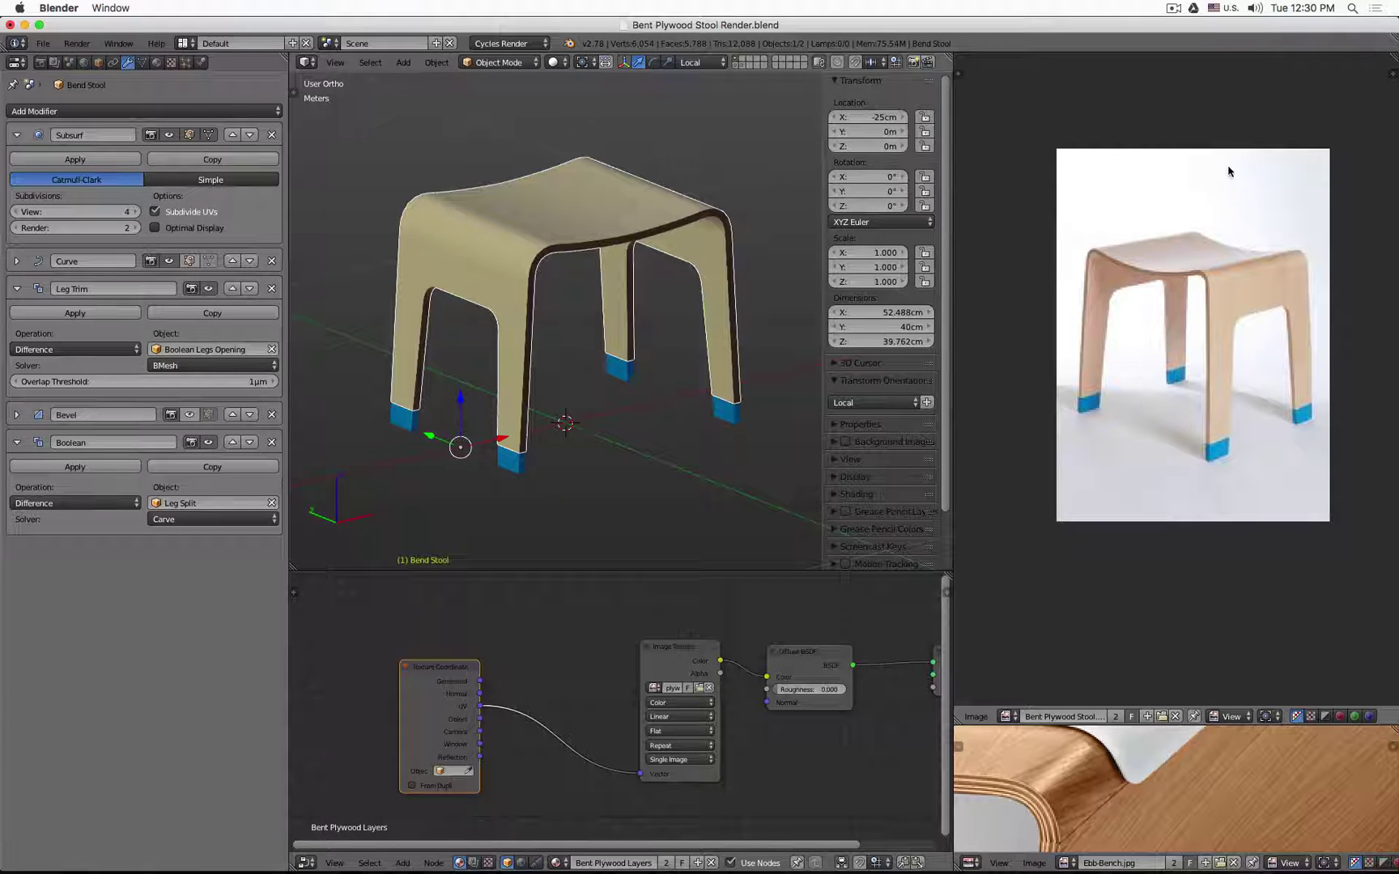
Add a mesh plane to the scene at the base of the stool.
scroll(628, 303, down, 4)
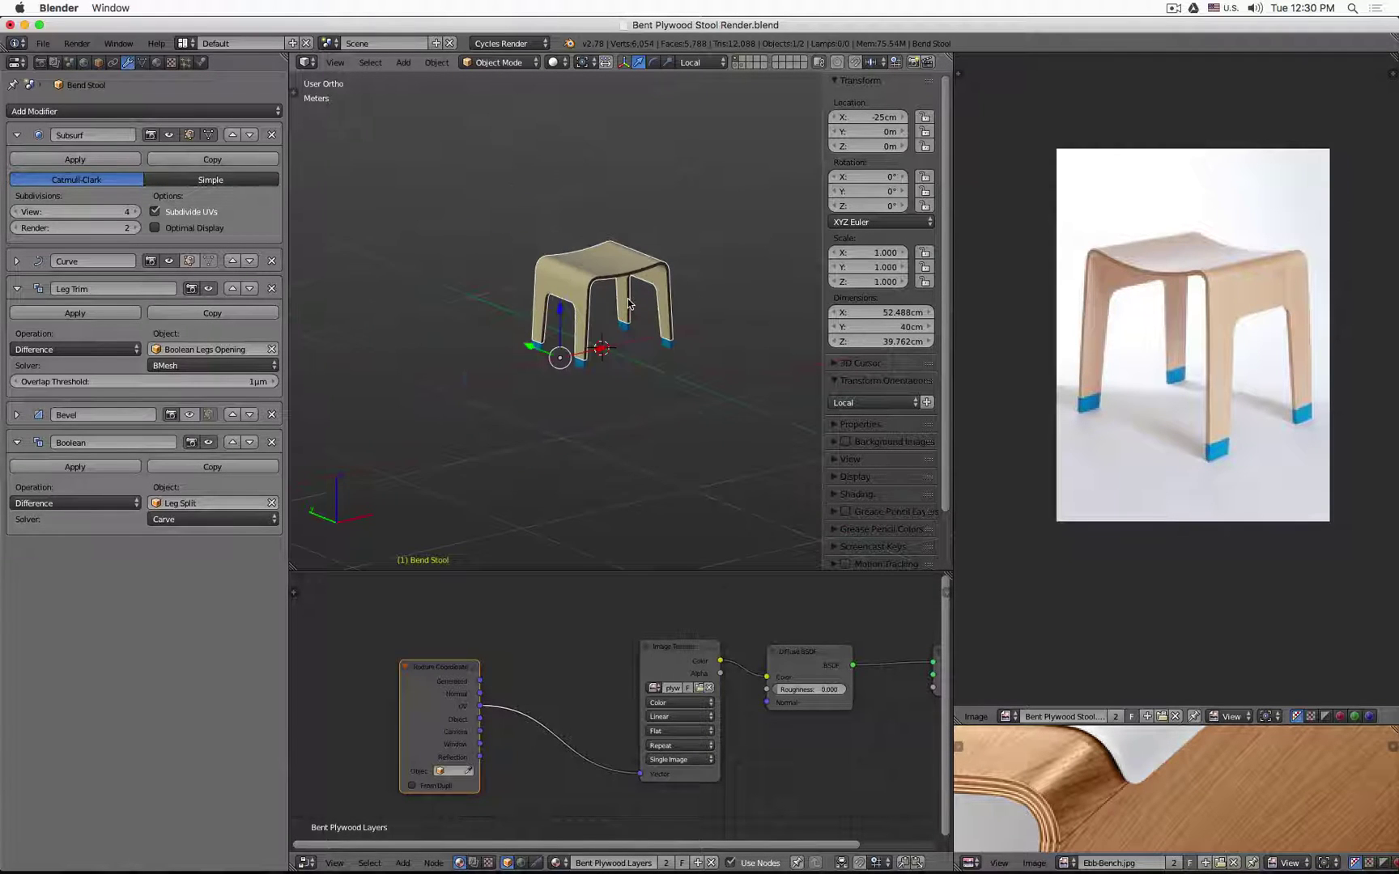
middle_drag(661, 306, 495, 295)
key(n)
scroll(615, 290, up, 3)
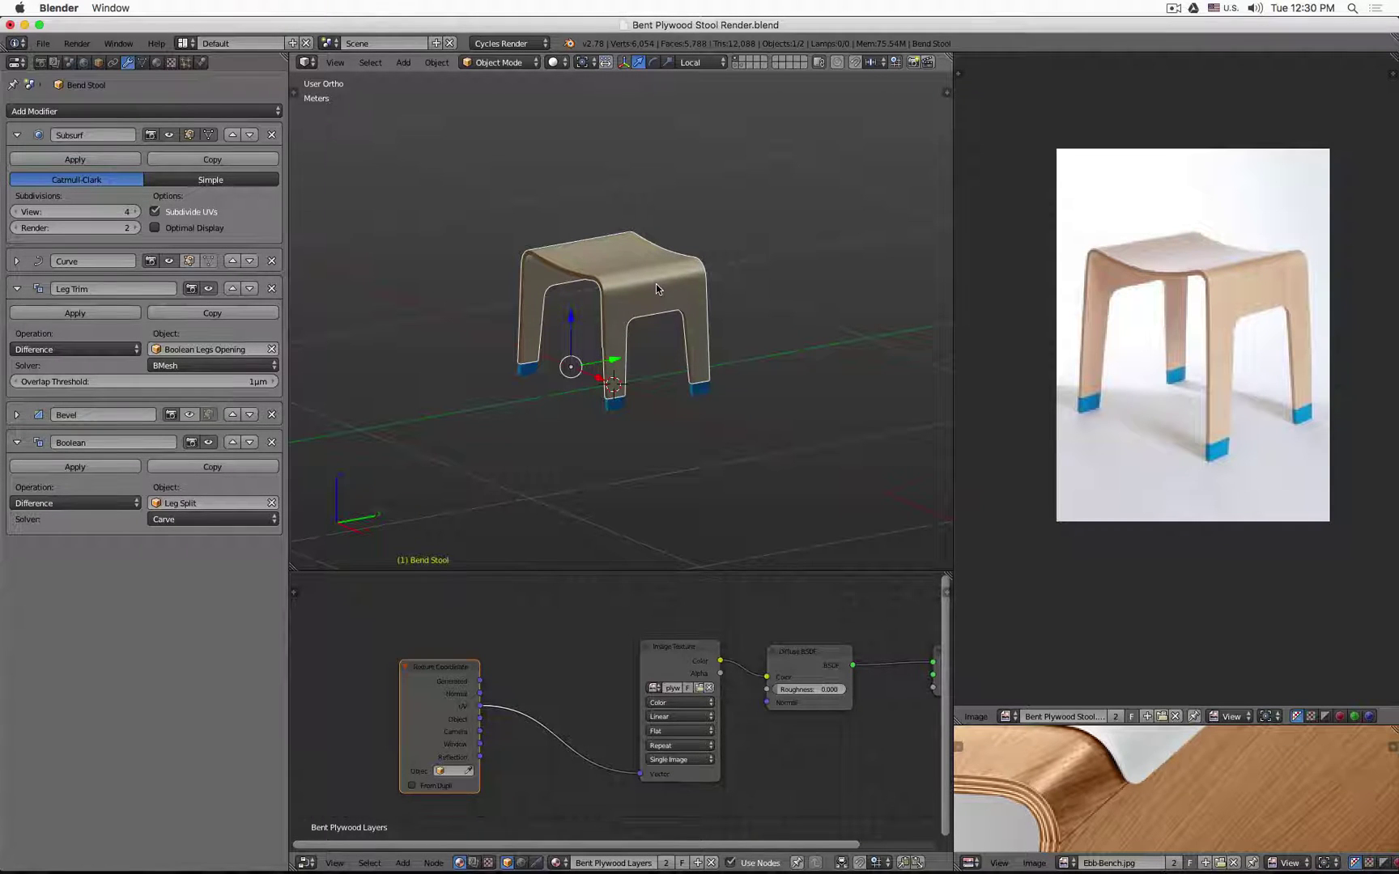
key(shift+a)
mouse_move(656, 288)
click(706, 286)
Scale up the plane's mesh in Edit Mode so it forms a wide floor around the stool.
scroll(706, 283, down, 3)
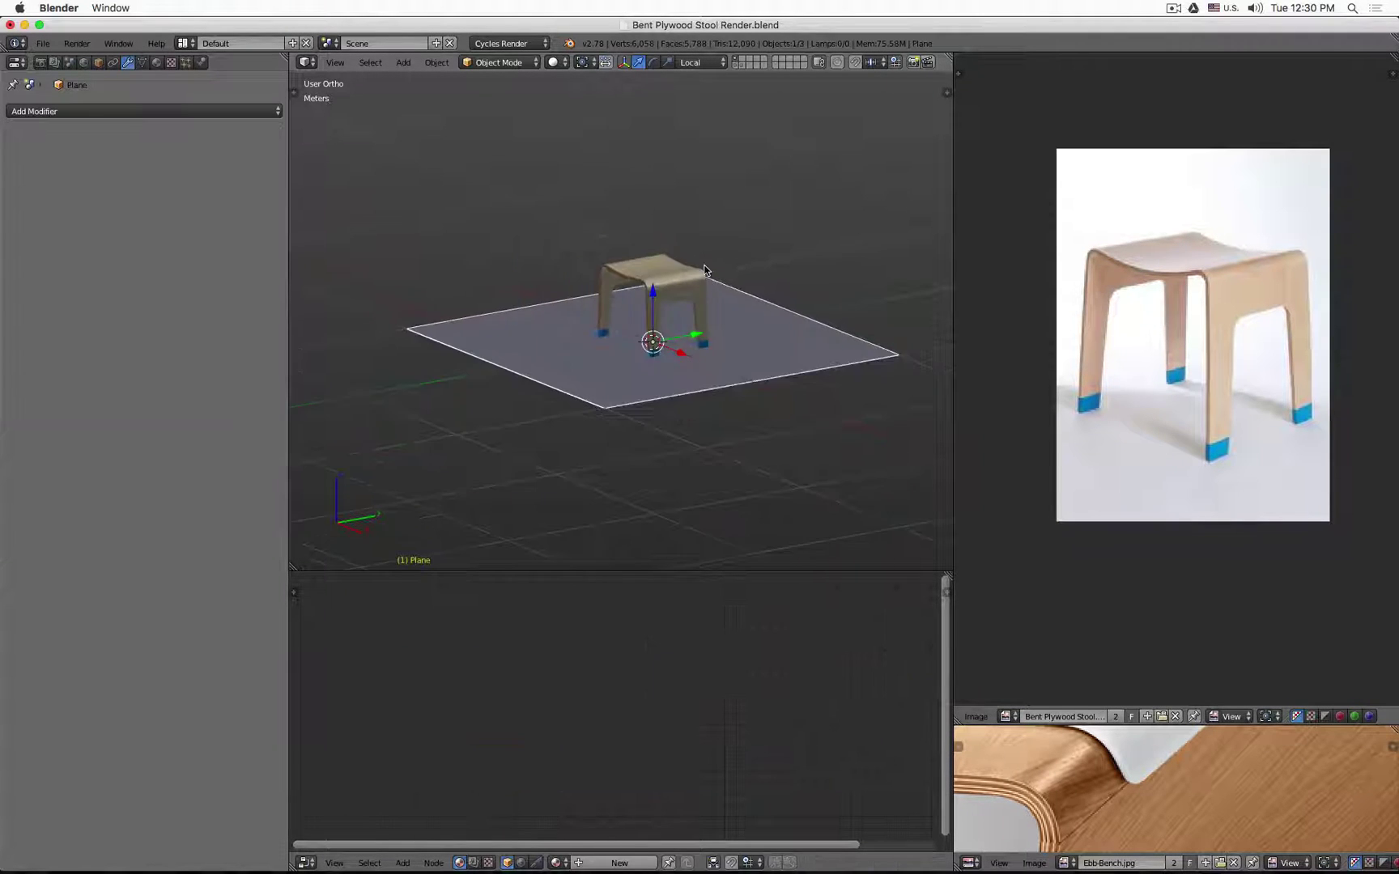
middle_drag(706, 284, 661, 385)
key(KP_7)
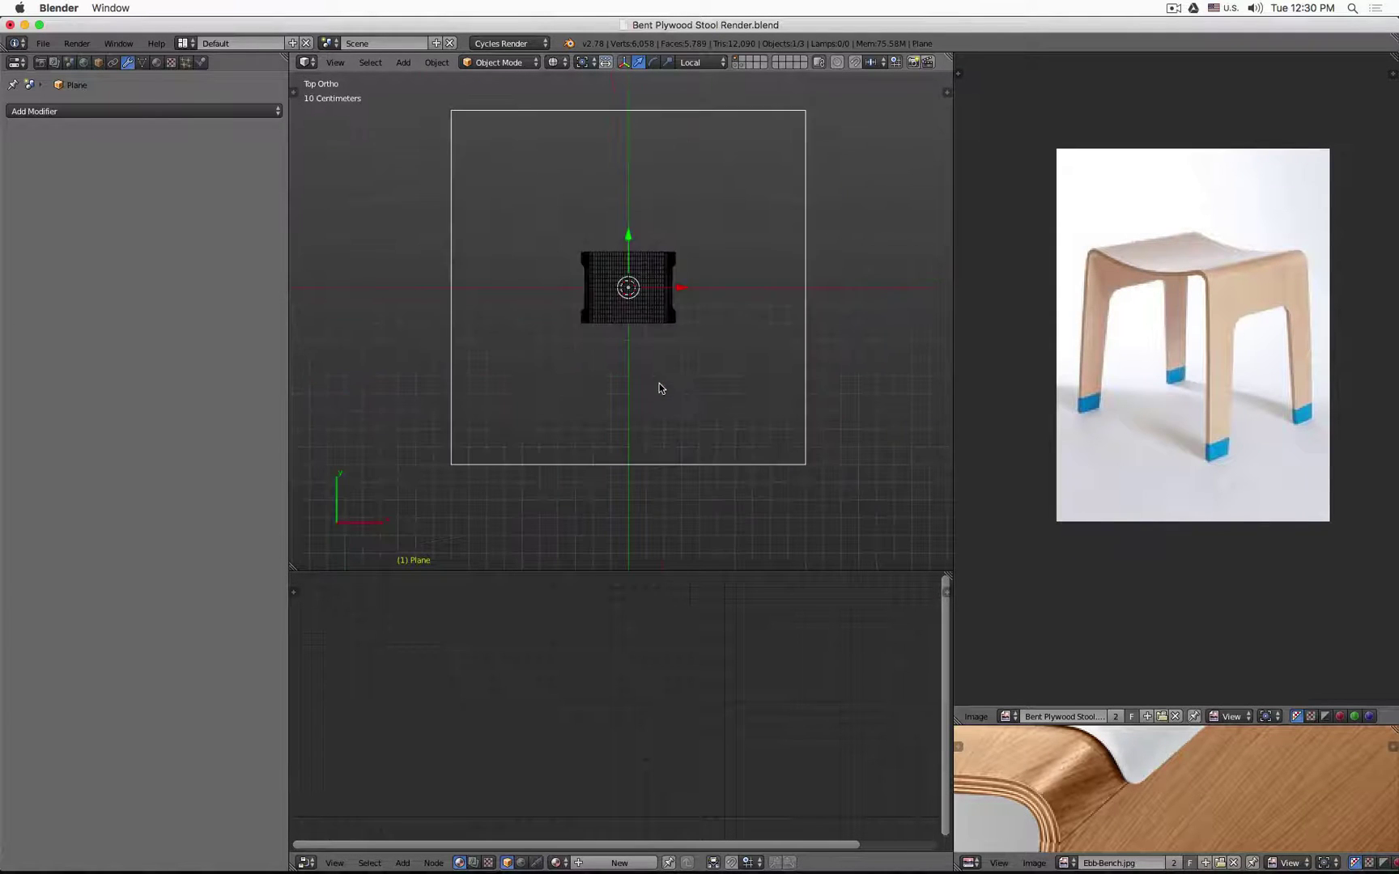
scroll(659, 385, down, 4)
key(Tab)
key(s)
click(771, 251)
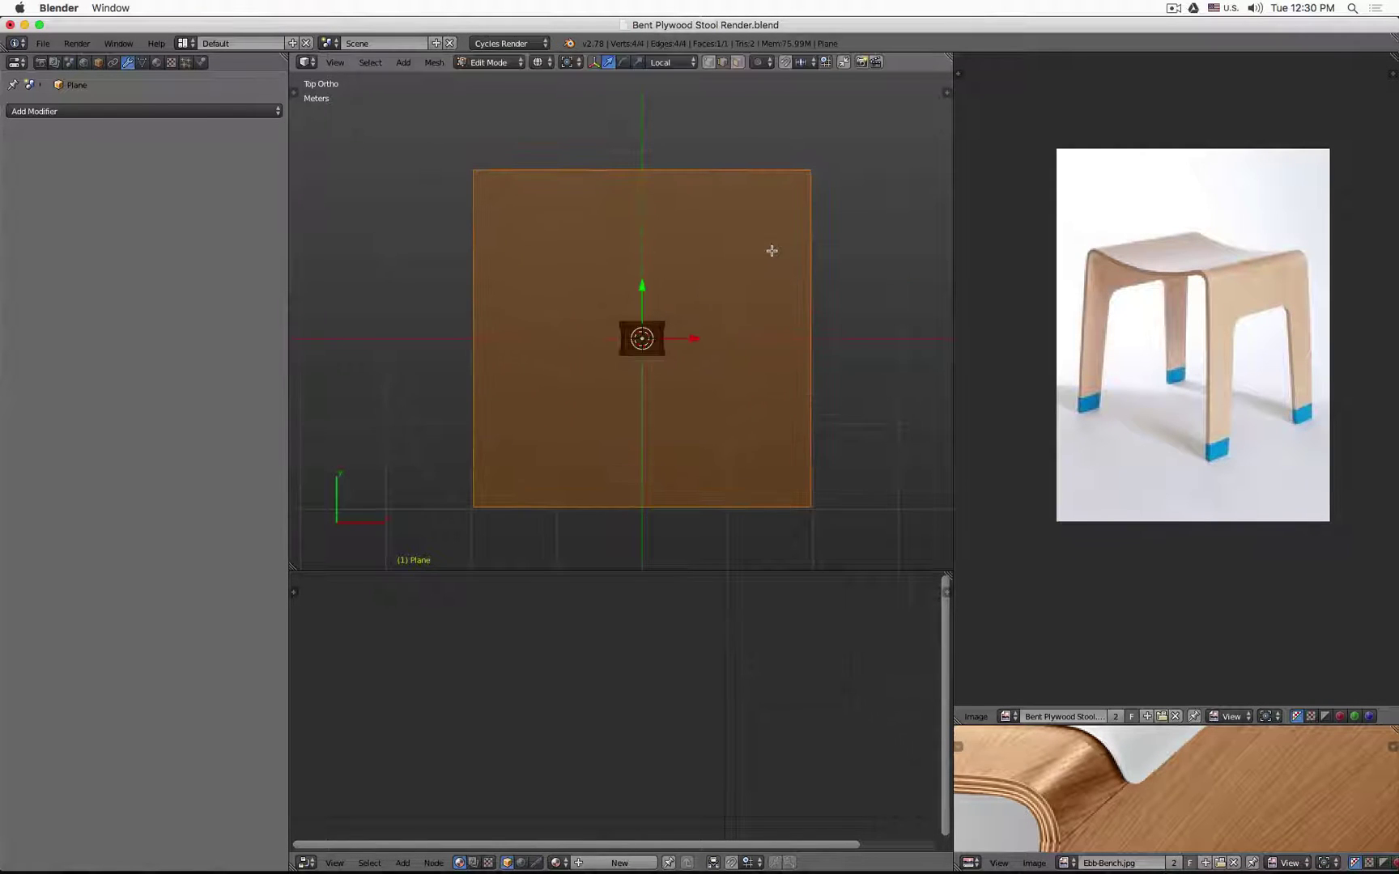
Extrude the floor plane's negative-X edge upward and slightly outward to form a tall backdrop wall.
click(491, 317)
key(KP_1)
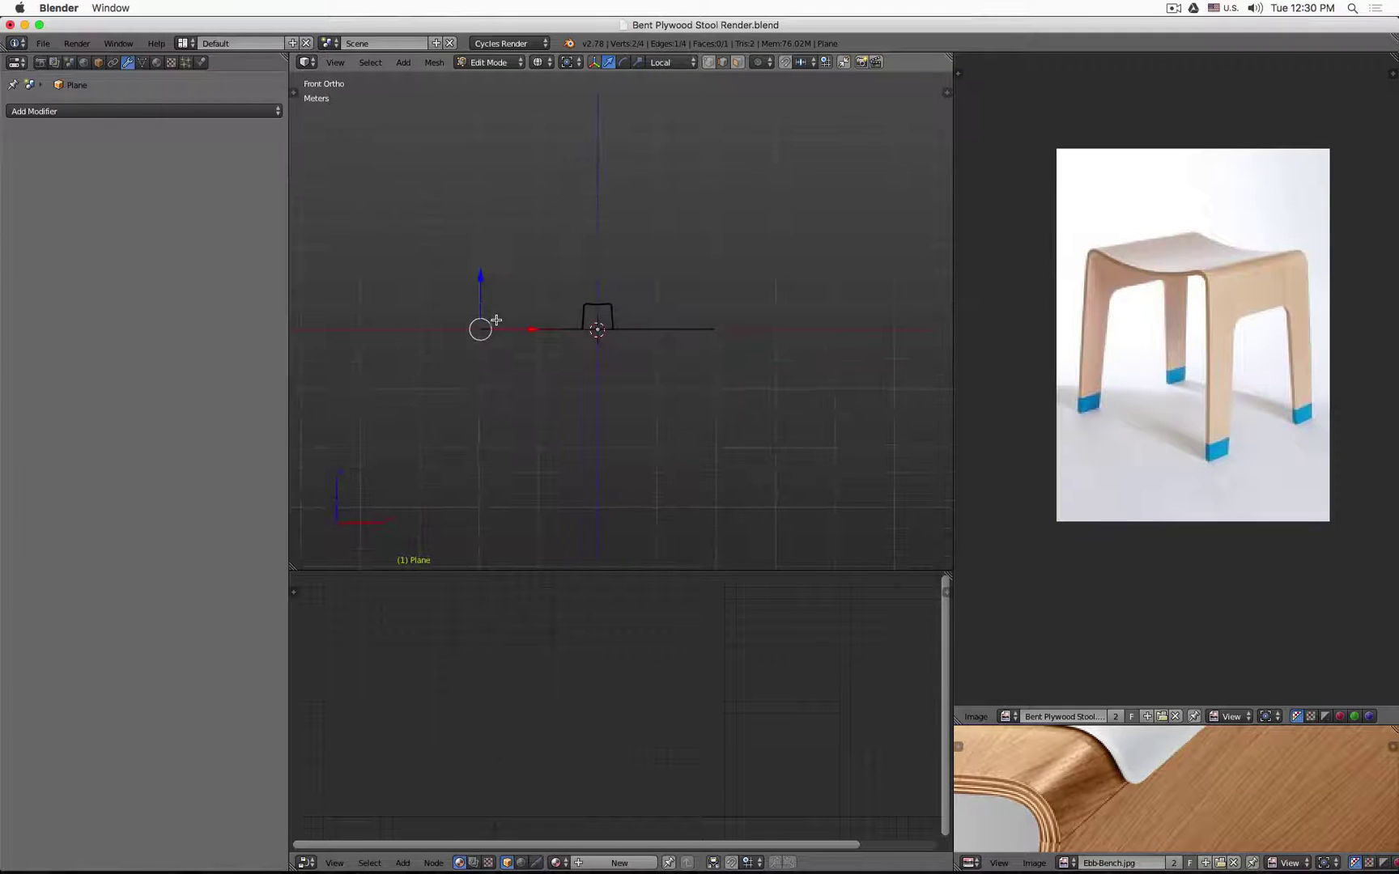
key(e)
click(409, 154)
middle_drag(596, 220, 531, 282)
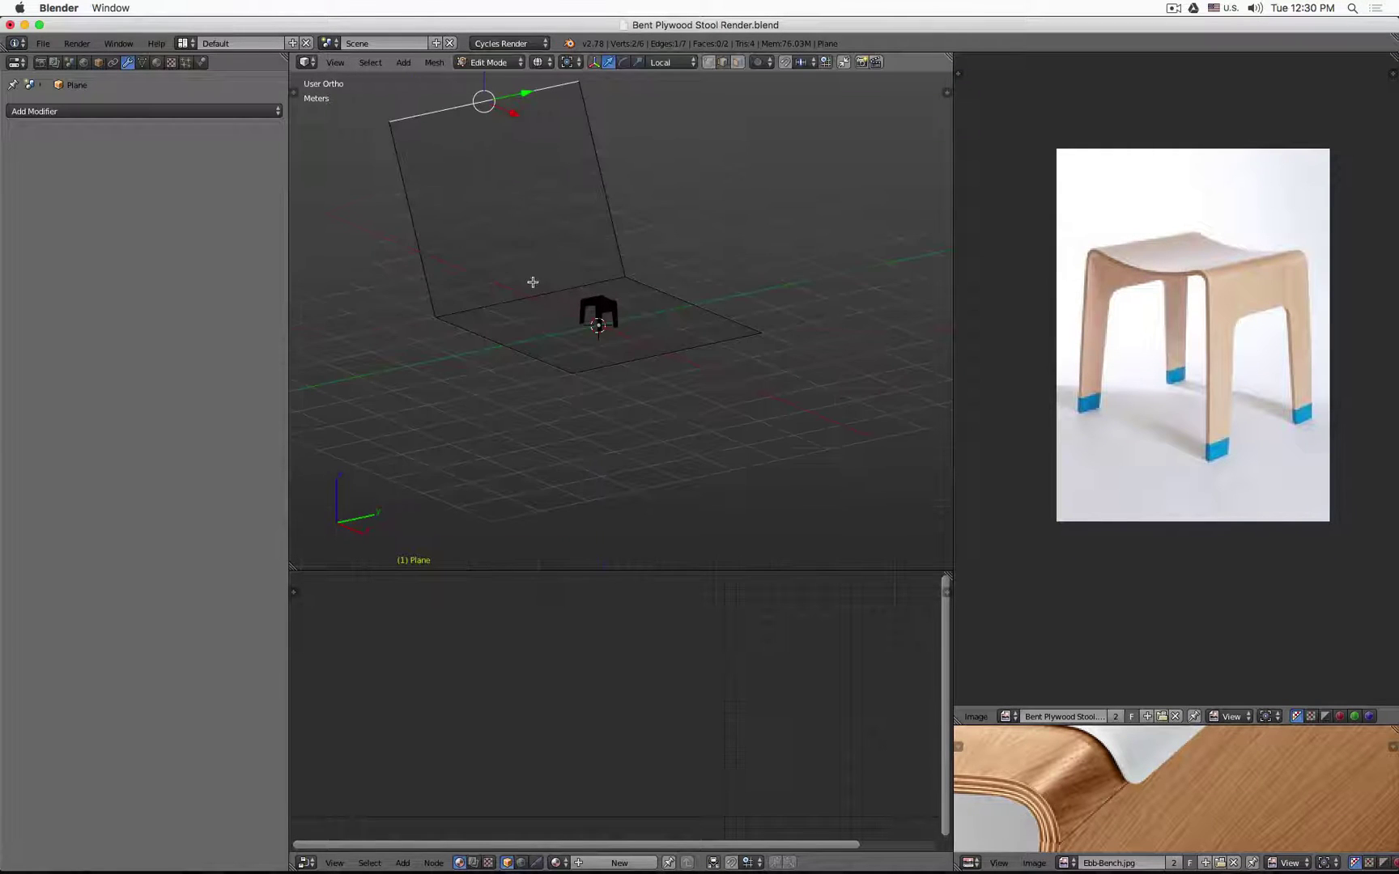
Add a Bevel modifier with a width of 82 cm to round the crease between the floor and wall.
right_click(534, 280)
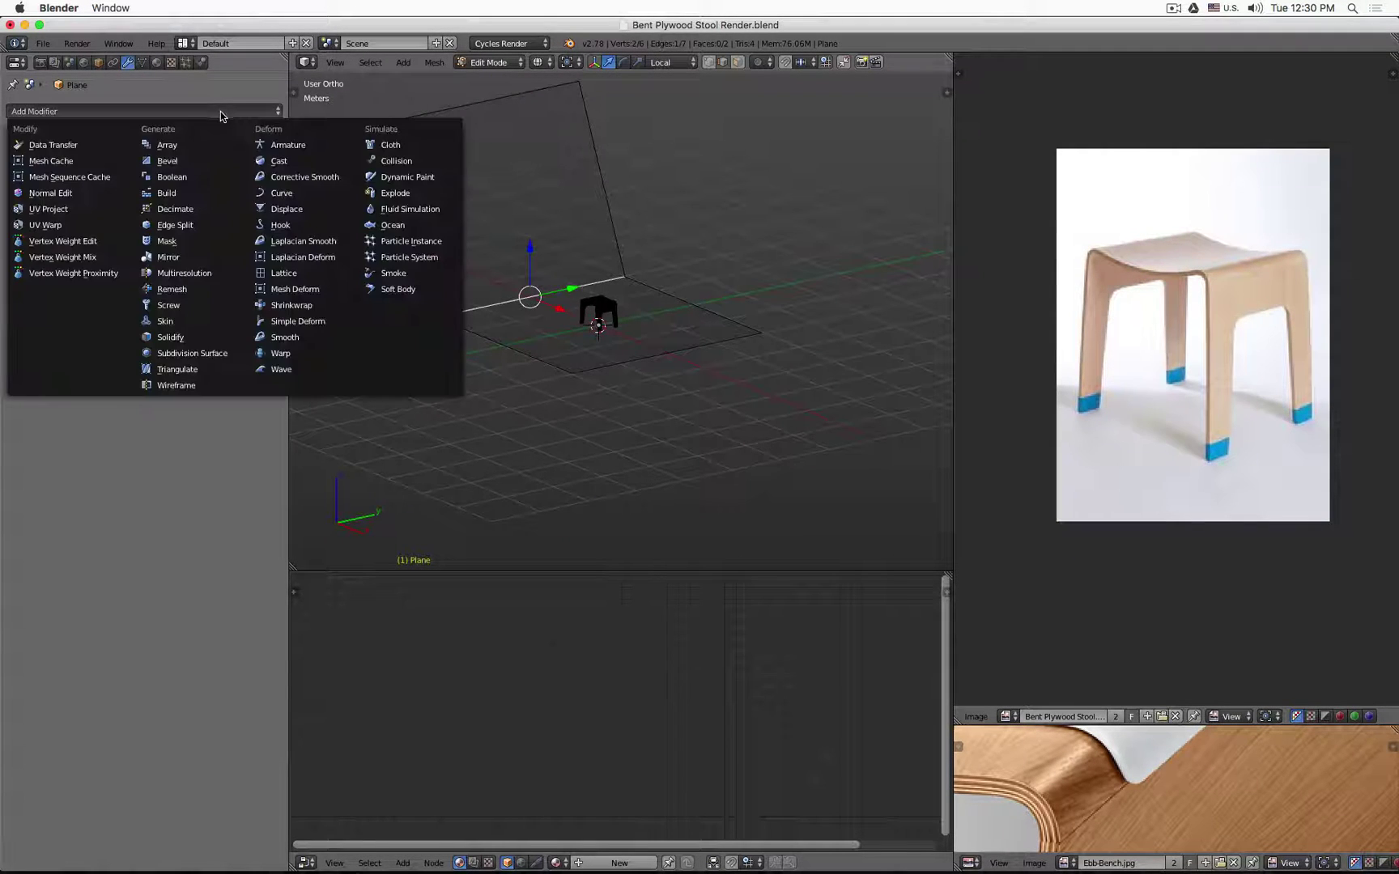
click(219, 111)
click(214, 161)
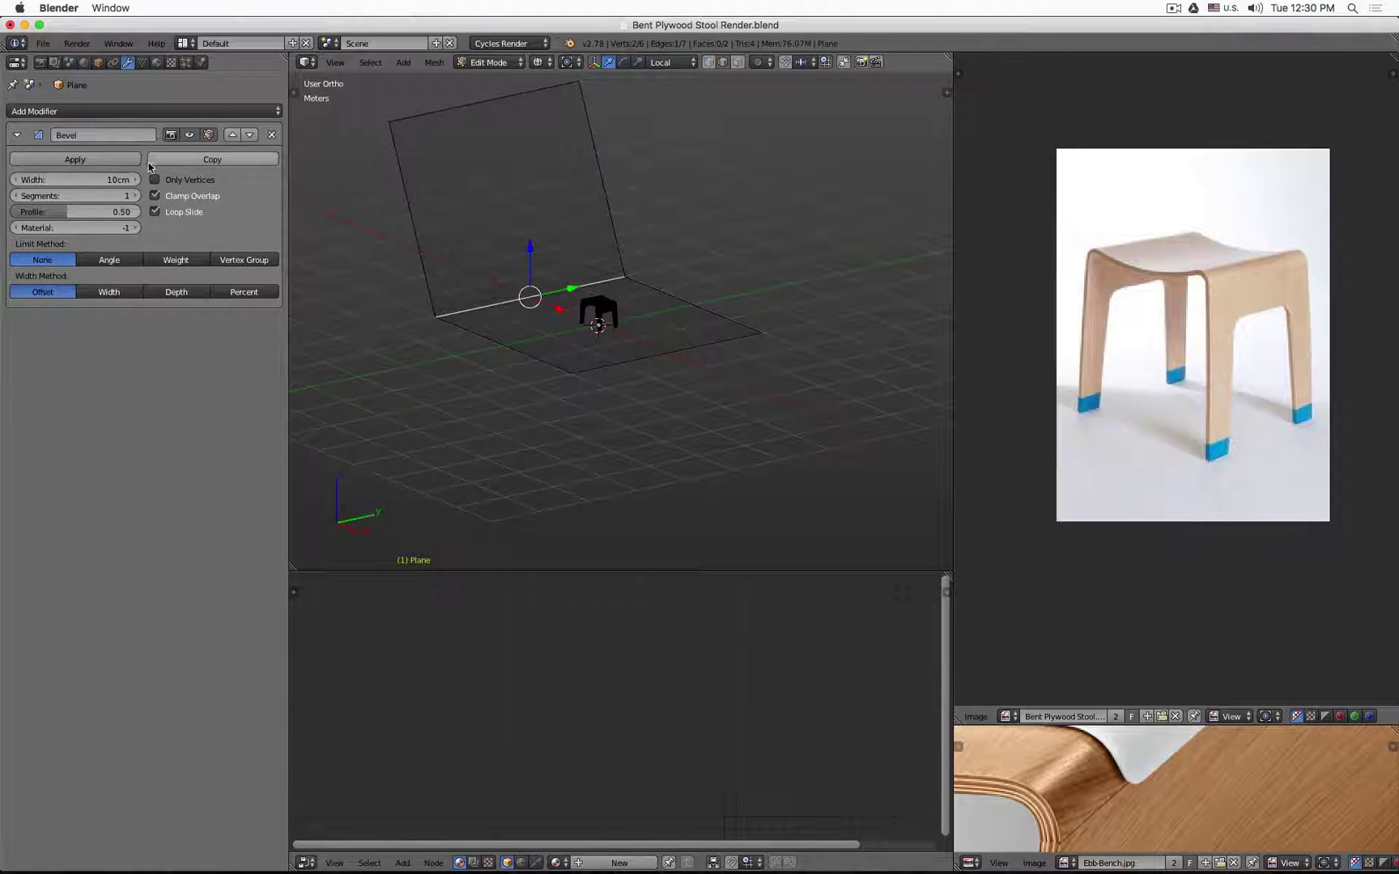
drag(105, 179, 125, 180)
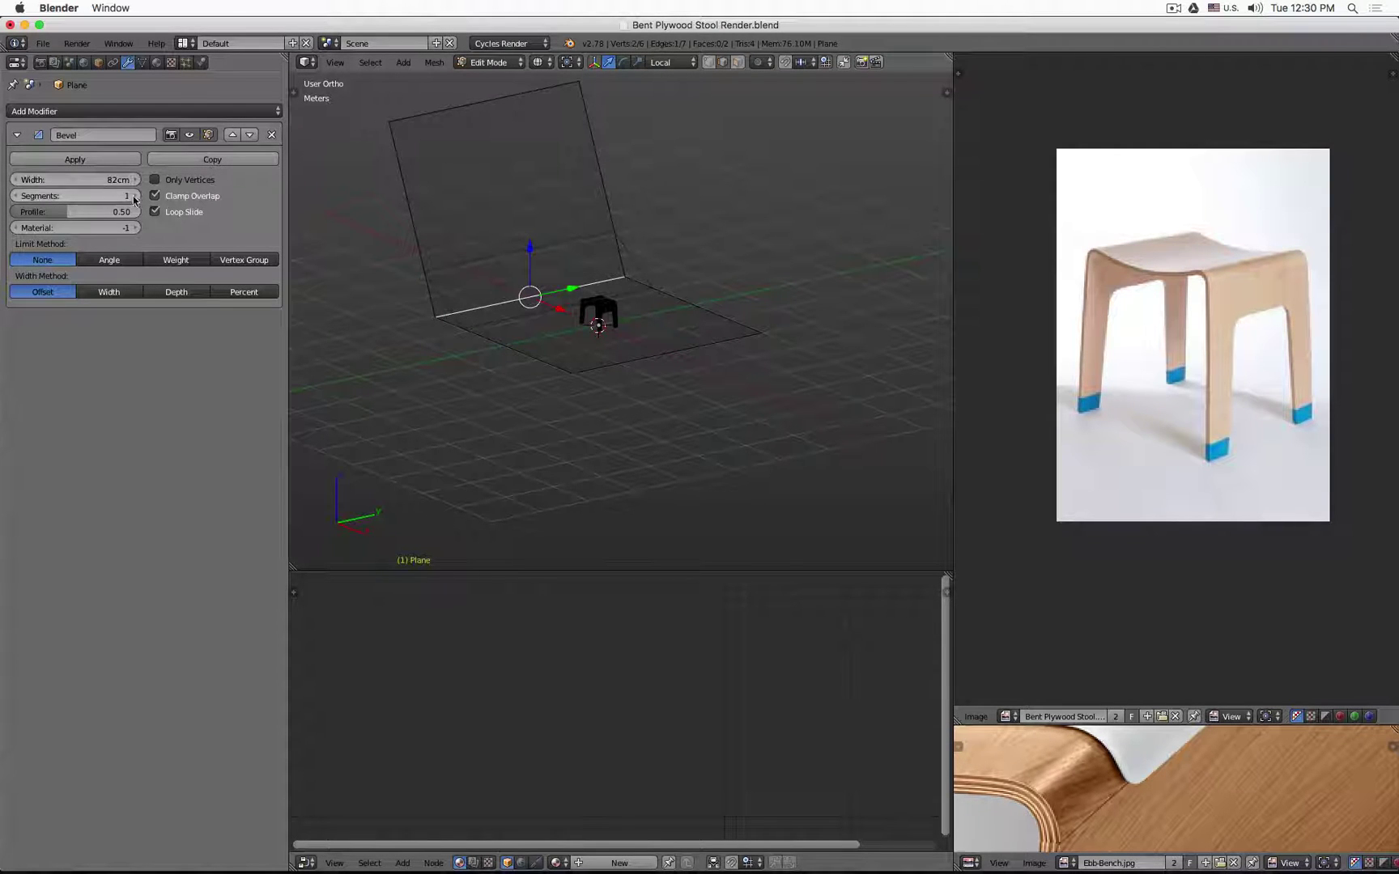
Set the bevel to 15 segments with a 0.70 profile, turn off Clamp Overlap, and switch to solid shading.
click(103, 195)
text(15)
key(Return)
click(102, 208)
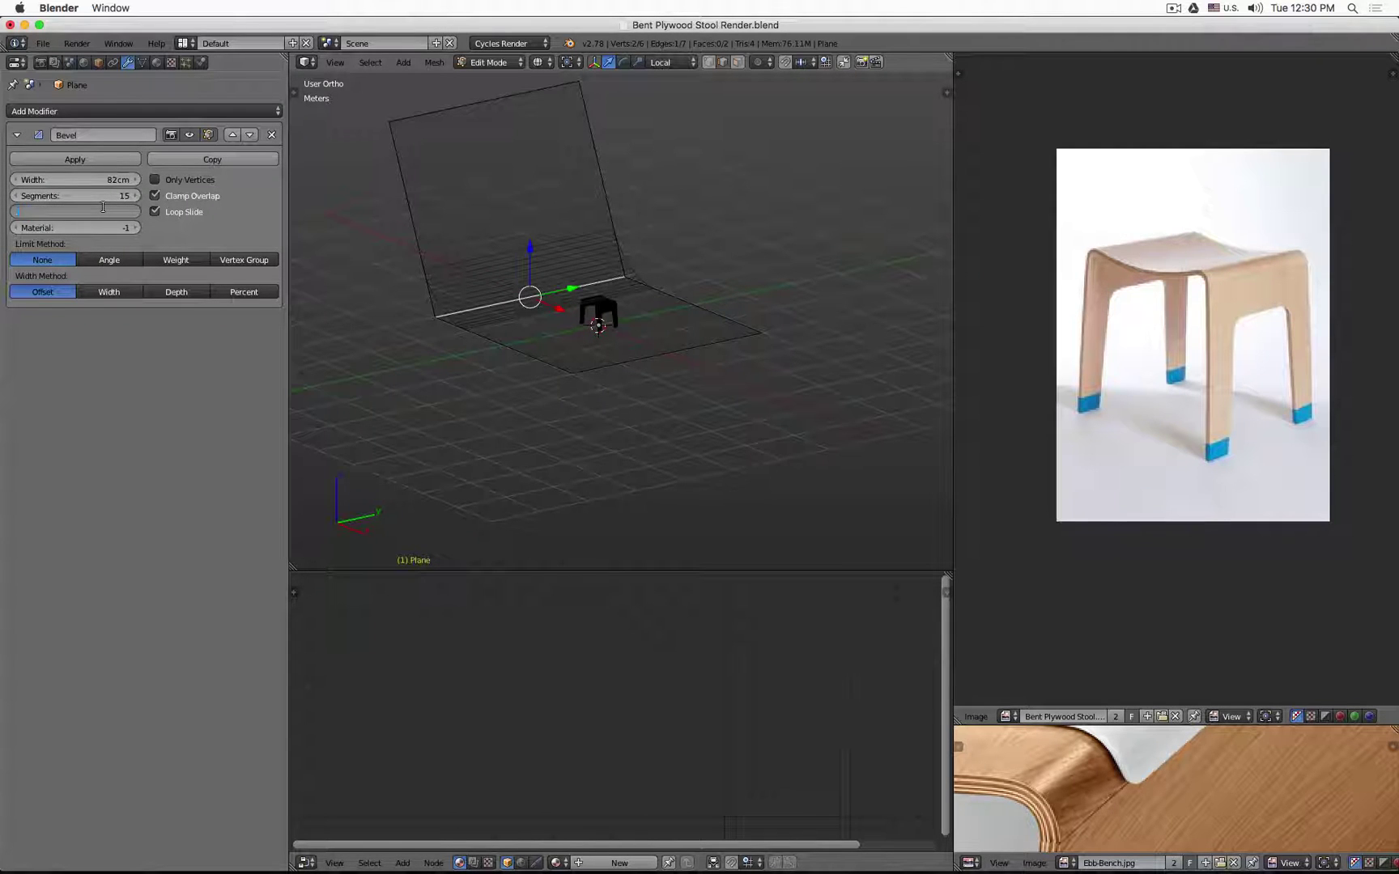
text(.7)
key(Return)
click(211, 194)
key(z)
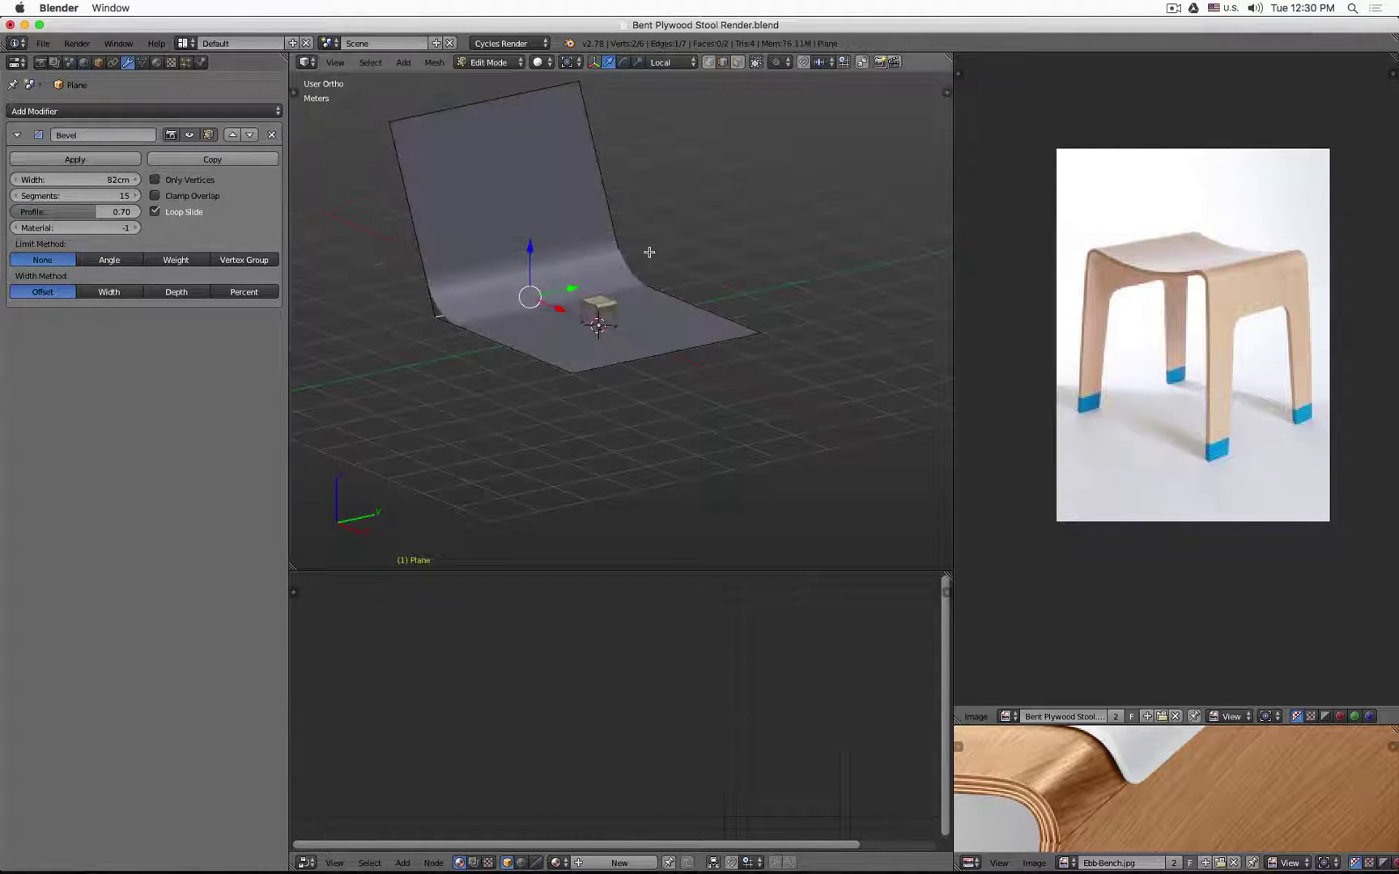
Leave Edit Mode and apply Shade Smooth to the backdrop.
key(Tab)
key(space)
text(shade)
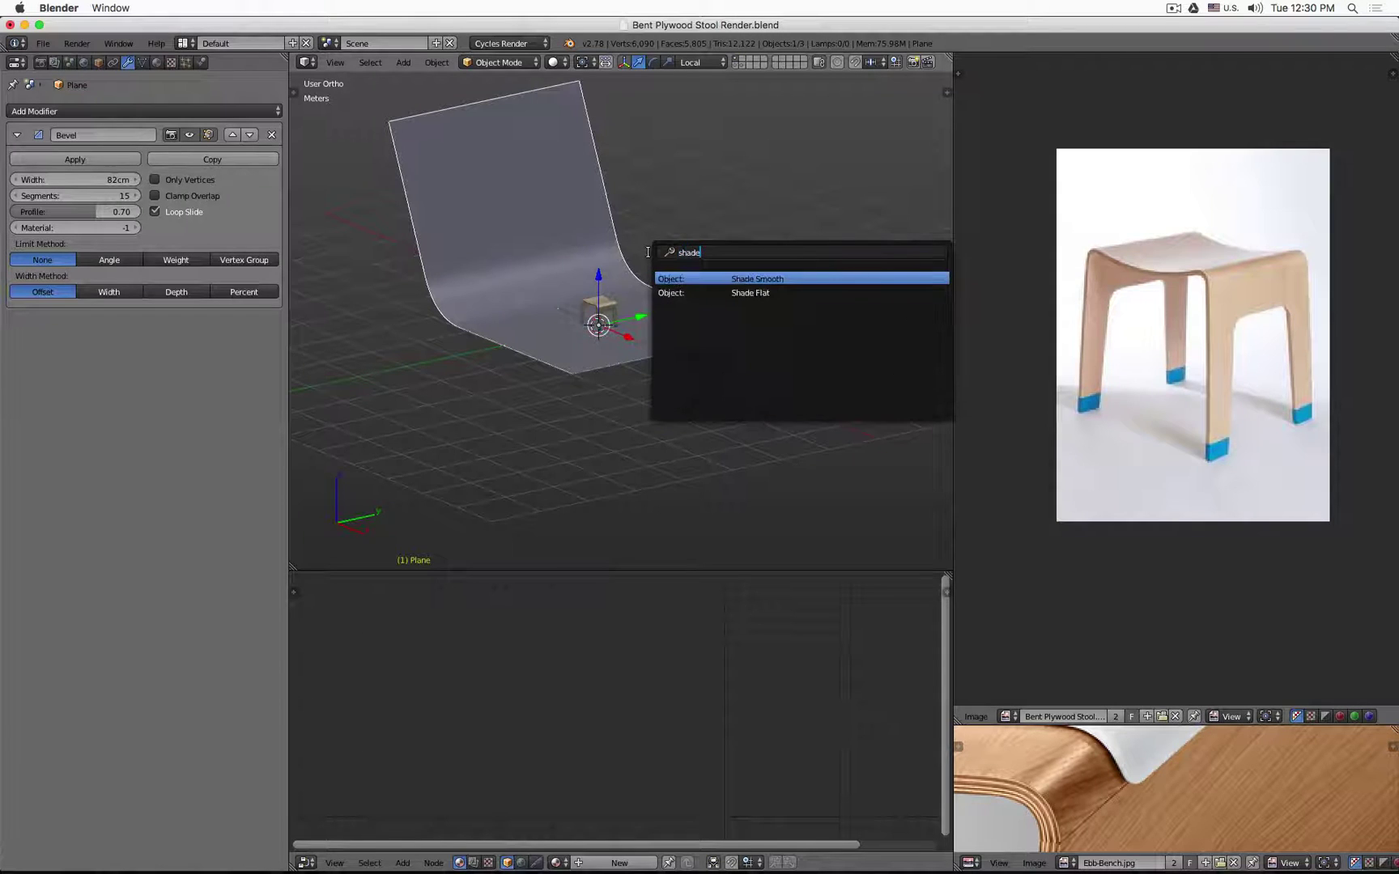
key(Return)
Rotate the backdrop about -43 degrees around the global Z axis so its wall stands behind the stool.
middle_drag(741, 268, 750, 302)
scroll(639, 295, up, 6)
scroll(619, 293, up, 4)
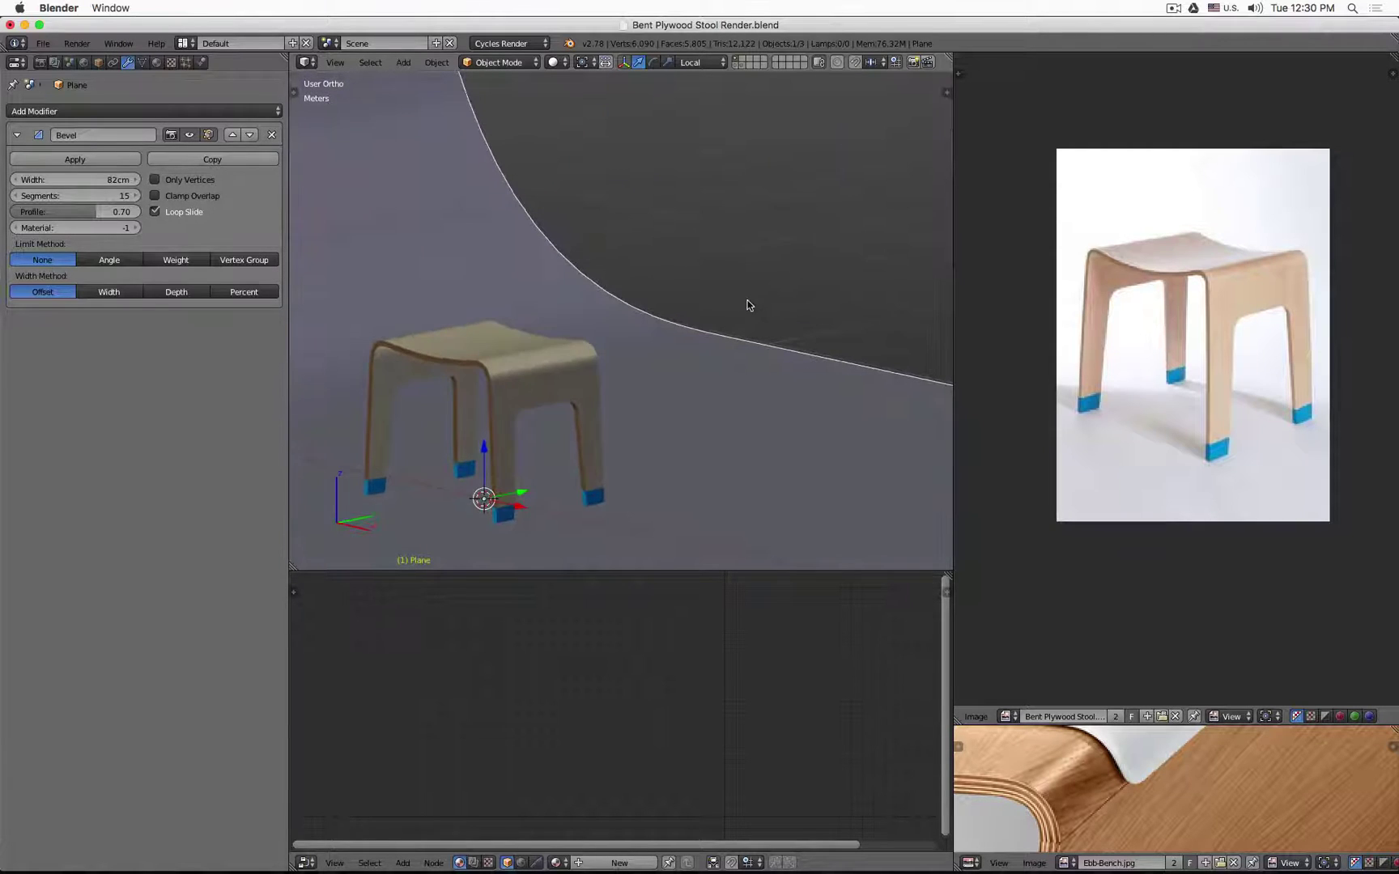
scroll(709, 300, up, 2)
scroll(709, 296, down, 1)
shift+middle_drag(639, 296, 675, 300)
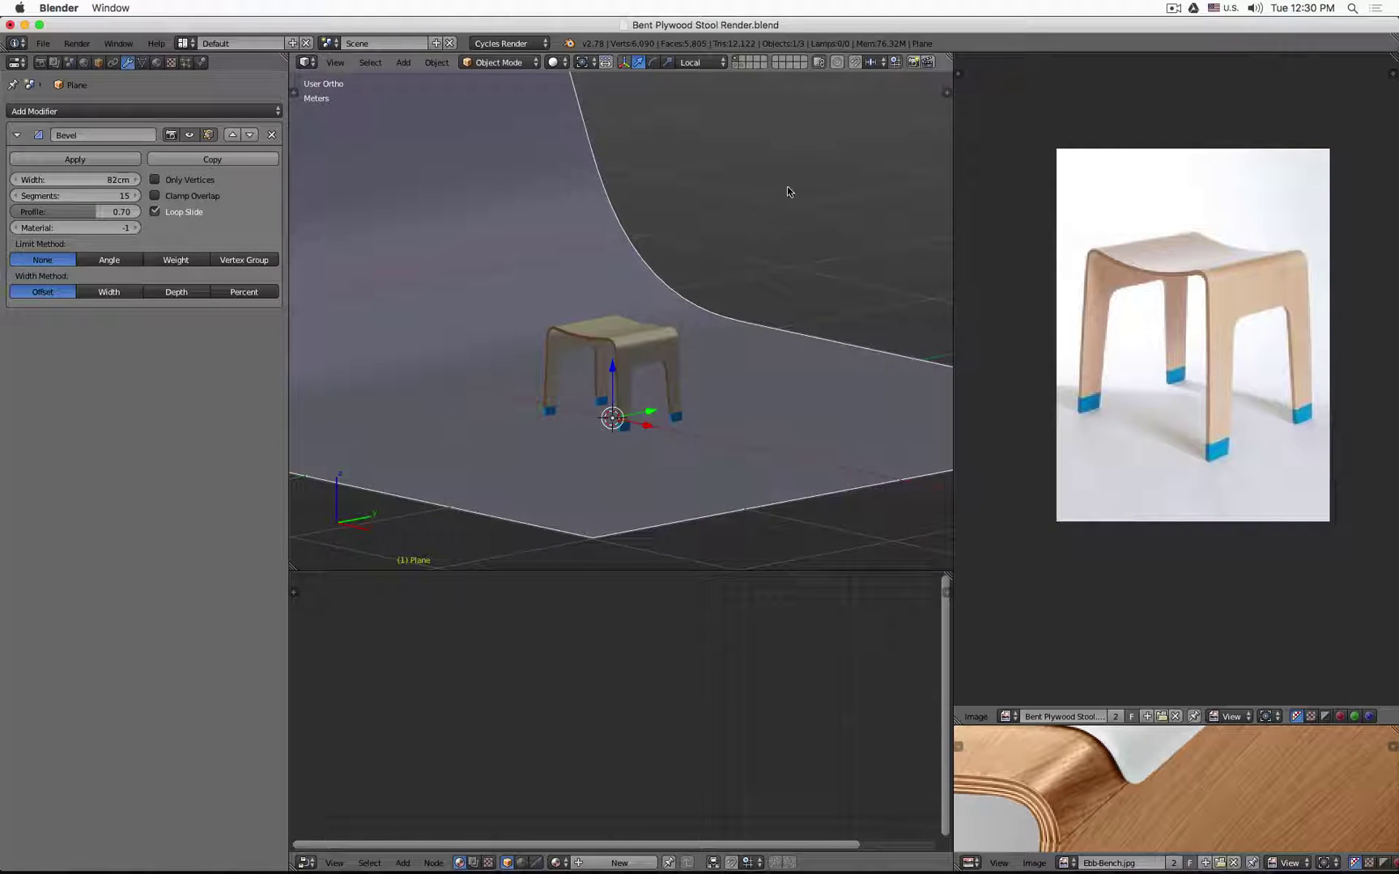
key(r)
key(z)
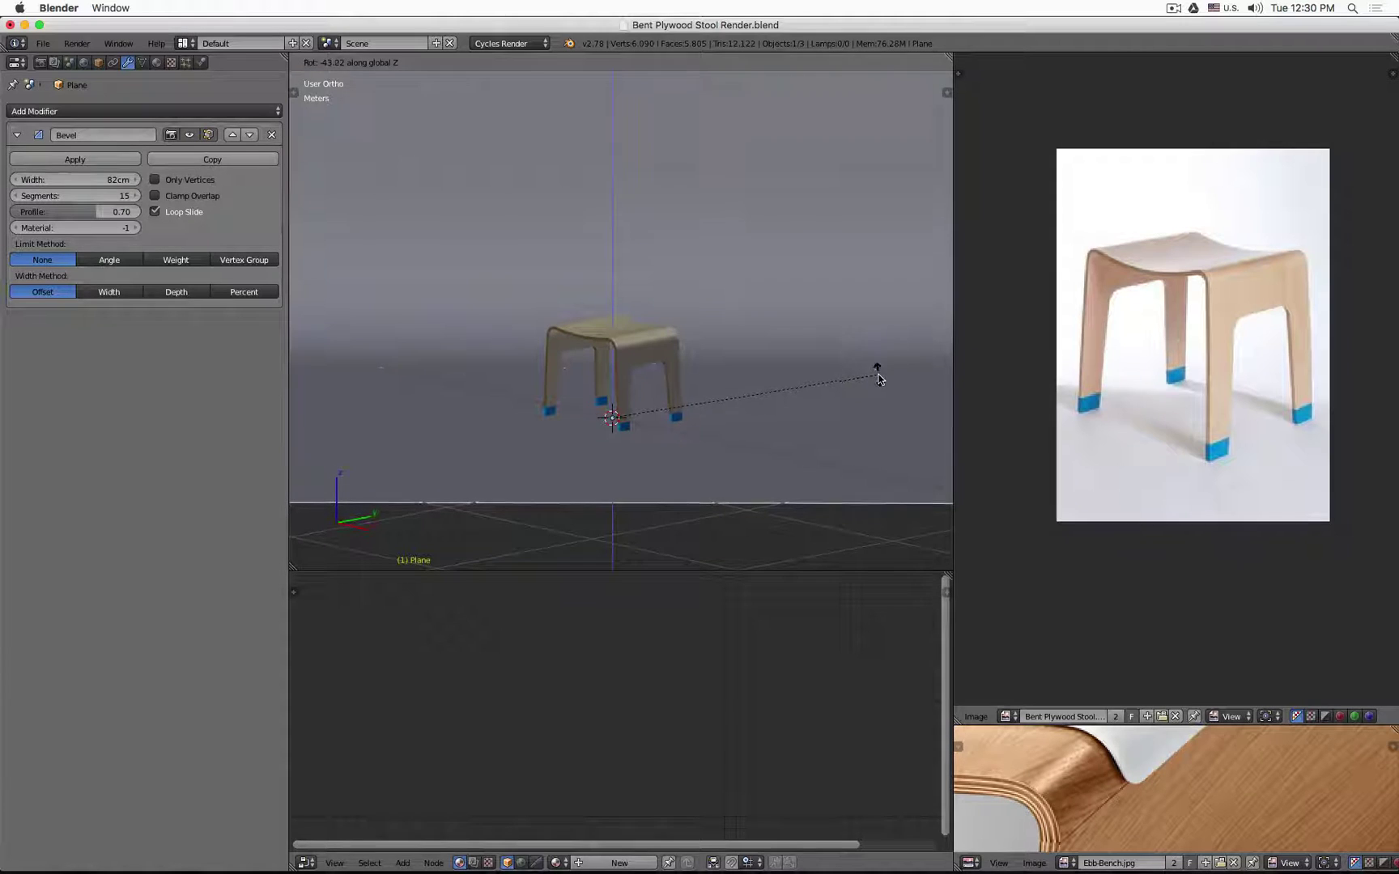
click(879, 378)
Move the backdrop a short distance along its local X axis, toward its wall side.
middle_drag(881, 383, 648, 154)
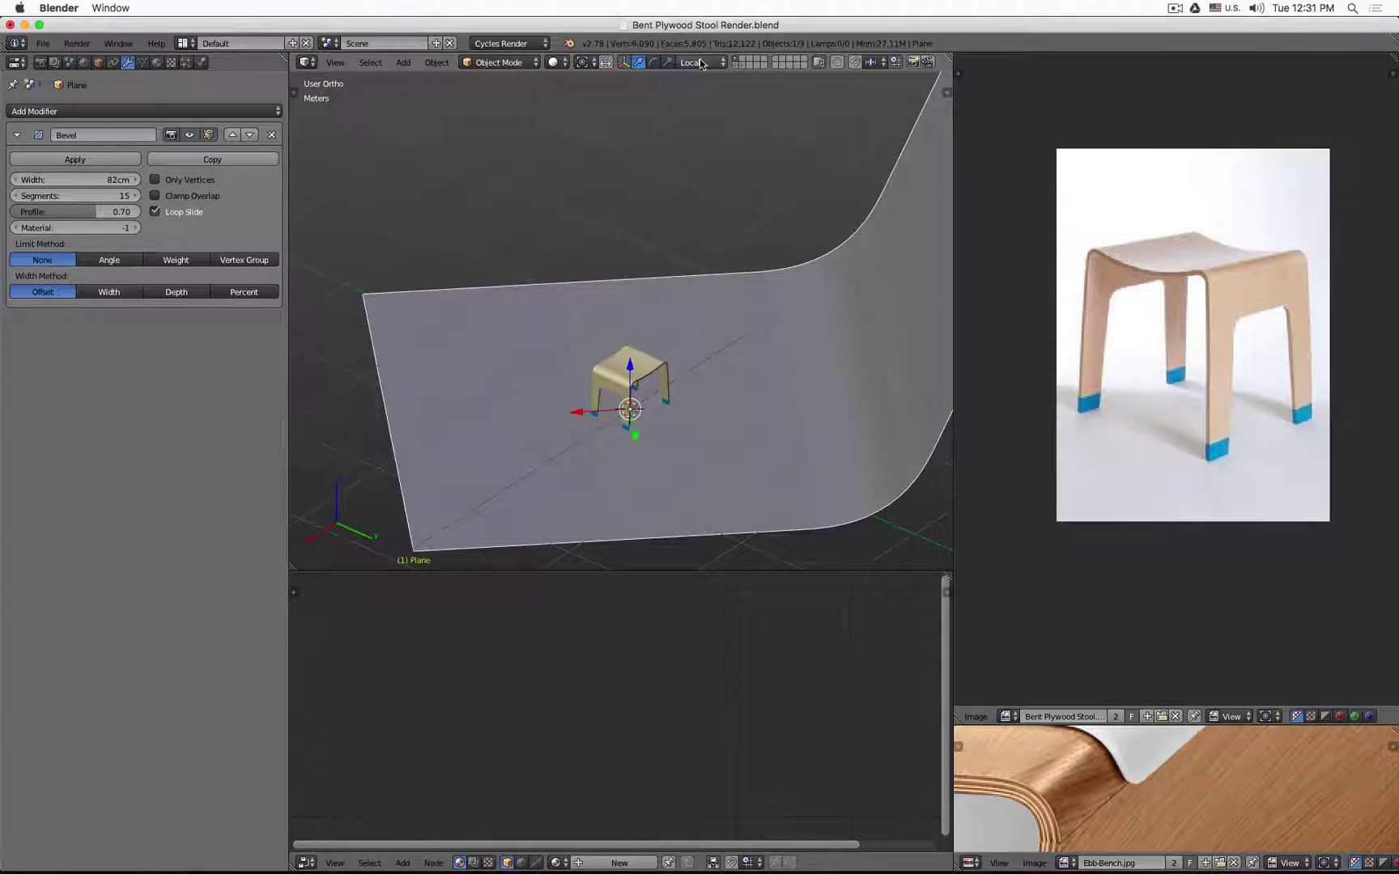
key(g)
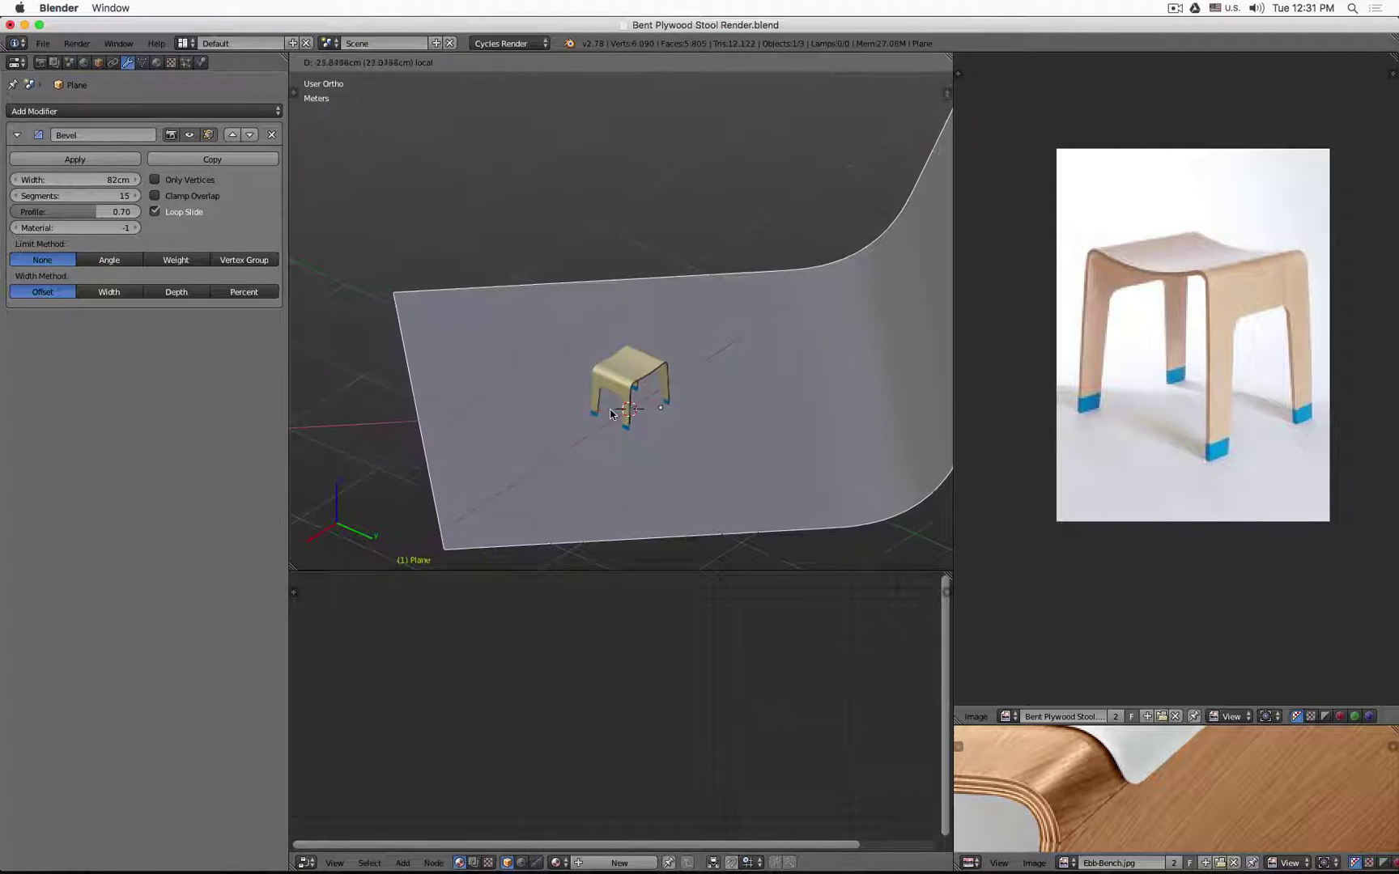
click(613, 413)
Add a Plain Axes empty at the scene origin, working in a wireframe top view.
middle_drag(614, 413, 693, 399)
key(KP_7)
key(z)
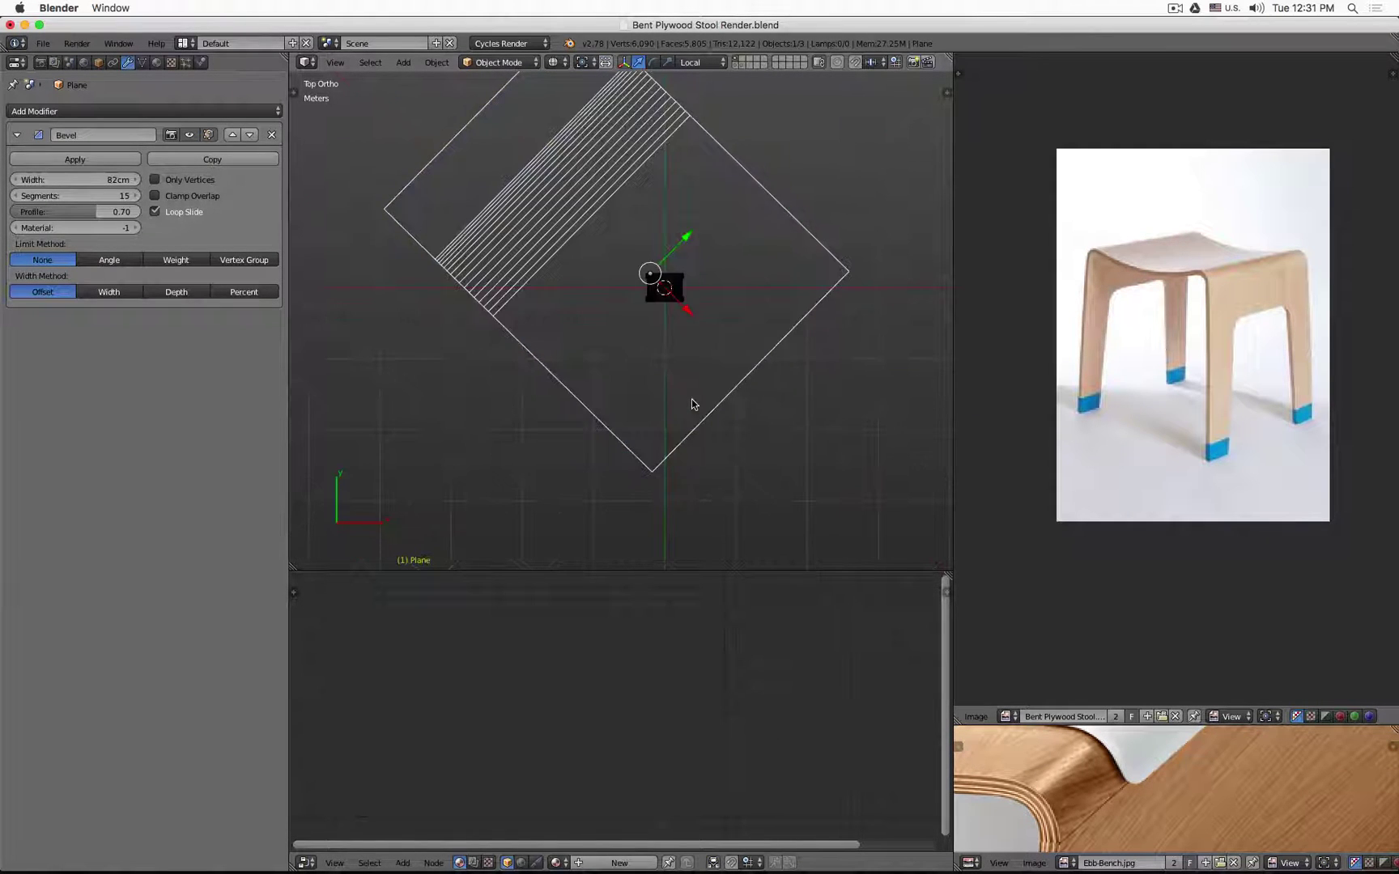
key(shift+a)
mouse_move(689, 402)
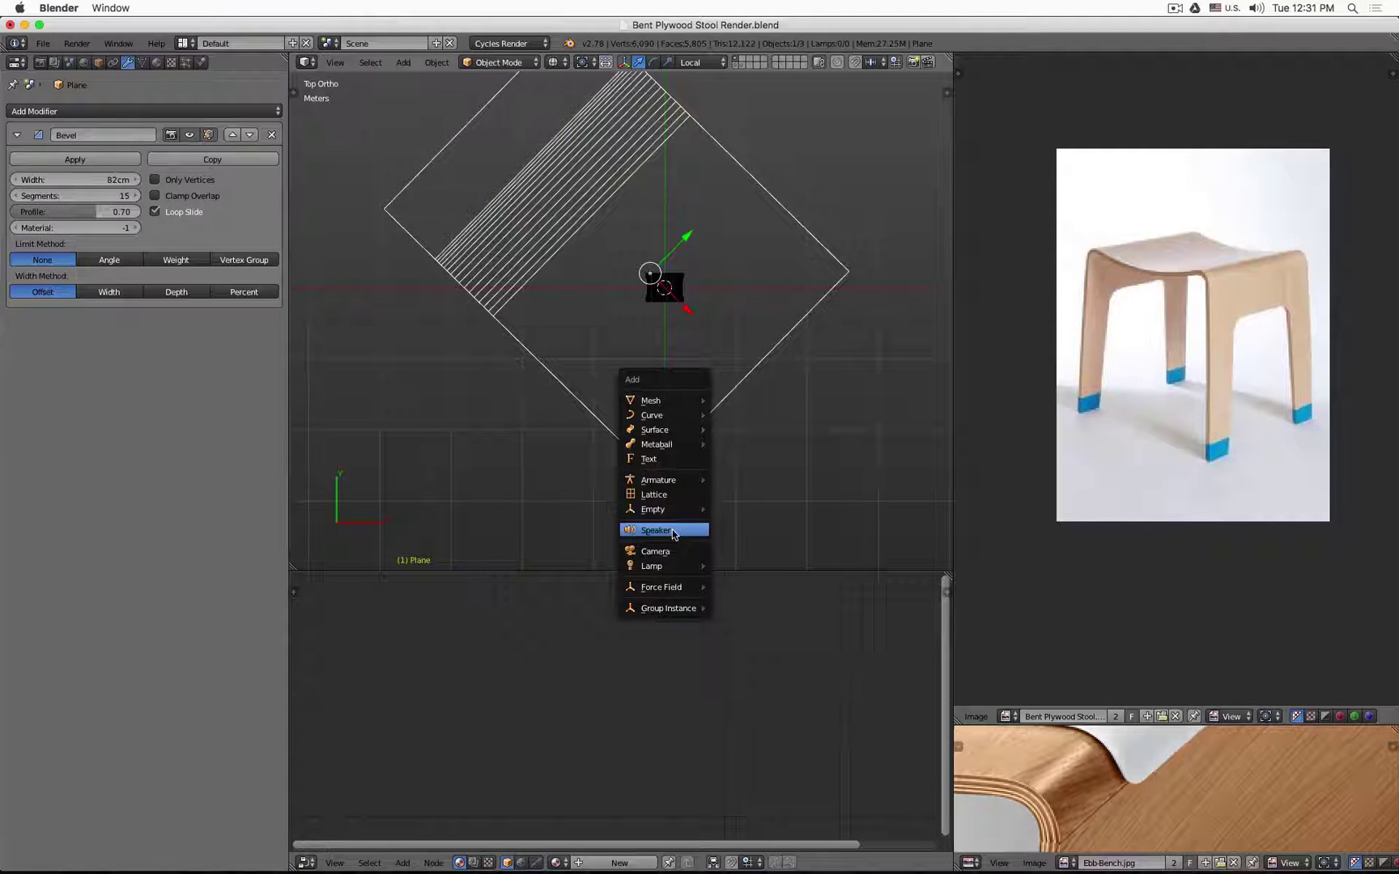
mouse_move(689, 512)
click(741, 509)
Add a camera and place it in front of the stool at about X 1.99 m, Y -2.05 m.
key(shift+a)
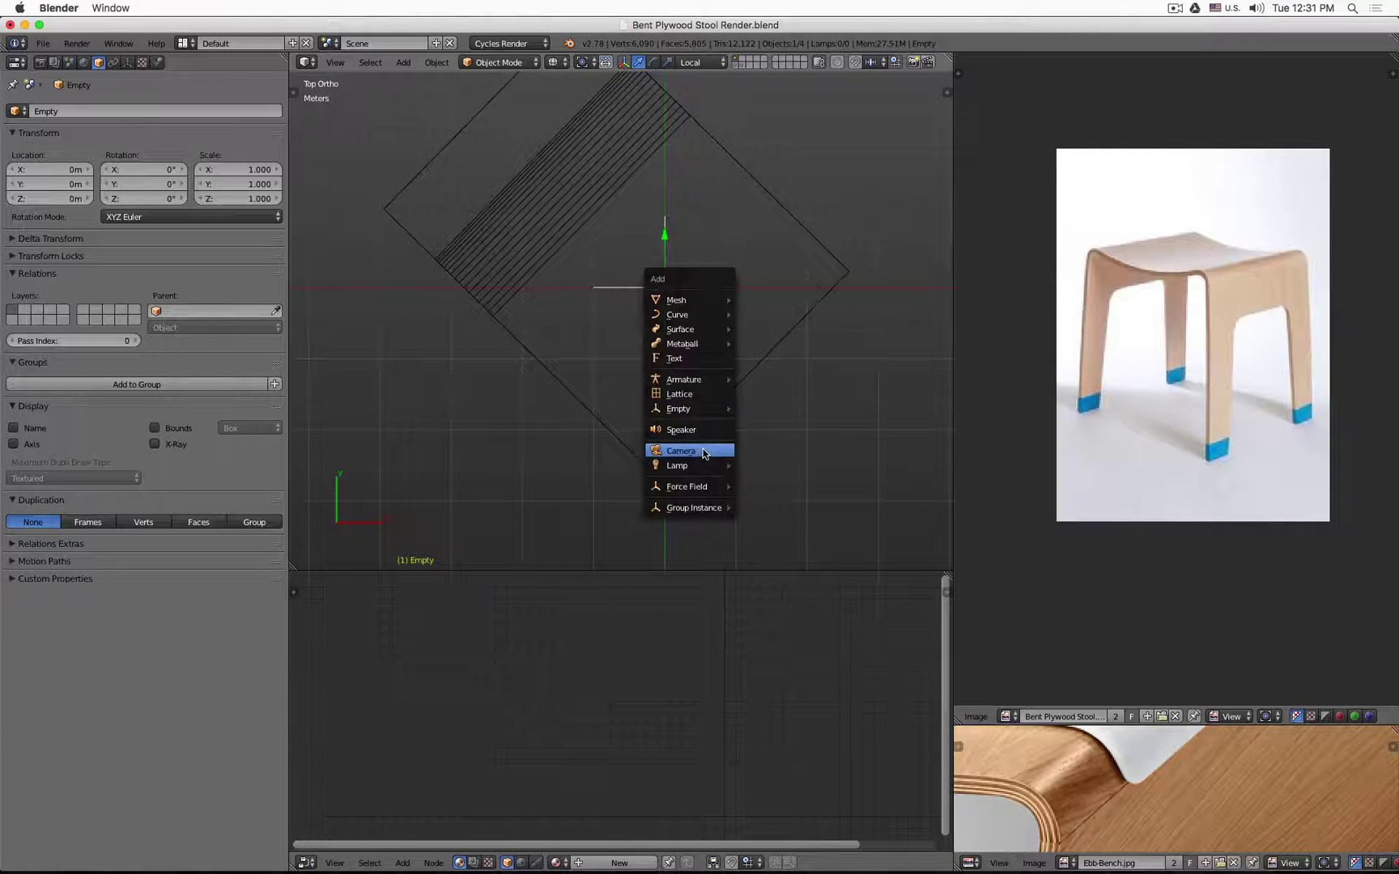
click(704, 454)
key(g)
click(818, 447)
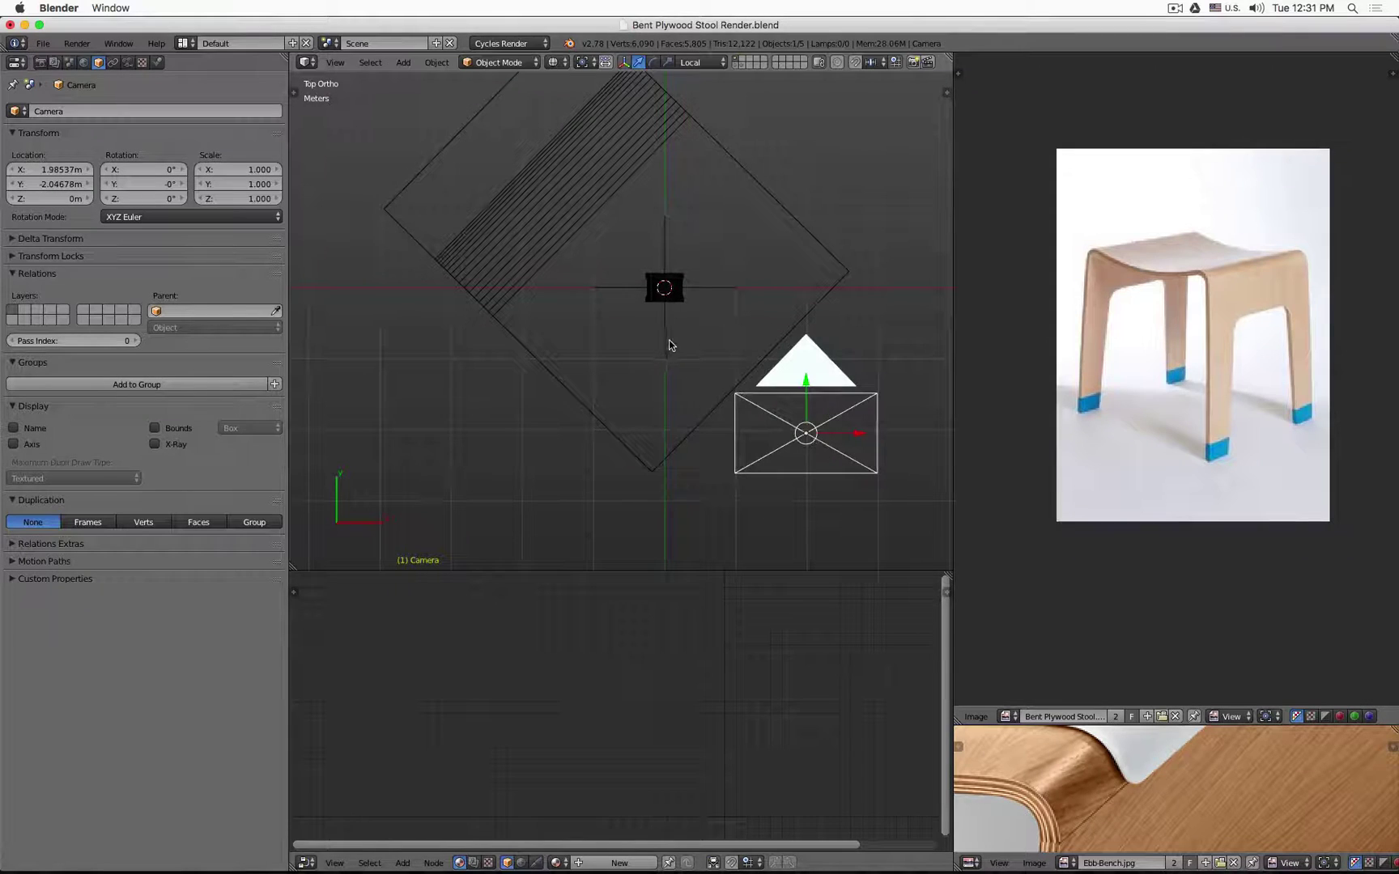
Make the camera aim at the empty with a Track To Constraint.
shift+right_click(668, 344)
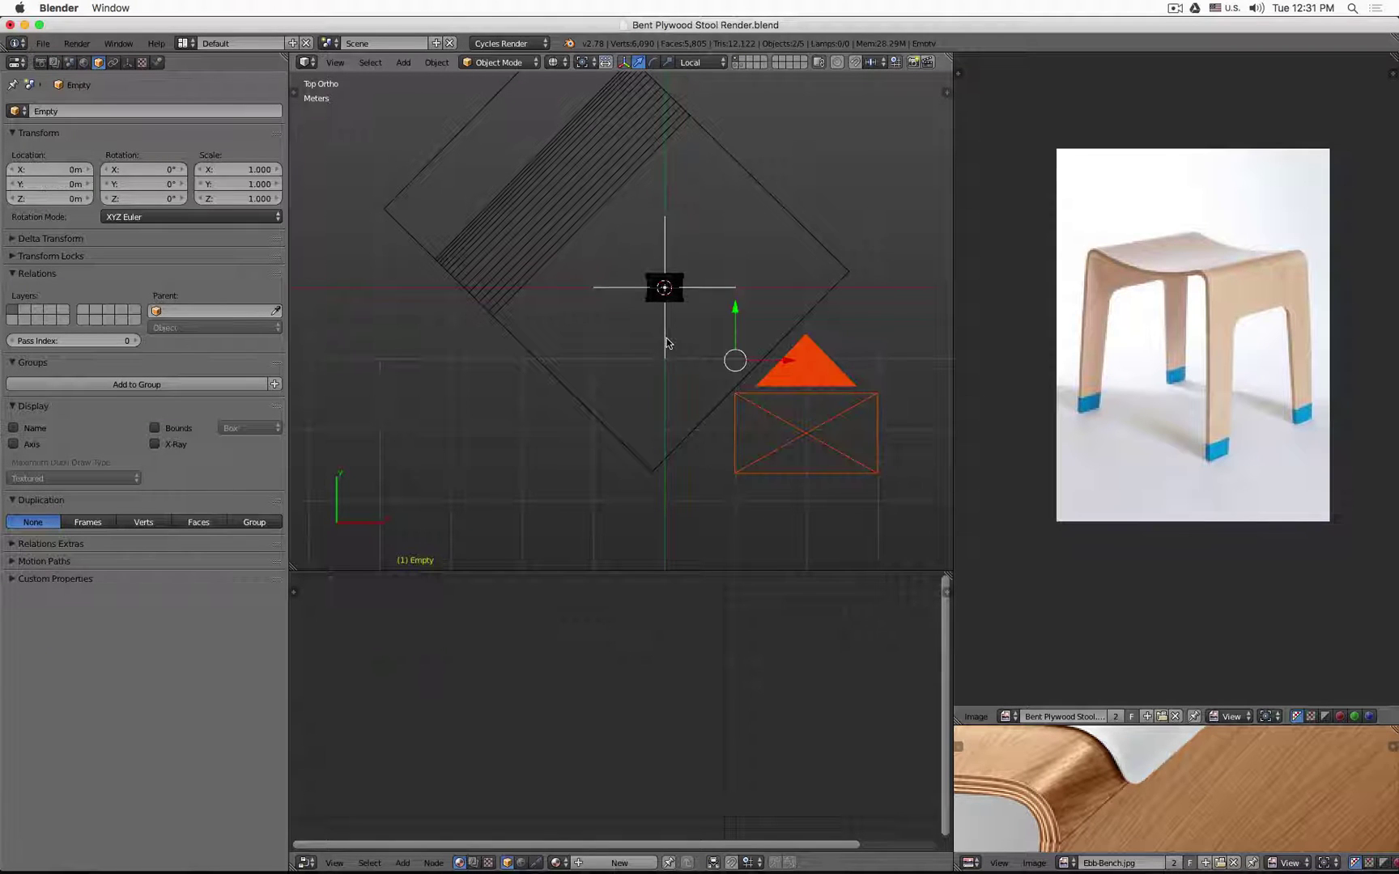
key(ctrl+t)
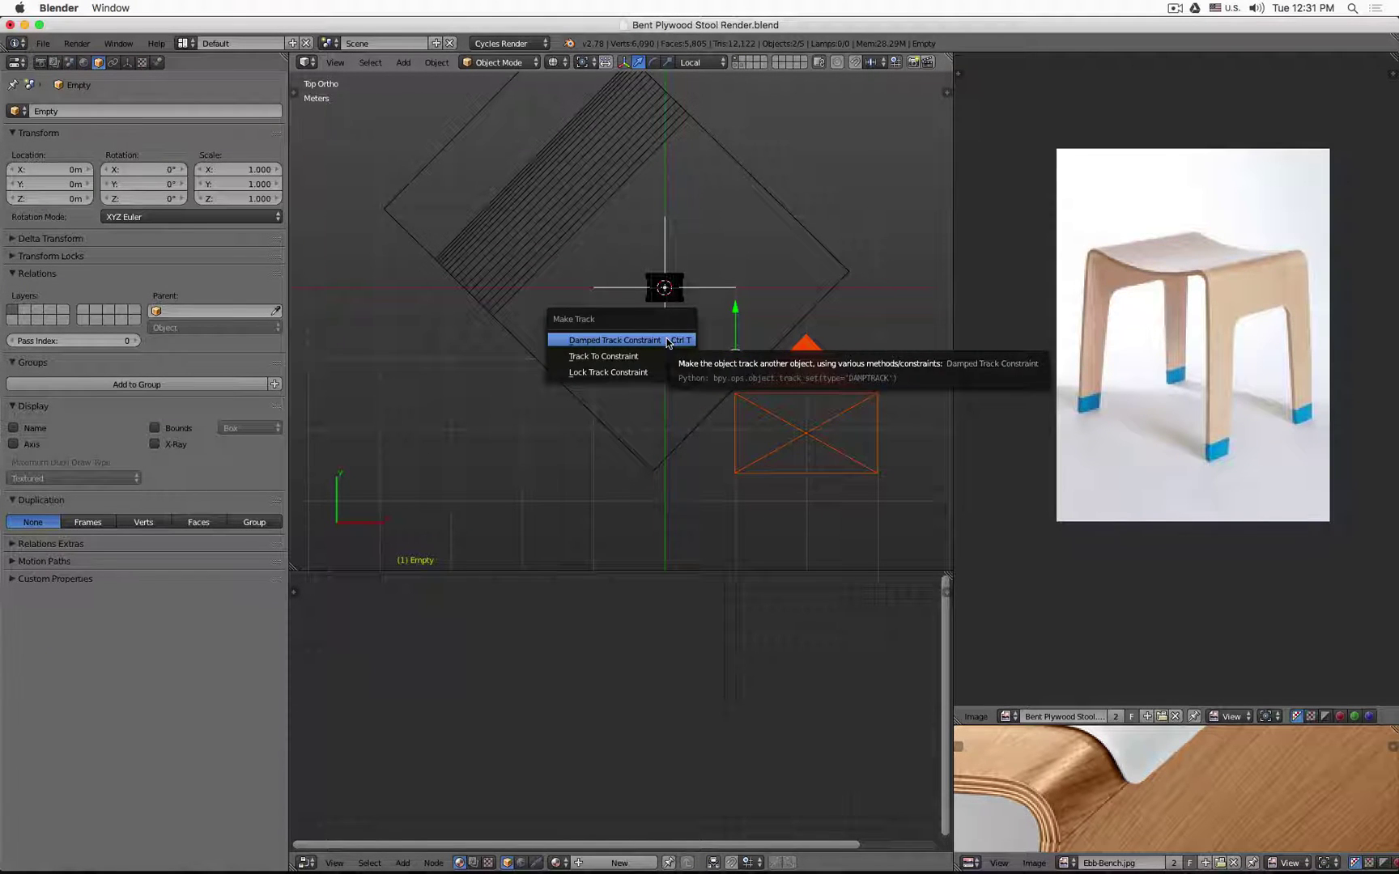
key(Down)
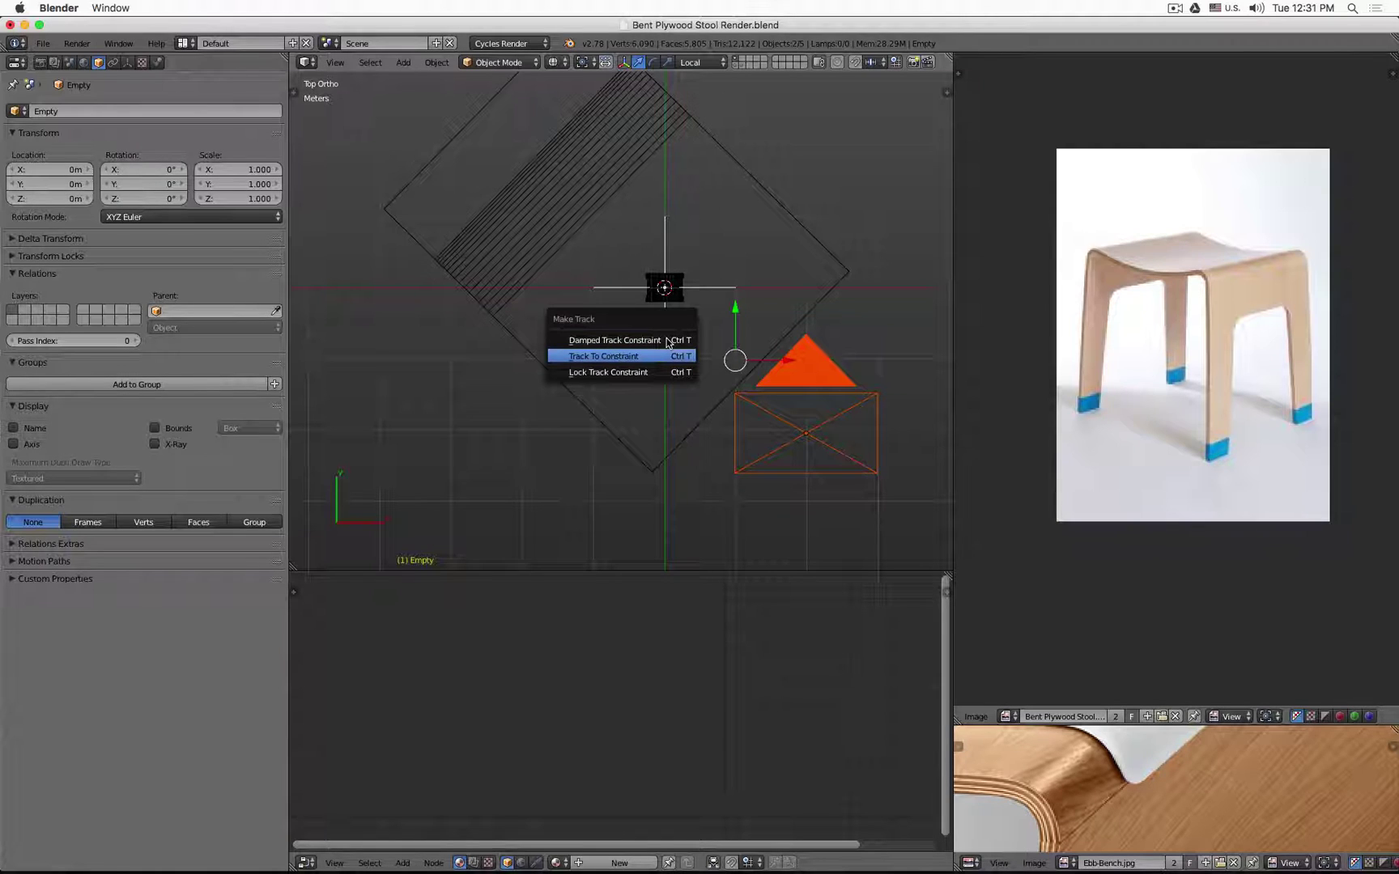
key(Return)
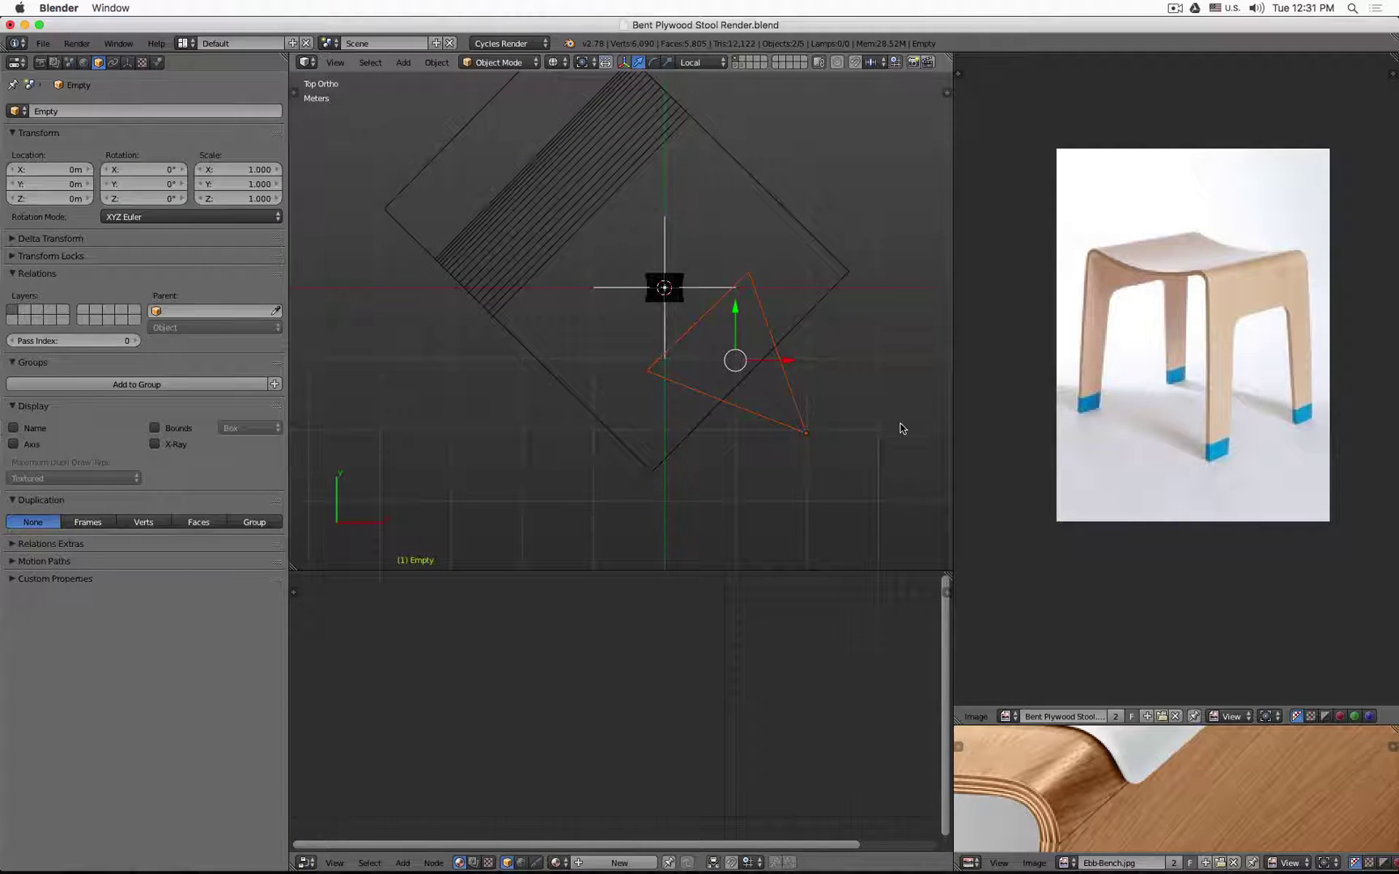
Turn on the Screencast Keys display for the 3D view.
key(n)
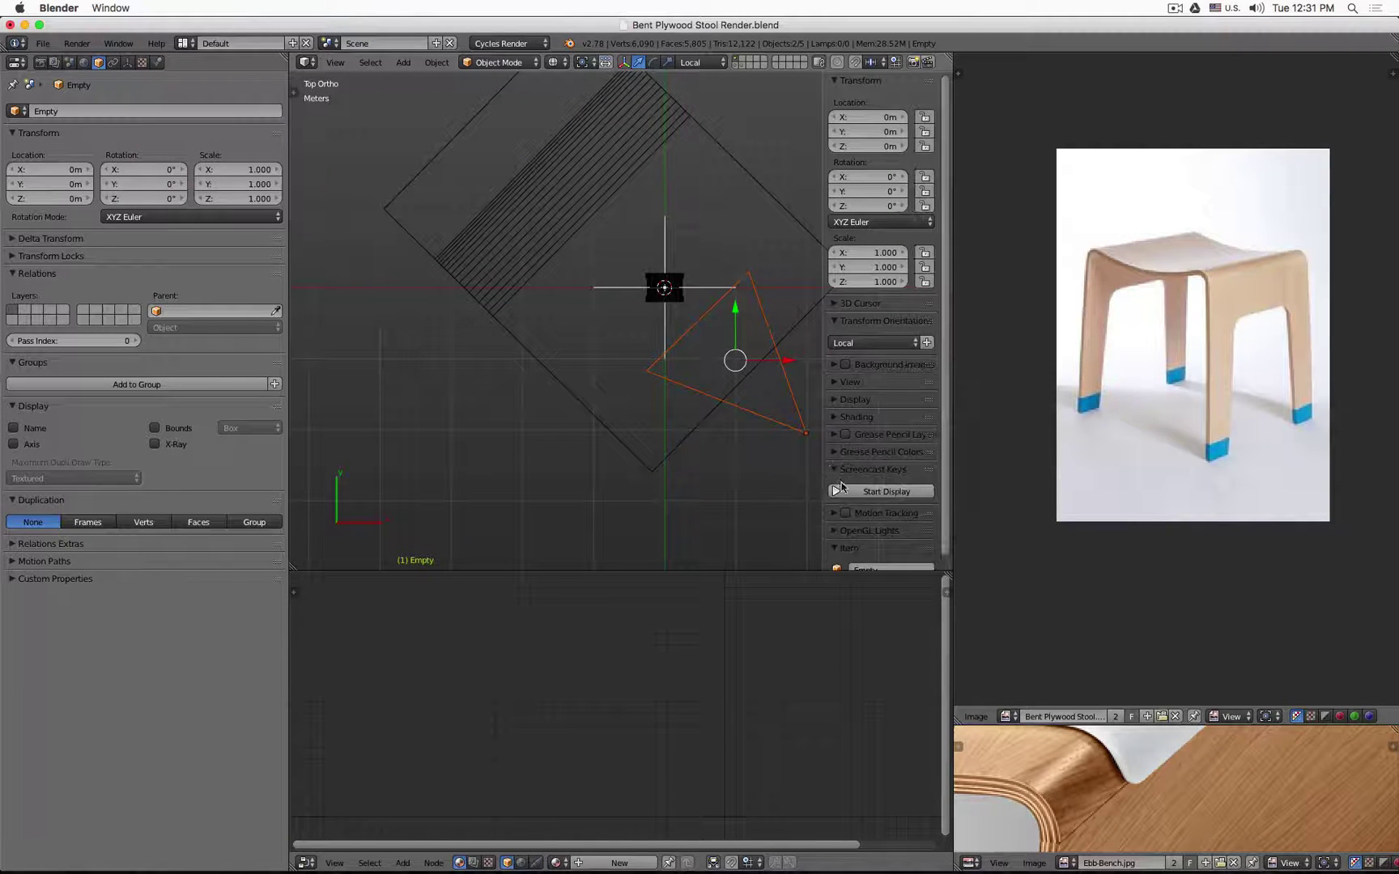
click(832, 468)
key(n)
Scale the camera object down to roughly half its size.
click(810, 398)
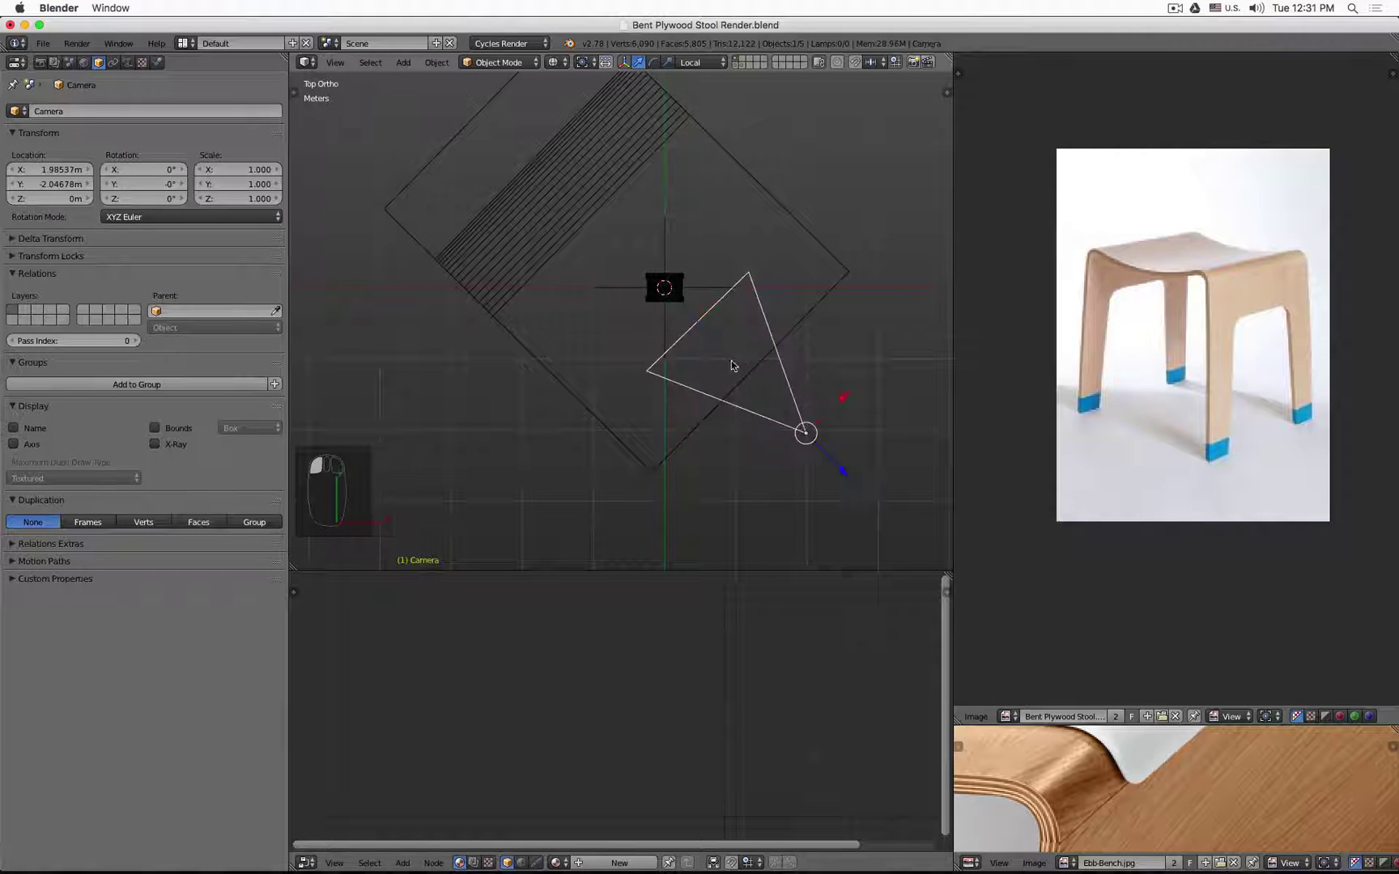
key(s)
click(734, 374)
Set the display size of the empty at the origin to 20 cm.
click(730, 284)
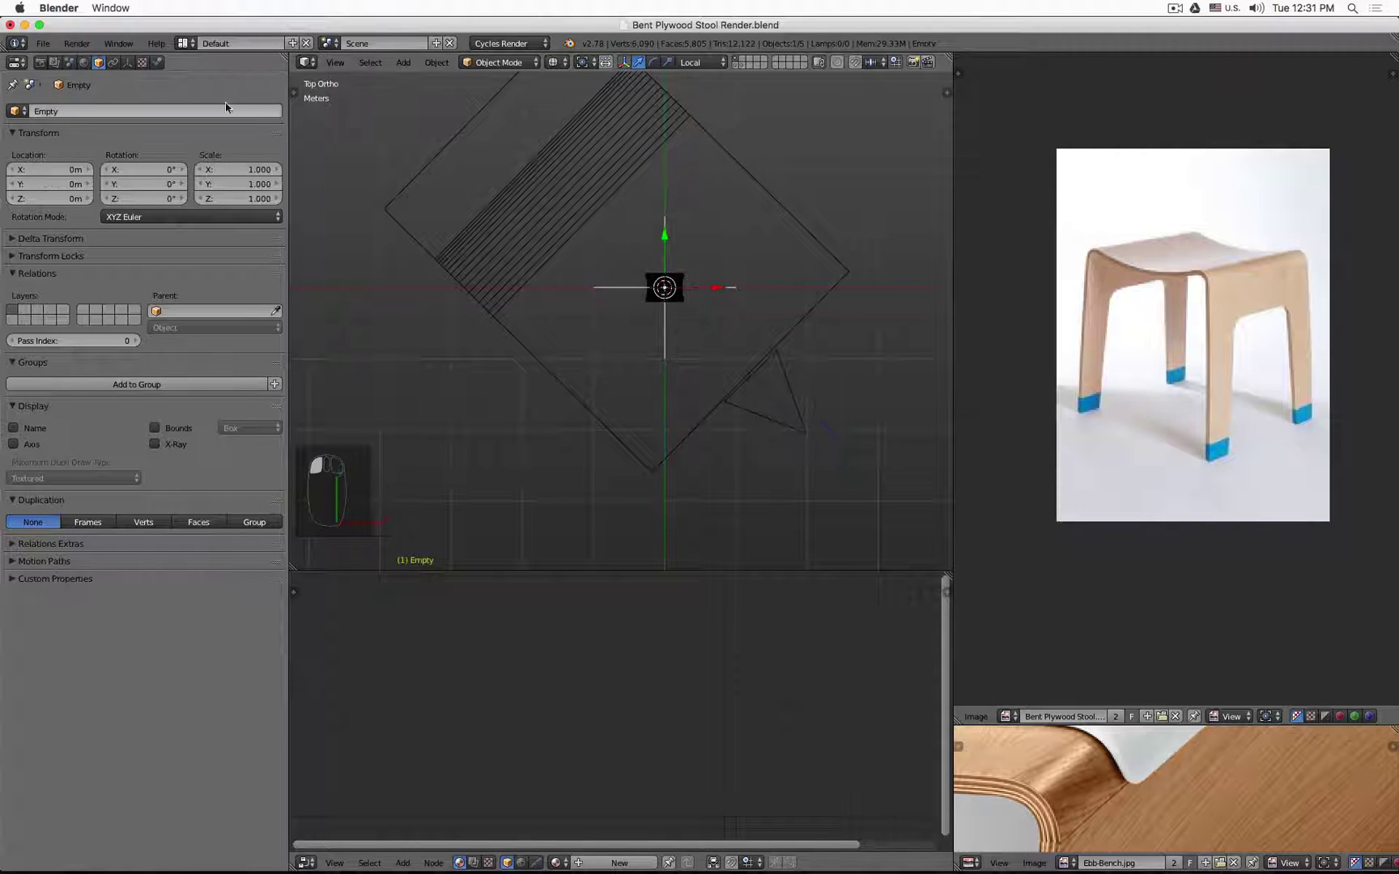
click(127, 62)
click(116, 146)
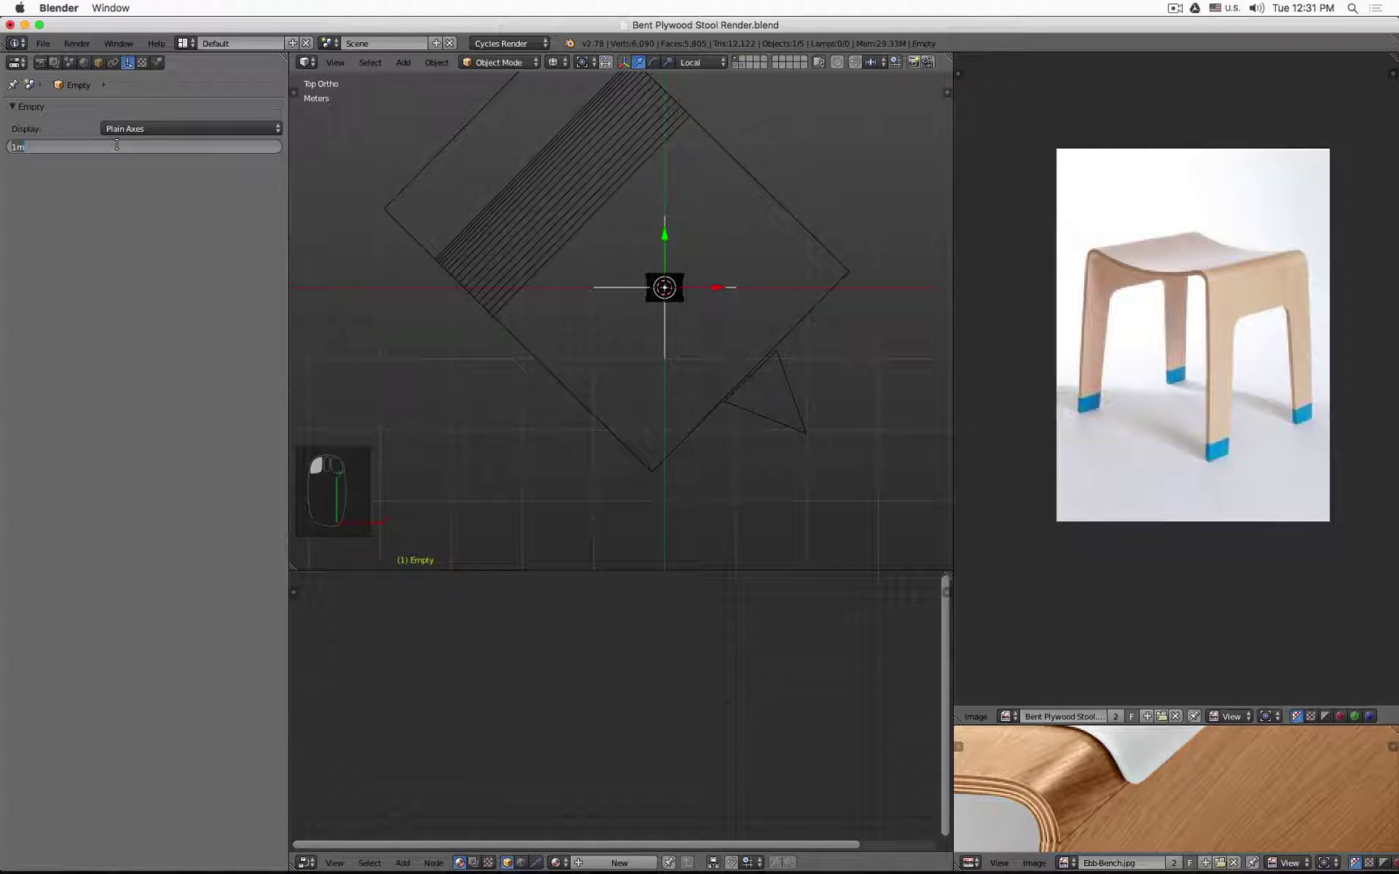
text(20cm)
key(Return)
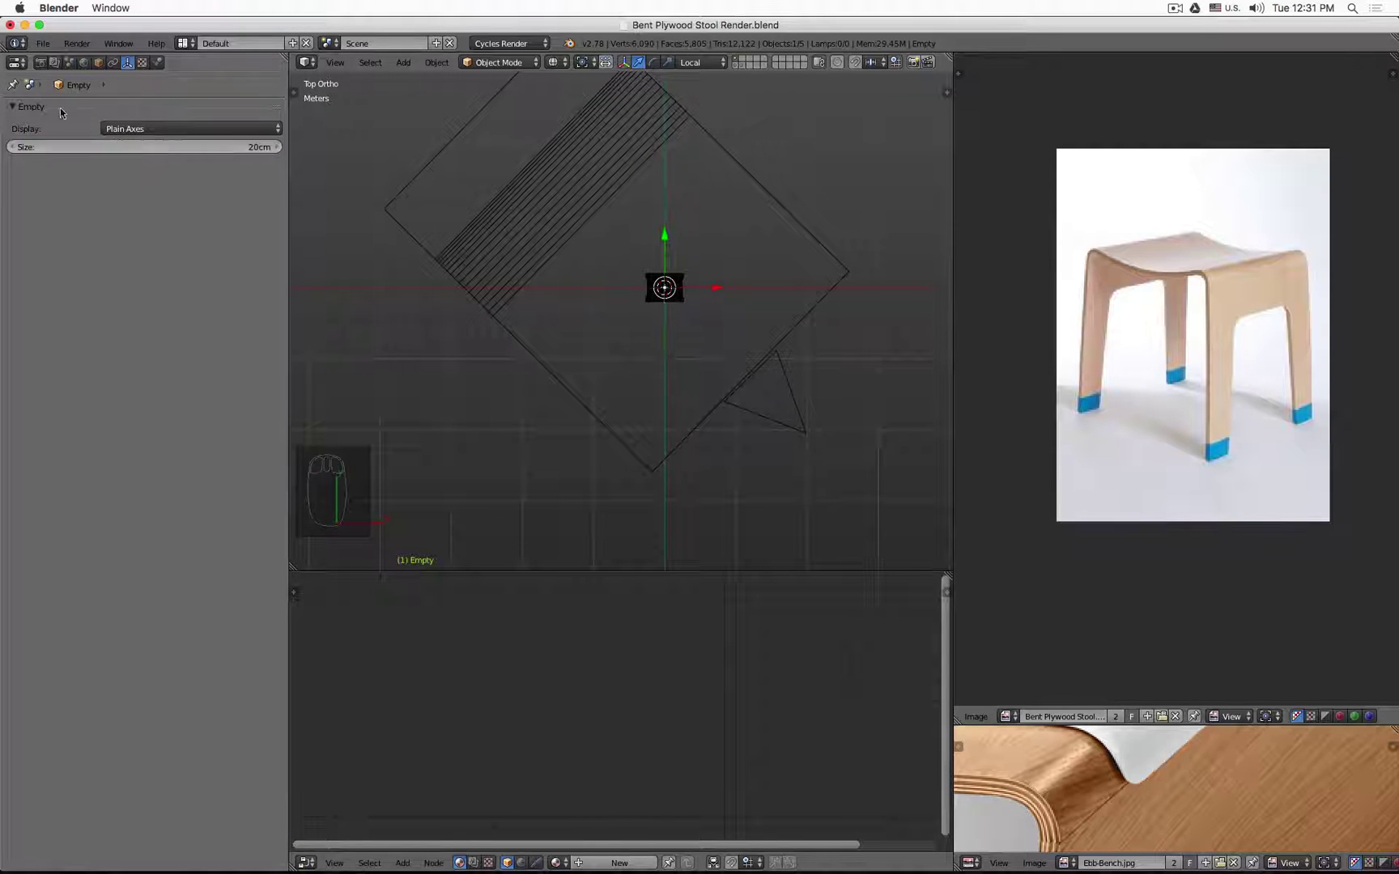
Rename the empty as Cam Tracker.
click(99, 64)
click(92, 111)
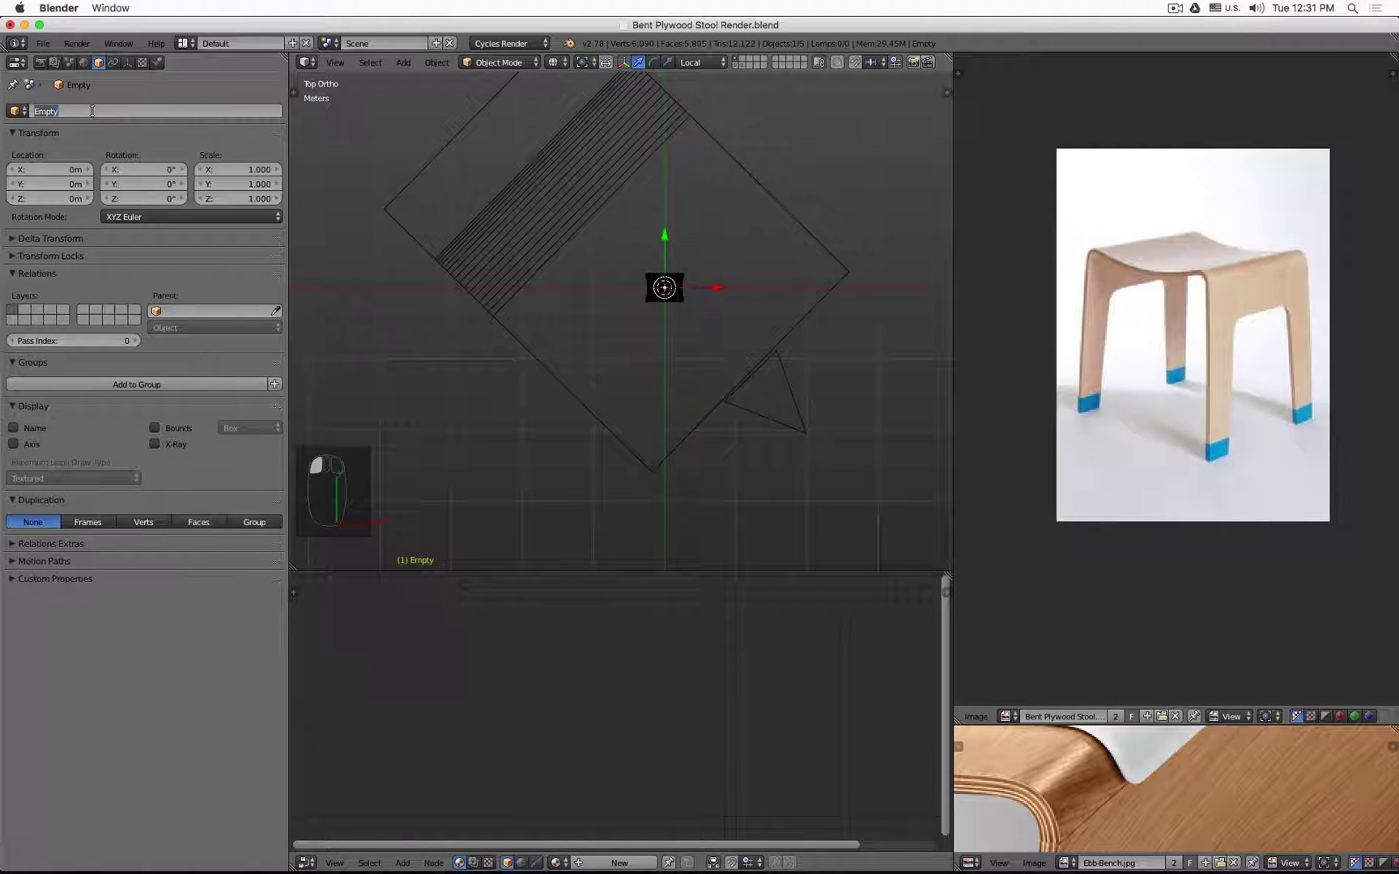
text(Cam Tracker)
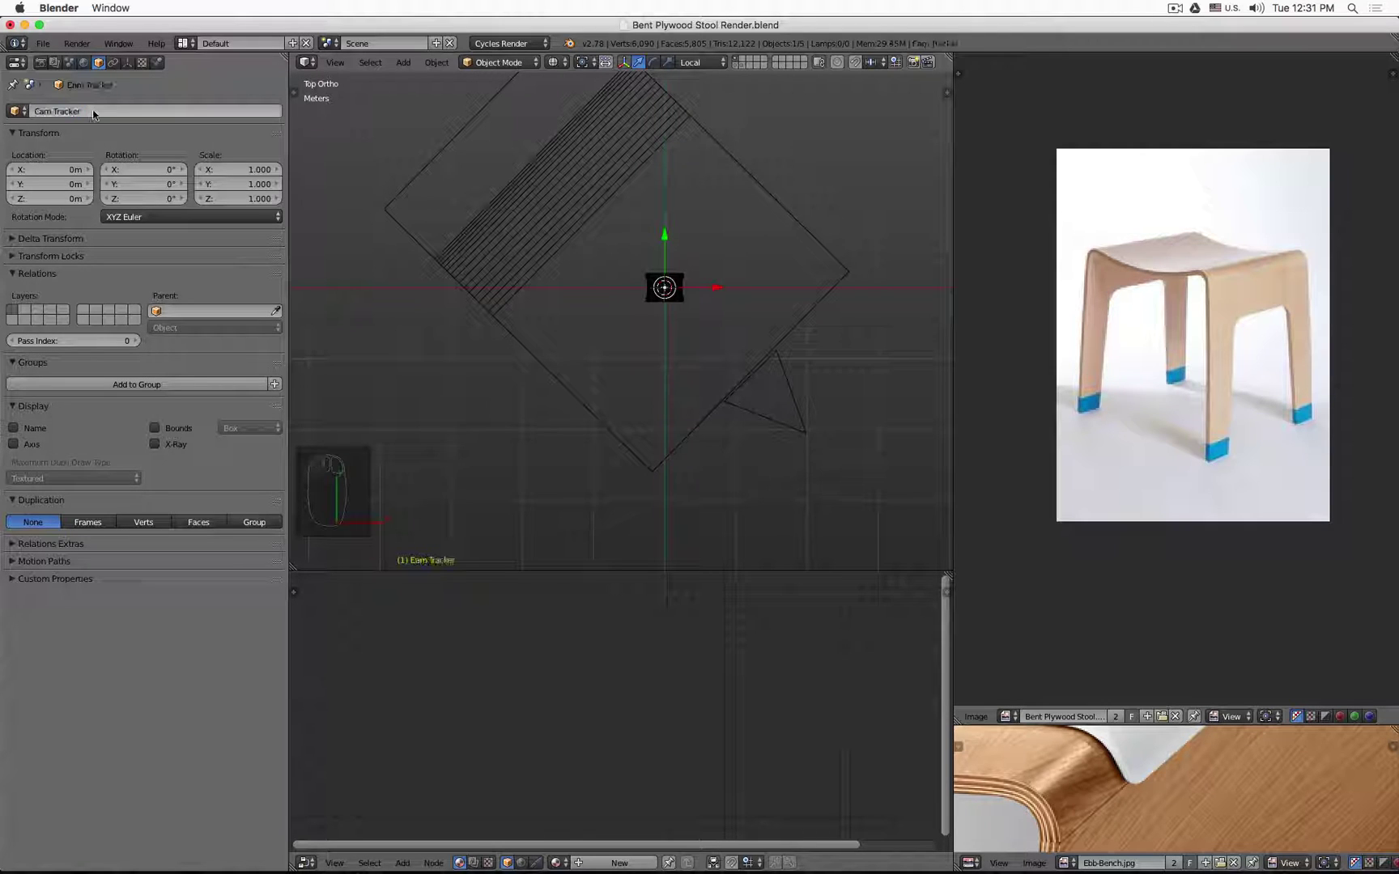
key(Return)
Move the Cam Tracker empty to about X 28.7 cm, Y -21.5 cm and show the solid-shaded scene through the camera.
key(g)
click(695, 250)
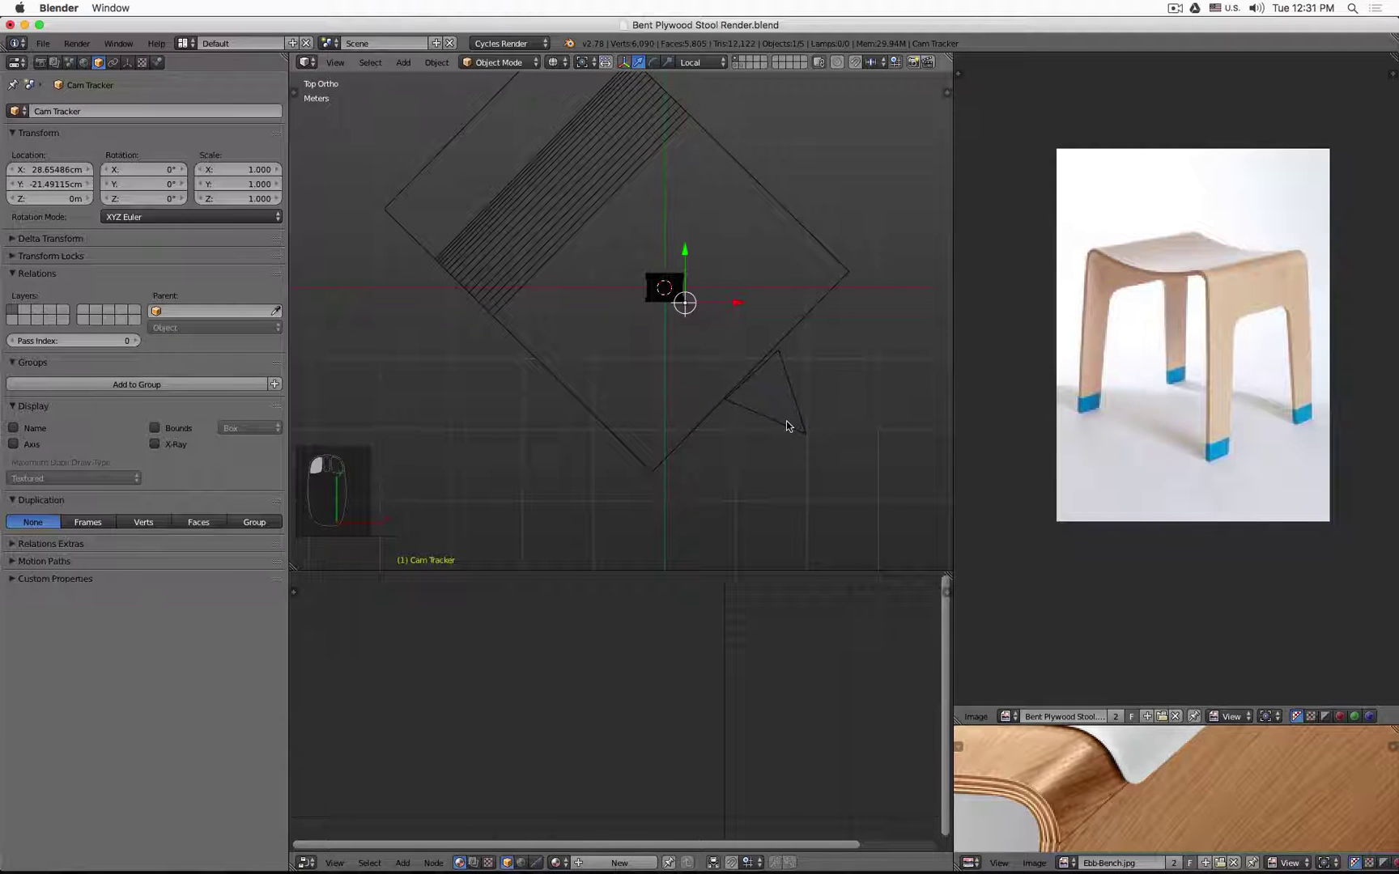
key(KP_0)
key(z)
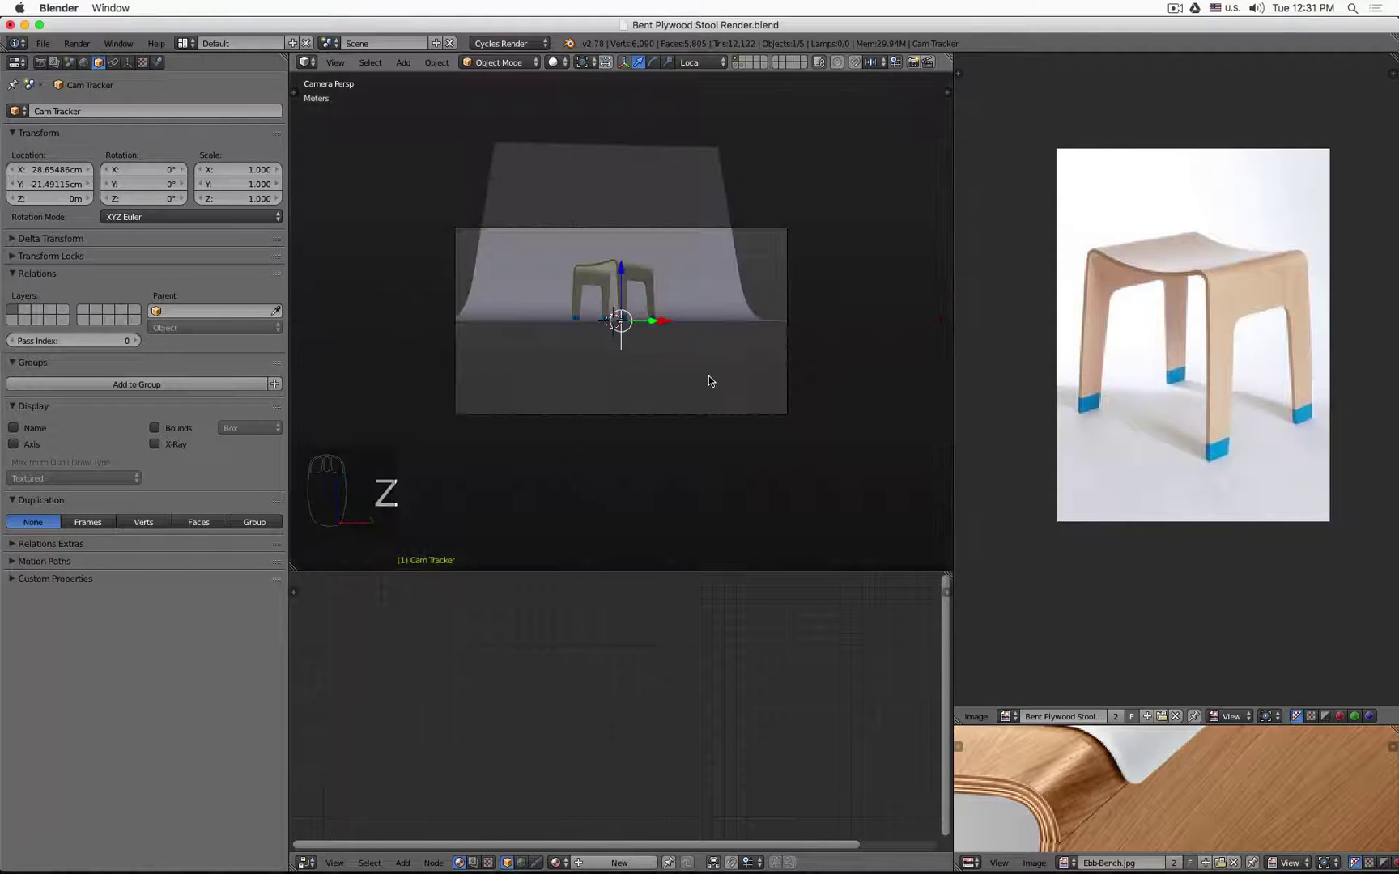
Raise the camera vertically along global Z to a height of about 89.9 cm.
scroll(627, 266, up, 4)
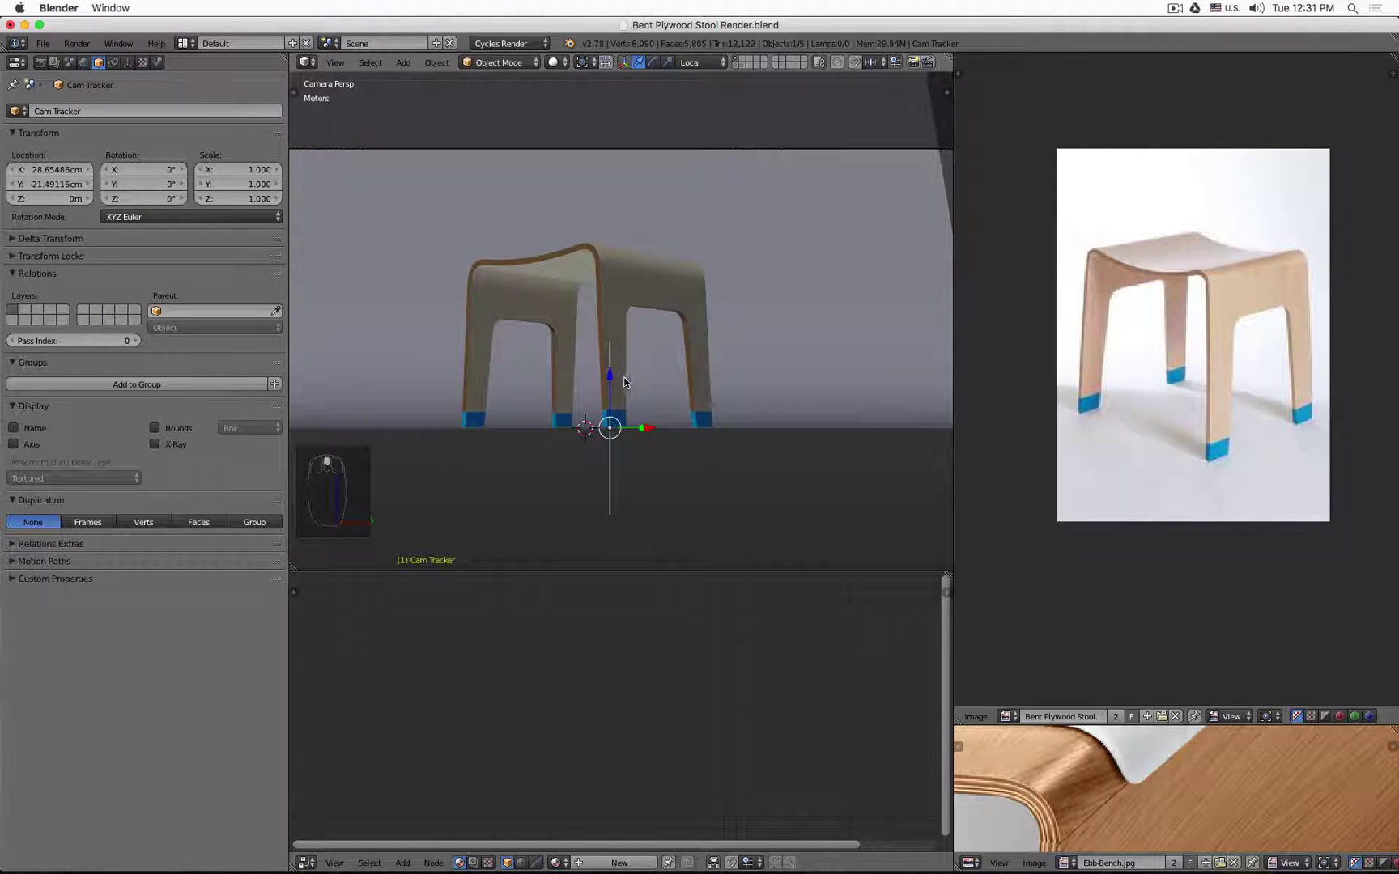
shift+click(766, 149)
key(g)
key(z)
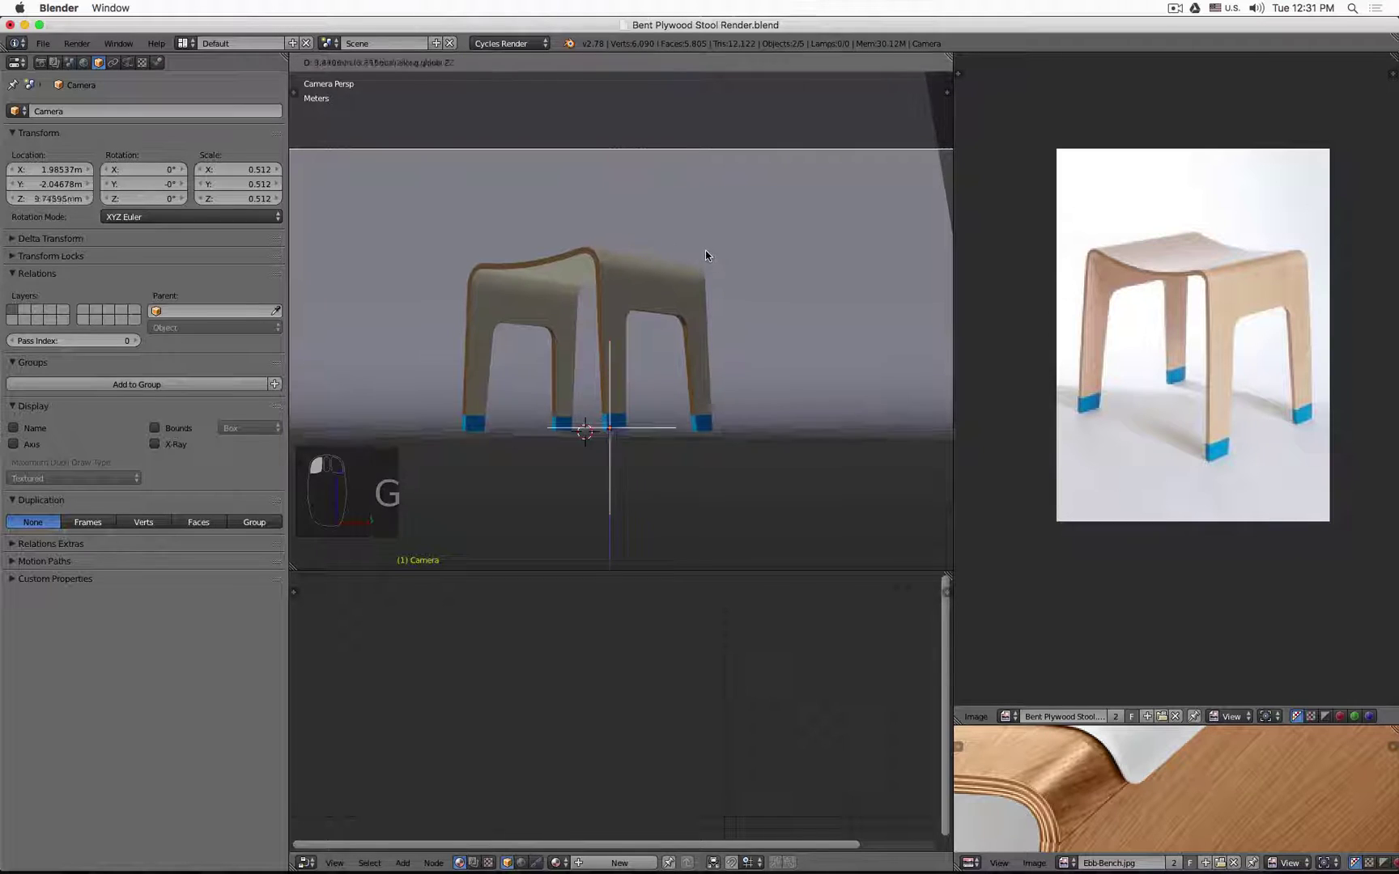
click(718, 195)
click(712, 153)
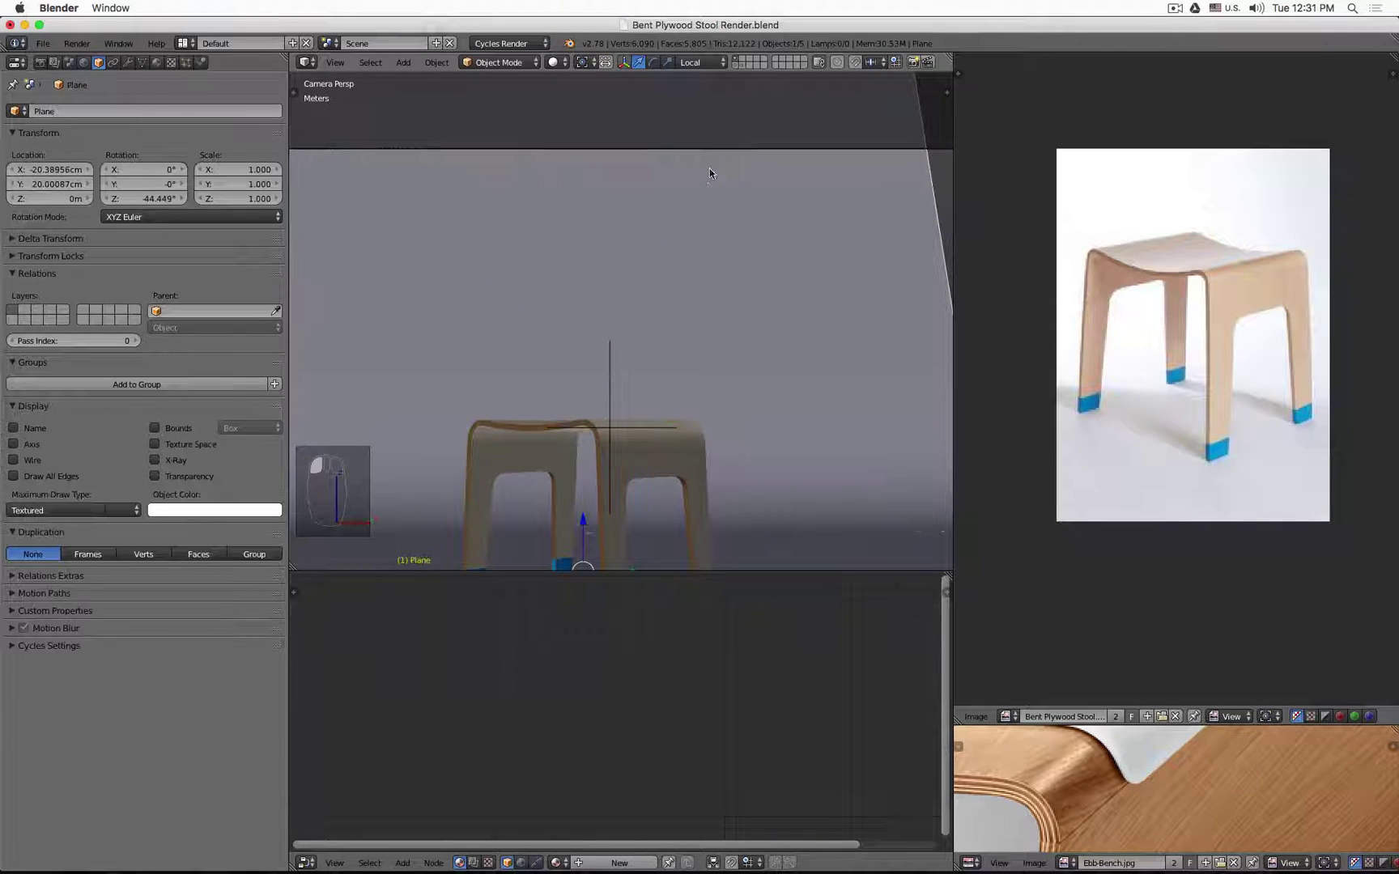
click(941, 149)
key(g)
key(z)
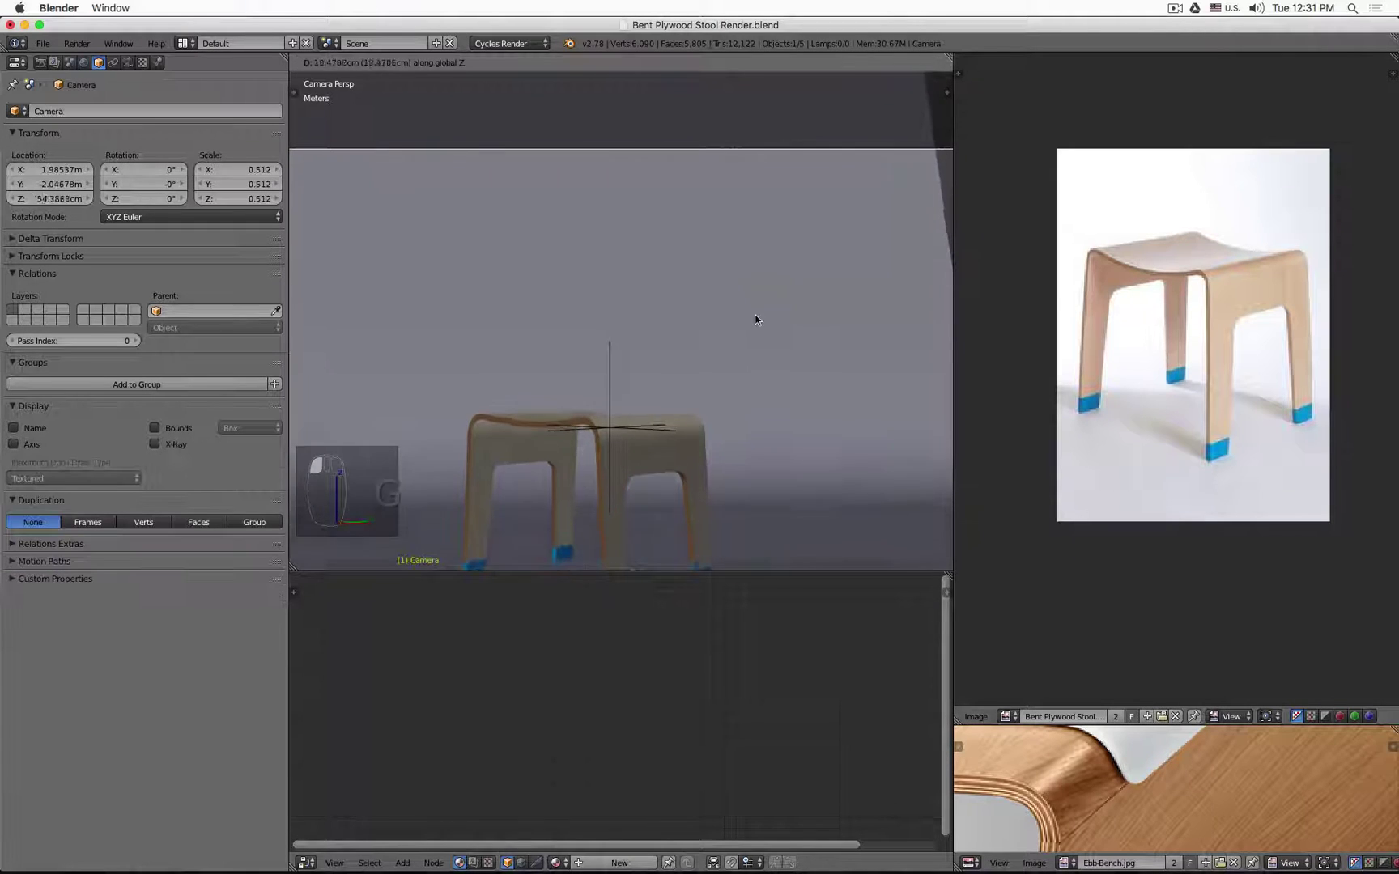
click(758, 261)
scroll(701, 331, down, 3)
shift+middle_drag(695, 339, 684, 251)
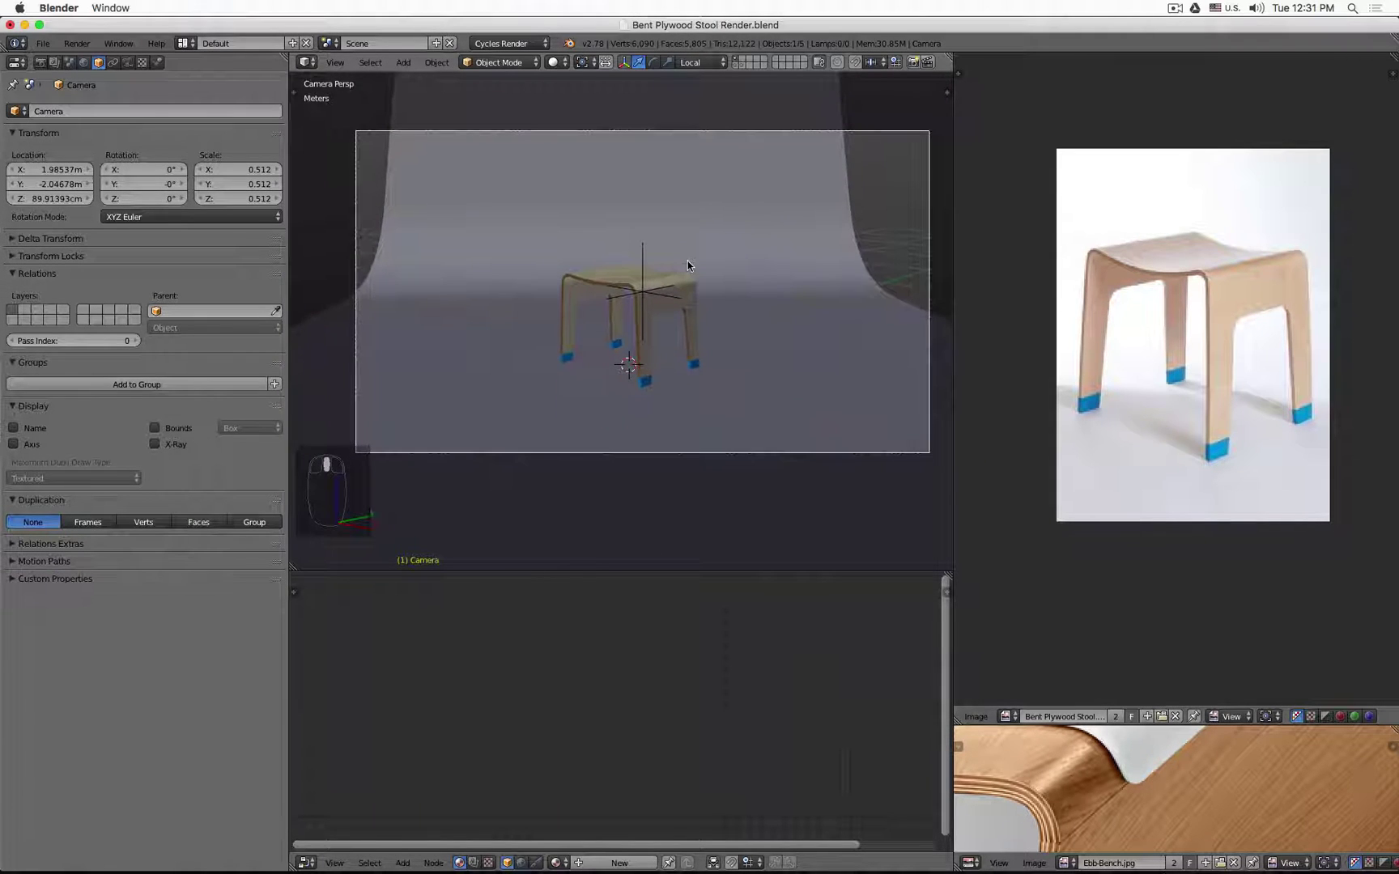
scroll(687, 262, up, 1)
scroll(675, 265, down, 1)
Set the render resolution to 1000 px wide by 2000 px high and reduce the height to 1438 px.
click(40, 63)
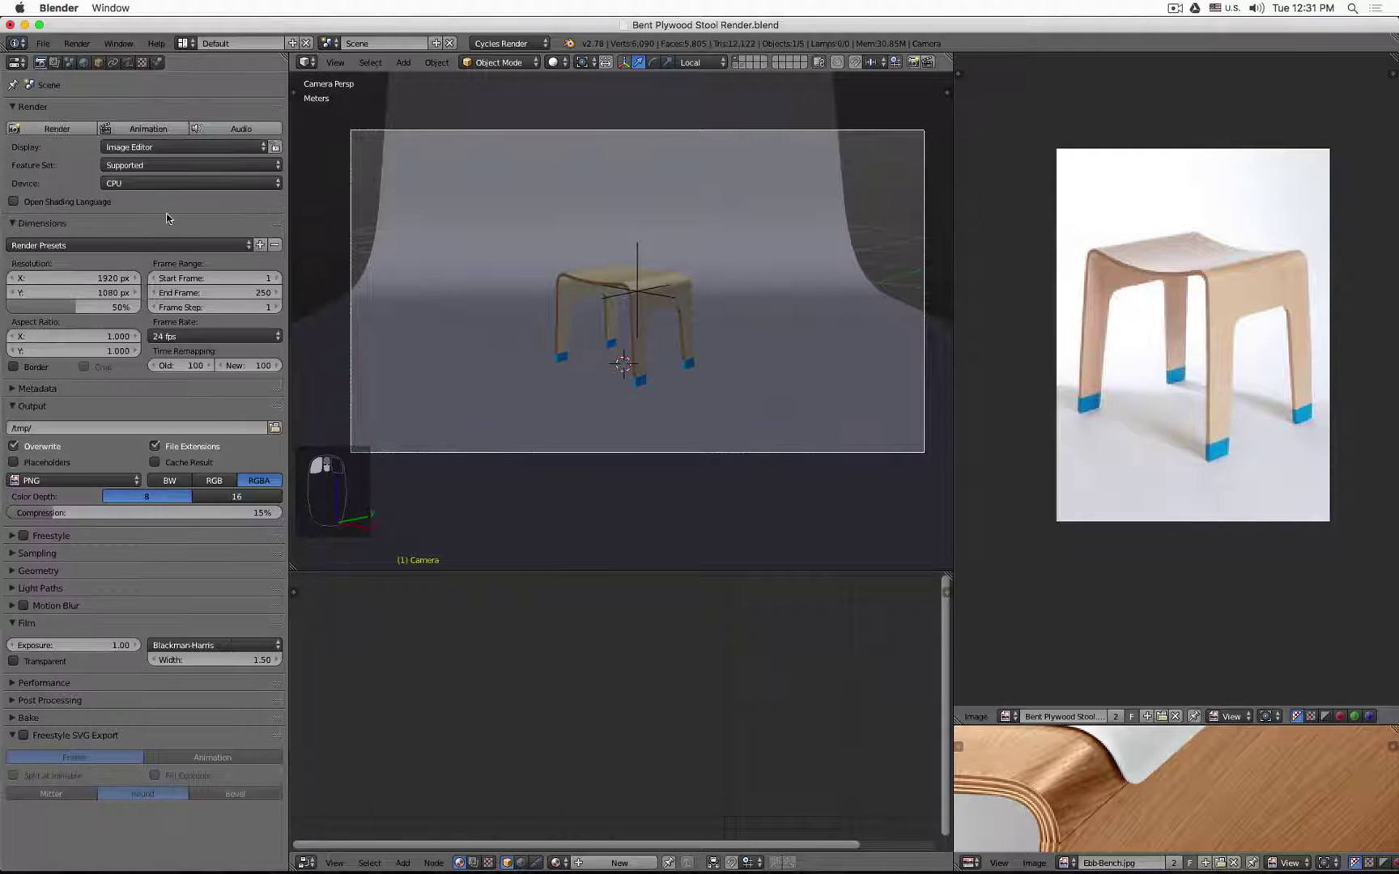
click(59, 280)
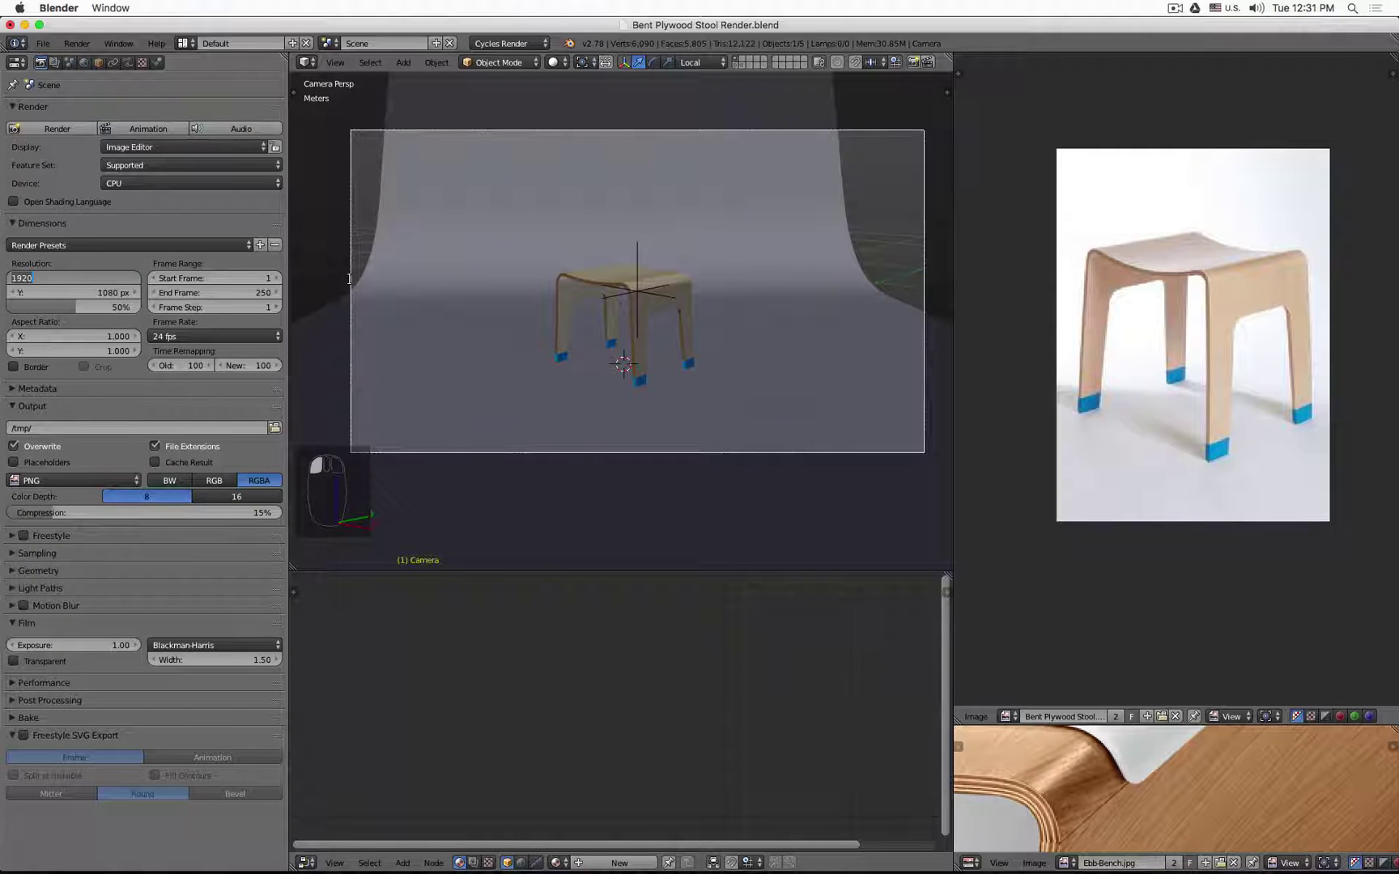
text(1000)
key(Tab)
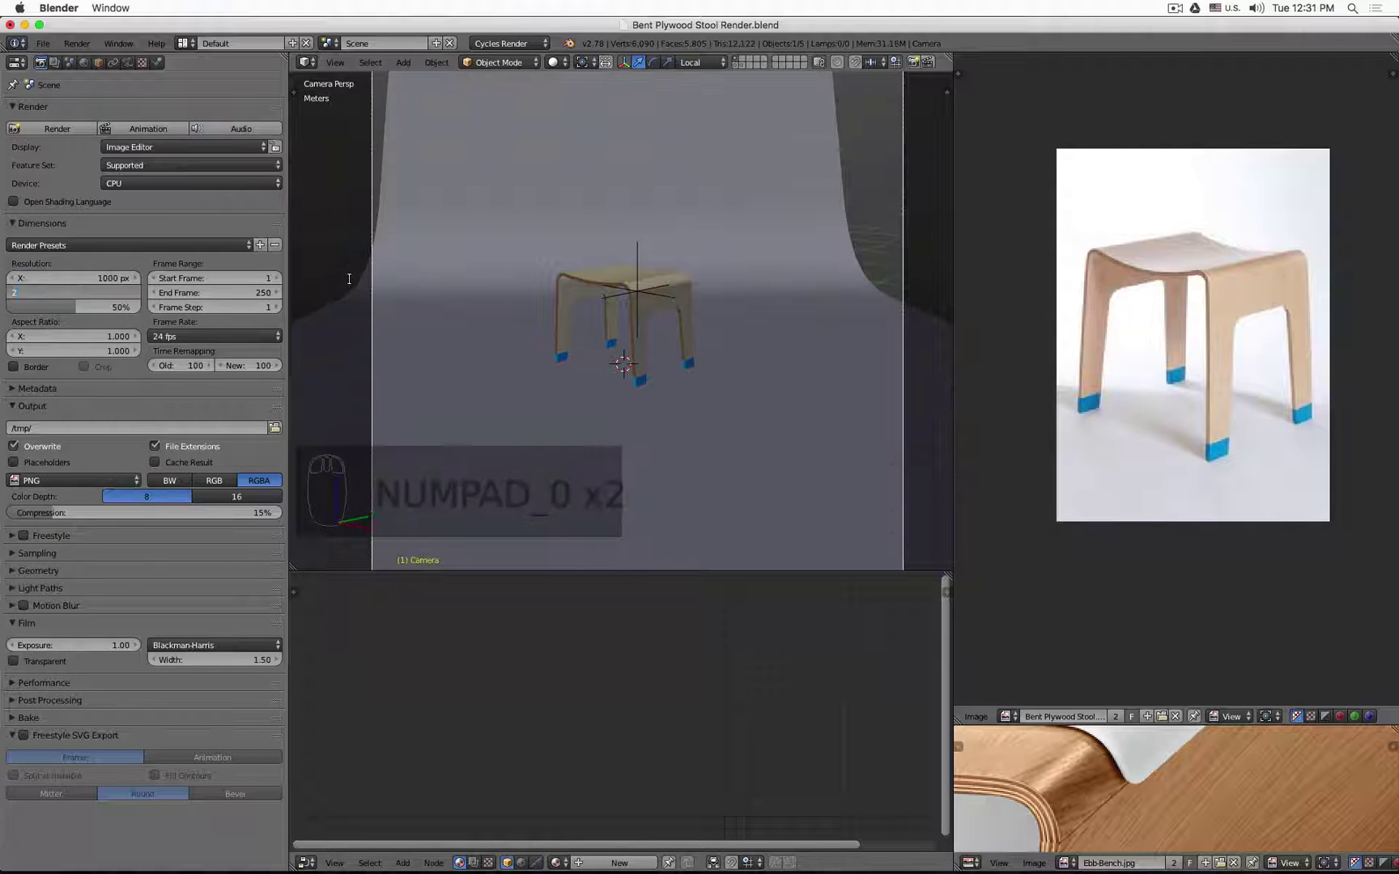
text(2000)
key(Return)
scroll(733, 273, down, 2)
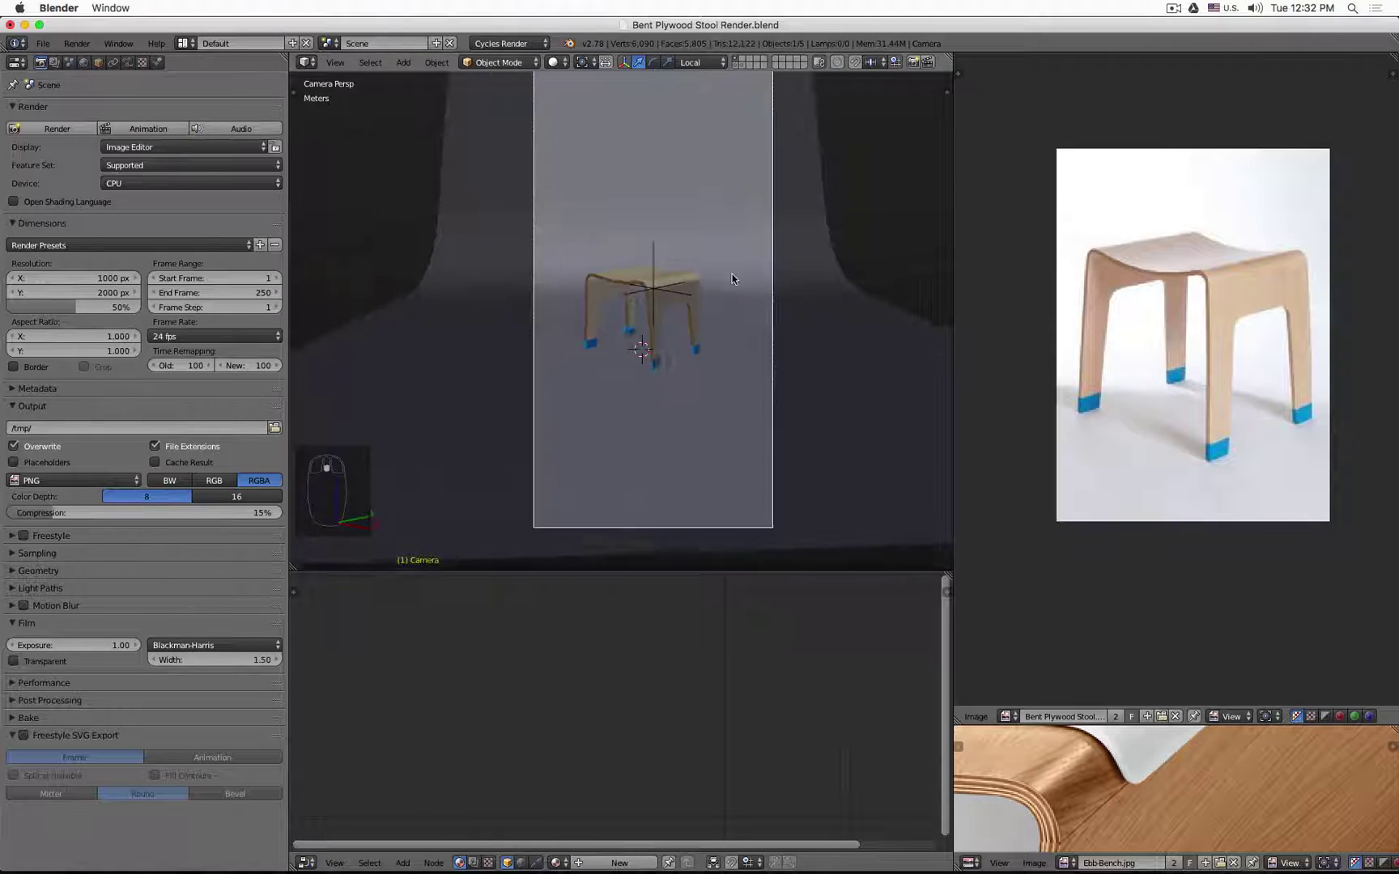
drag(81, 292, 52, 292)
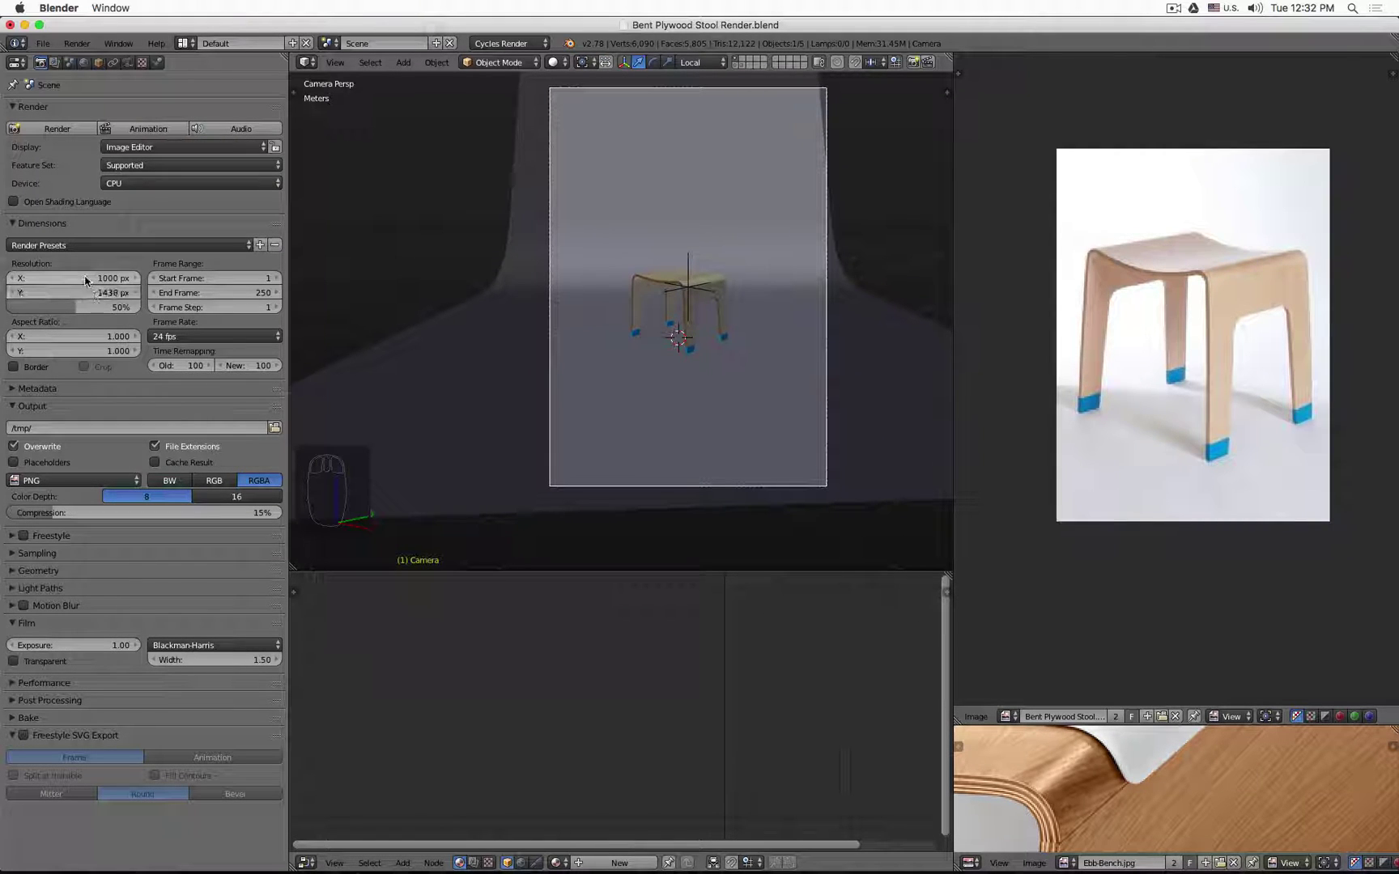
Set the render resolution to 500 px by 1000 px and reduce the height to about 768 px to match the reference photo's proportions.
click(86, 278)
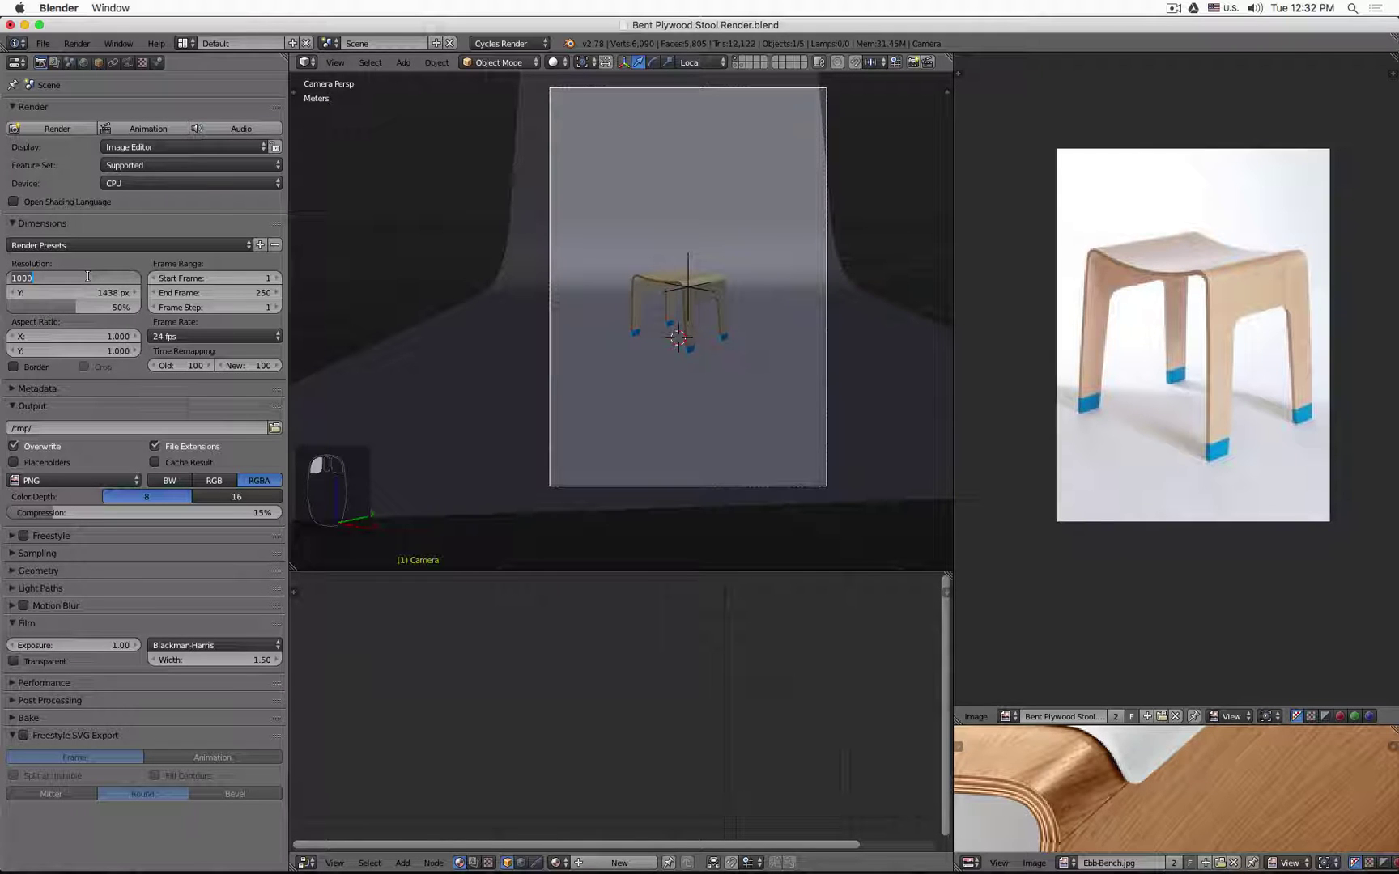
text(500)
key(Tab)
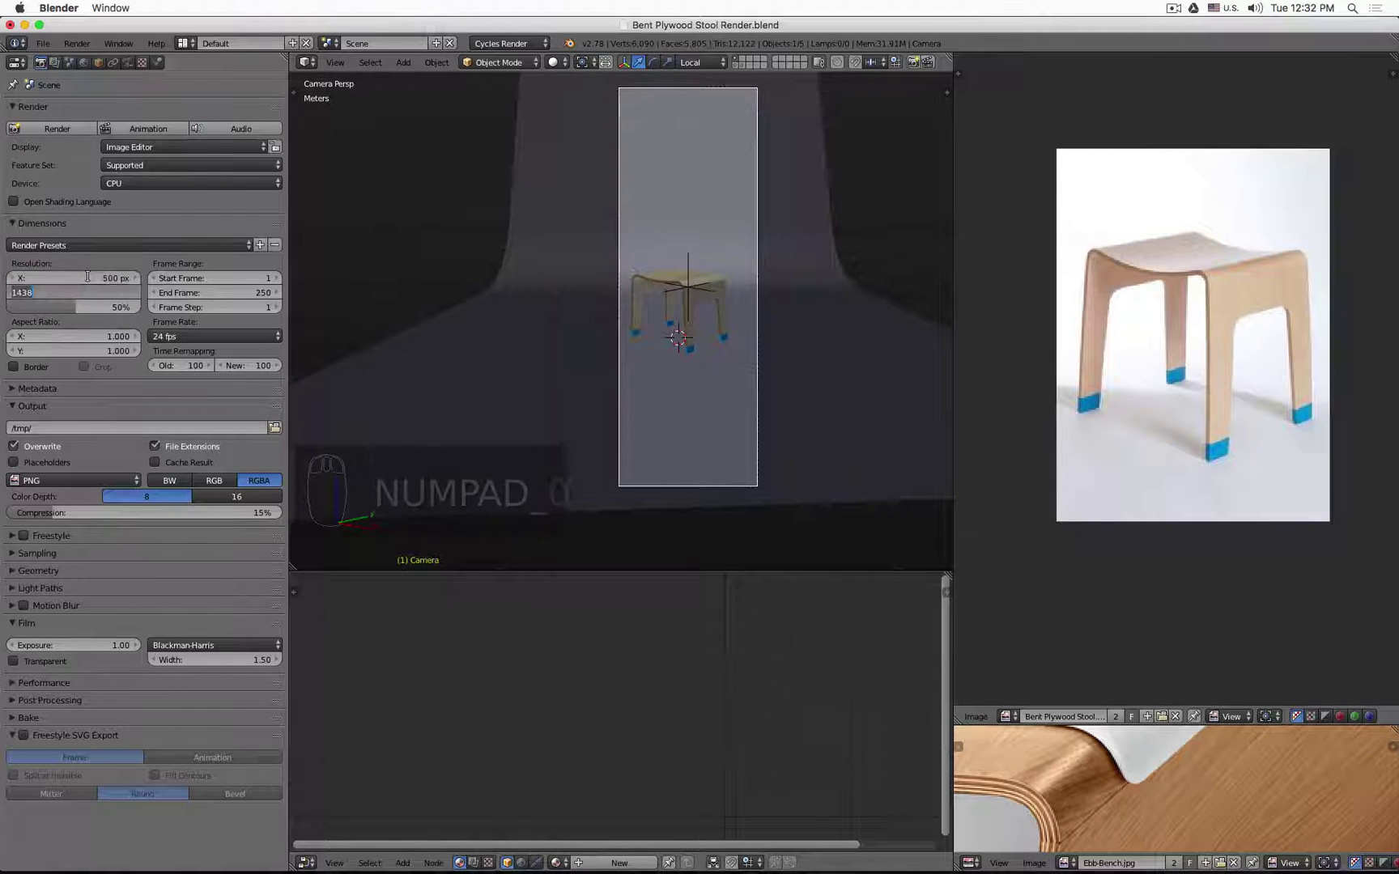
text(1000)
key(Return)
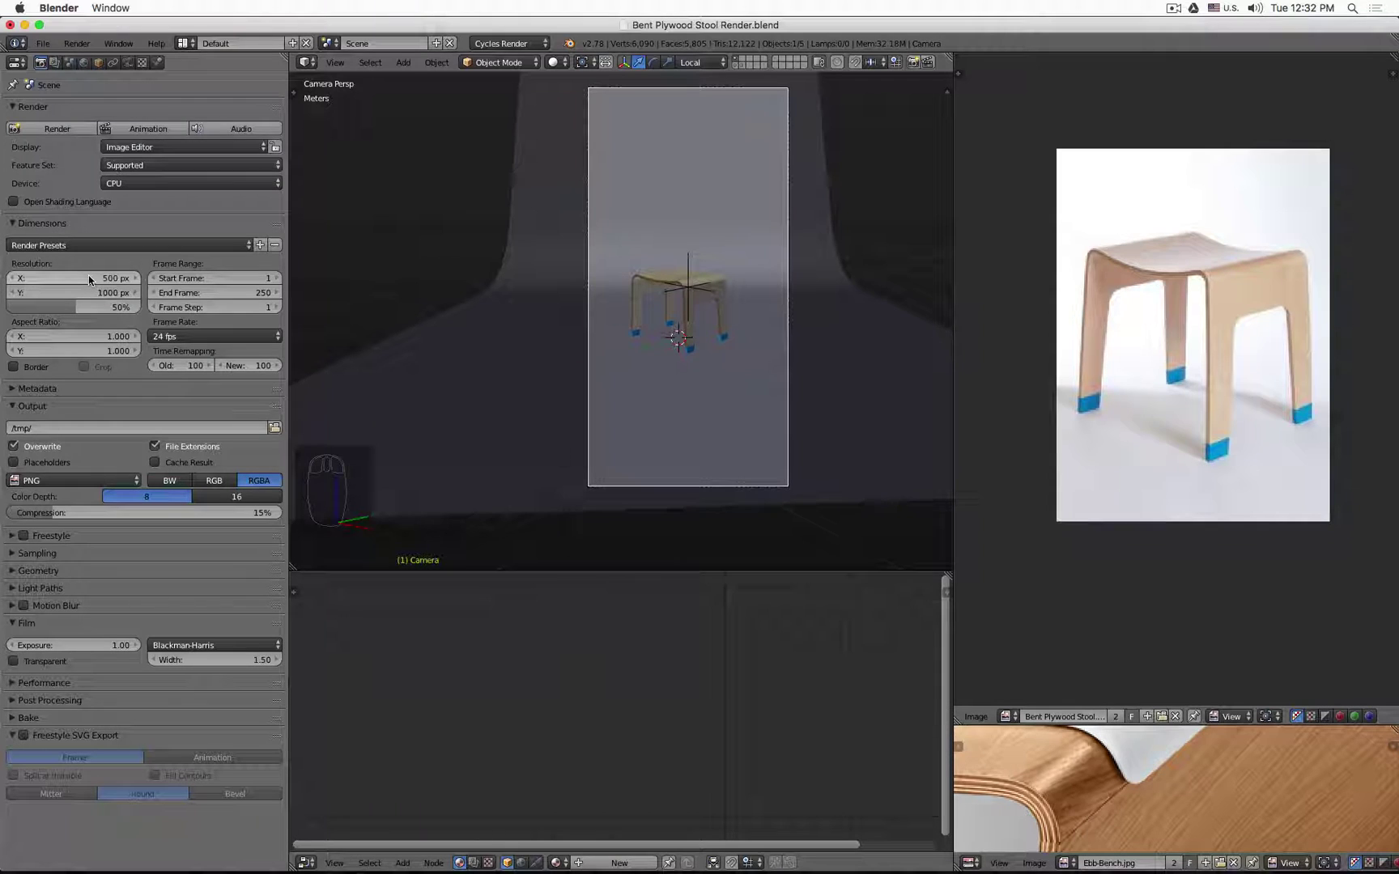
drag(95, 294, 28, 293)
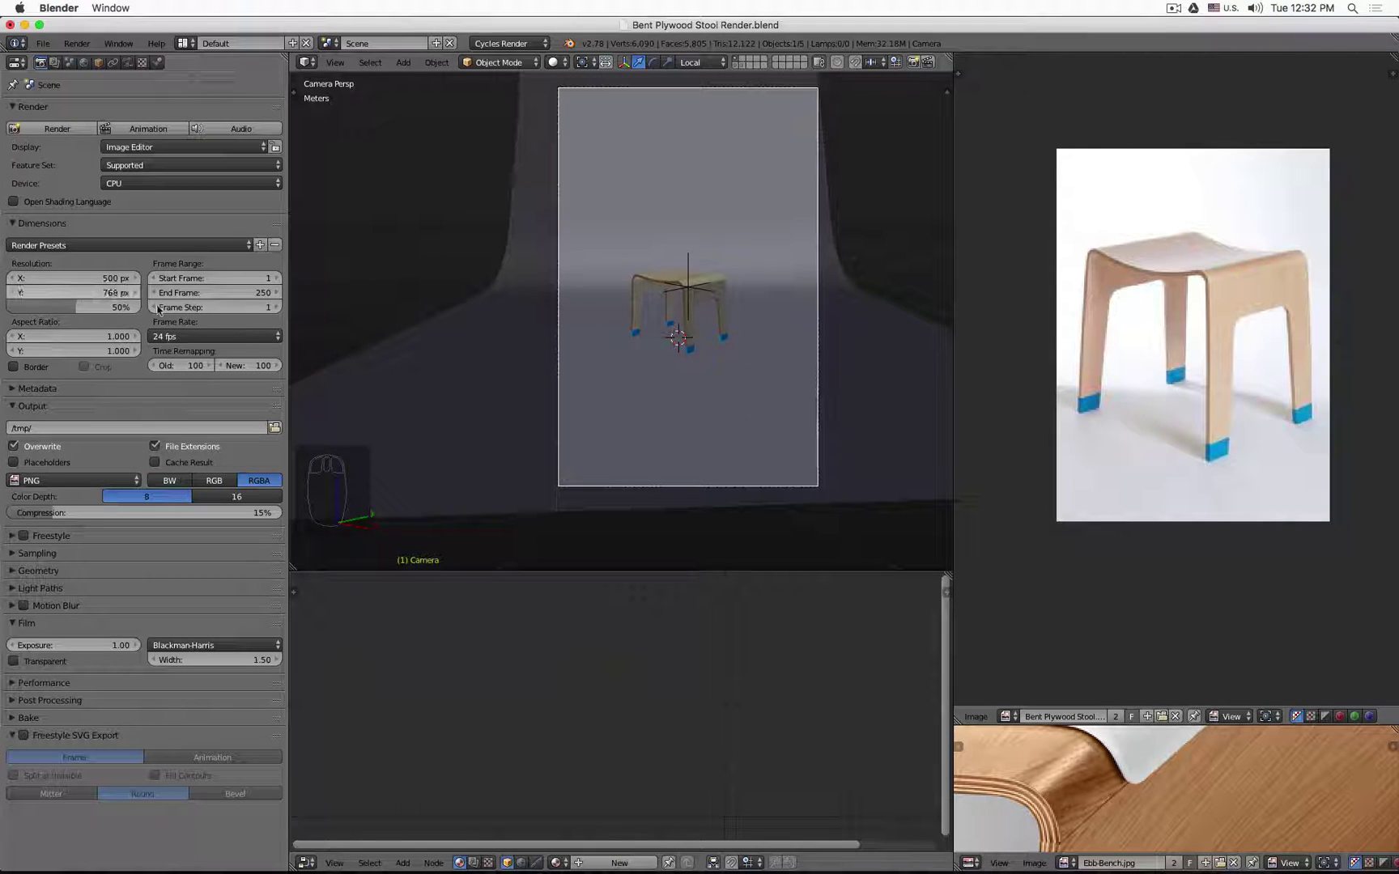
Move the camera about 1.36 m closer to the stool along its local Z axis.
click(127, 64)
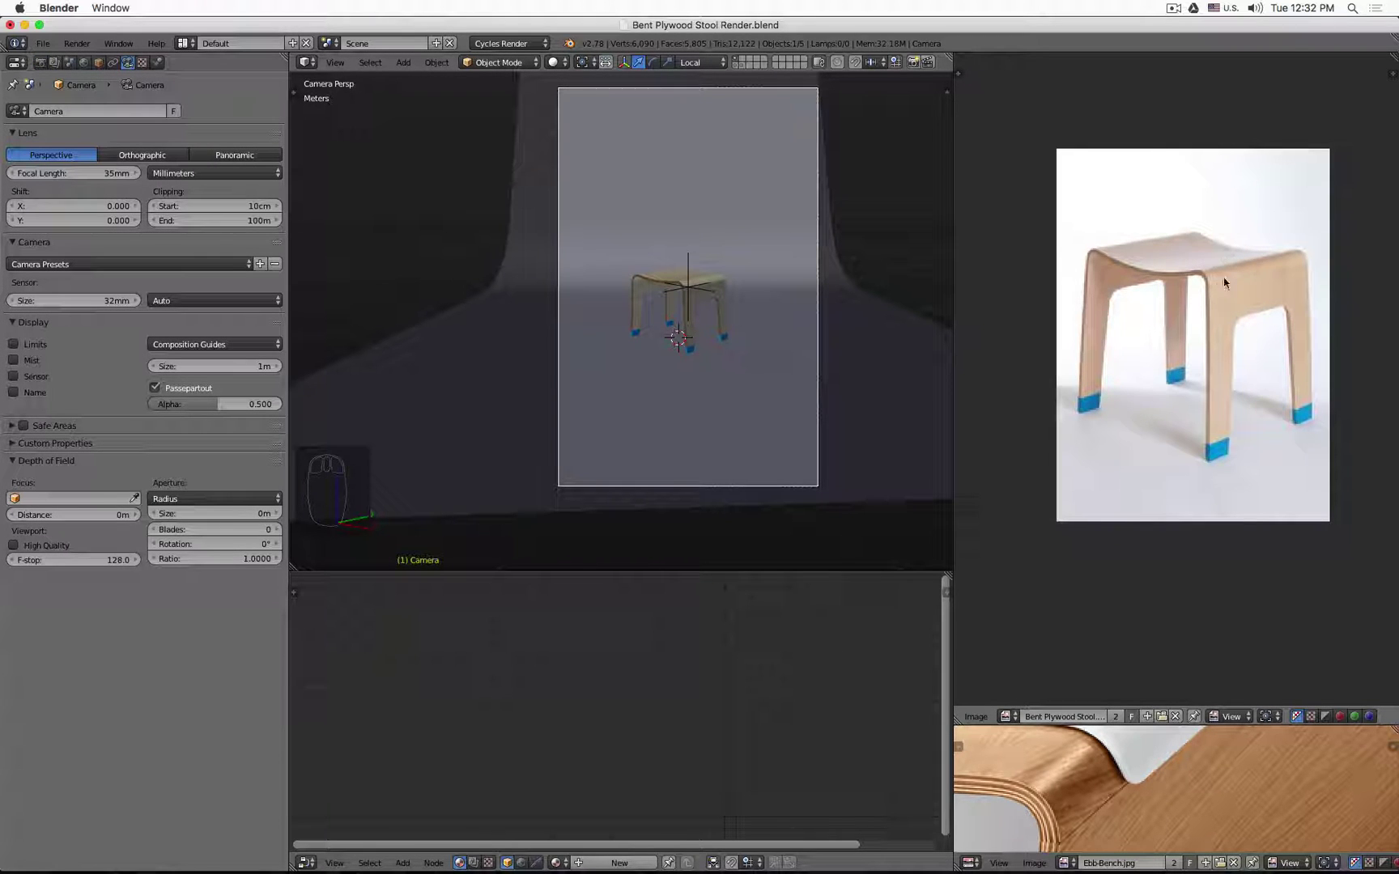
key(g)
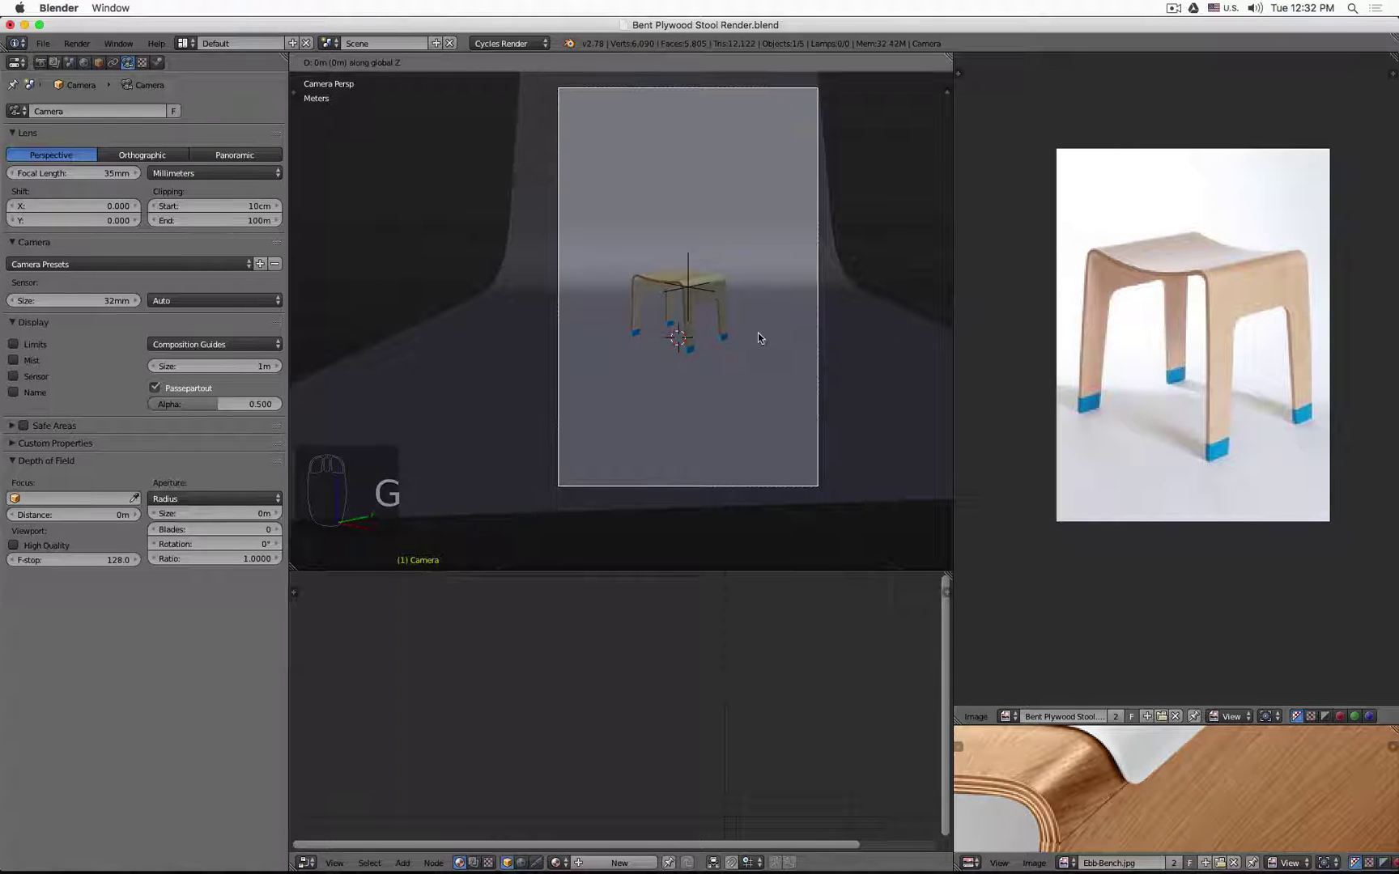
key(z)
key(z)
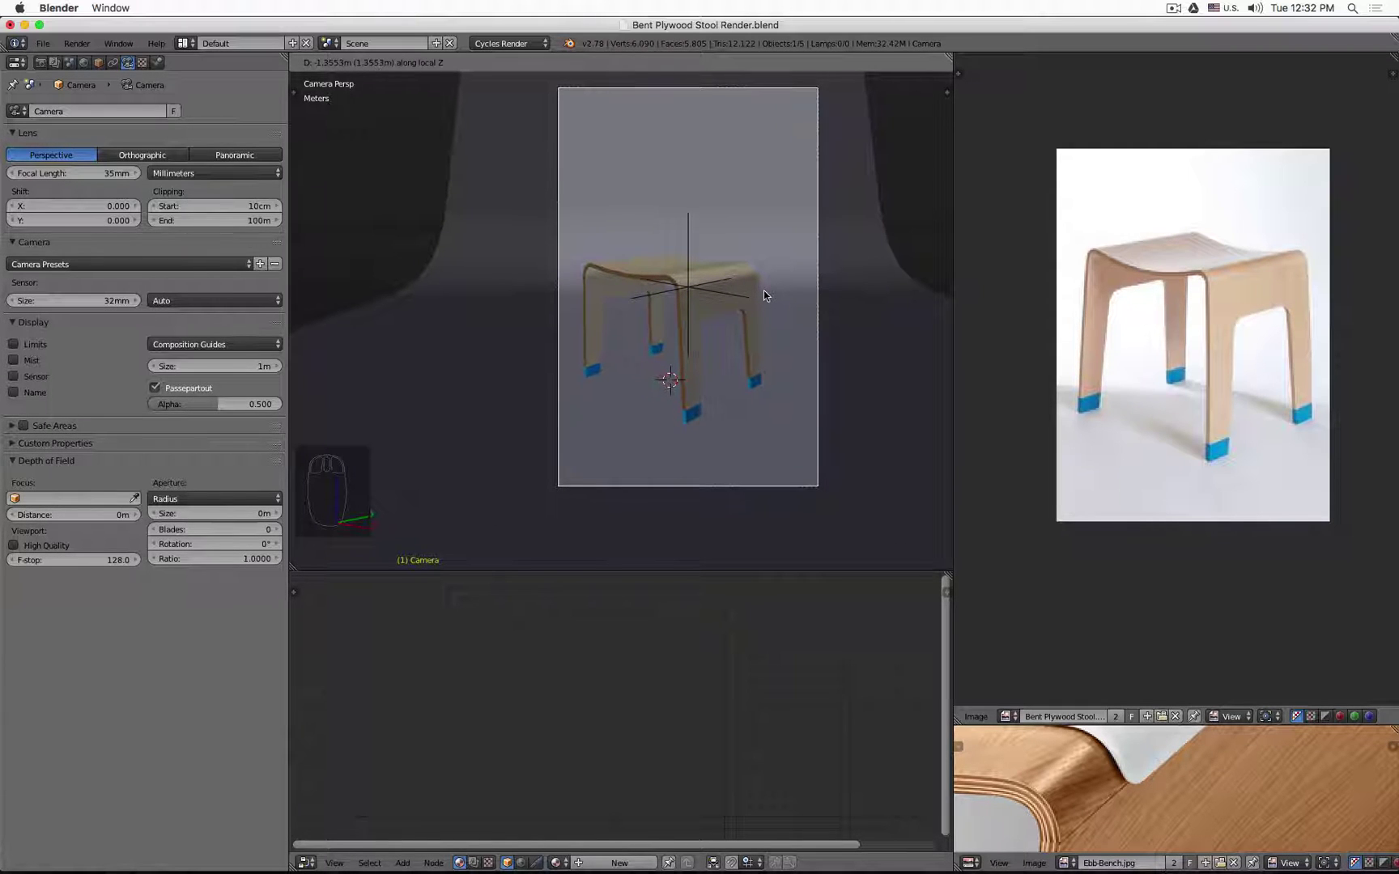
click(764, 291)
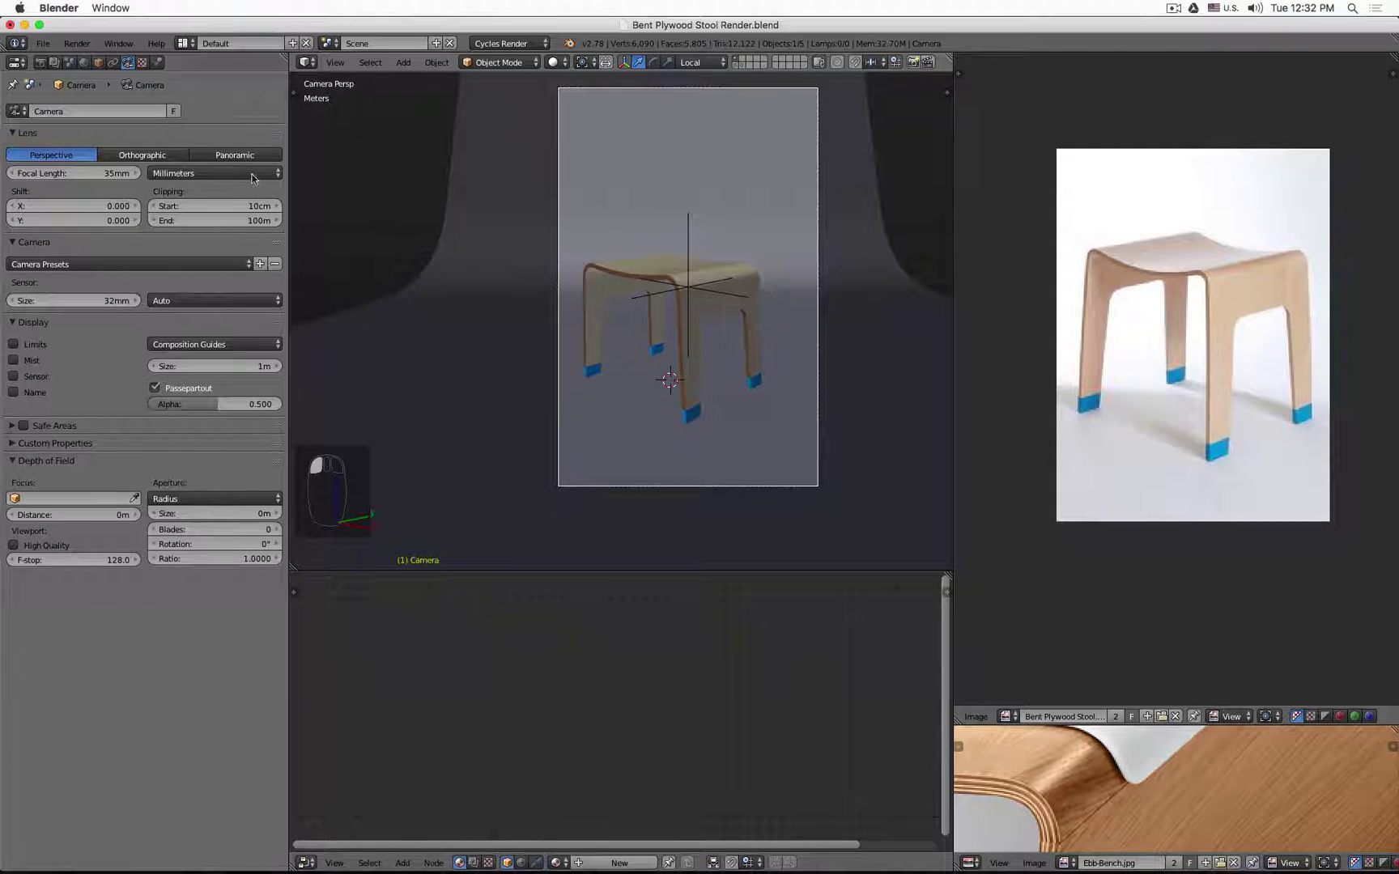
Set the camera's focal length to 55 mm and pull the camera back about 75 cm along its local Z axis.
click(78, 176)
text(55)
key(Return)
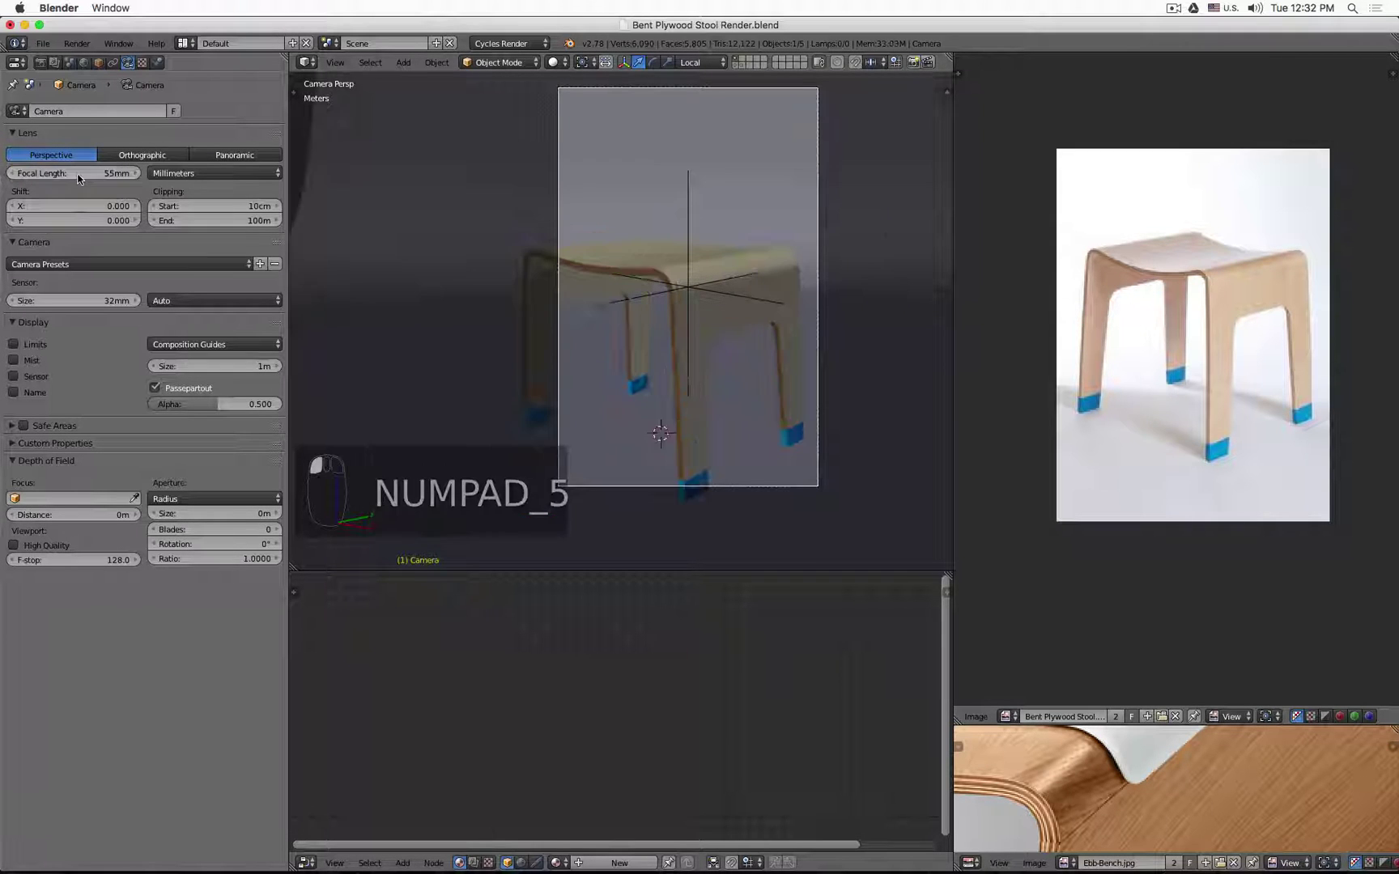
key(g)
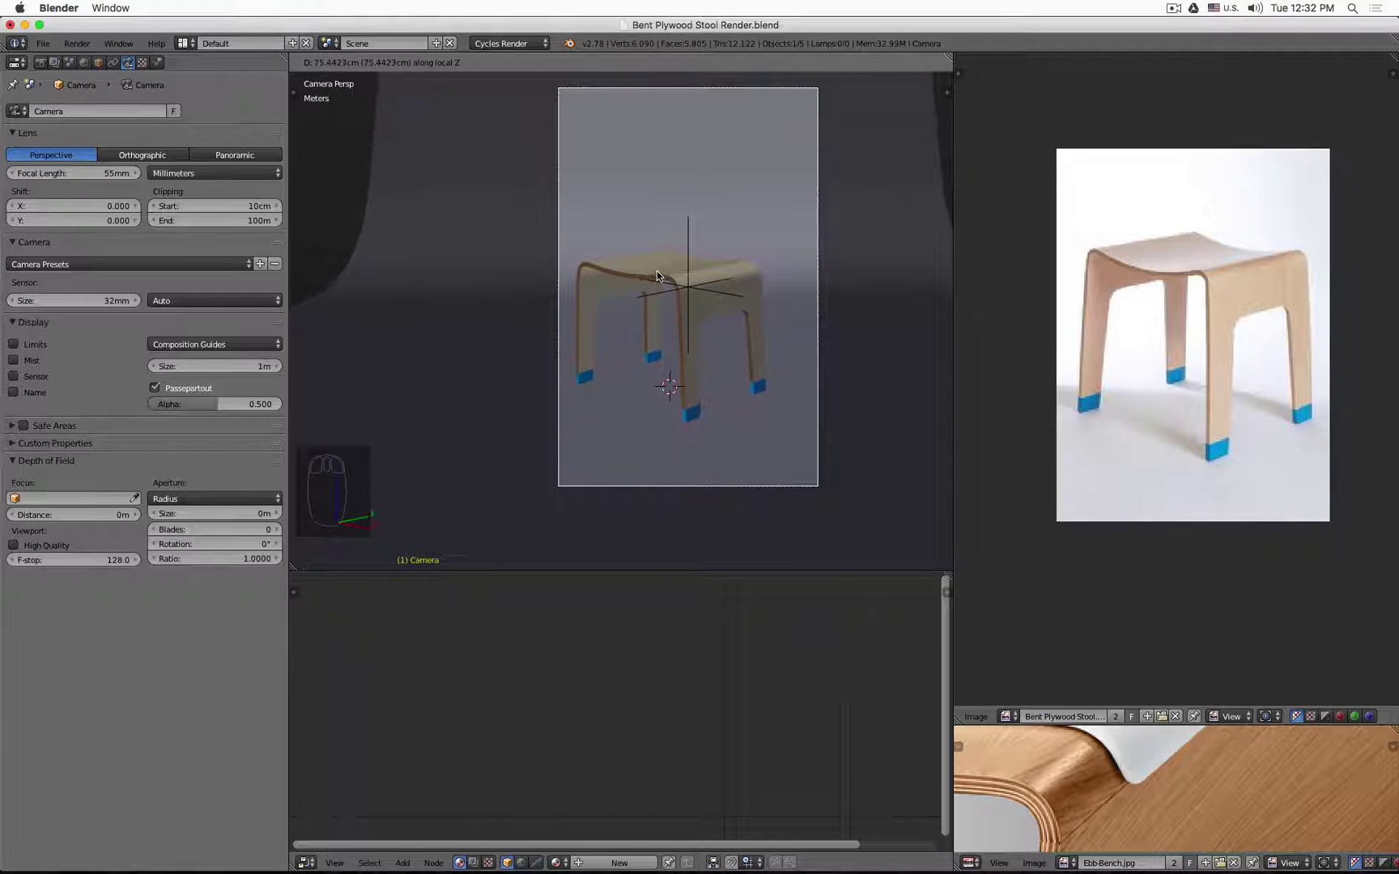
click(656, 271)
Lower the camera by about 8 cm along global Z.
key(g)
key(z)
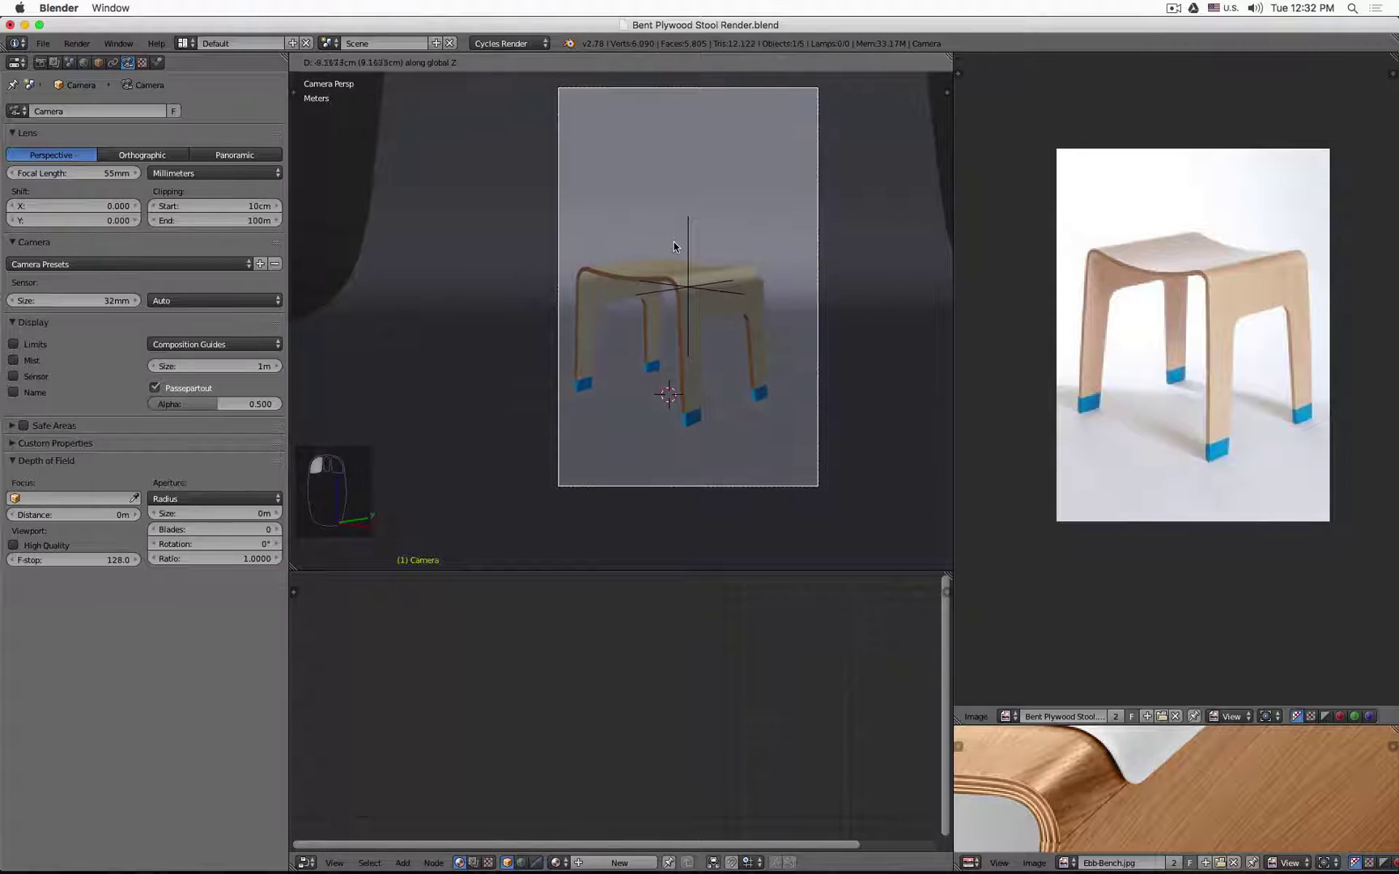
click(733, 258)
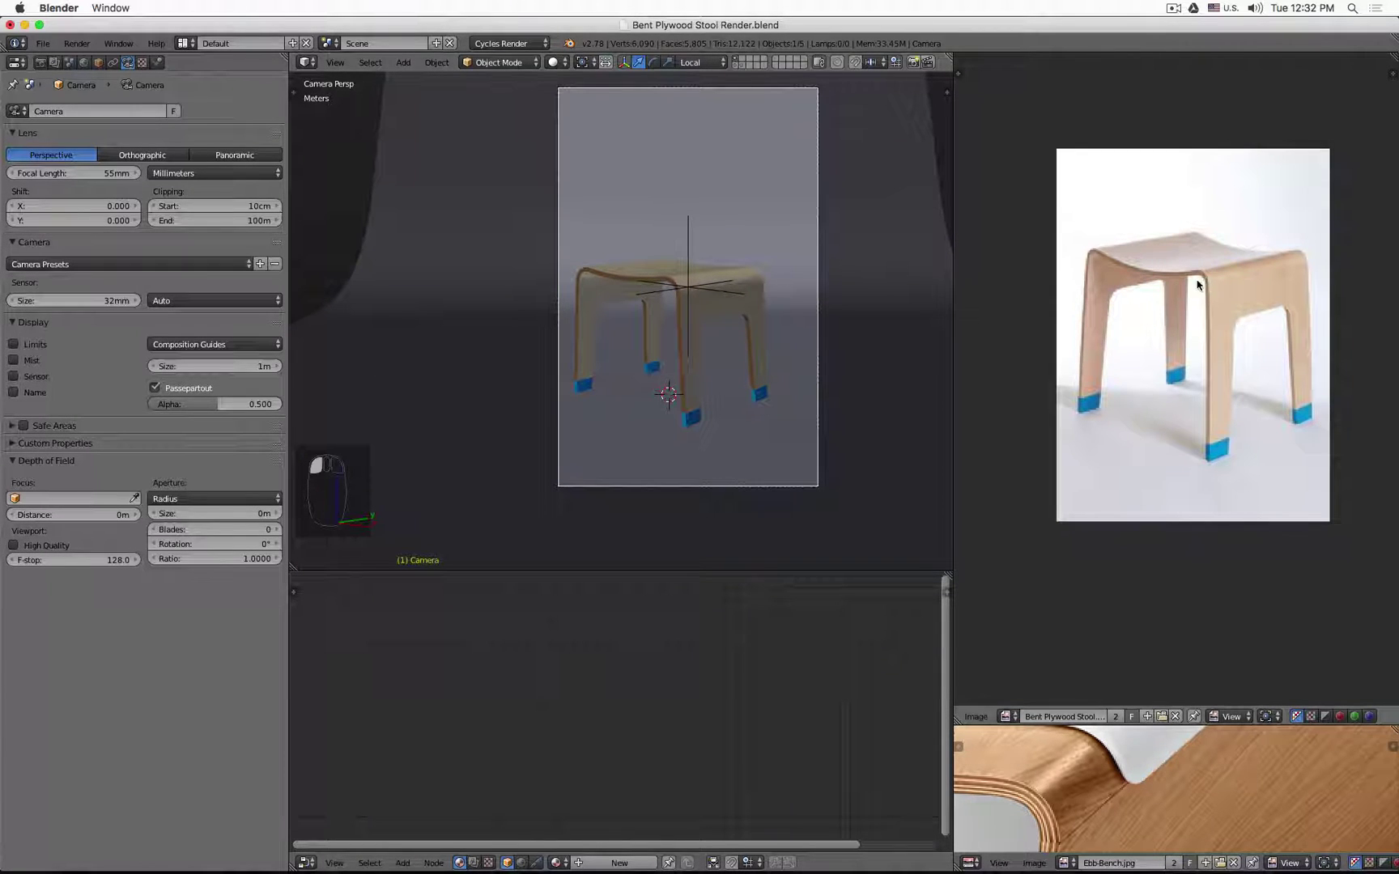
Shift the camera slightly in the negative global X direction to match the stool's perspective in the reference photo.
scroll(1198, 285, up, 5)
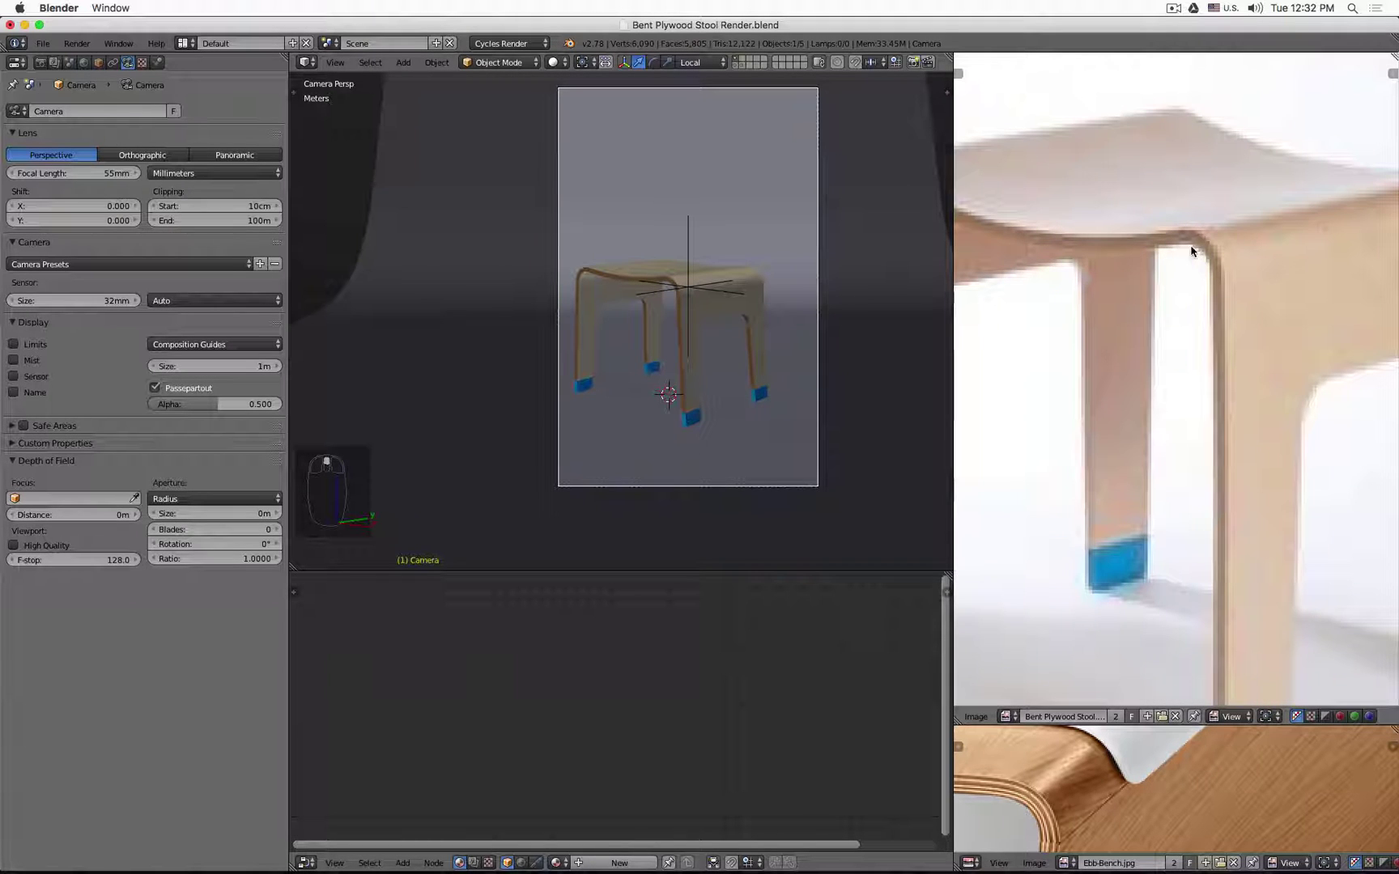
scroll(763, 270, up, 4)
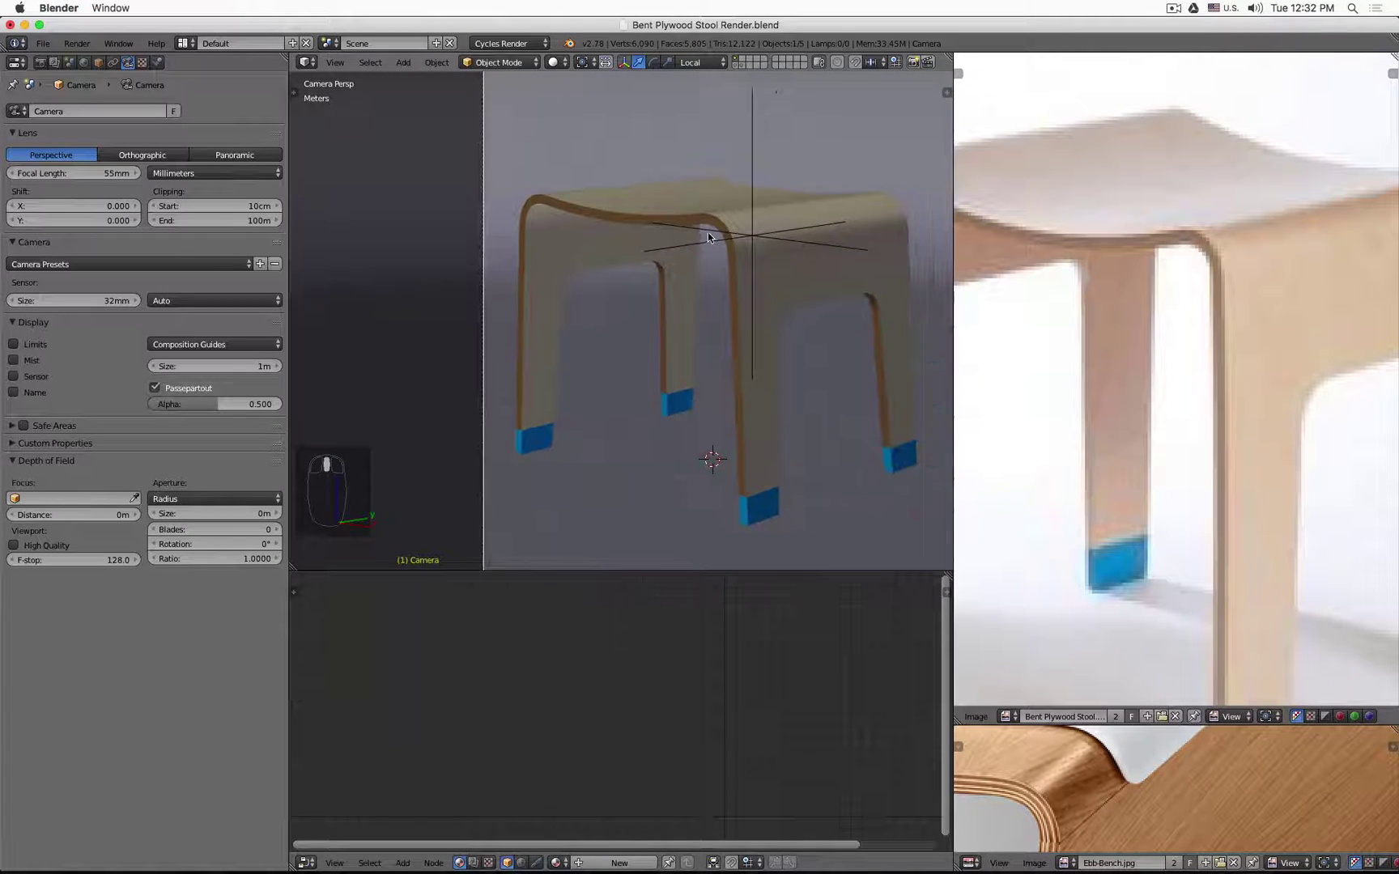
scroll(708, 236, up, 2)
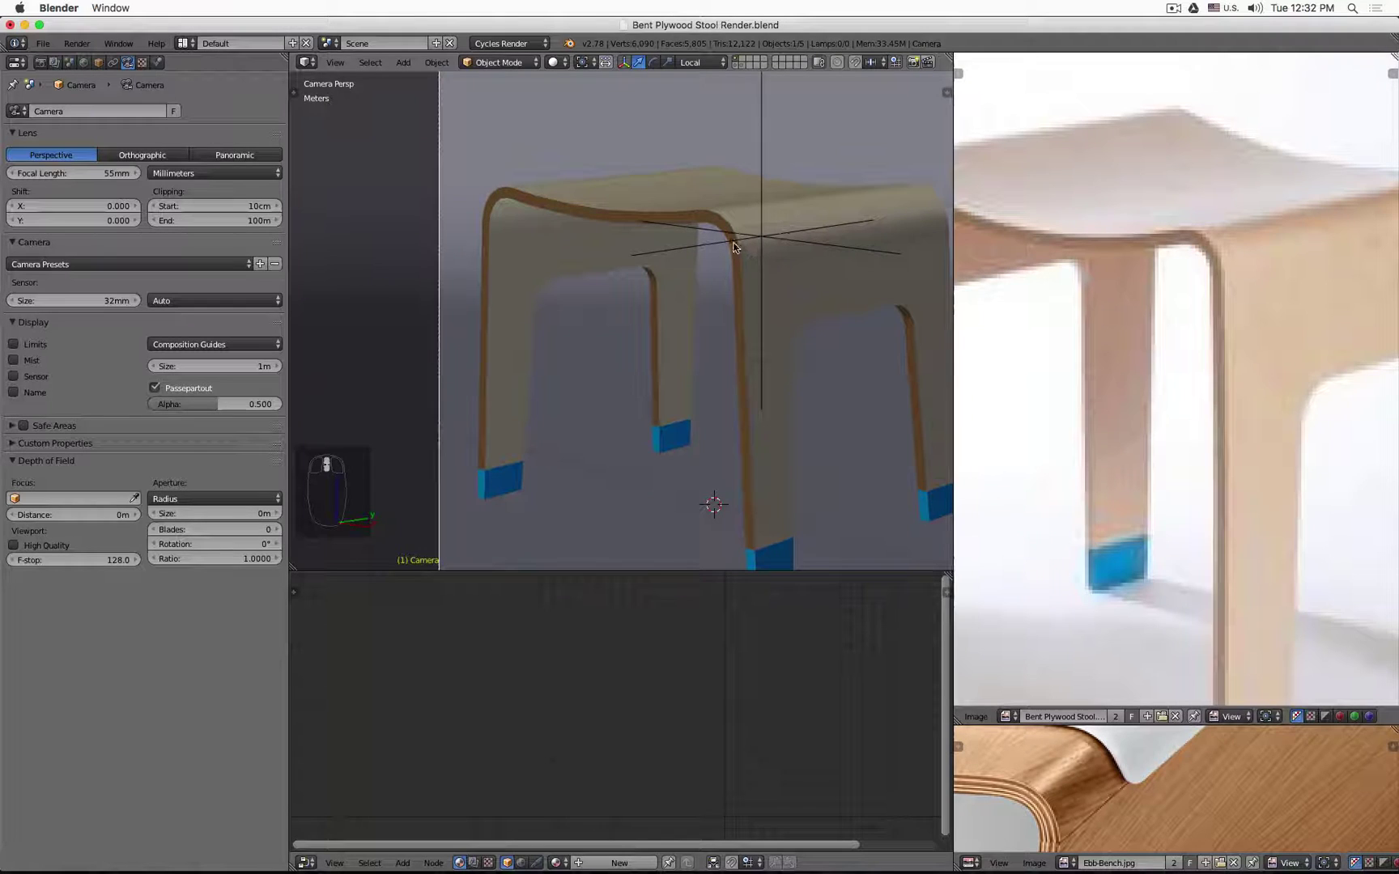
key(g)
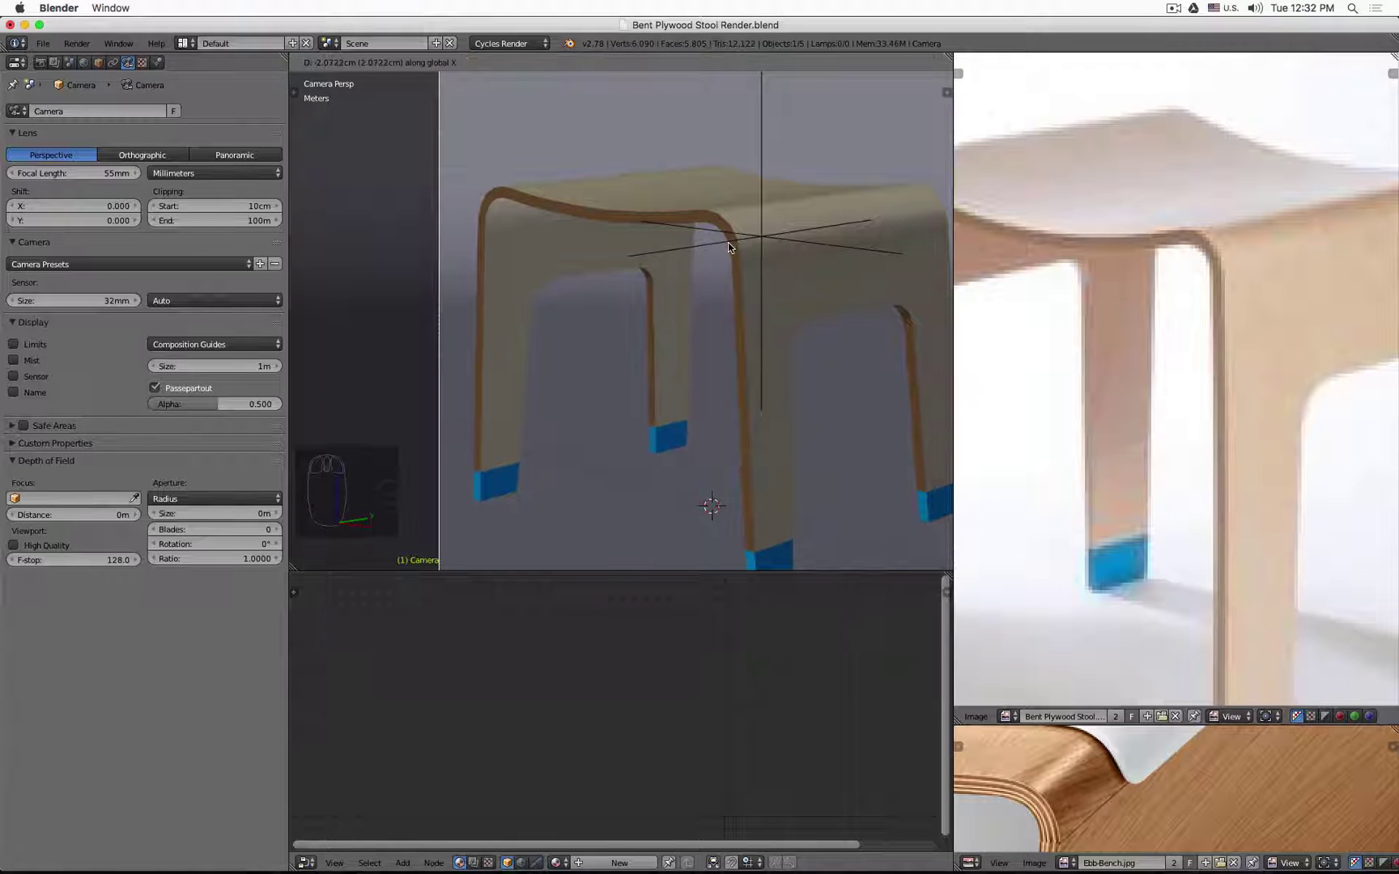
key(x)
click(720, 242)
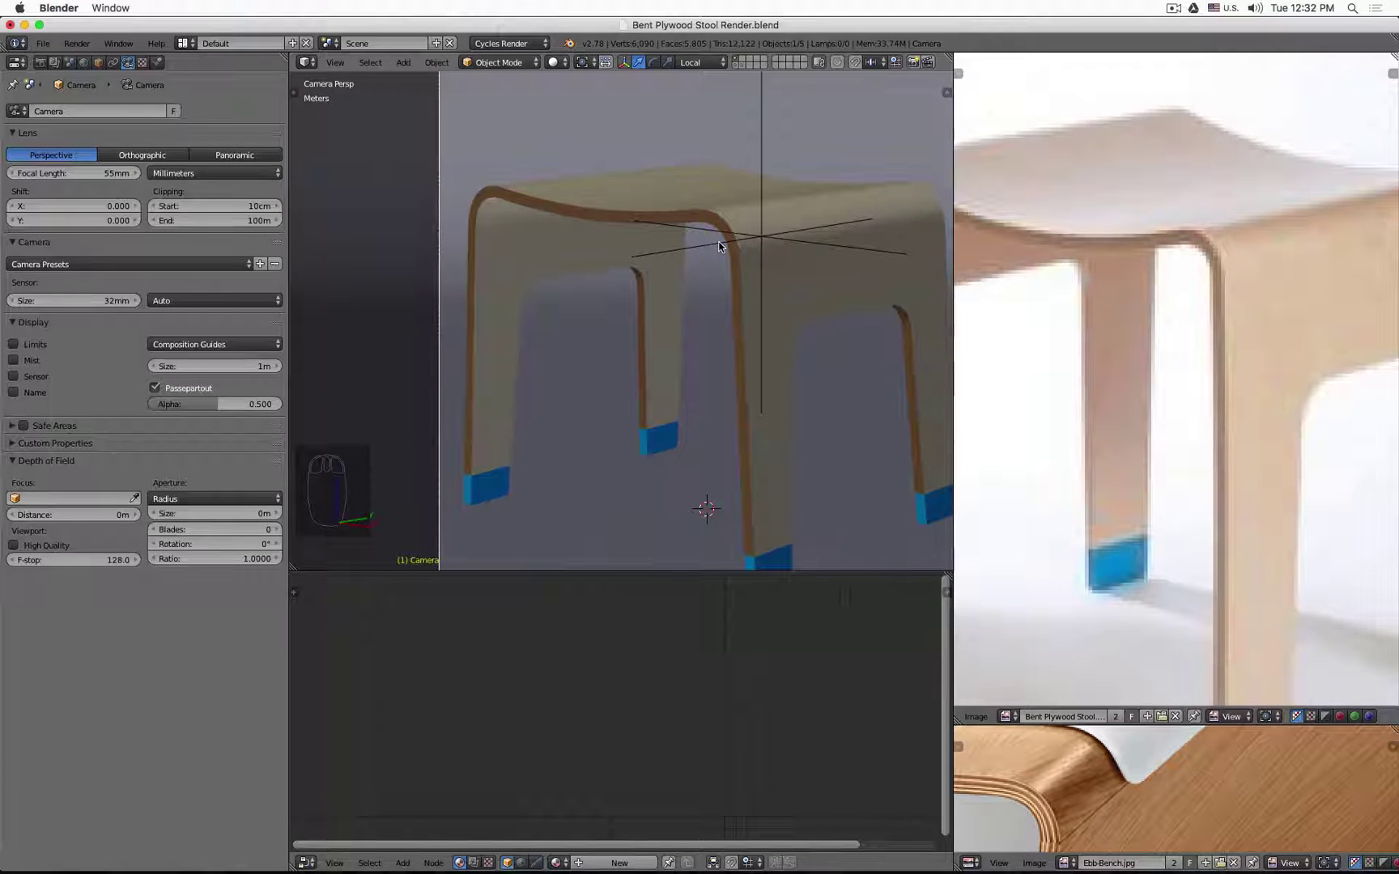
Raise the camera about 17.3 cm along global Z to view the seat from higher up, as in the reference photo.
scroll(1092, 288, down, 3)
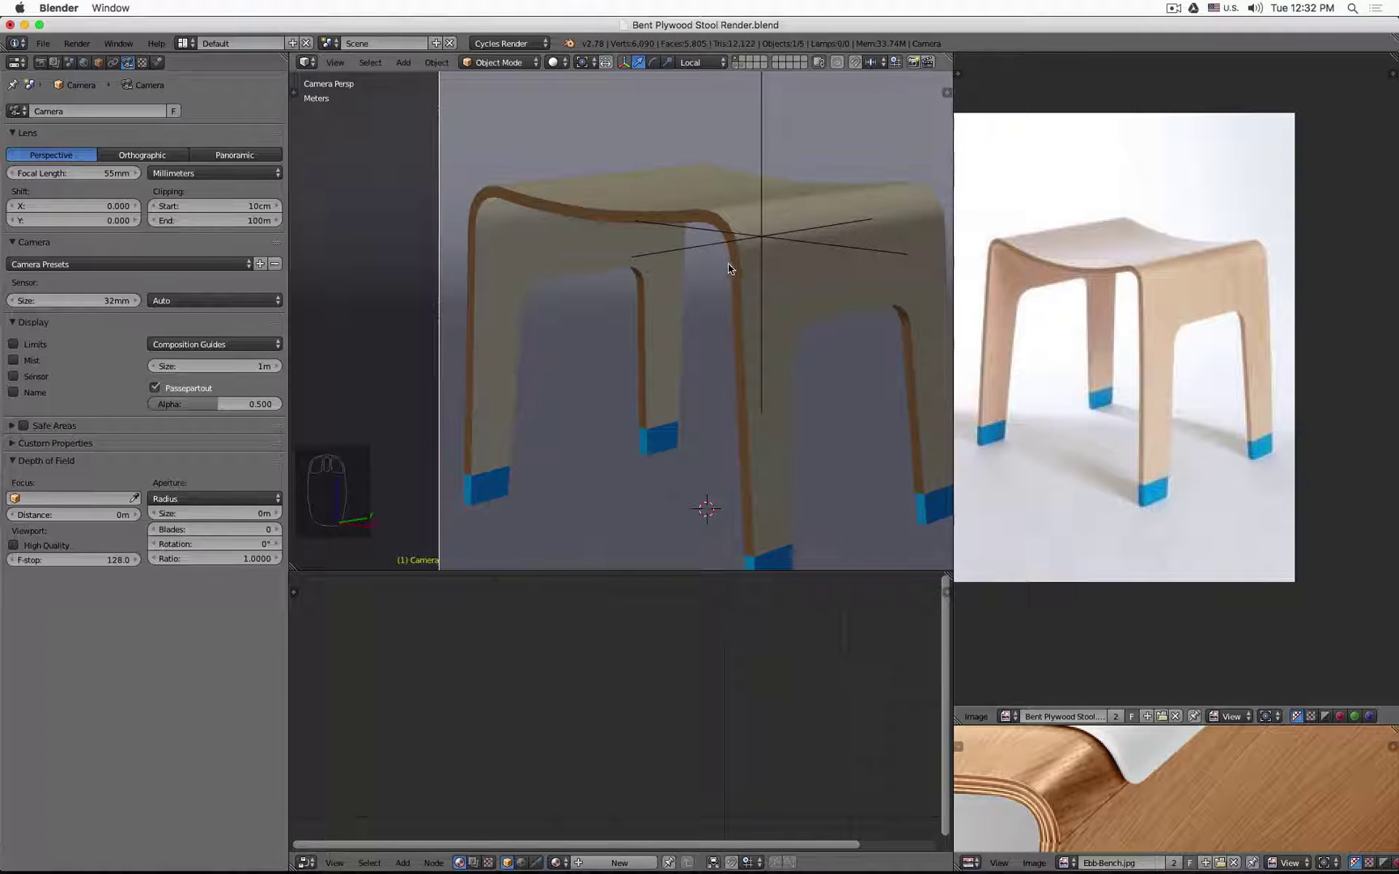
scroll(799, 295, down, 2)
key(g)
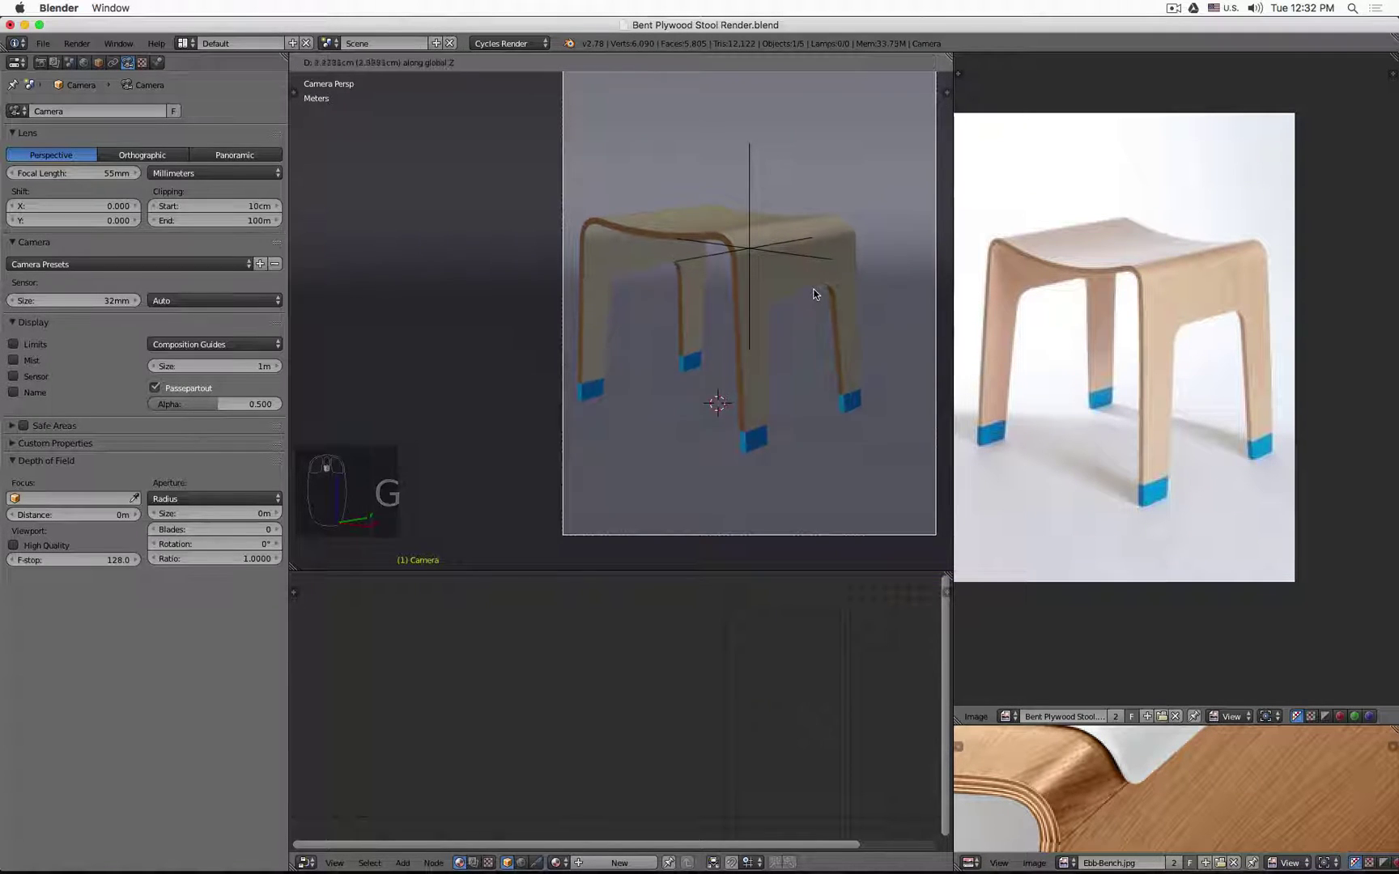
key(z)
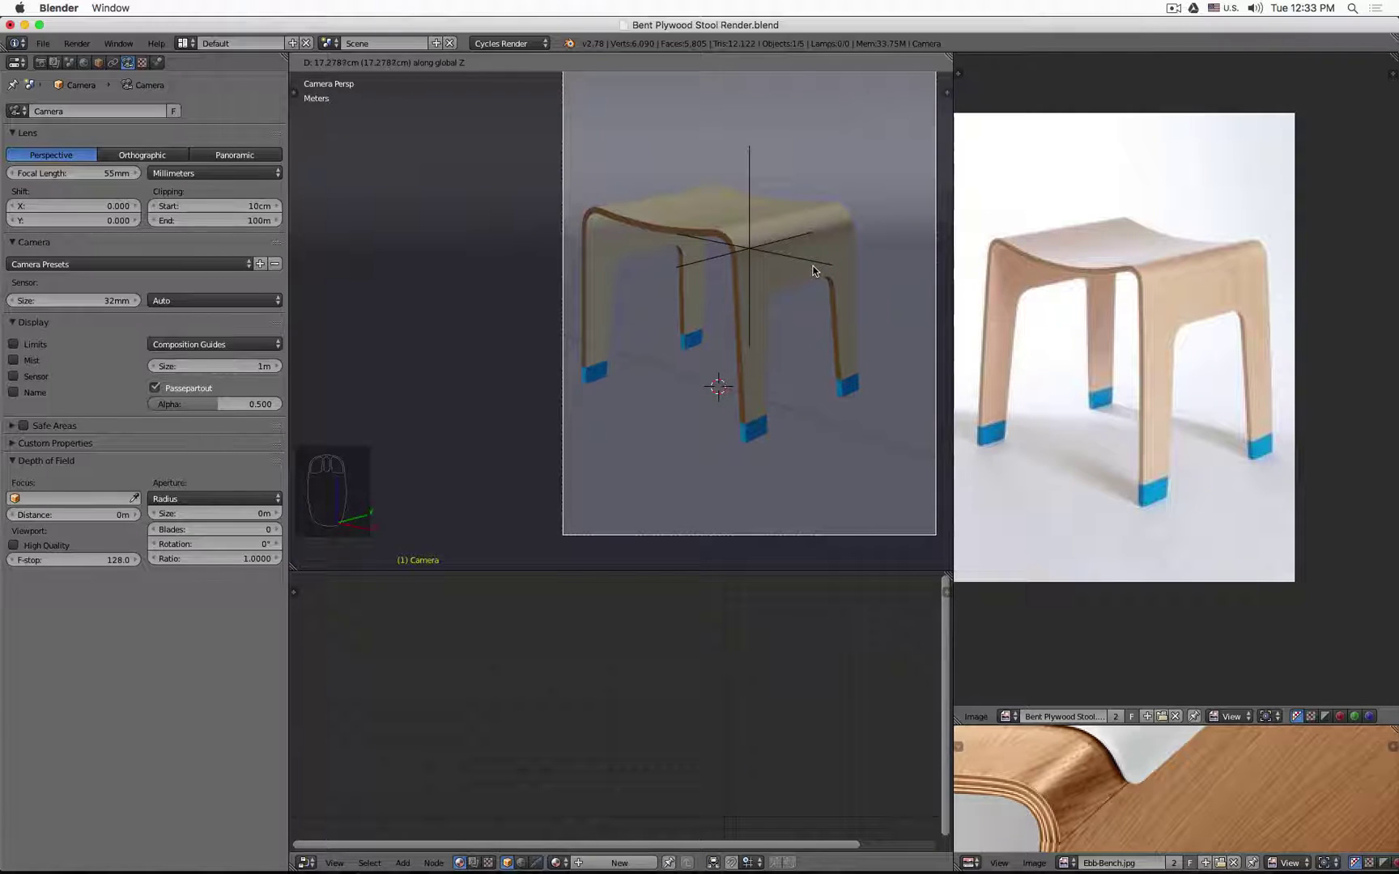
click(813, 271)
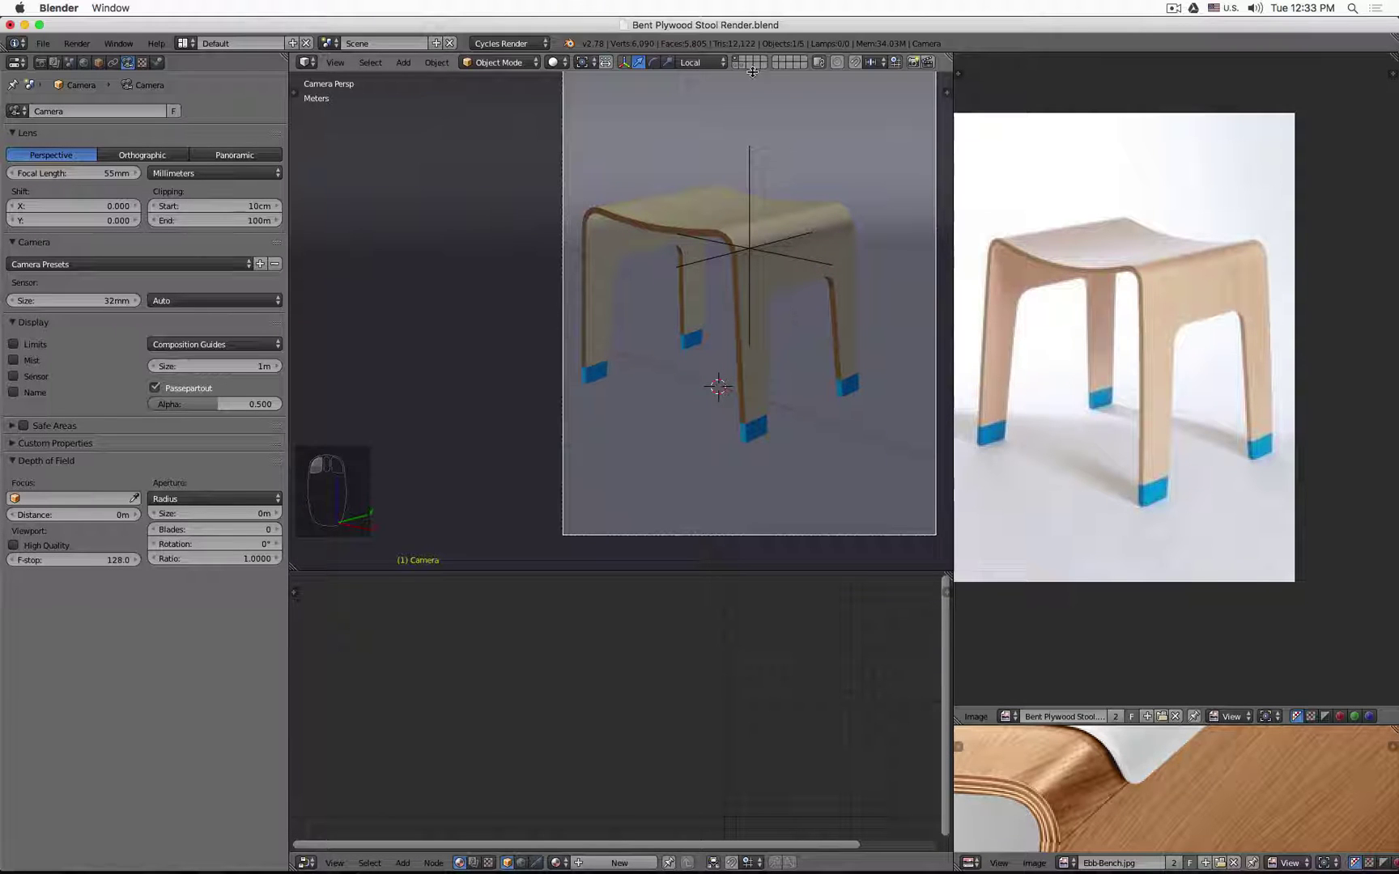
Show the layer holding the cutters and raise the top vertices of Boolean Legs Opening slightly to make the stool's leg openings taller.
shift+click(736, 66)
click(787, 331)
key(z)
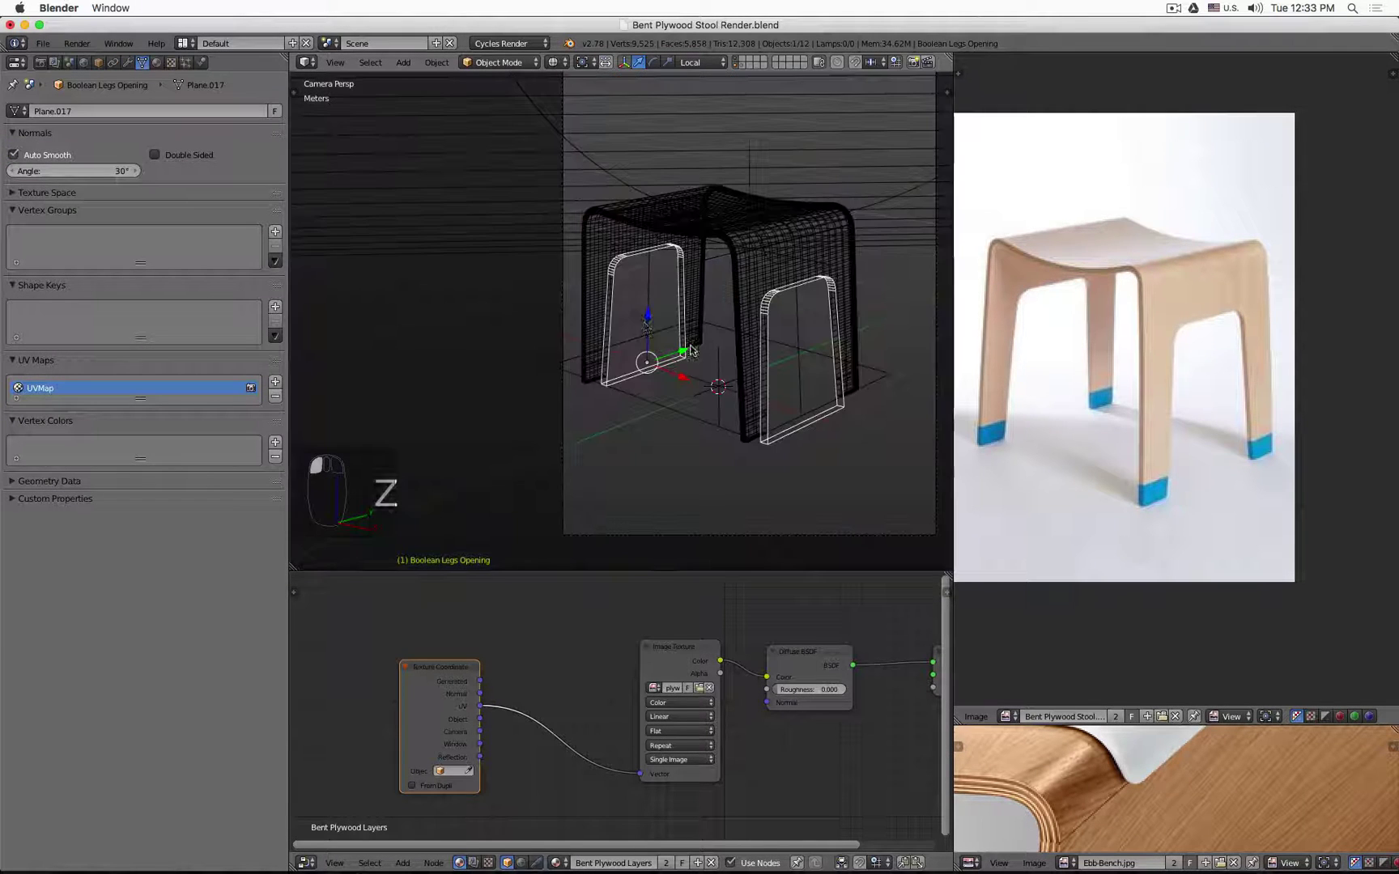
key(Tab)
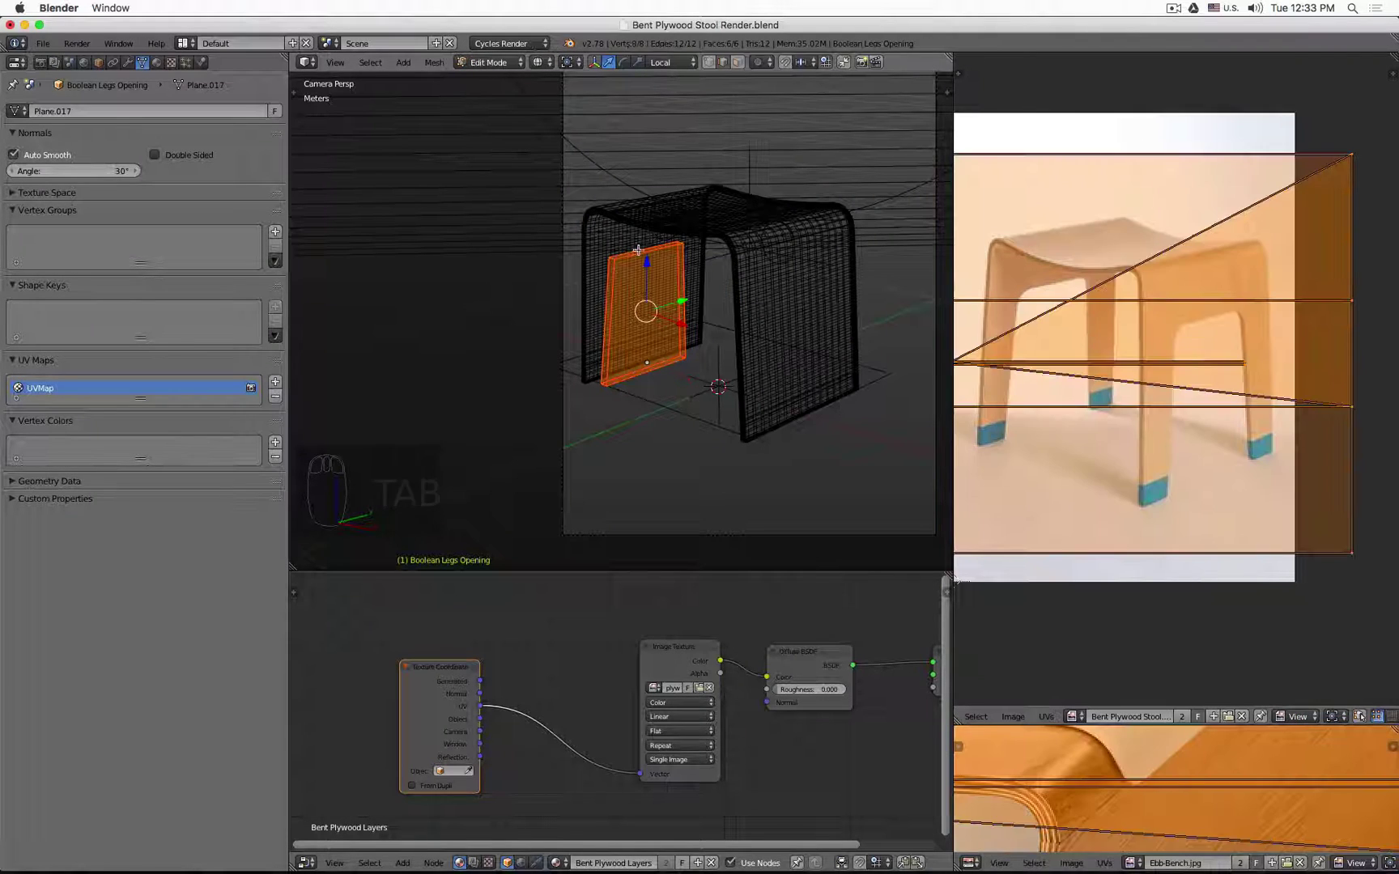
key(a)
key(b)
drag(594, 225, 699, 279)
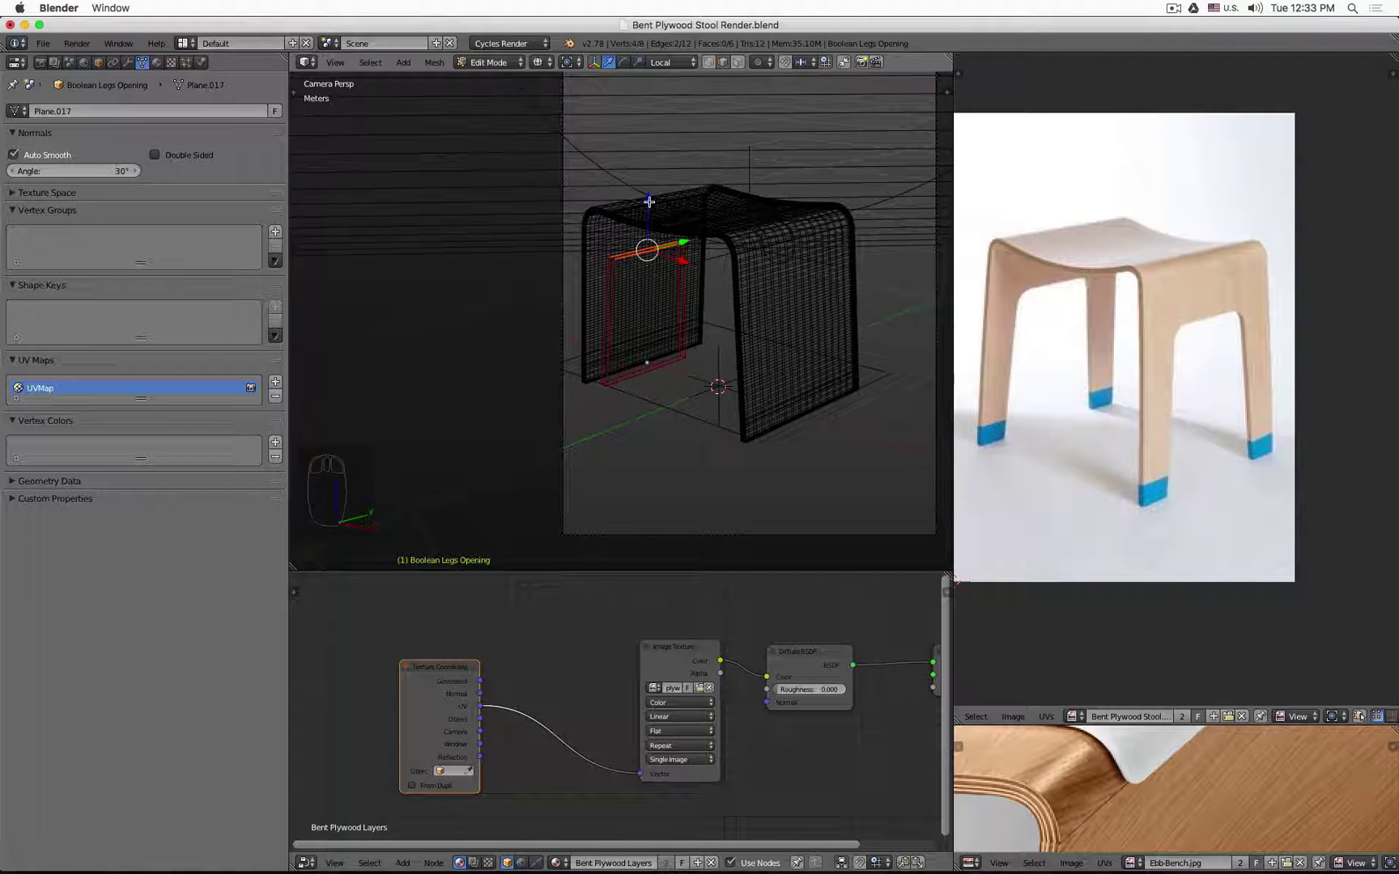
drag(649, 202, 652, 188)
key(z)
key(Tab)
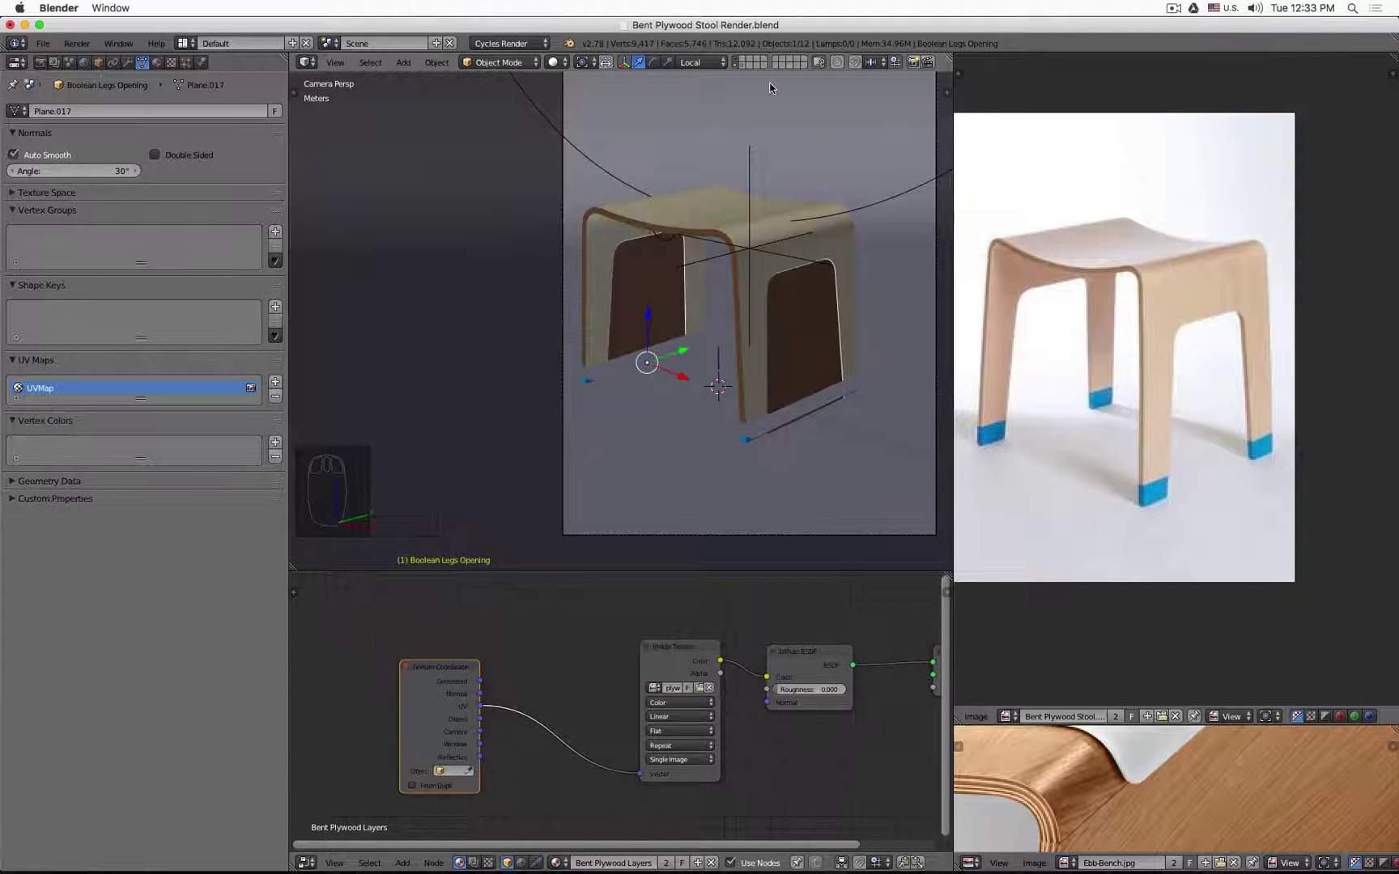
Hide the cutter layer, select Bend Stool and display its modifiers to check the Leg Trim boolean.
click(736, 61)
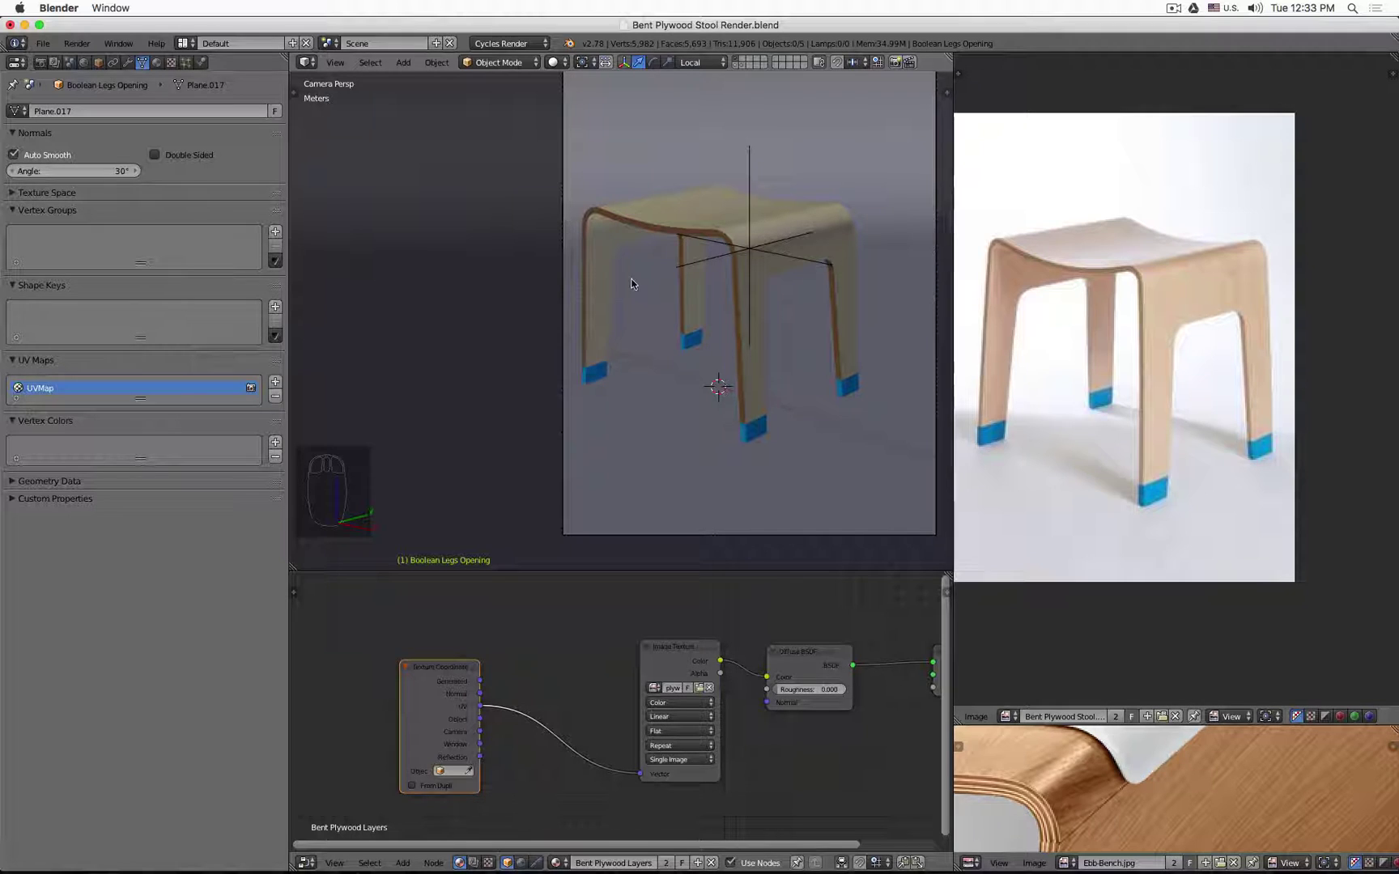
key(super)
click(858, 216)
click(824, 210)
click(128, 64)
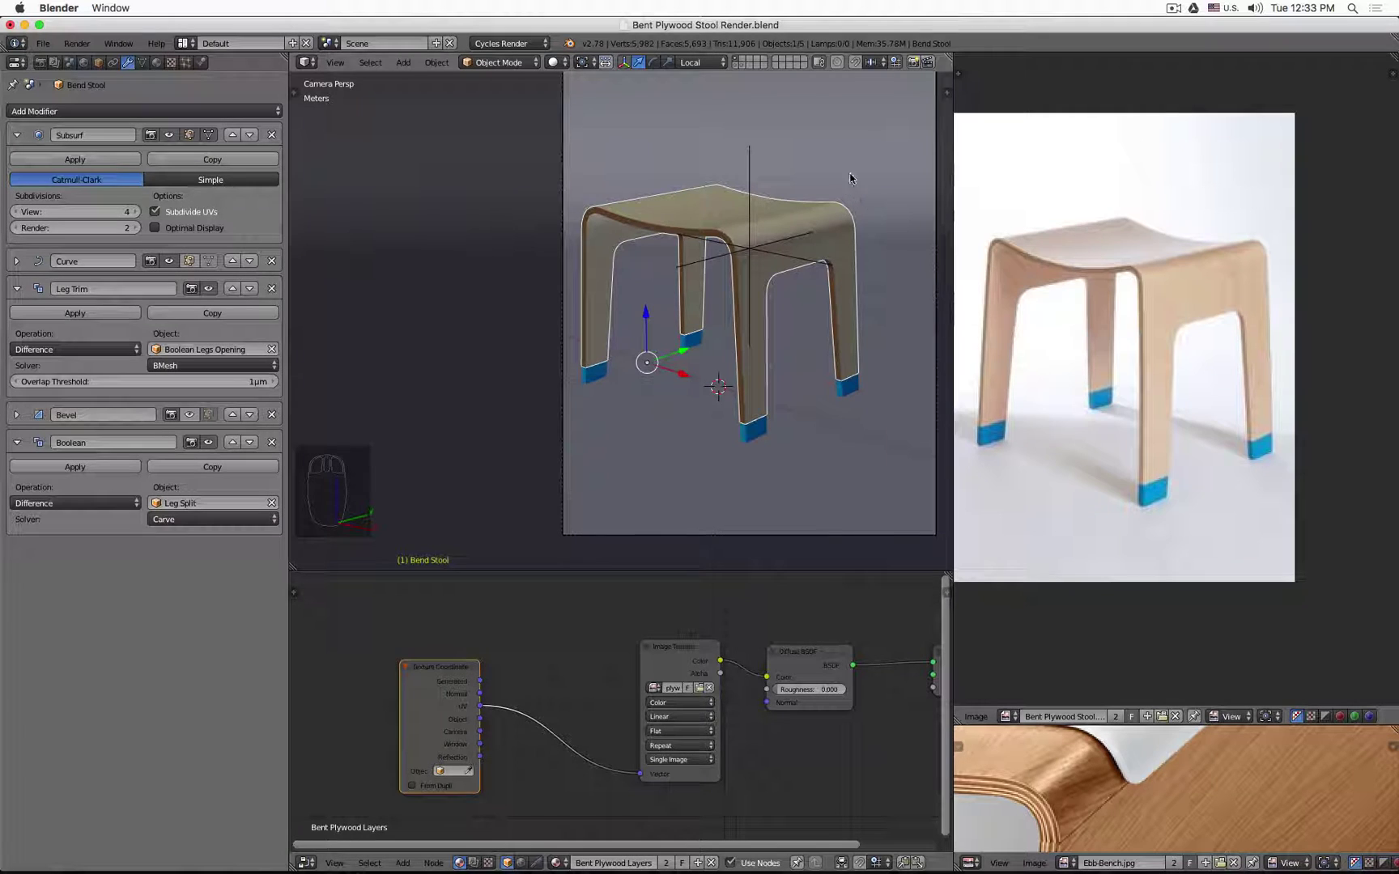
Refresh the Boolean Legs Opening cutter by entering and leaving Edit Mode, and return to the stool's layer.
click(737, 66)
click(808, 282)
key(Tab)
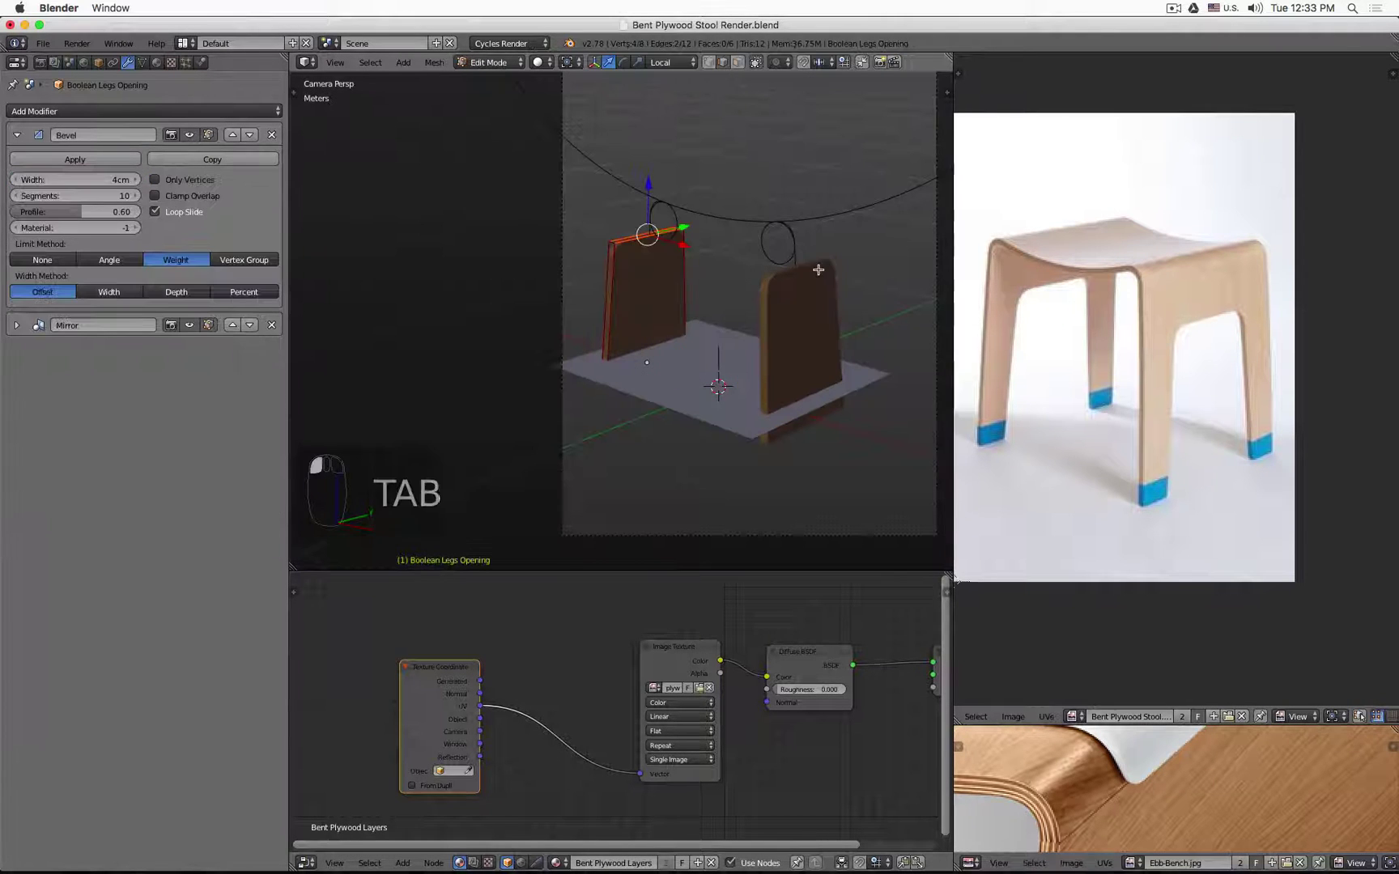
key(Tab)
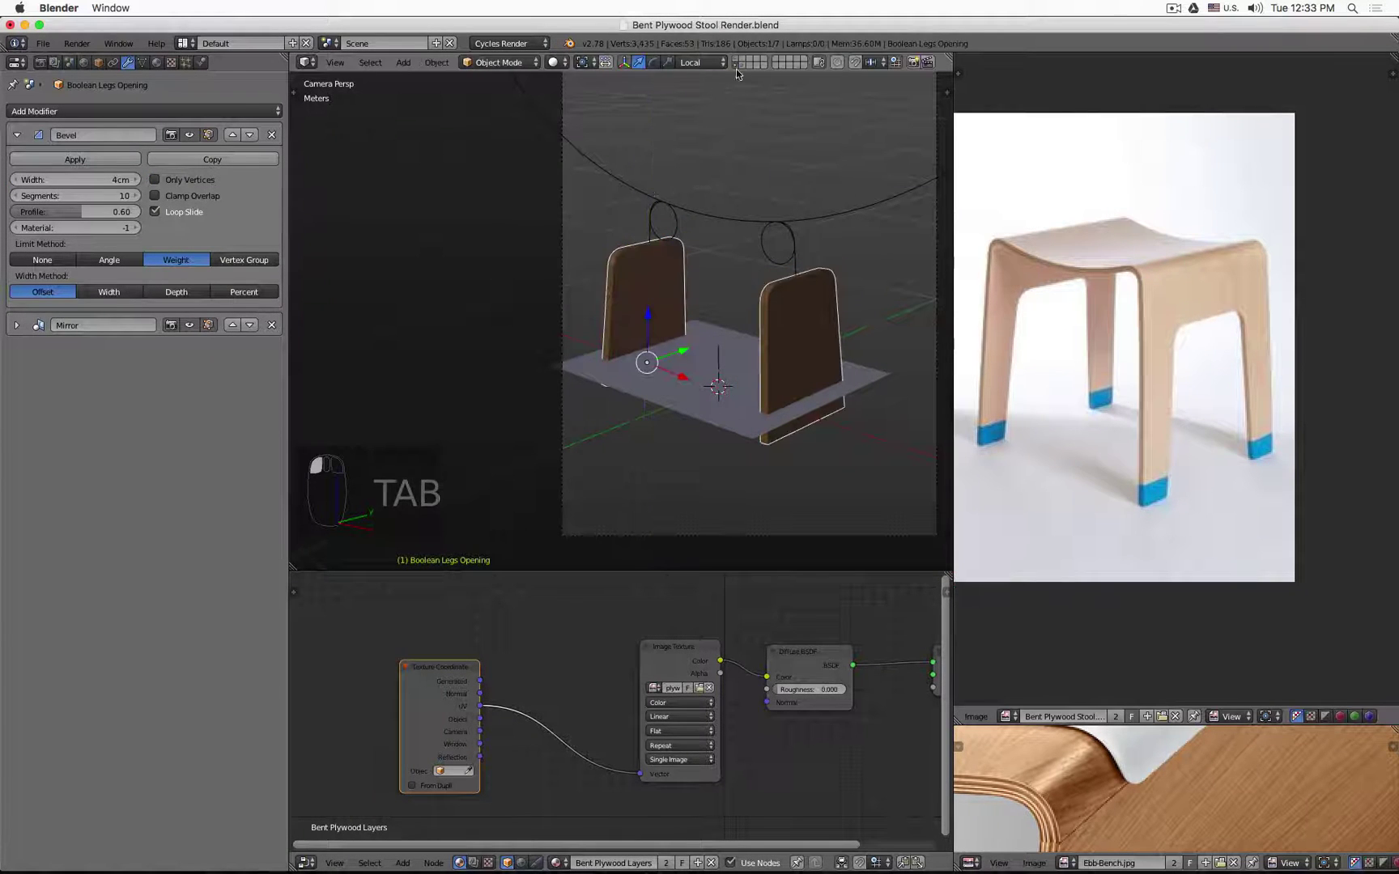
click(736, 62)
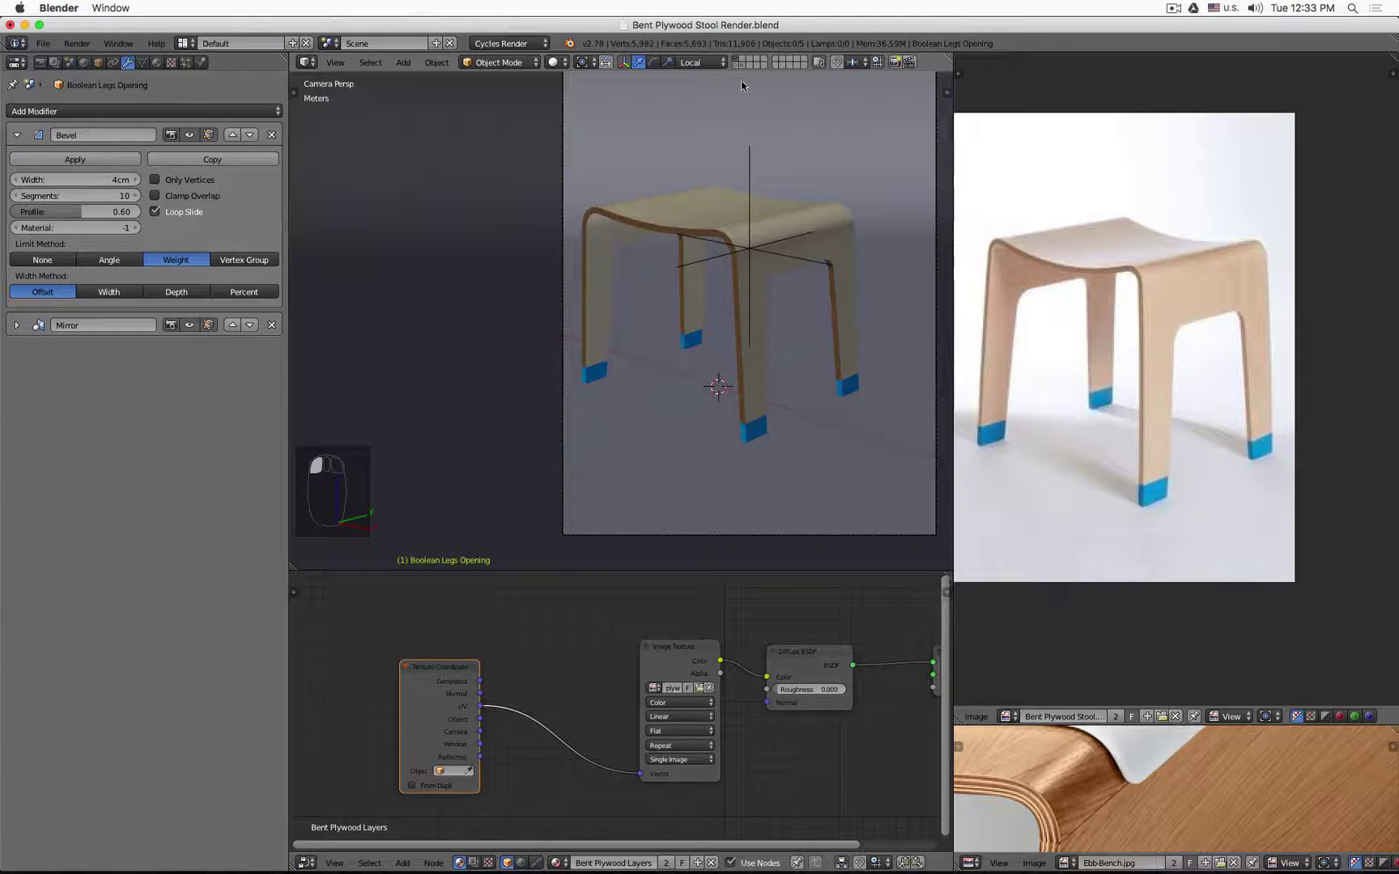
Enter and leave Edit Mode on Bend Stool to update its boolean cut with the taller leg openings, and deselect it.
click(812, 217)
key(Tab)
key(Tab)
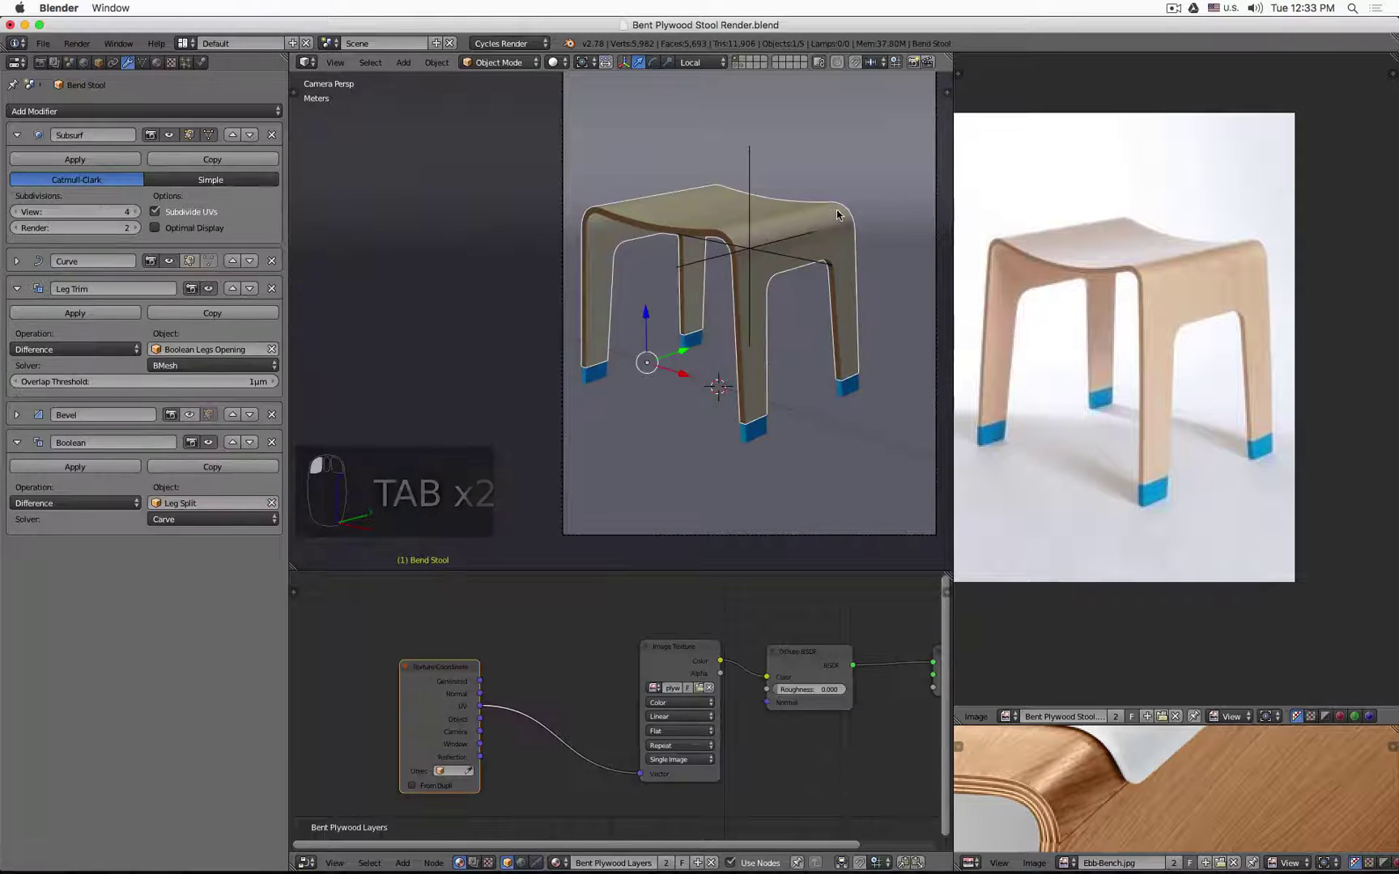
key(Tab)
key(Tab)
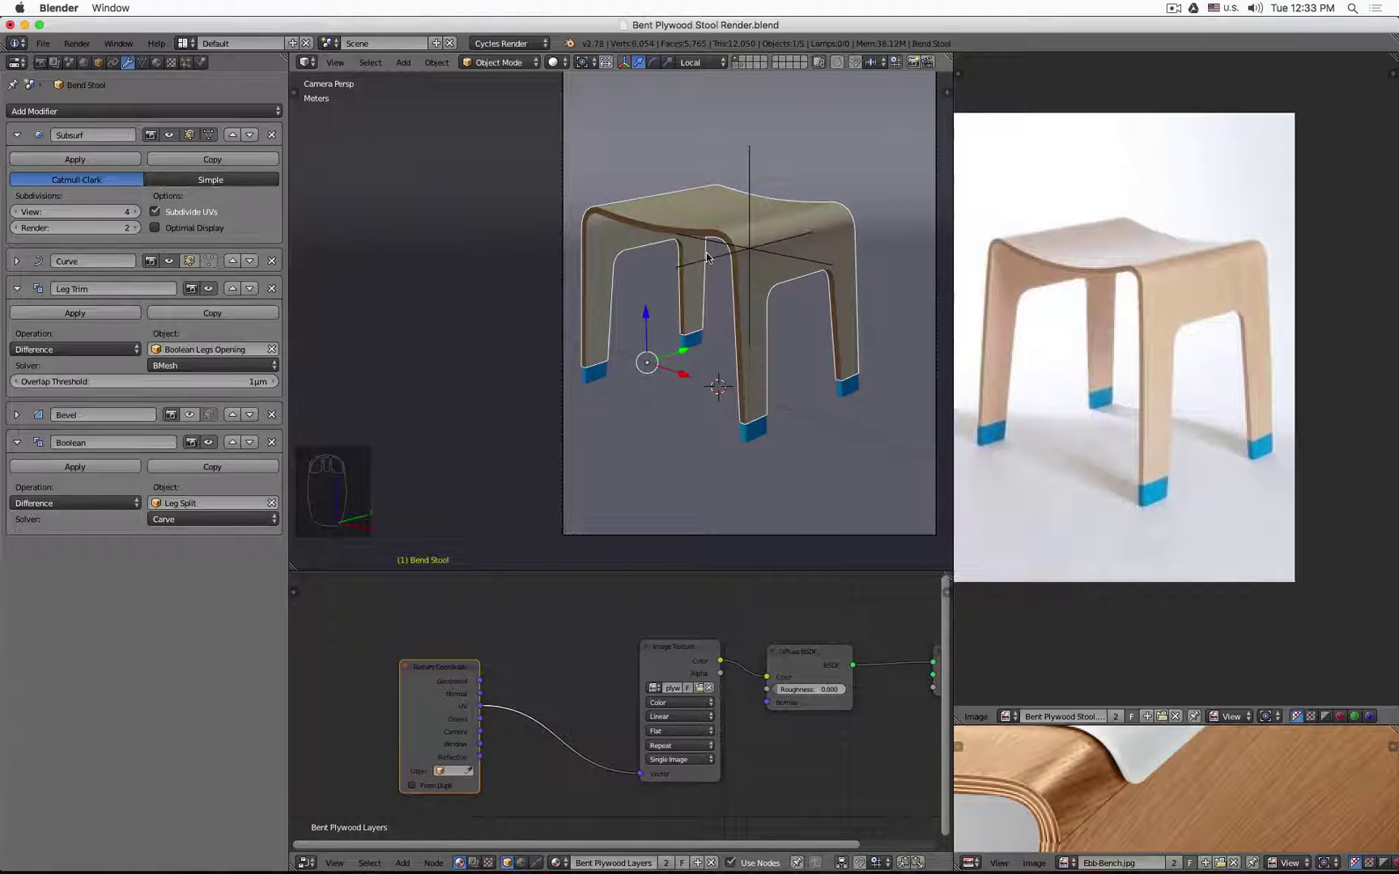
key(a)
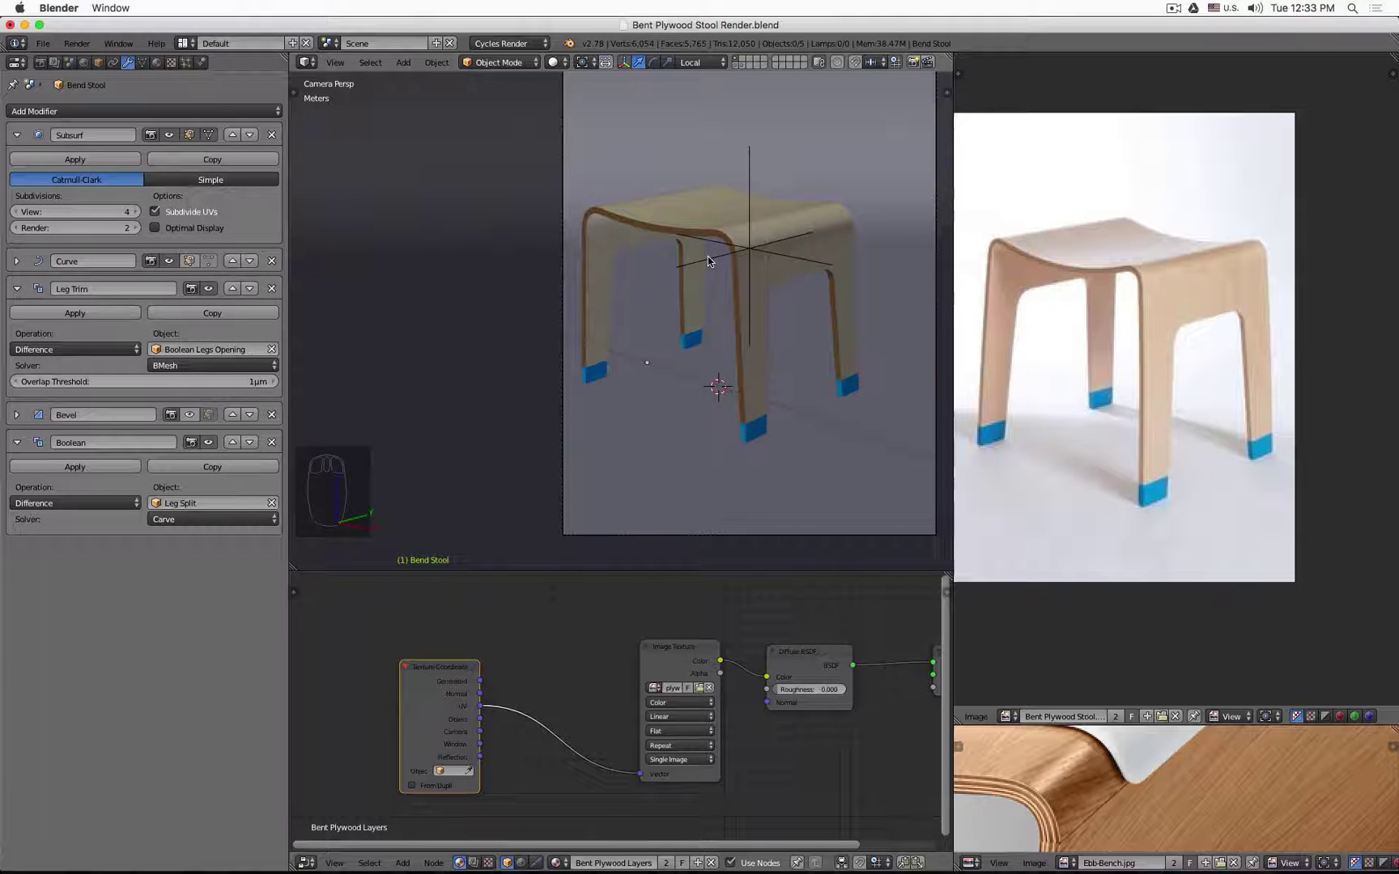
Move Cam Tracker to about X 21.5 cm, Y -23.4 cm, Z 41.1 cm to centre the stool in the camera frame.
scroll(733, 265, down, 2)
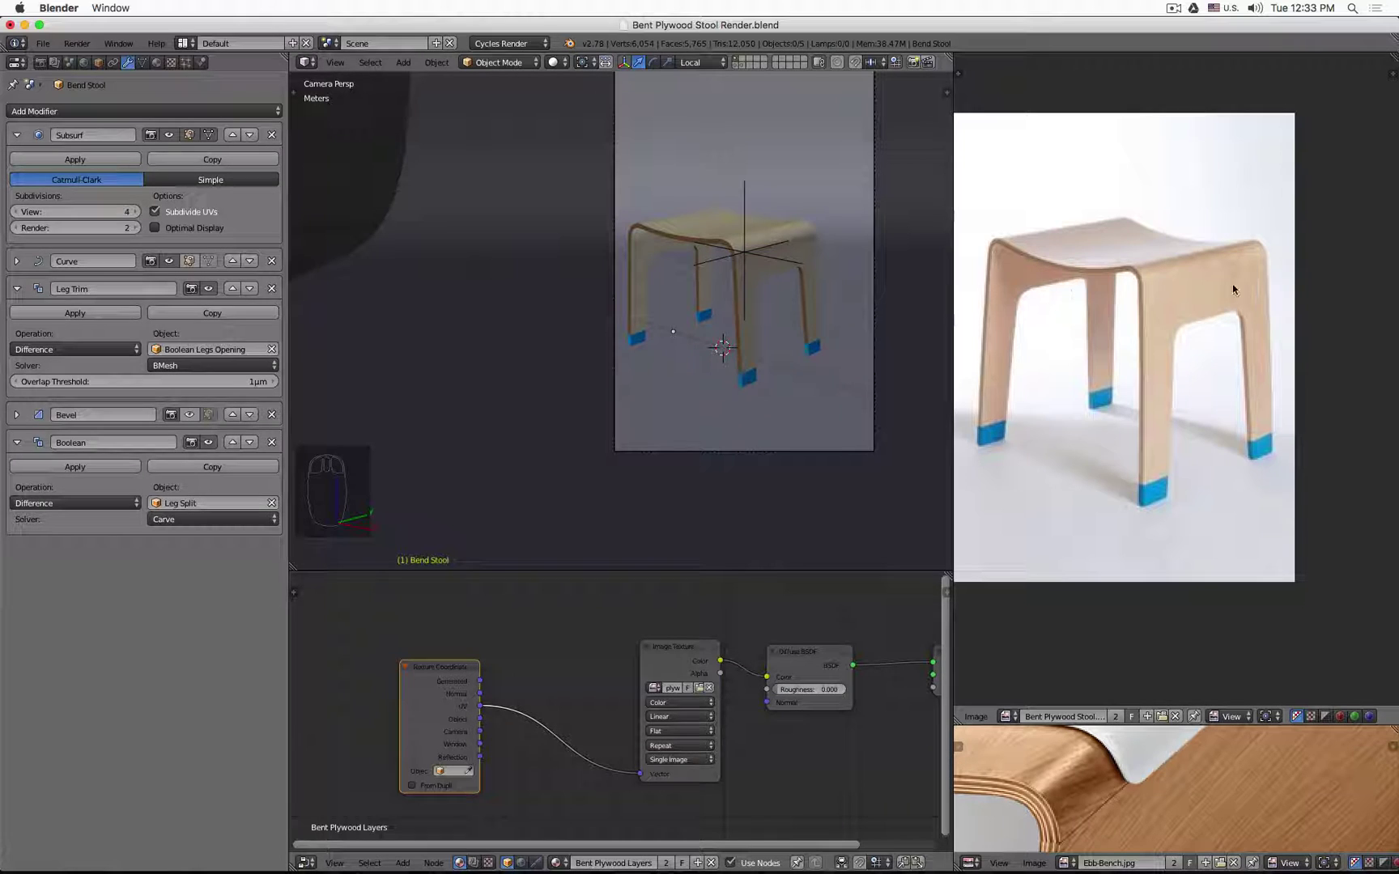
click(746, 188)
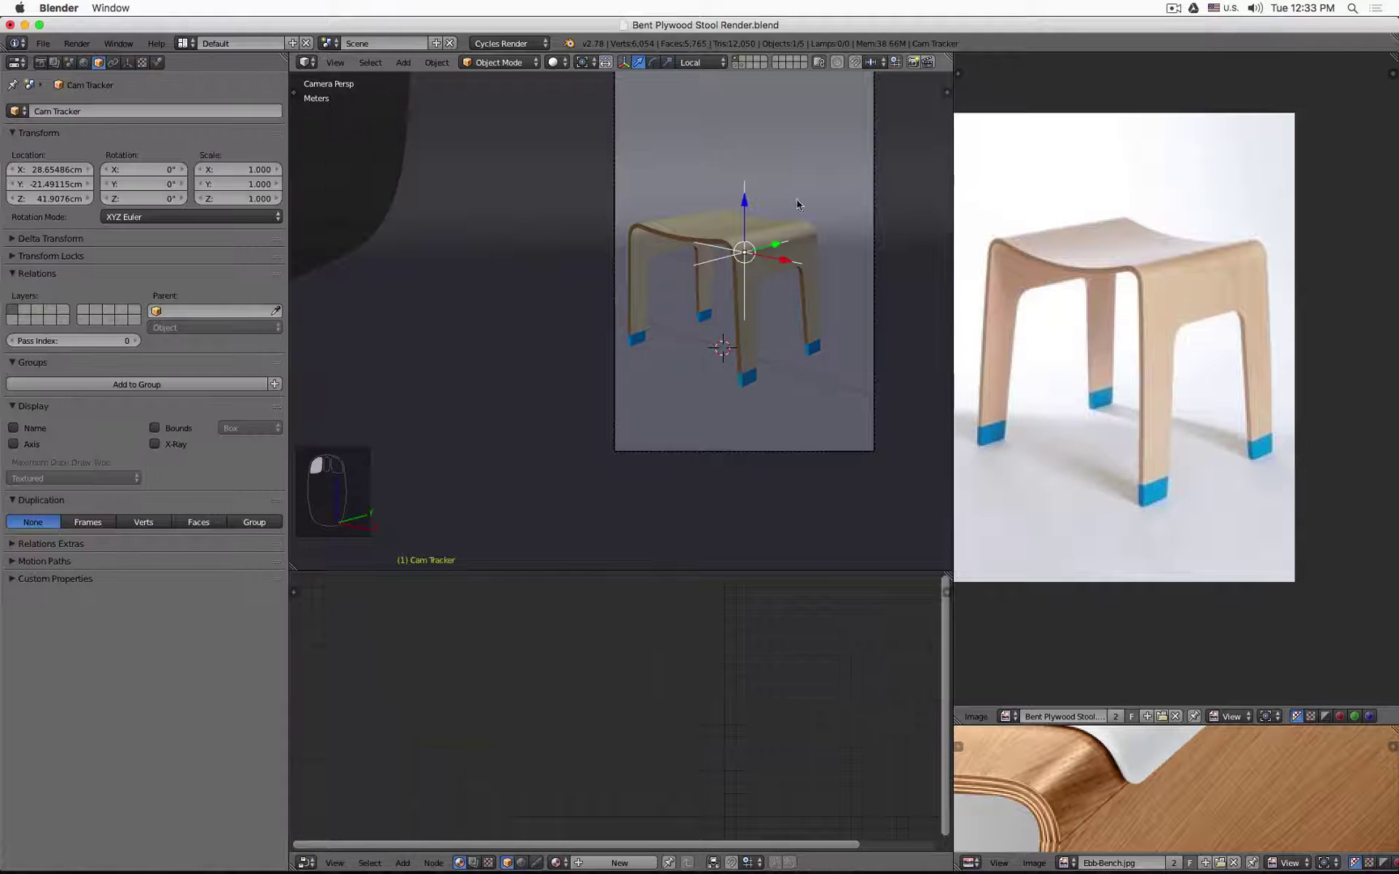
mouse_move(785, 260)
mouse_down()
mouse_move(772, 257)
mouse_move(783, 242)
mouse_up()
key(g)
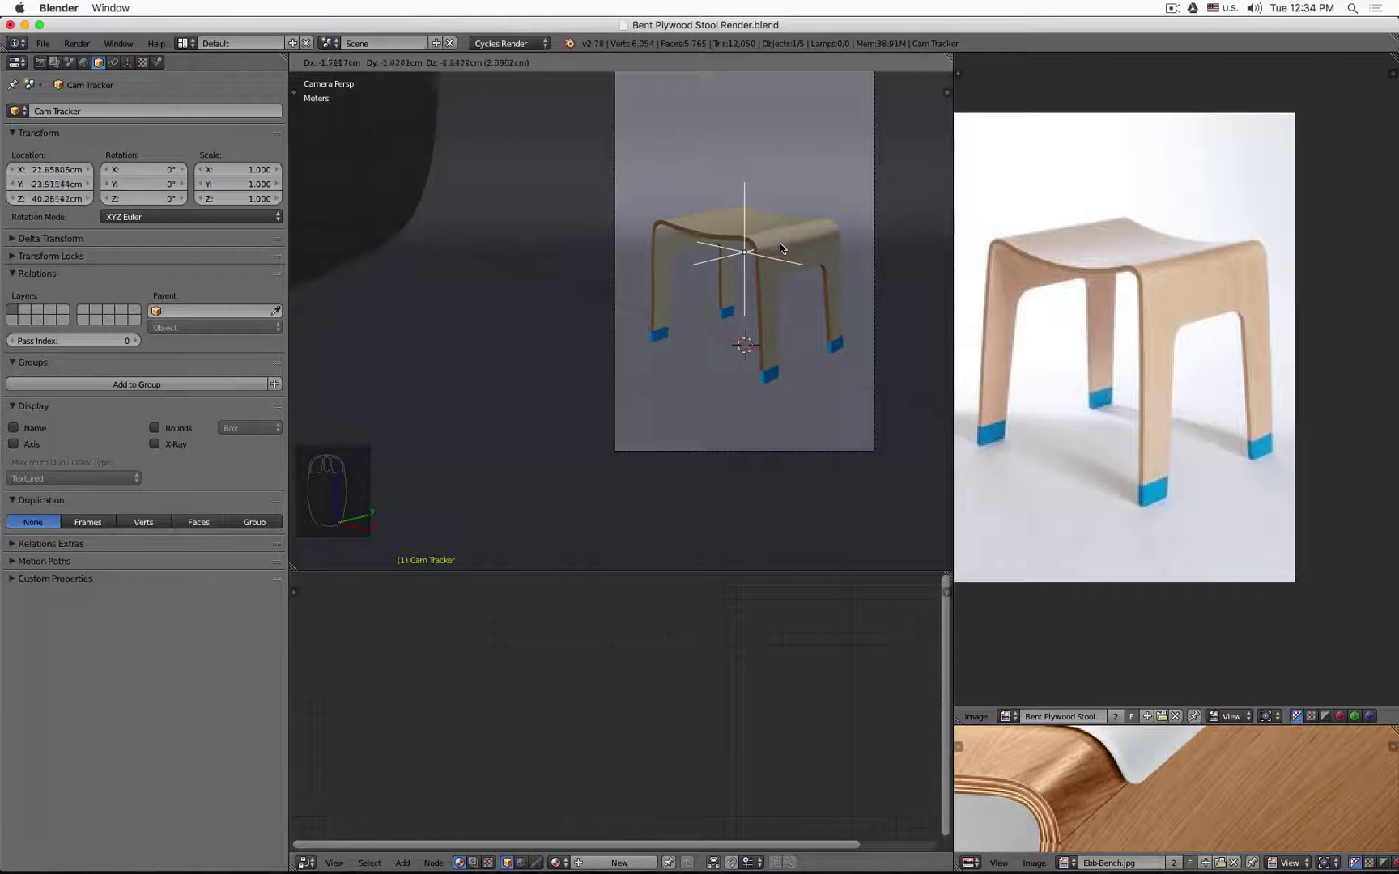
click(780, 244)
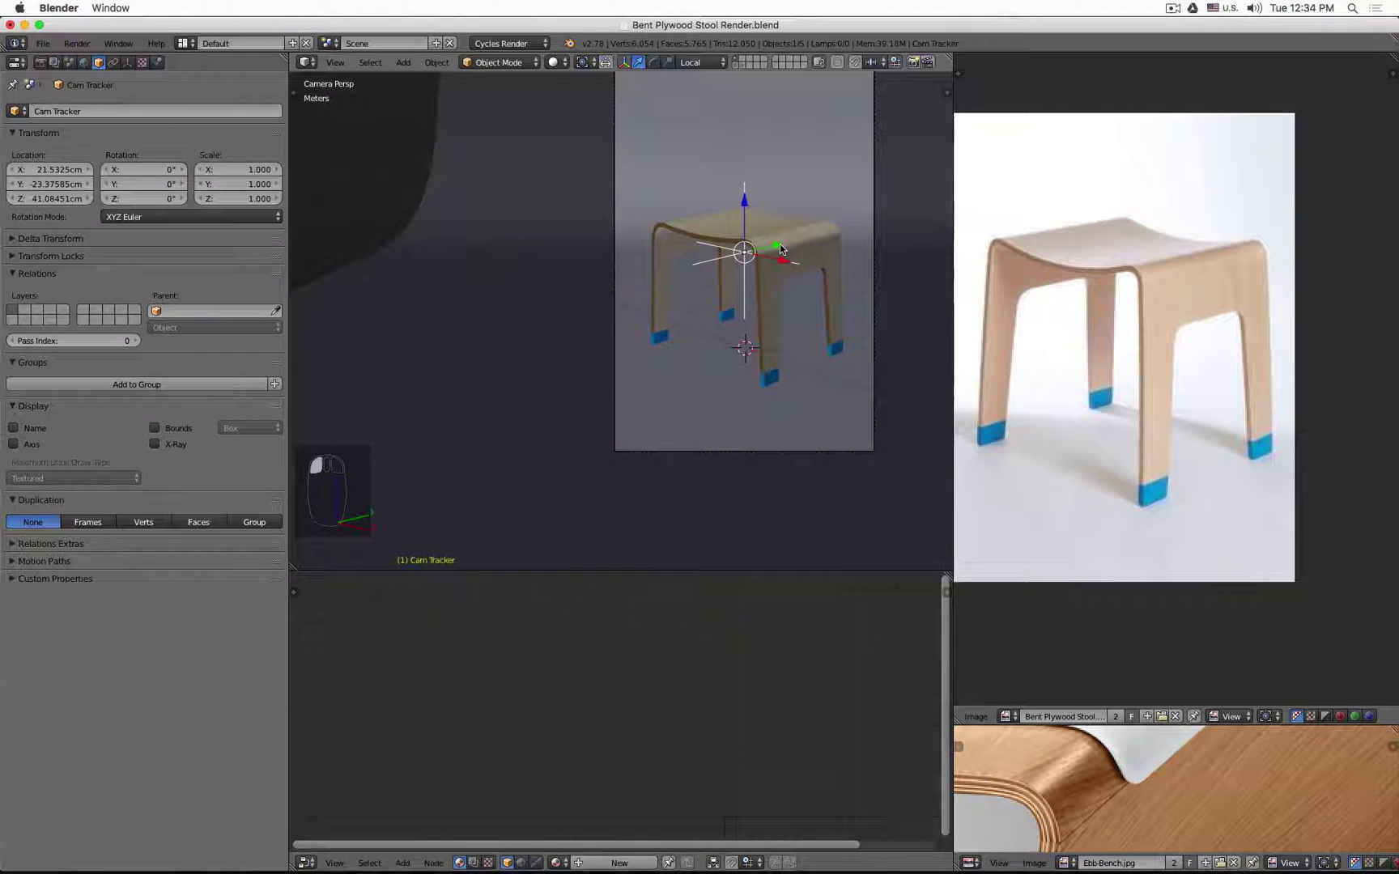
Set the vertical render resolution to 652 px to match the proportions of the reference photo.
scroll(738, 256, up, 1)
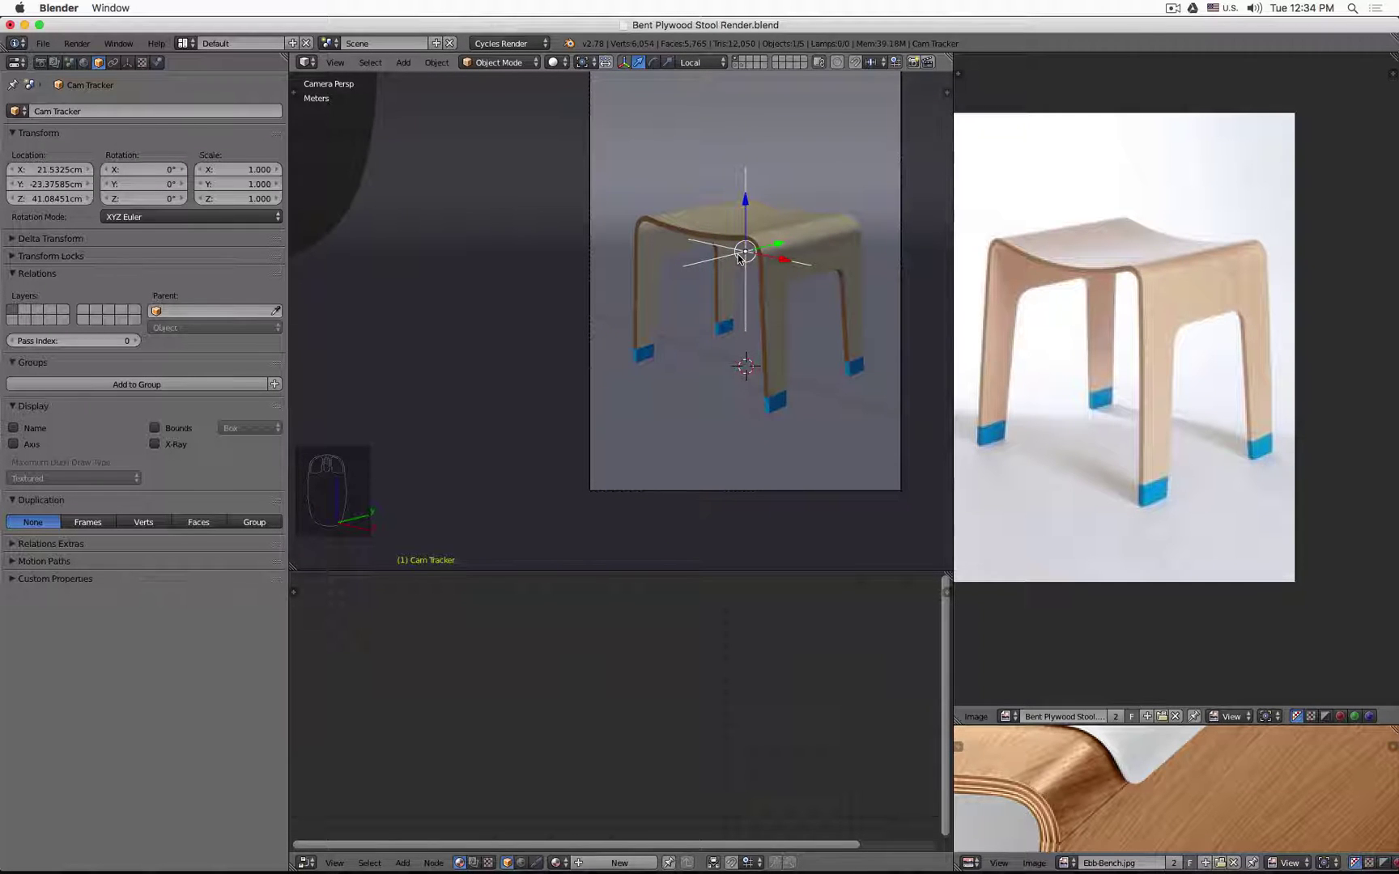
scroll(738, 258, down, 3)
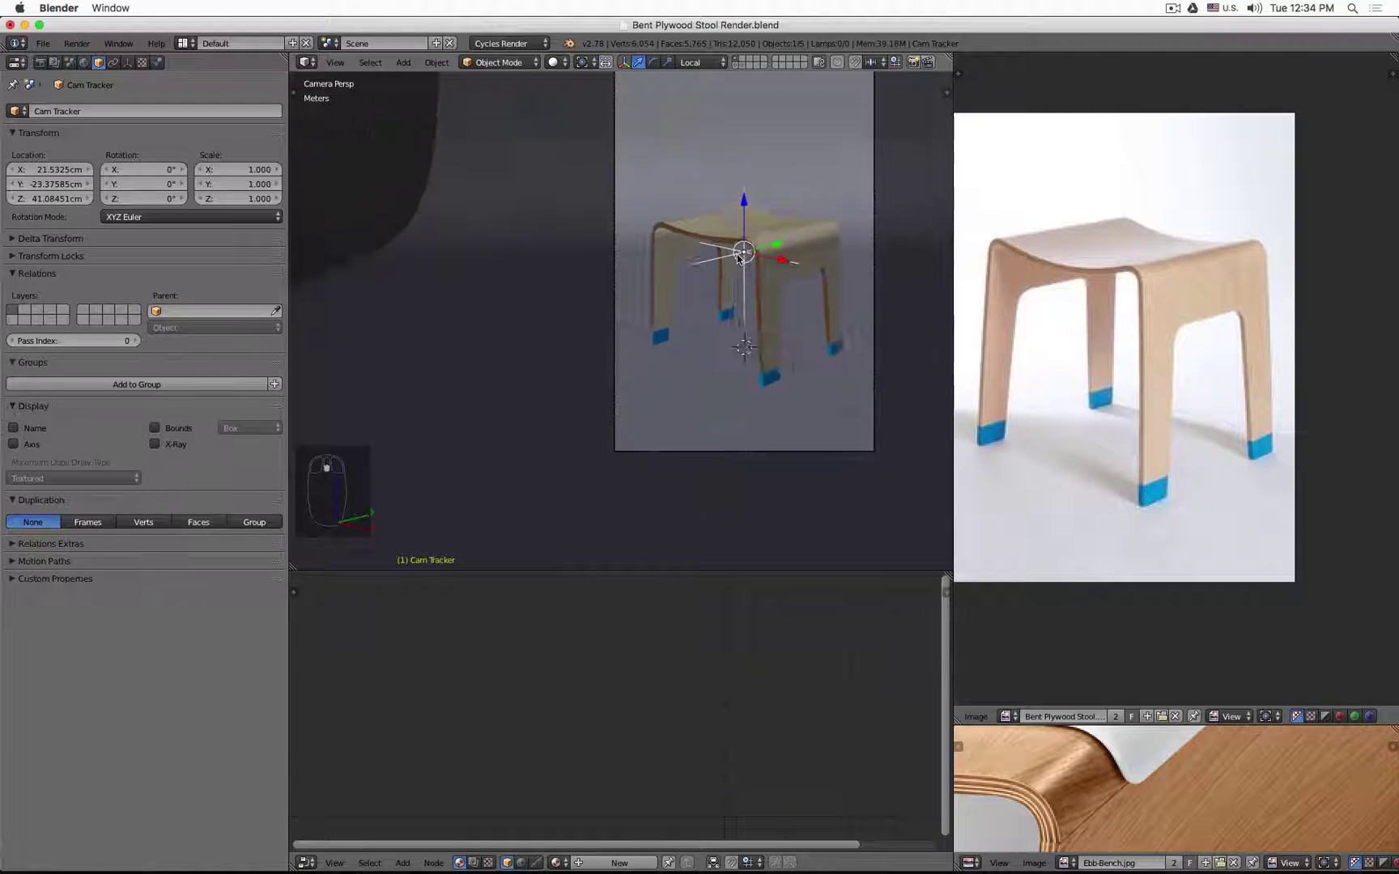
scroll(1169, 326, down, 3)
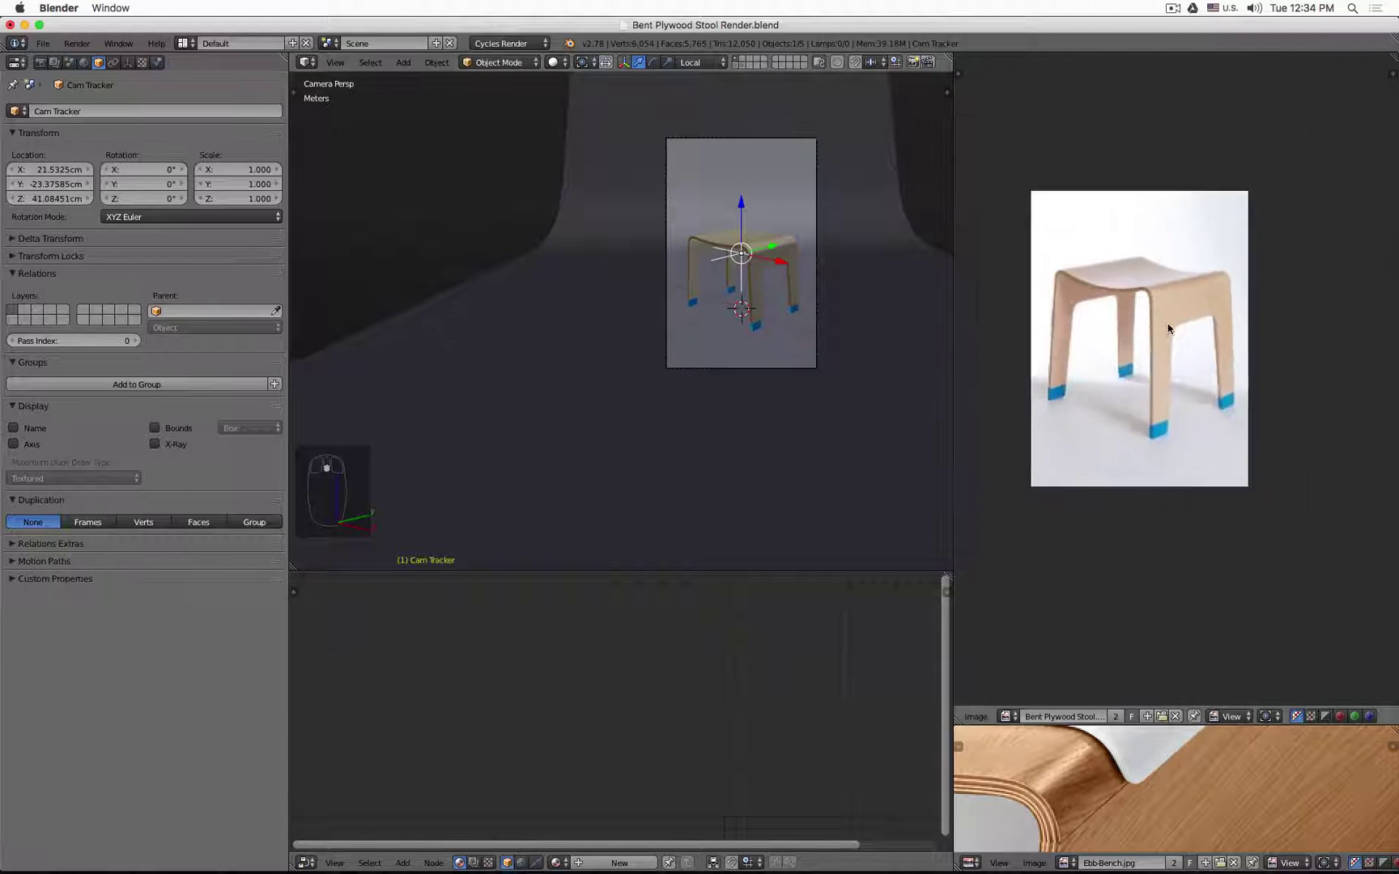
middle_drag(1152, 326, 1178, 321)
scroll(1176, 312, up, 1)
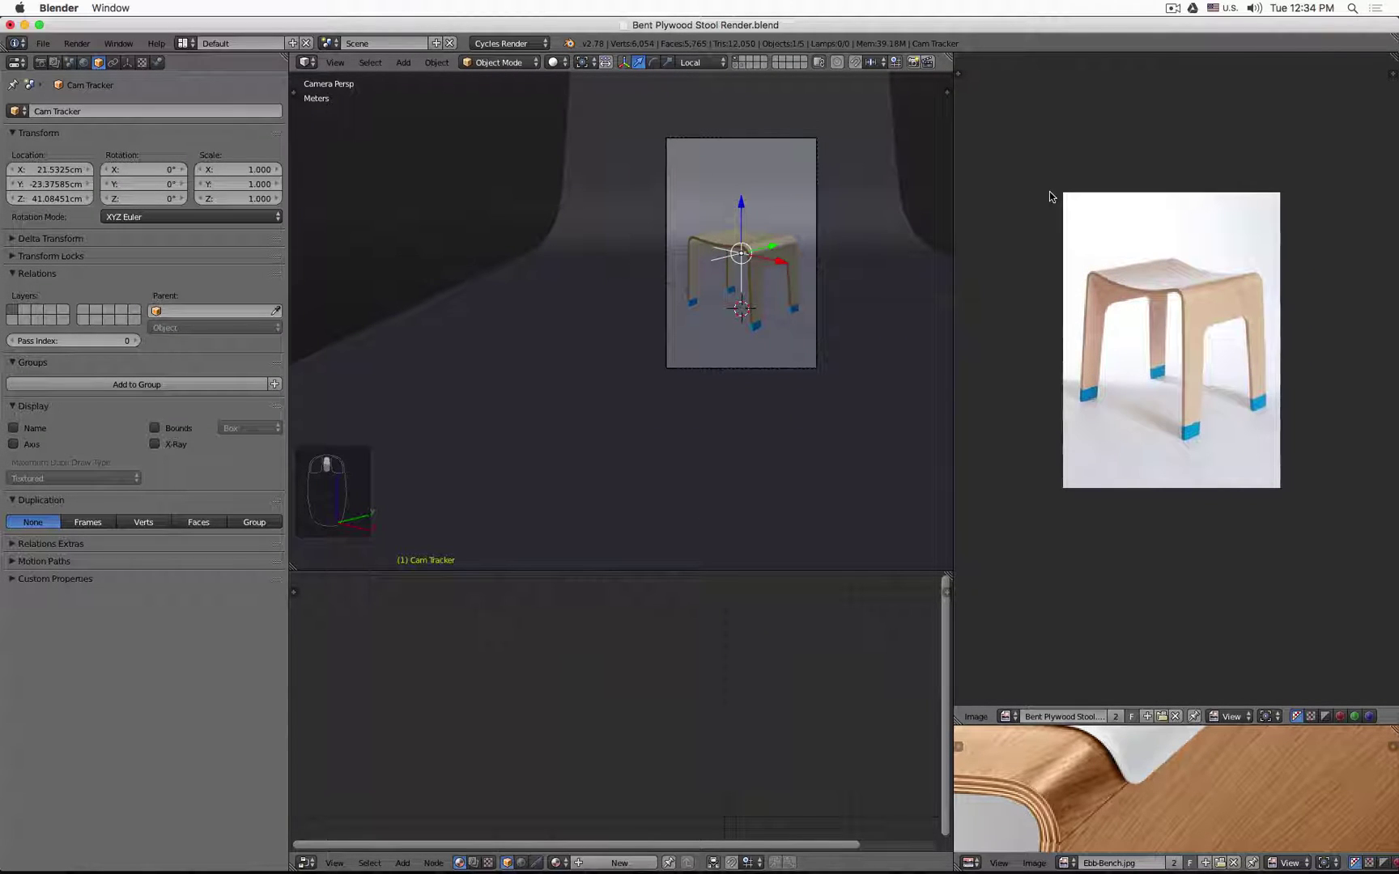
click(39, 64)
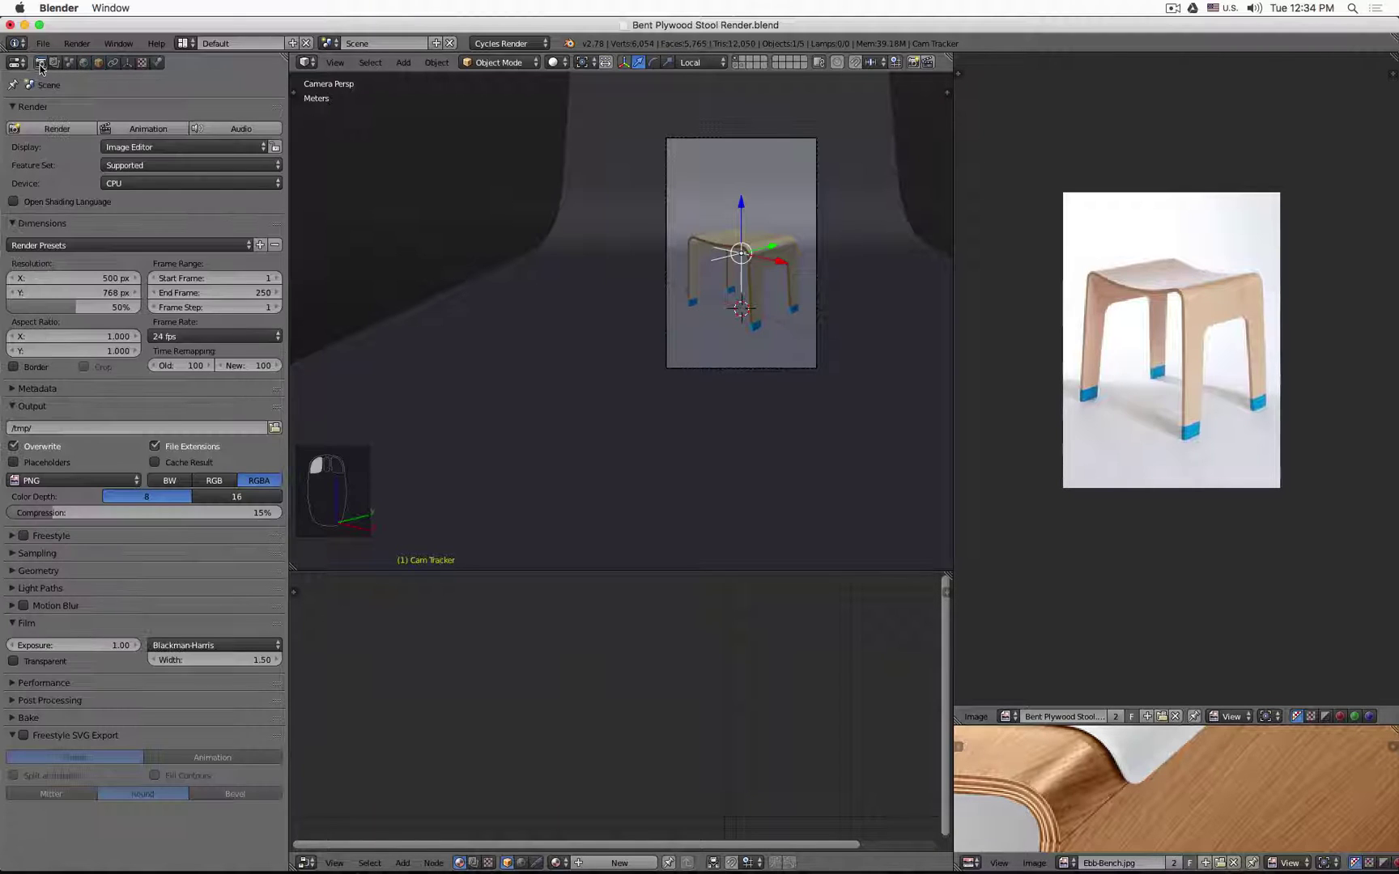
mouse_move(94, 293)
mouse_down()
mouse_move(109, 292)
mouse_move(33, 292)
mouse_move(68, 293)
mouse_up()
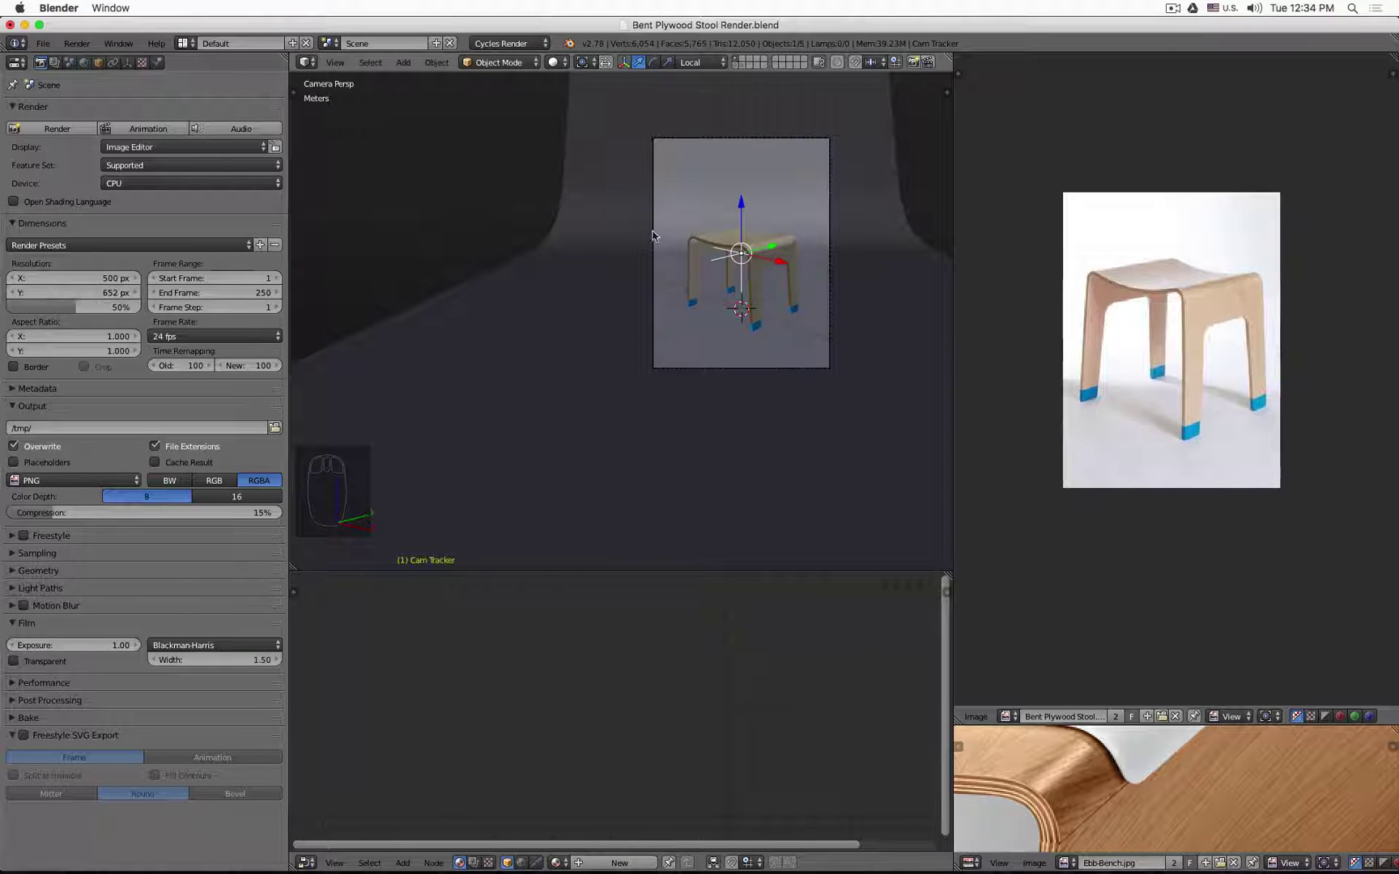
Move the camera about 30 cm closer to the stool along the camera's local Z axis.
right_click(827, 204)
key(g)
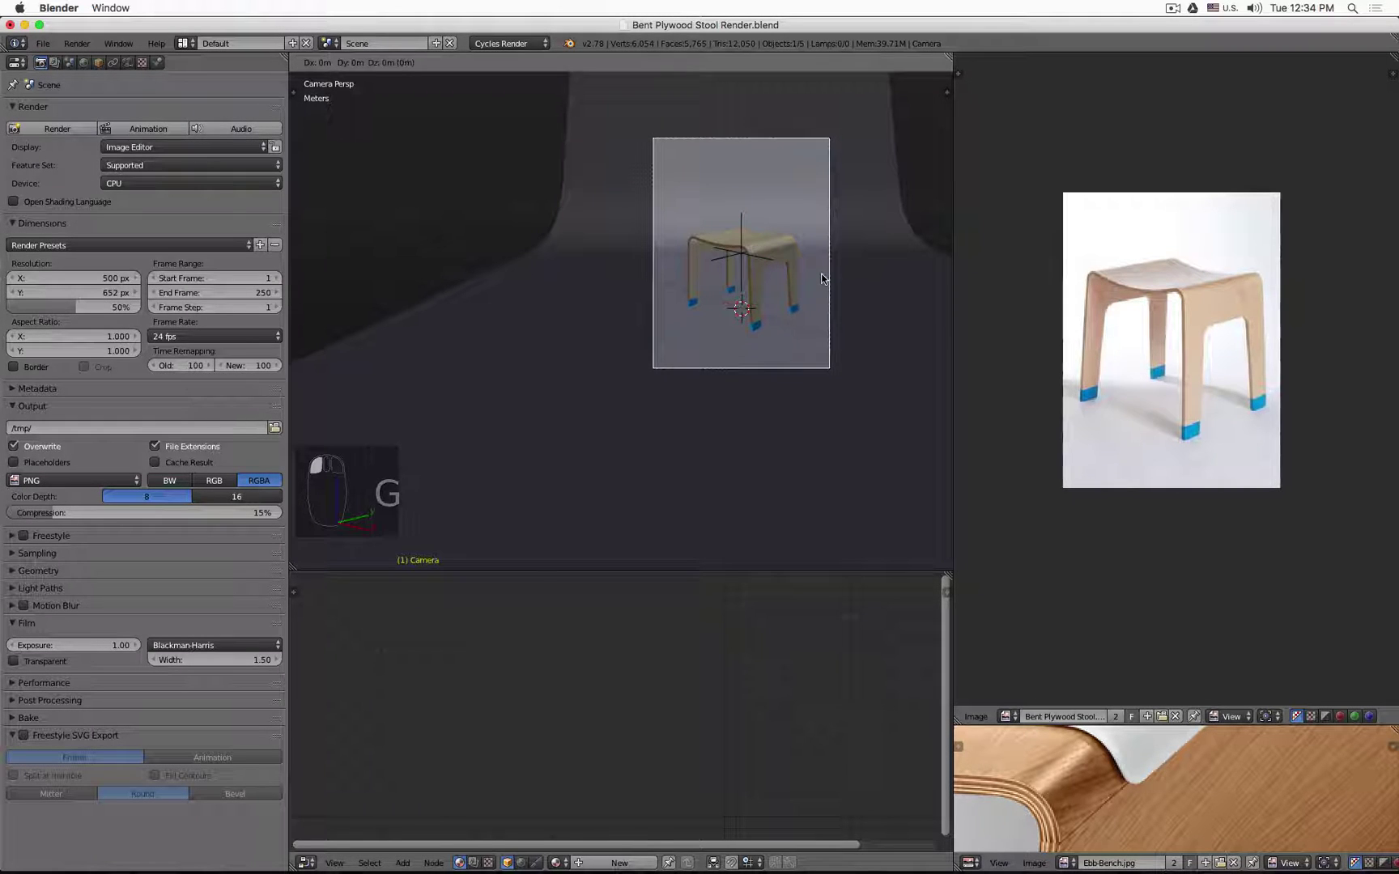
key(z)
key(z)
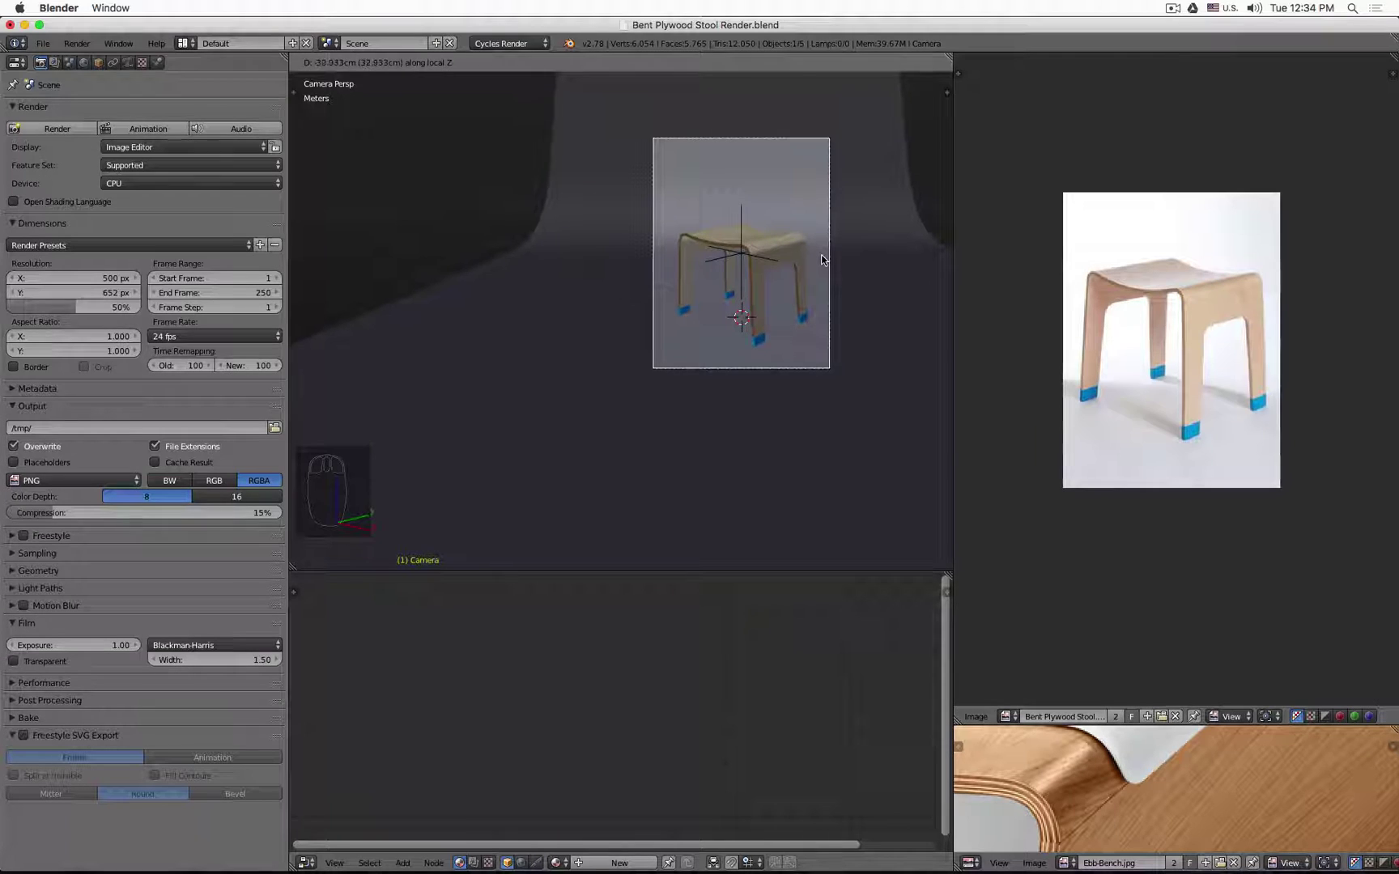
click(824, 257)
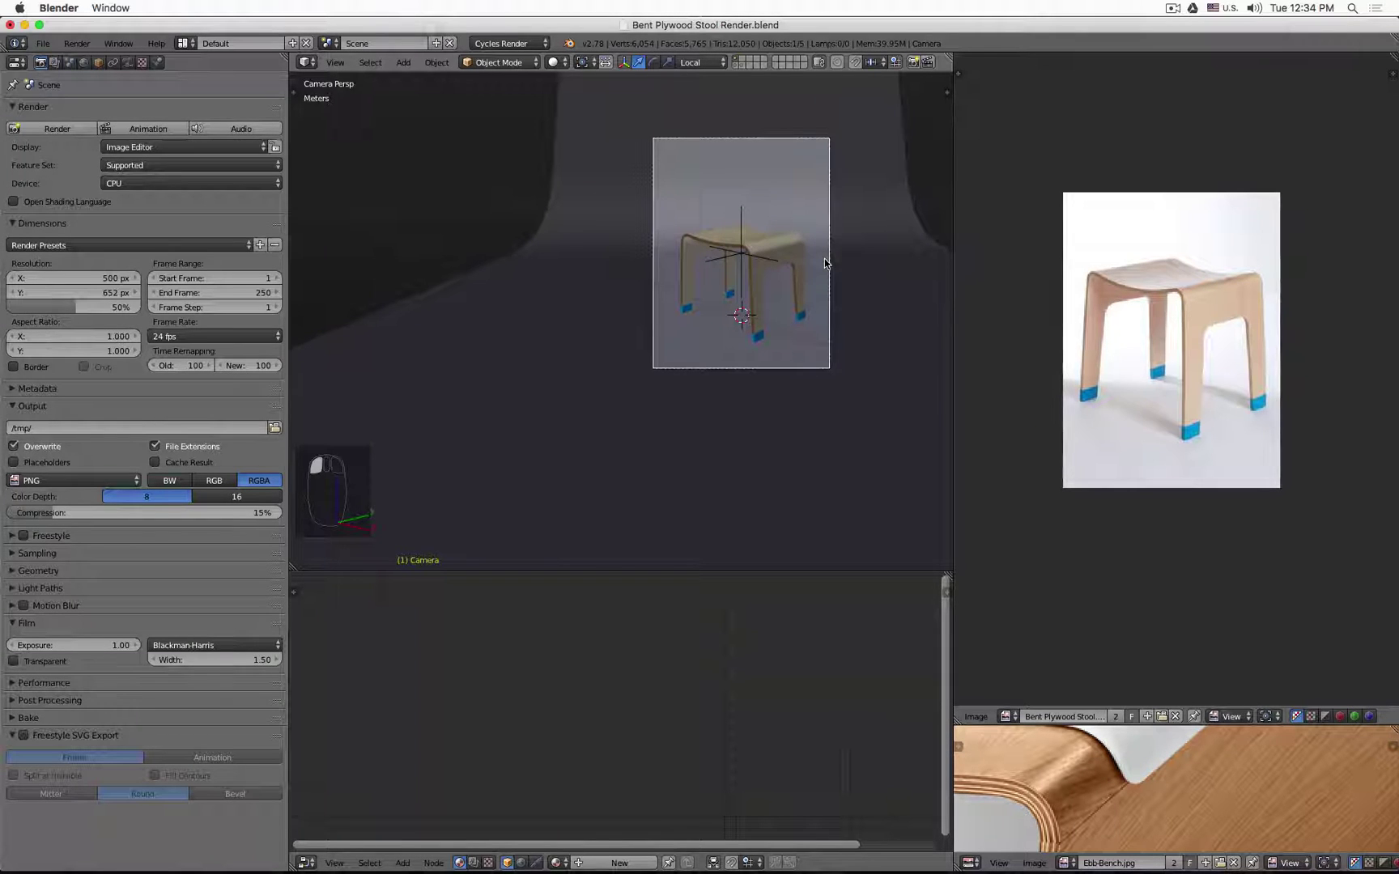
Raise Cam Tracker slightly along Z to place the stool lower in the frame, and display the camera's lens settings.
right_click(743, 207)
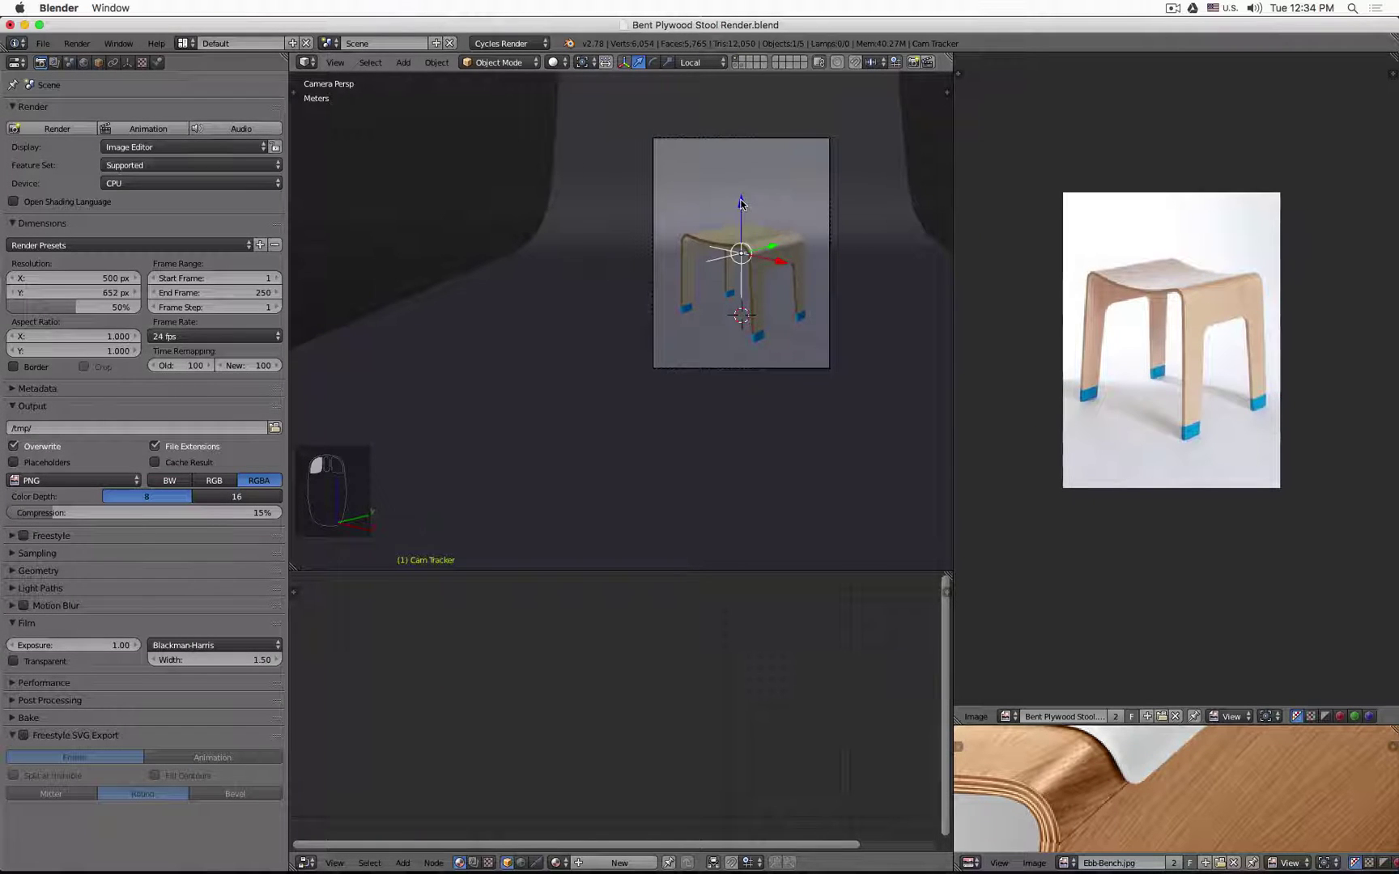
drag(743, 206, 742, 197)
right_click(777, 137)
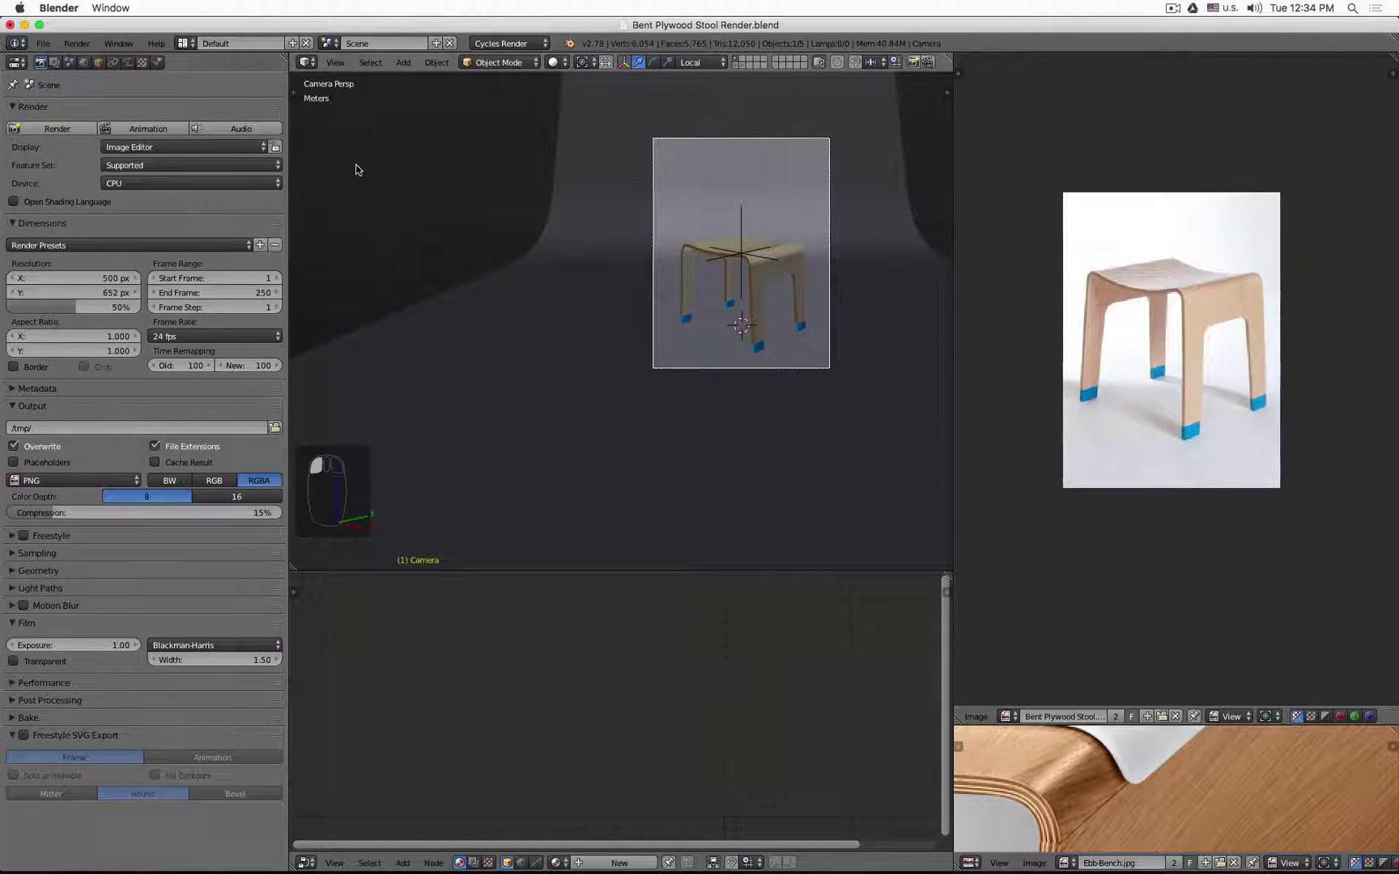
click(127, 63)
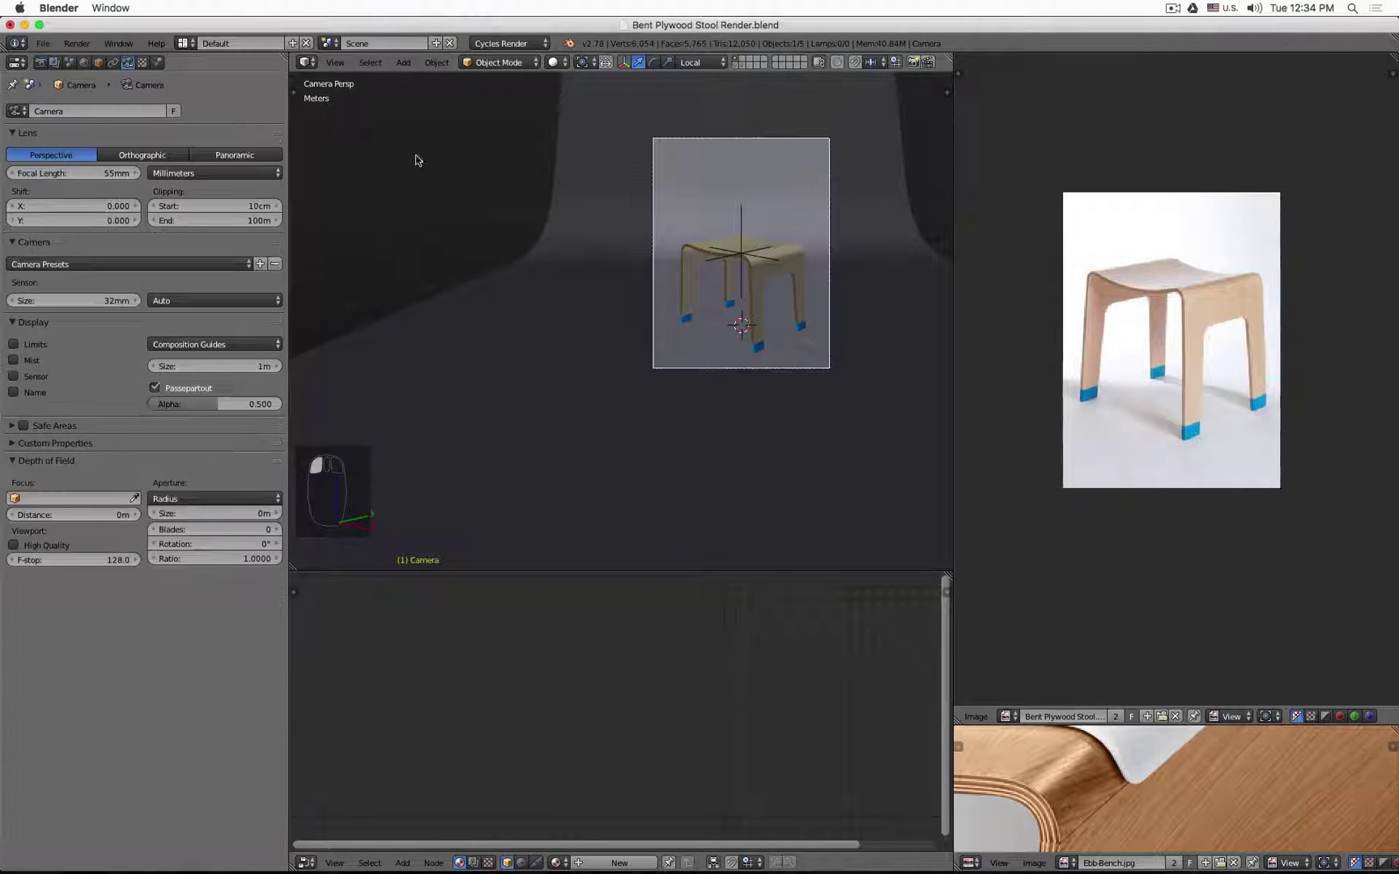
right_click(743, 216)
key(g)
key(z)
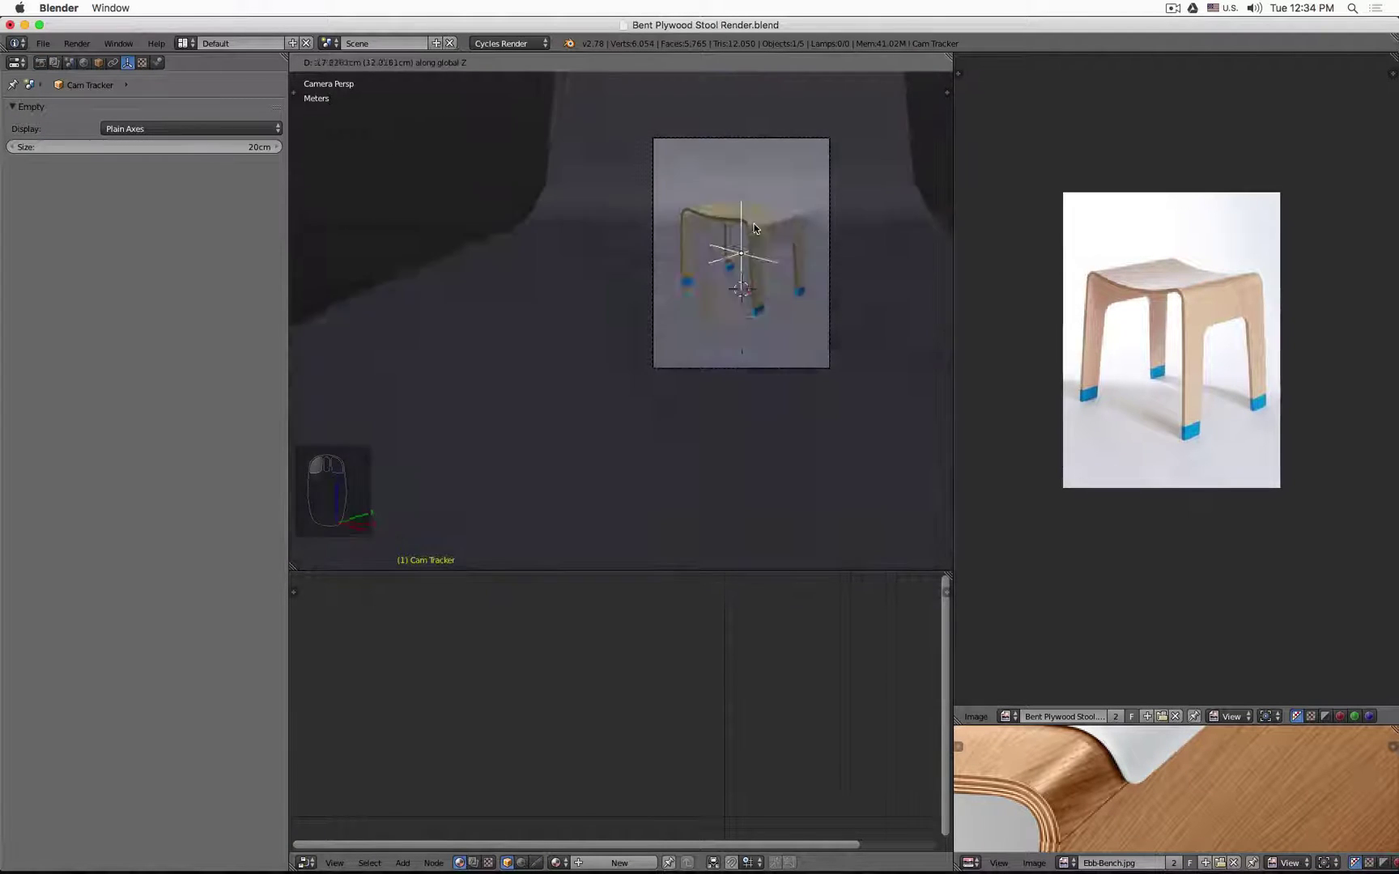
click(755, 226)
Set the camera's vertical lens shift to -0.100 to reposition the stool in the frame.
right_click(775, 138)
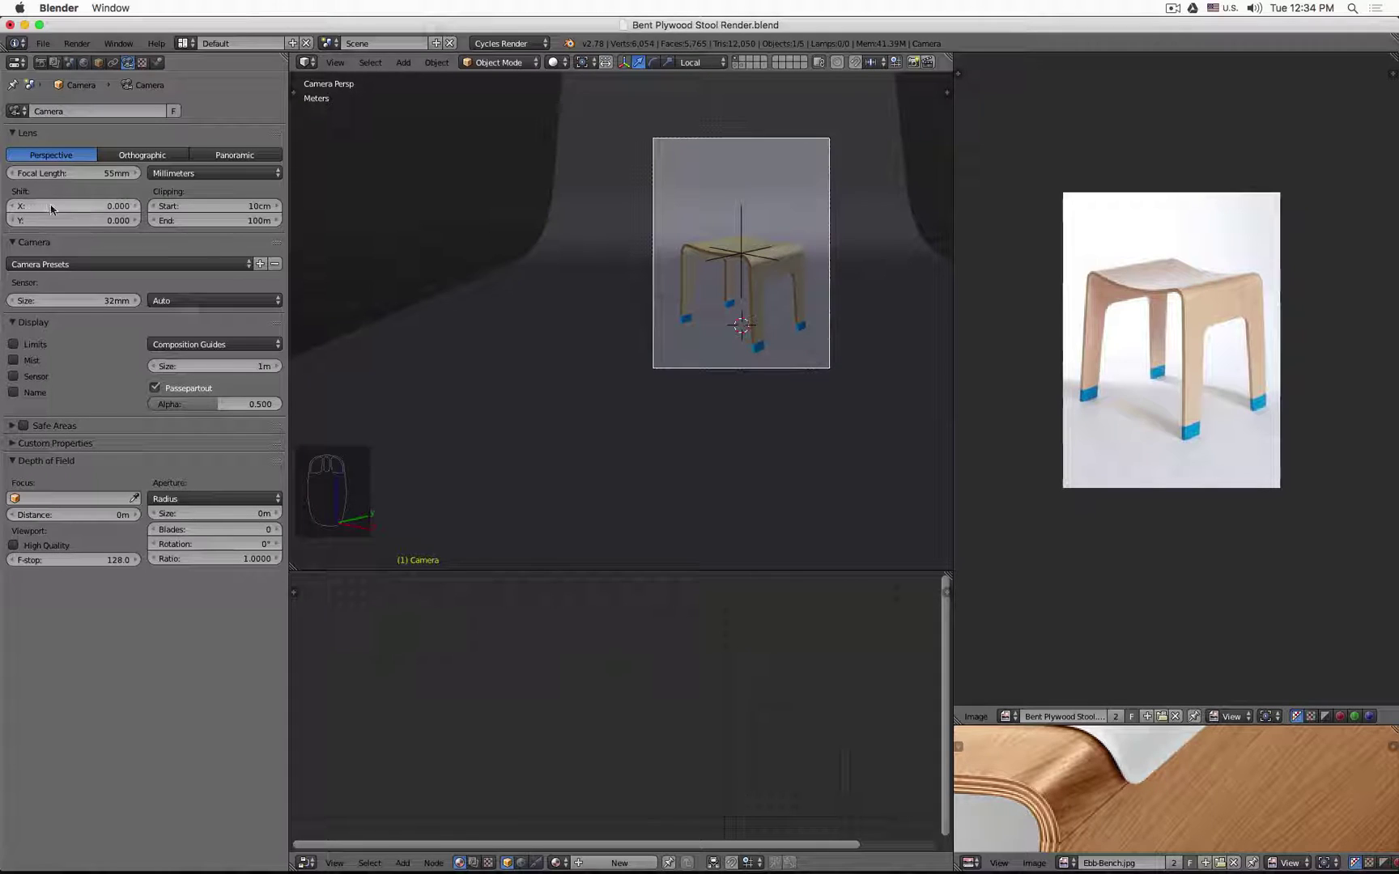
mouse_move(51, 209)
mouse_down()
mouse_move(122, 209)
mouse_move(16, 209)
mouse_move(65, 209)
mouse_move(51, 204)
mouse_move(76, 220)
mouse_move(50, 220)
mouse_move(113, 220)
mouse_move(5, 220)
mouse_move(56, 220)
mouse_up()
scroll(672, 243, up, 5)
scroll(671, 244, down, 2)
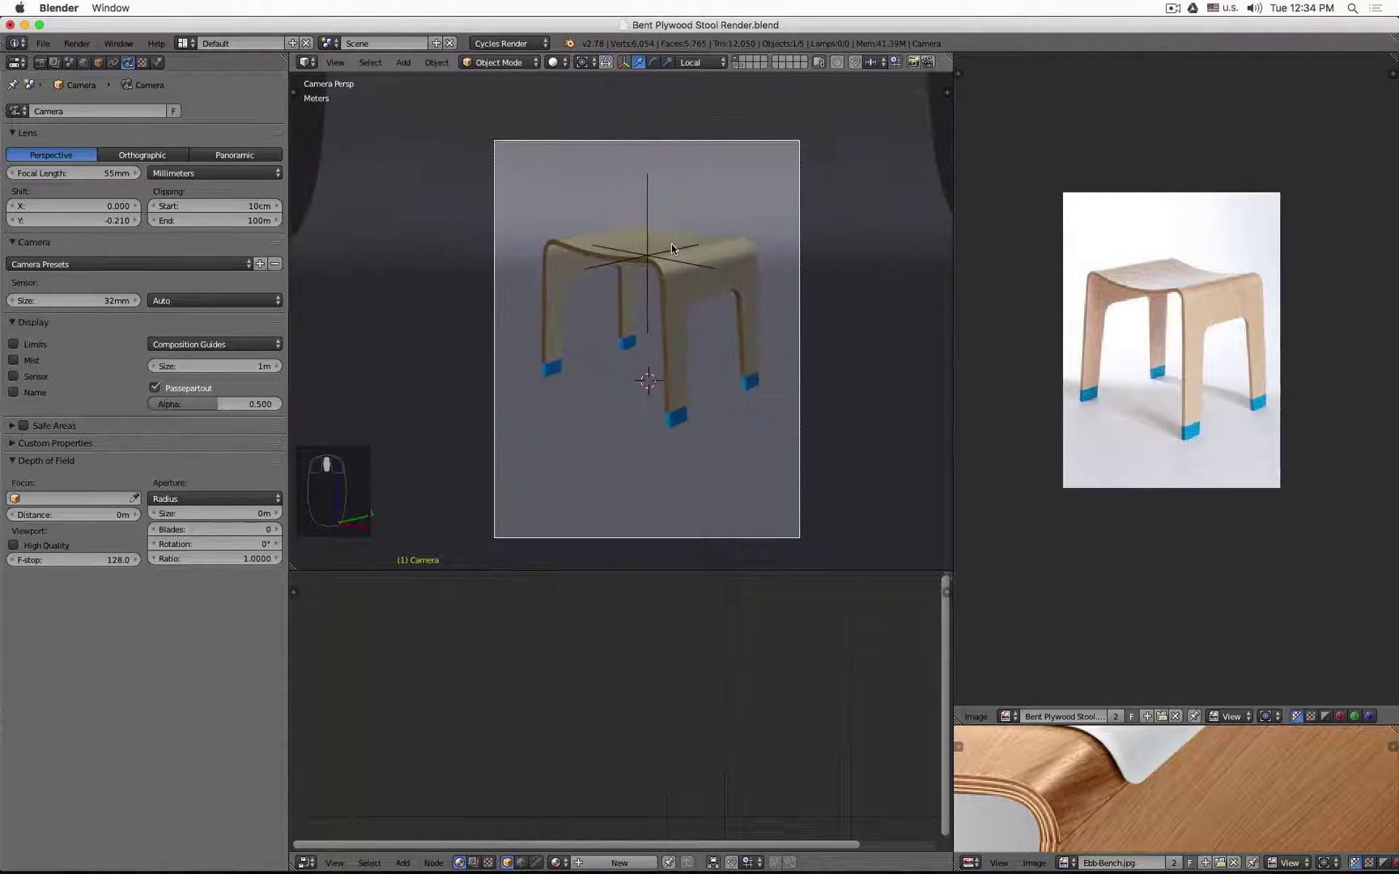
drag(106, 220, 123, 221)
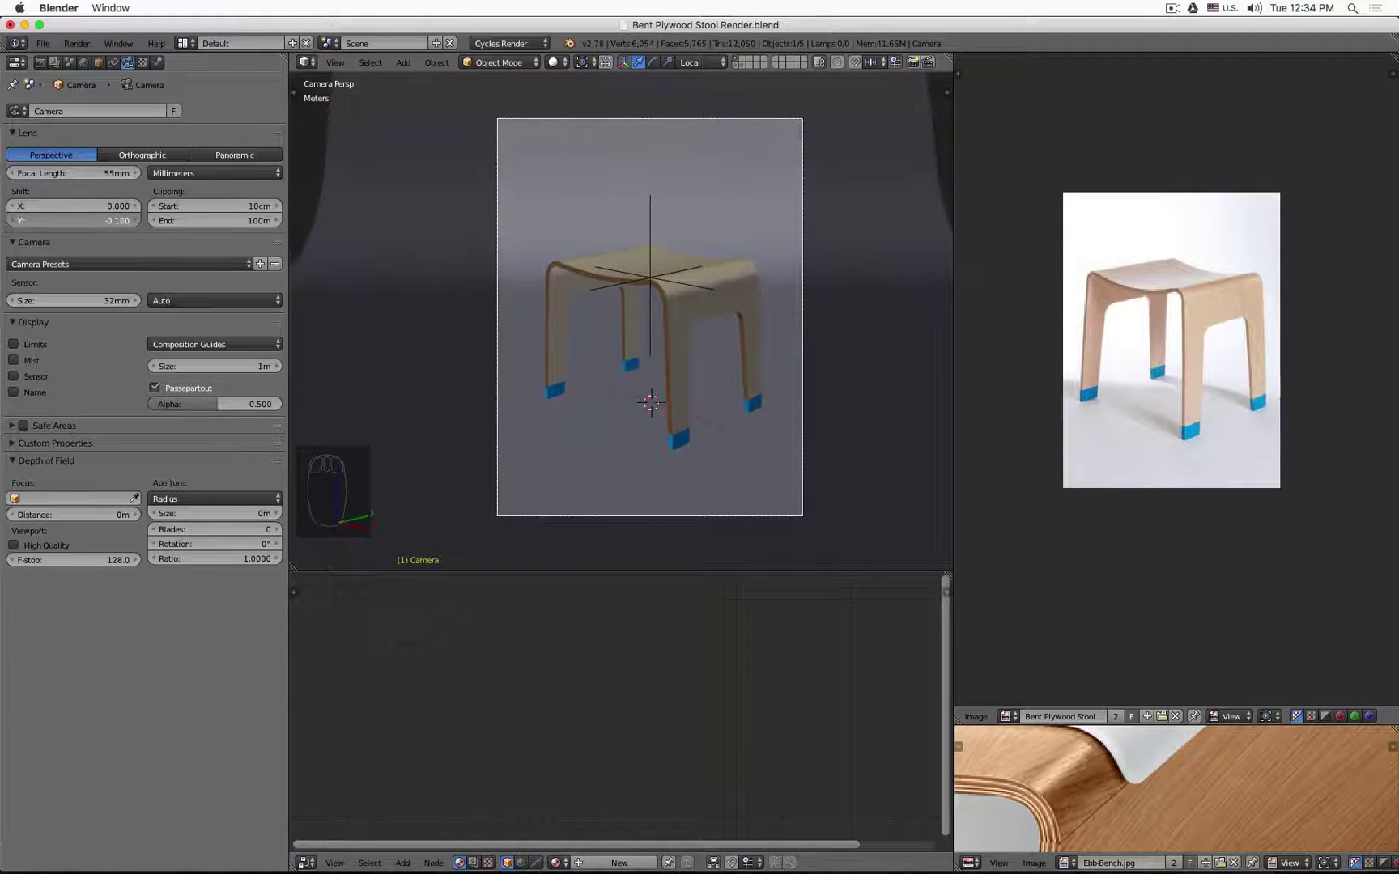
key(g)
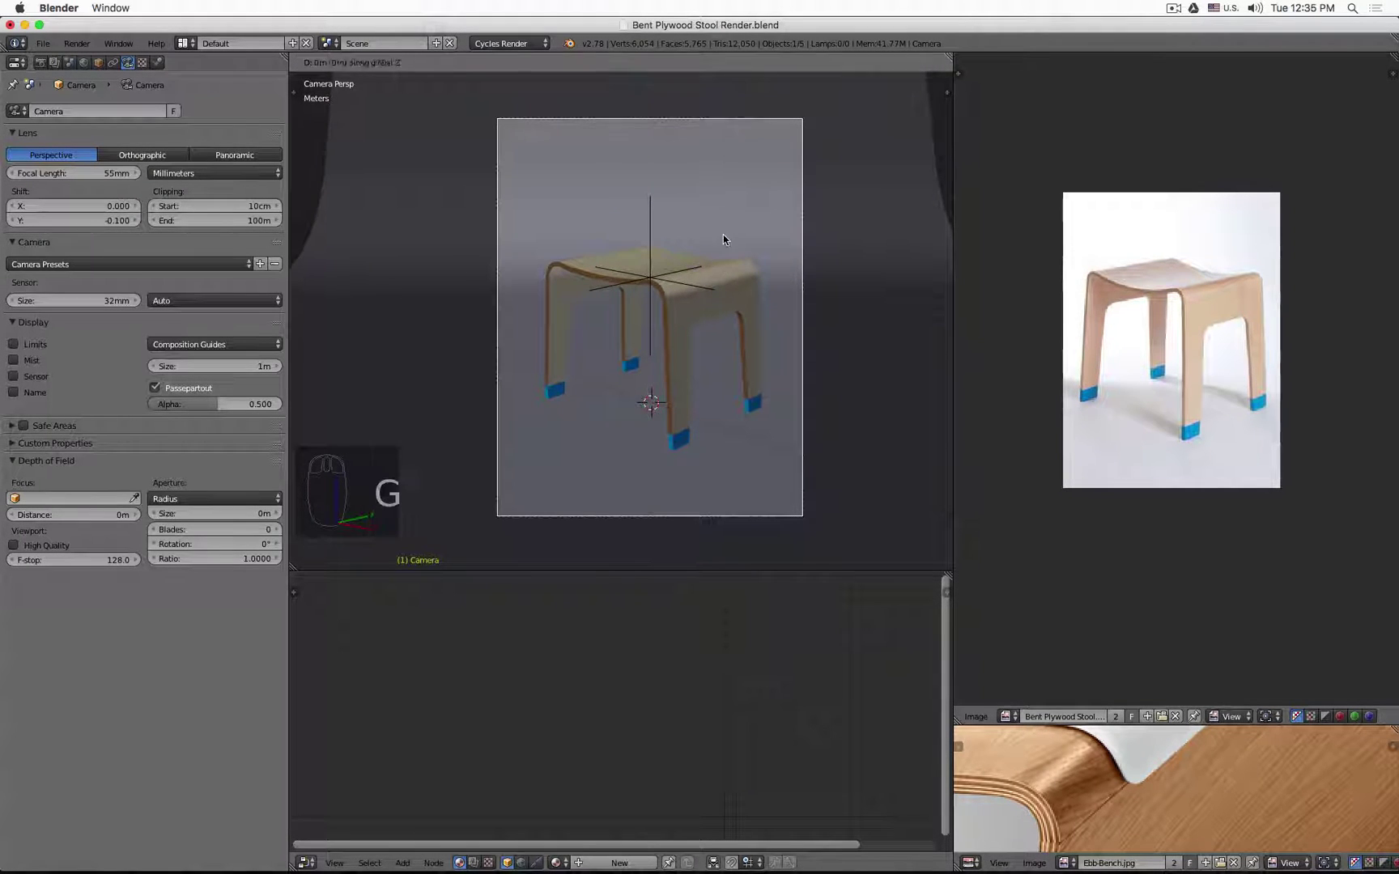
key(z)
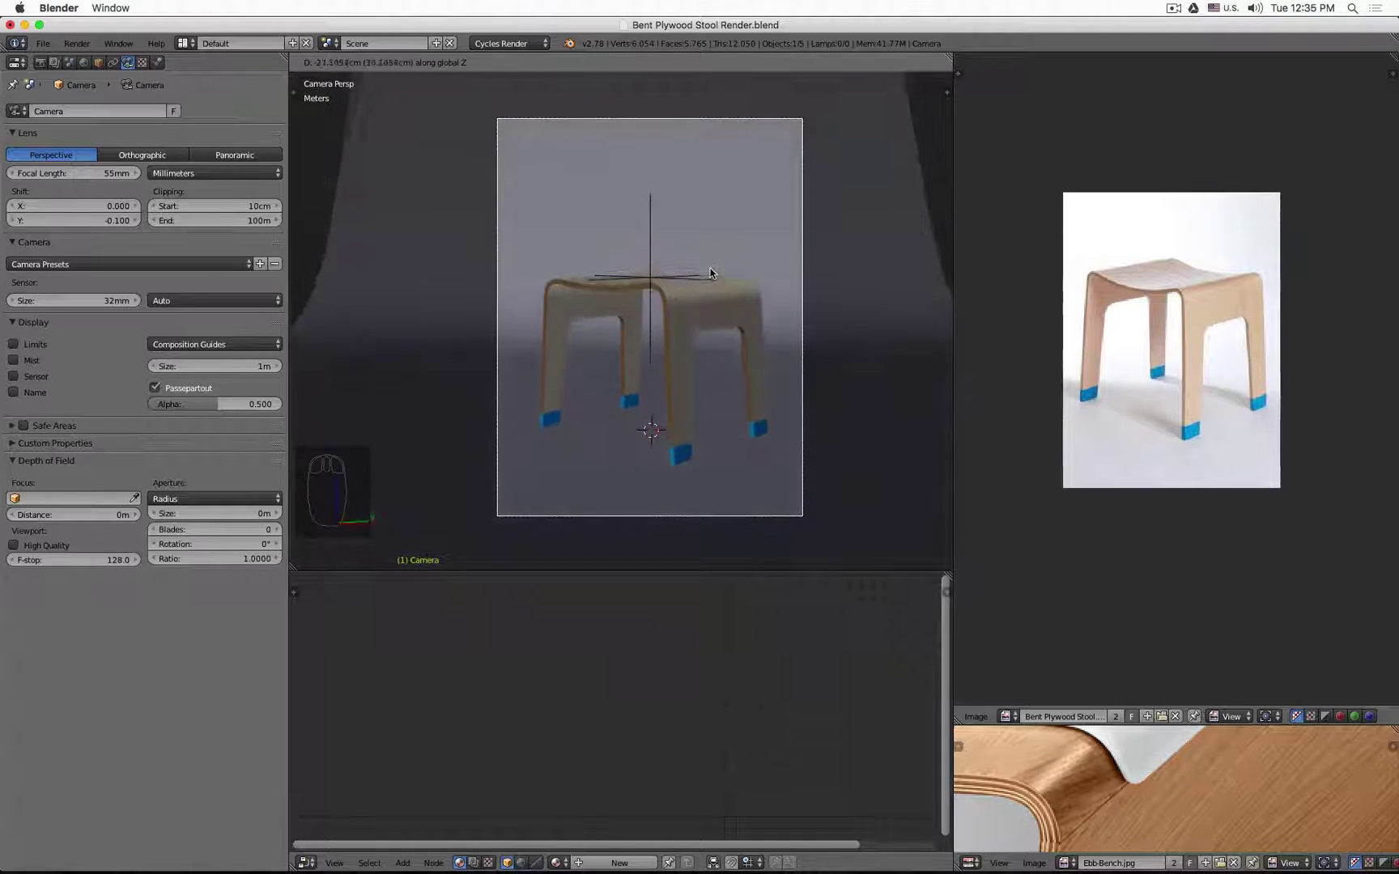
click(705, 243)
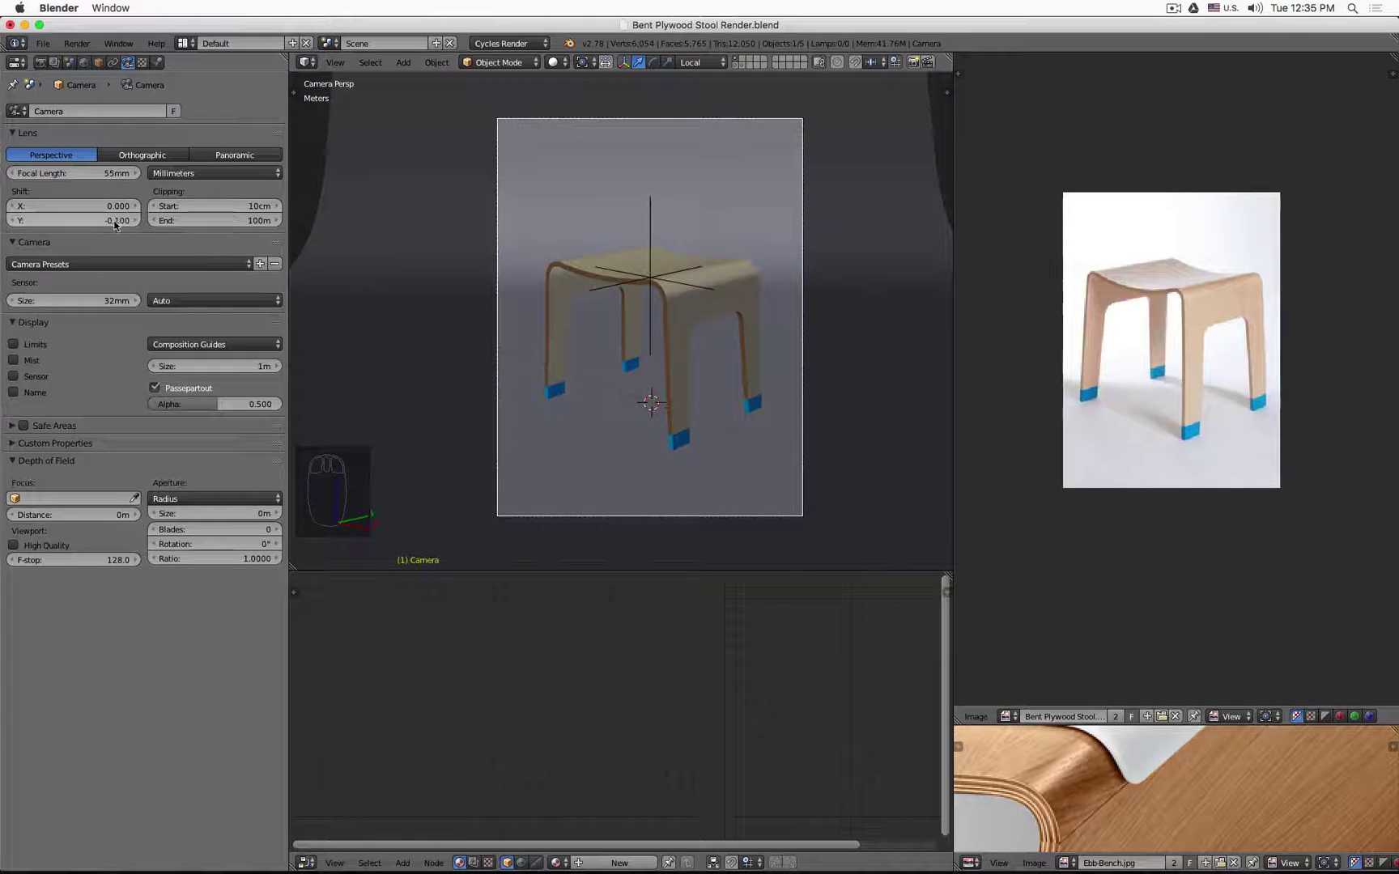
Fine-tune the camera's vertical lens shift to -0.110.
drag(81, 220, 116, 225)
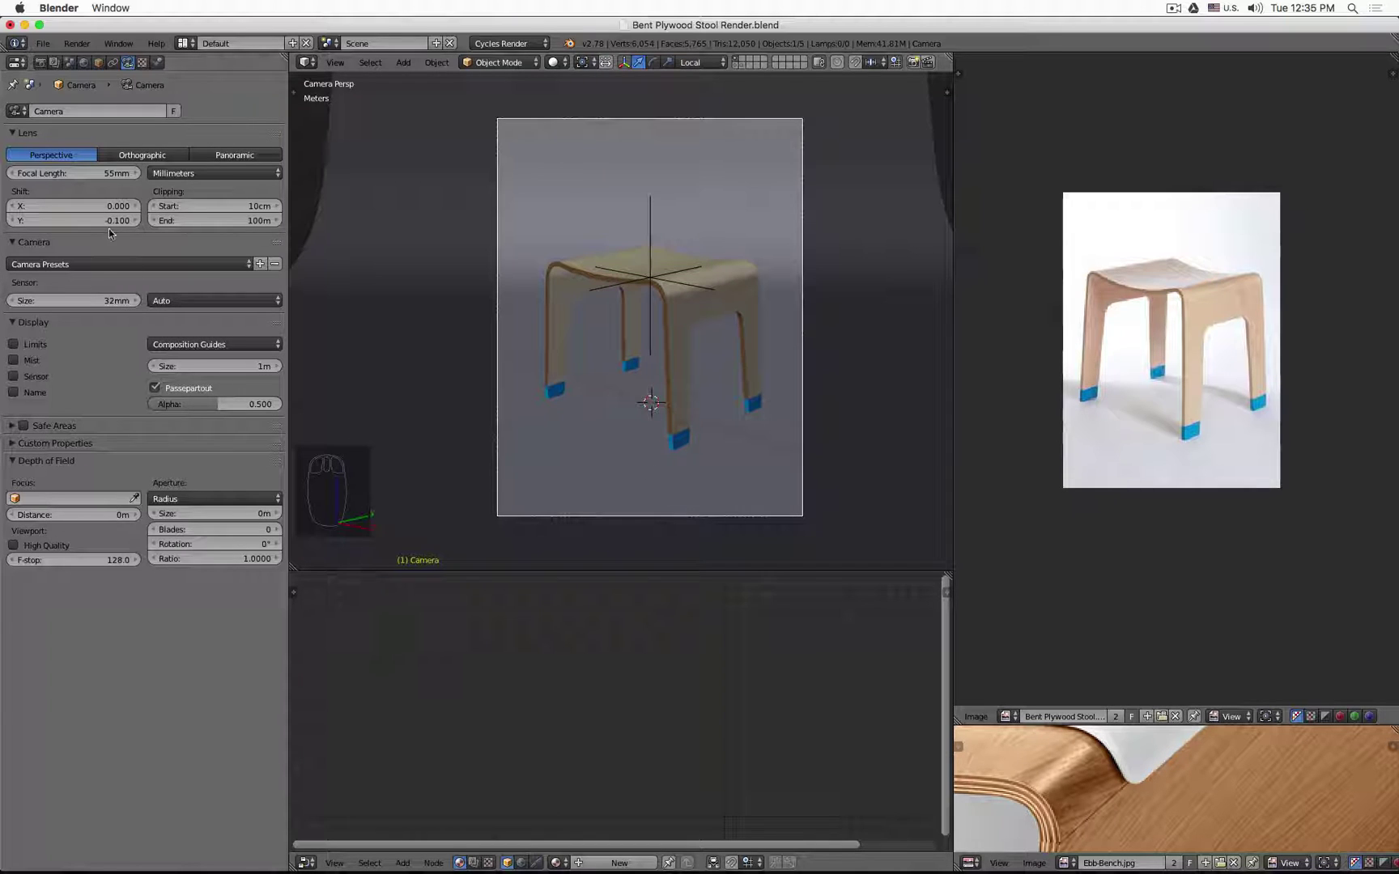
drag(109, 226, 116, 232)
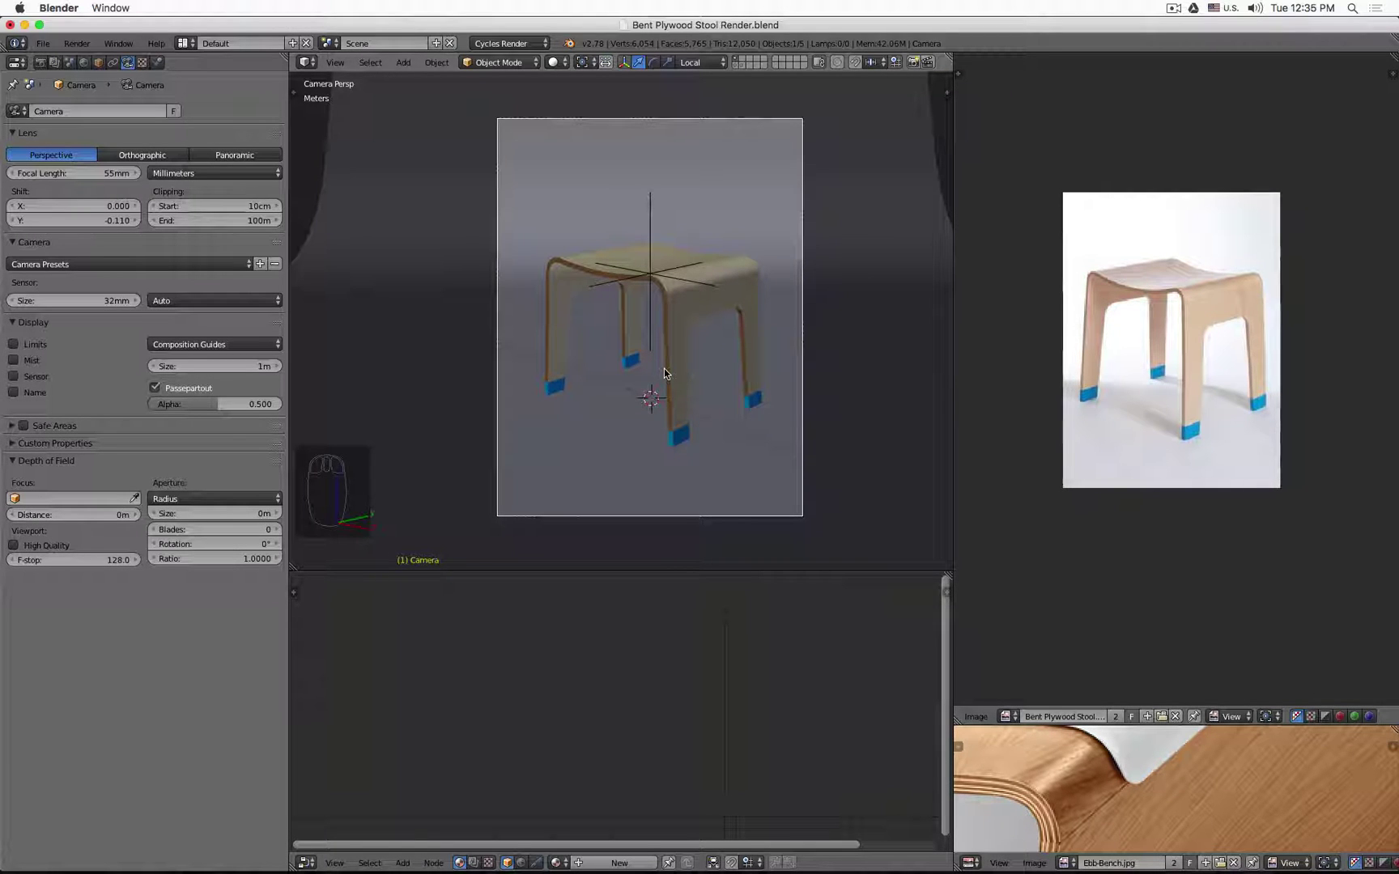
Create a new material named "Floor" on the curved backdrop plane.
right_click(387, 216)
click(159, 63)
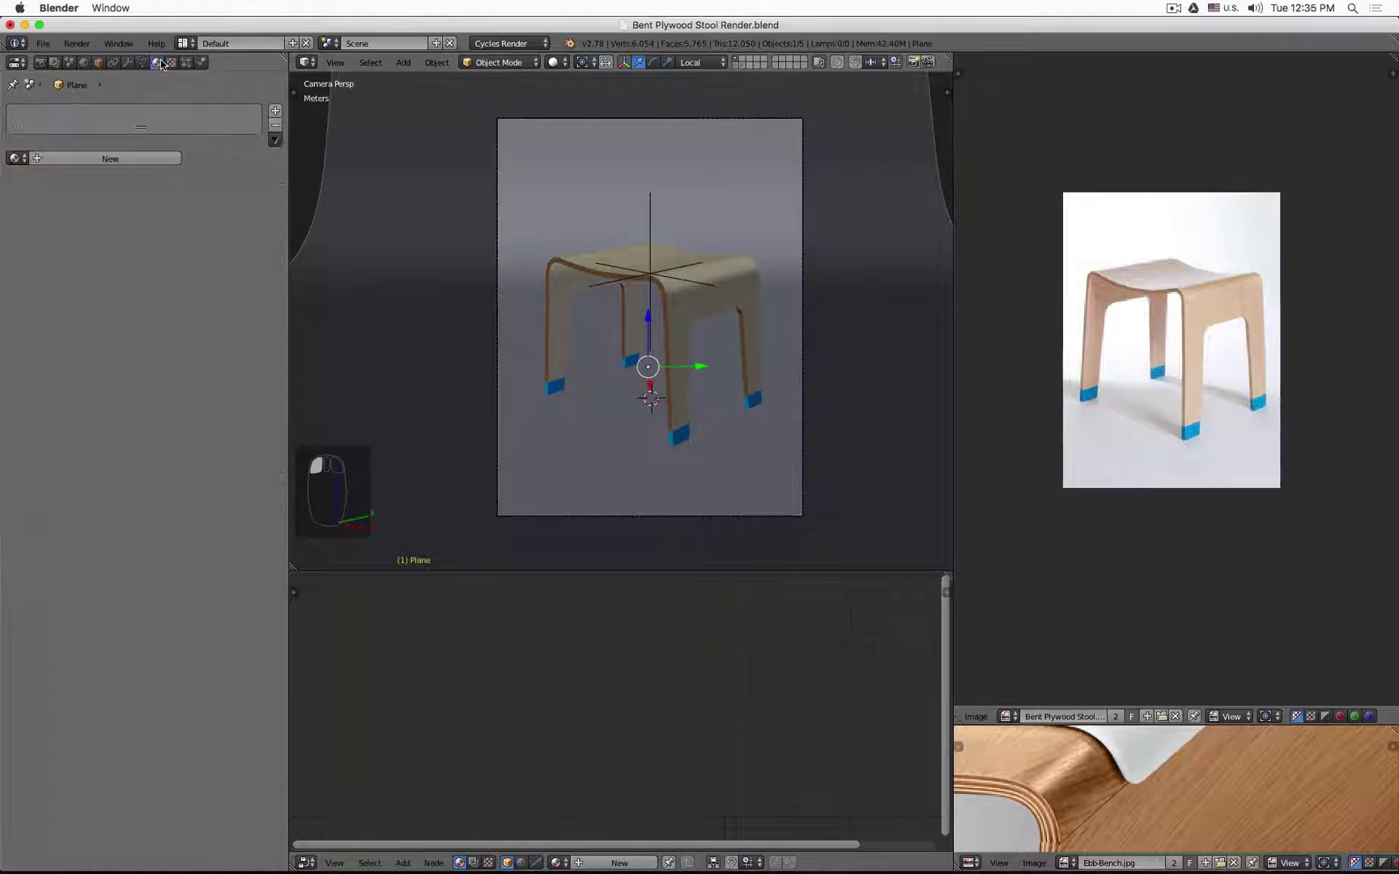
click(122, 158)
click(117, 154)
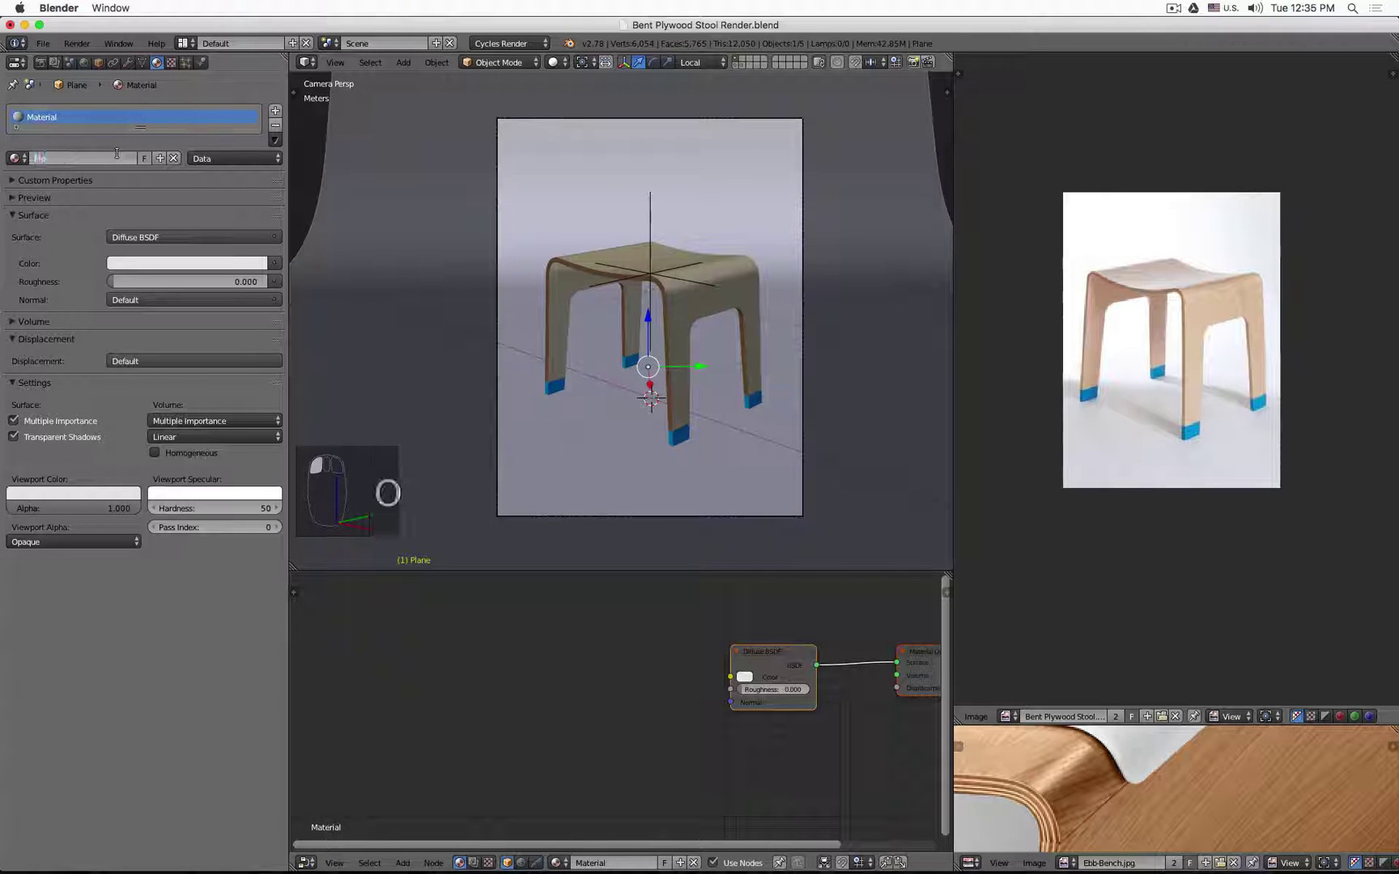
text(Floor)
key(Return)
middle_drag(817, 740, 633, 754)
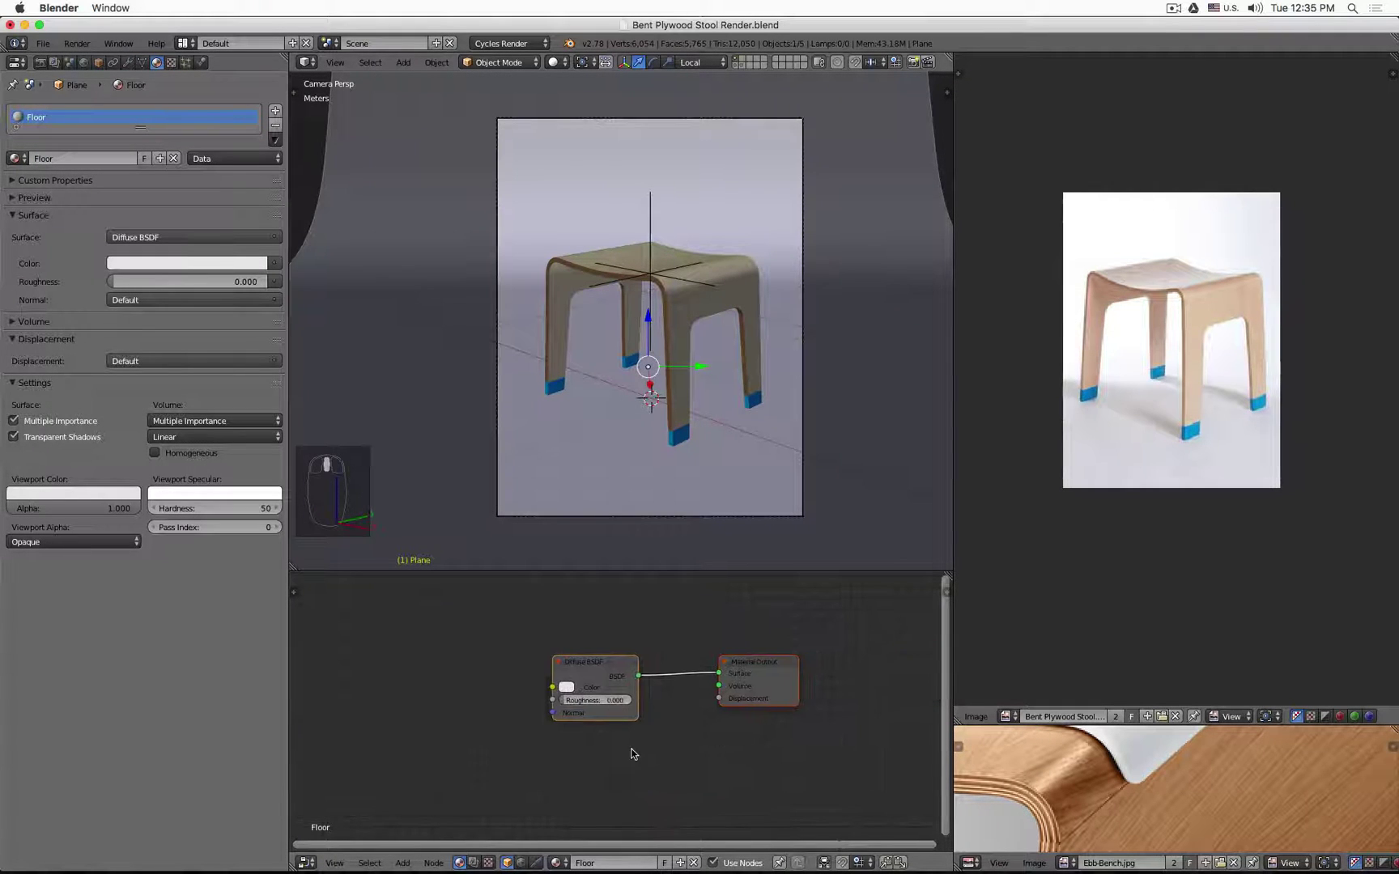
Merge the wood close-up area into the stool reference photo's area and enlarge the photo there.
drag(955, 722, 962, 758)
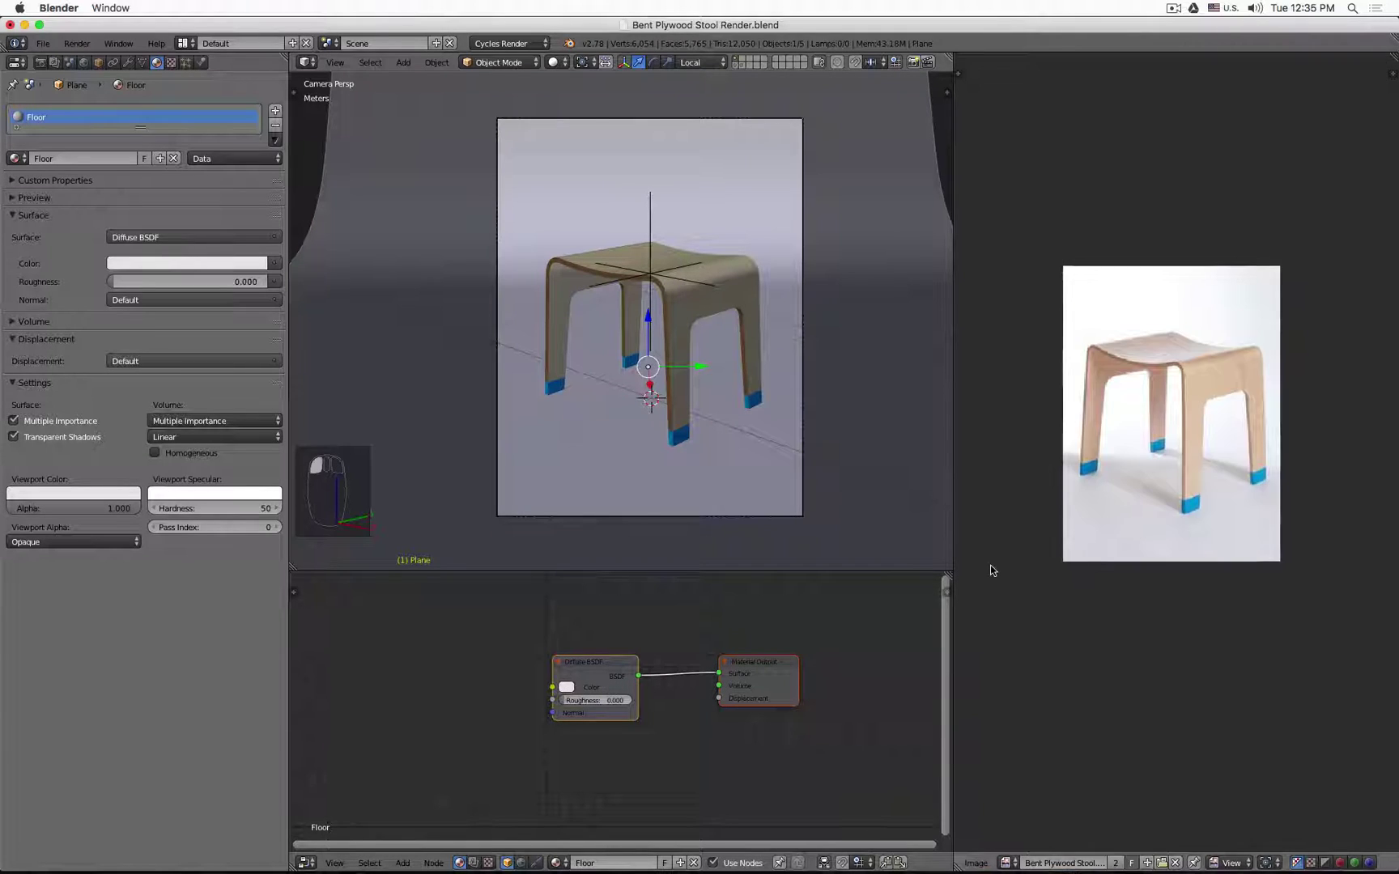
scroll(1080, 484, up, 4)
middle_drag(1084, 480, 1021, 507)
scroll(1022, 509, down, 1)
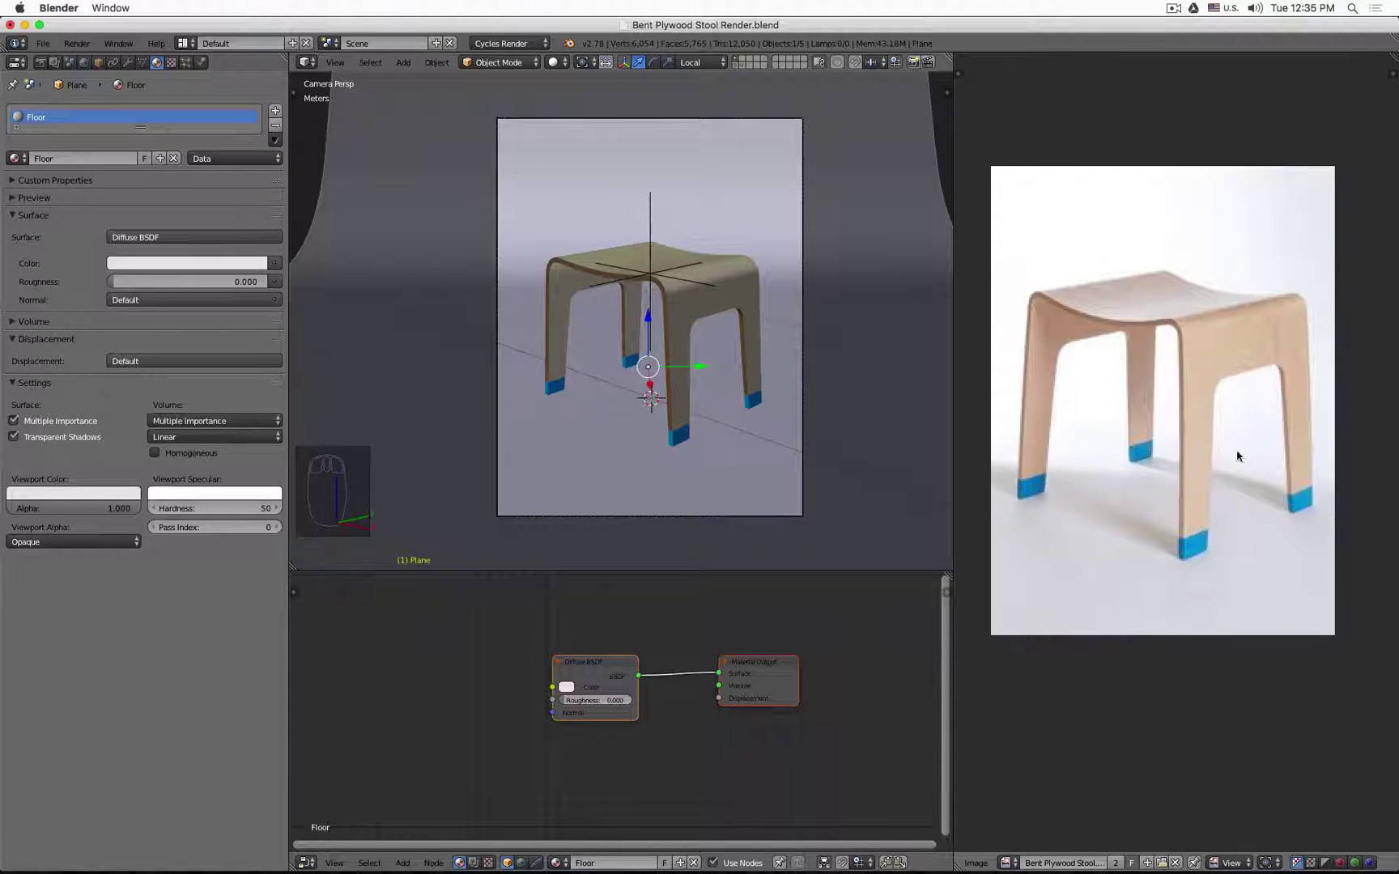
Add an area lamp at the scene centre in wireframe top view and set its size to 1 m.
scroll(661, 384, down, 3)
key(z)
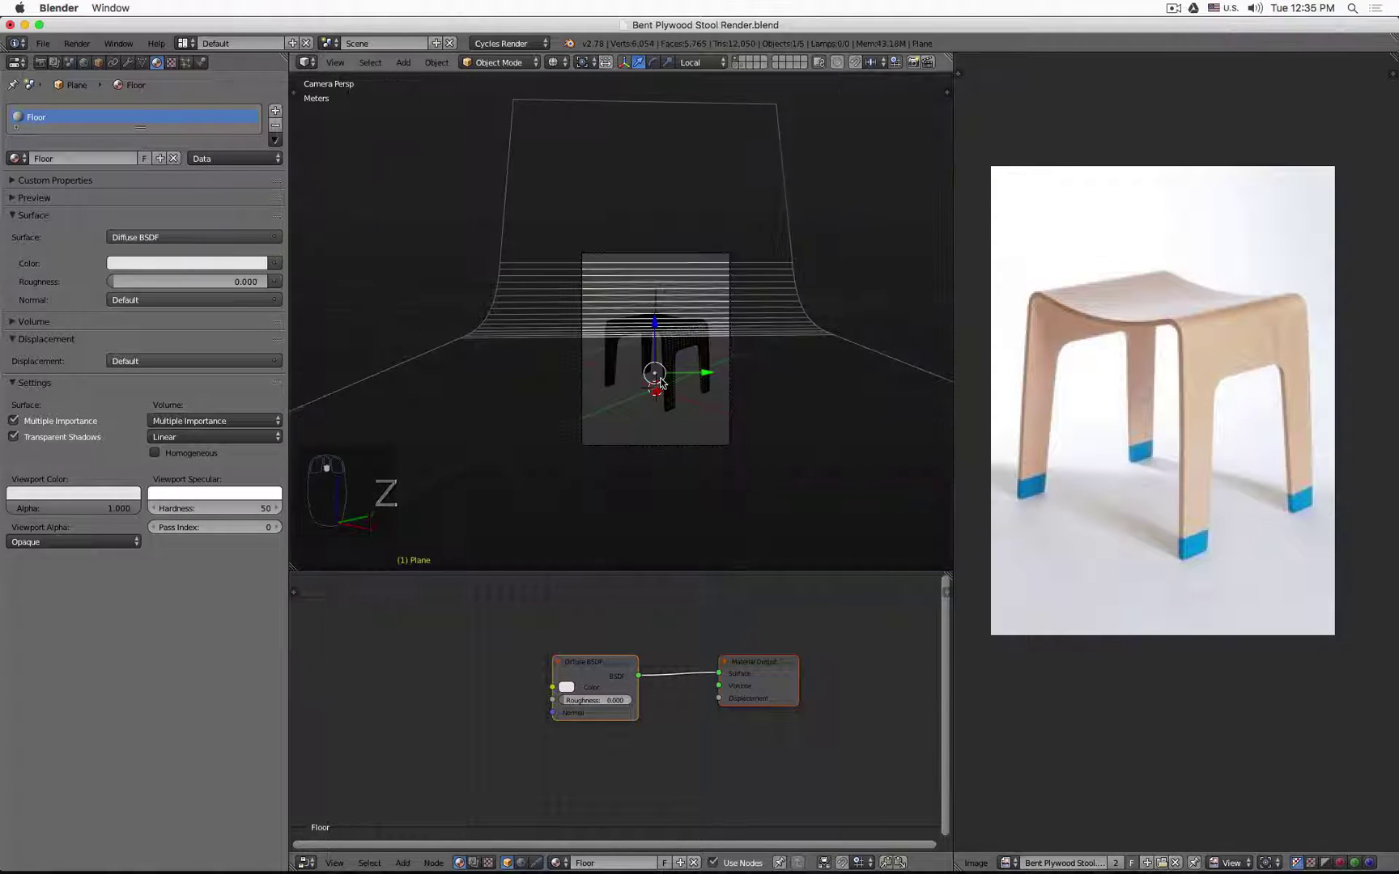
key(KP_7)
key(shift+a)
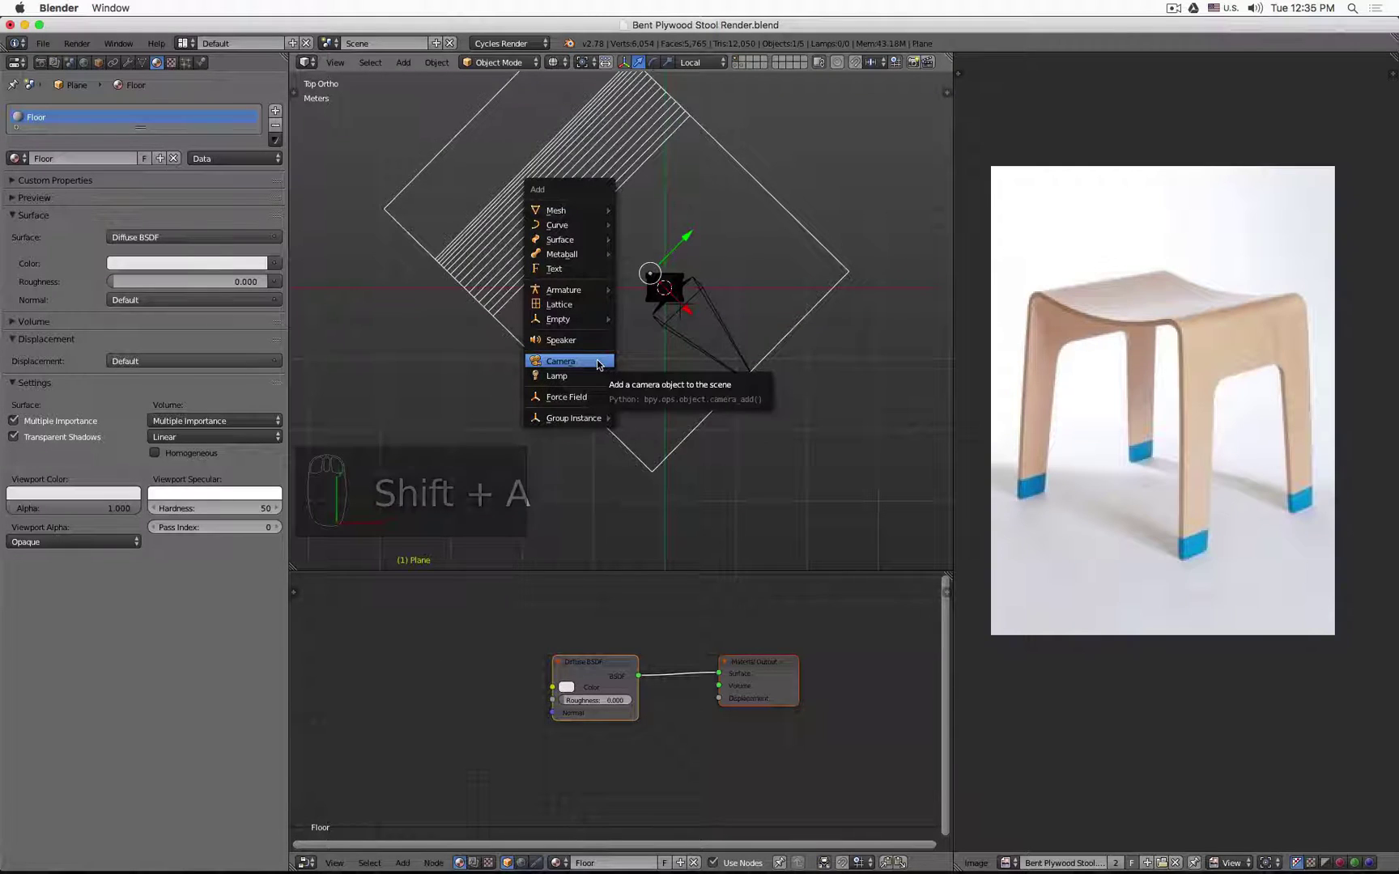
mouse_move(588, 380)
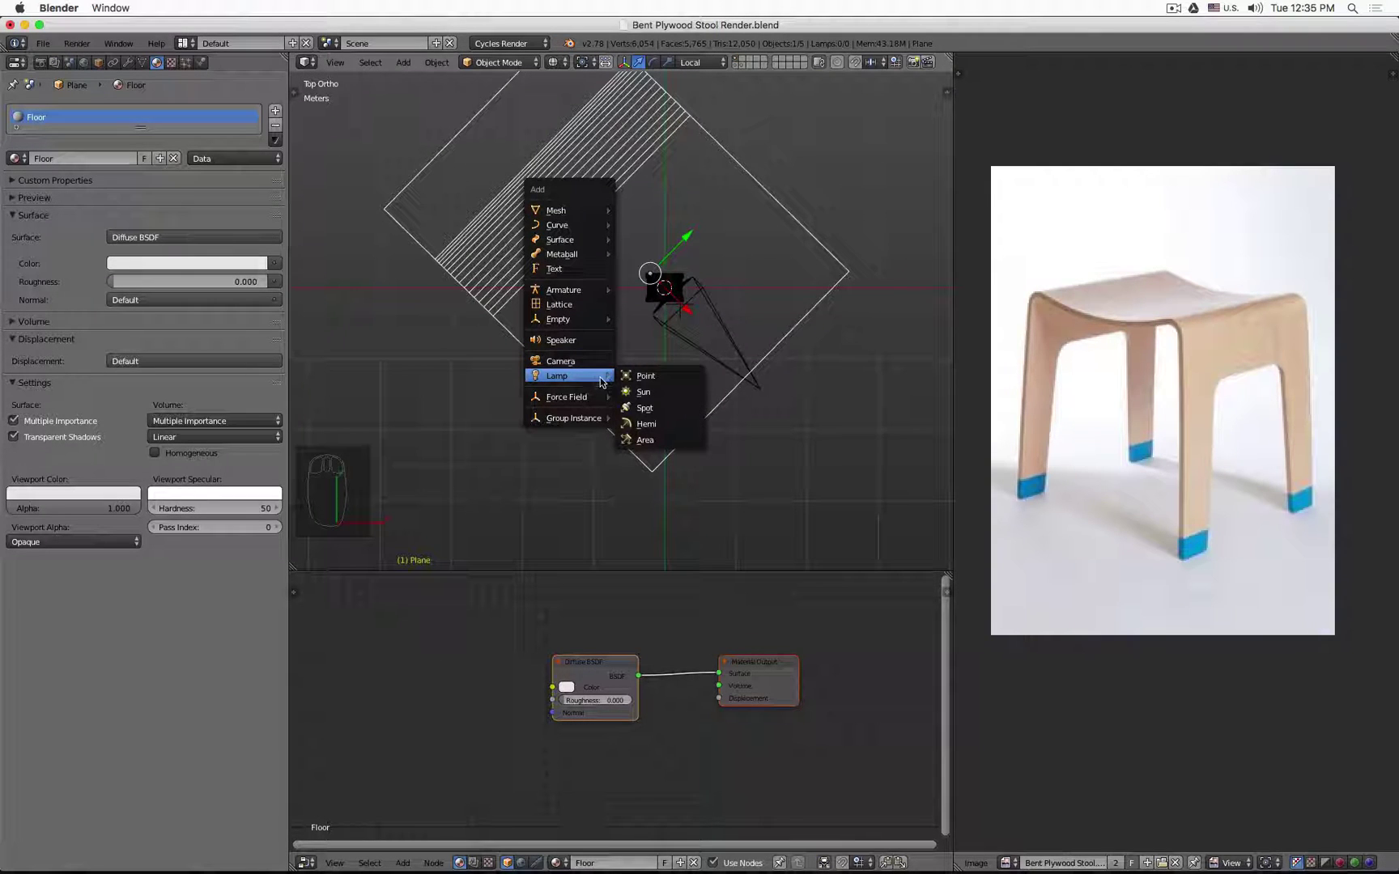
click(670, 439)
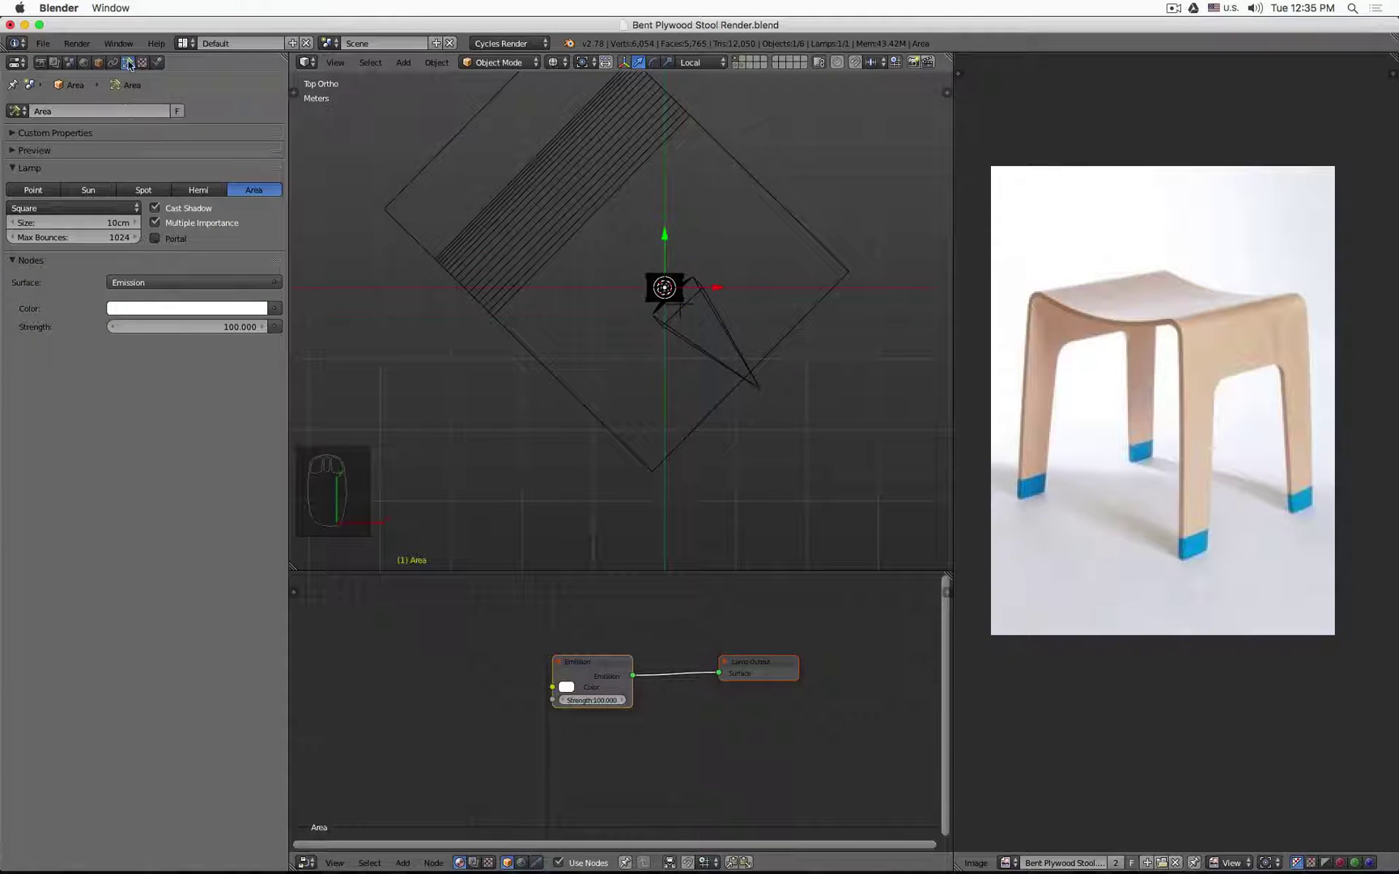
click(83, 225)
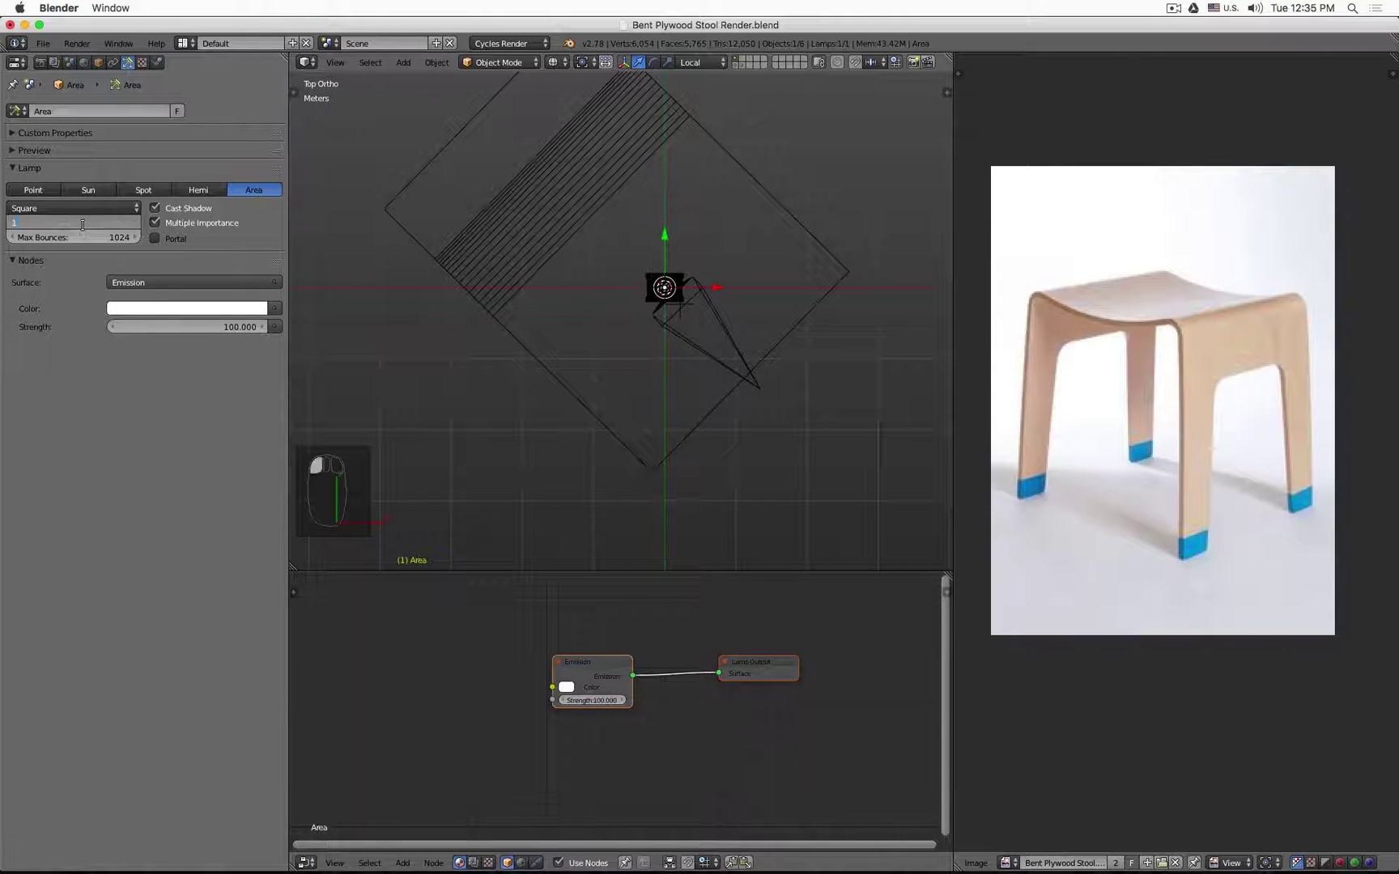
text(1)
key(Return)
Place the area lamp about 2 m from the stool on the negative X side, rotated -90° in front view and raised above seat height.
key(g)
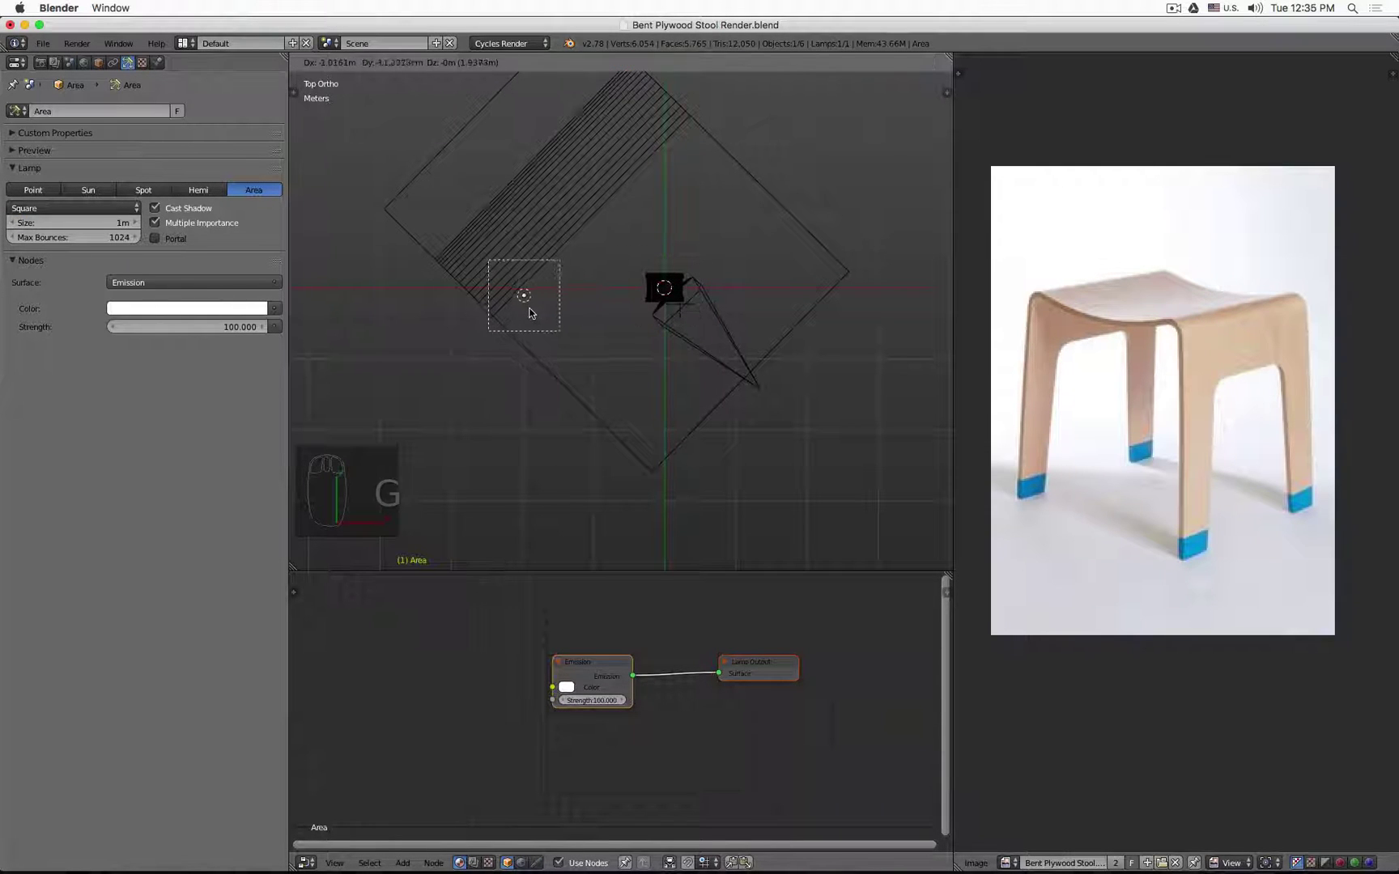
click(526, 302)
key(KP_1)
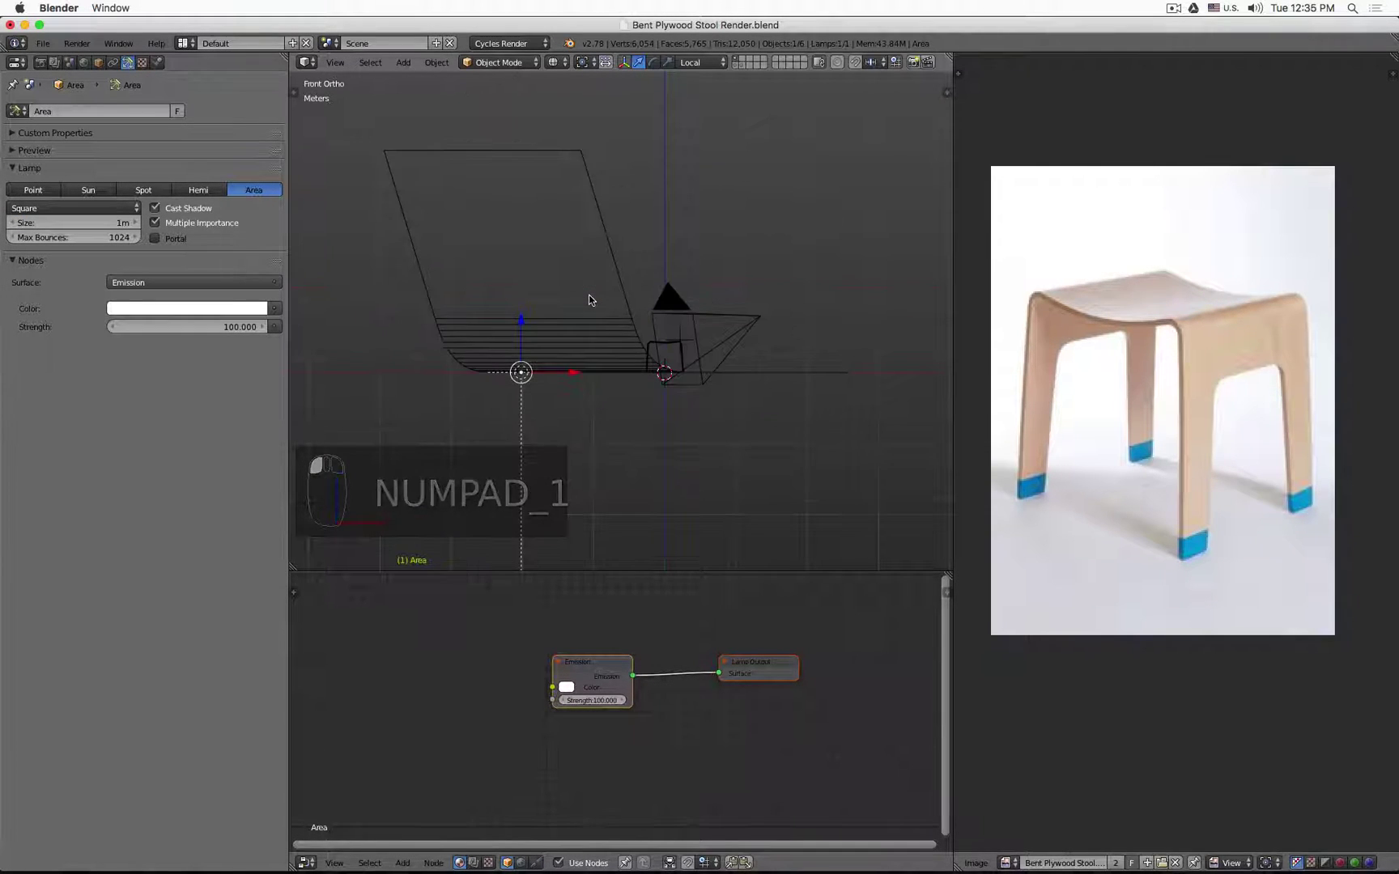
text(r90-)
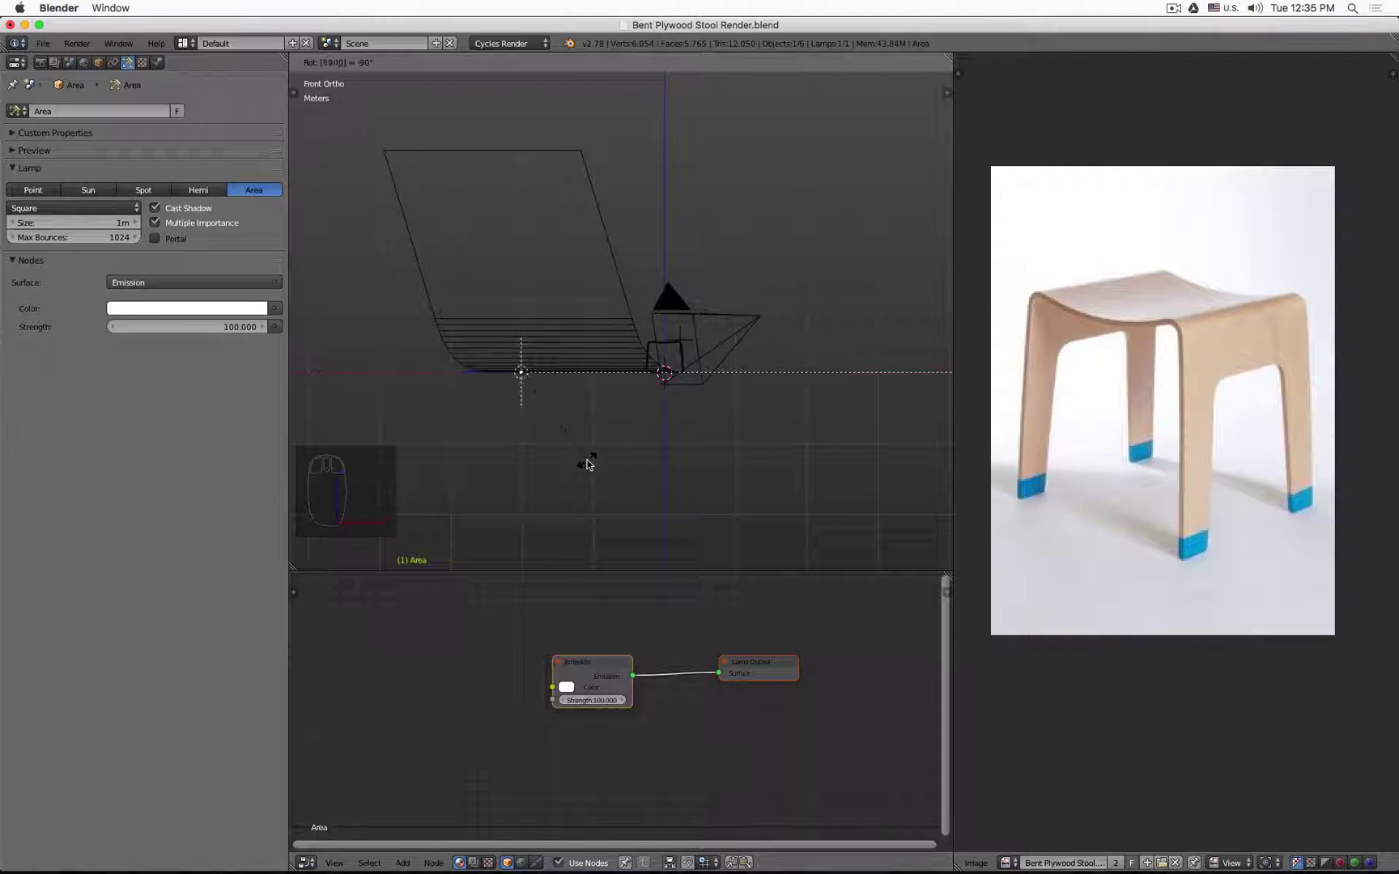
key(Return)
key(g)
click(568, 399)
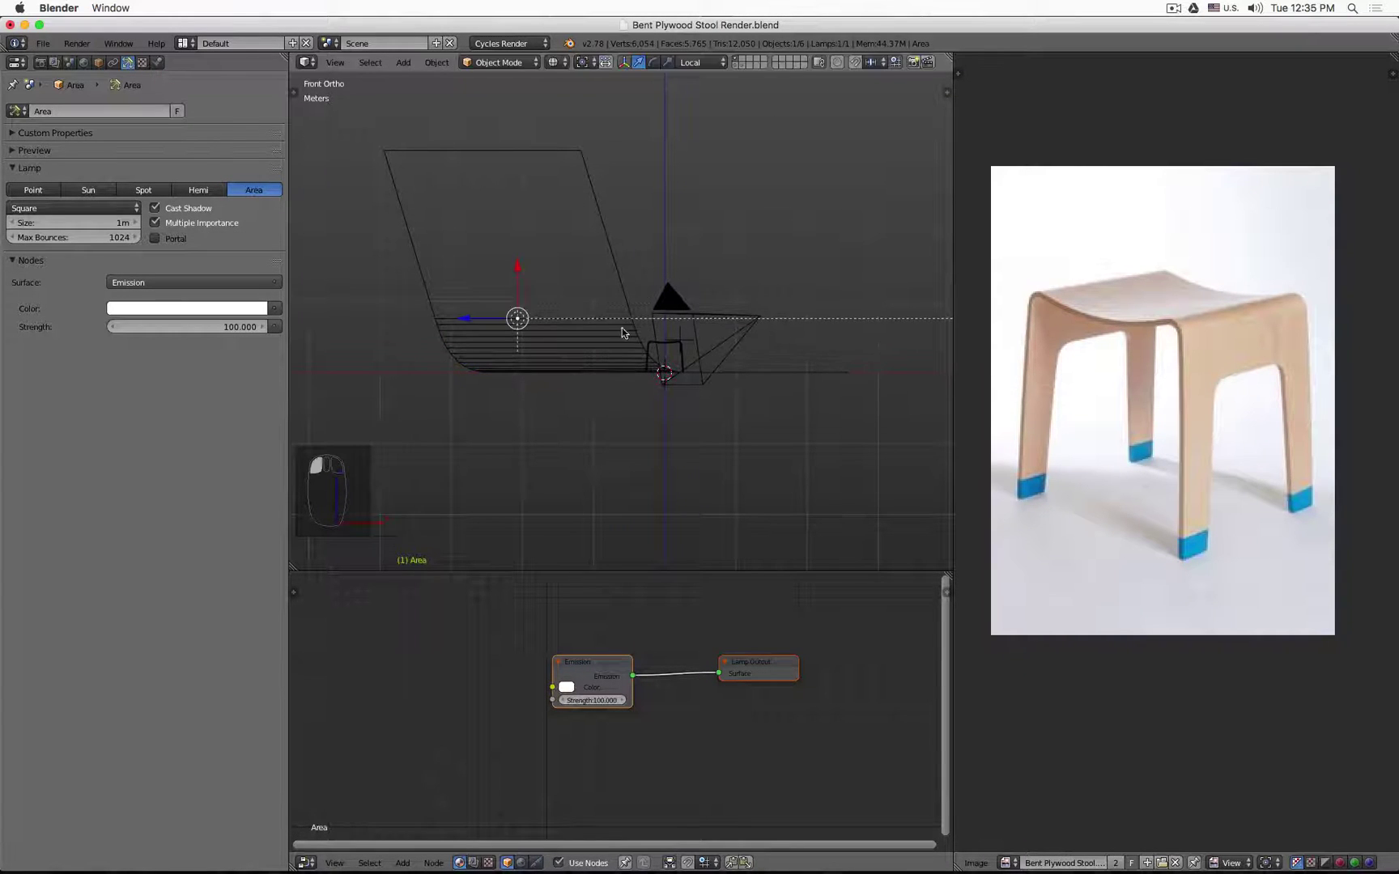
Aim the area lamp at the stool by tilting it slightly downward in front view and turning it about -4° in top view.
key(r)
click(672, 338)
key(KP_7)
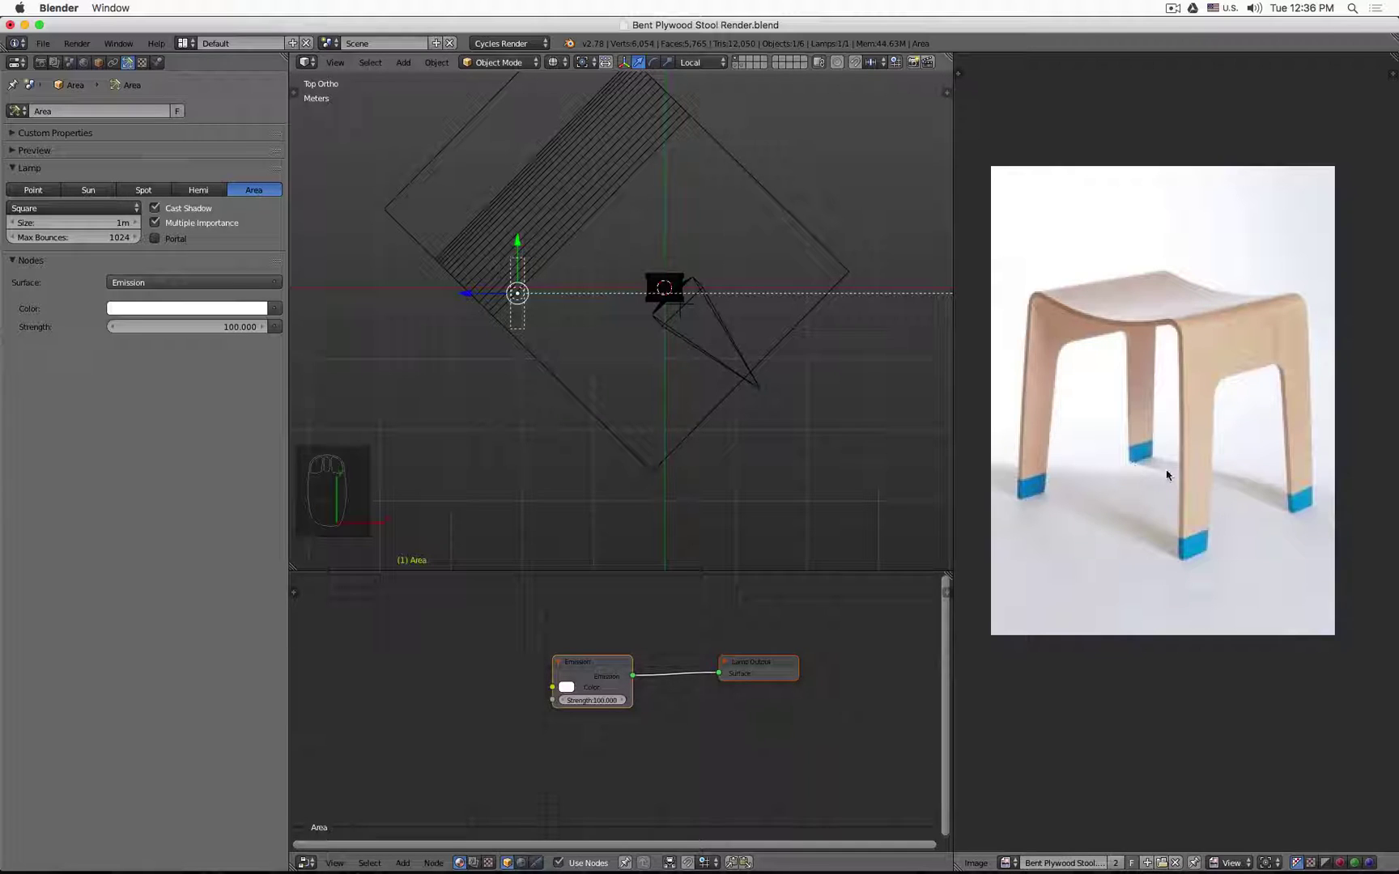
key(r)
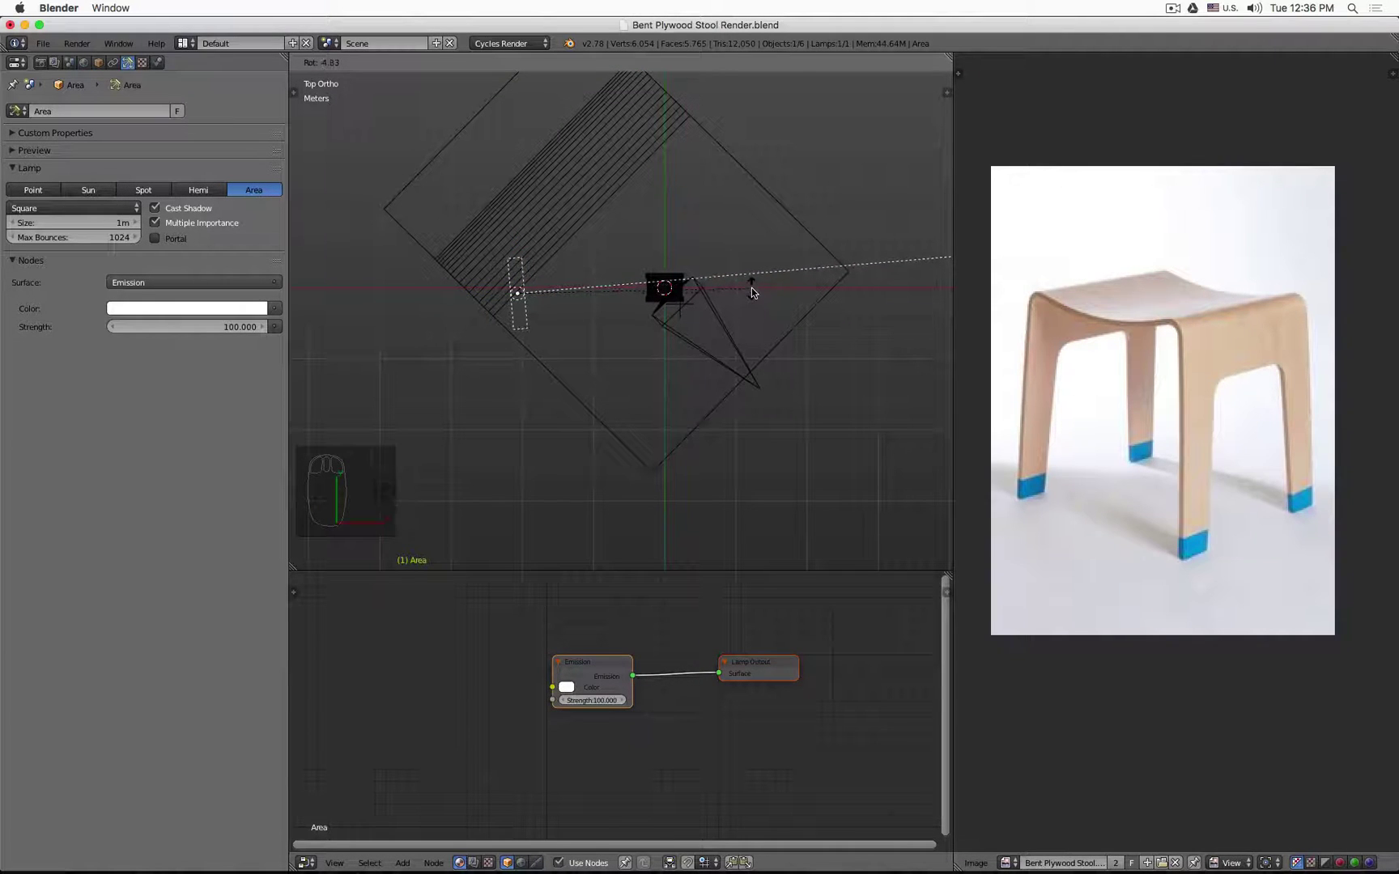
click(751, 288)
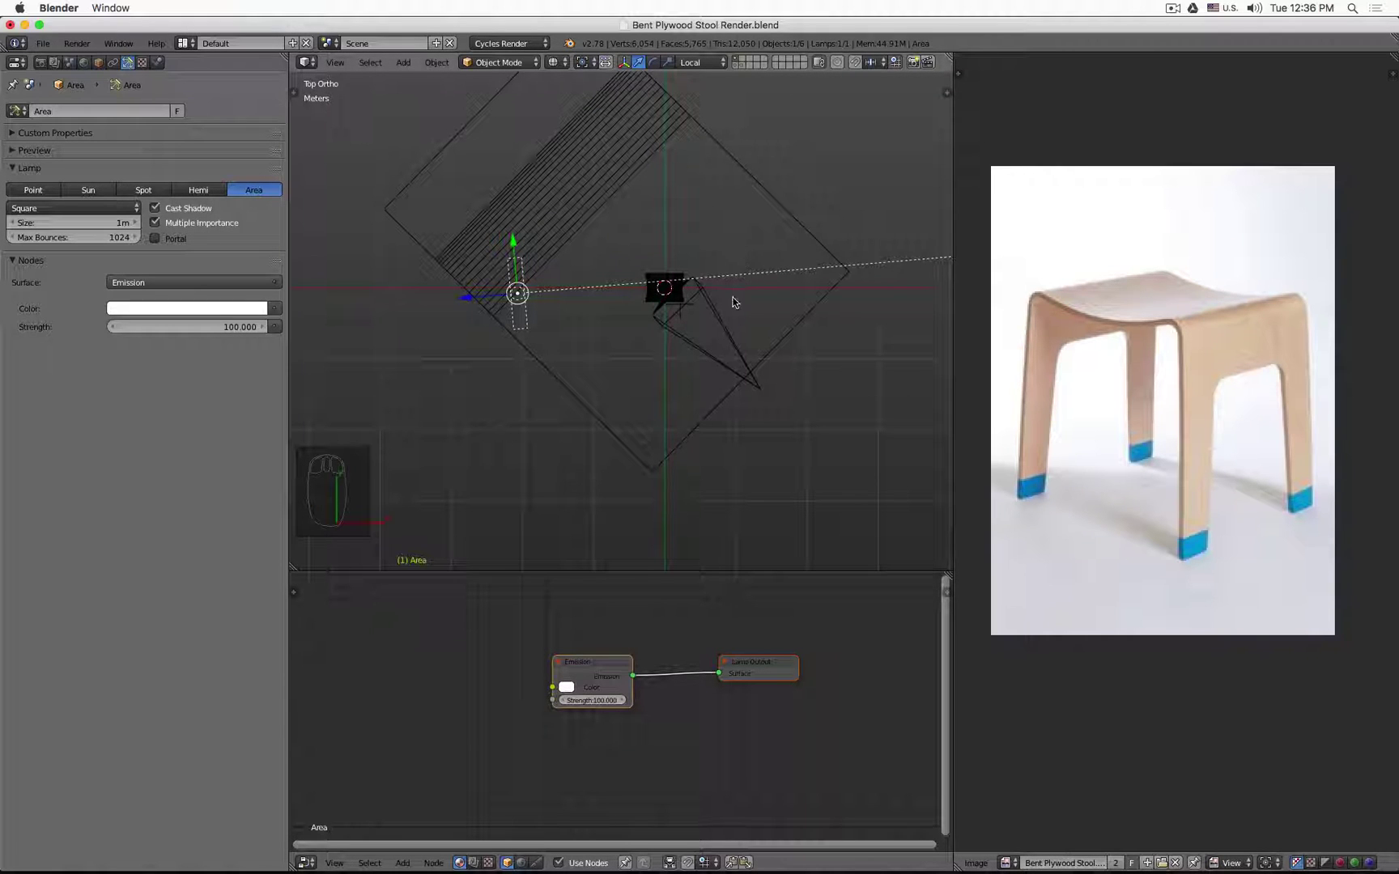
key(Right)
Set a render border tightly around the stool in camera view and return to solid shading.
key(KP_0)
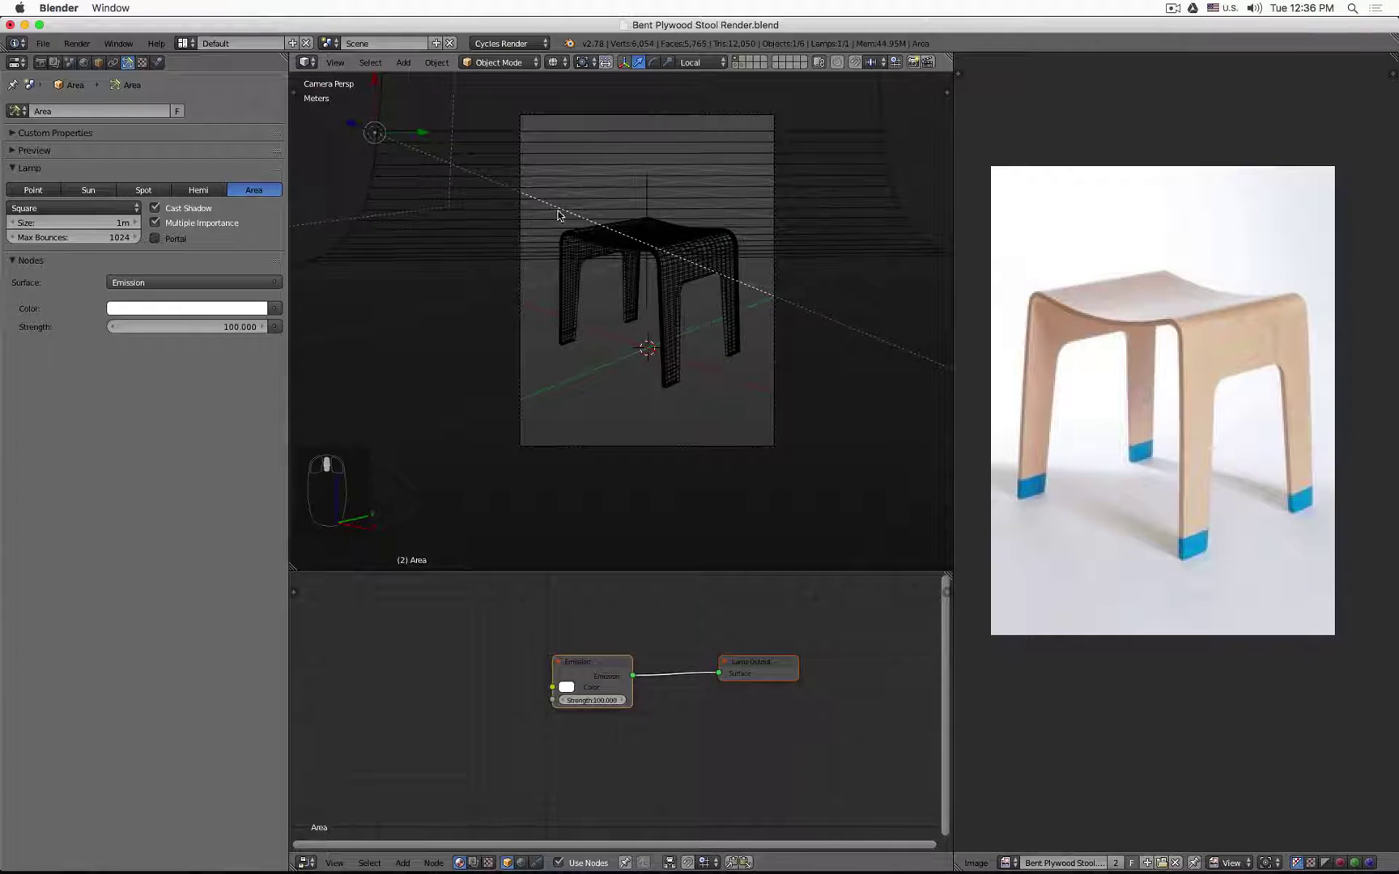
key(shift+b)
drag(536, 166, 762, 413)
scroll(705, 327, up, 1)
key(z)
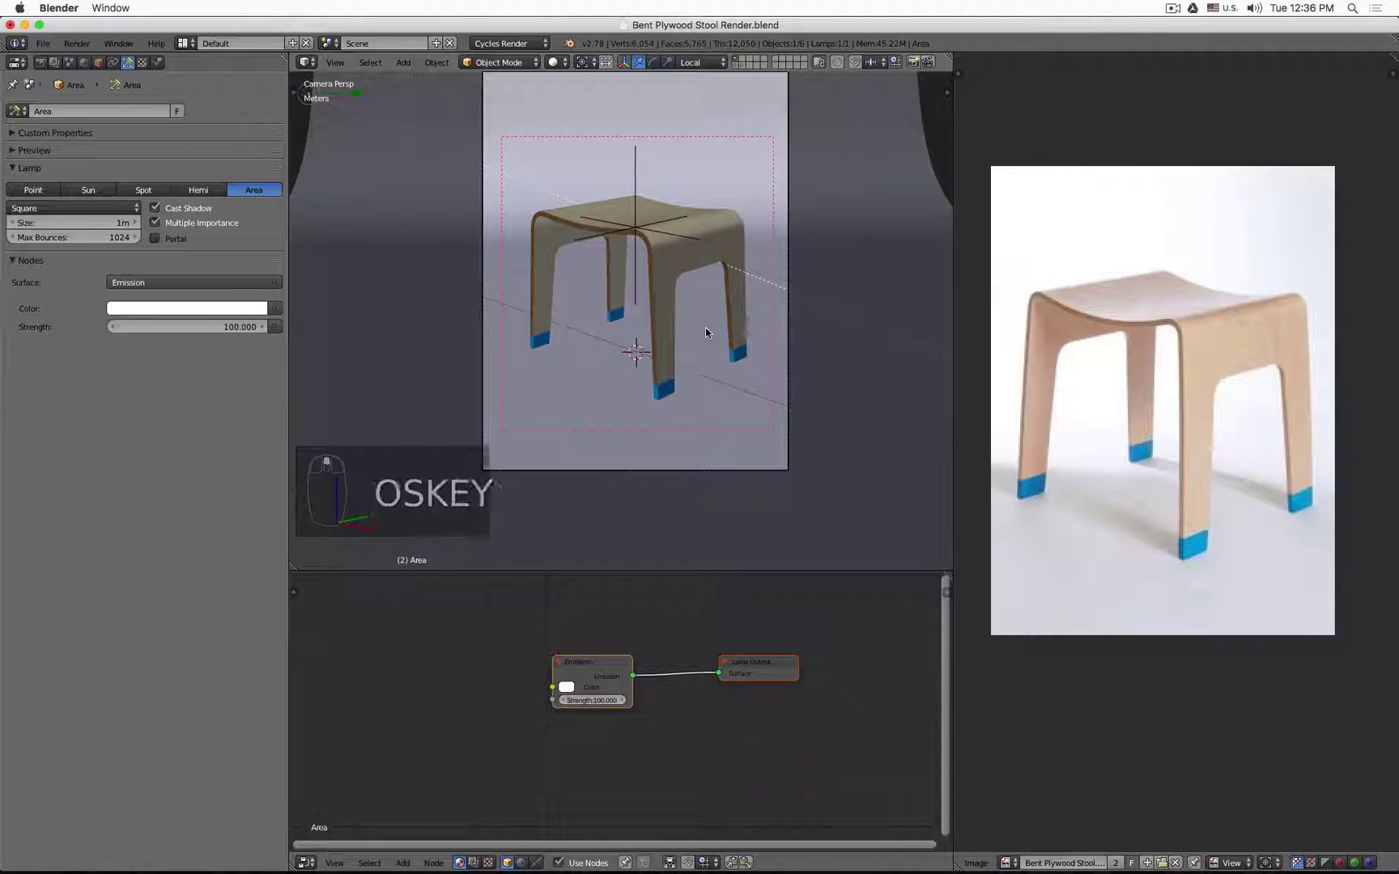
Save the file and preview the lit stool in rendered shading.
key(super+s)
click(705, 327)
key(shift+z)
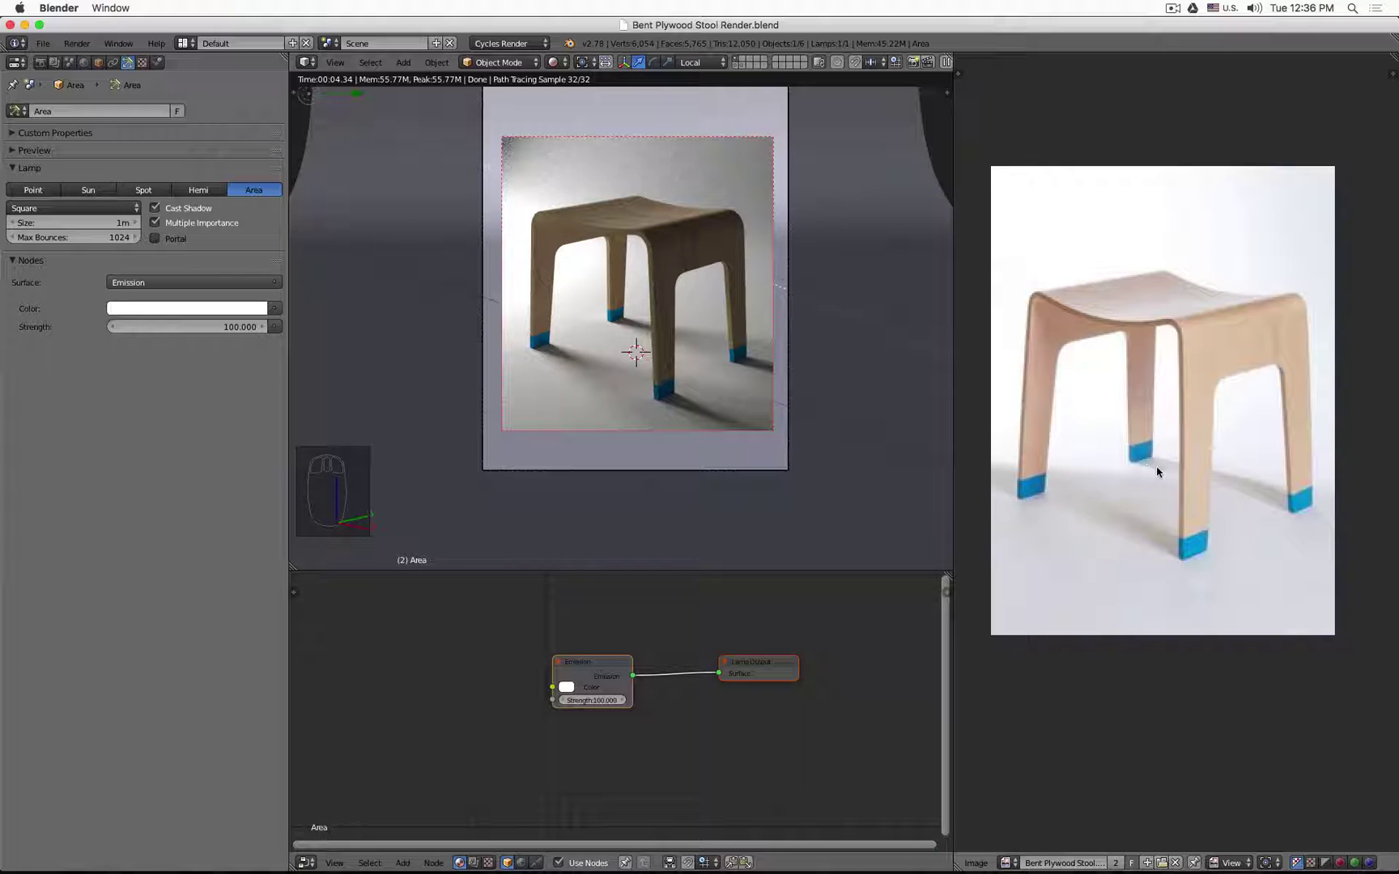
Try an area lamp size of 50 cm to sharpen the stool's shadows.
click(90, 222)
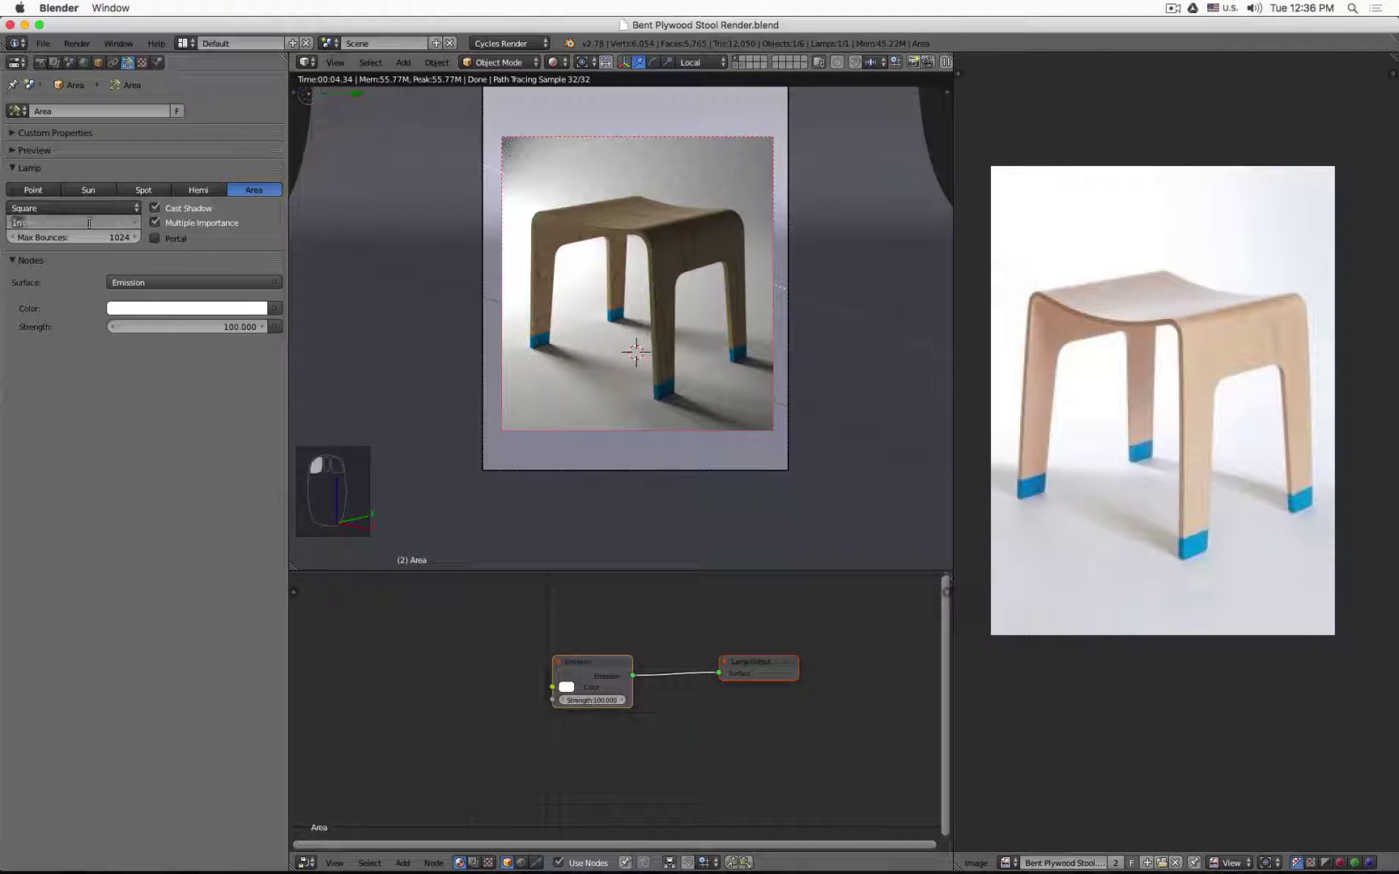
text(.5)
key(Return)
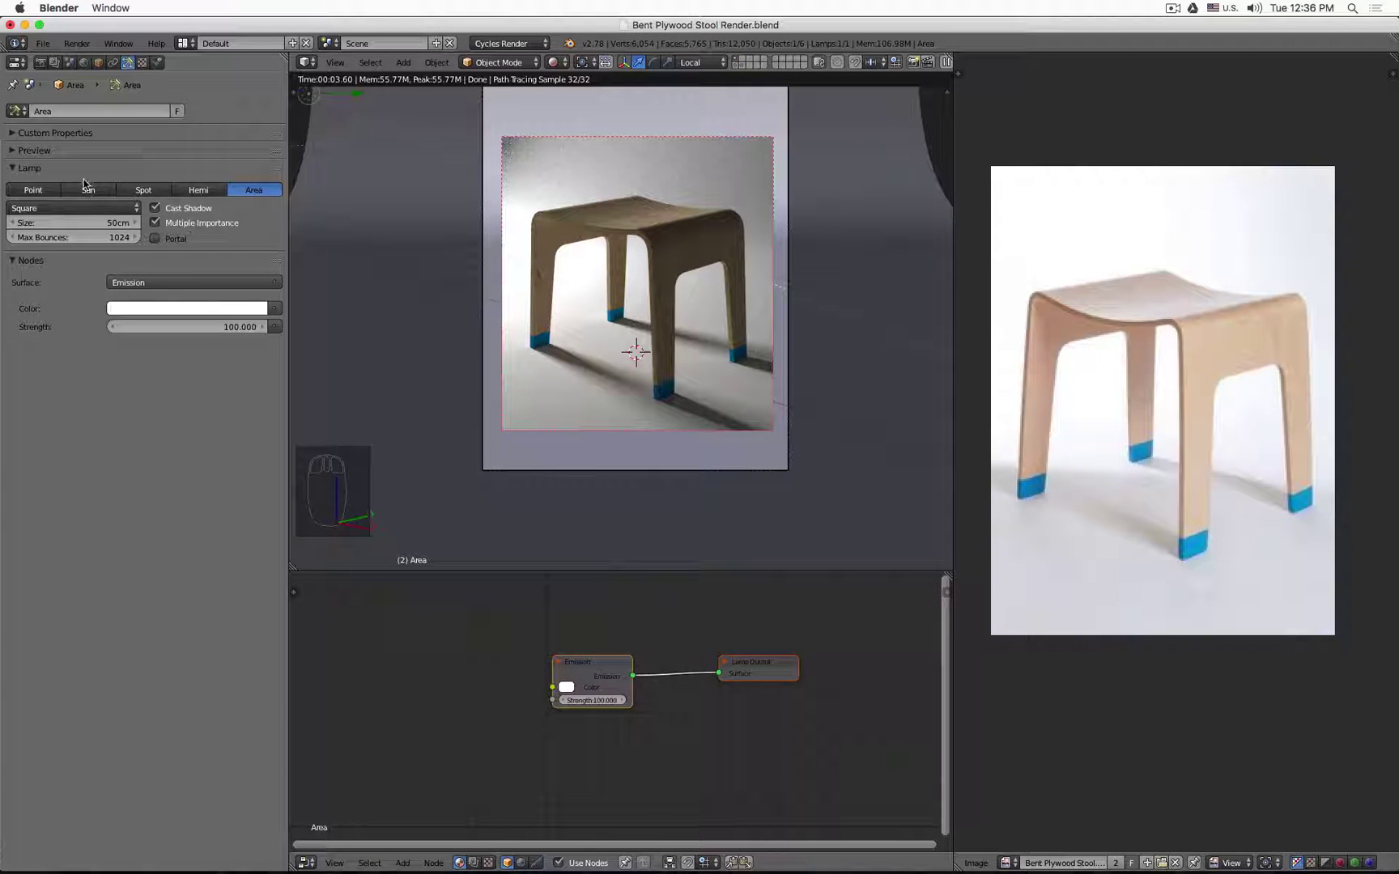
Set the area lamp's size to 25 cm for harder shadows.
click(74, 223)
text(2)
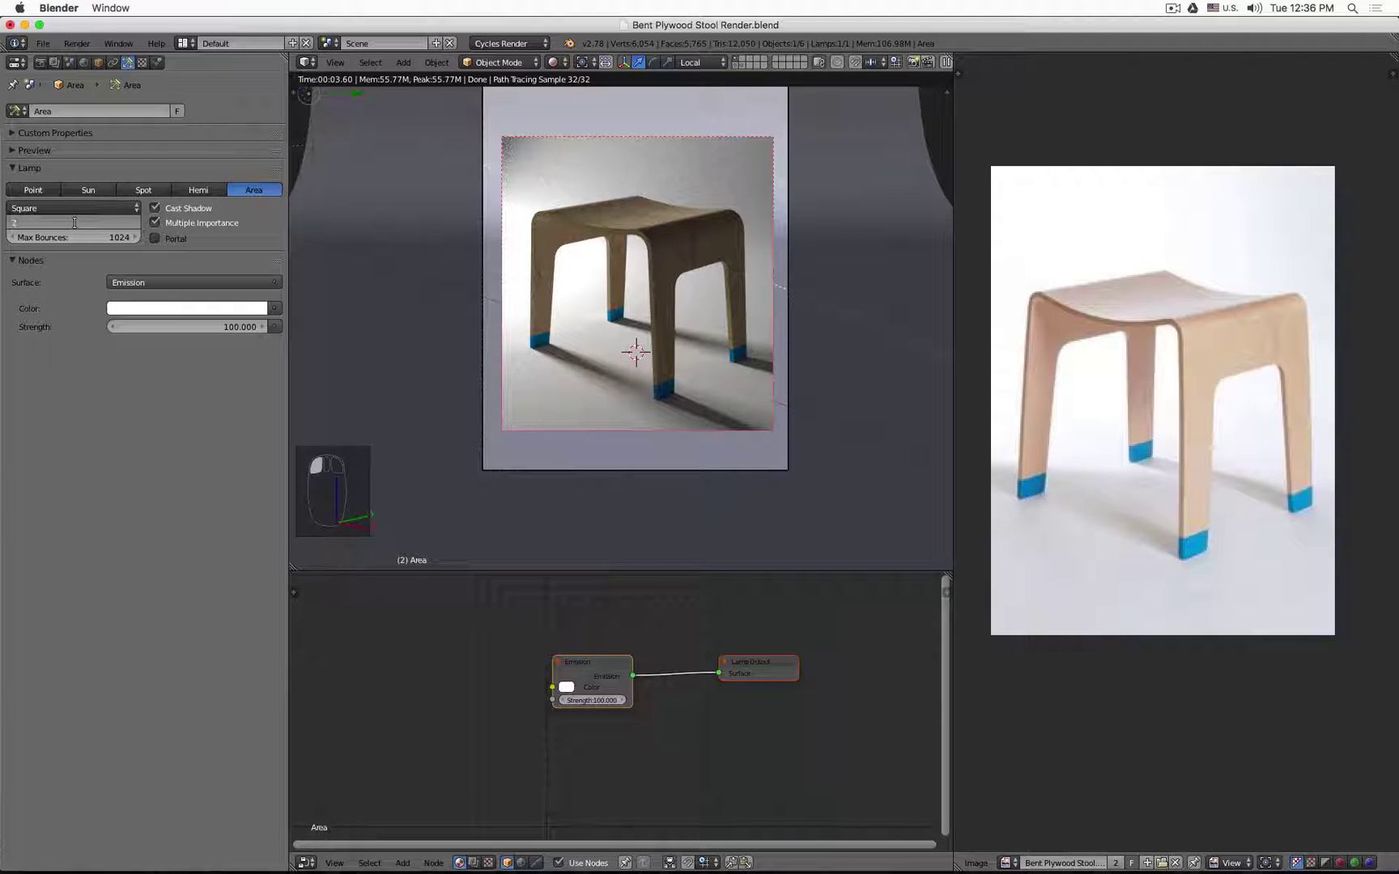
text(5)
key(Return)
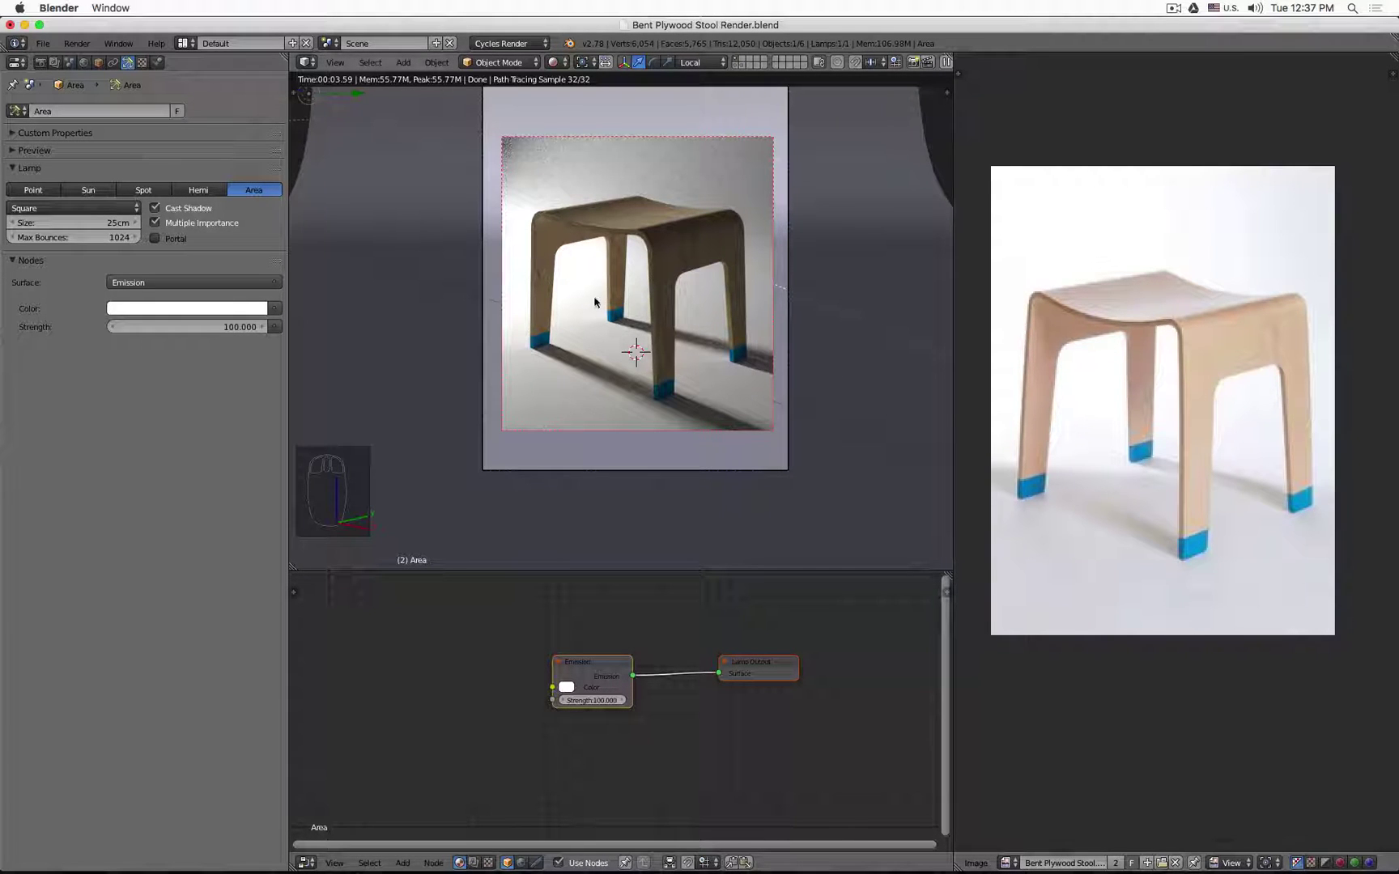
Add a second area lamp at the scene centre in wireframe top view and set its size to 1 m.
key(z)
key(z)
scroll(596, 303, down, 3)
key(KP_7)
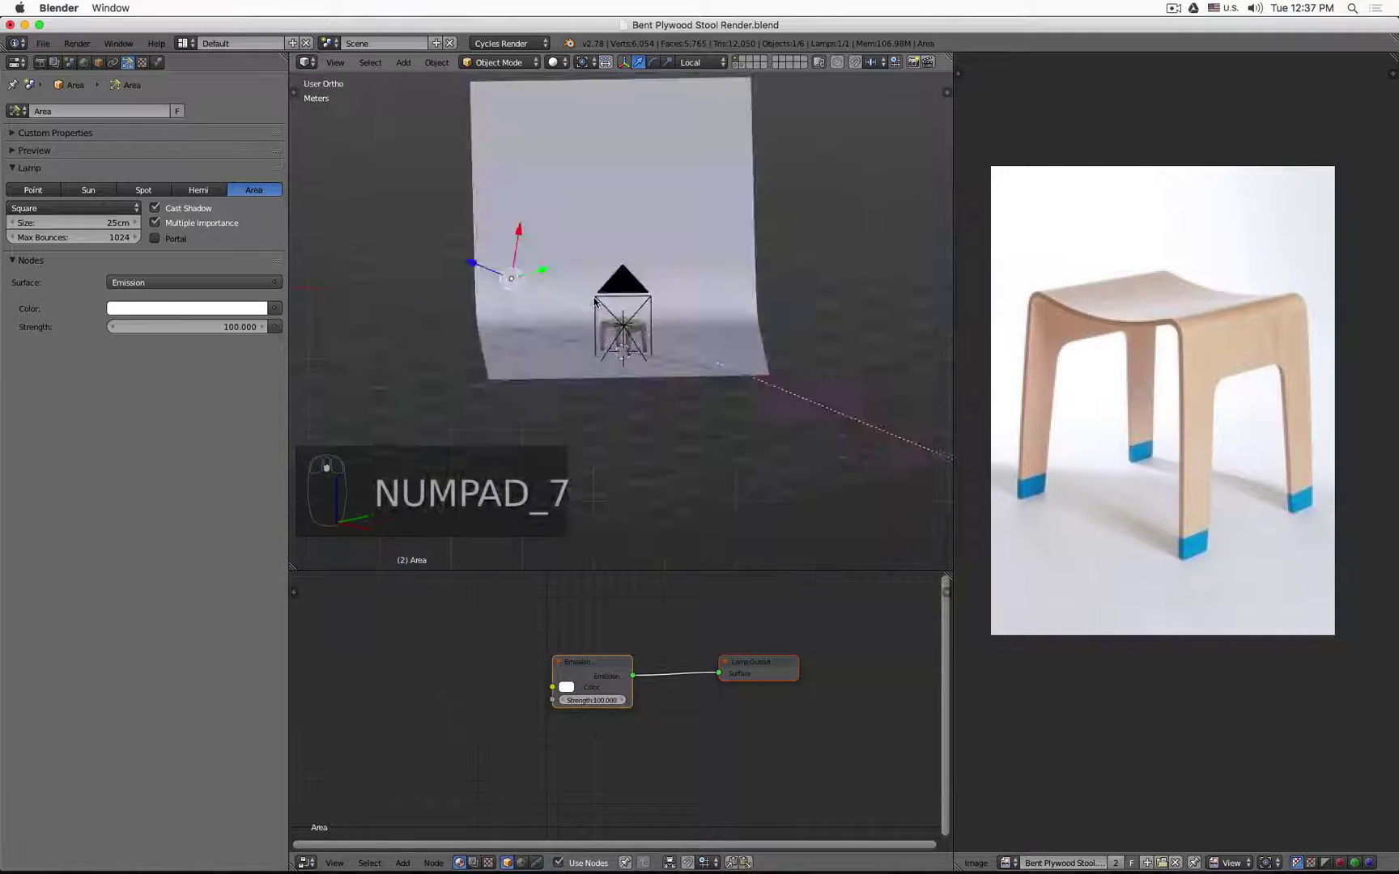
key(z)
key(shift+a)
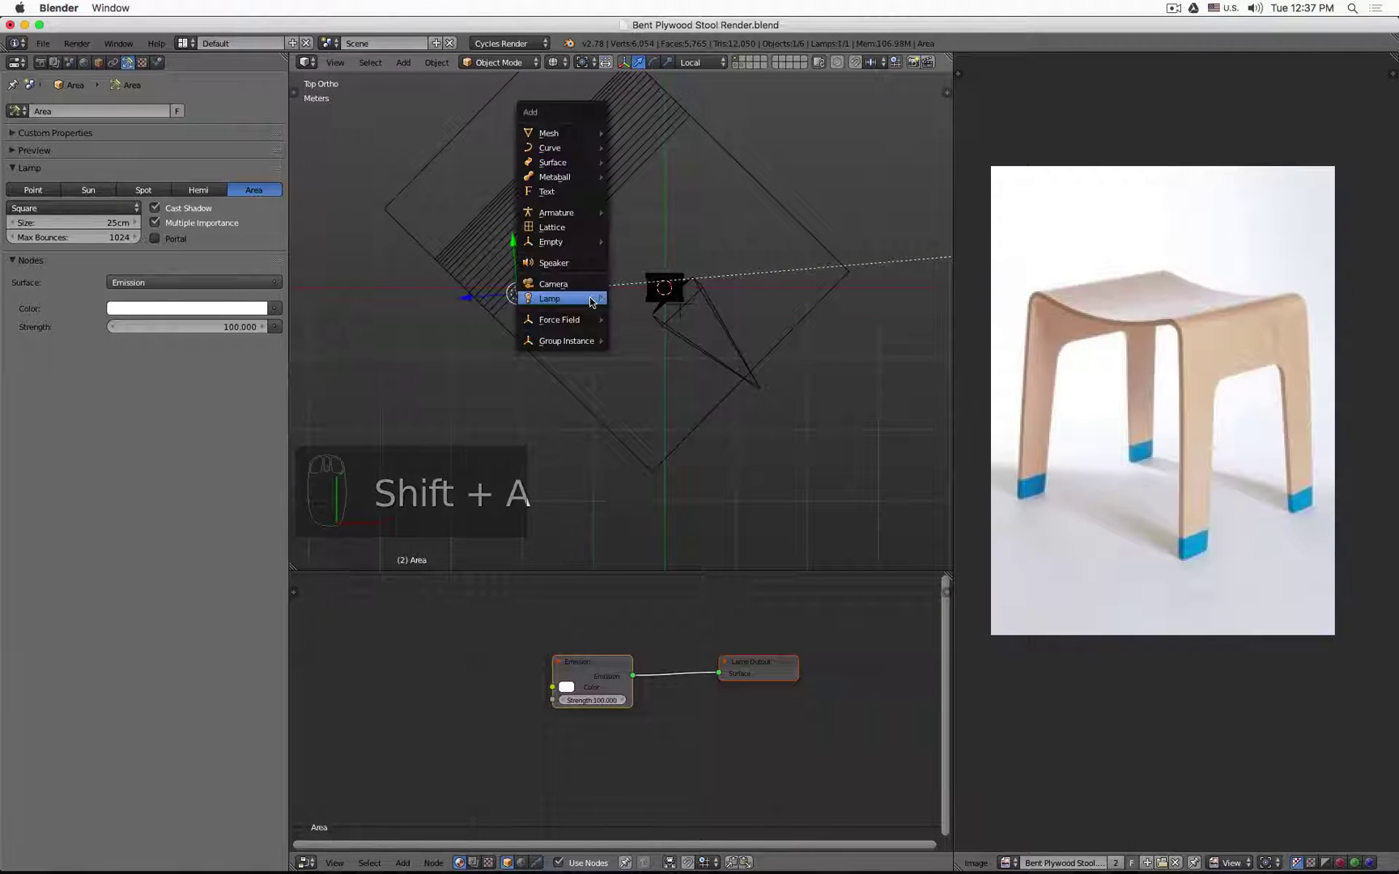
mouse_move(591, 302)
click(671, 367)
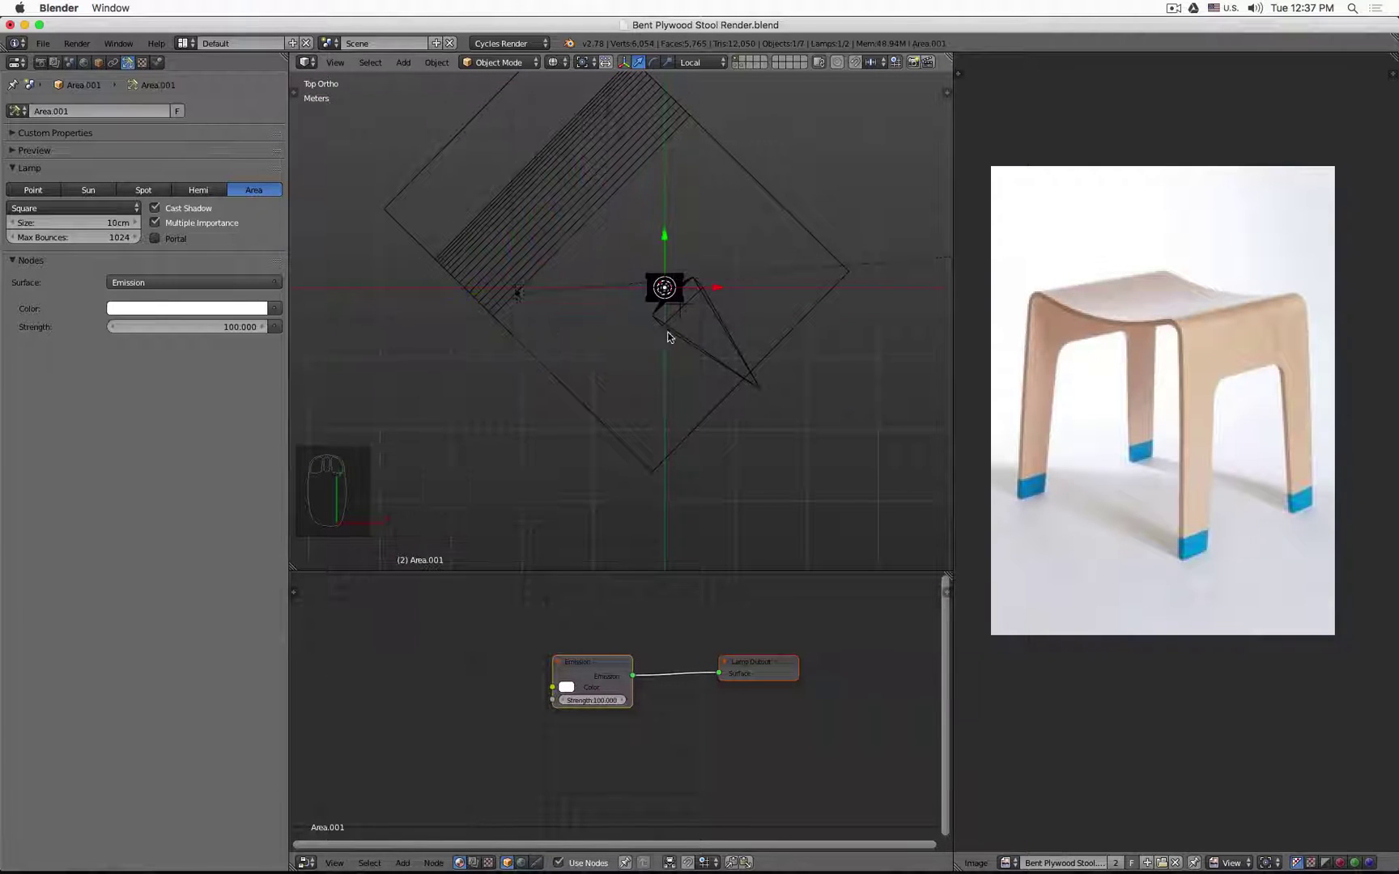
click(85, 223)
text(1m)
key(Return)
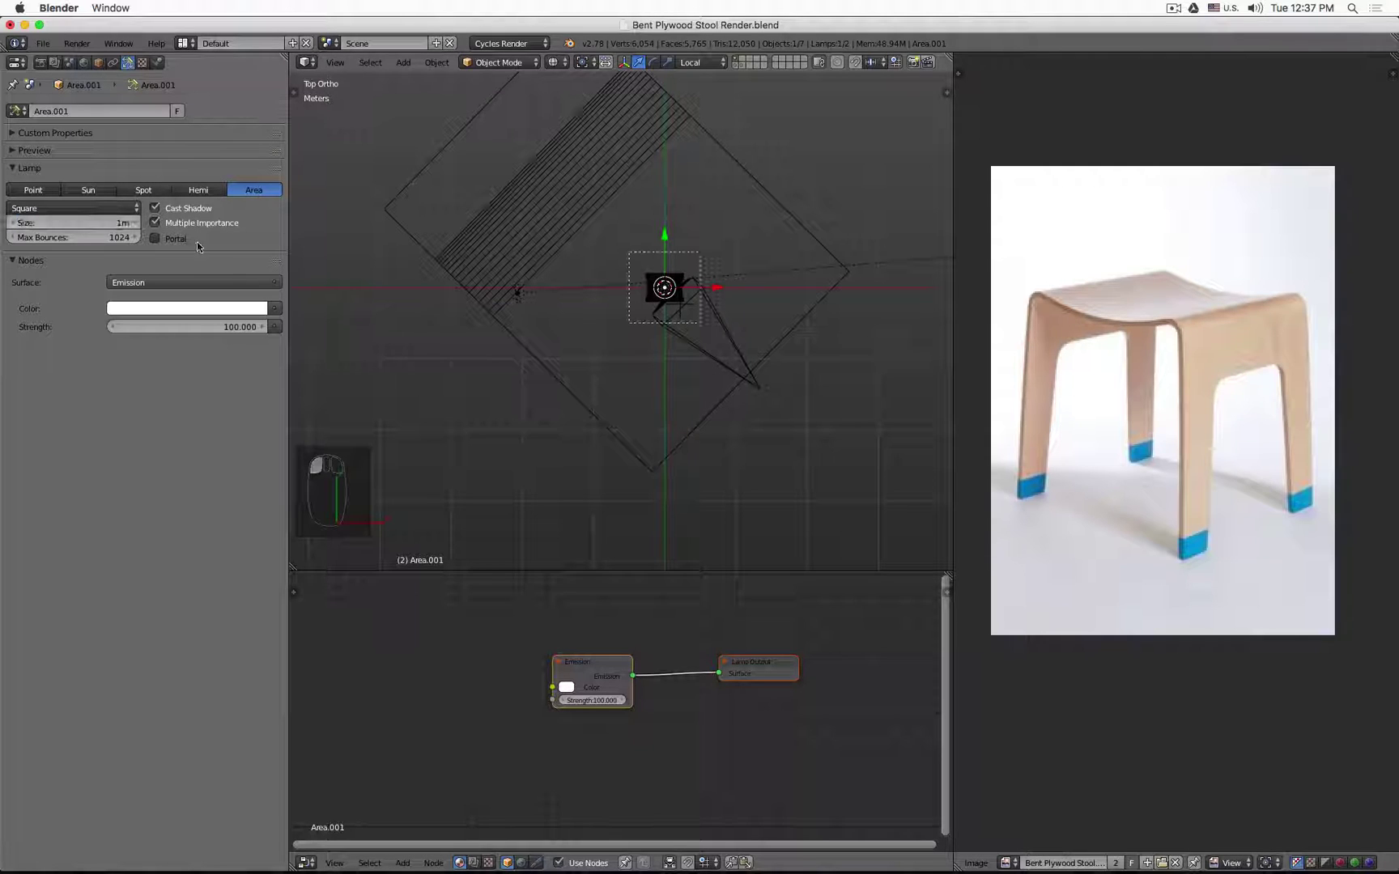
Move the second area lamp to the stool's positive X side, rotate it to face the stool, and raise it to about seat height.
drag(717, 287, 840, 301)
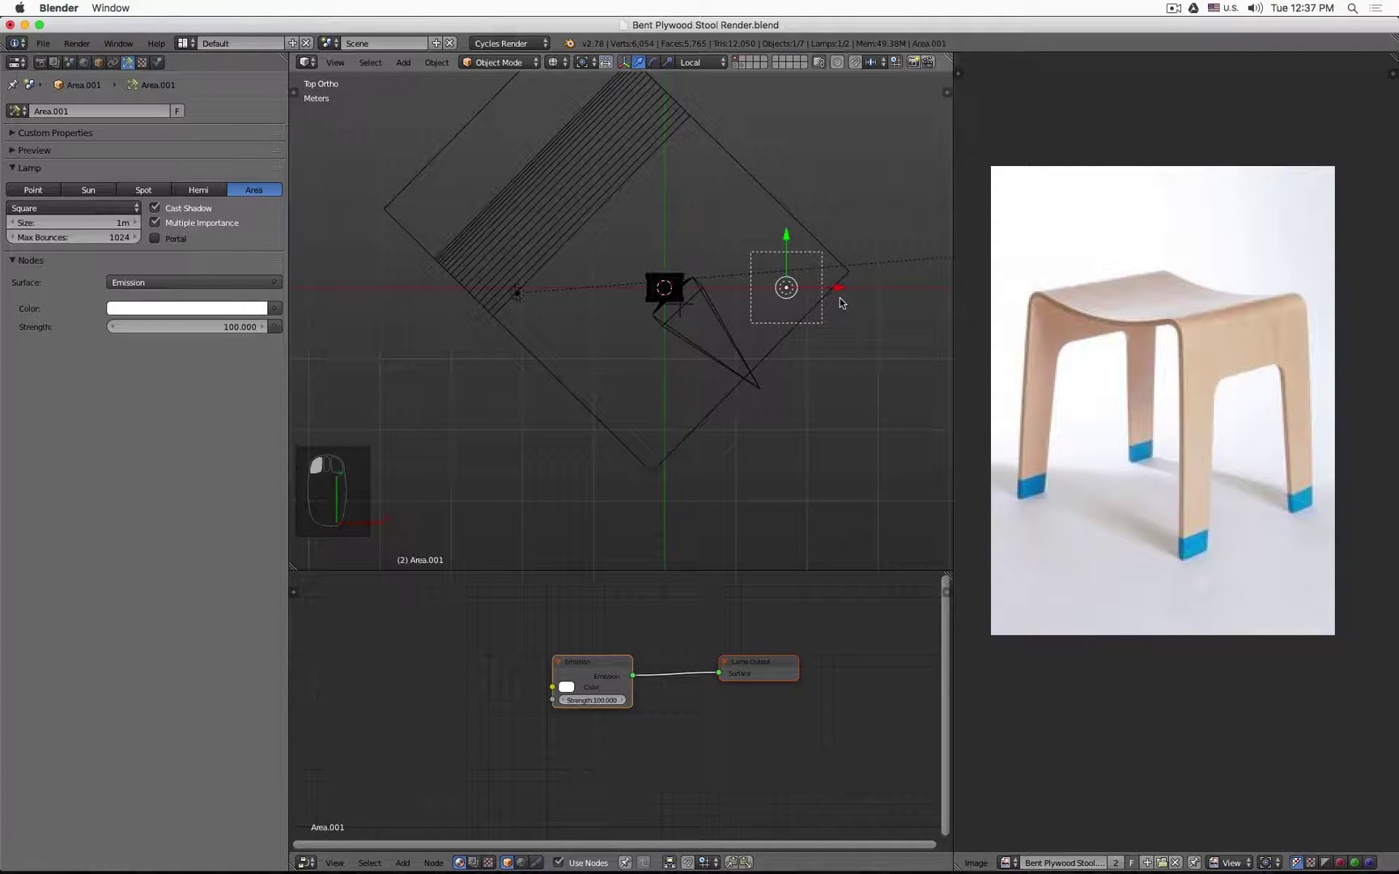
key(KP_1)
key(r)
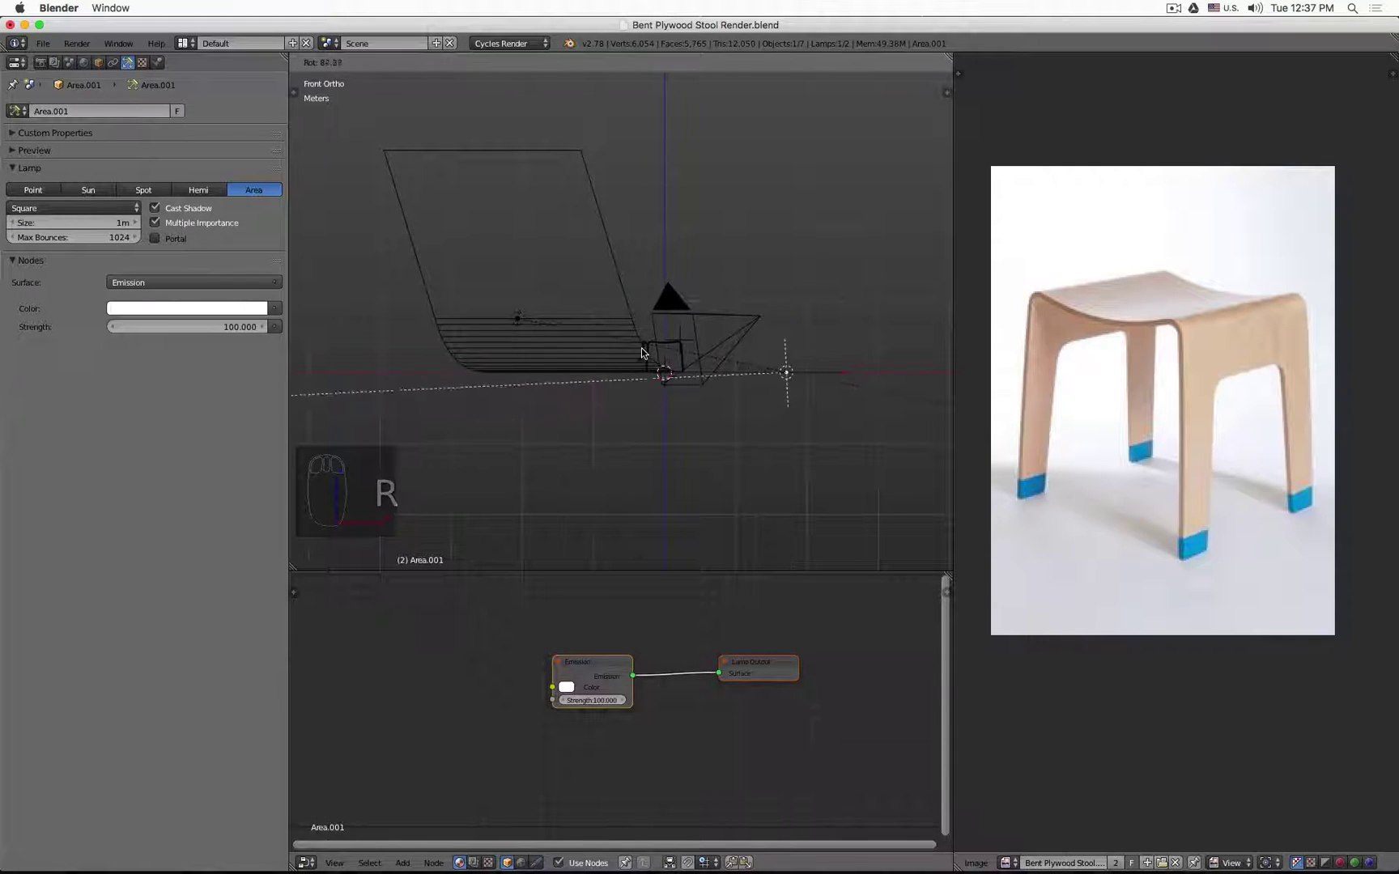
click(646, 359)
key(g)
click(812, 339)
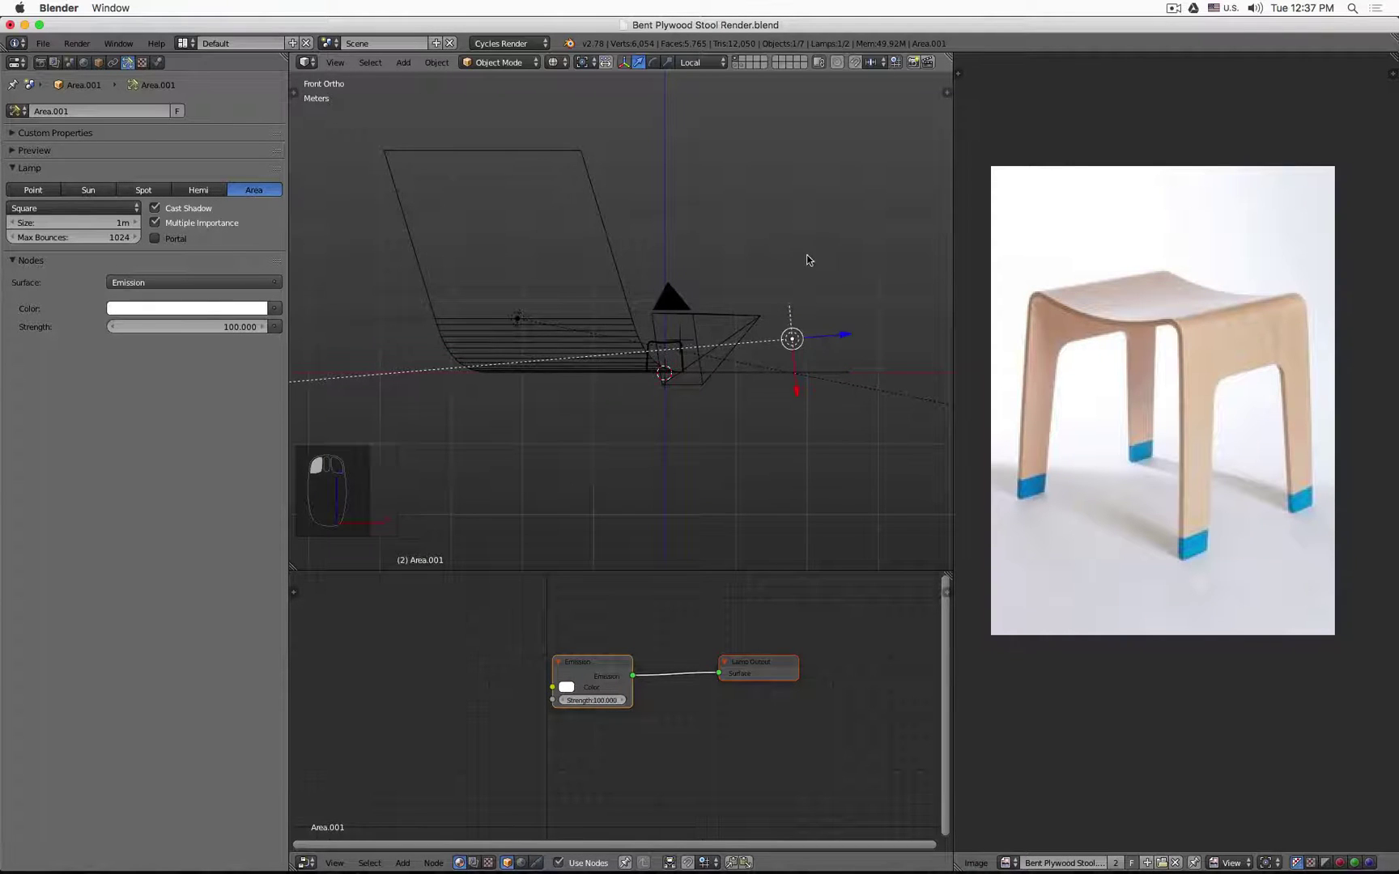
middle_drag(807, 259, 699, 365)
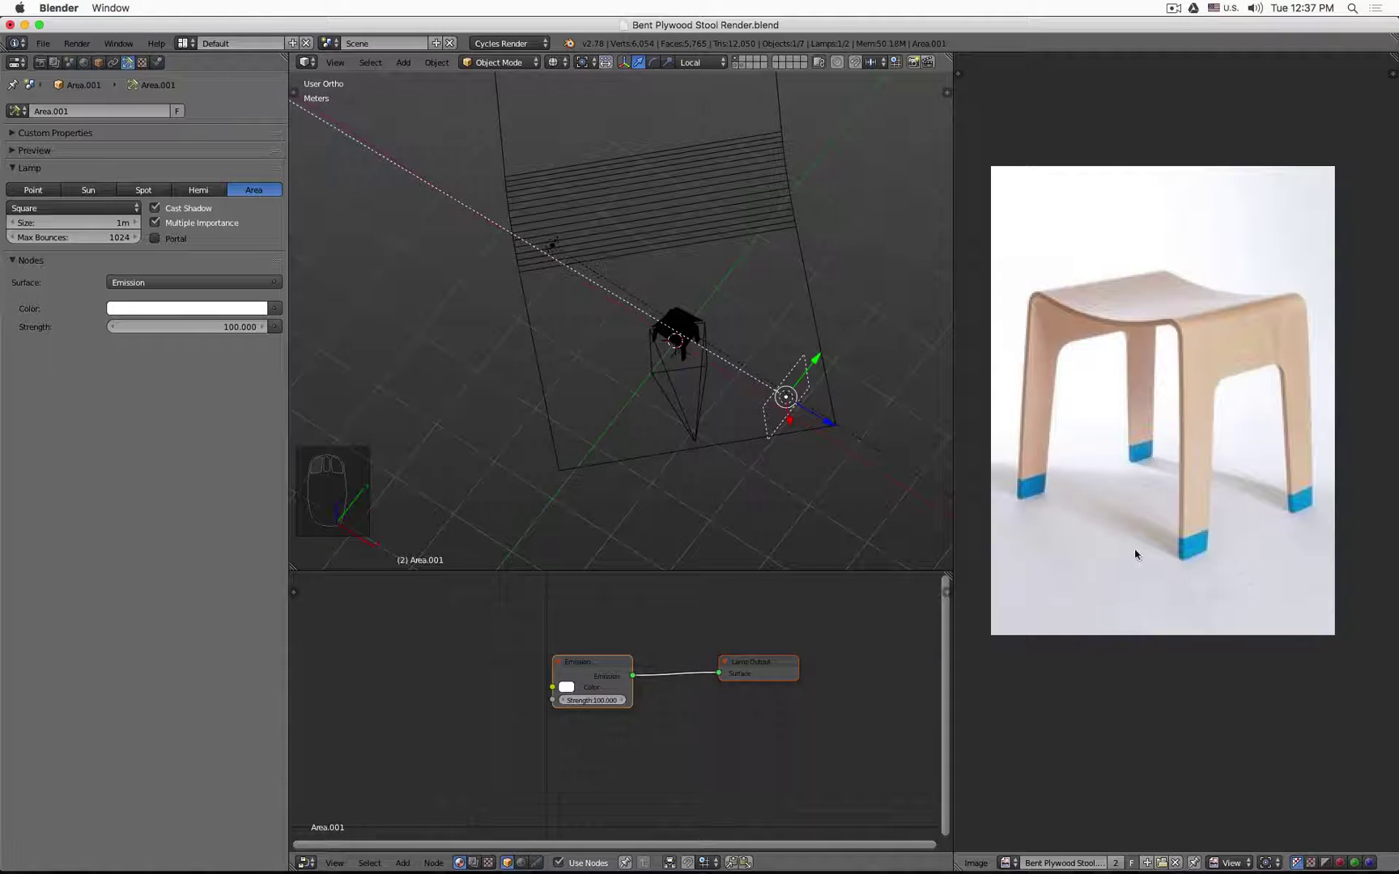
Preview the camera view in rendered shading and set the second area lamp's strength to 50.
scroll(715, 433, up, 4)
key(KP_0)
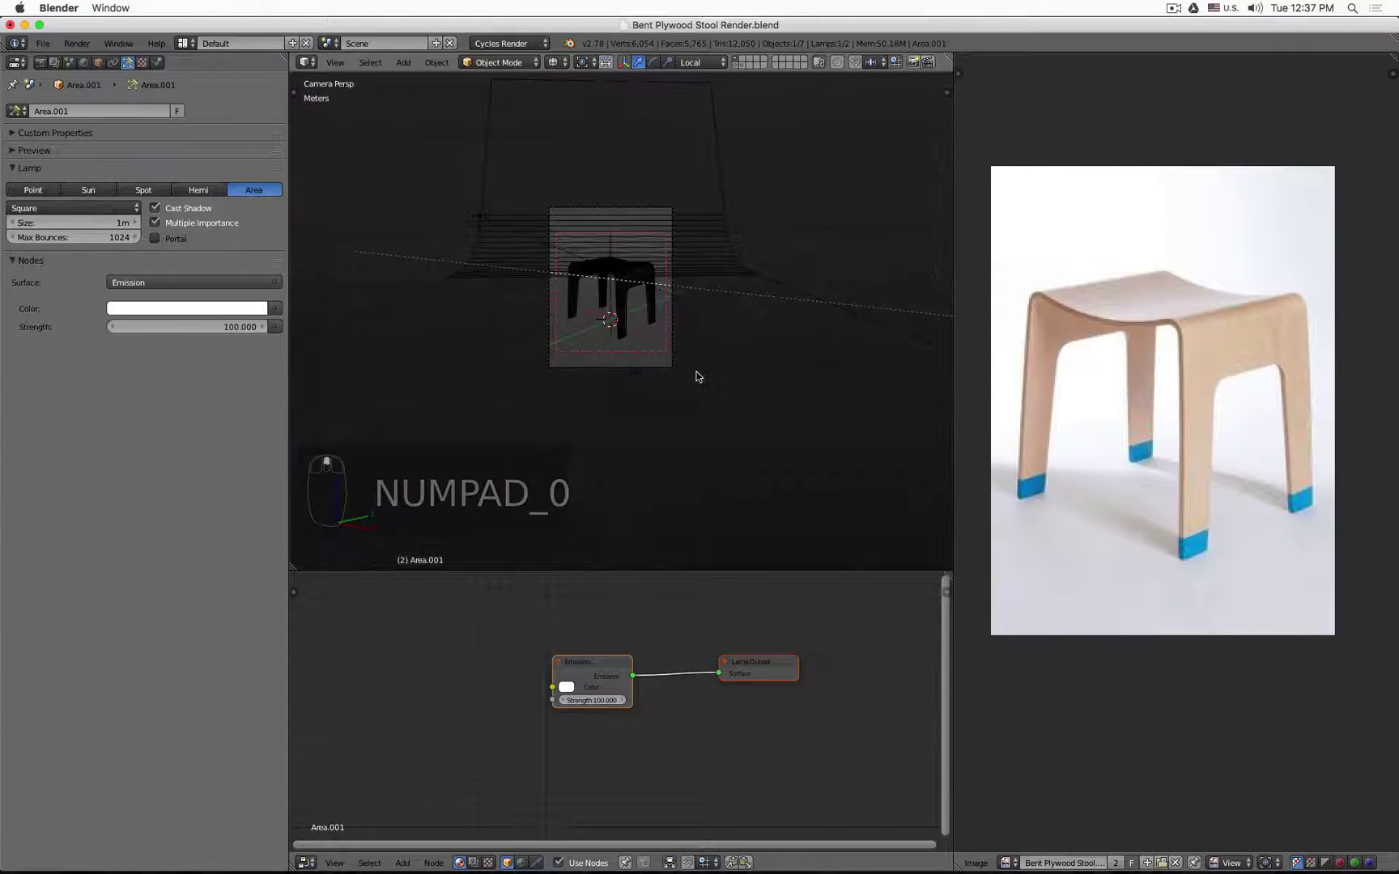
key(shift+z)
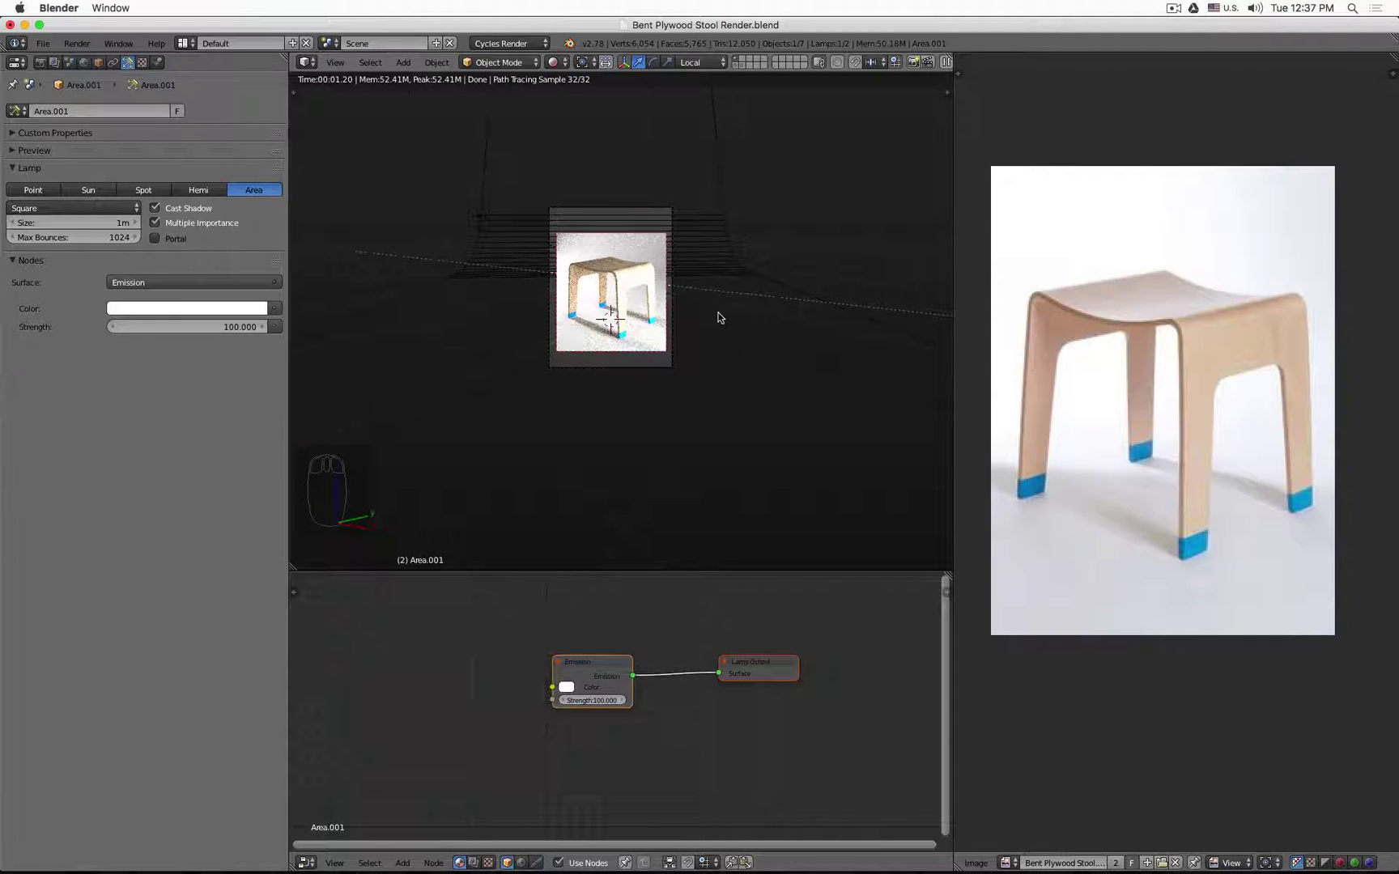
click(210, 325)
text(50)
key(Return)
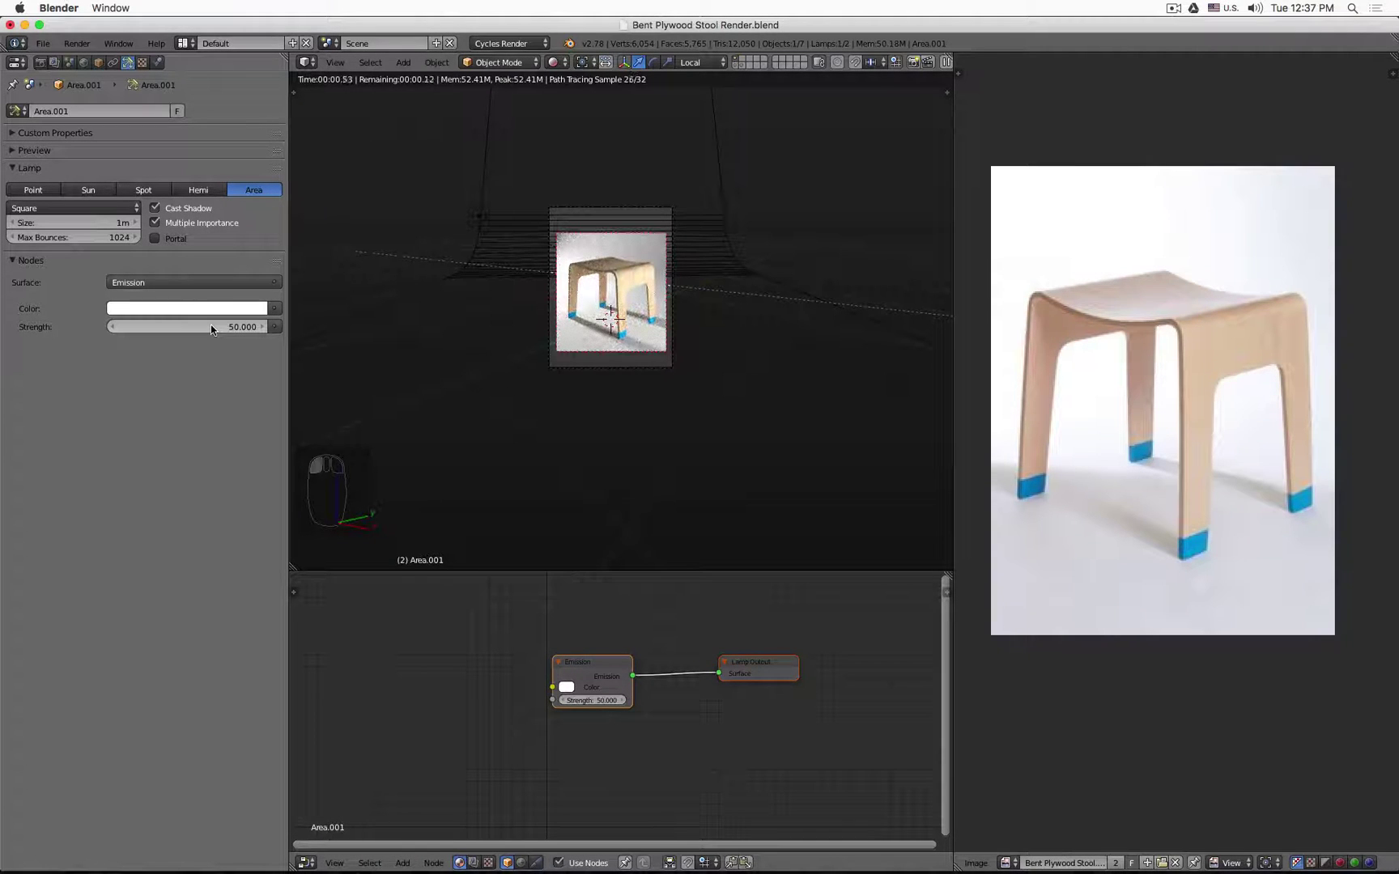
Set the second area lamp's strength to 25.
click(211, 325)
text(2)
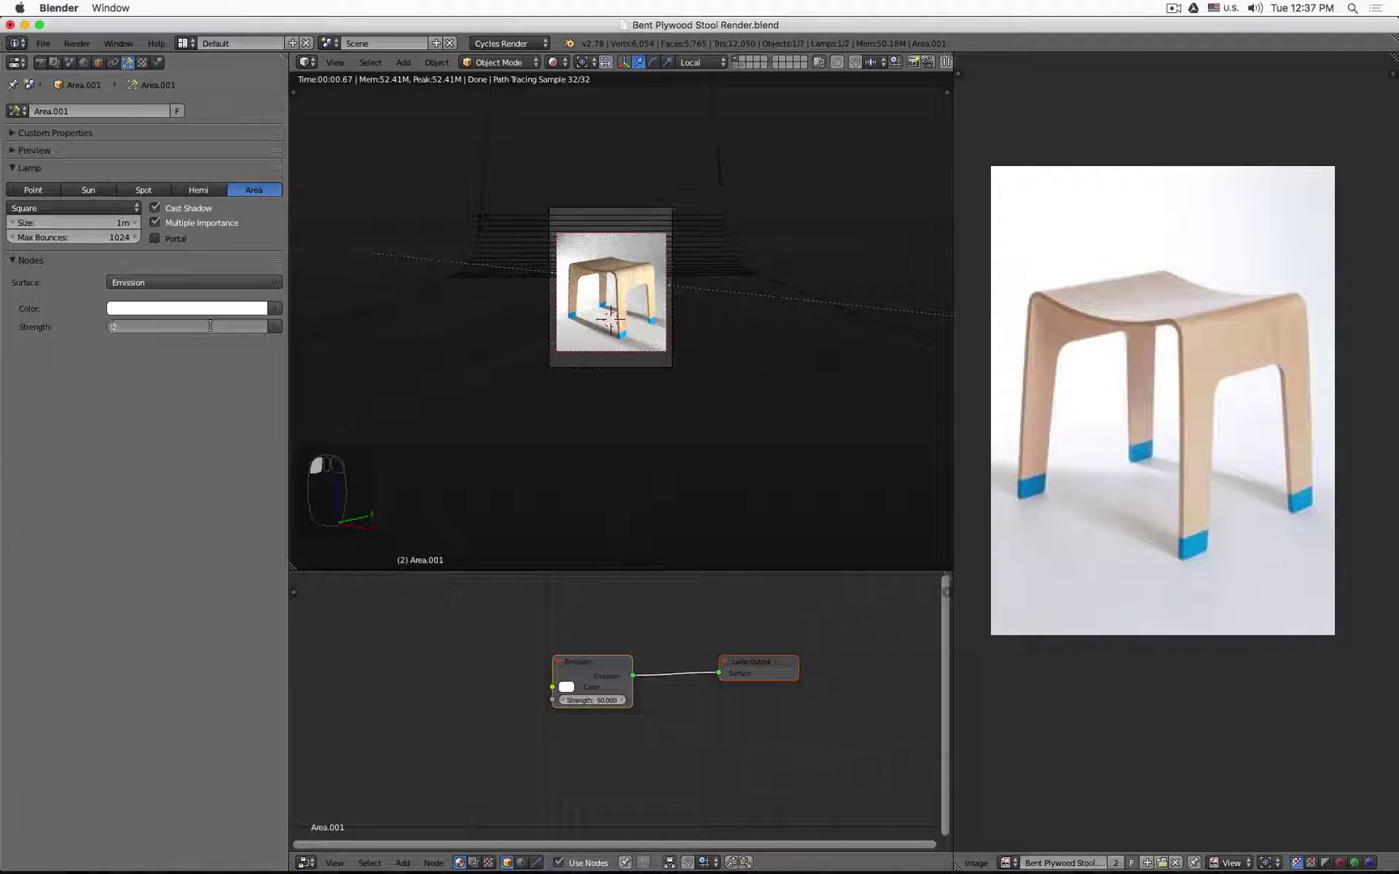
text(5)
key(Return)
Select the first area lamp beside the backdrop and set its strength to 25.
click(470, 213)
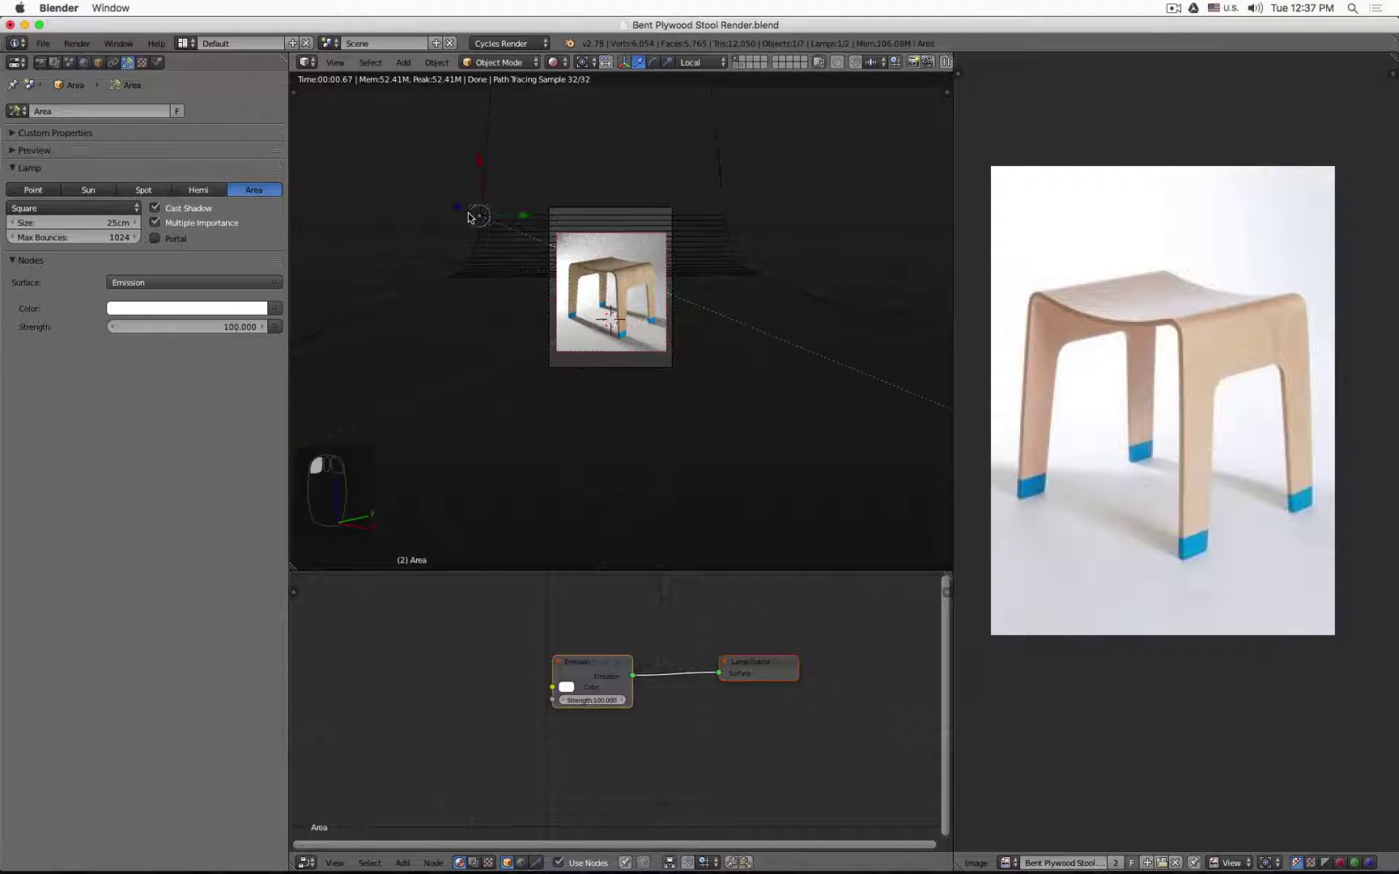
click(201, 328)
text(25)
key(Return)
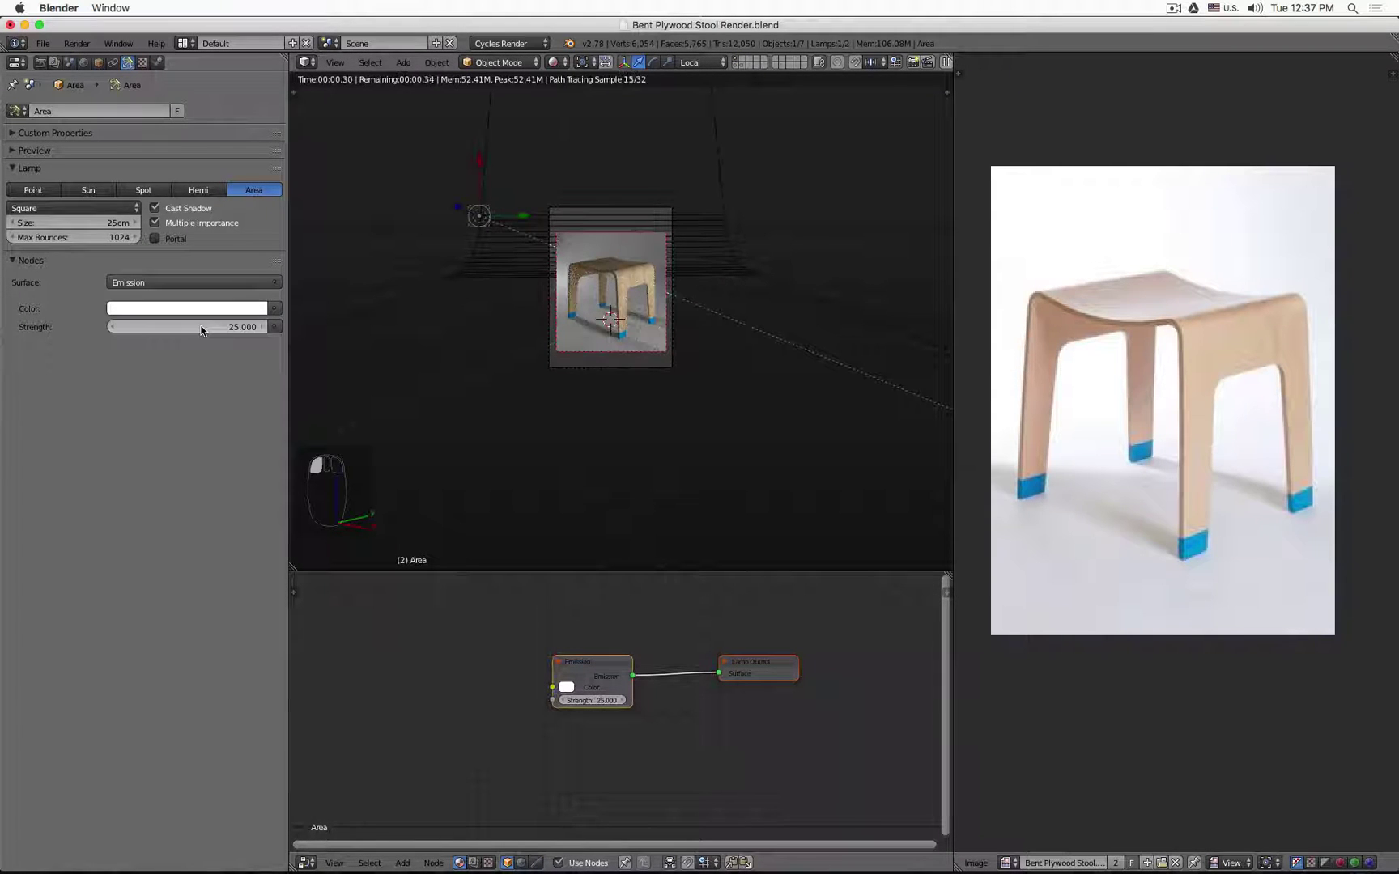
Try strengths of 100 and 0 on the first area lamp to compare its effect in the rendered preview.
click(203, 326)
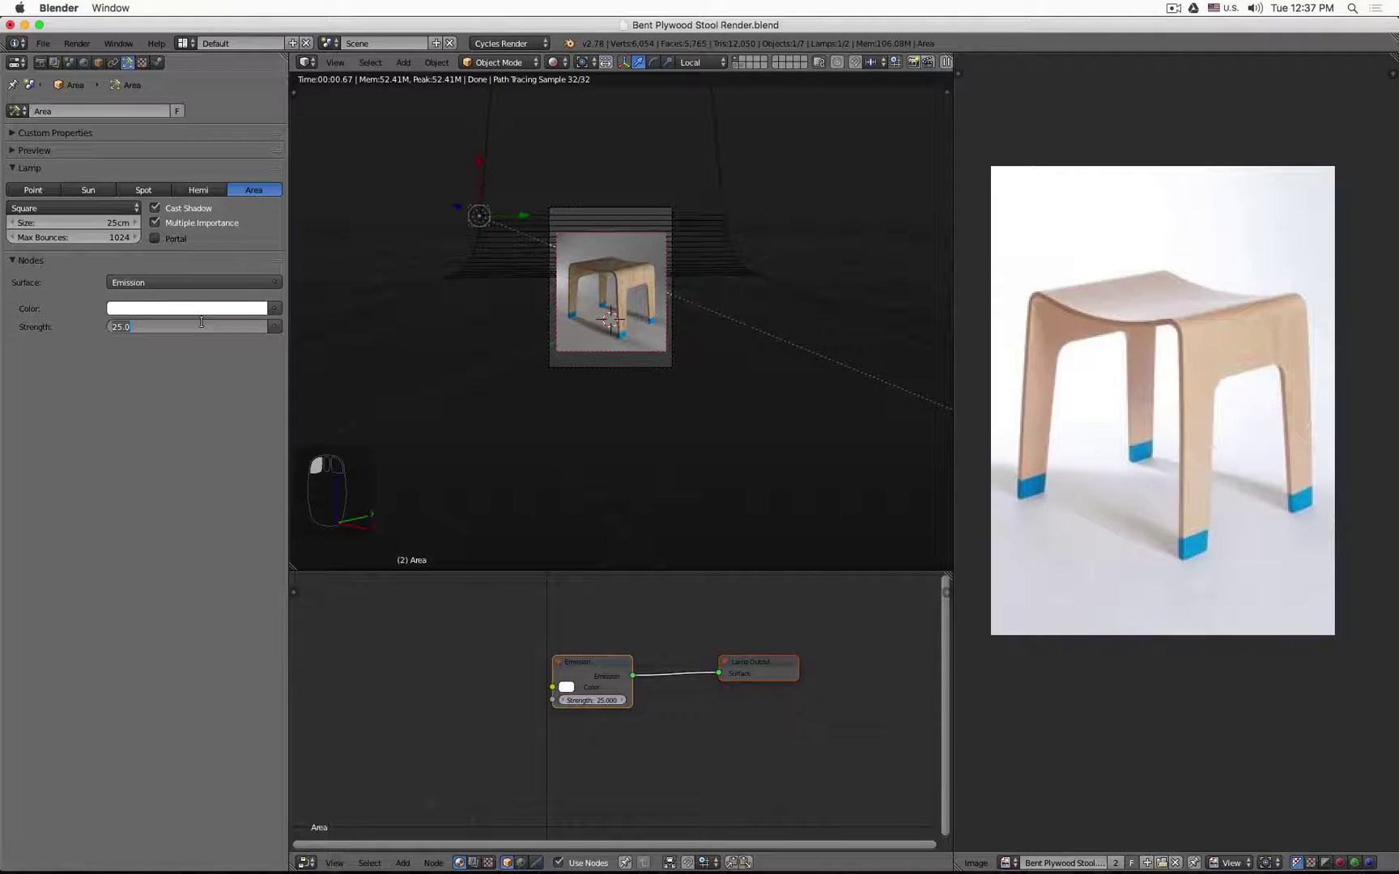
text(100)
key(Return)
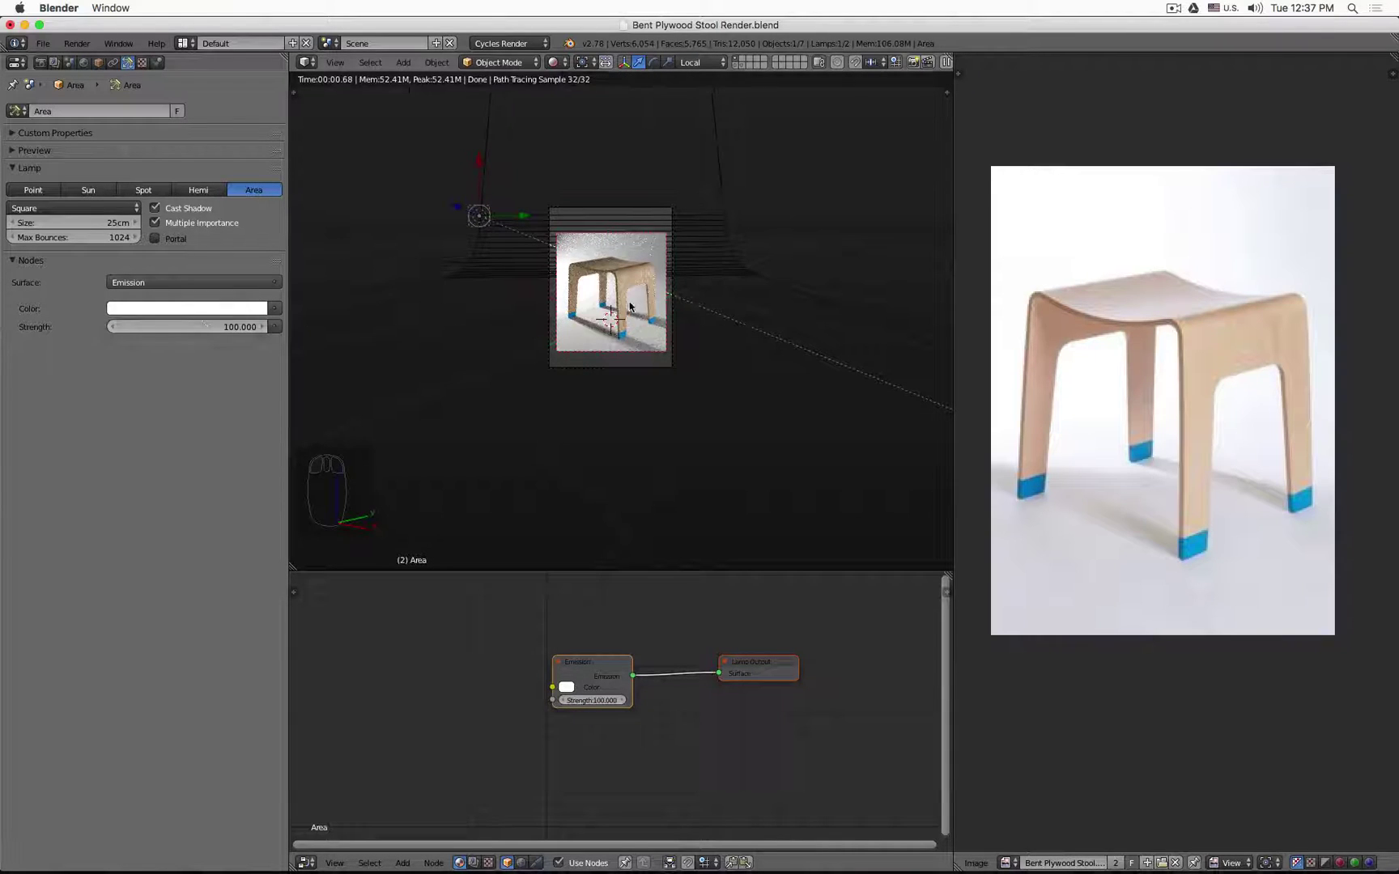
scroll(630, 307, up, 5)
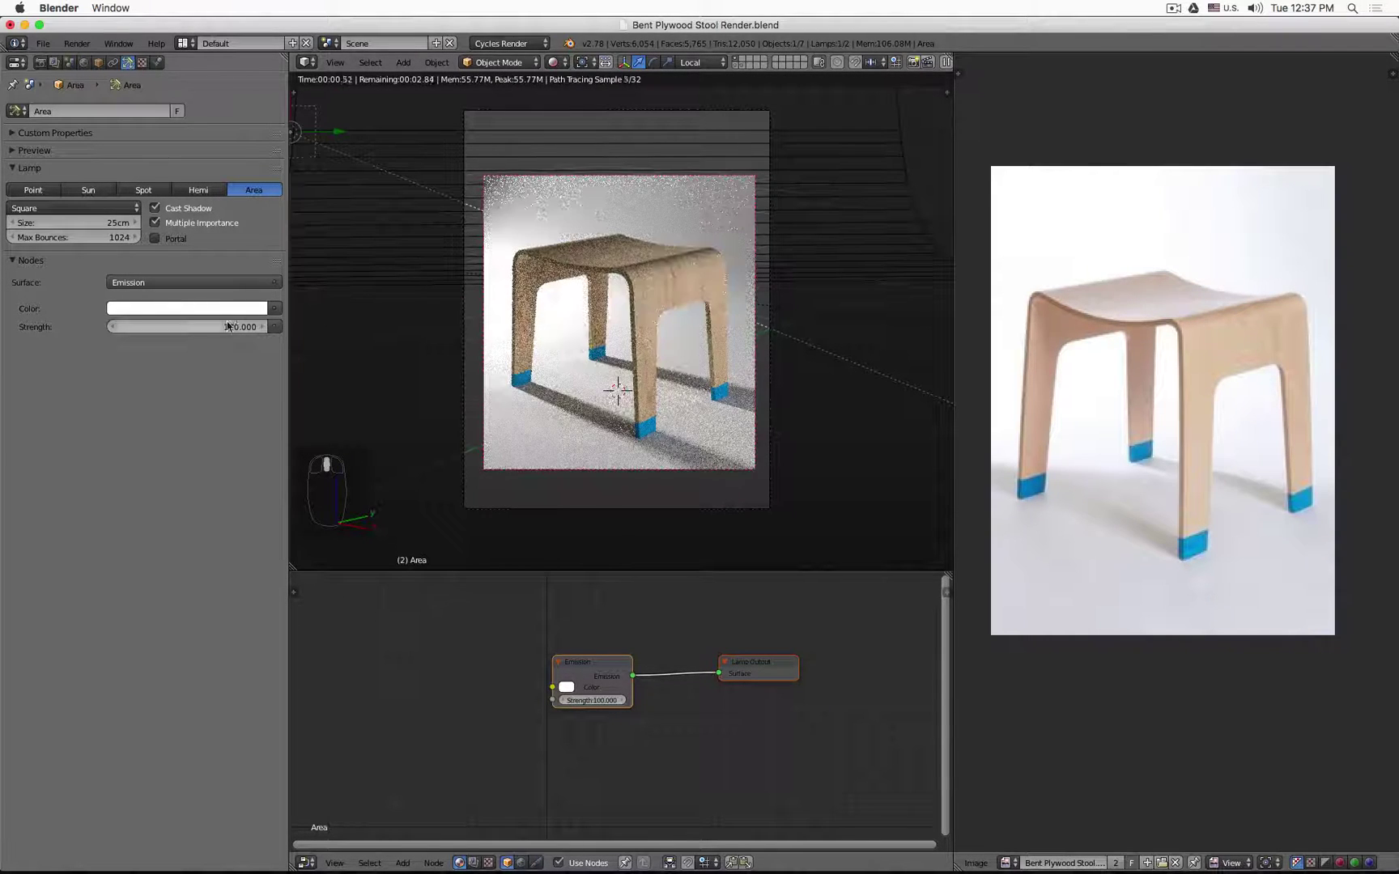
click(228, 326)
text(0)
key(Return)
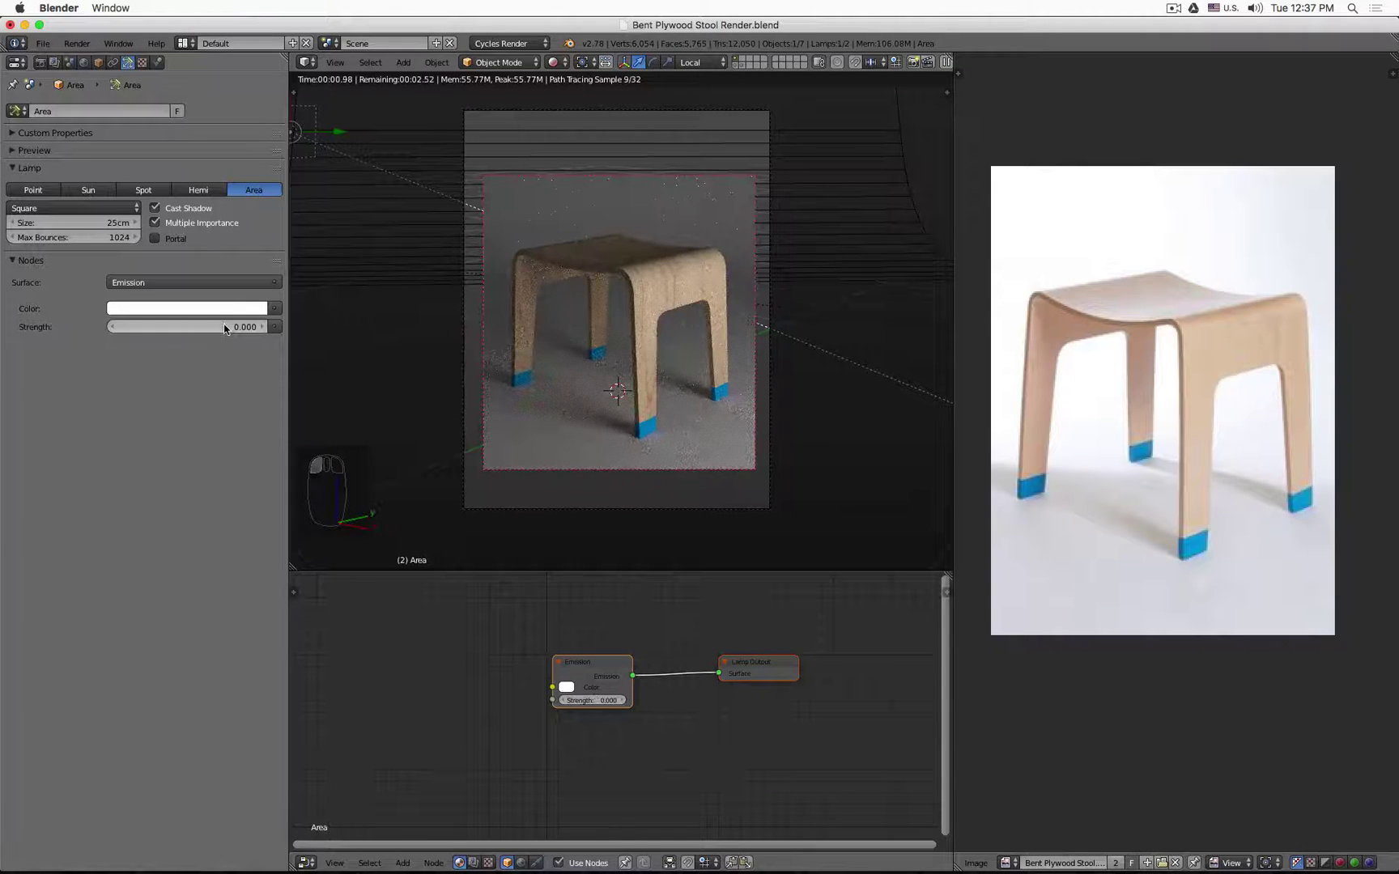
Set the first area lamp's strength to 50.
click(225, 327)
text(50)
key(Return)
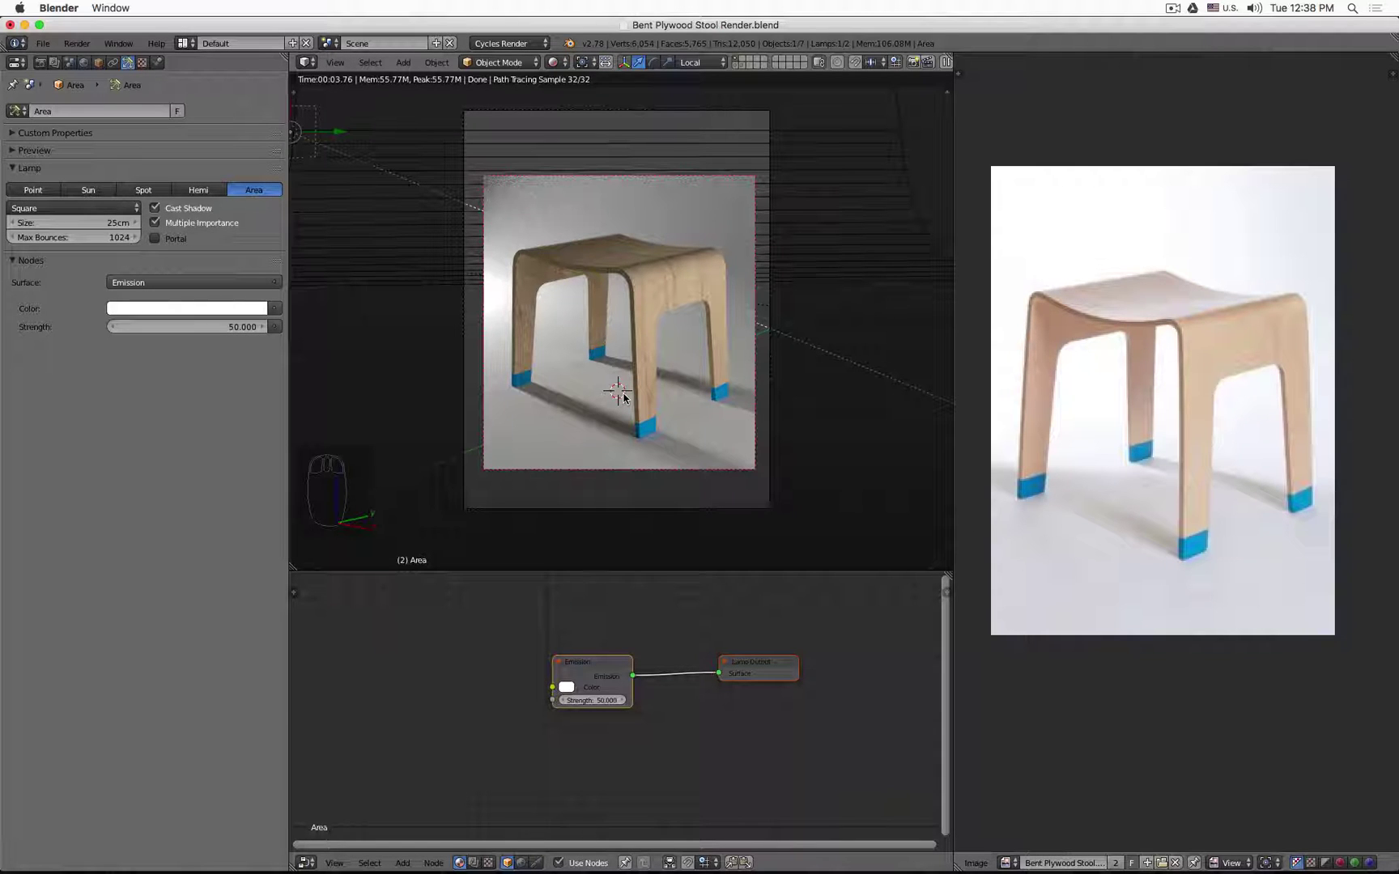
Enable nodes for the world surface and brighten its background color to a light grey, near white.
click(85, 63)
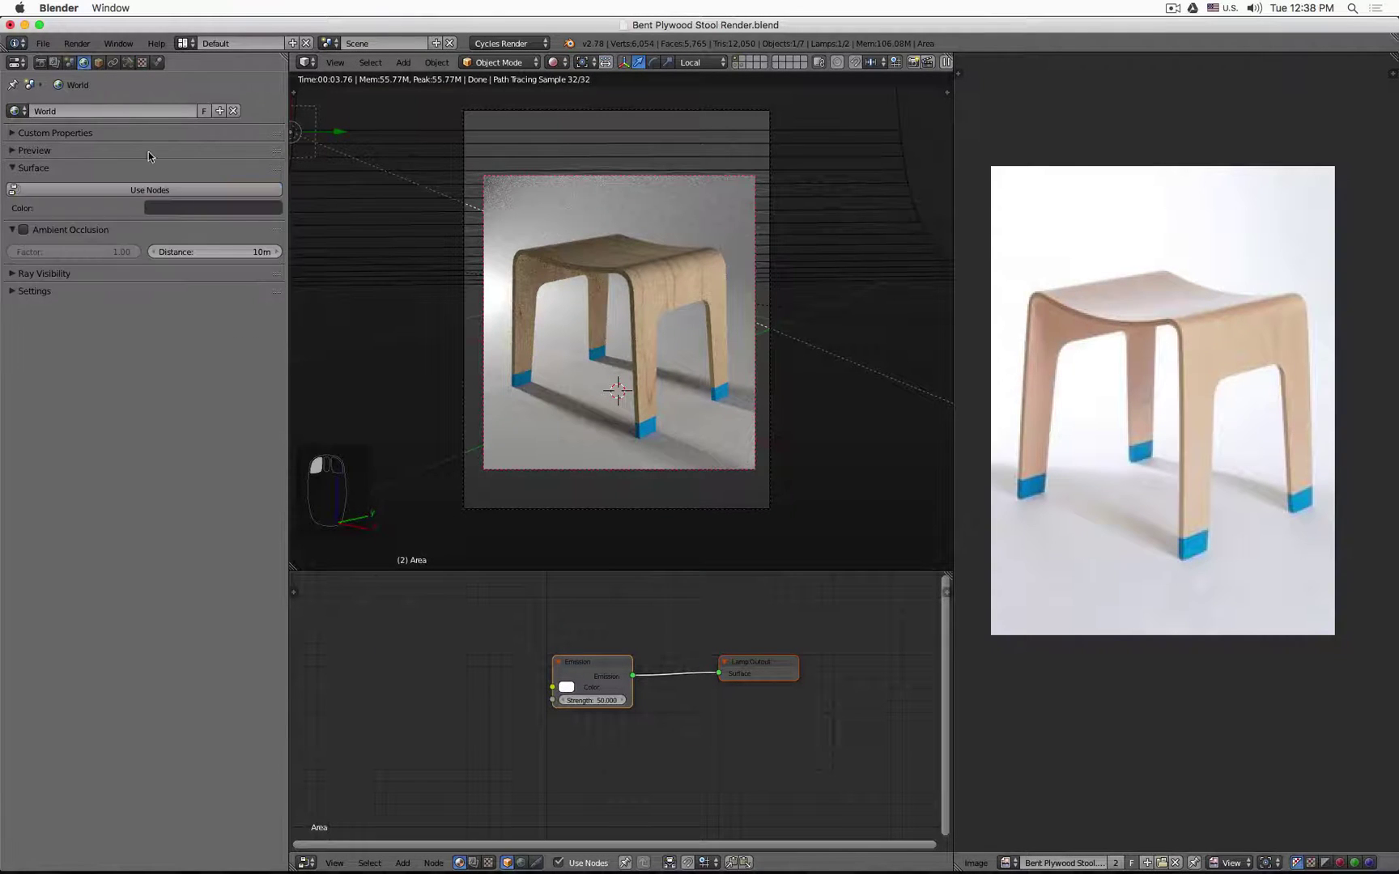
click(189, 196)
click(215, 215)
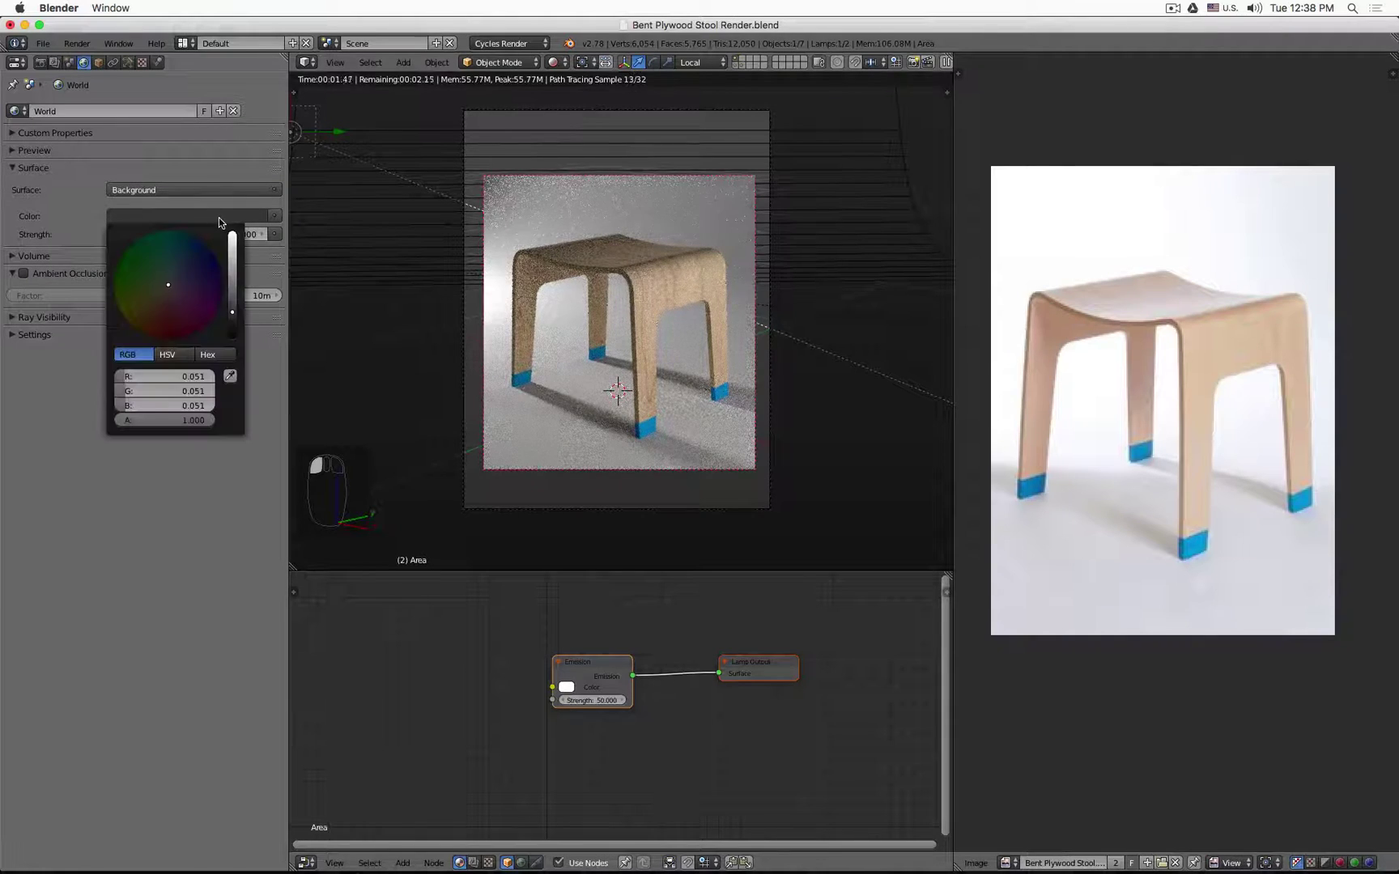
scroll(218, 220, up, 14)
scroll(219, 219, down, 3)
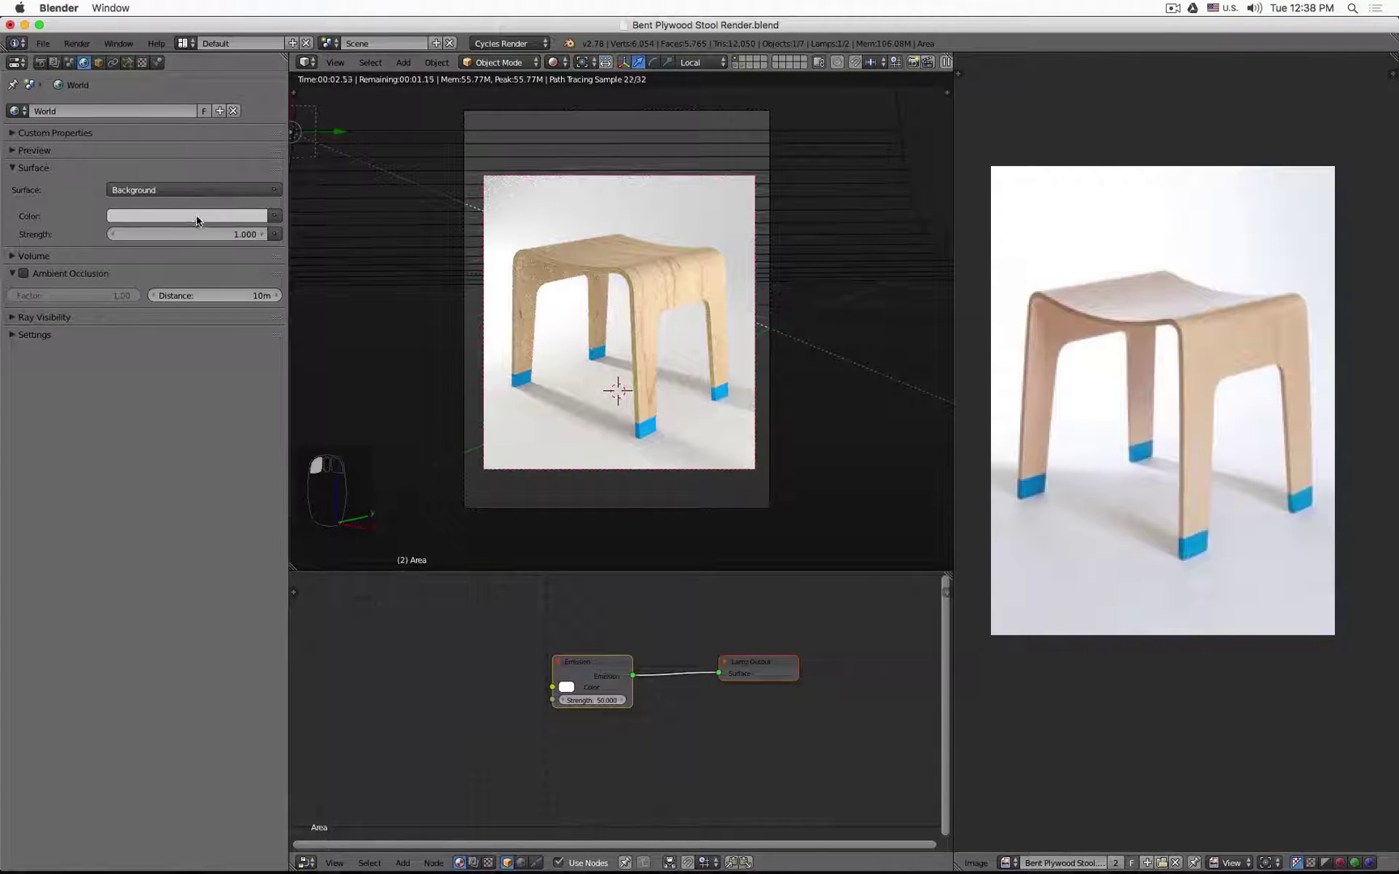
click(197, 217)
Set the world background strength to 0 and back to 1 to compare its contribution to the lighting.
click(202, 234)
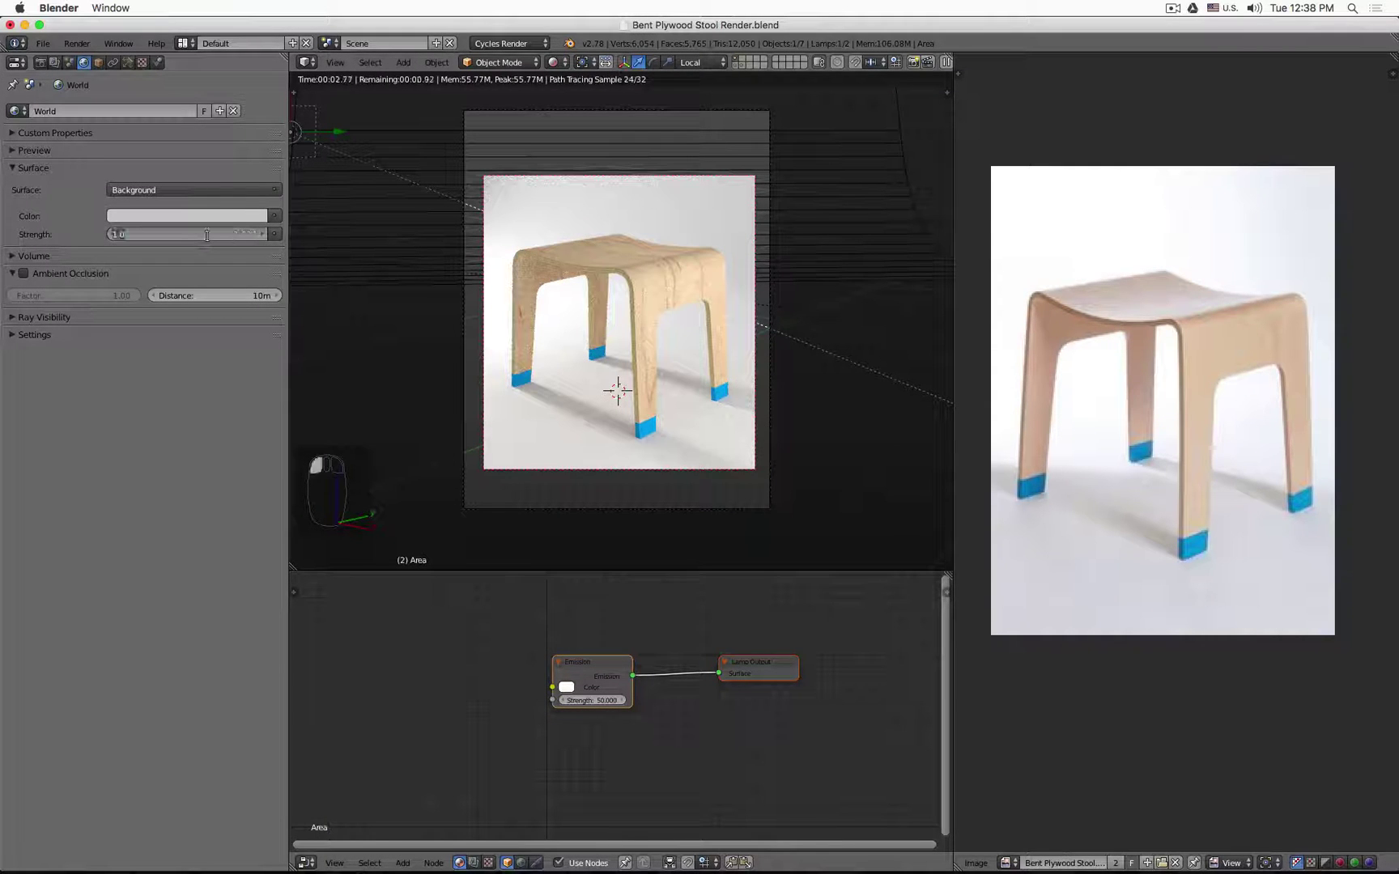
text(0)
key(Return)
click(213, 237)
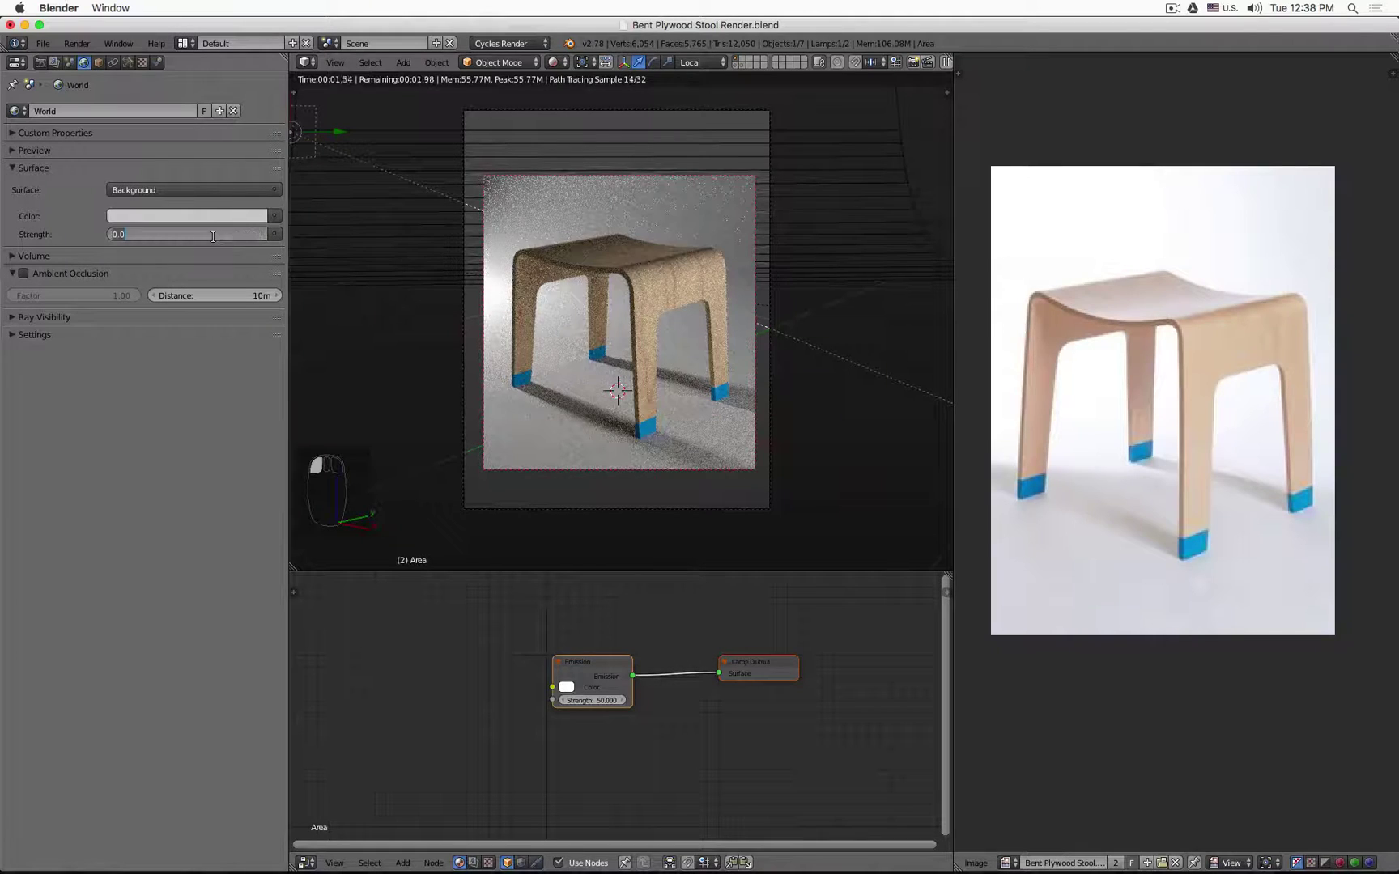
text(1)
key(Return)
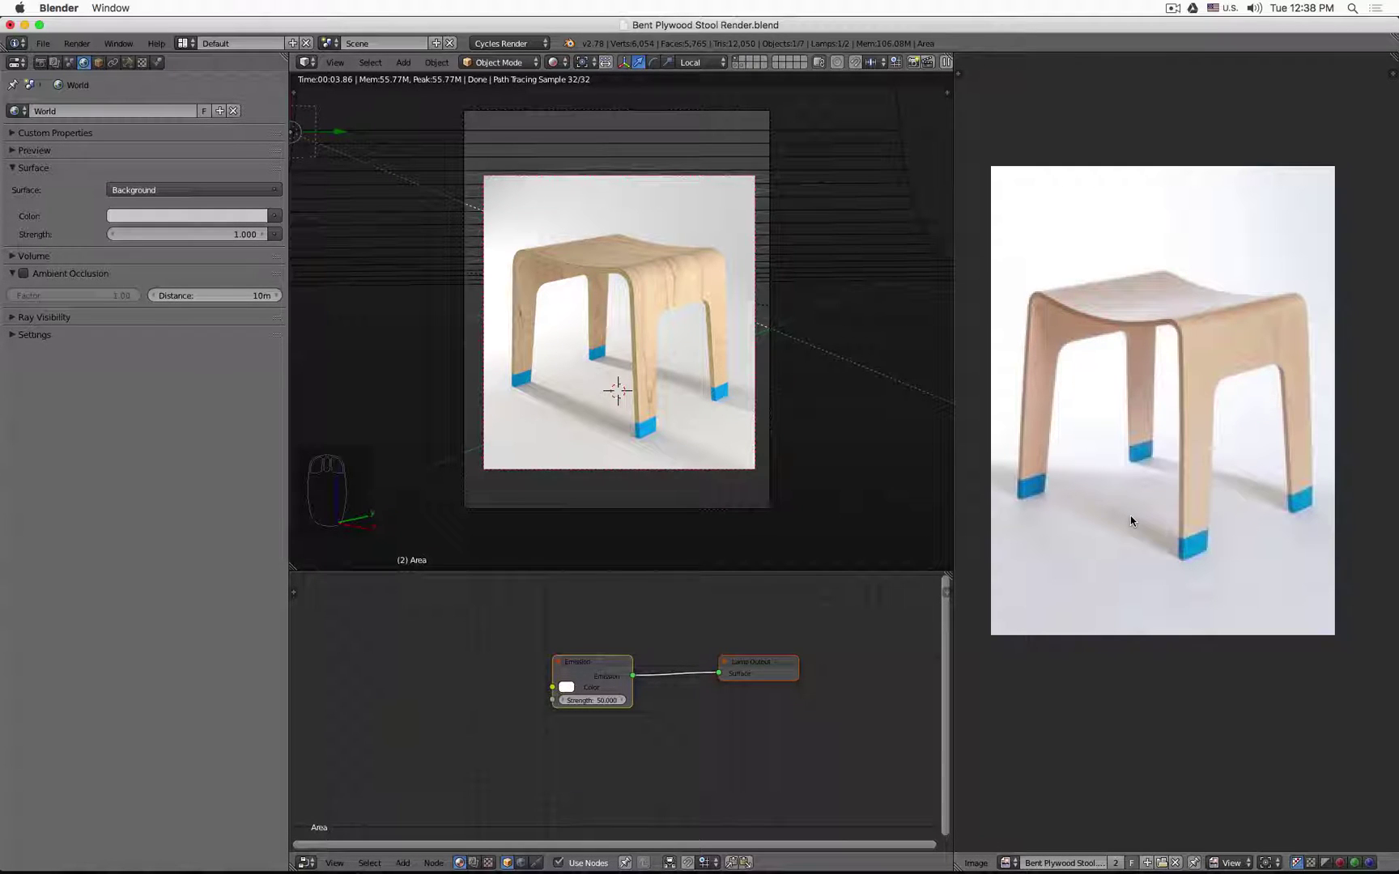
Add a third area lamp at the scene centre in wireframe top view and set its size to 1 m.
key(z)
key(z)
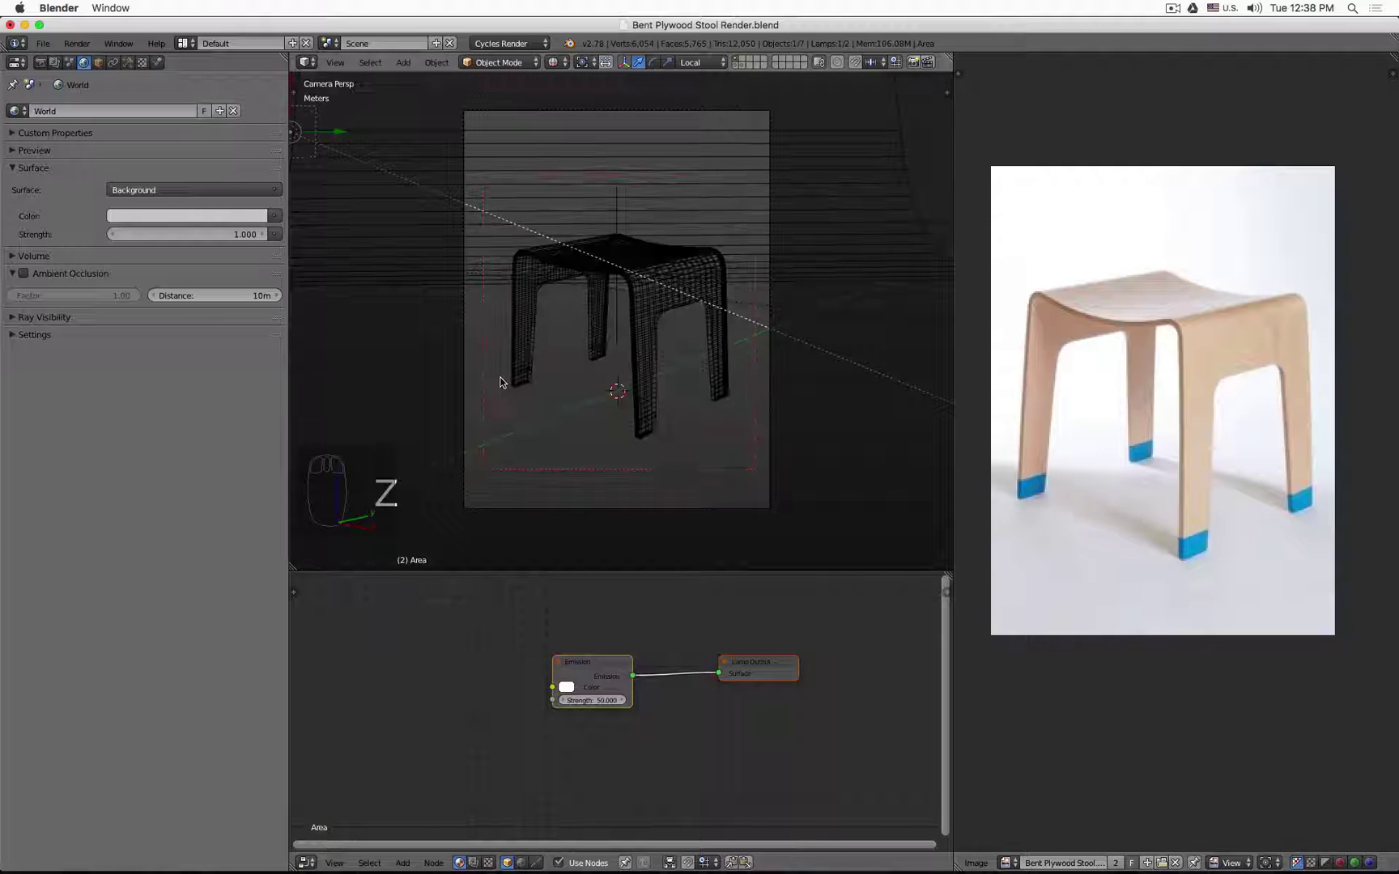
scroll(499, 376, down, 3)
key(KP_7)
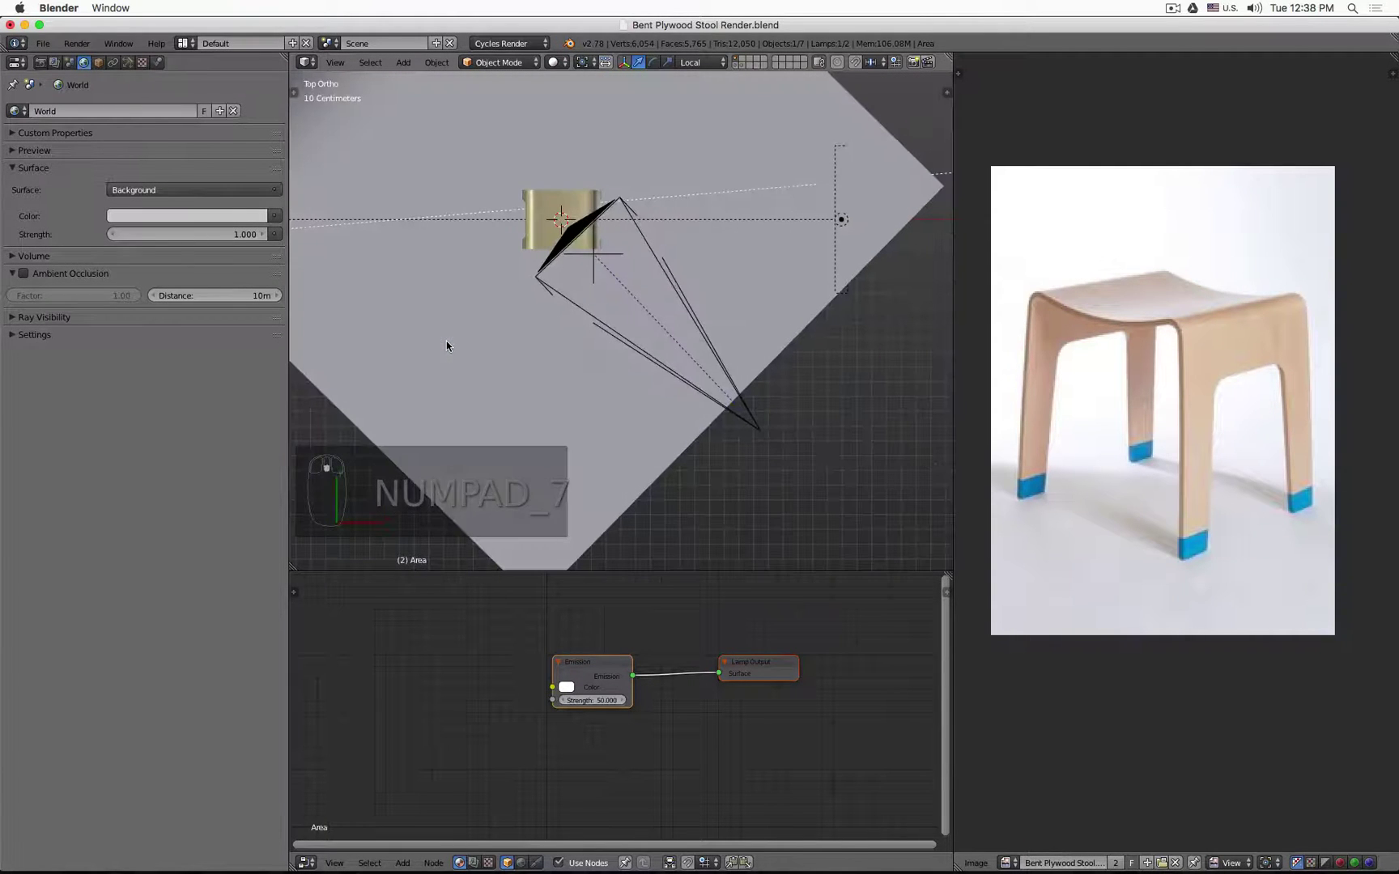
key(shift+a)
mouse_move(538, 298)
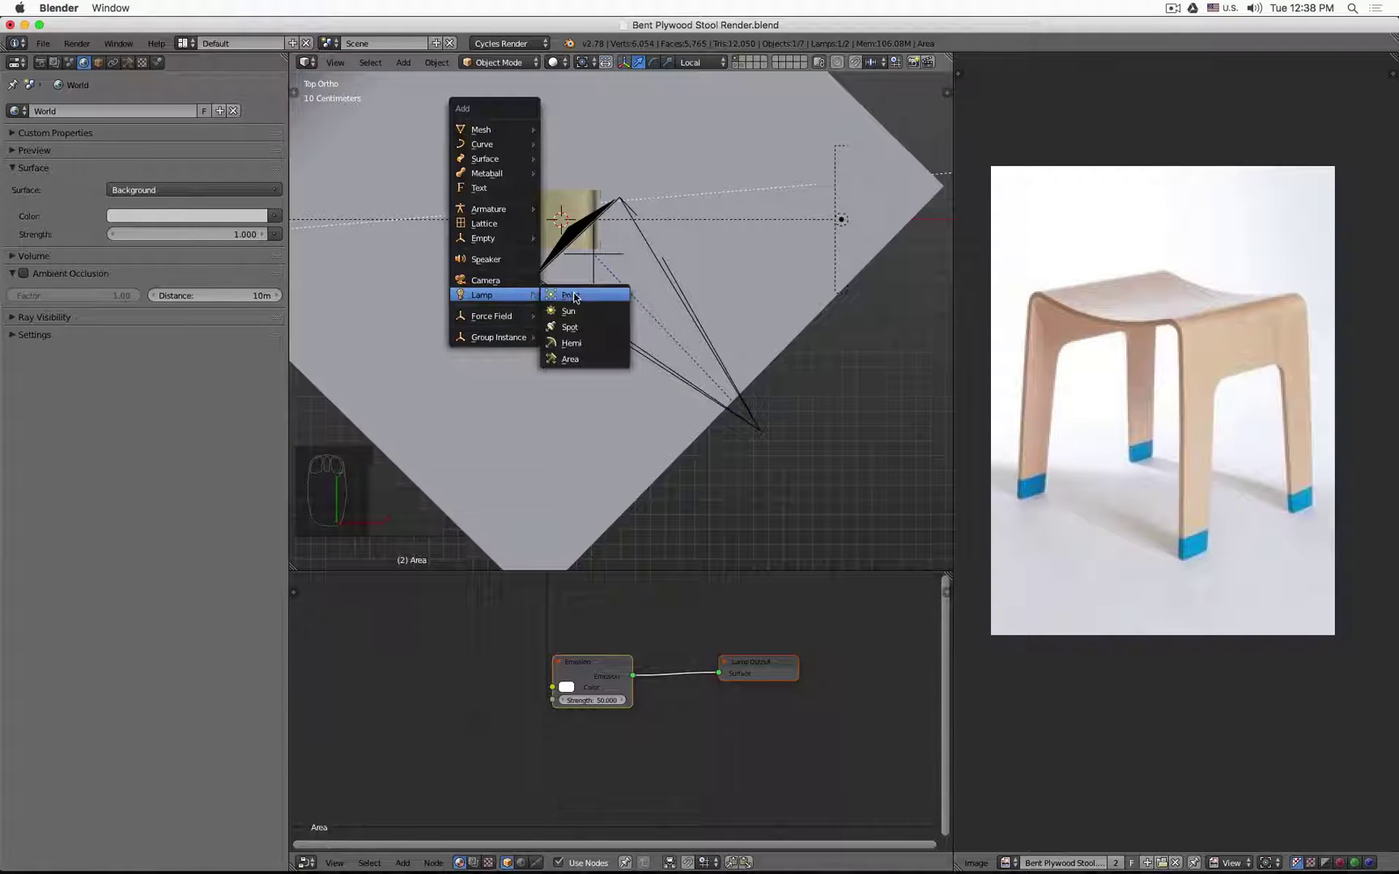
click(570, 358)
key(z)
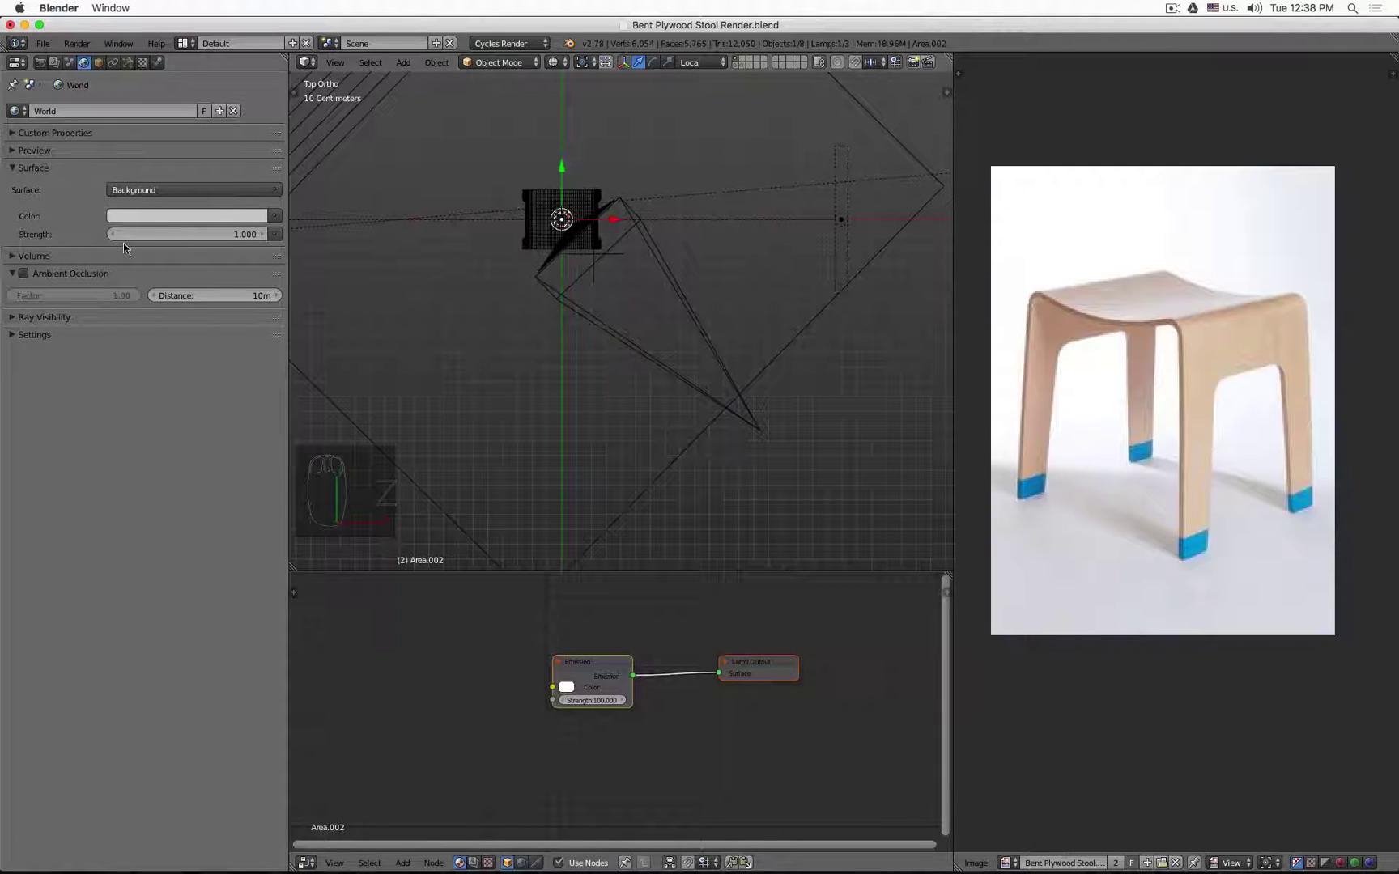
click(127, 62)
click(77, 226)
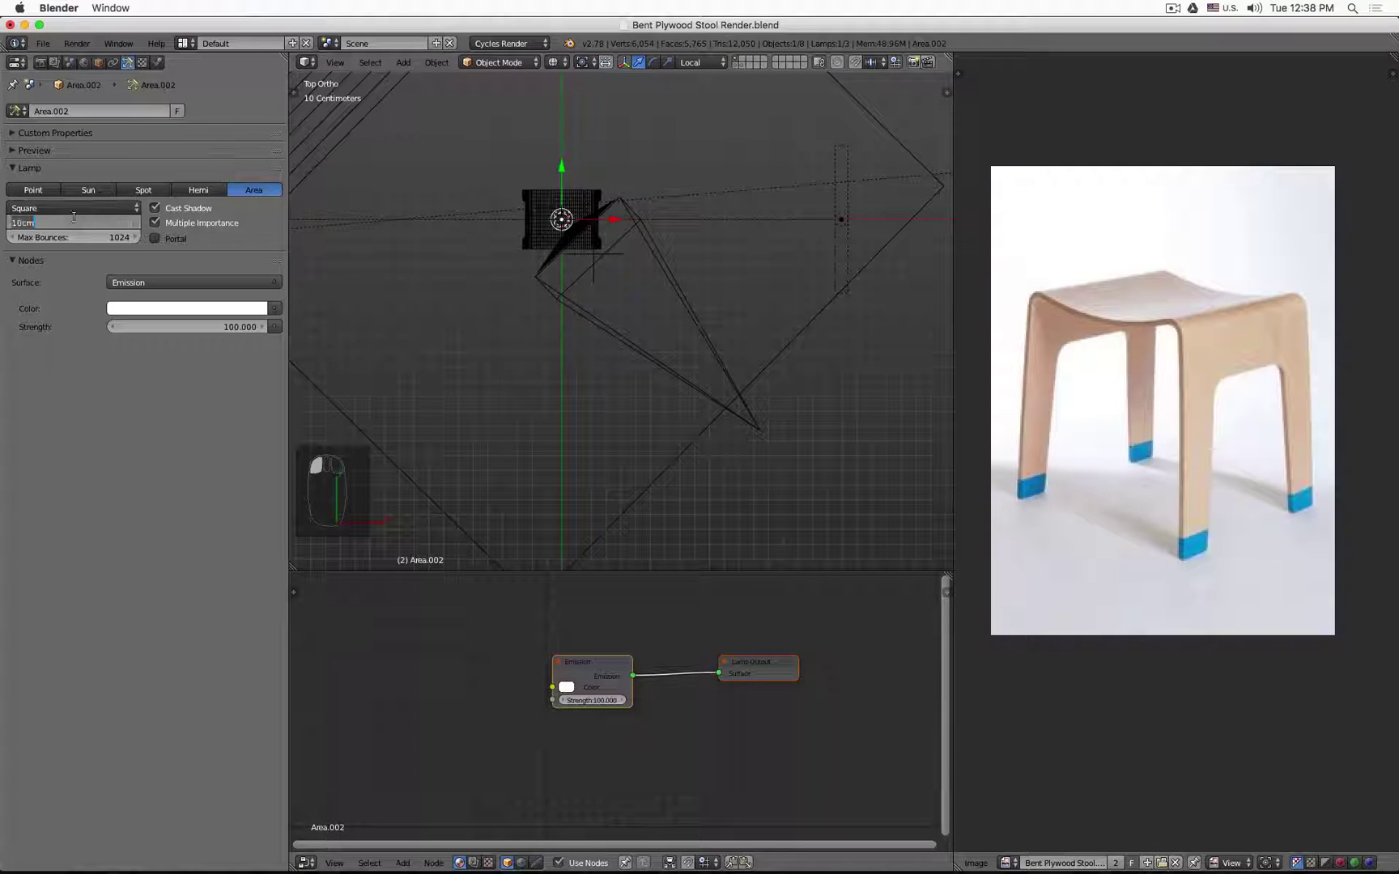
text(1)
key(Return)
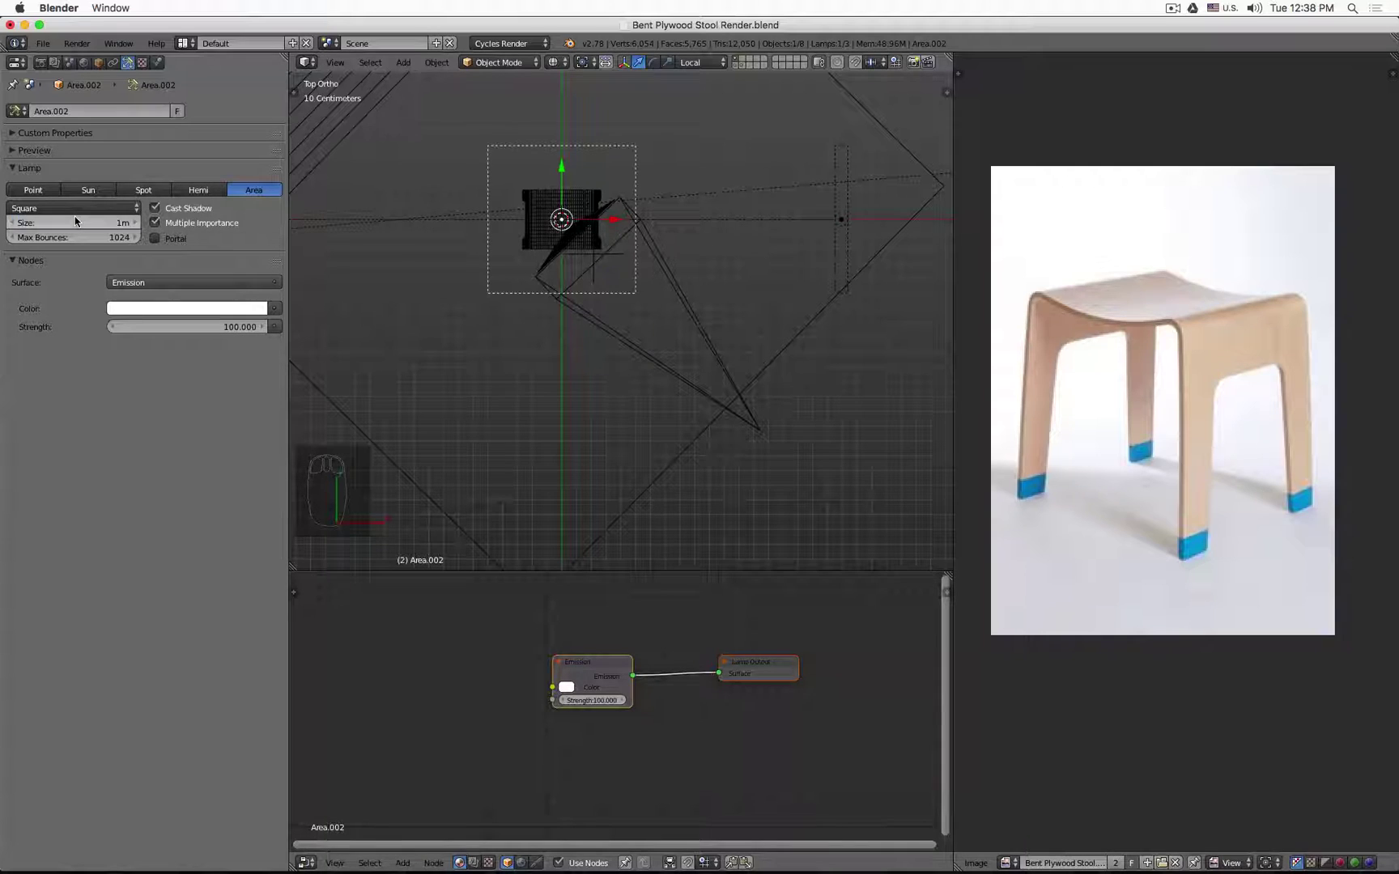
key(KP_1)
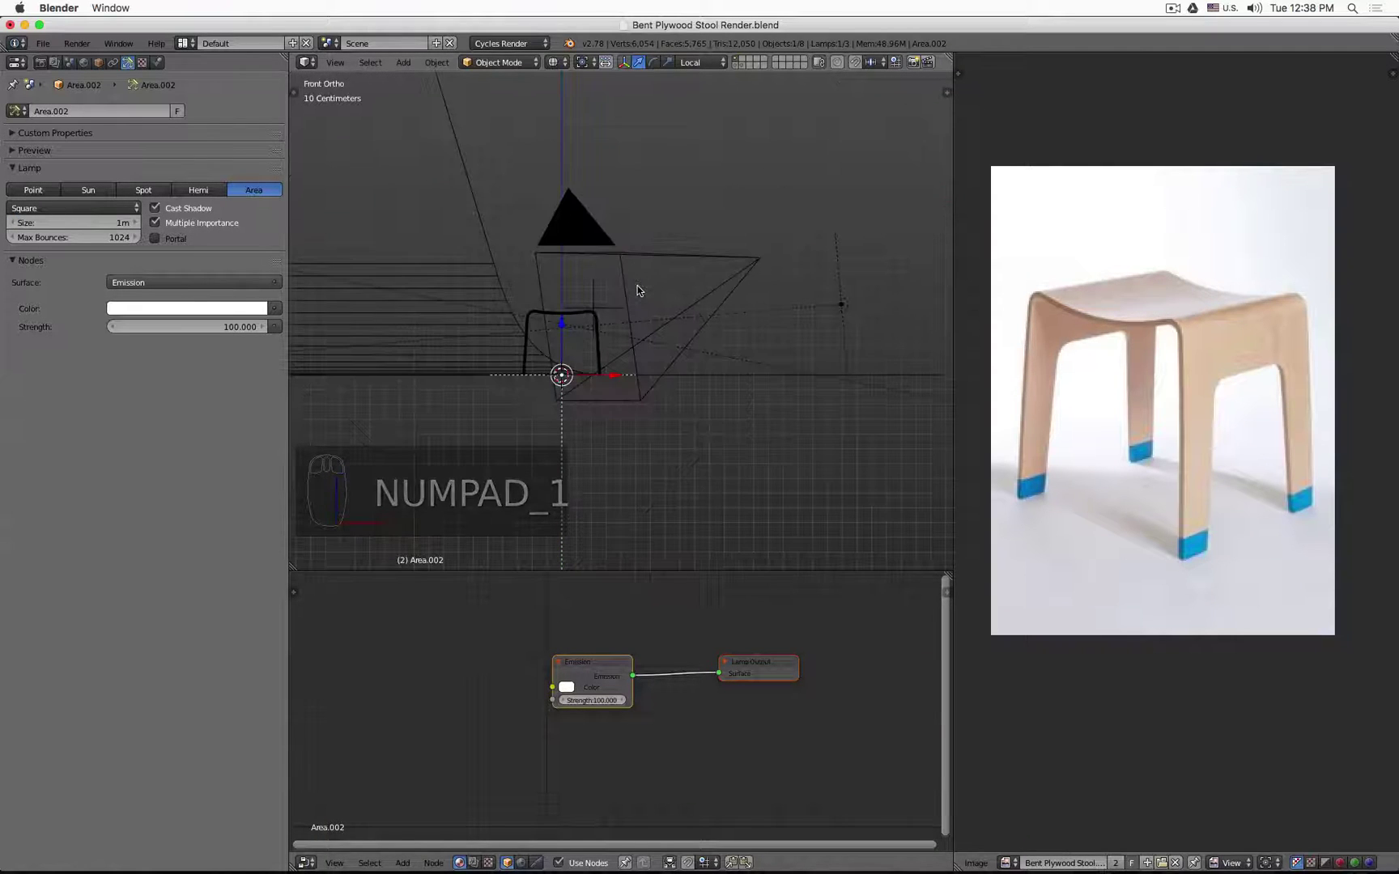
key(h)
key(z)
key(z)
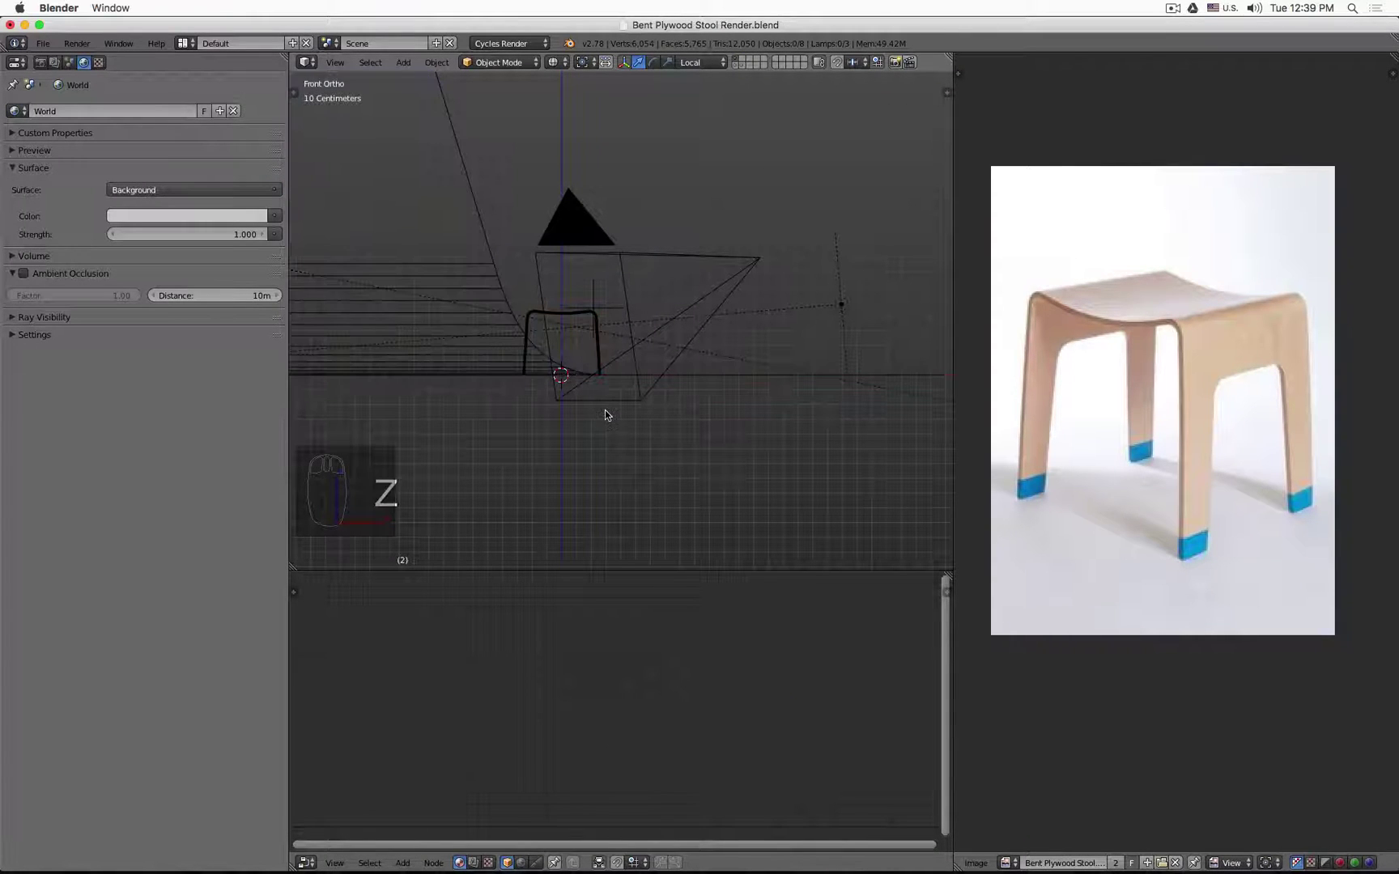
scroll(590, 446, down, 3)
middle_drag(589, 449, 563, 479)
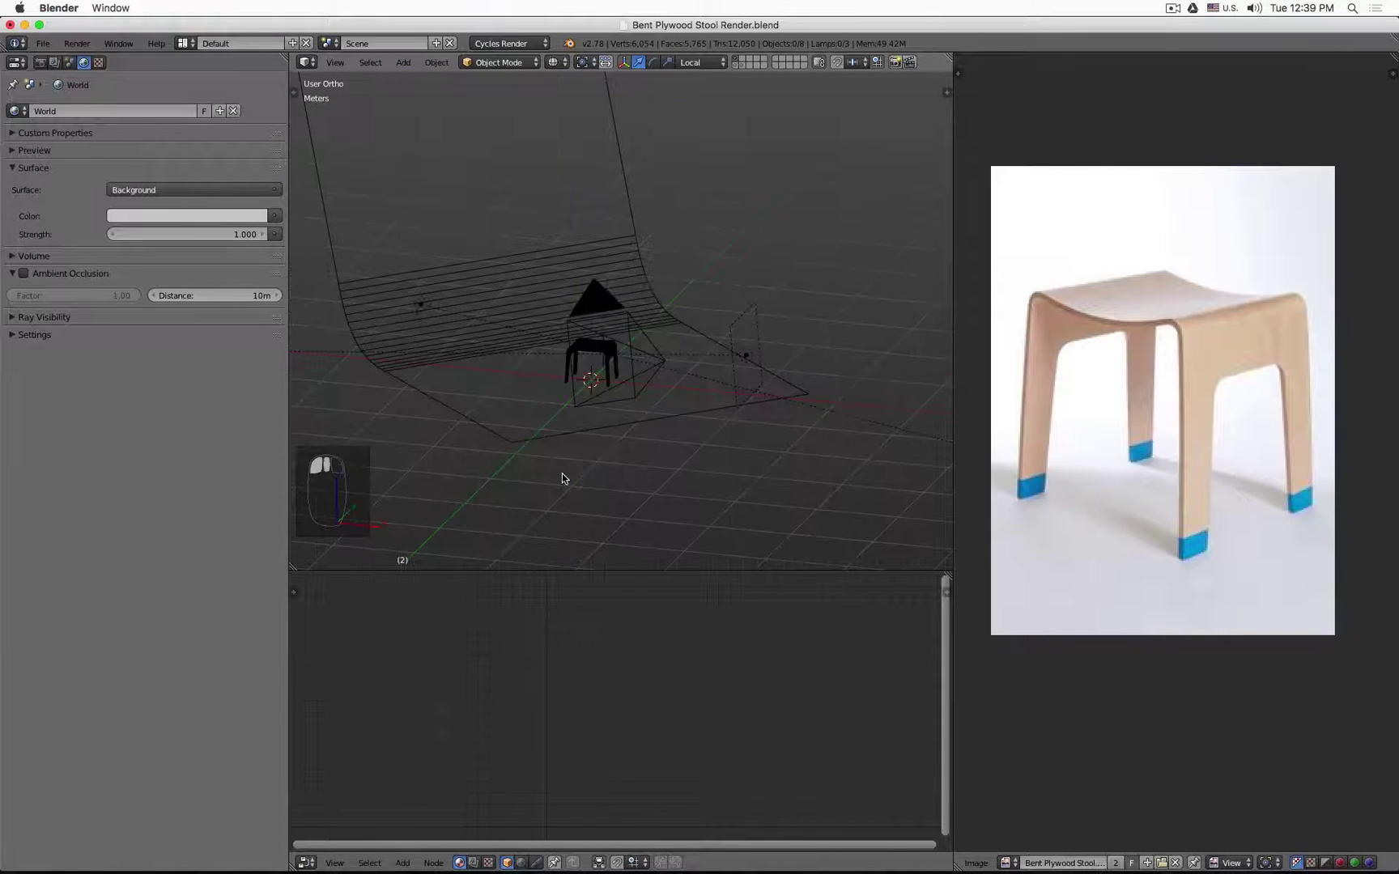
key(alt+h)
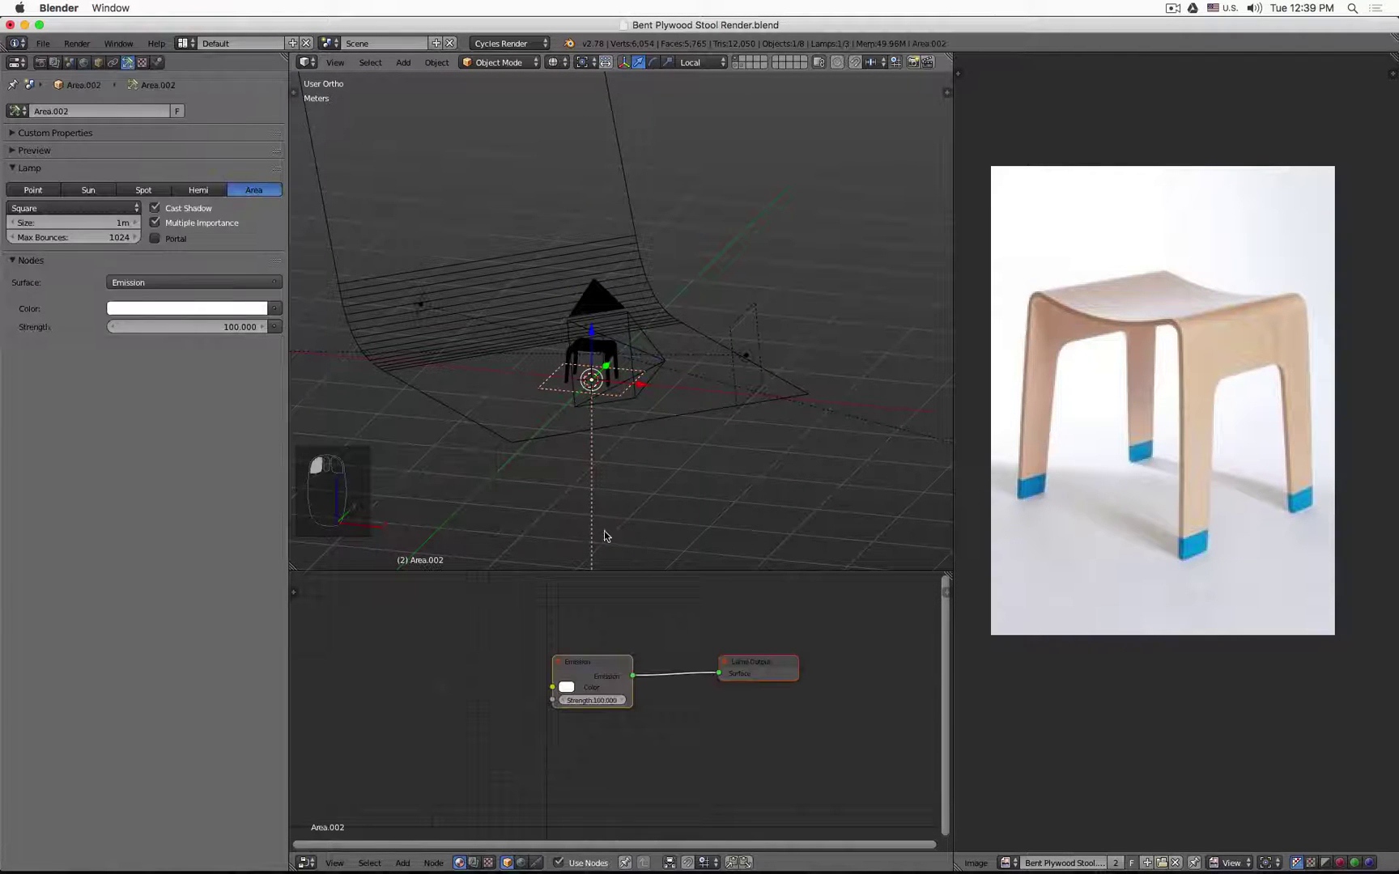
Raise the third area lamp straight above the stool and preview the camera view in rendered shading.
key(g)
click(603, 437)
key(KP_0)
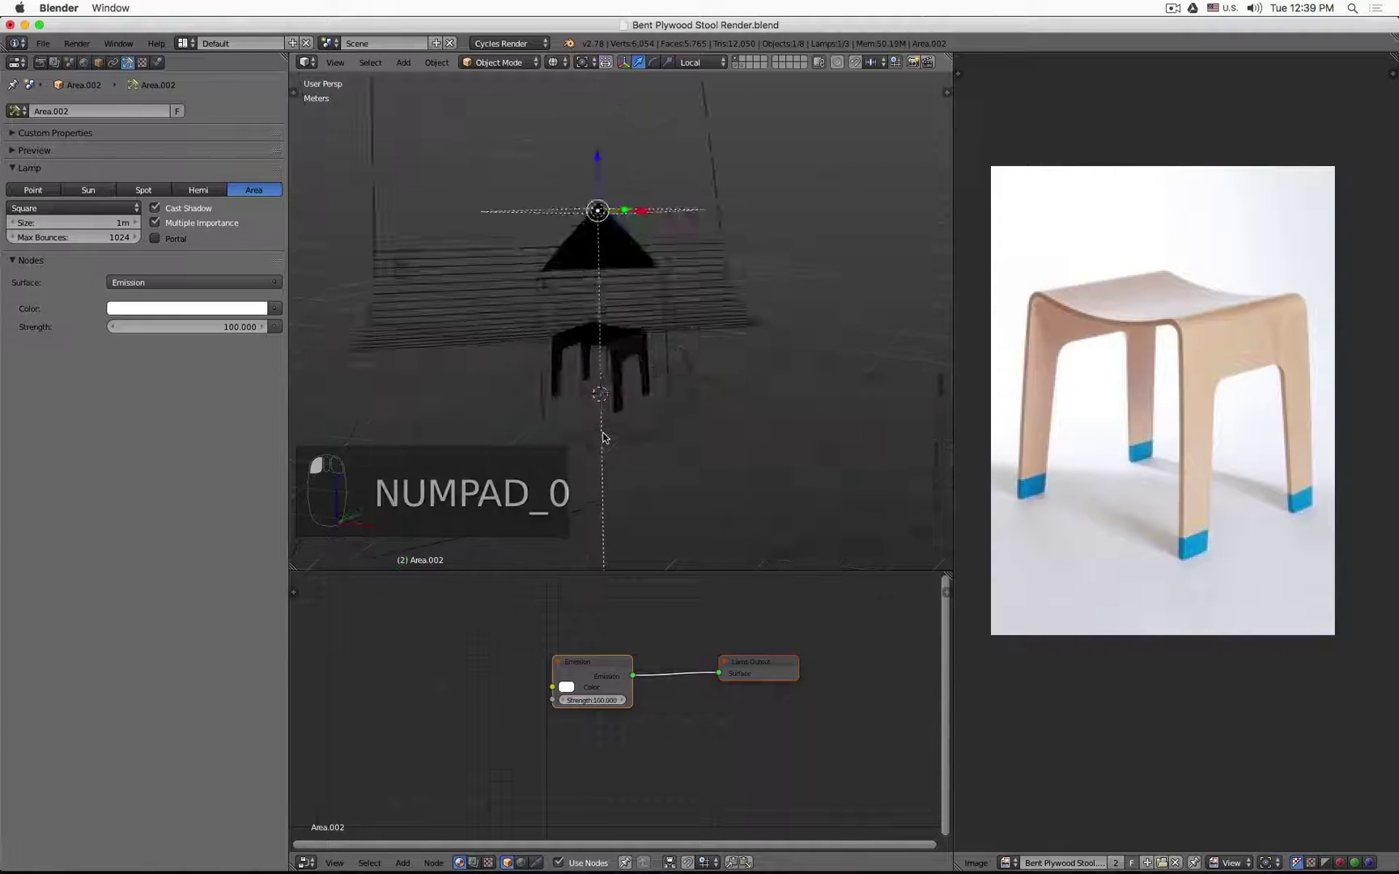
key(shift+z)
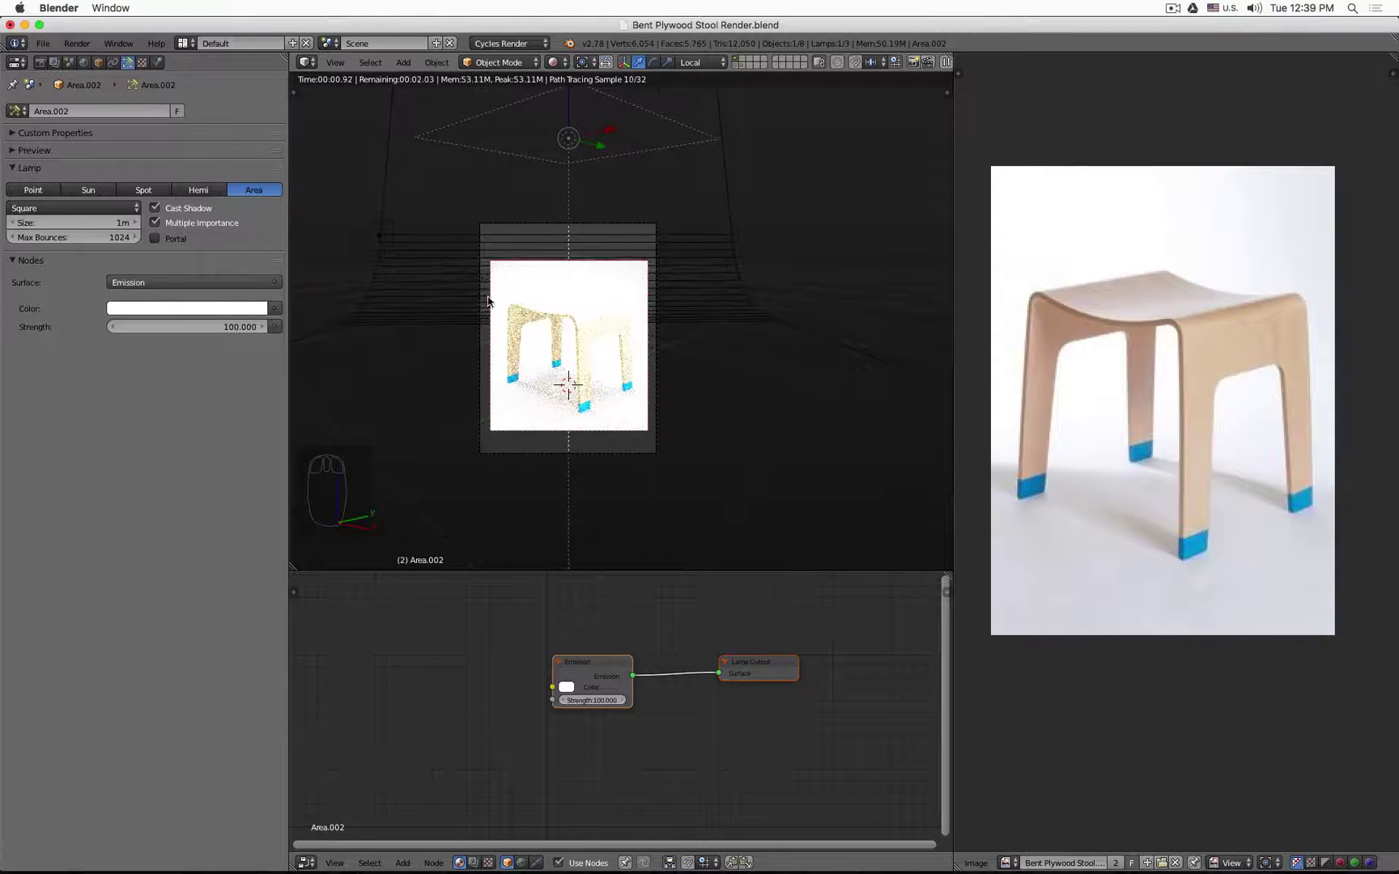
Set the overhead area lamp's strength to 10 and its size to 50 cm.
click(223, 327)
text(10)
key(Return)
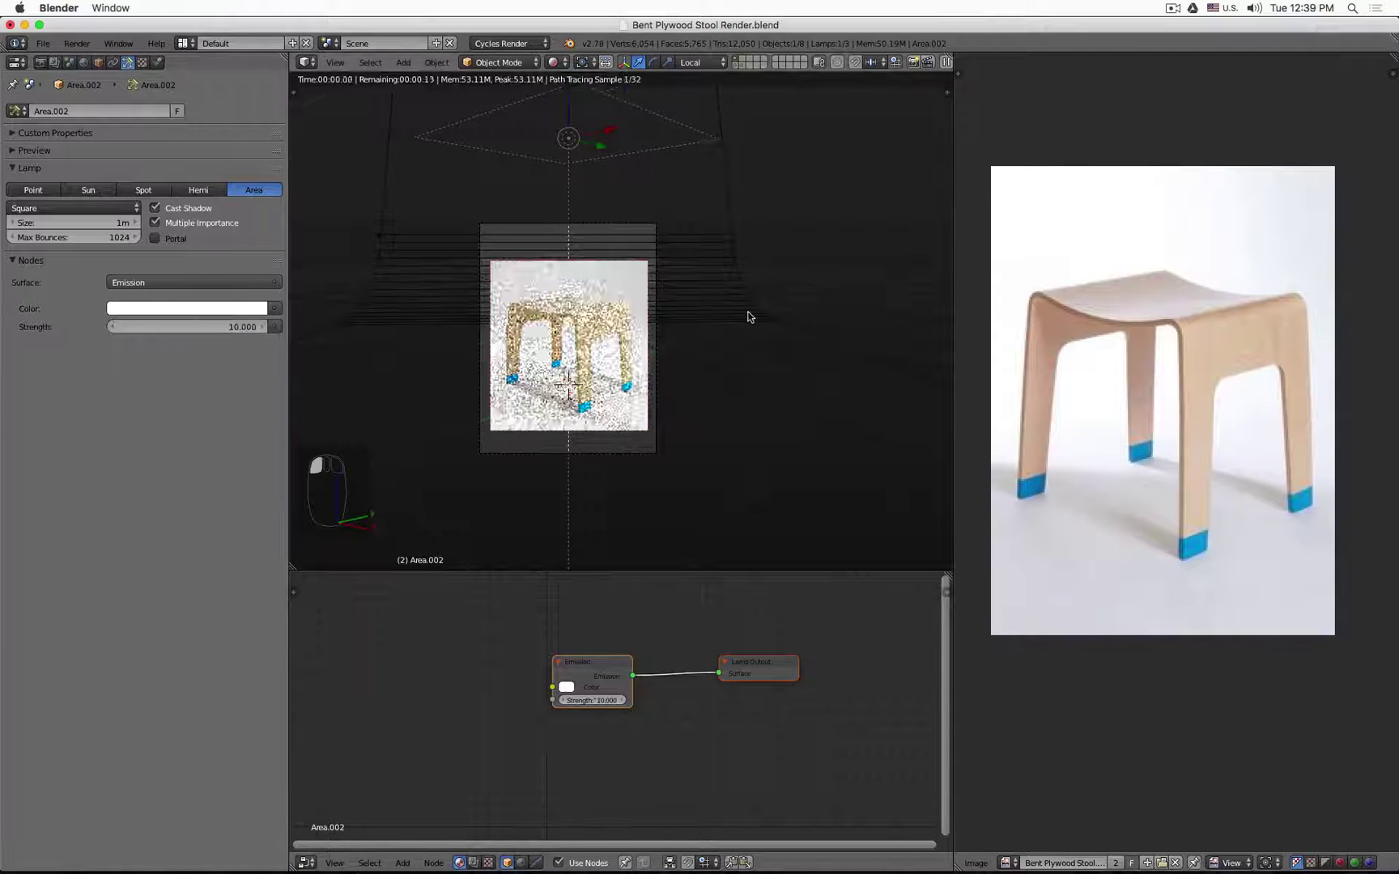
scroll(663, 454, up, 4)
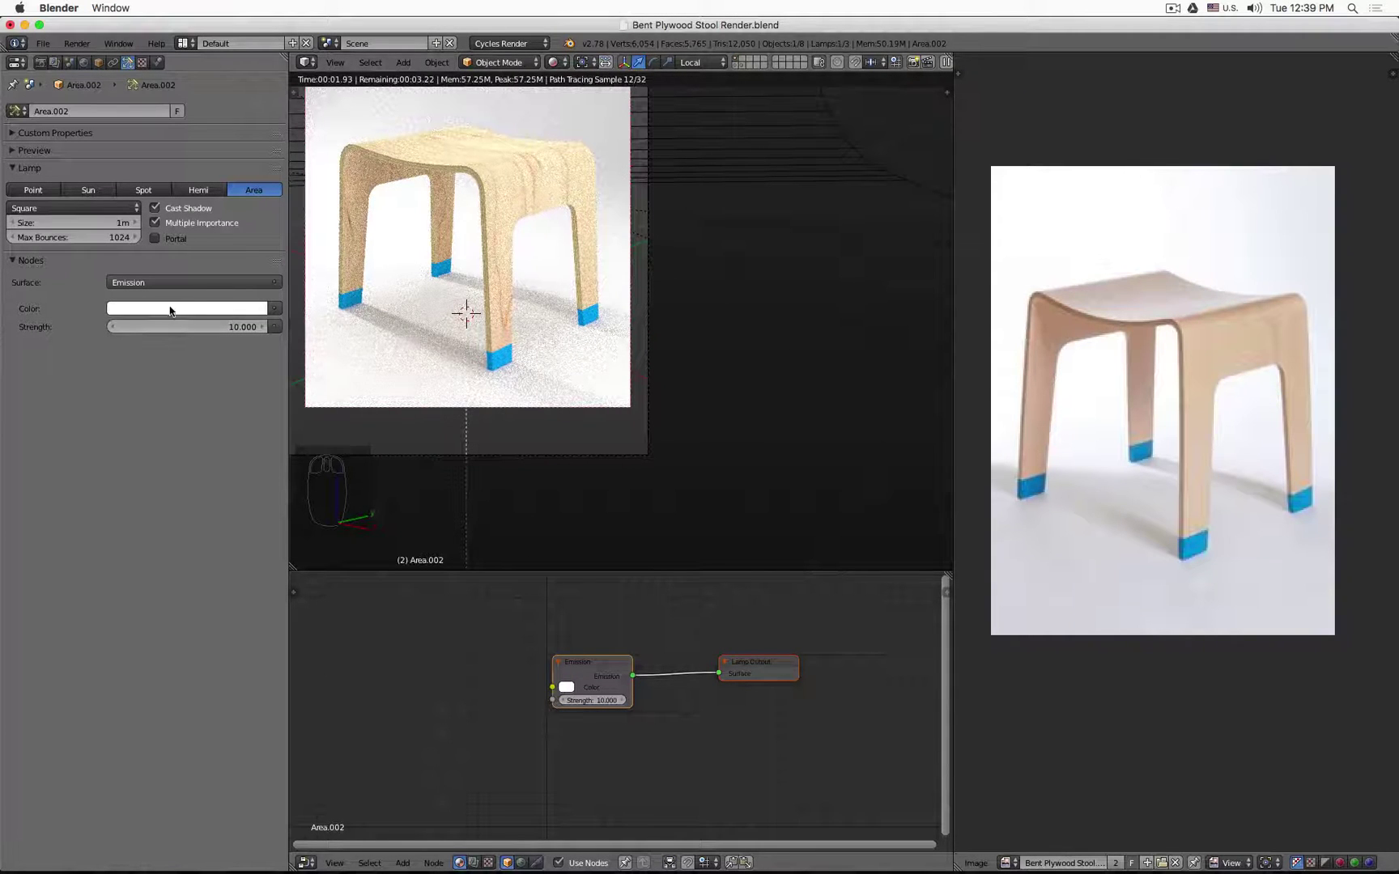
click(73, 221)
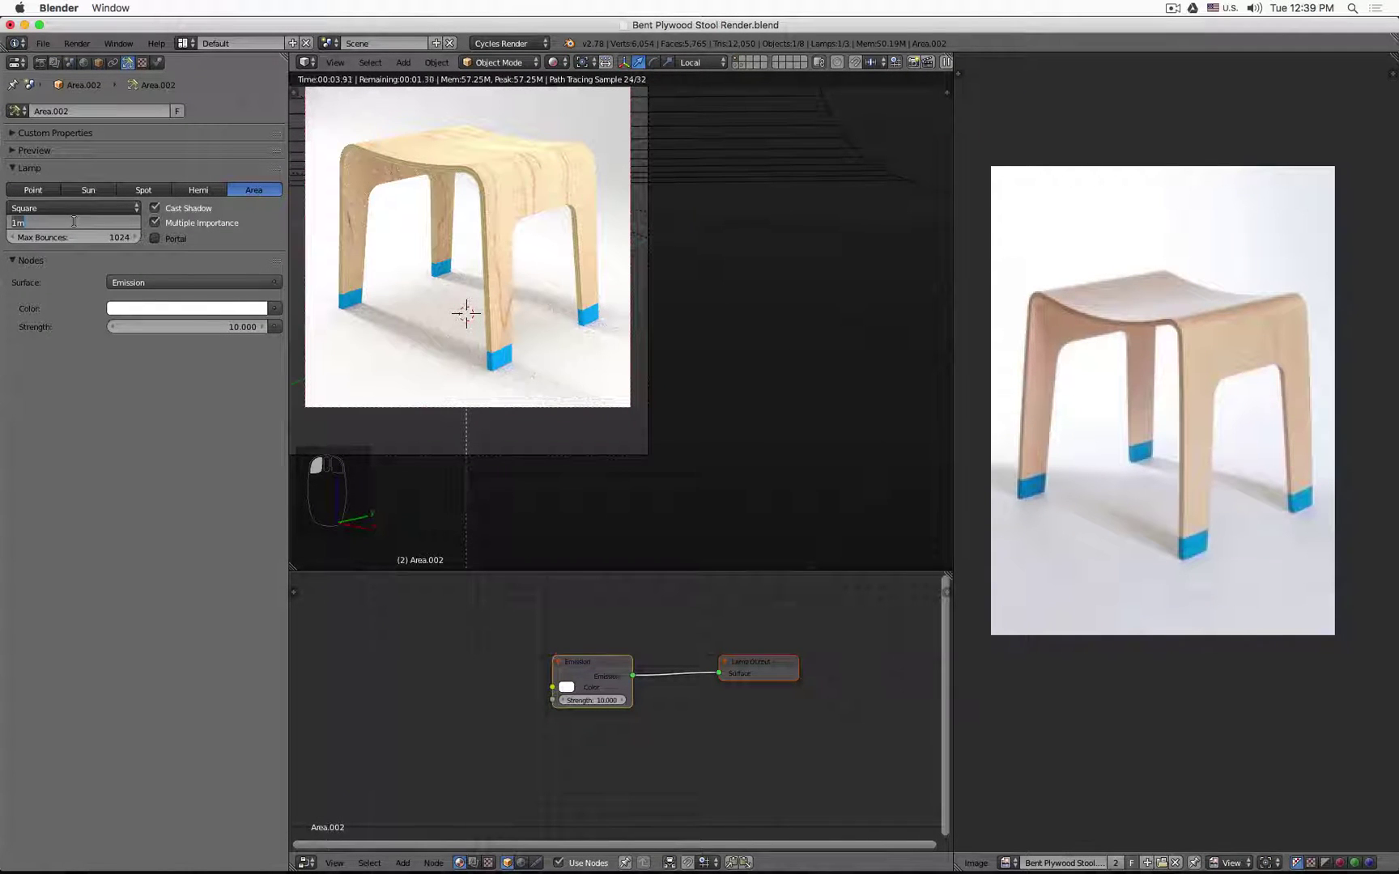
text(50c)
key(Return)
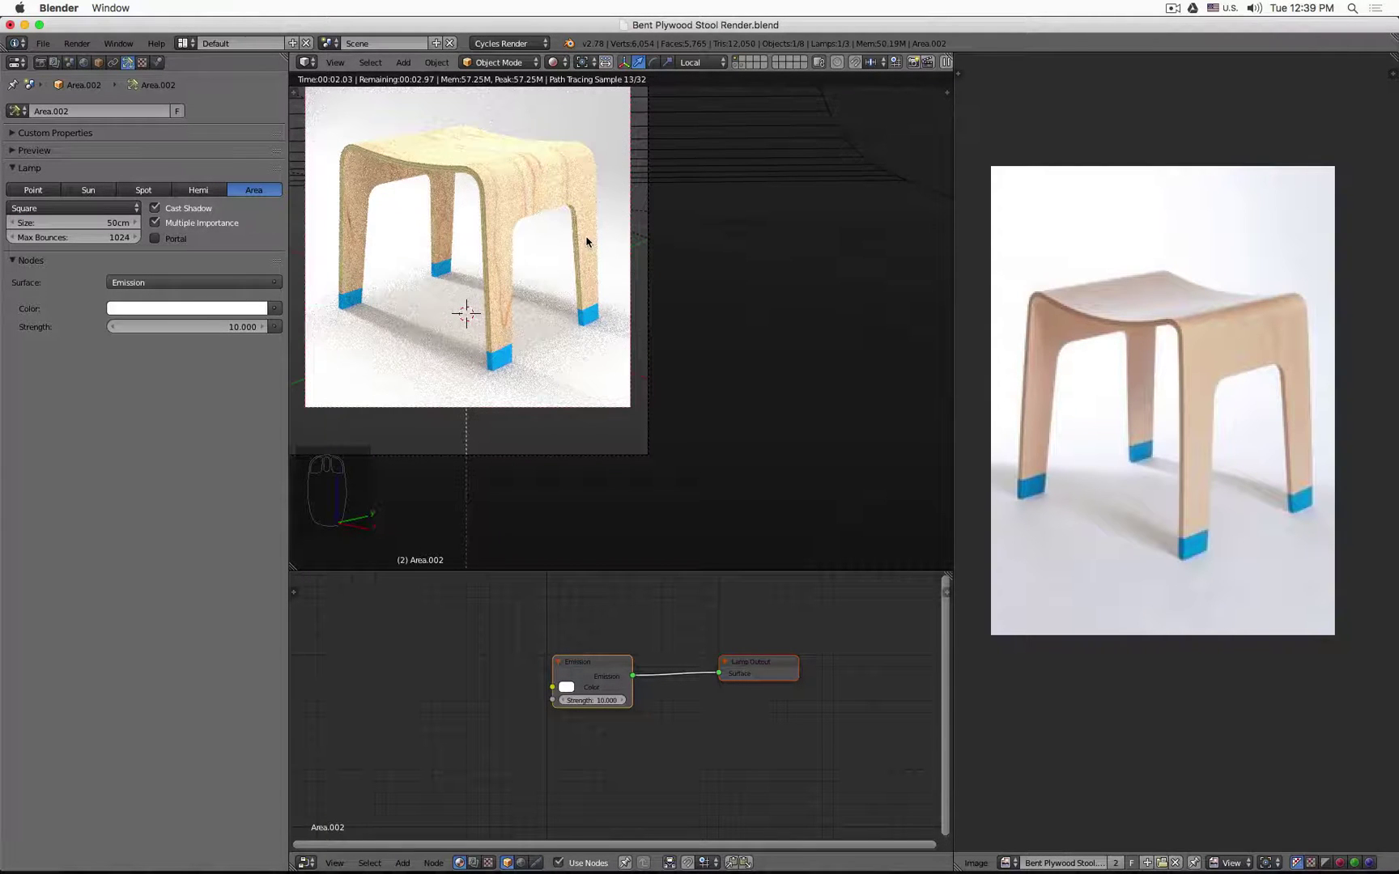
Leave rendered shading and view the whole three-lamp arrangement around the stool in solid shading.
scroll(587, 243, down, 1)
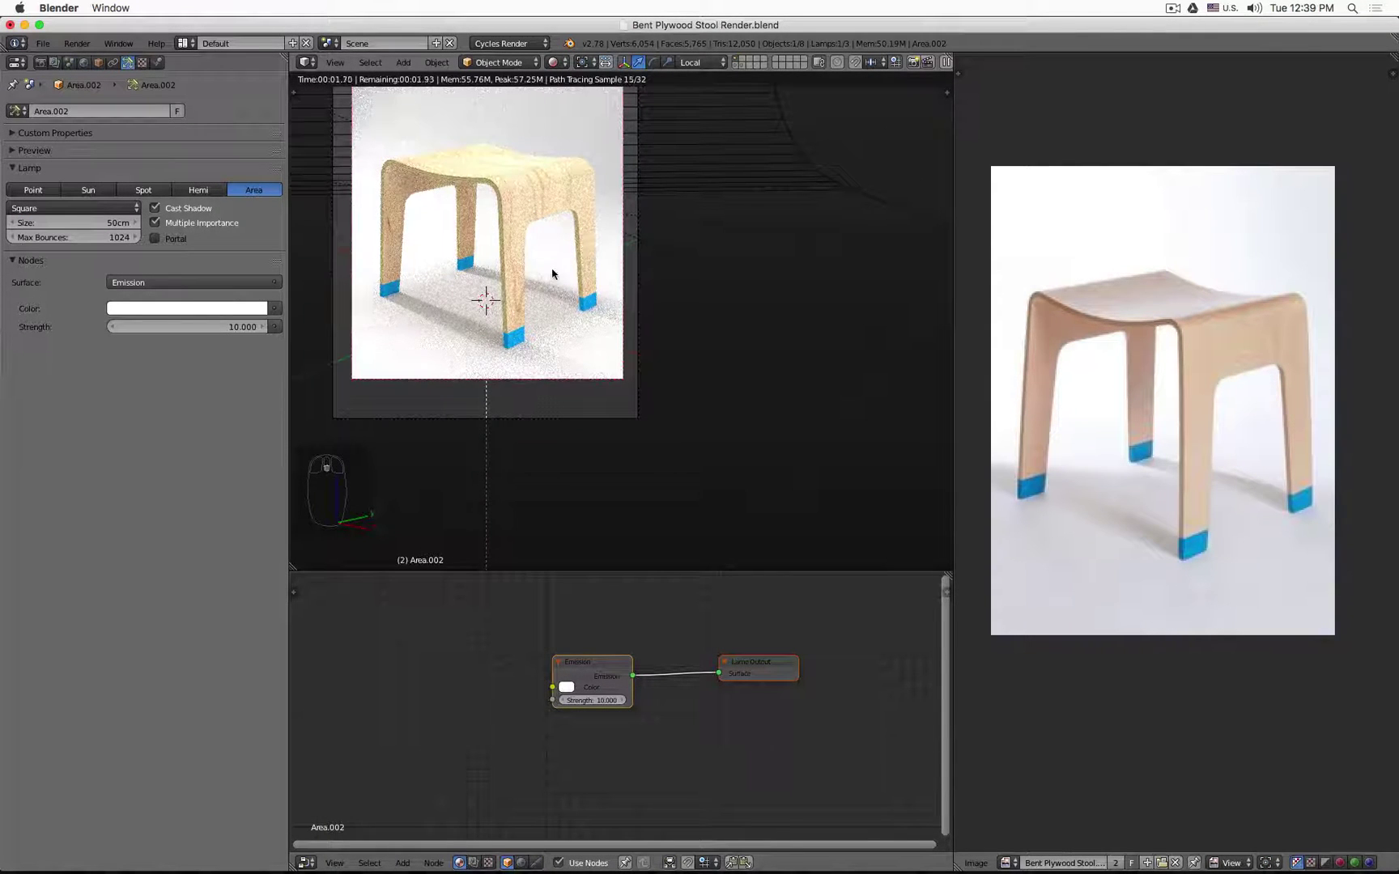
key(z)
key(z)
key(z)
middle_drag(562, 275, 597, 298)
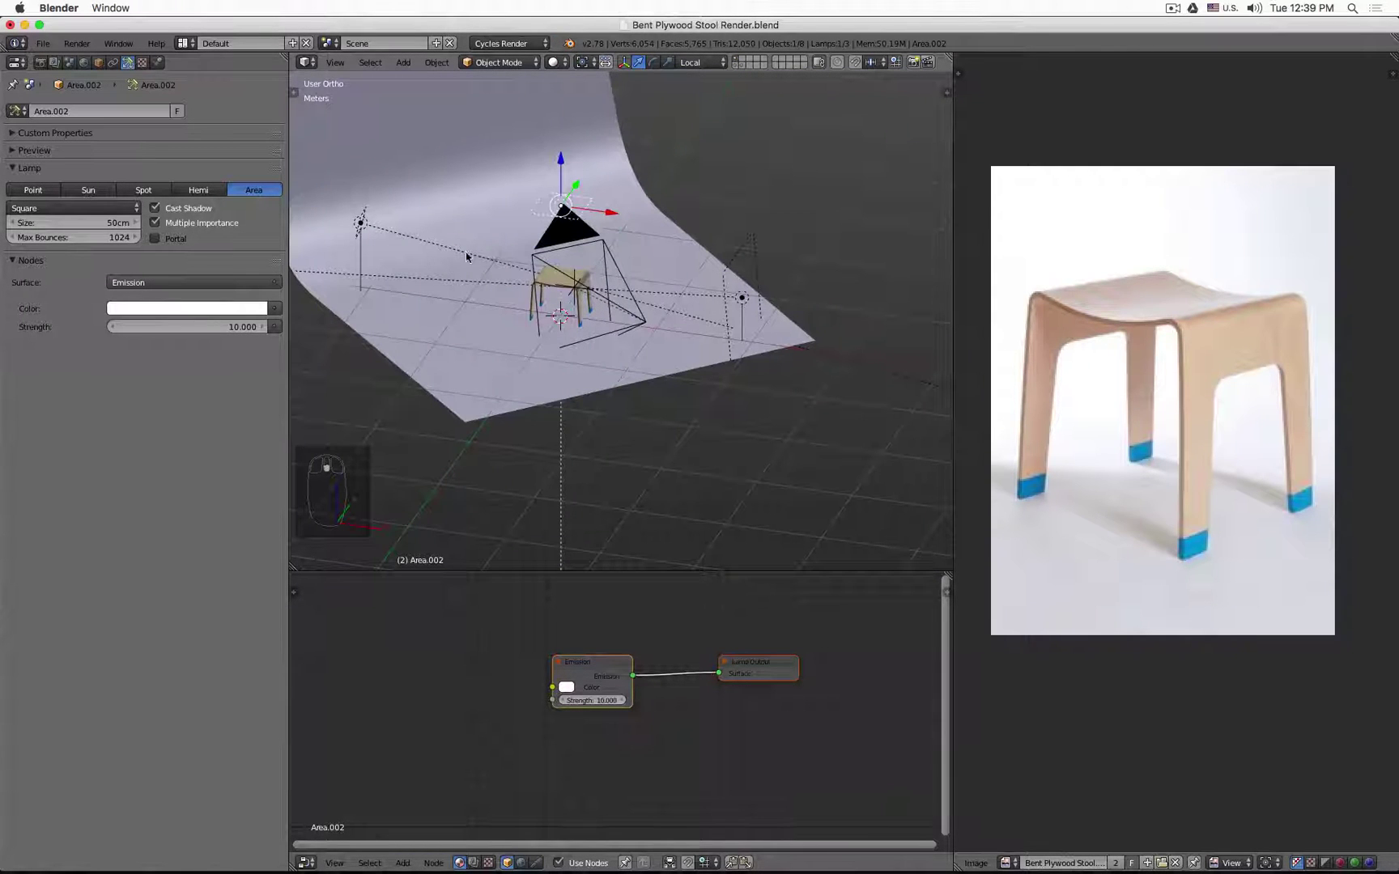
Split the reference image area in two and make the lower half a wireframe 3D view of the scene.
click(307, 863)
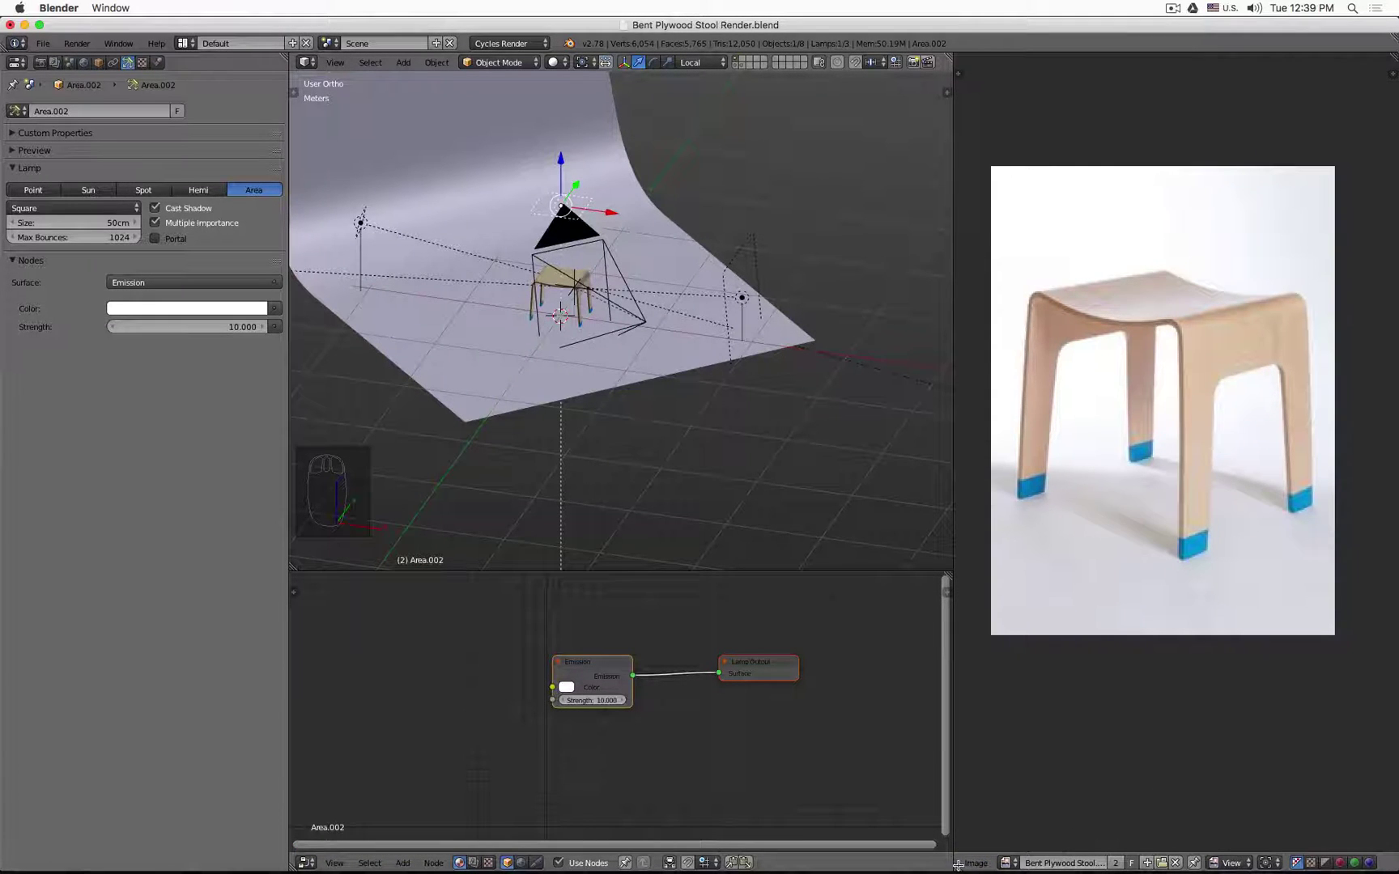
drag(958, 869, 1009, 520)
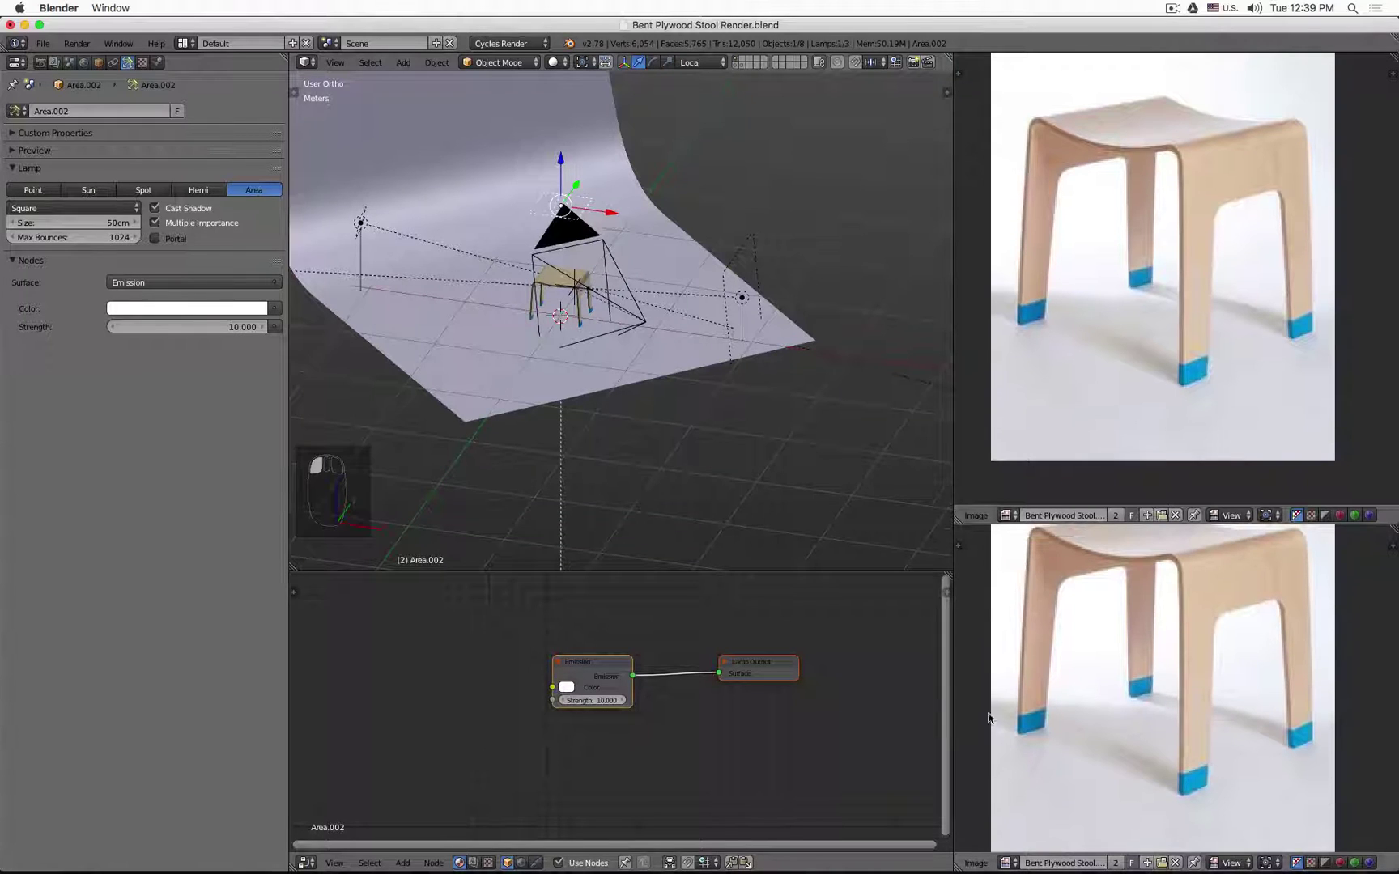
scroll(988, 862, down, 1)
scroll(987, 863, up, 3)
click(977, 866)
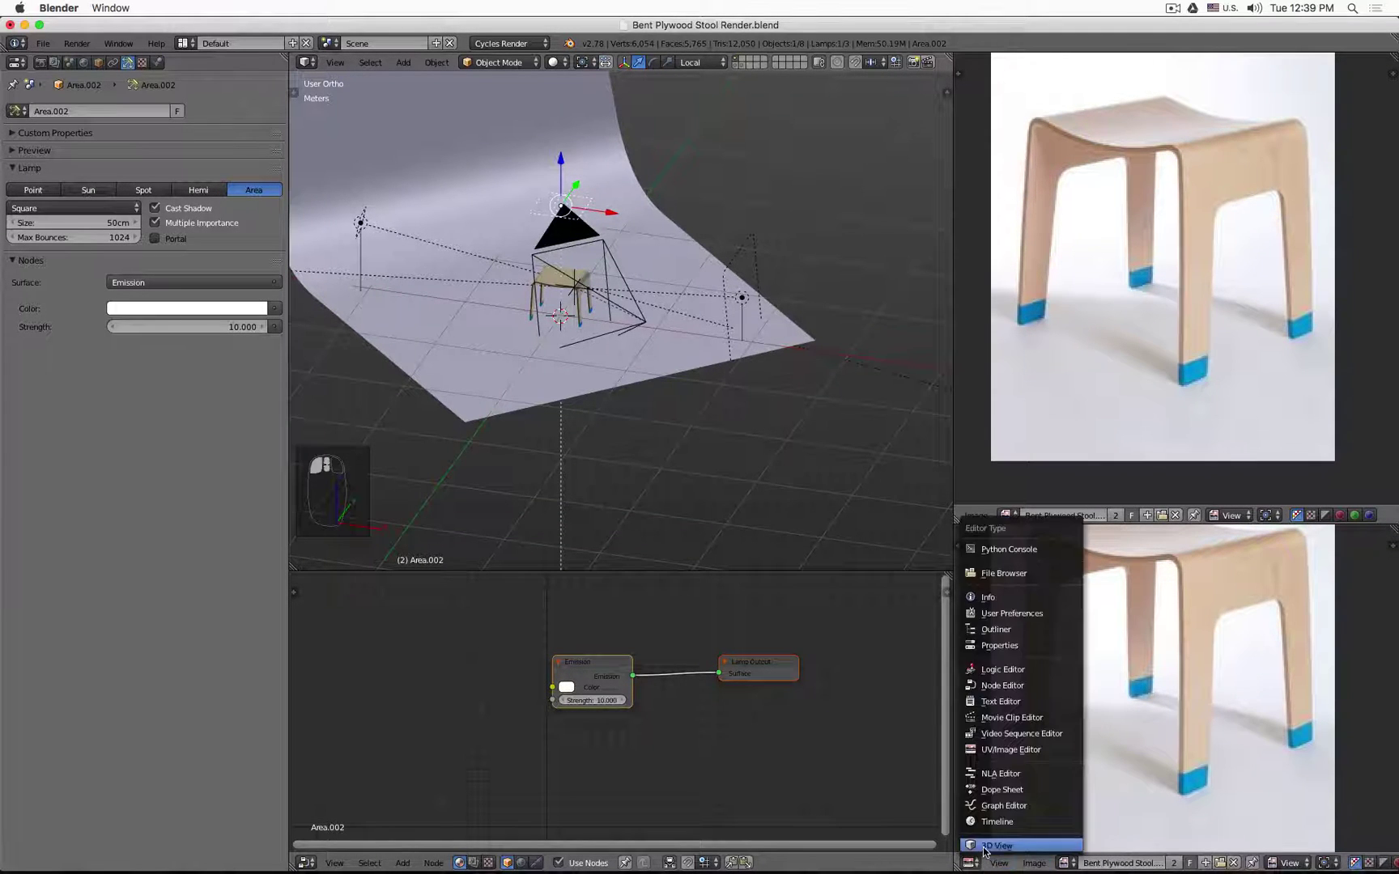
click(988, 847)
mouse_move(1121, 687)
middle_down()
mouse_move(1161, 668)
mouse_move(1093, 696)
mouse_move(1219, 655)
middle_up()
key(z)
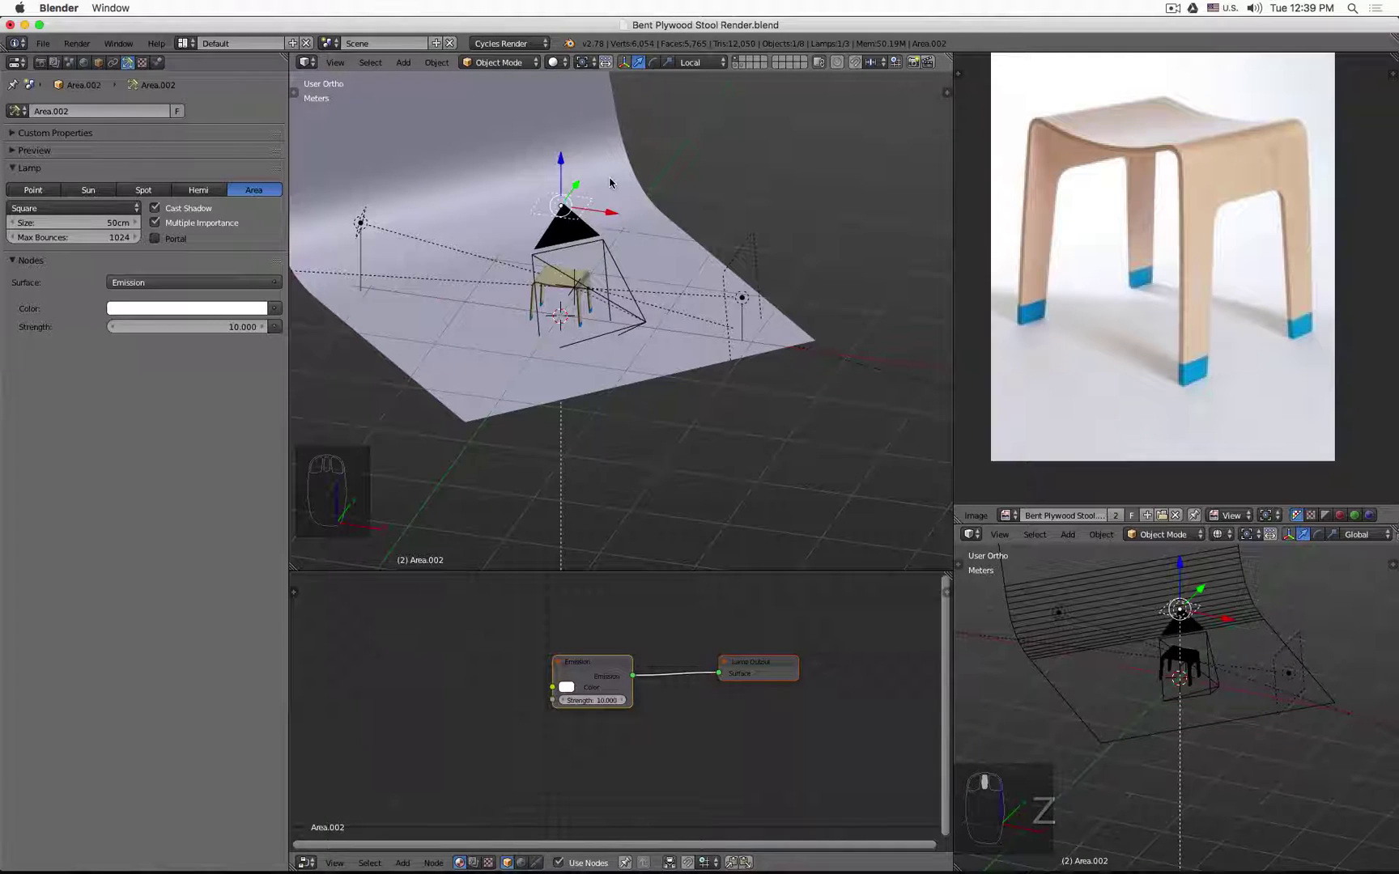
Move each of the three area lamps off the stool's layer onto its own separate layer.
key(m)
key(2)
click(747, 238)
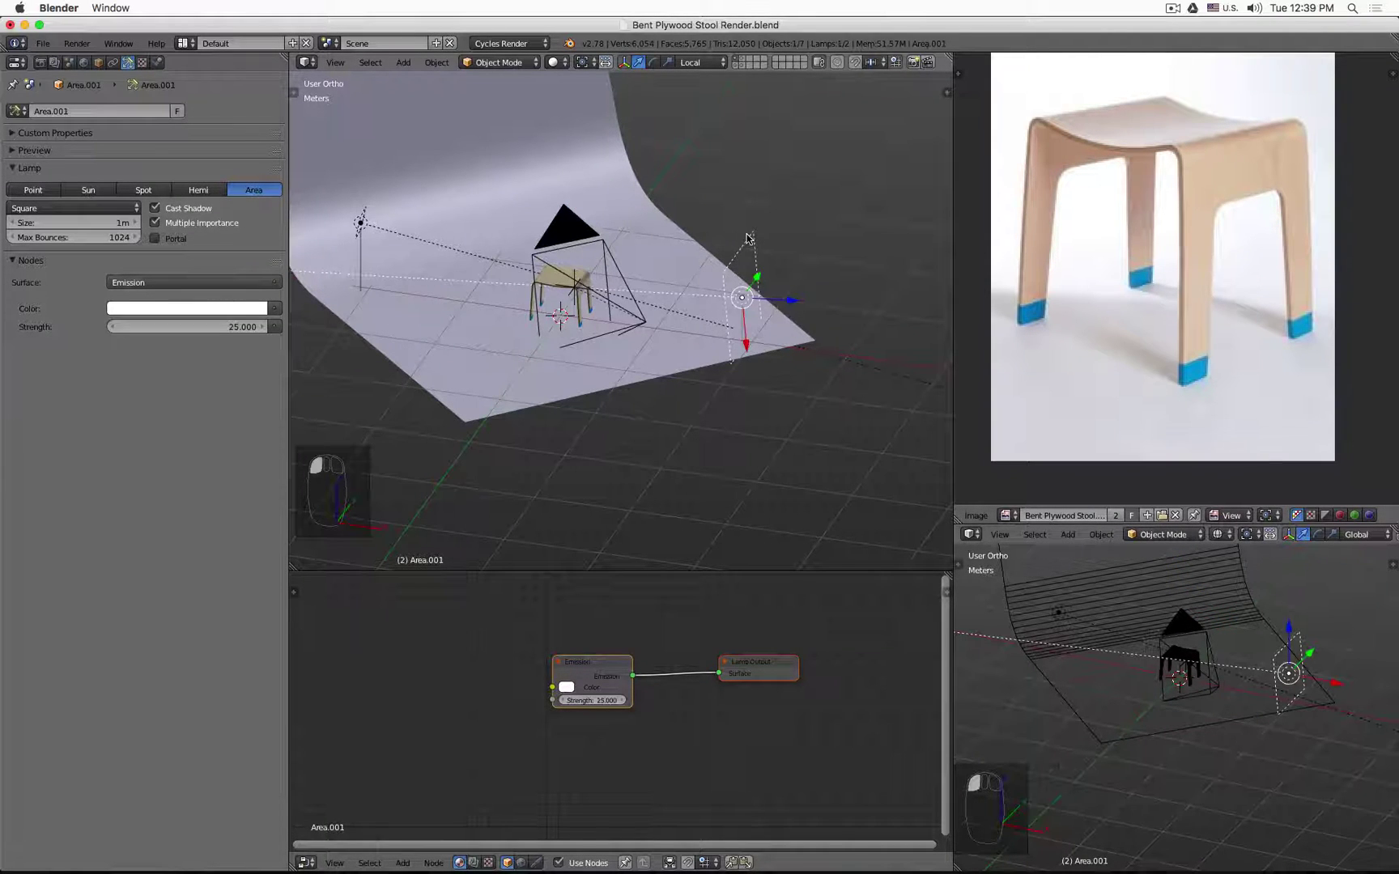
key(m)
key(2)
click(359, 223)
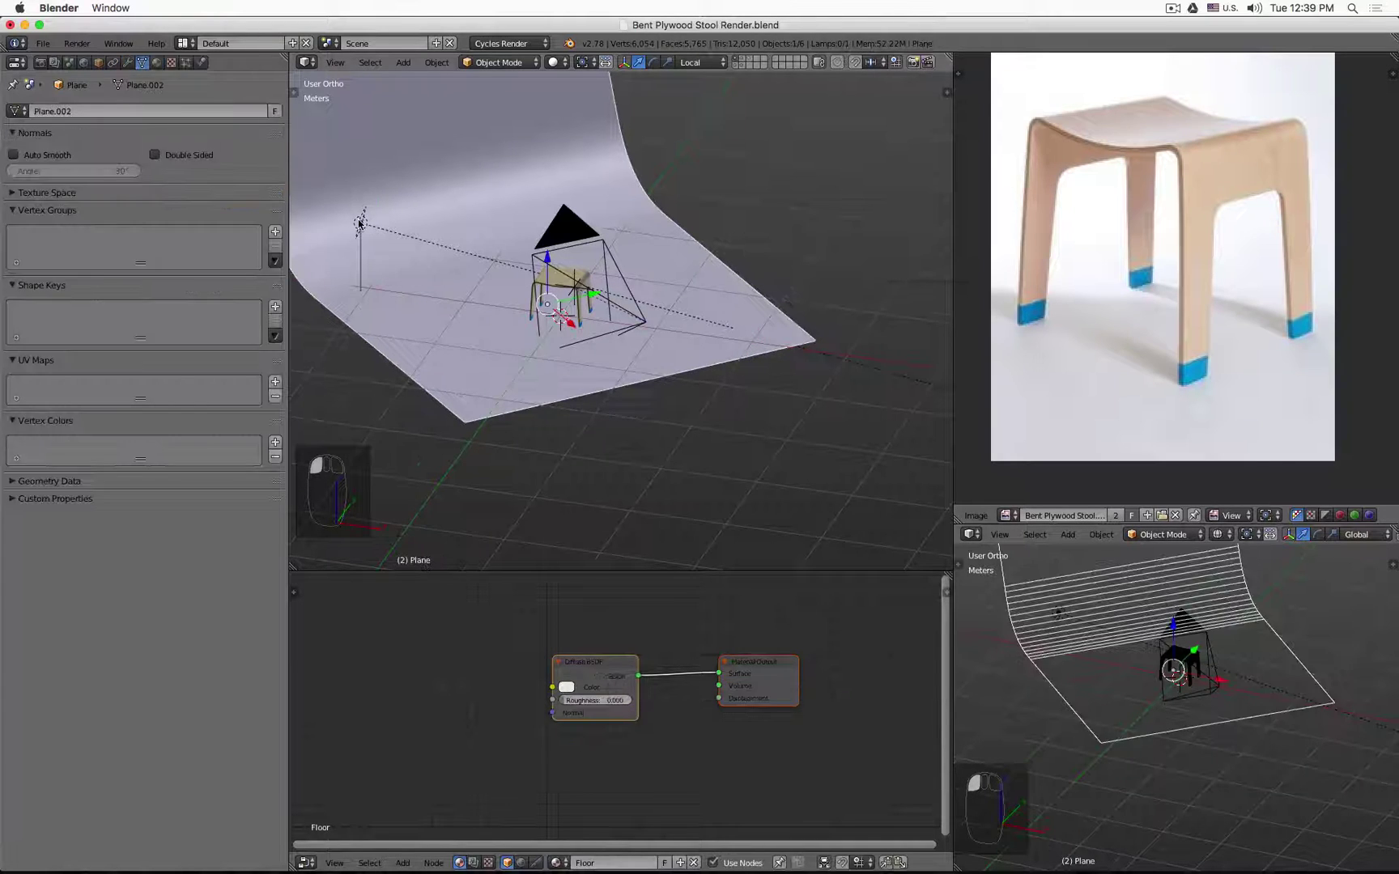
click(359, 224)
key(m)
key(2)
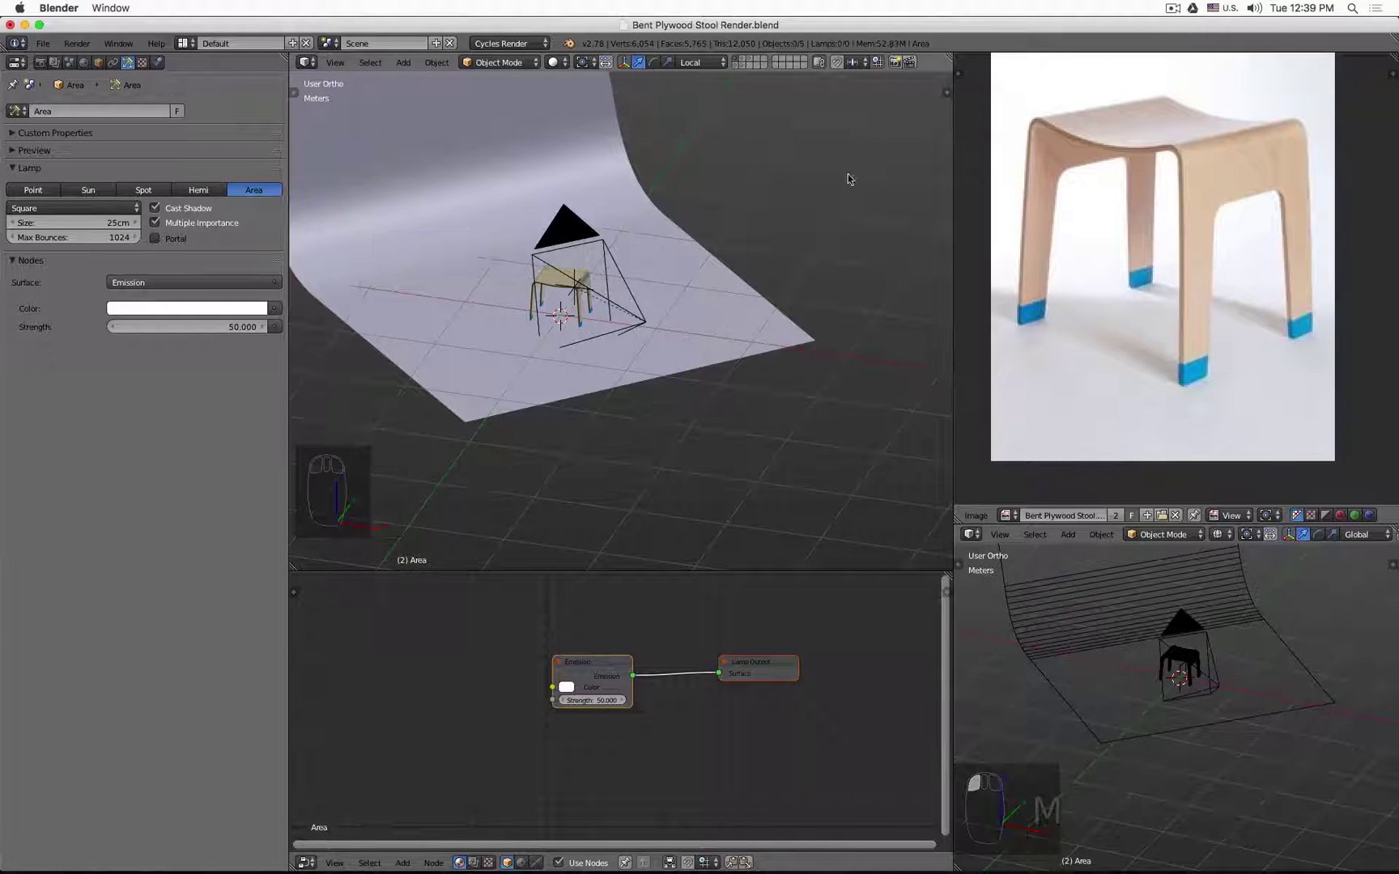
Set the Cycles render device to GPU Compute and preview the stool's camera view in rendered shading.
key(KP_0)
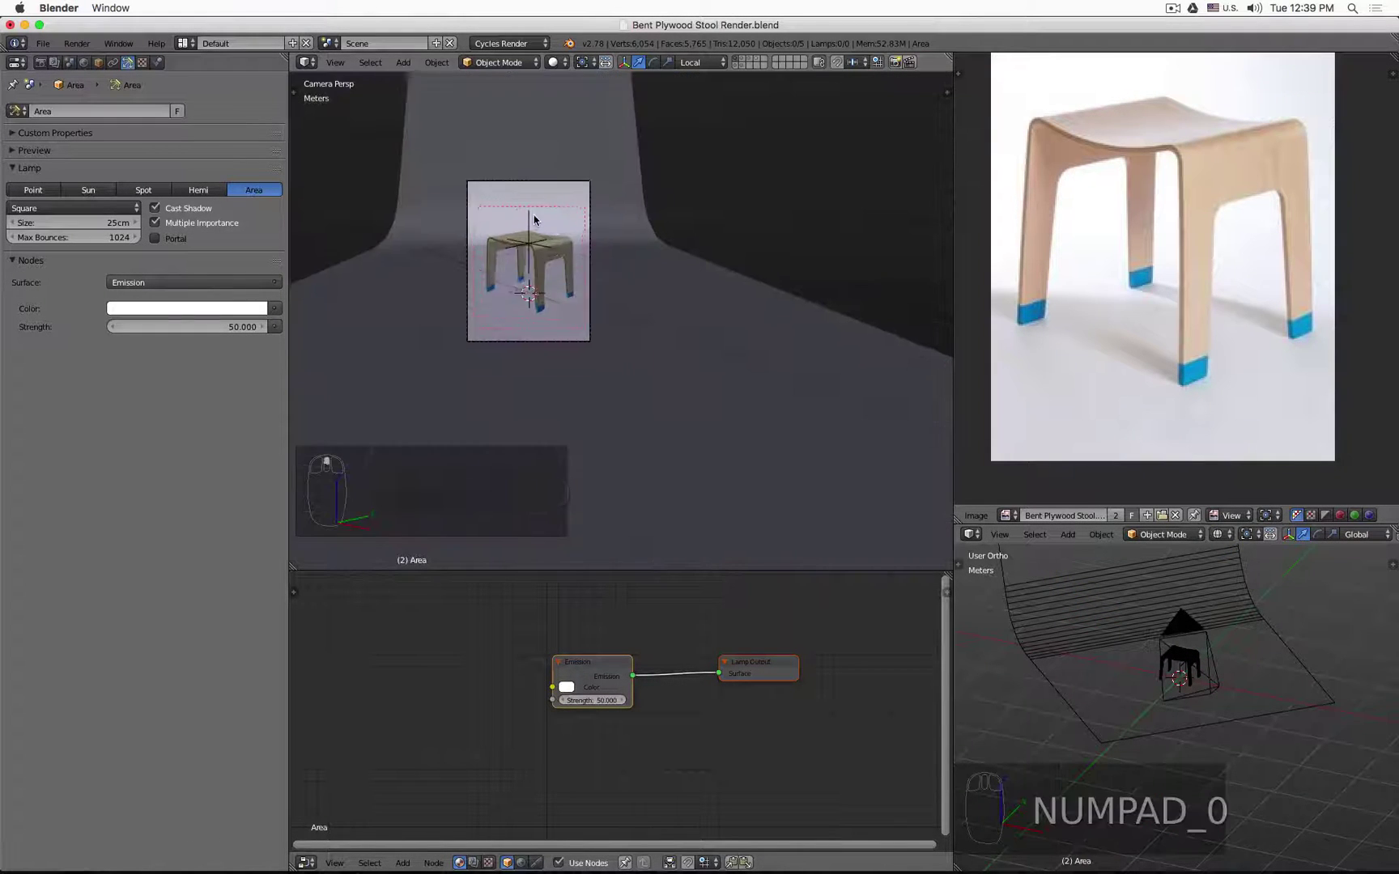
scroll(531, 228, up, 1)
shift+middle_drag(530, 227, 593, 207)
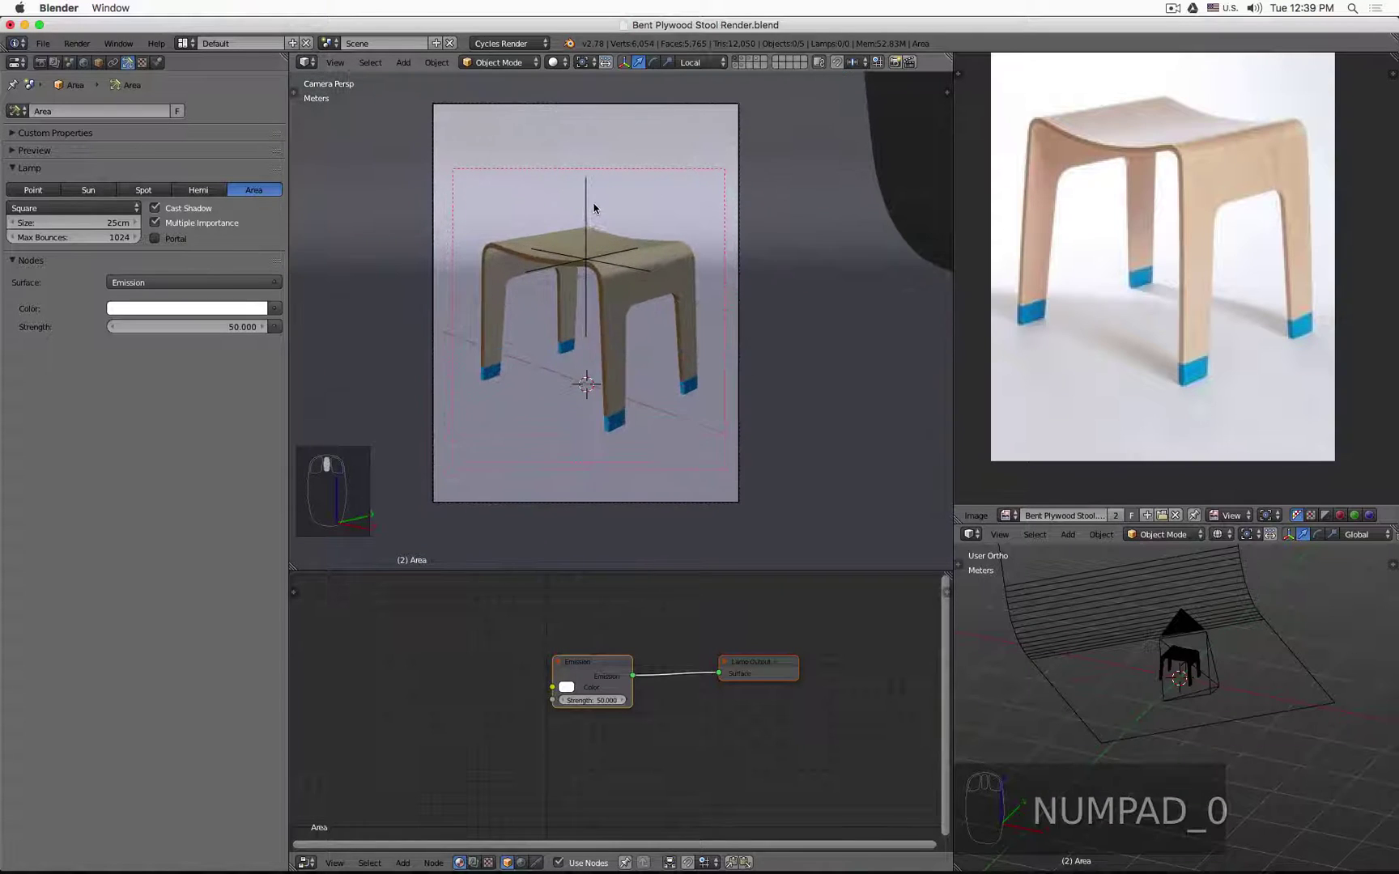
click(41, 64)
click(138, 183)
click(140, 152)
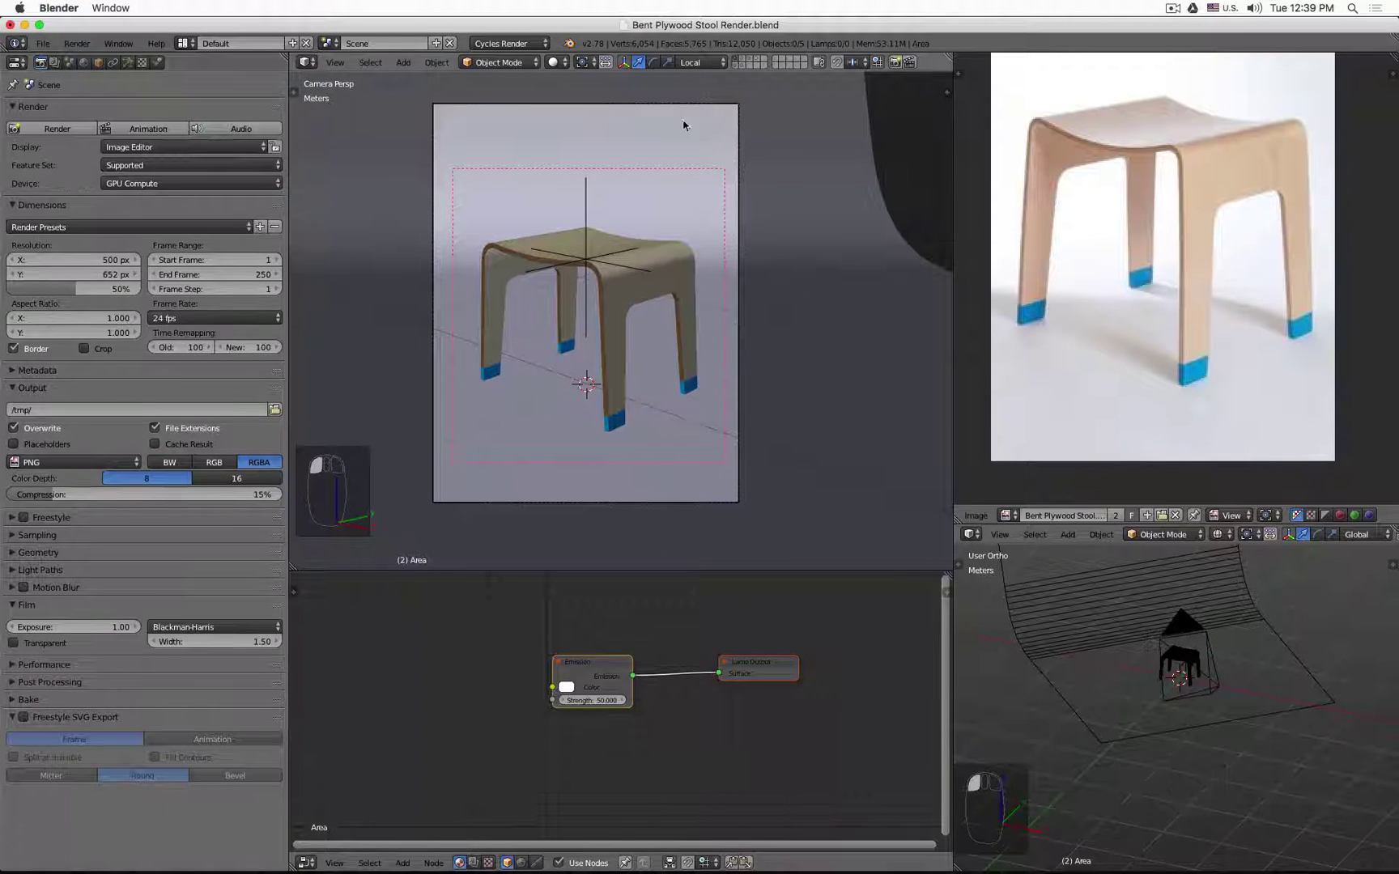
key(shift+z)
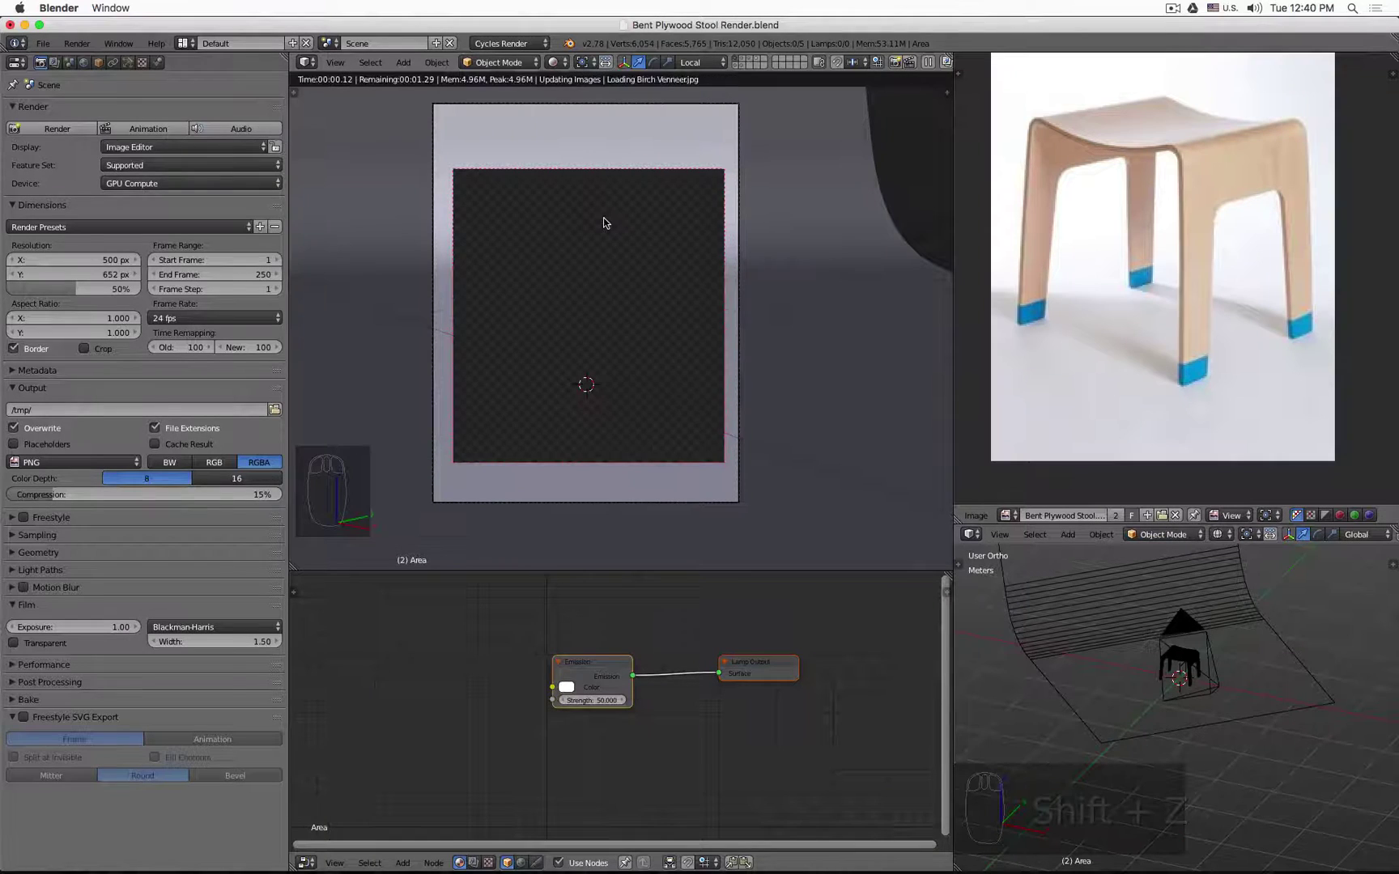
Set the world background strength to 0.1 and show the overhead lamp's layer along with the stool's.
click(83, 62)
click(212, 233)
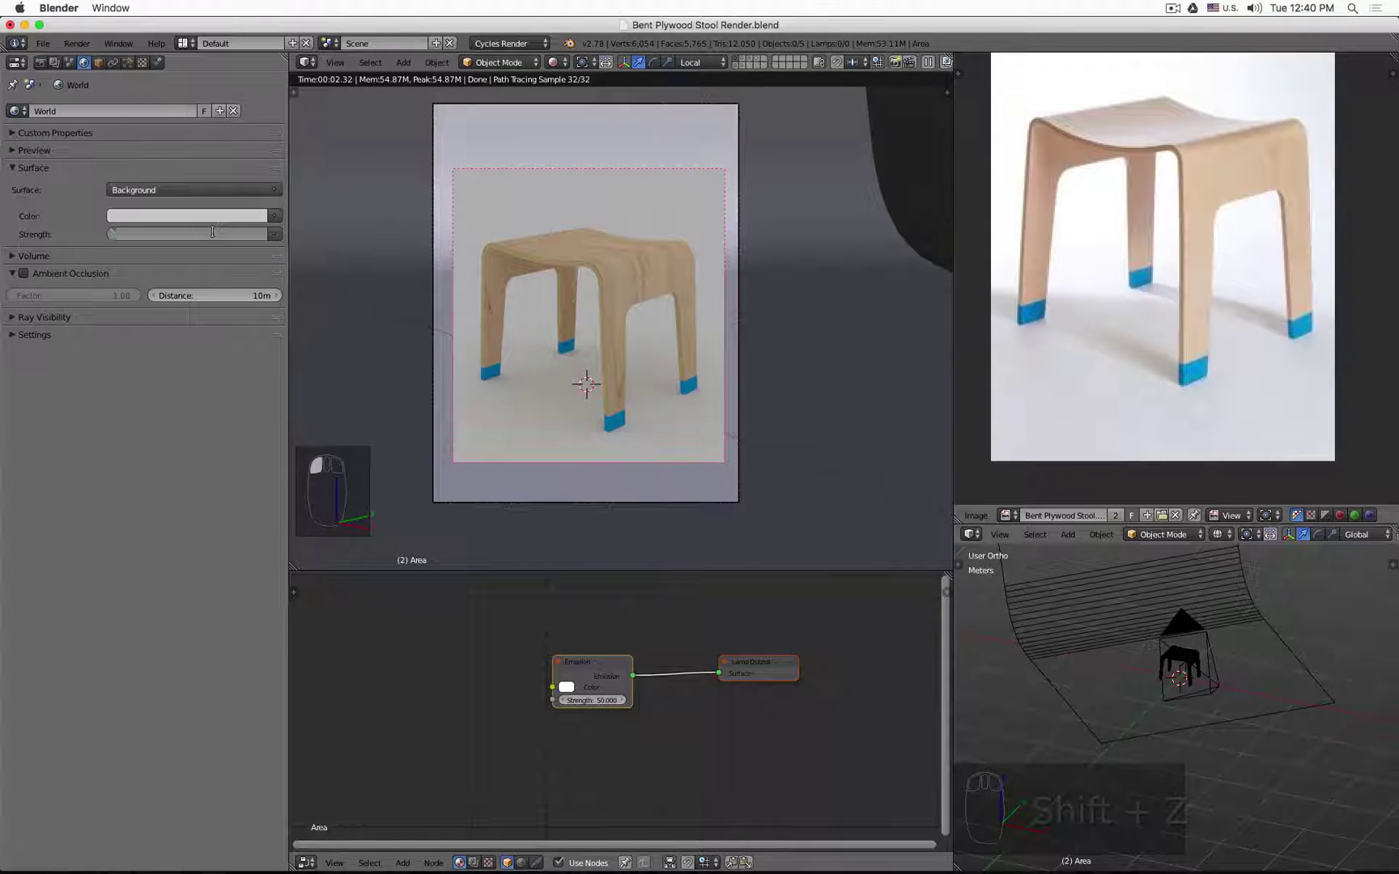
text(0.1)
key(Return)
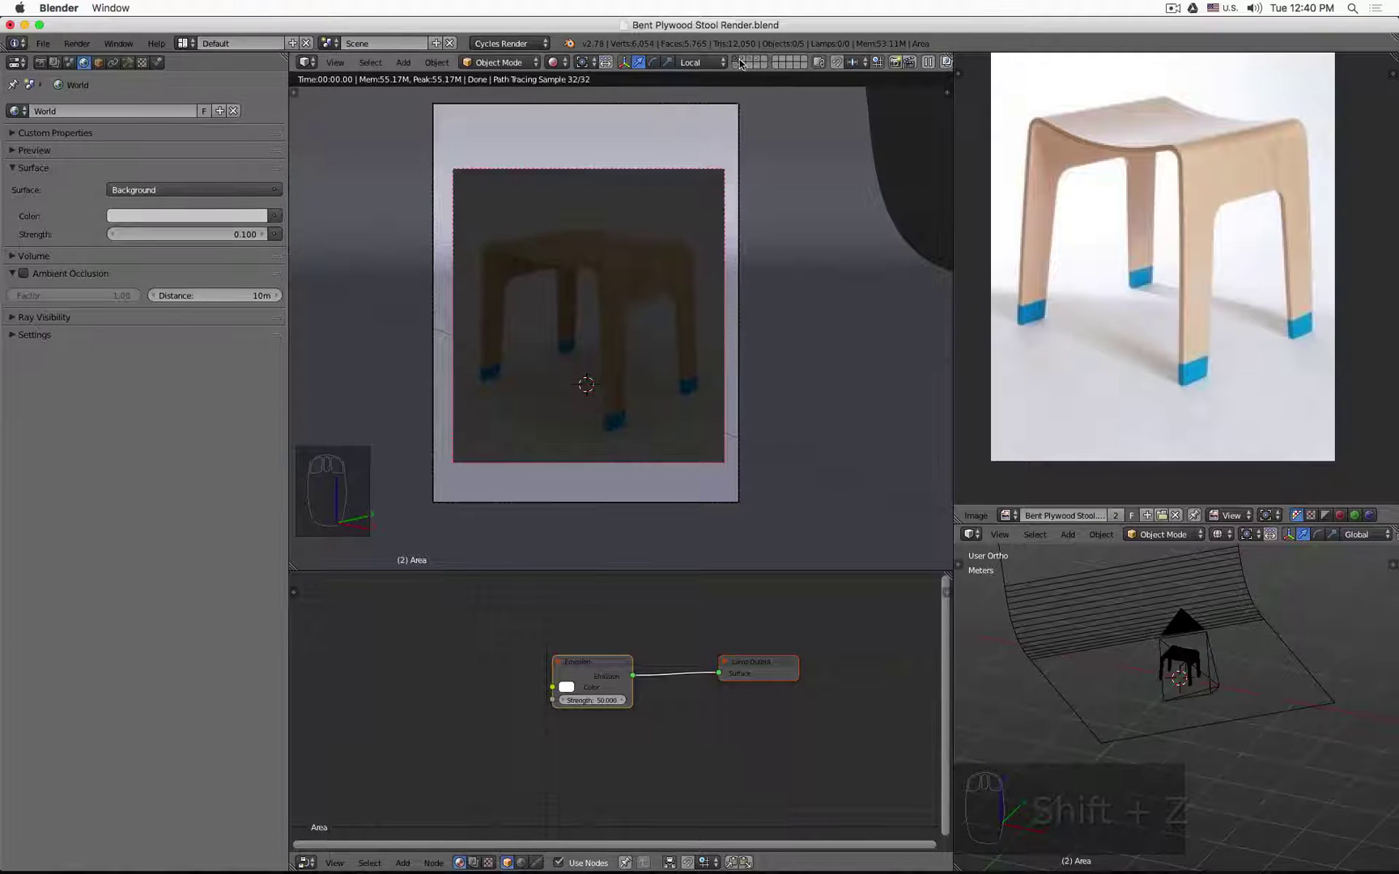
shift+click(742, 58)
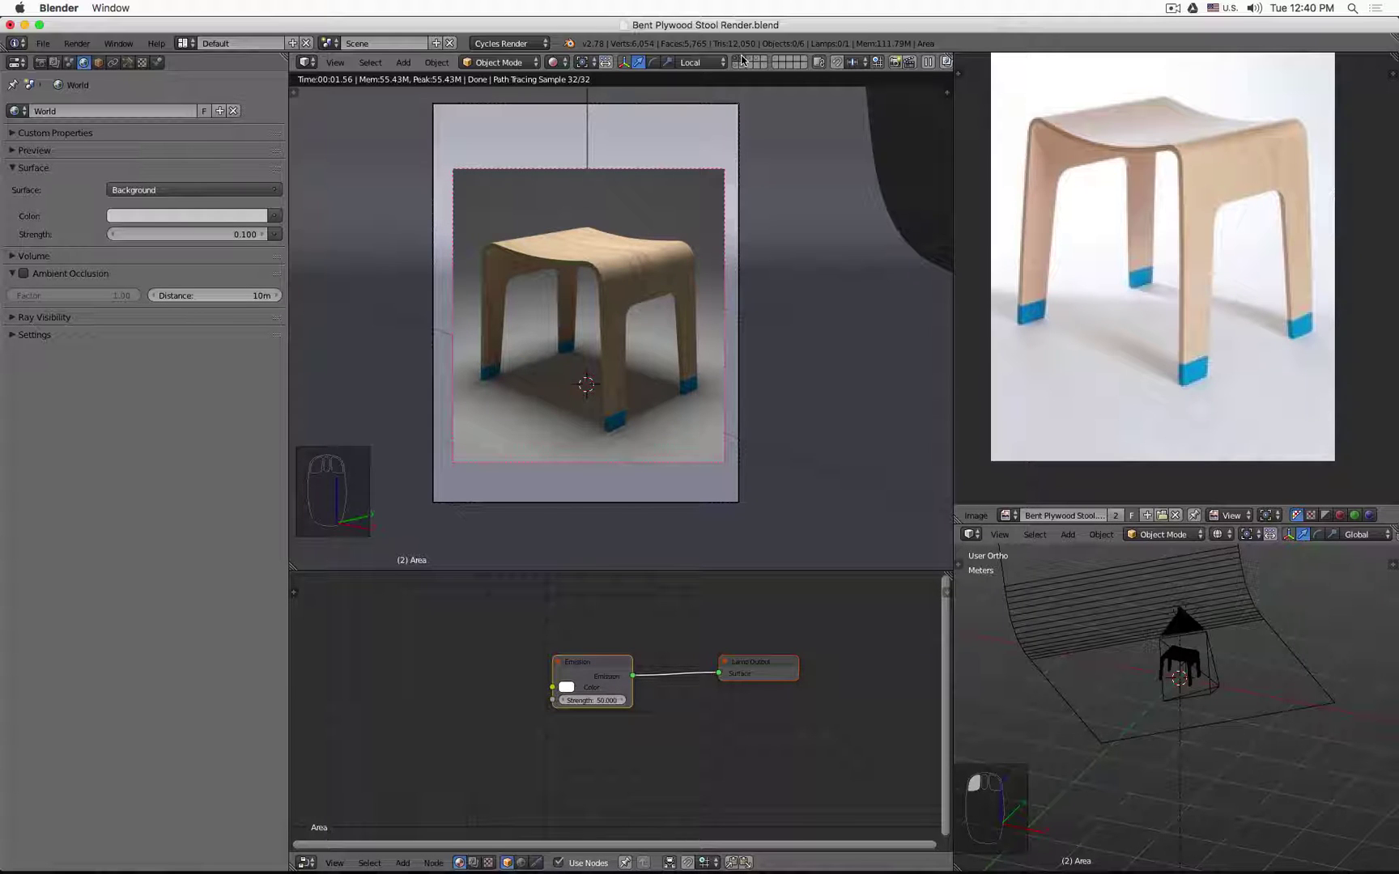
Insert a Mix Shader between the Diffuse BSDF and Material Output of the stool's Venneer Surface material.
right_click(682, 269)
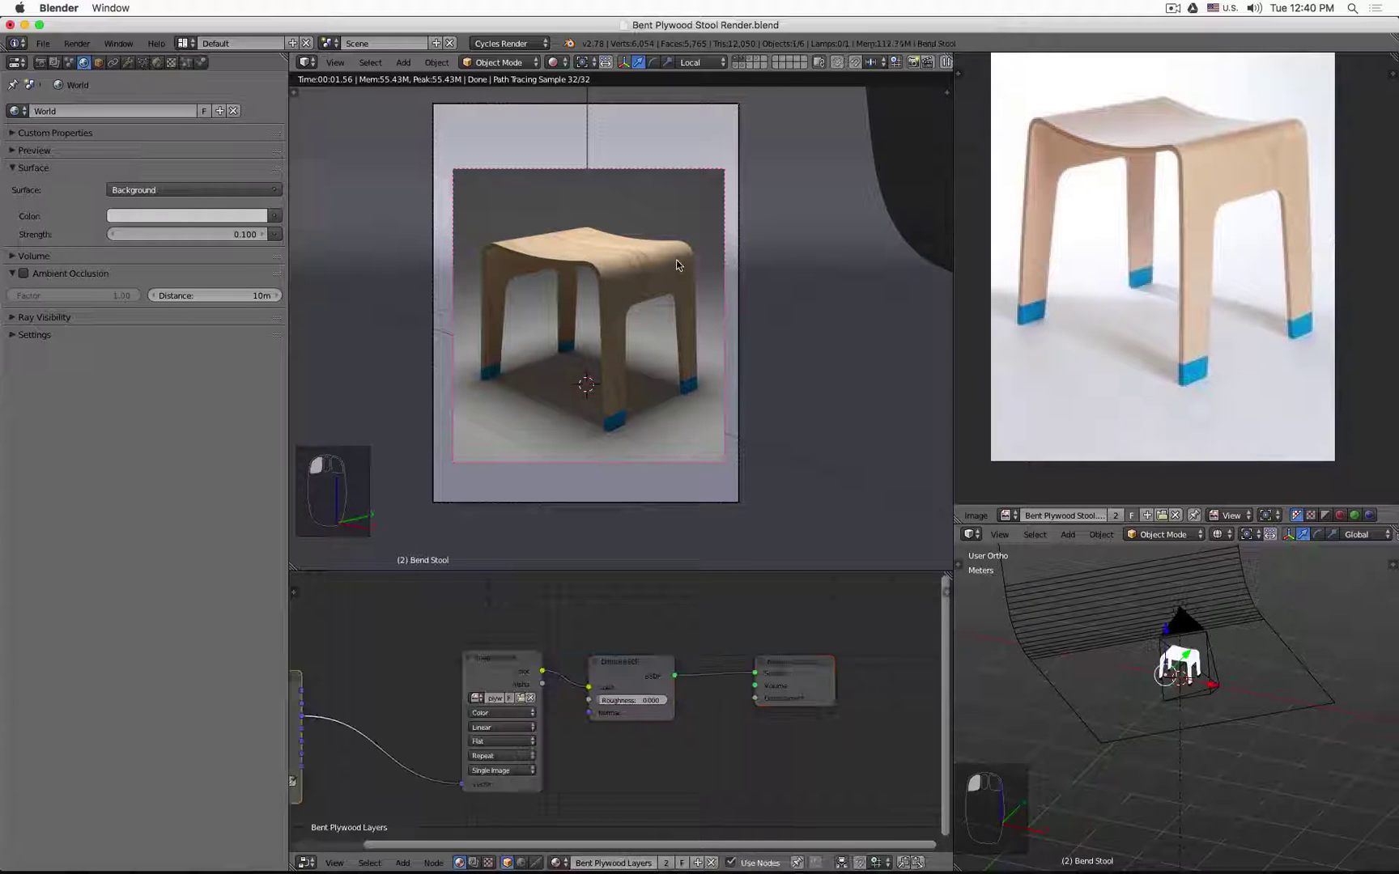
click(157, 62)
click(107, 116)
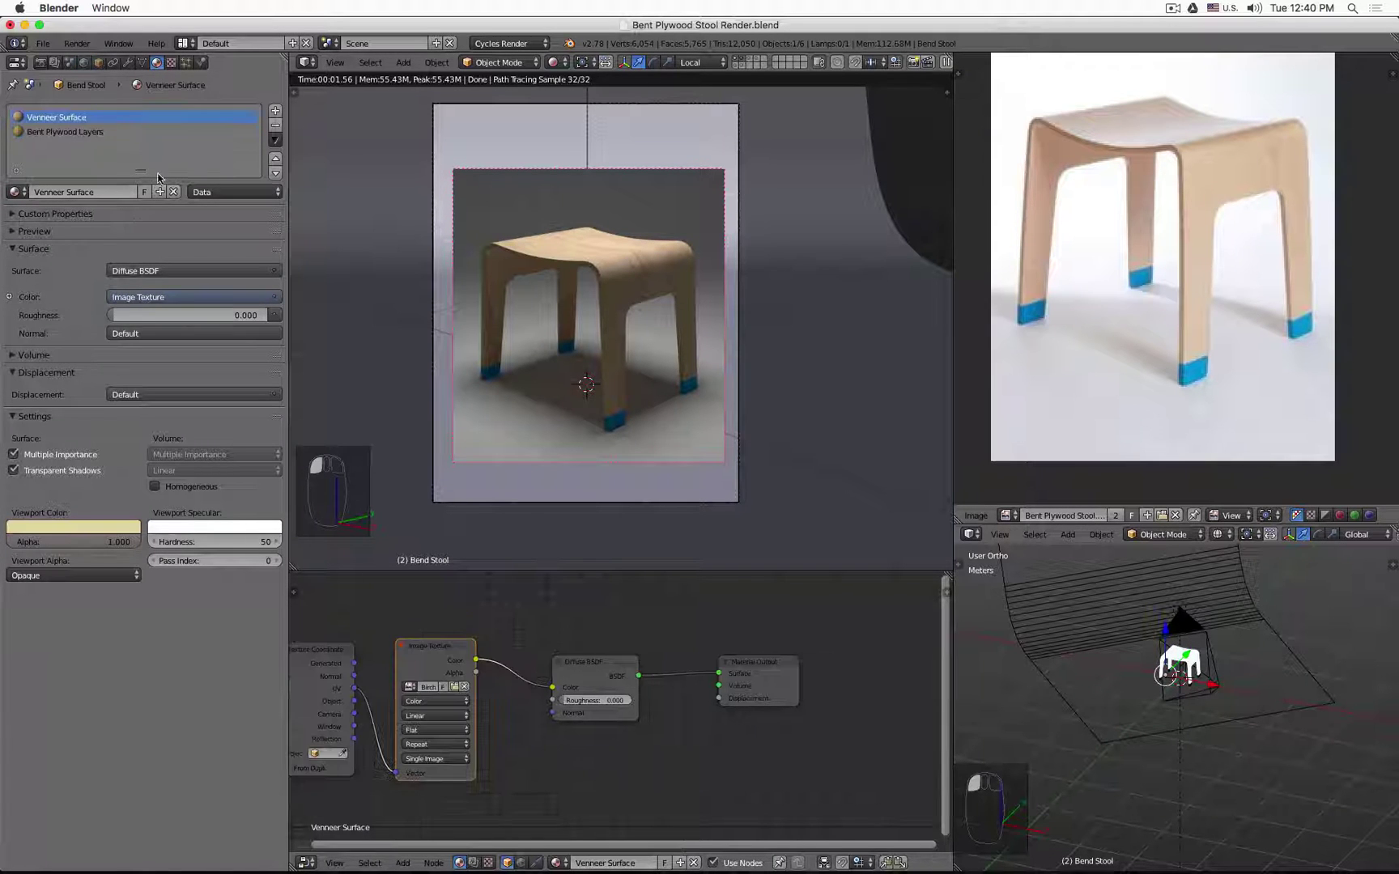
middle_drag(558, 746, 566, 707)
drag(770, 632, 855, 631)
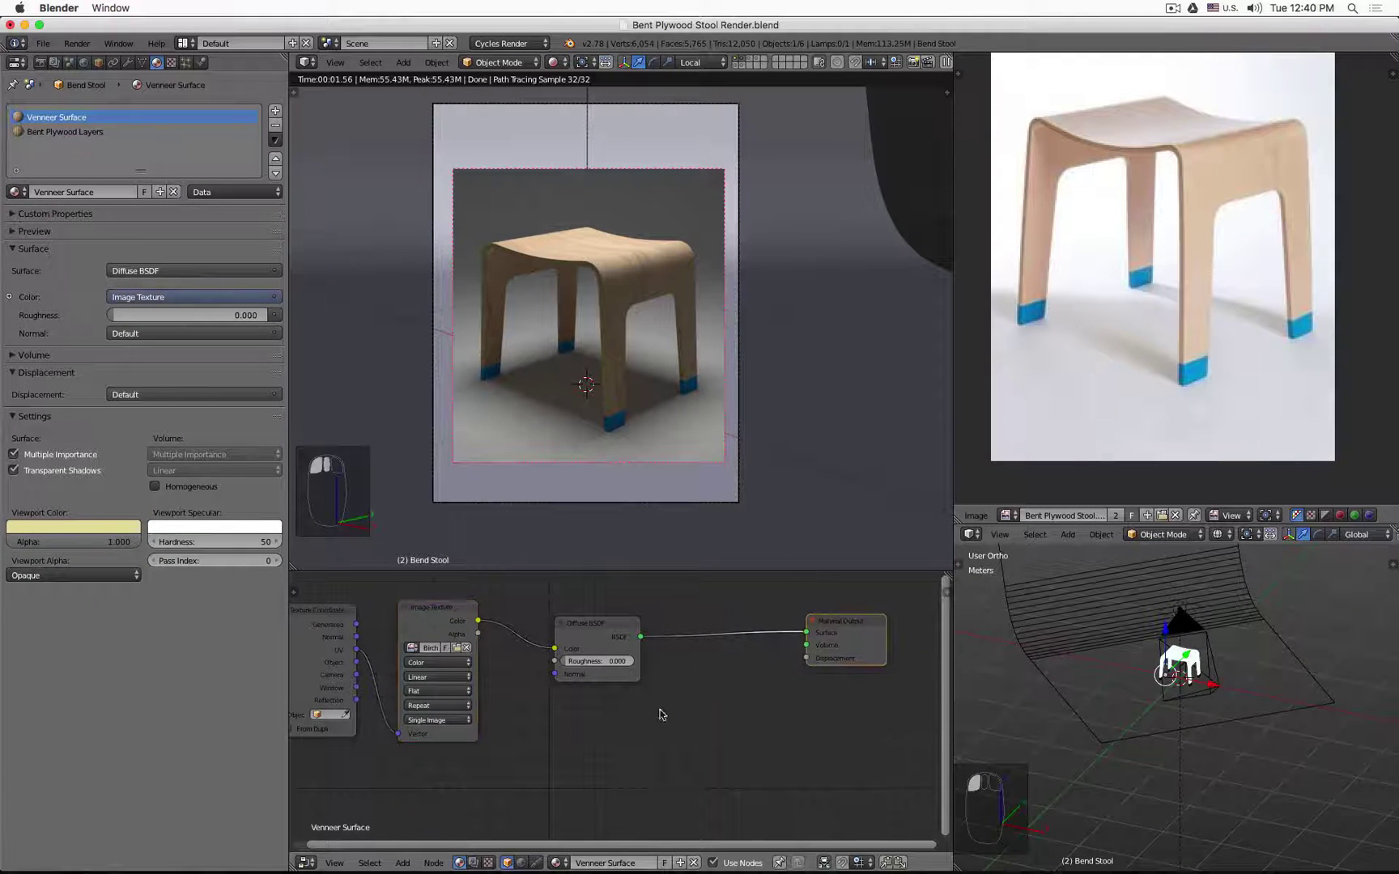
key(shift+a)
mouse_move(618, 753)
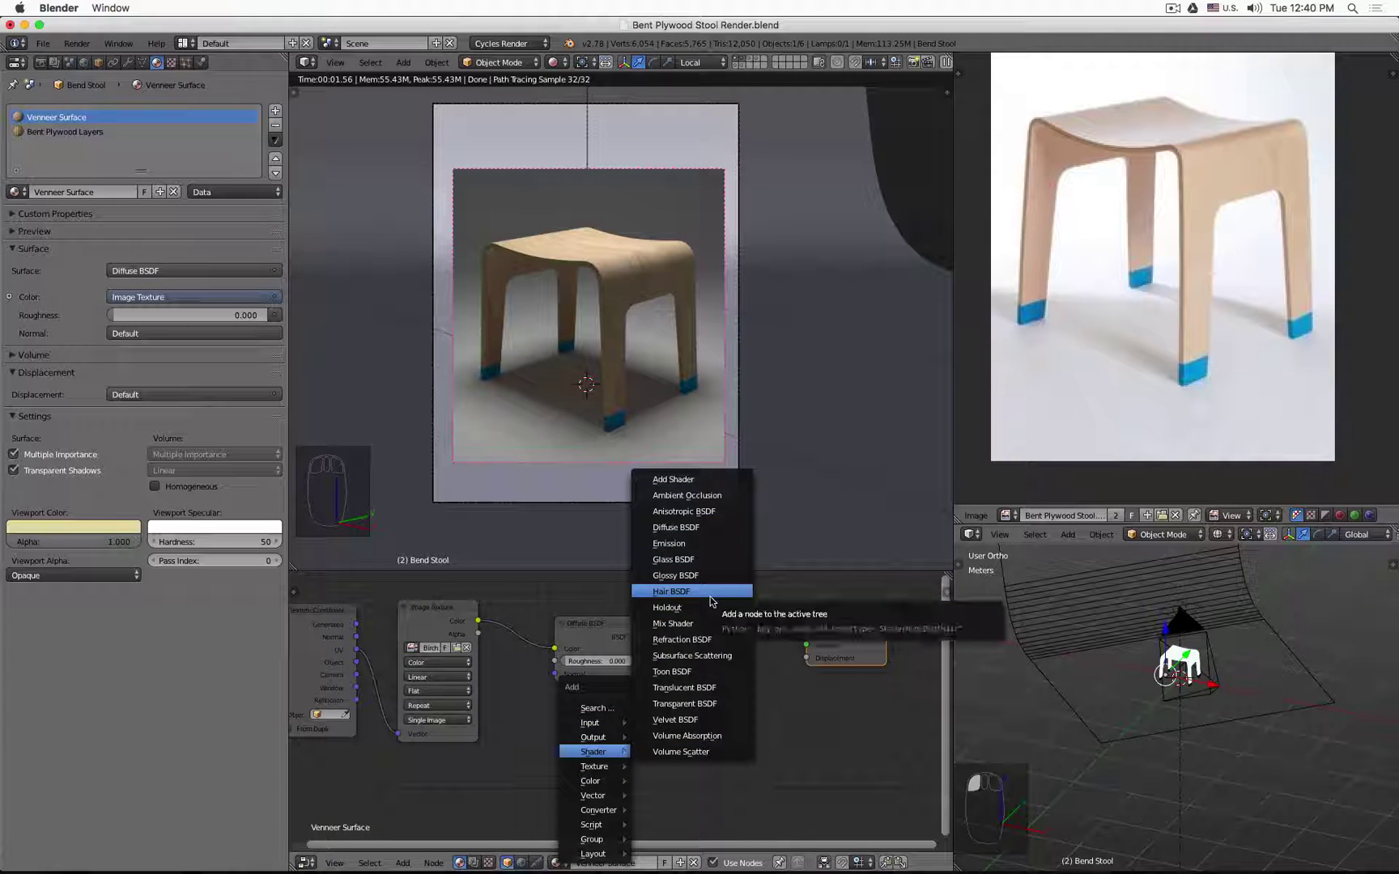
click(710, 624)
click(711, 624)
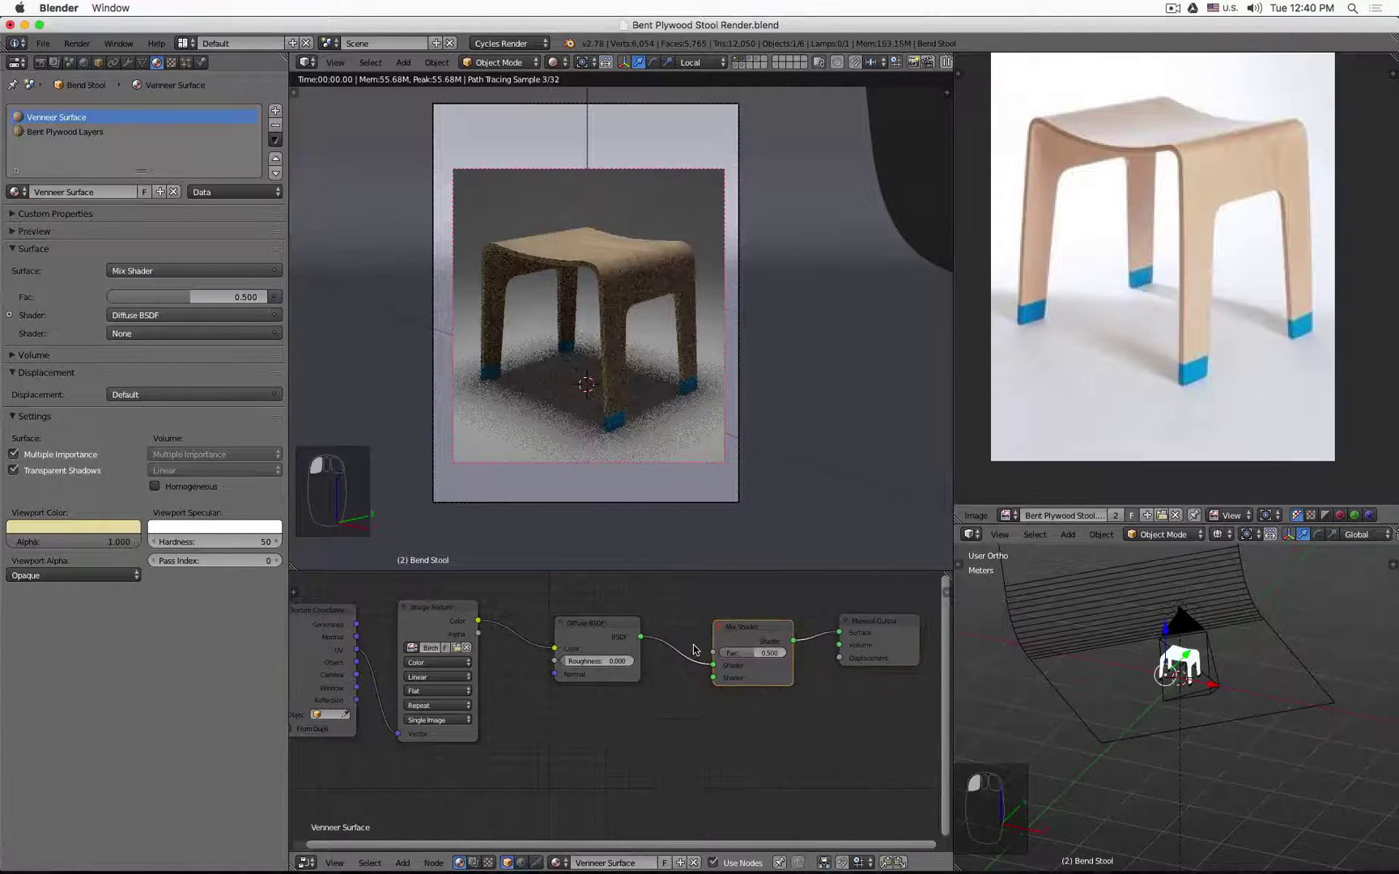
Add a Glossy BSDF below the Diffuse BSDF and connect it to the Mix Shader's second shader input.
key(shift+a)
mouse_move(695, 651)
click(751, 471)
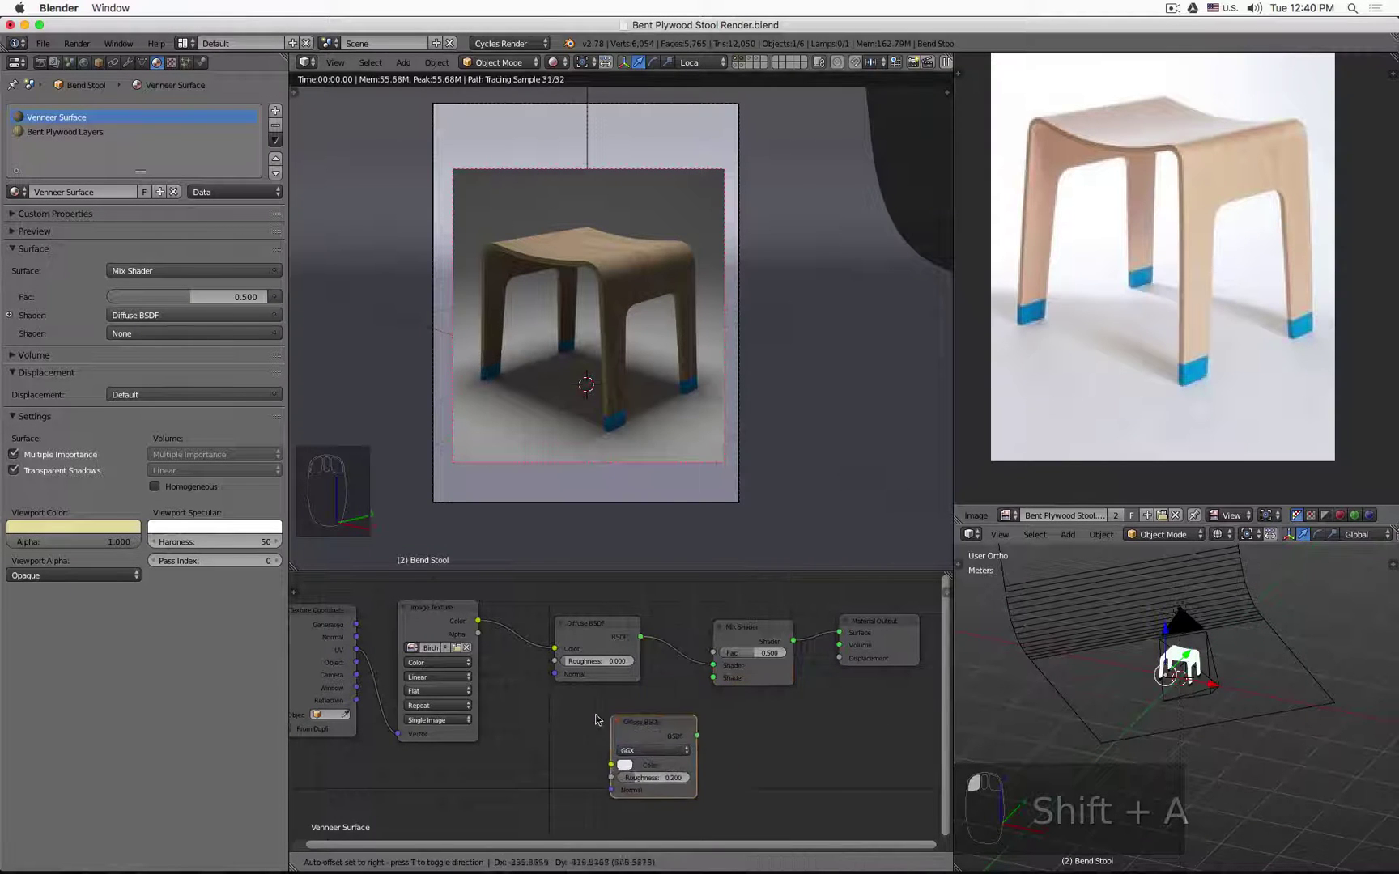
drag(639, 723, 714, 679)
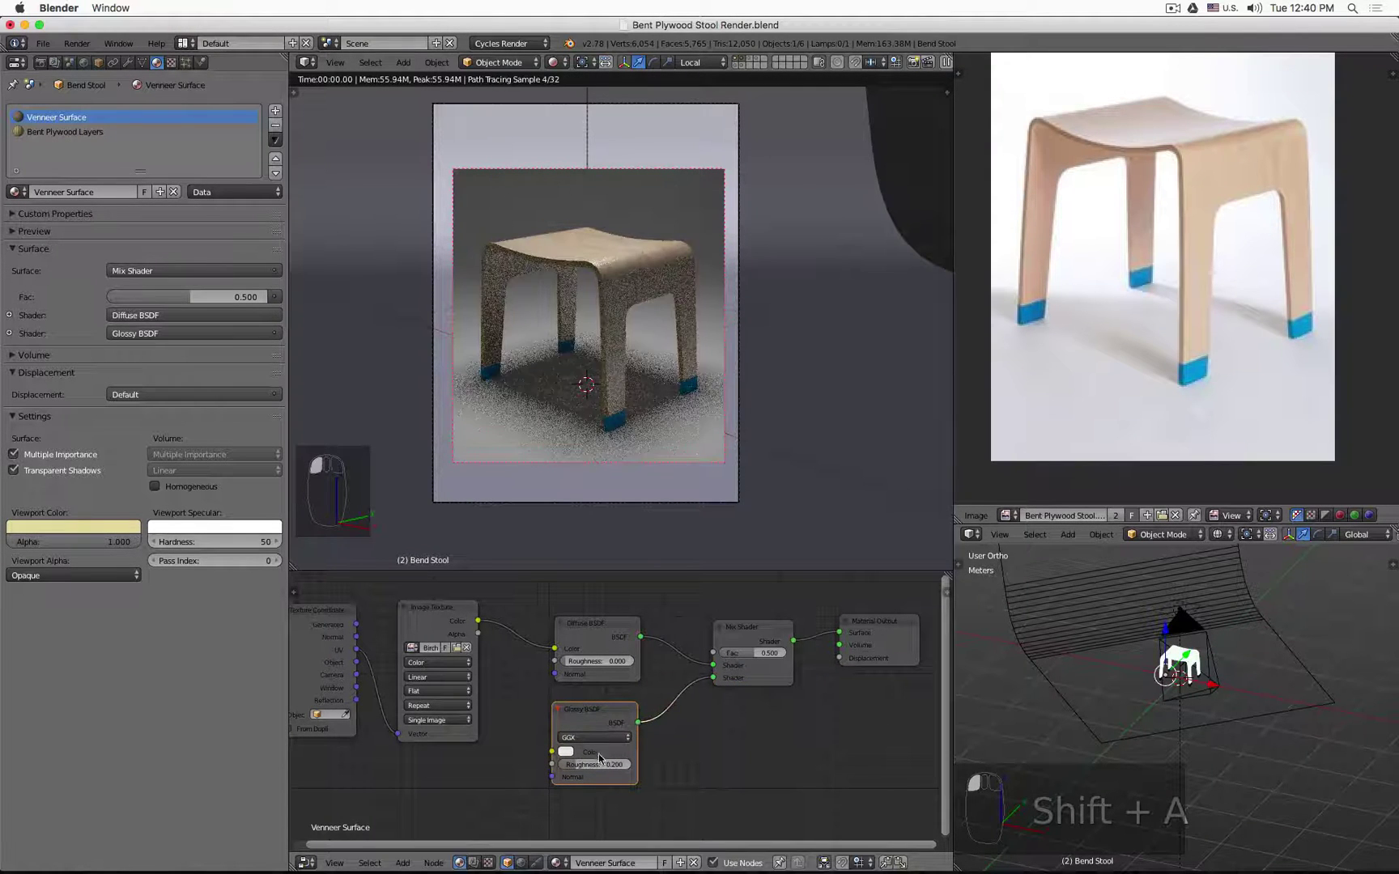
Add a Fresnel node driving the Mix Shader's Fac and set the Glossy BSDF's roughness to 0.
middle_drag(774, 726, 778, 770)
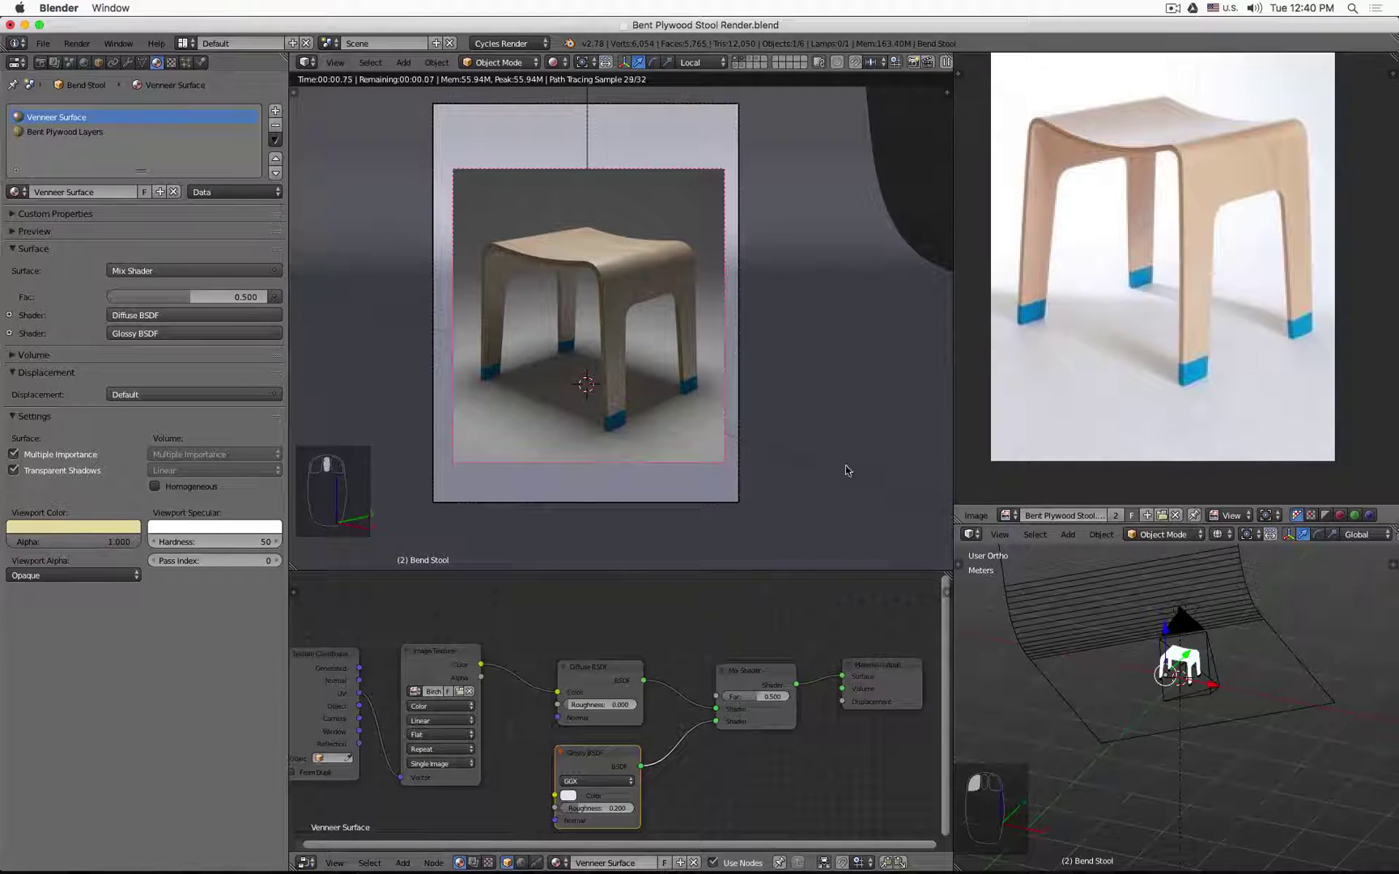
key(shift+a)
mouse_move(575, 617)
mouse_move(550, 584)
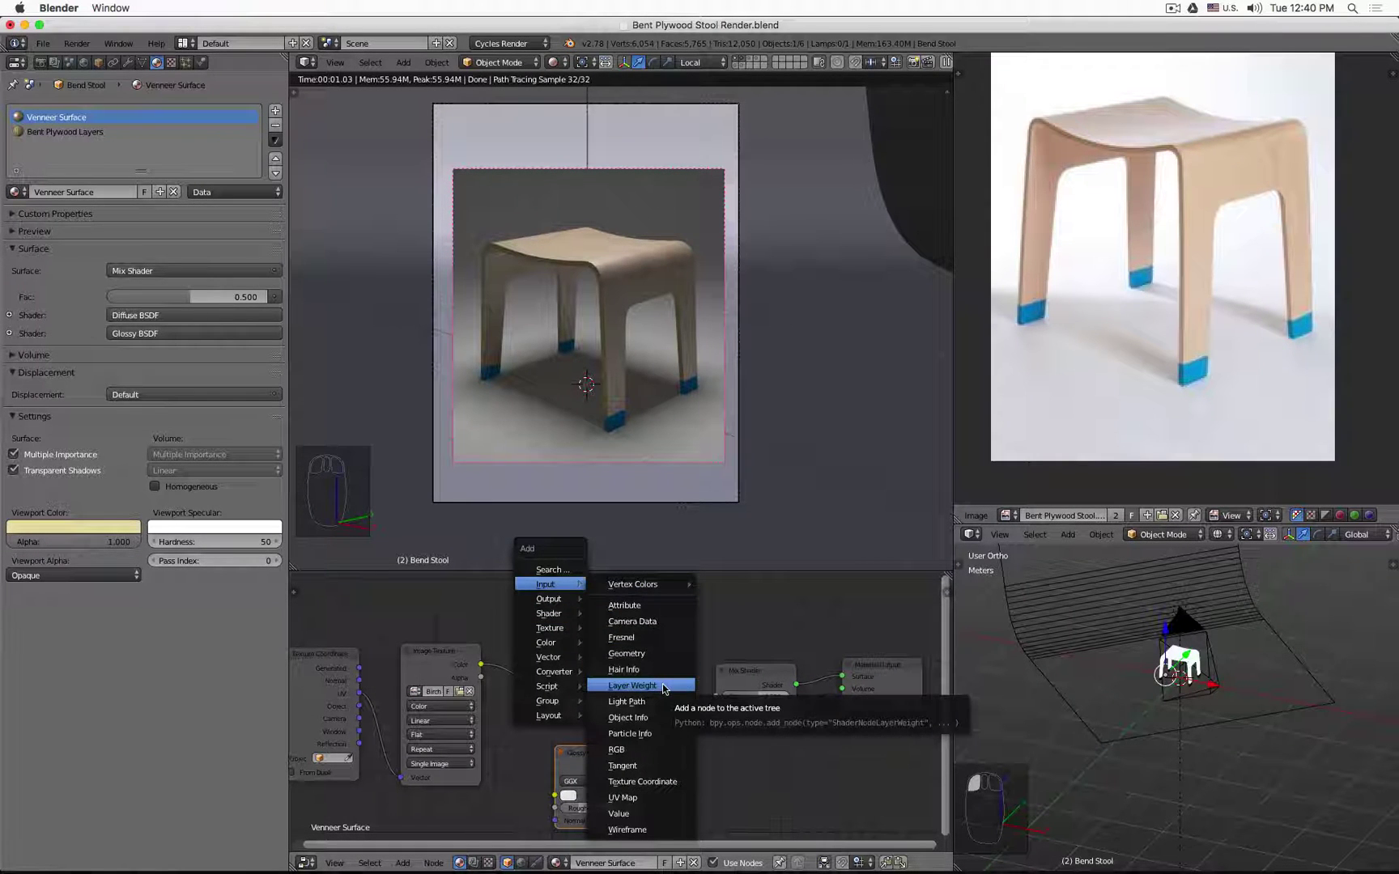
click(652, 639)
click(560, 598)
drag(641, 618, 726, 693)
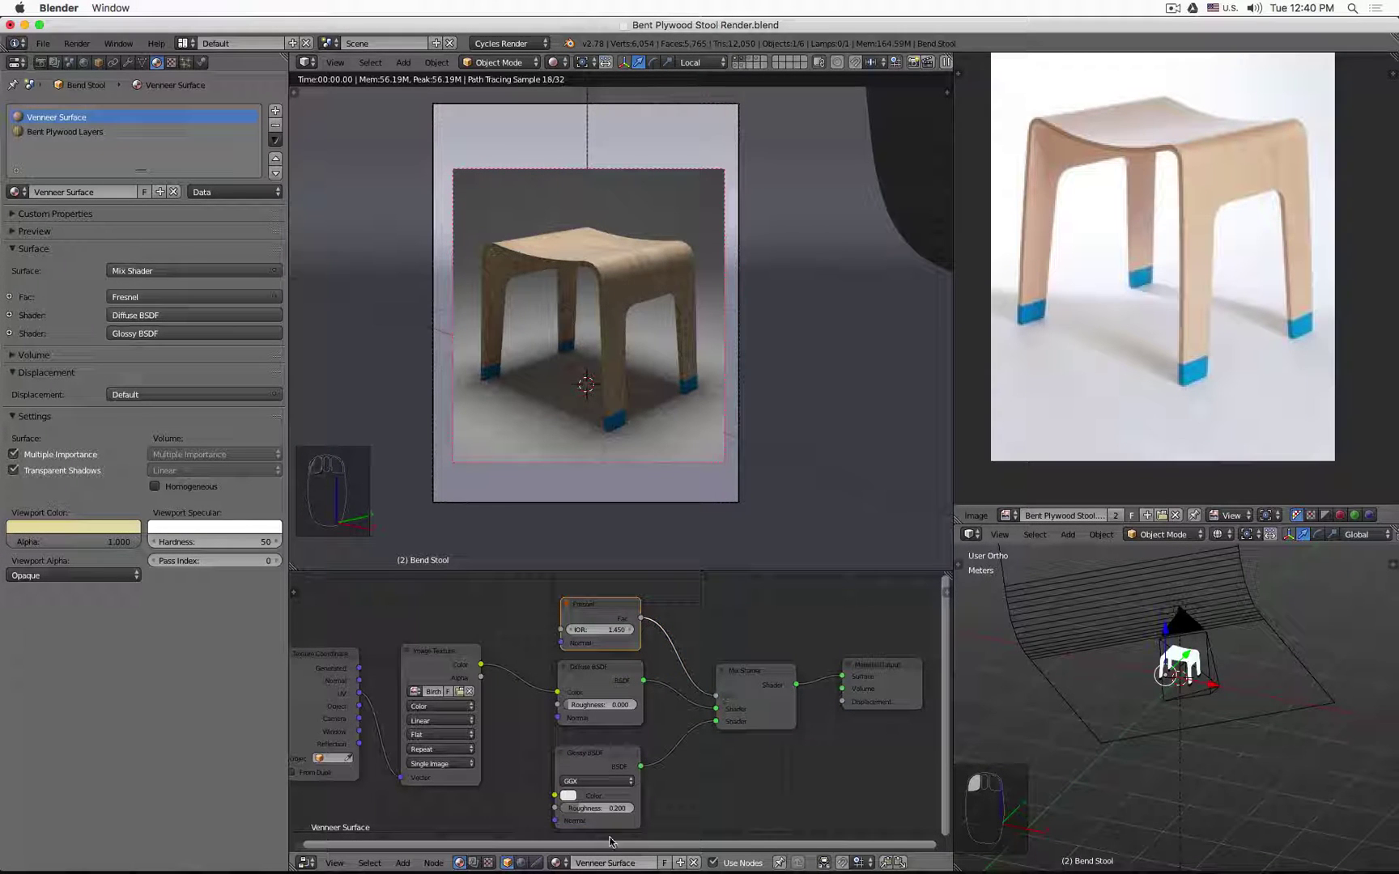
double_click(601, 813)
text(0)
key(Return)
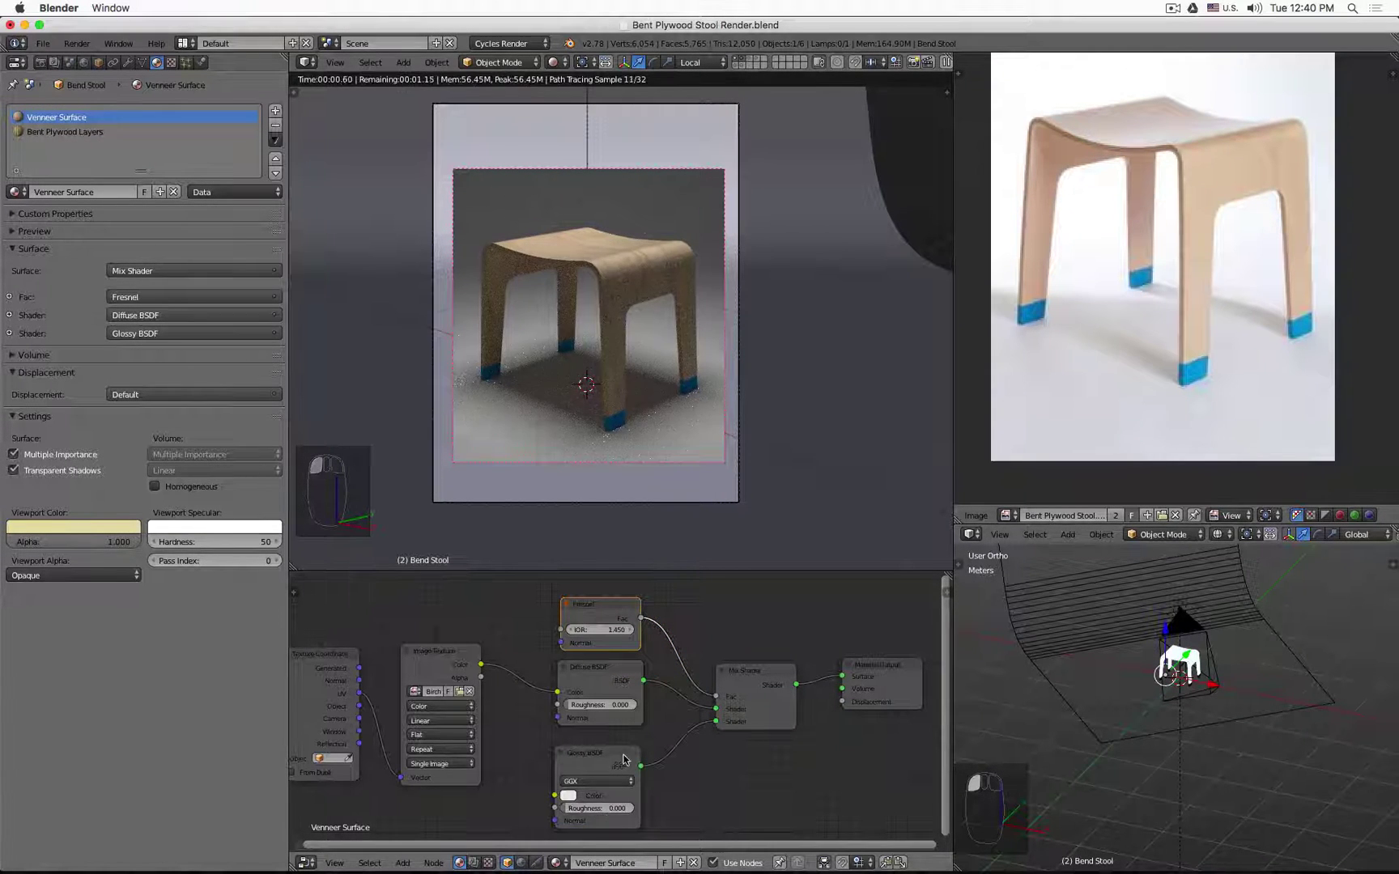
Try the veneer with the Diffuse BSDF cut from the Mix Shader, and reconnect it.
ctrl+right_drag(668, 677, 663, 723)
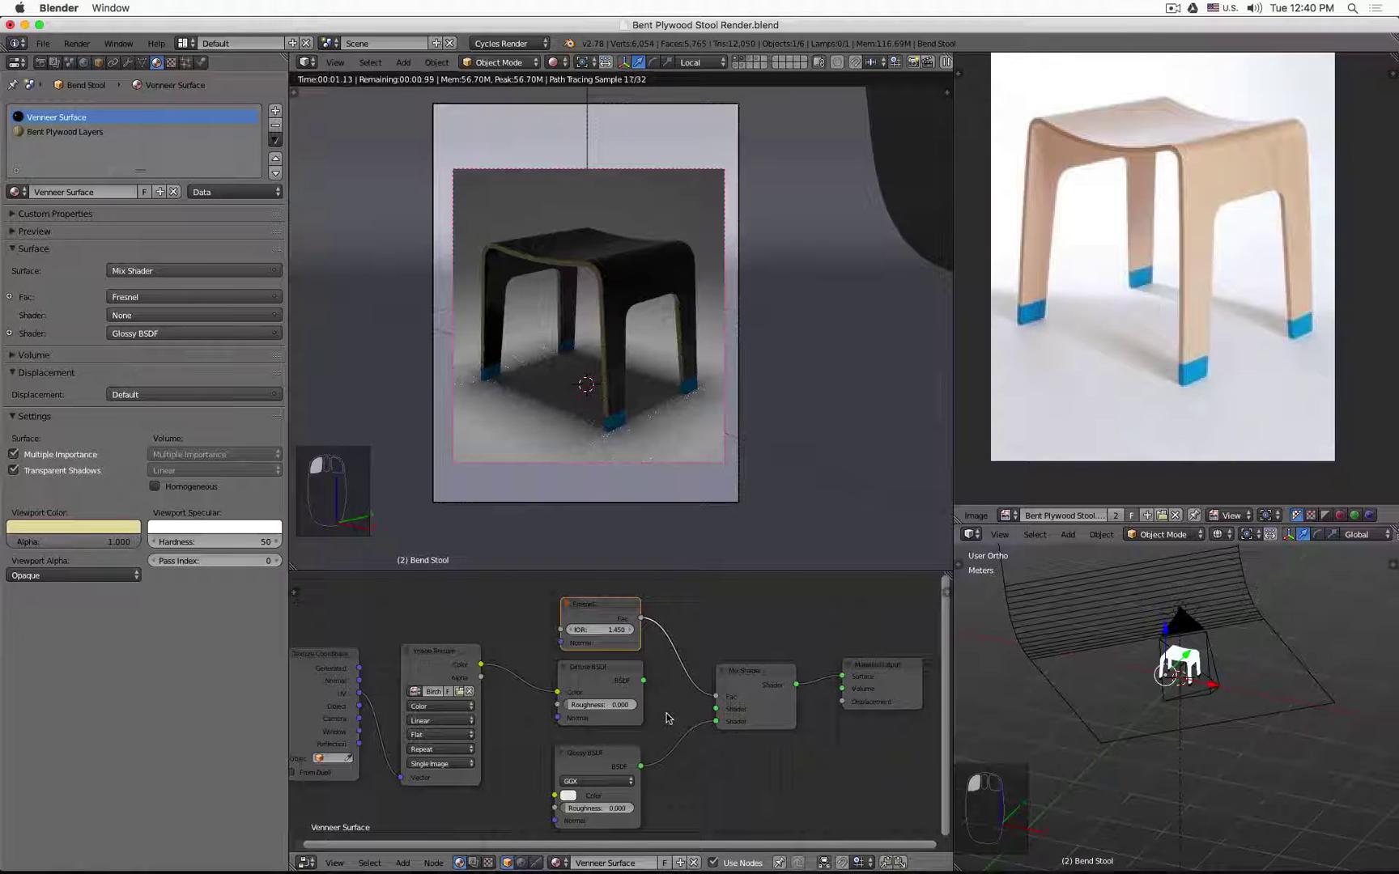
drag(643, 680, 721, 712)
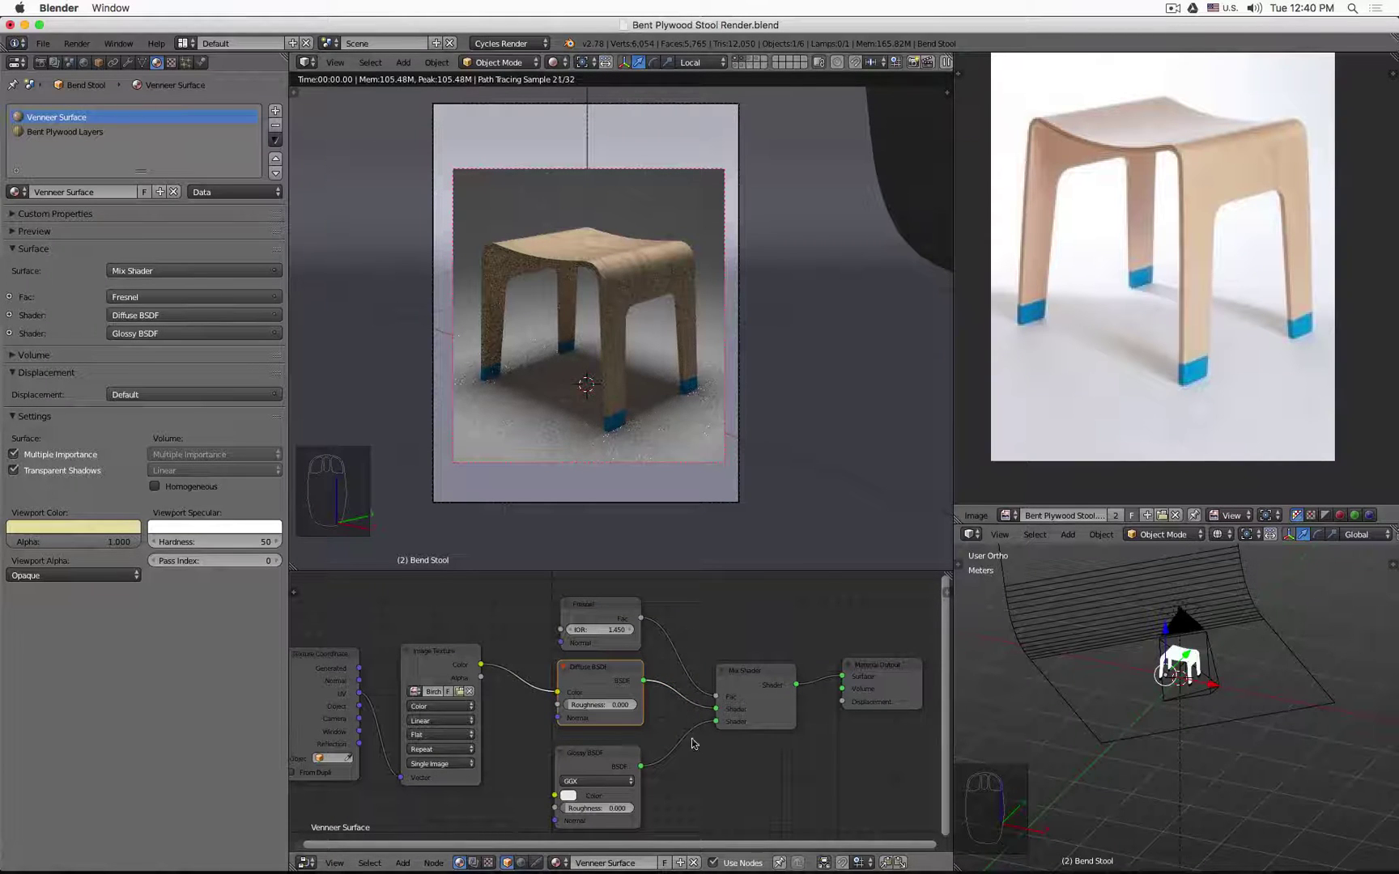
drag(644, 680, 847, 680)
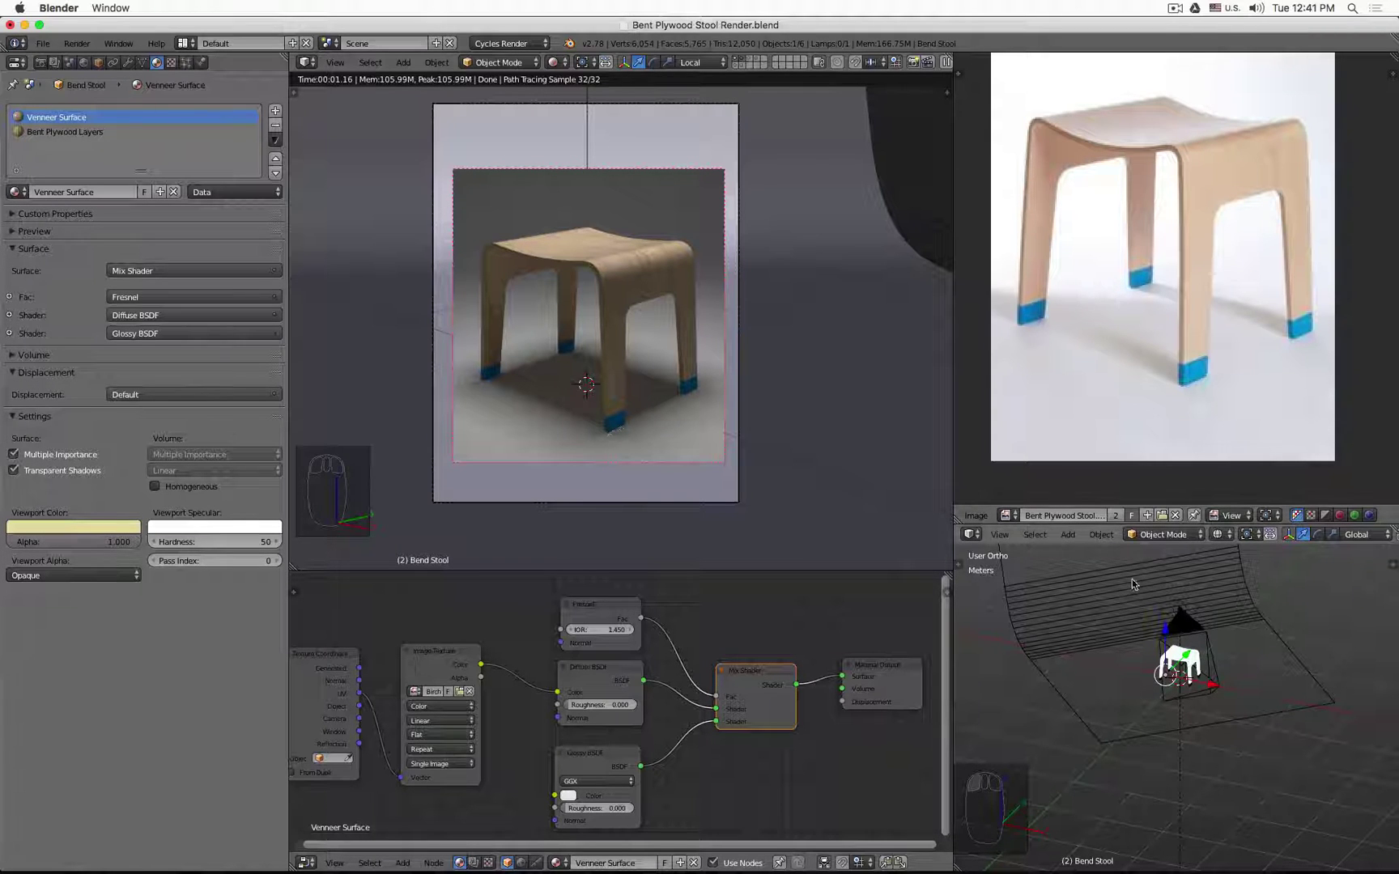
In top view, move the overhead area lamp about 19 cm along negative X and 36 cm along positive Y.
middle_drag(1133, 580, 1178, 604)
right_click(1180, 601)
key(KP_7)
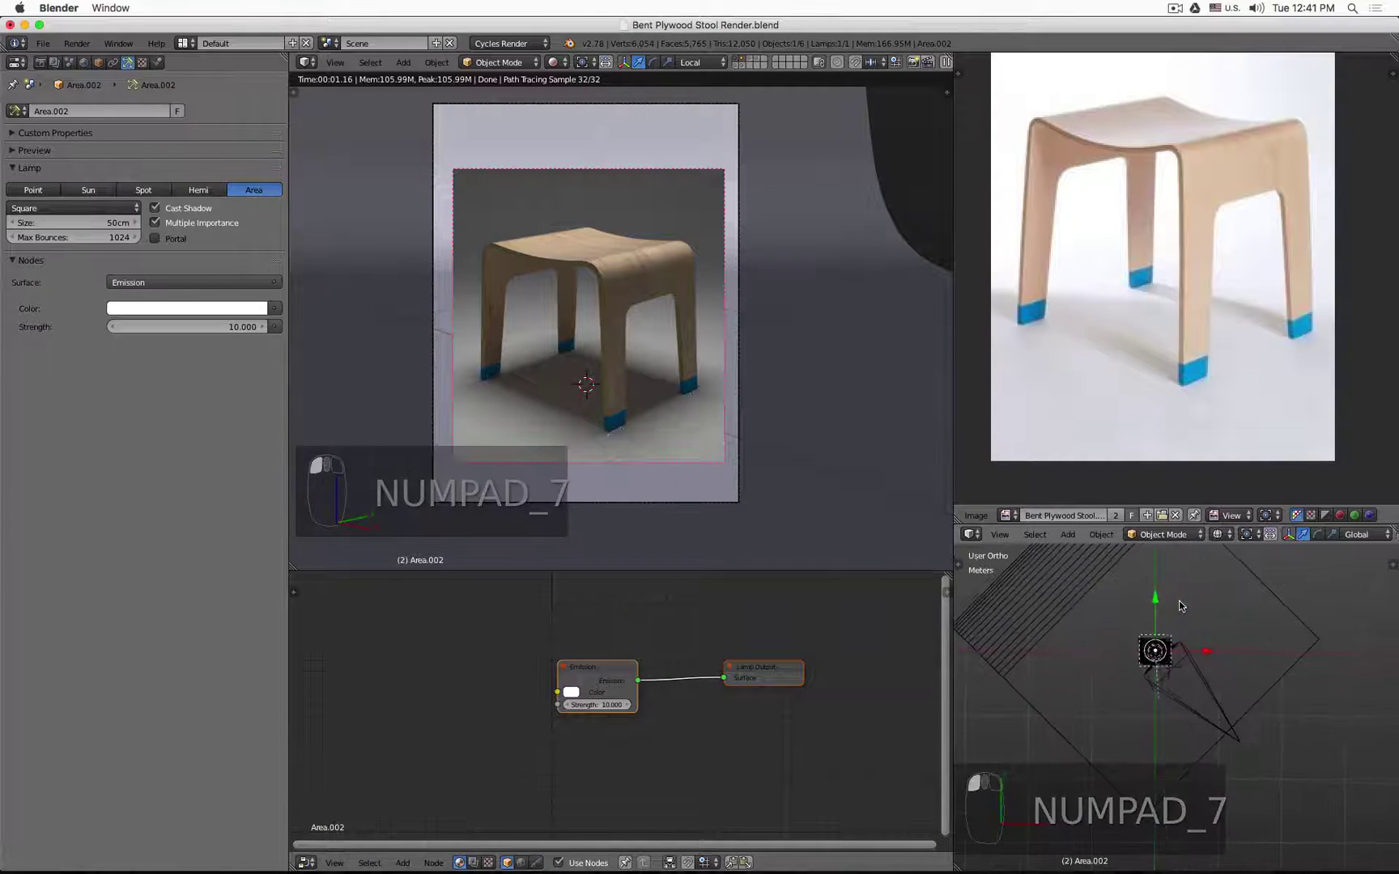
key(r)
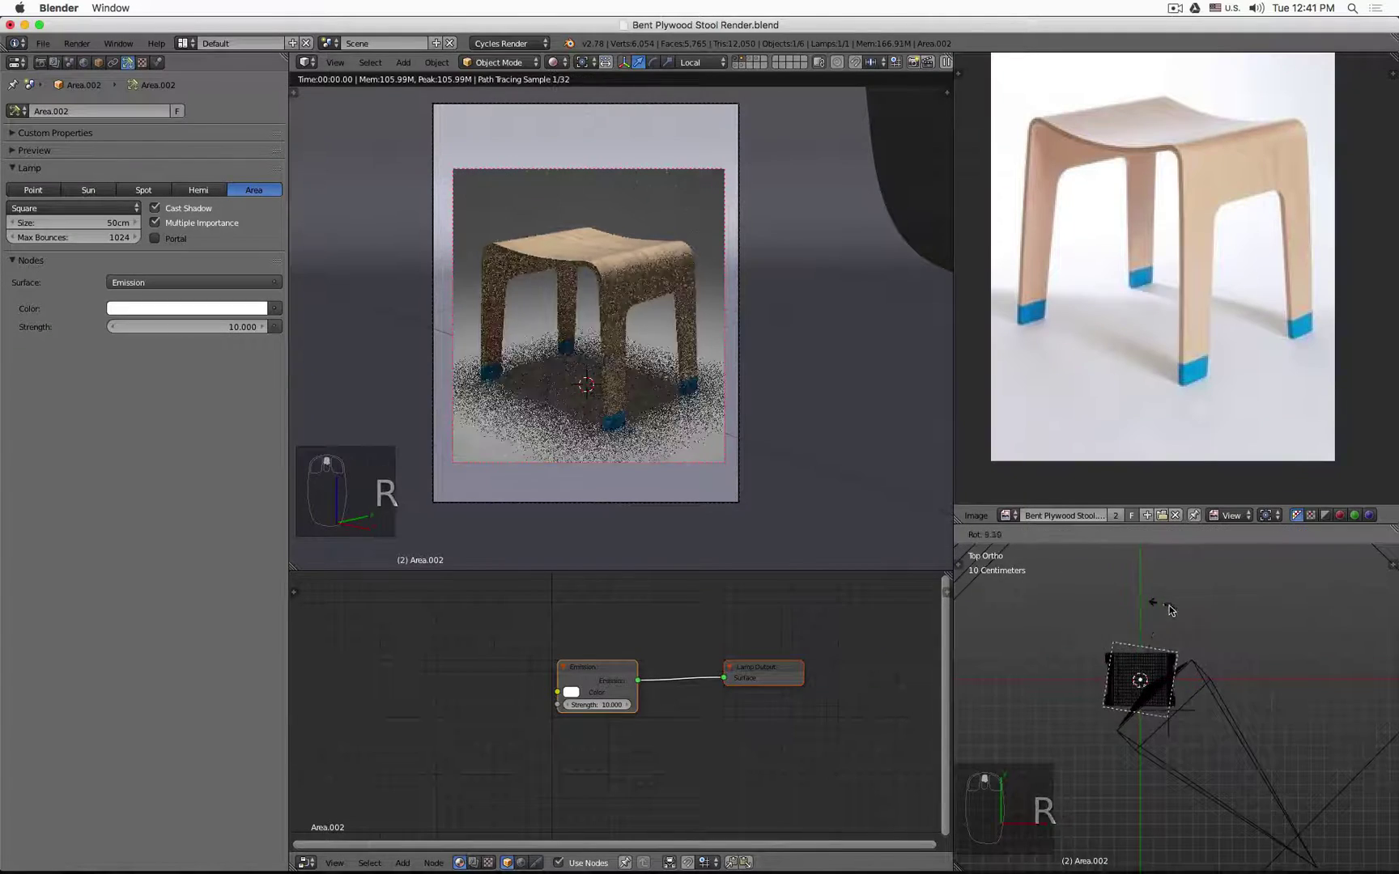
right_click(1218, 626)
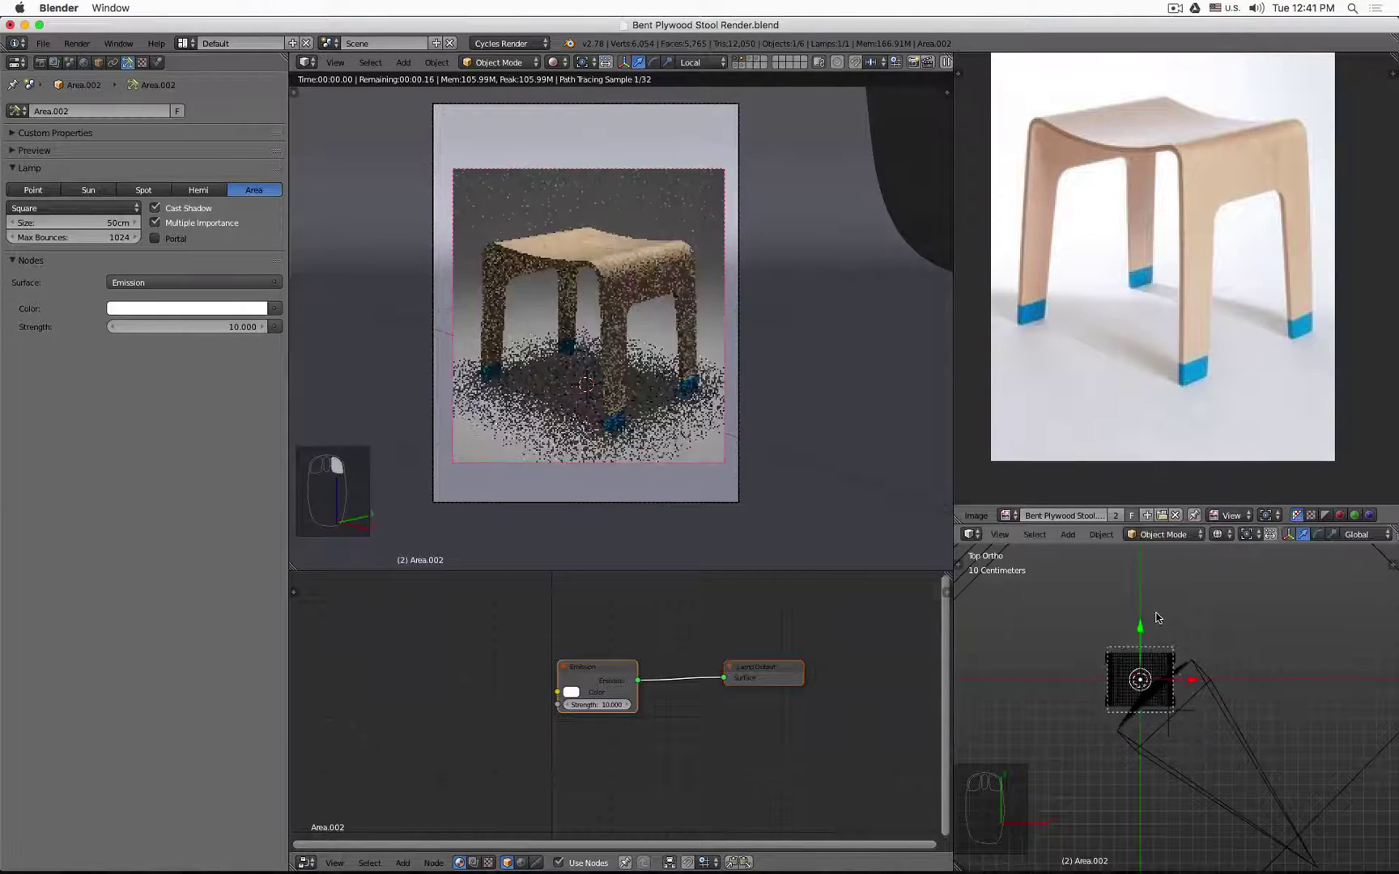
key(g)
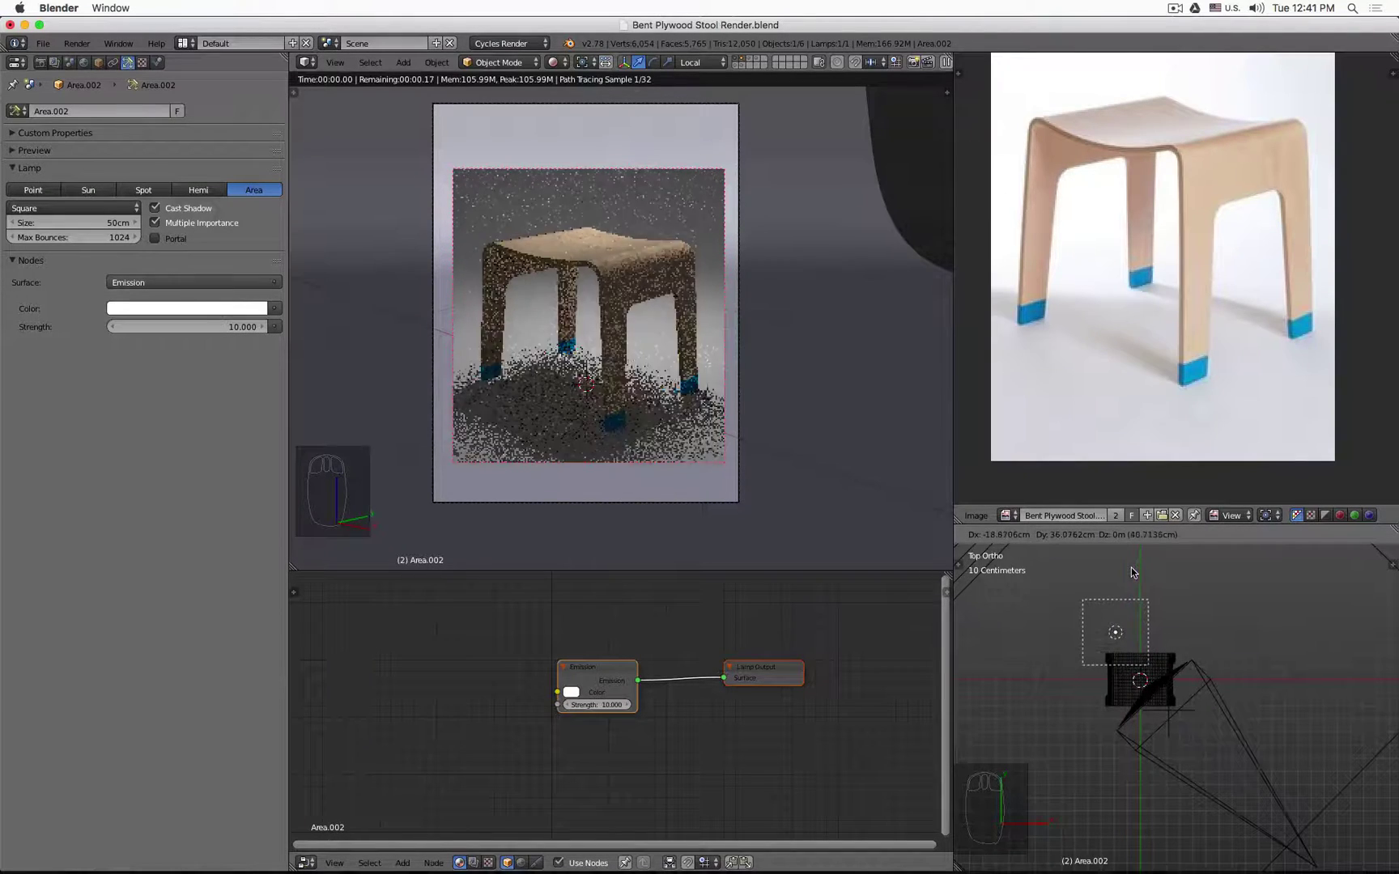
Try rotating the moved overhead lamp in top view, and undo the rotation.
key(r)
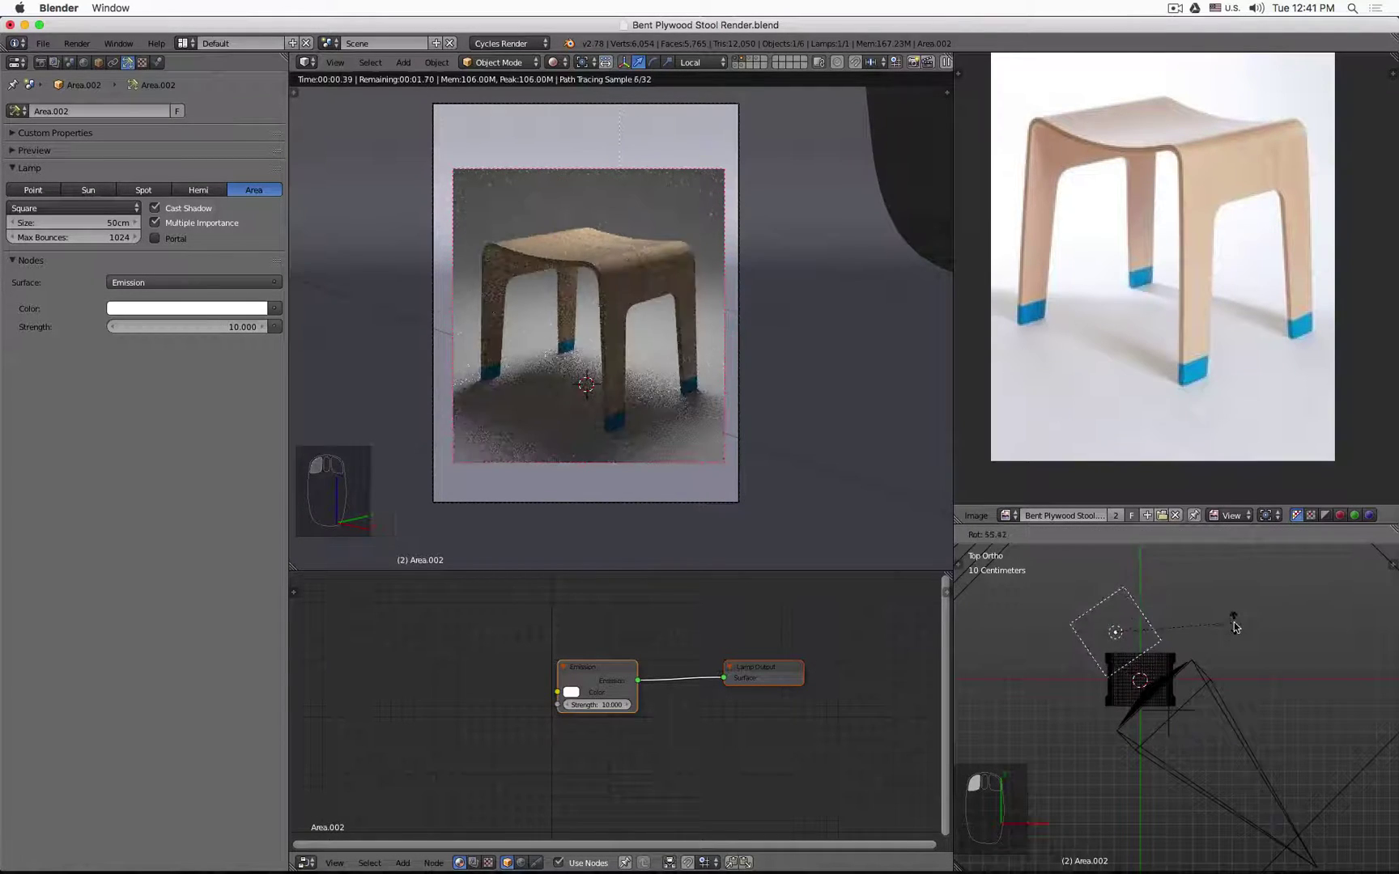
click(1268, 658)
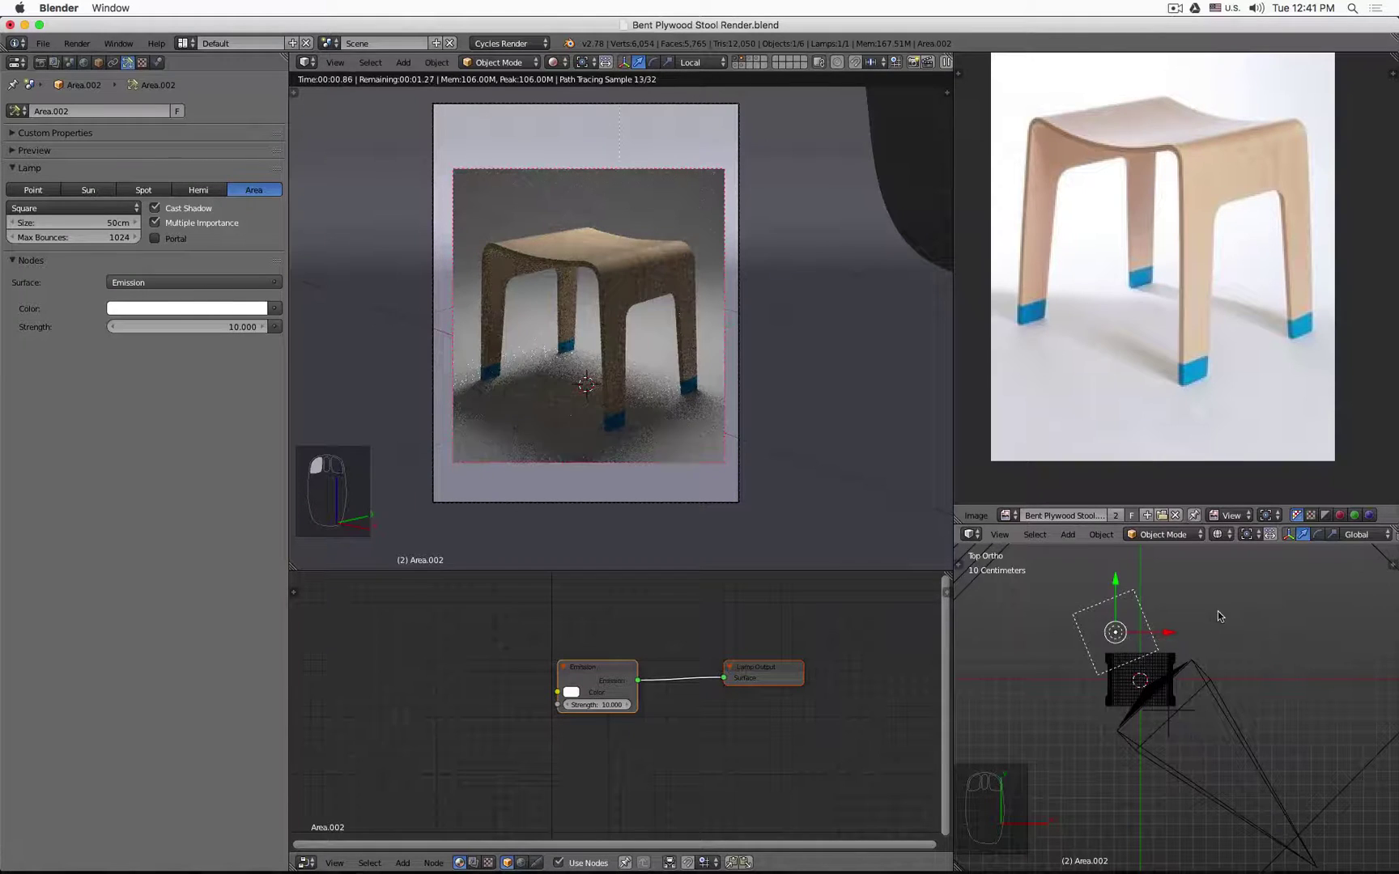
key(r)
right_click(1155, 602)
key(super+z)
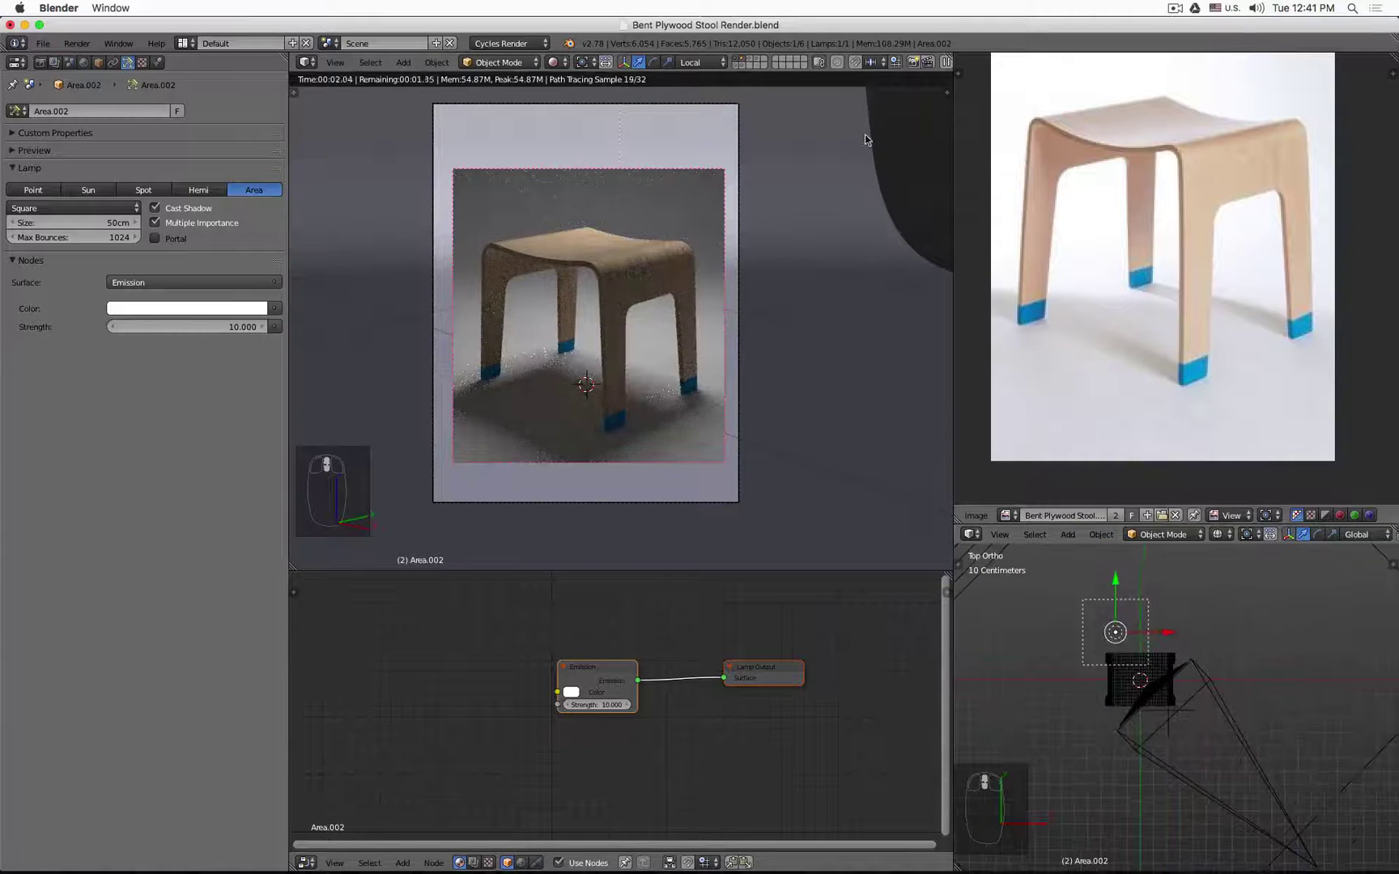
Show the layers of the other two area lamps to preview the stool under all three lights.
shift+click(758, 66)
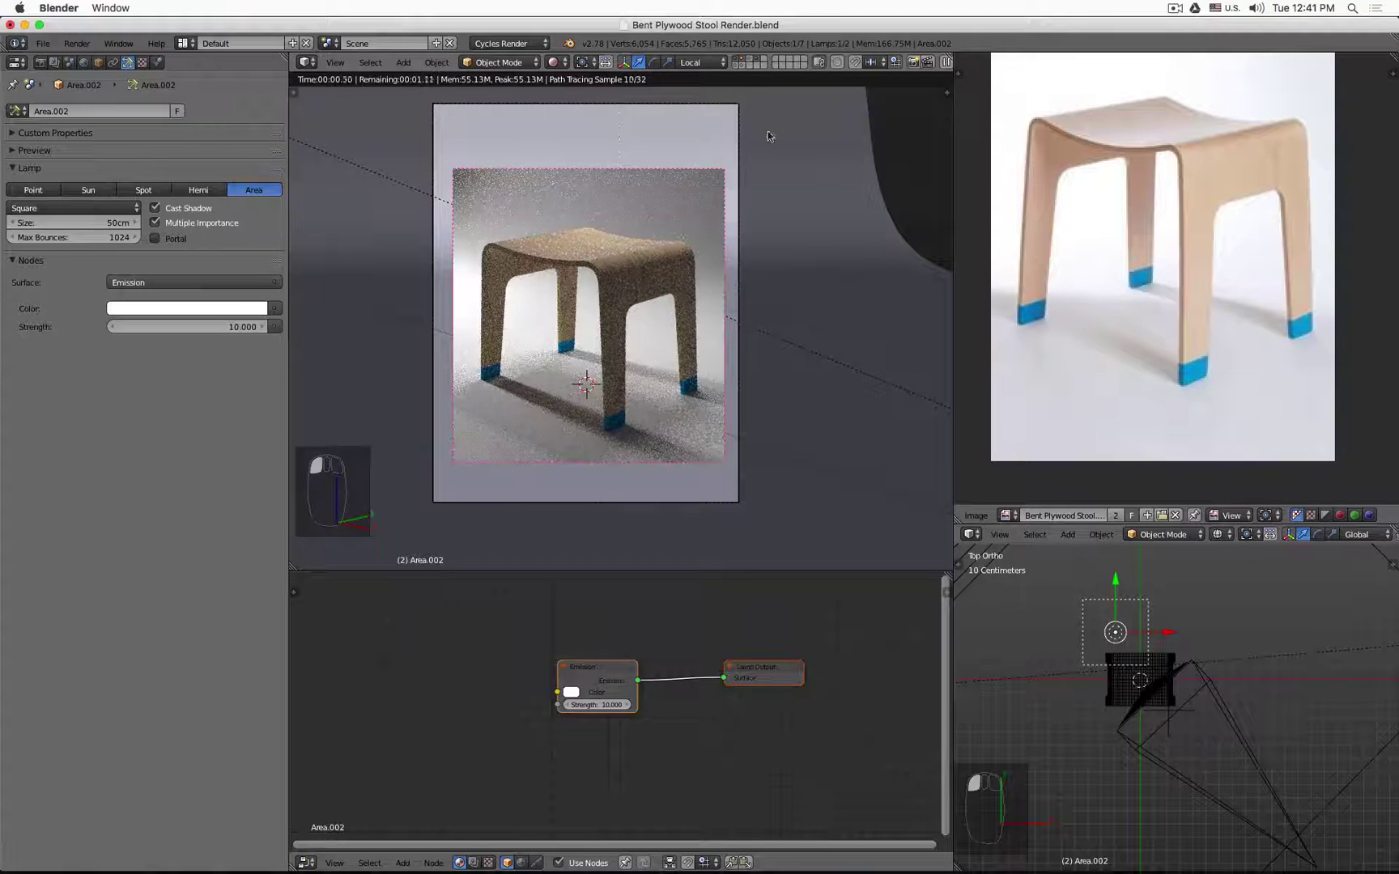
shift+click(753, 67)
scroll(1156, 634, down, 3)
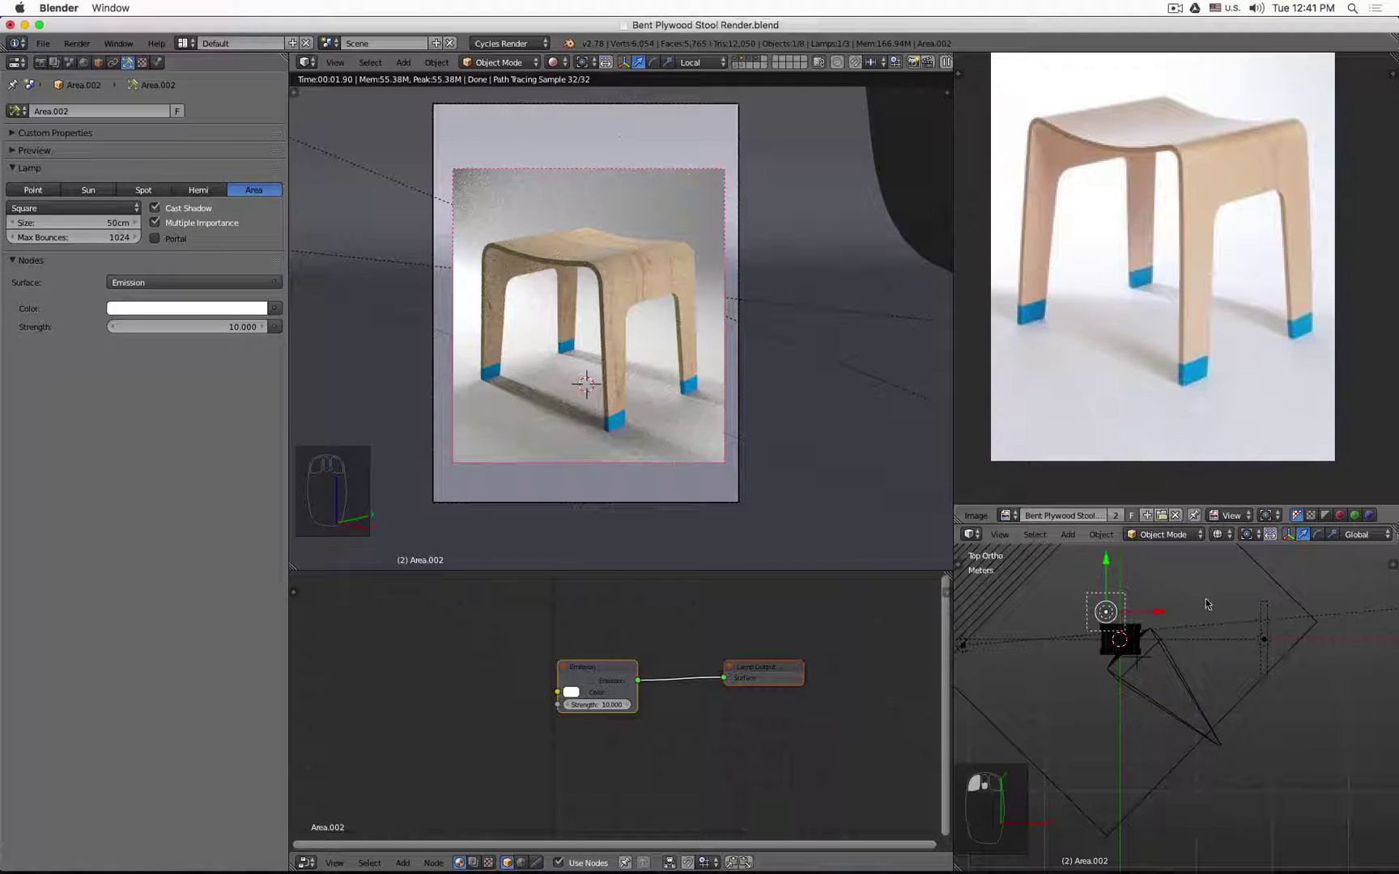
Duplicate the 1 m, strength 25 area lamp to a spot beside the camera and rotate the copy towards the stool.
right_click(1268, 642)
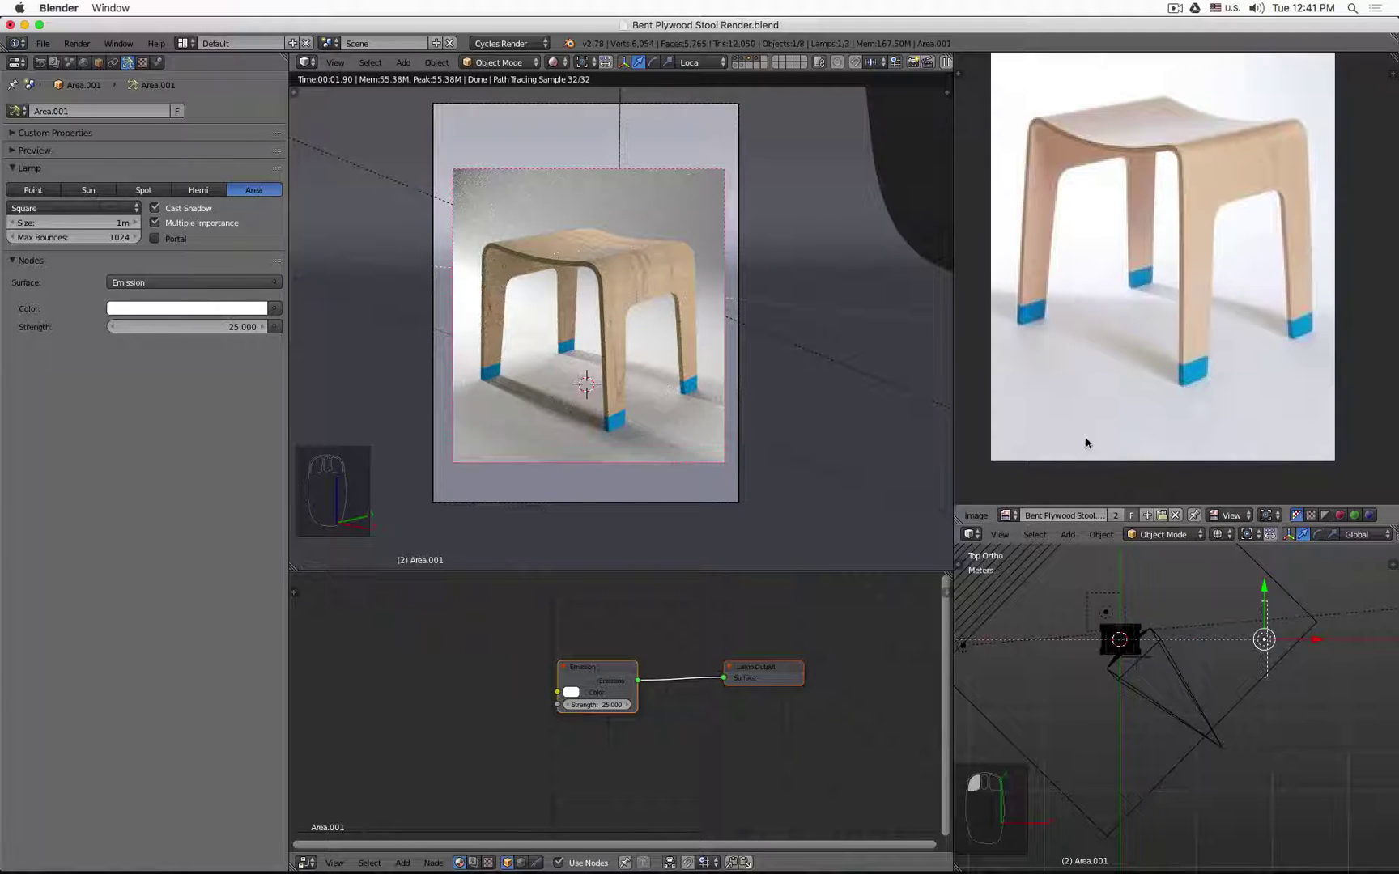
key(shift+d)
click(1226, 788)
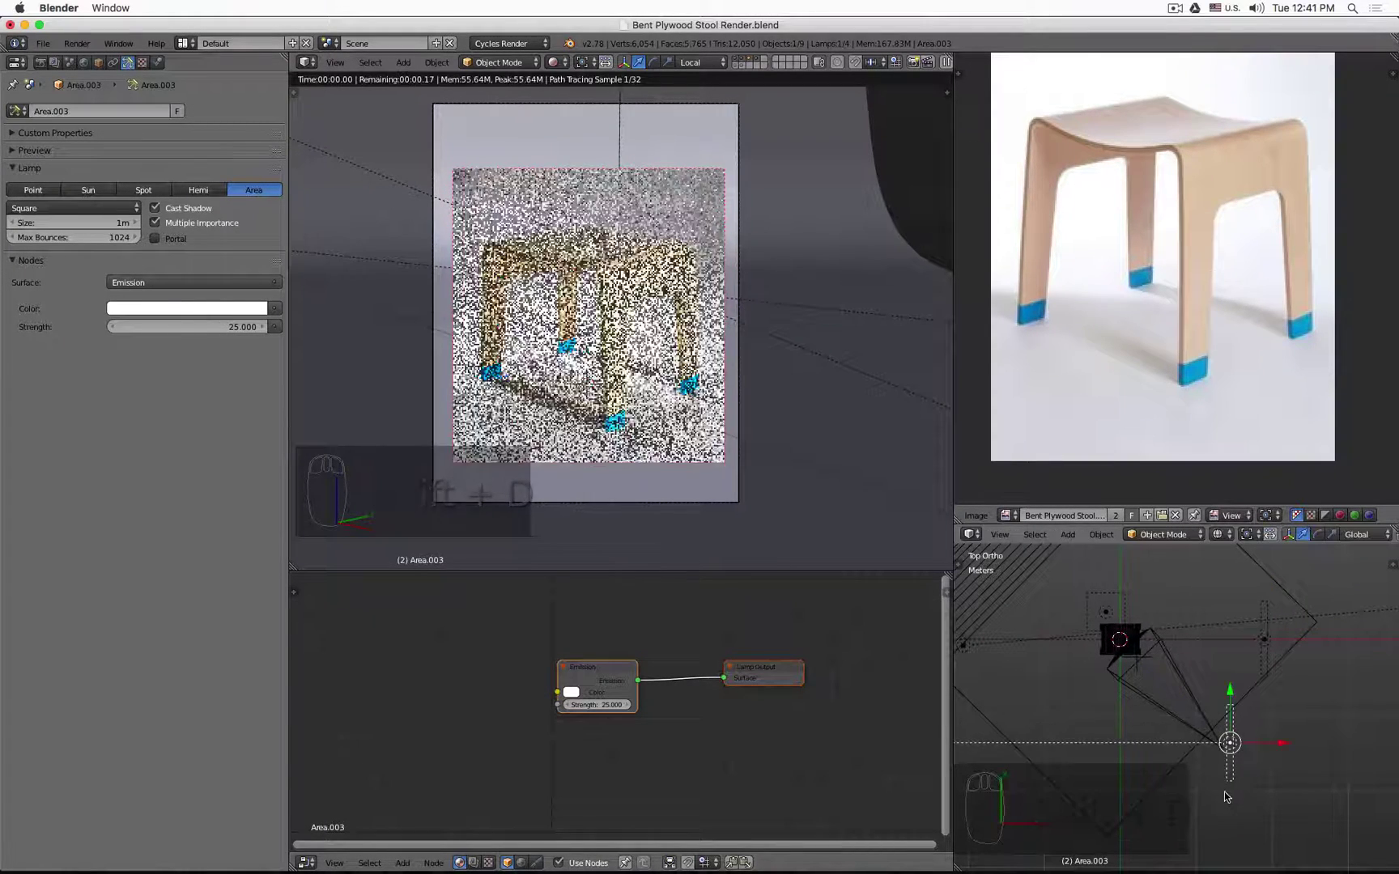
key(r)
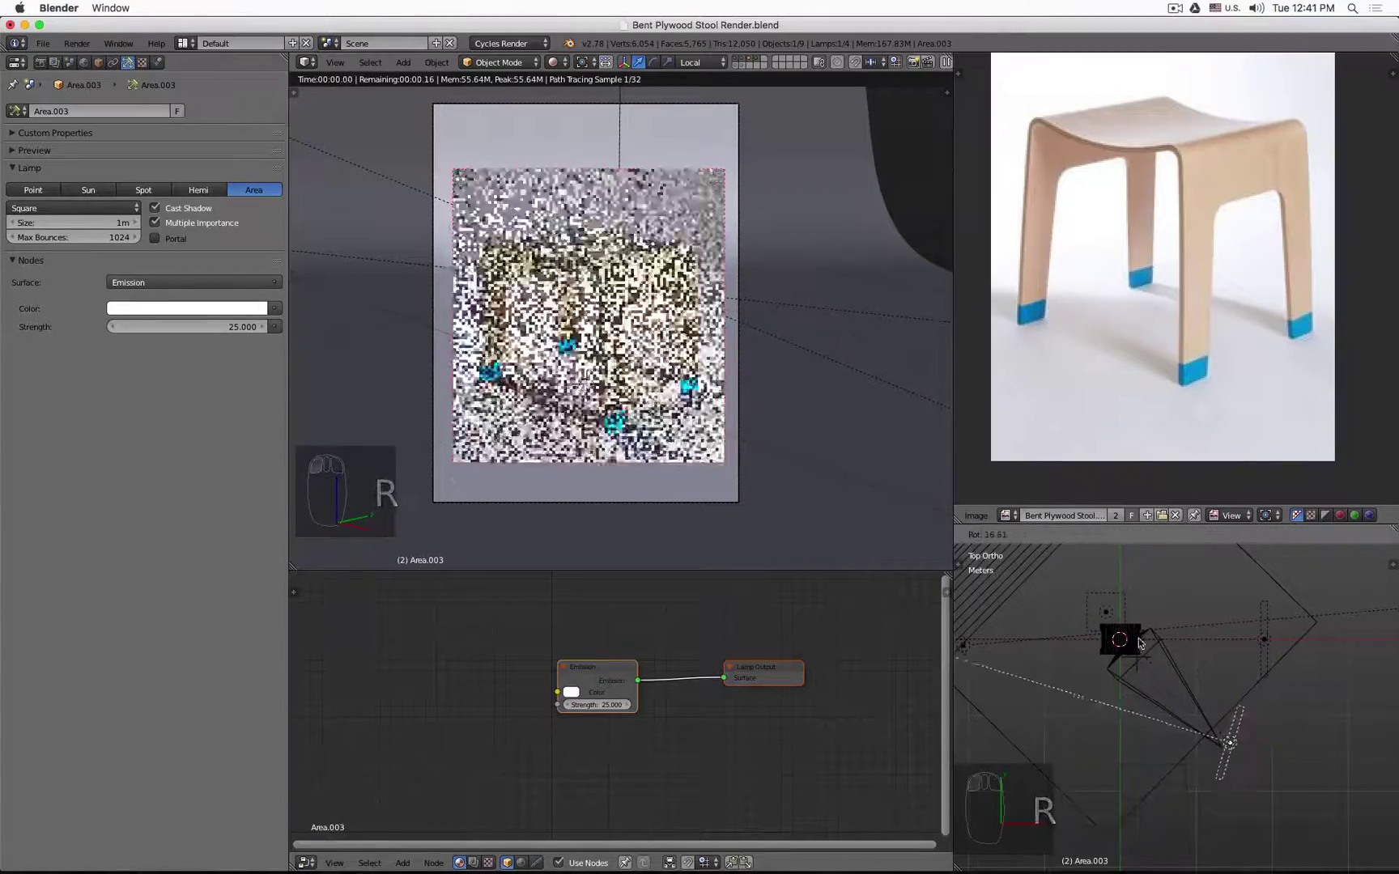
click(1188, 597)
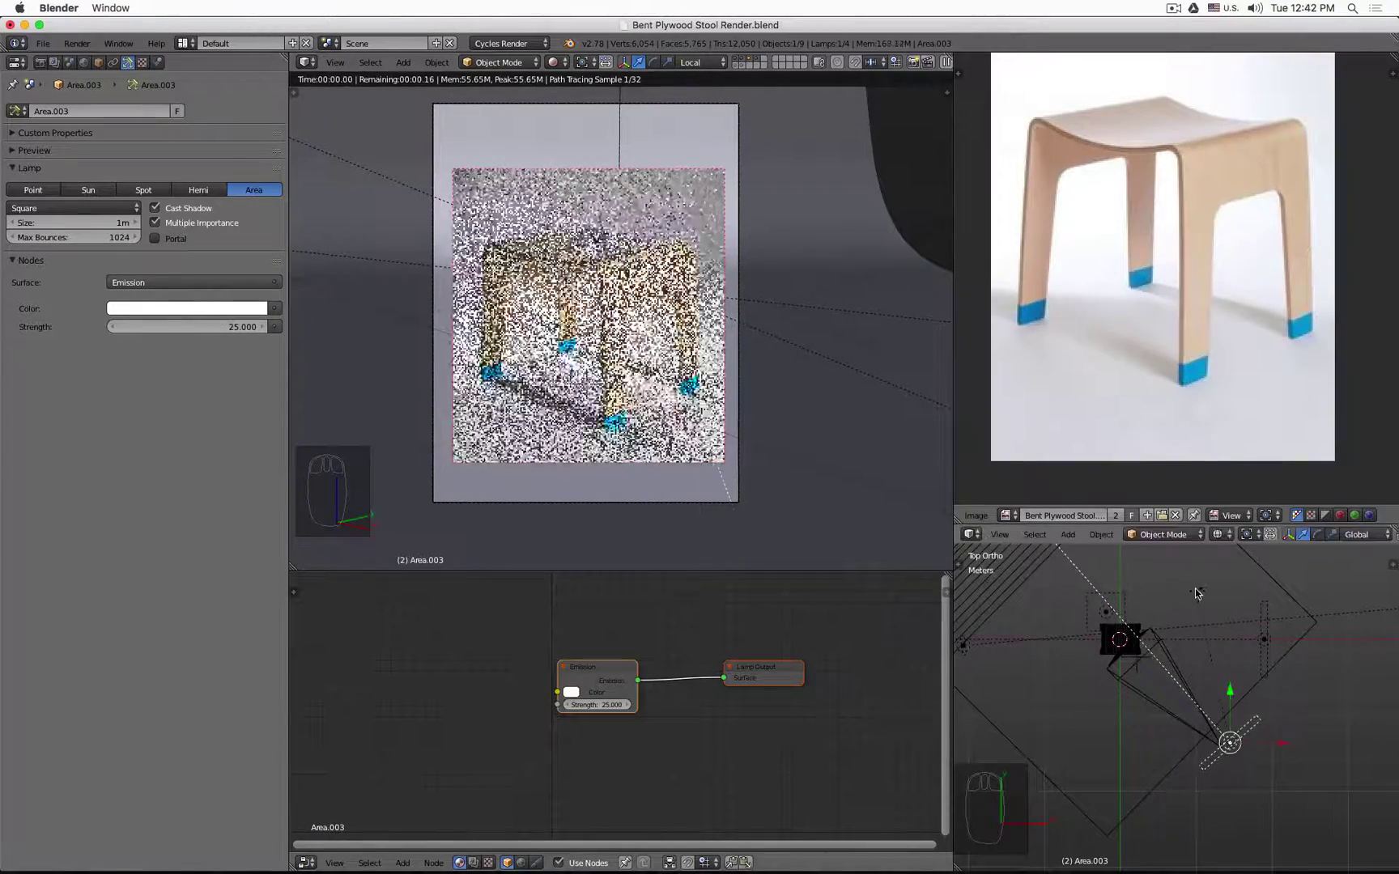
Try the duplicated lamp nearer to and farther from the stool, and delete it.
key(g)
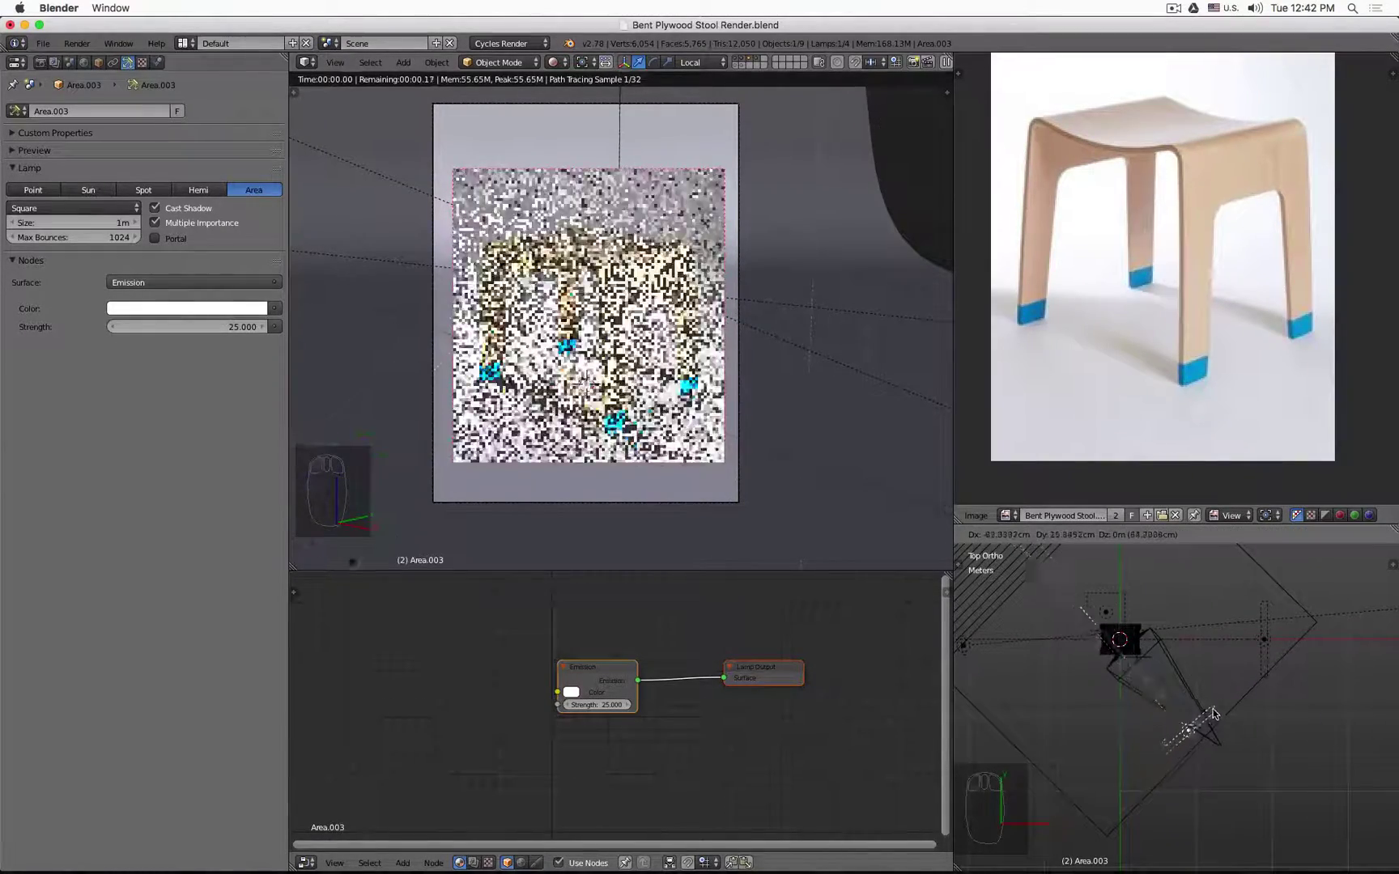
click(1205, 696)
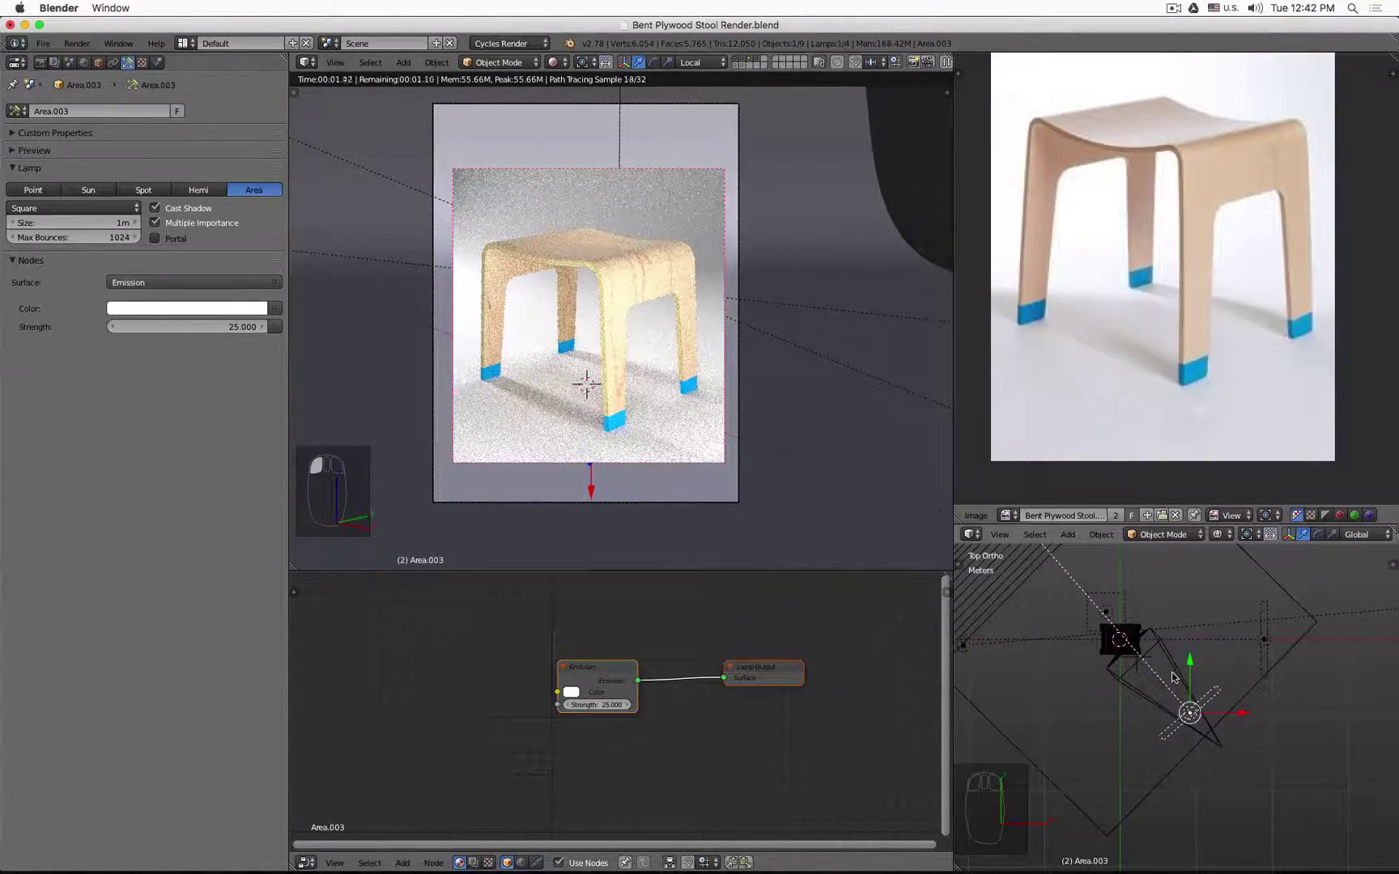
key(g)
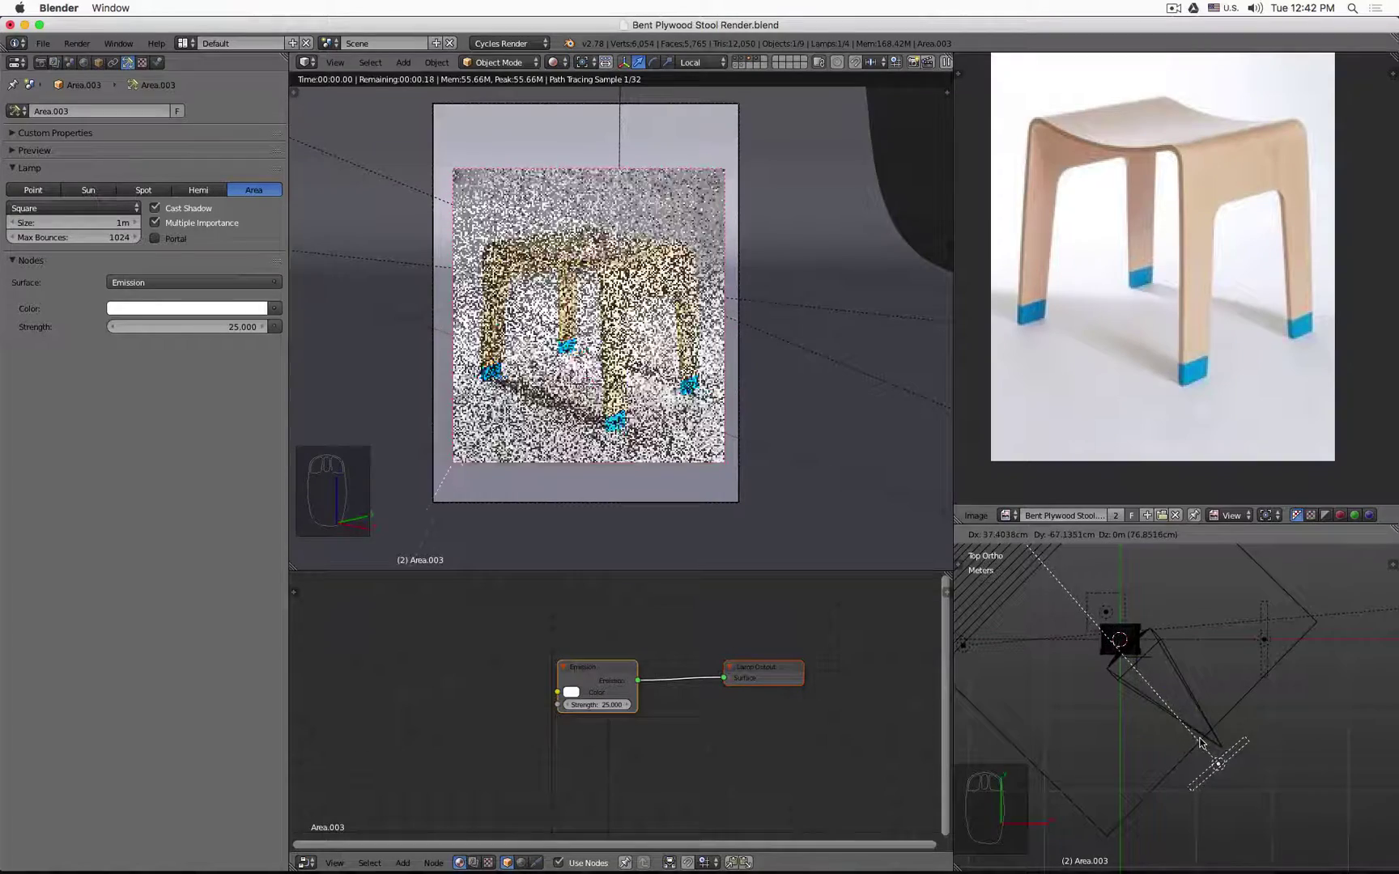
click(1200, 742)
key(x)
click(1099, 703)
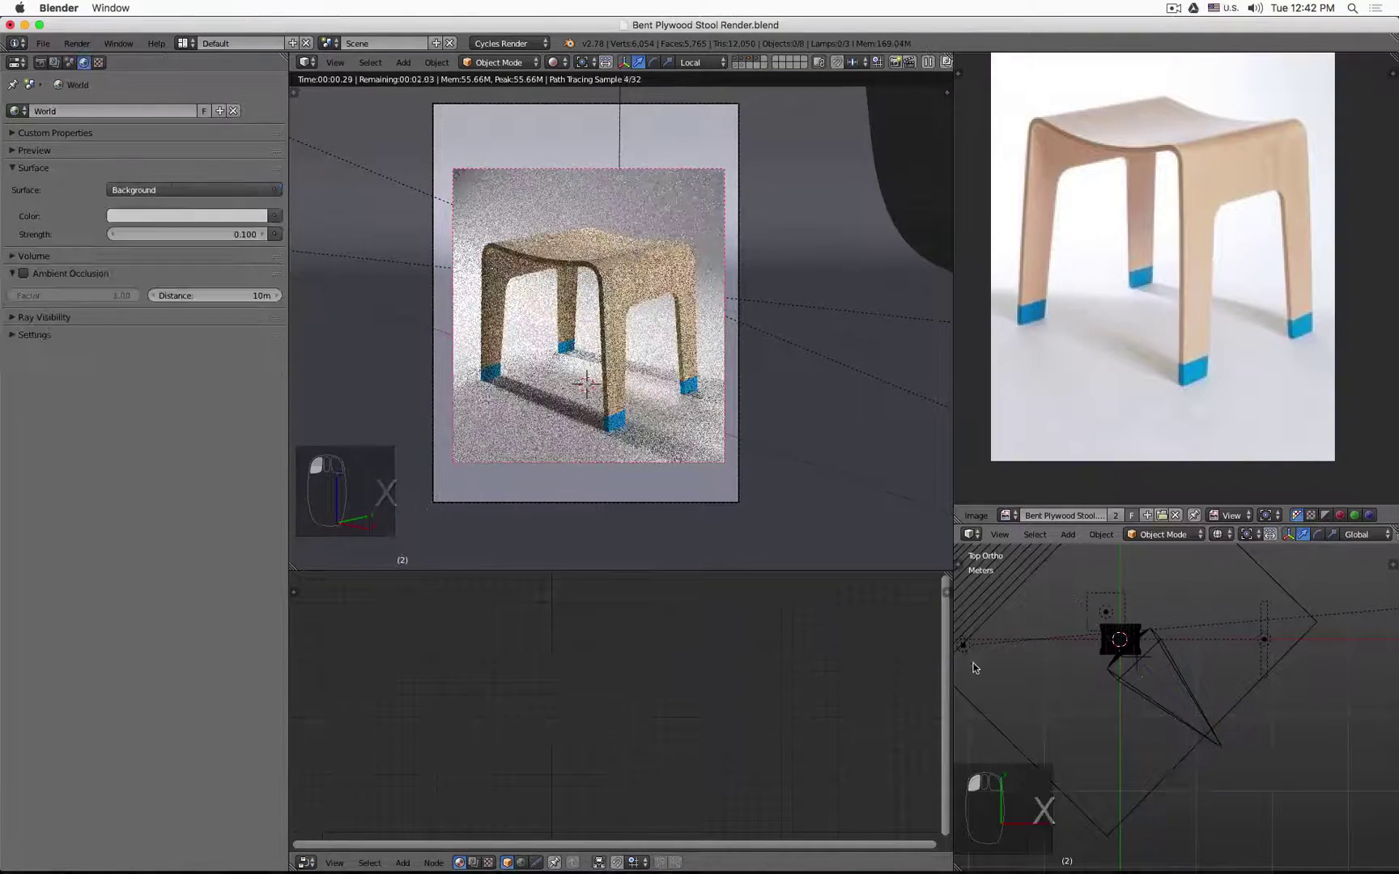
Add a mesh plane and rotate it 90° about the Y axis so it stands upright.
right_click(963, 645)
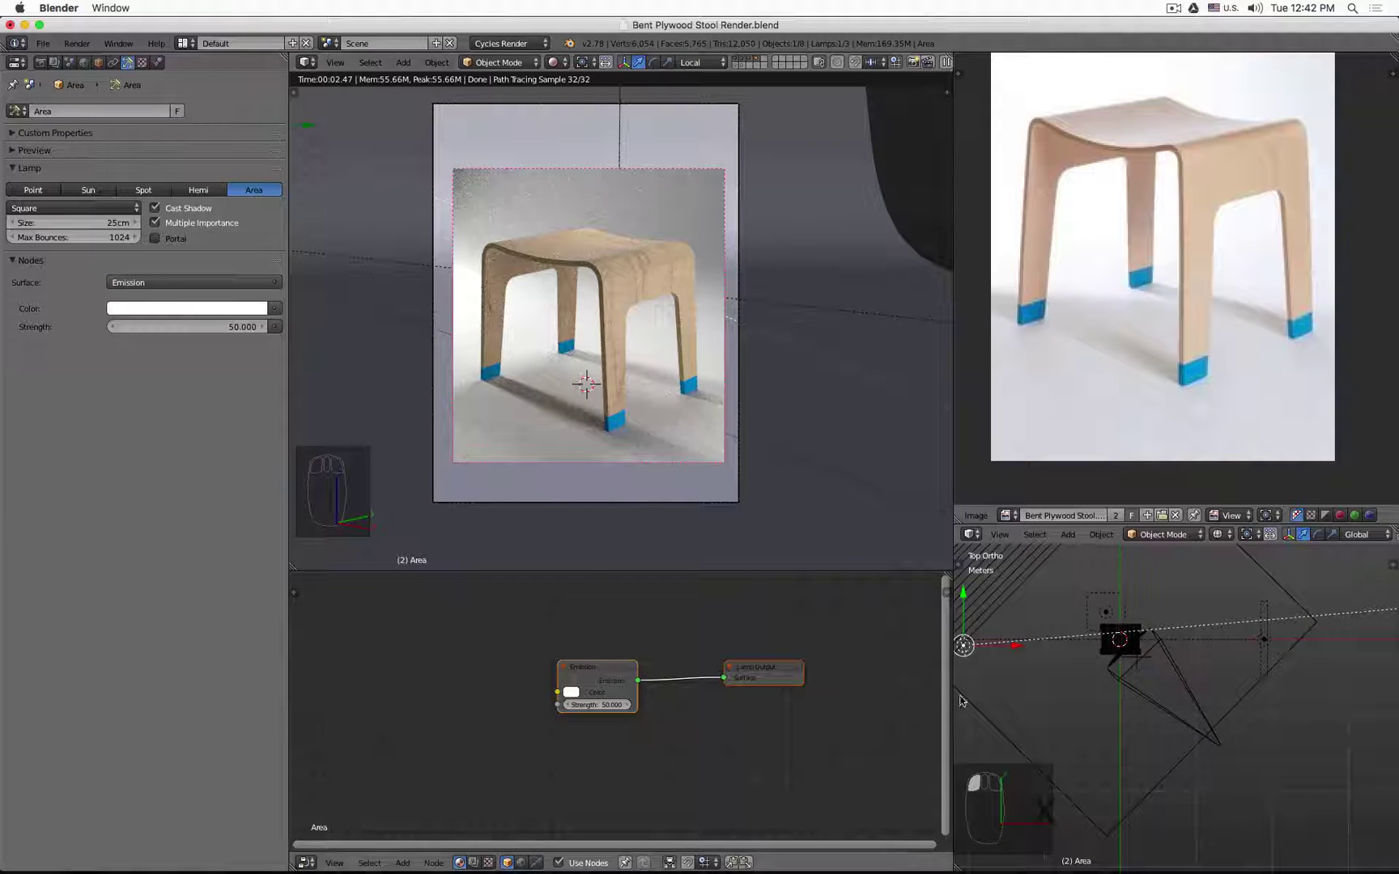
key(shift+a)
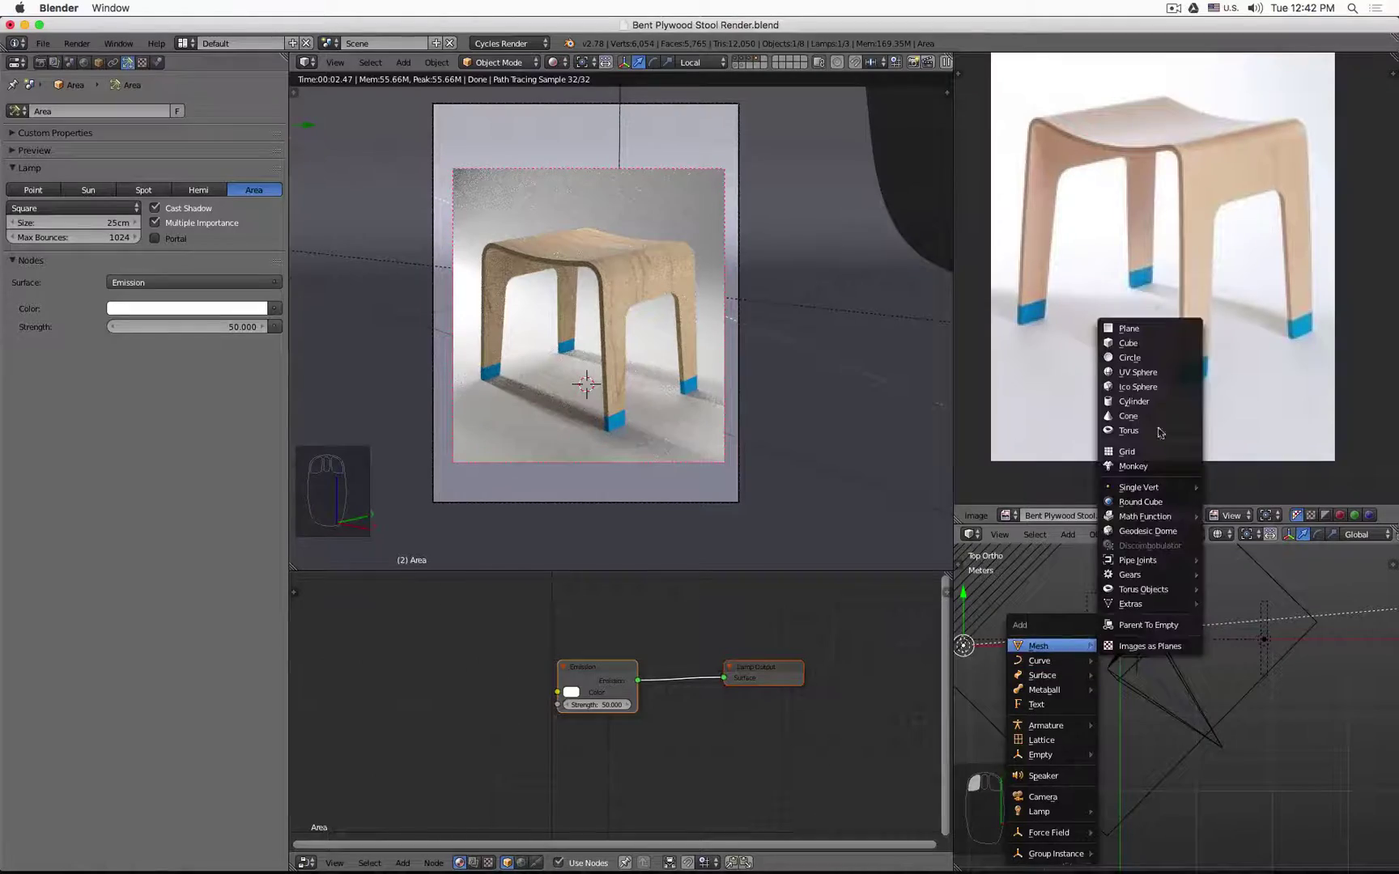
click(1130, 328)
text(r)
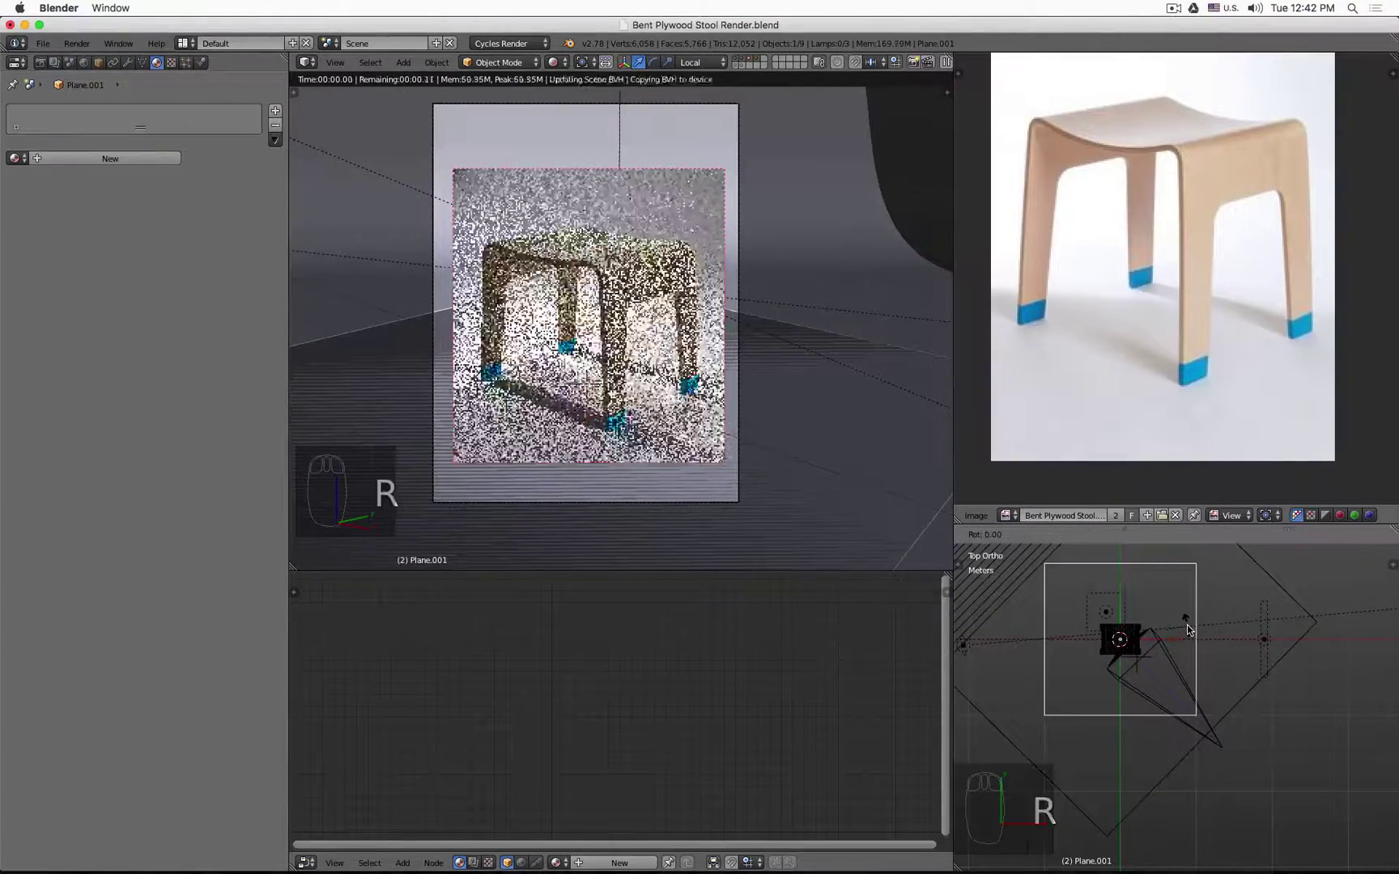
text(y90)
key(Return)
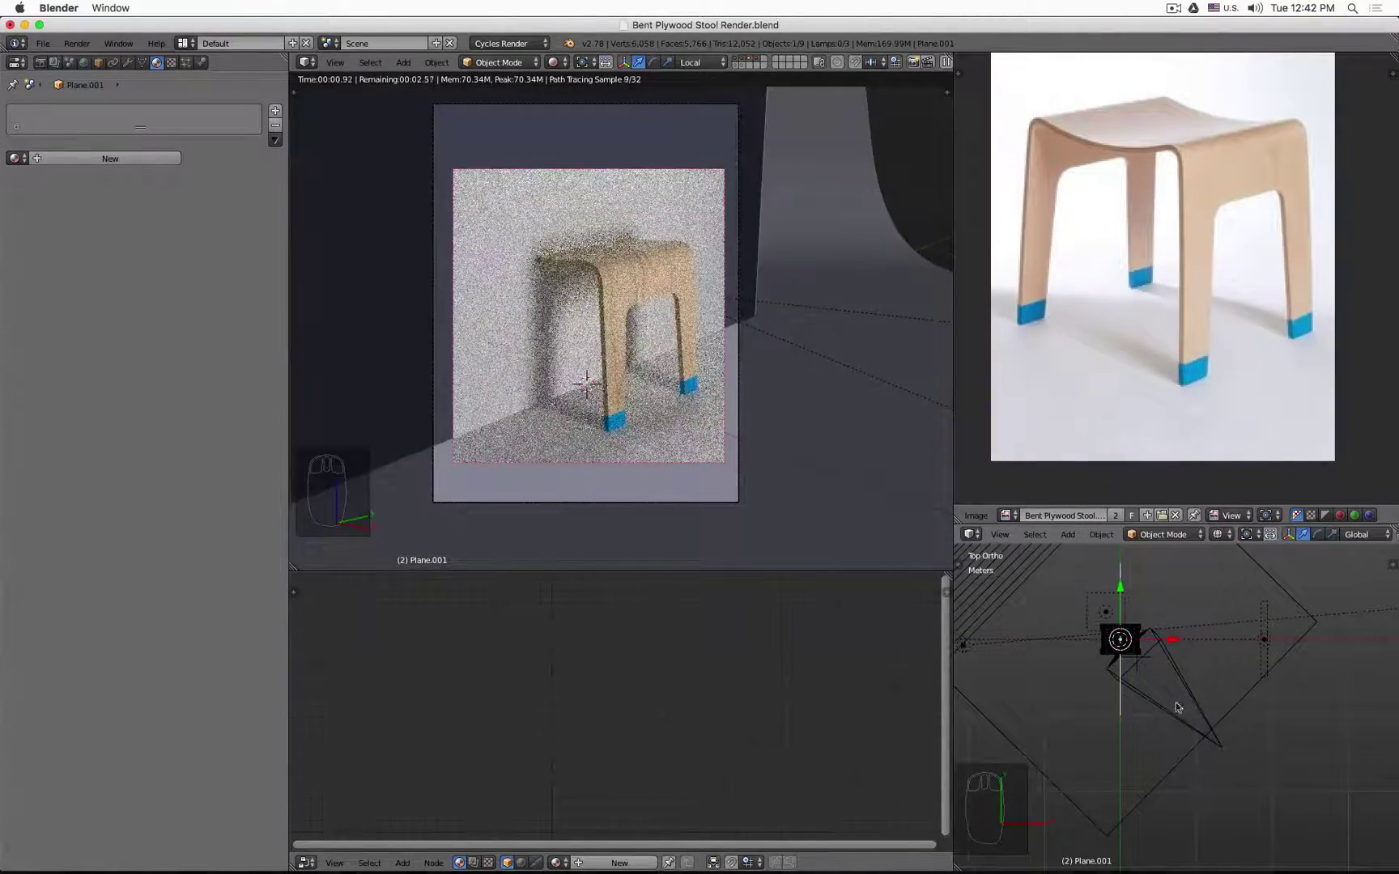
Move the upright plane between the 25 cm area lamp and the stool, shifted about 1.07 m in negative Y.
key(g)
key(x)
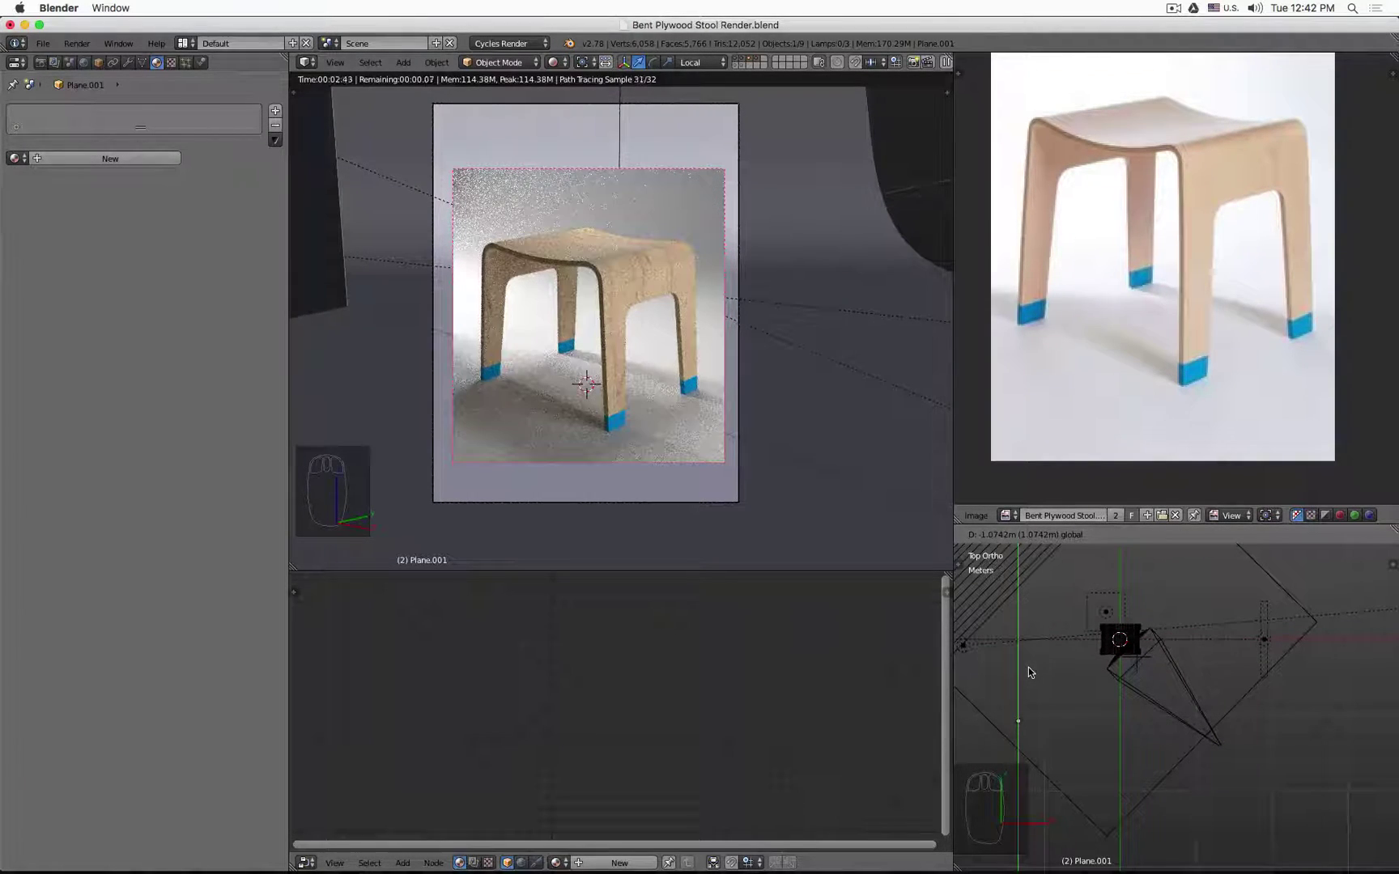
click(1028, 671)
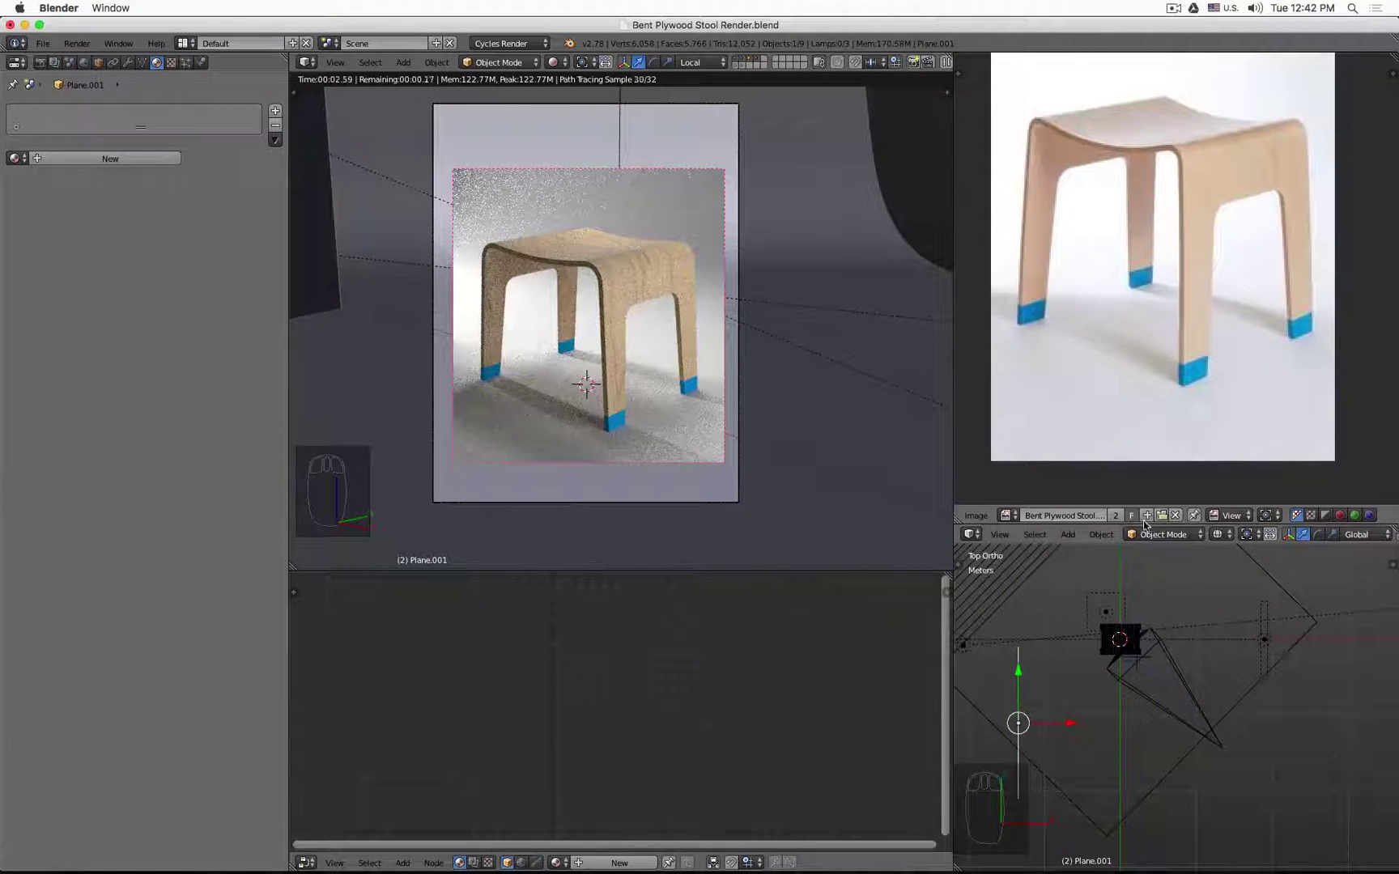
Delete the 50 cm, strength 10 area lamp close to the stool.
click(1107, 609)
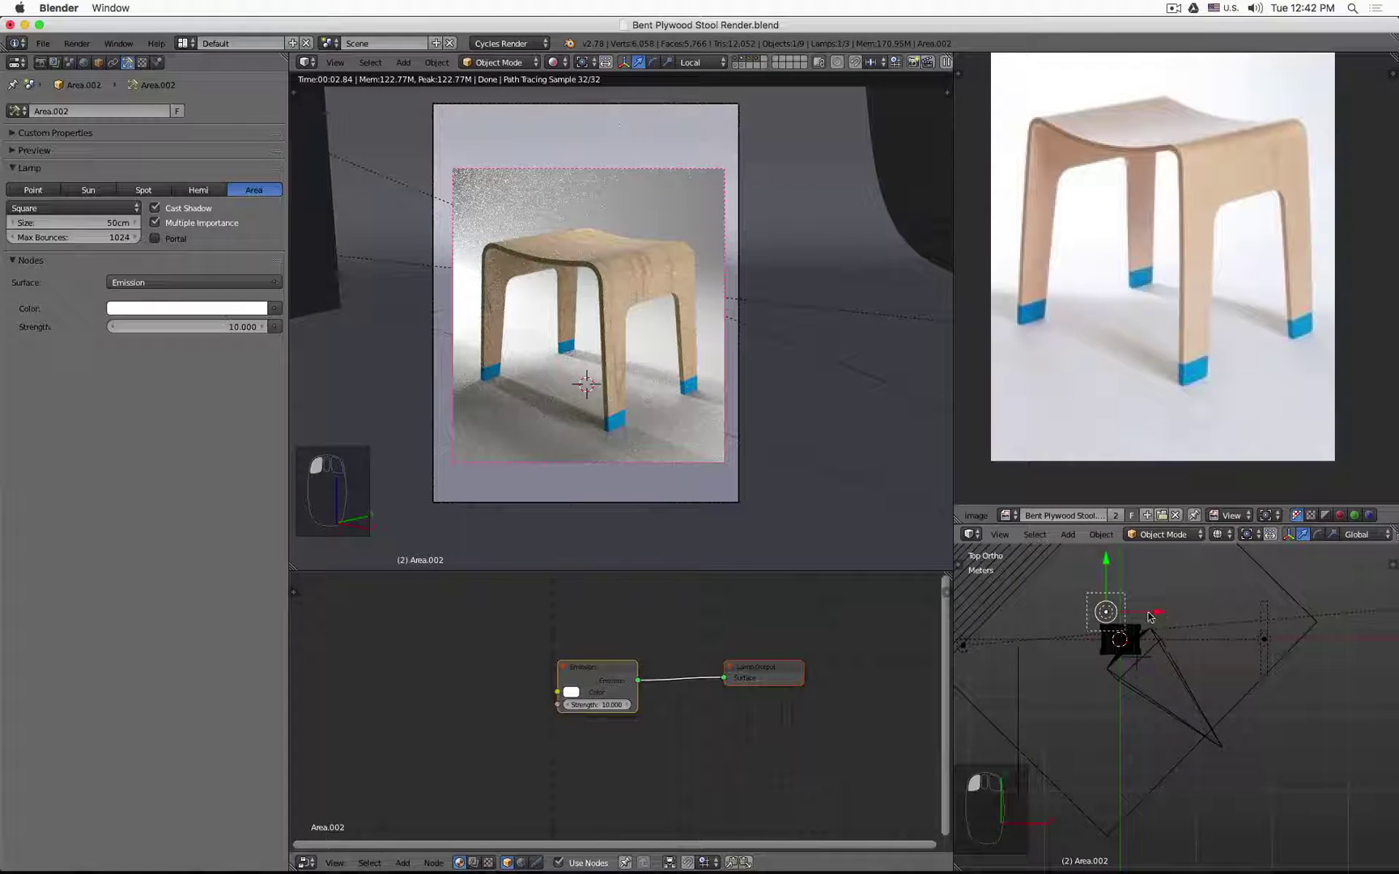
click(1020, 678)
scroll(1110, 685, down, 4)
key(z)
mouse_move(1171, 718)
middle_down()
mouse_move(1099, 645)
mouse_move(1143, 657)
mouse_move(1156, 638)
middle_up()
drag(1130, 637, 1117, 627)
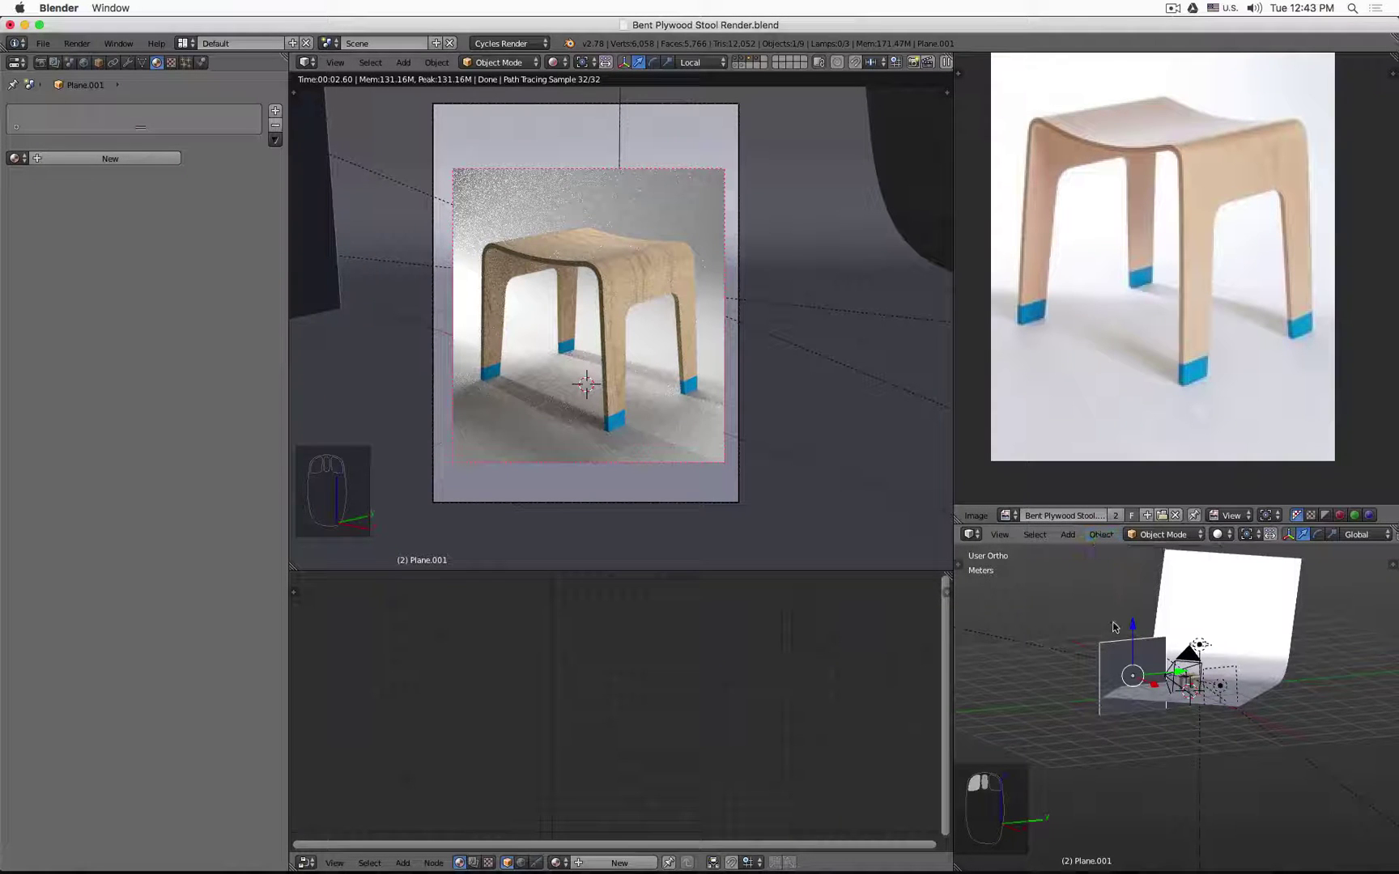
middle_drag(1178, 622, 1170, 688)
right_click(1194, 613)
key(x)
click(1195, 610)
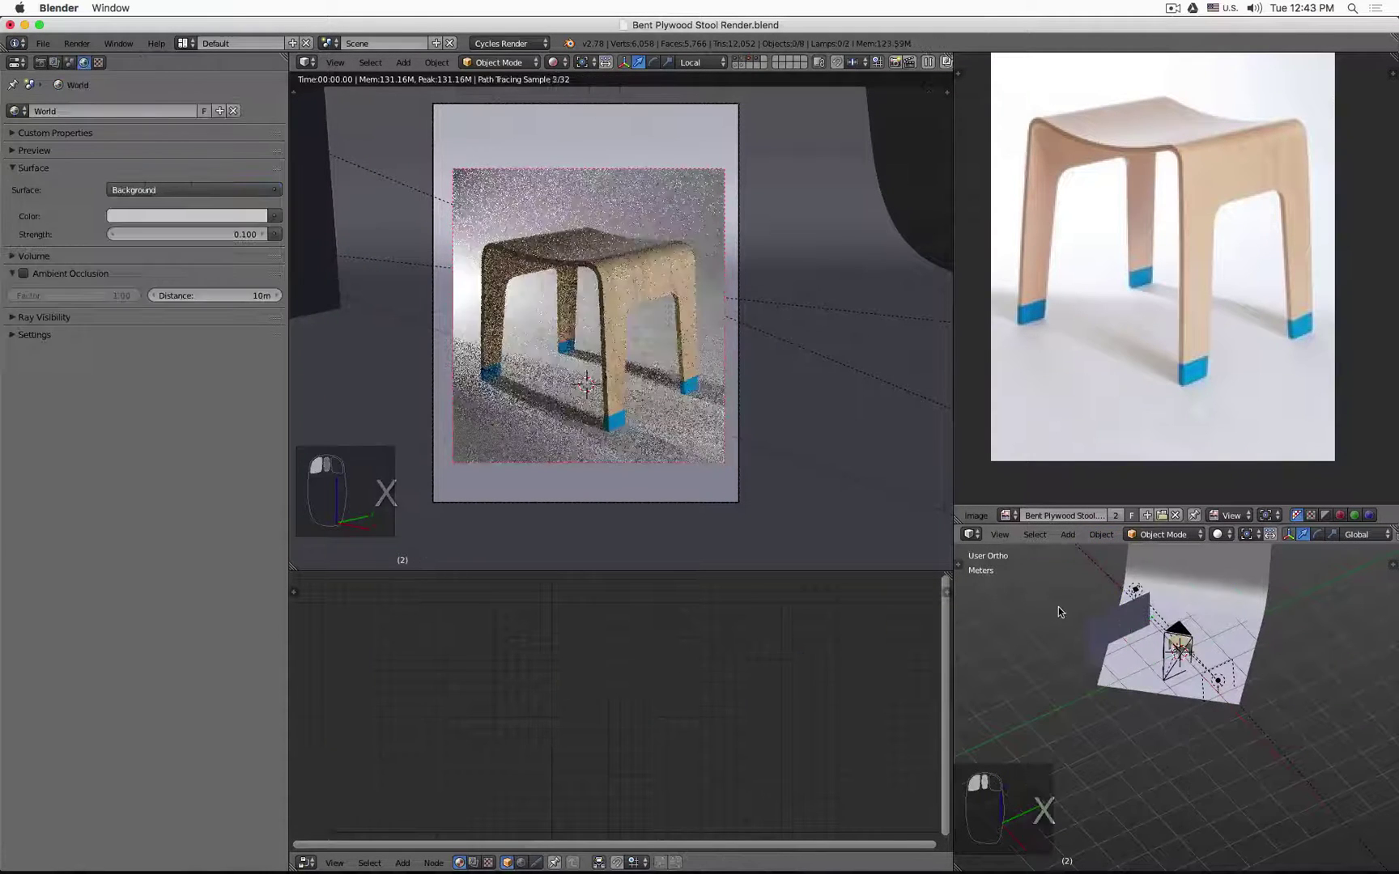
Hide the 1 m, strength 25 area lamp.
middle_drag(1058, 606, 1253, 576)
right_click(1011, 713)
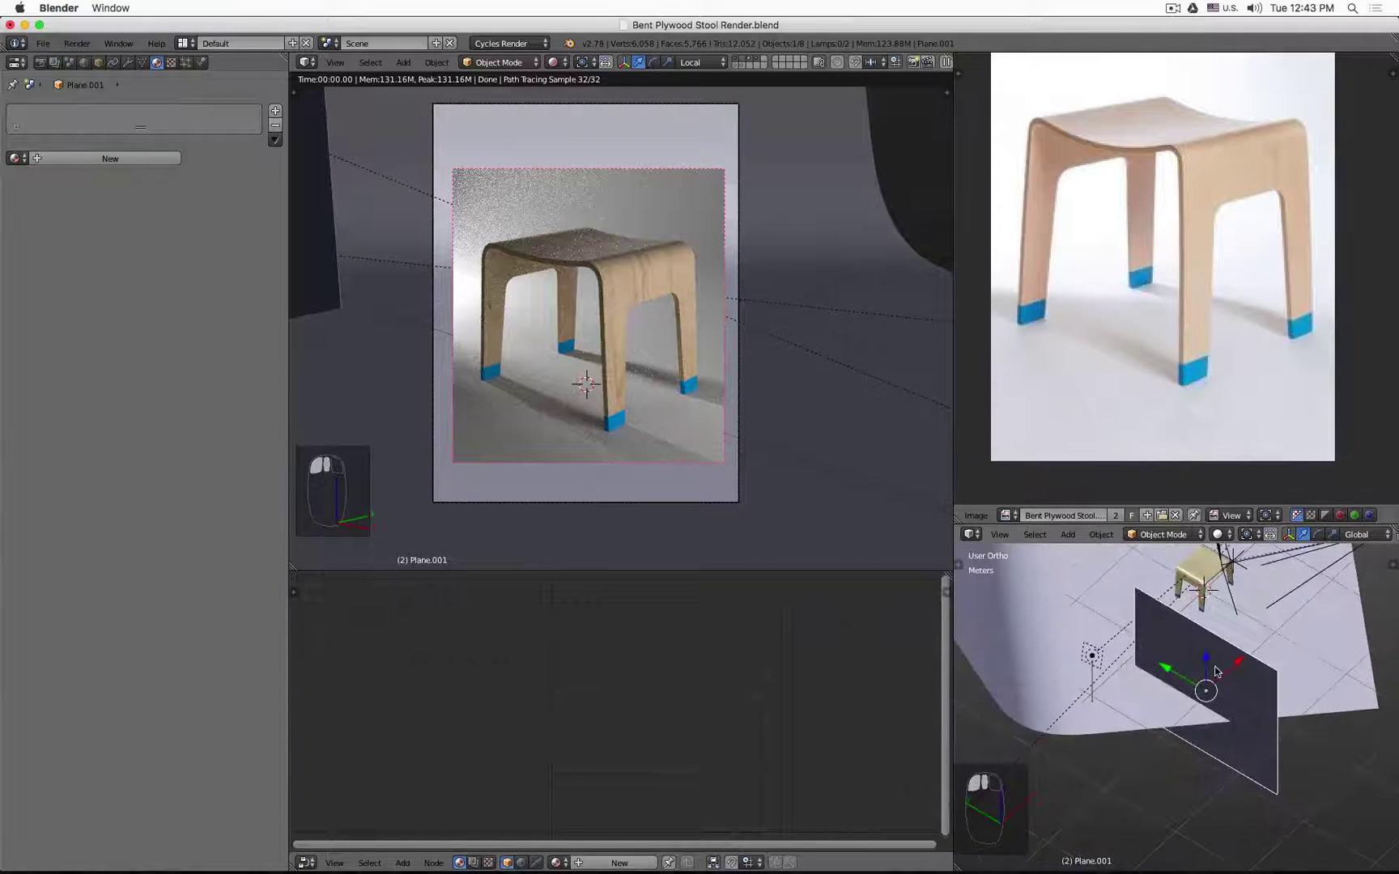
shift+middle_drag(1269, 638, 1143, 766)
scroll(1230, 594, down, 3)
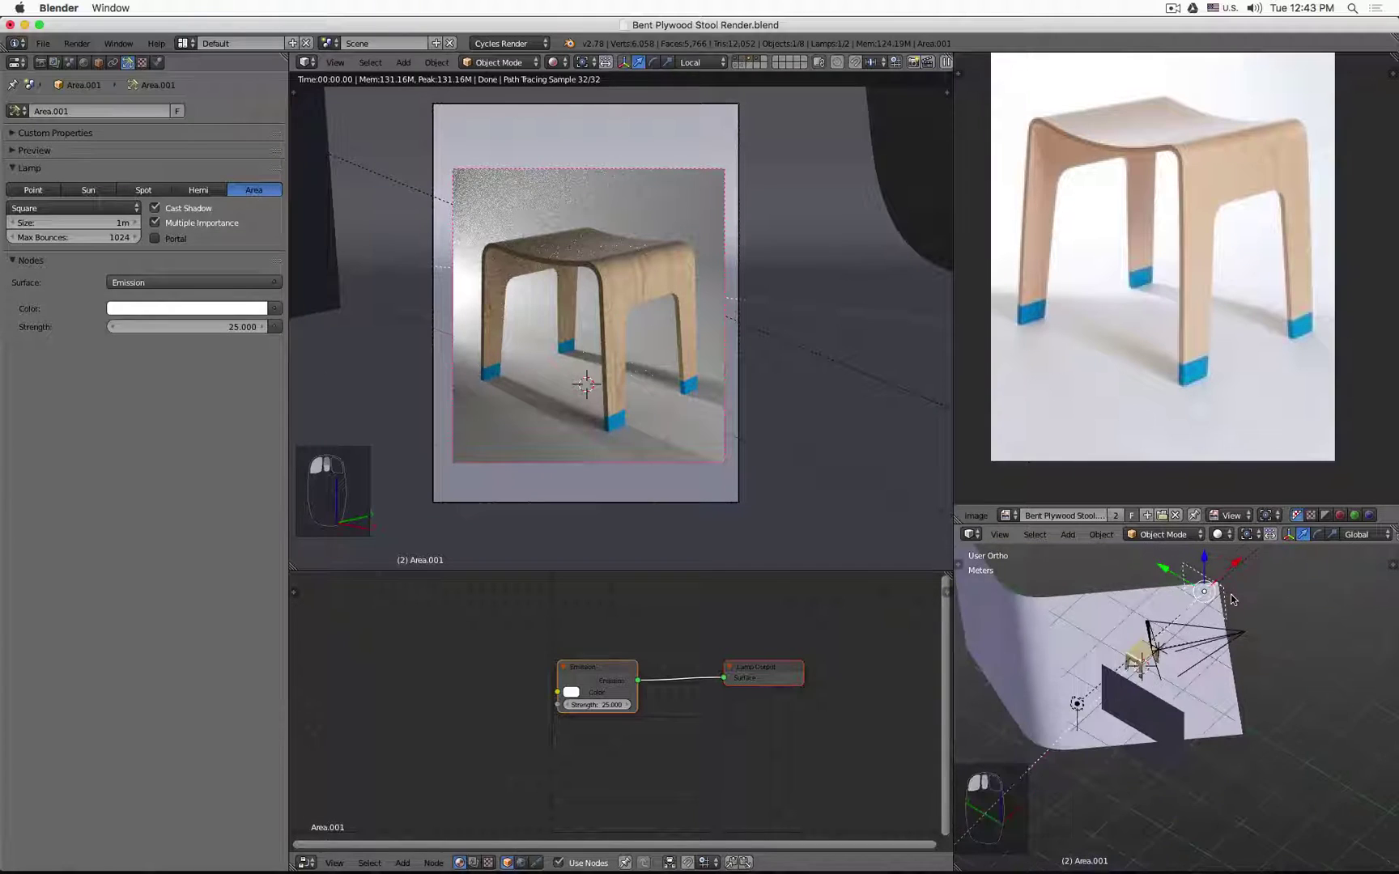
scroll(1231, 594, up, 1)
key(h)
Move the upright plane about 11 cm along the global Y axis.
shift+middle_drag(1171, 633, 1243, 639)
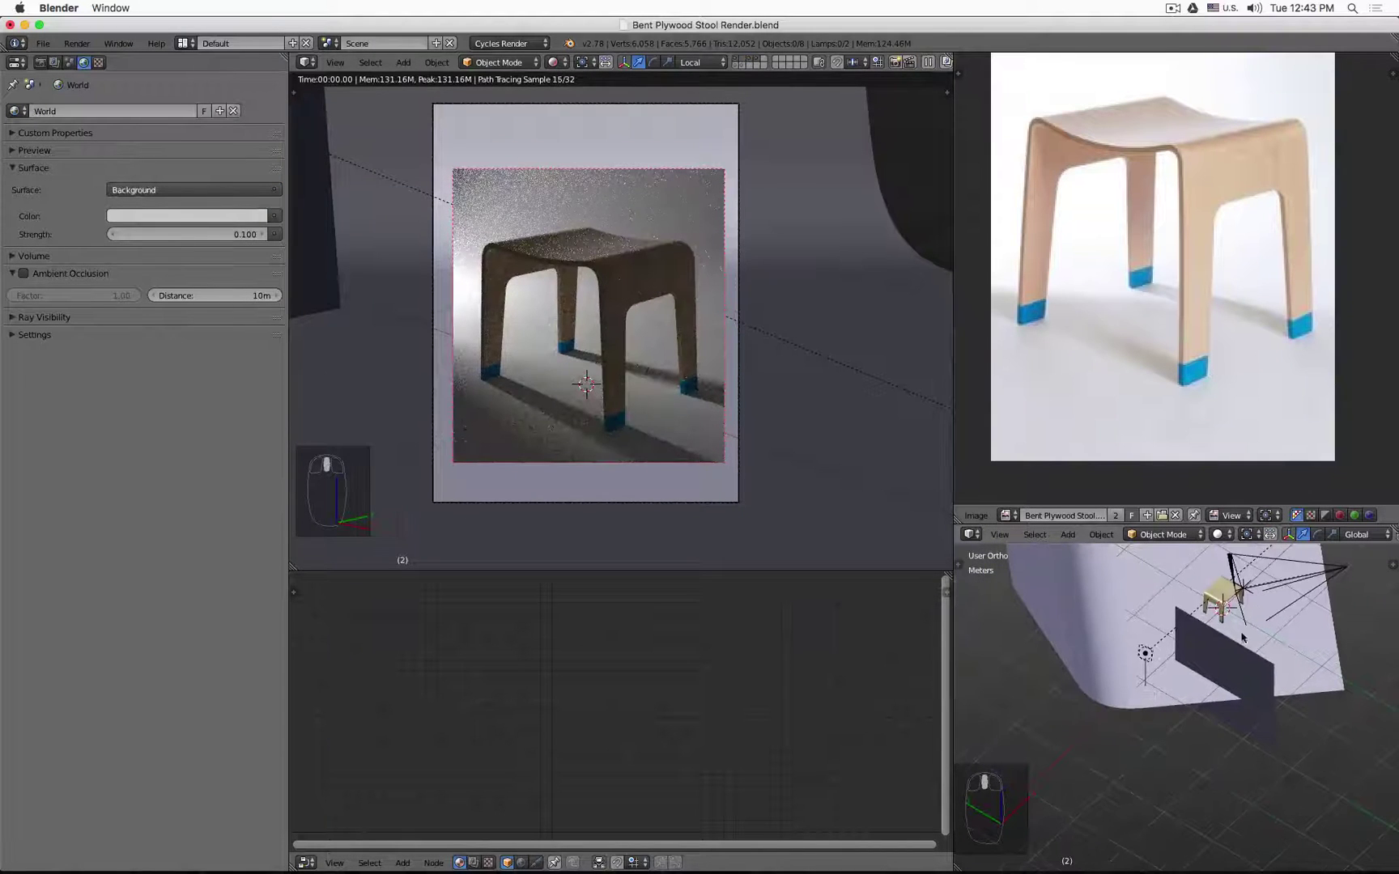
right_click(1261, 665)
key(g)
key(y)
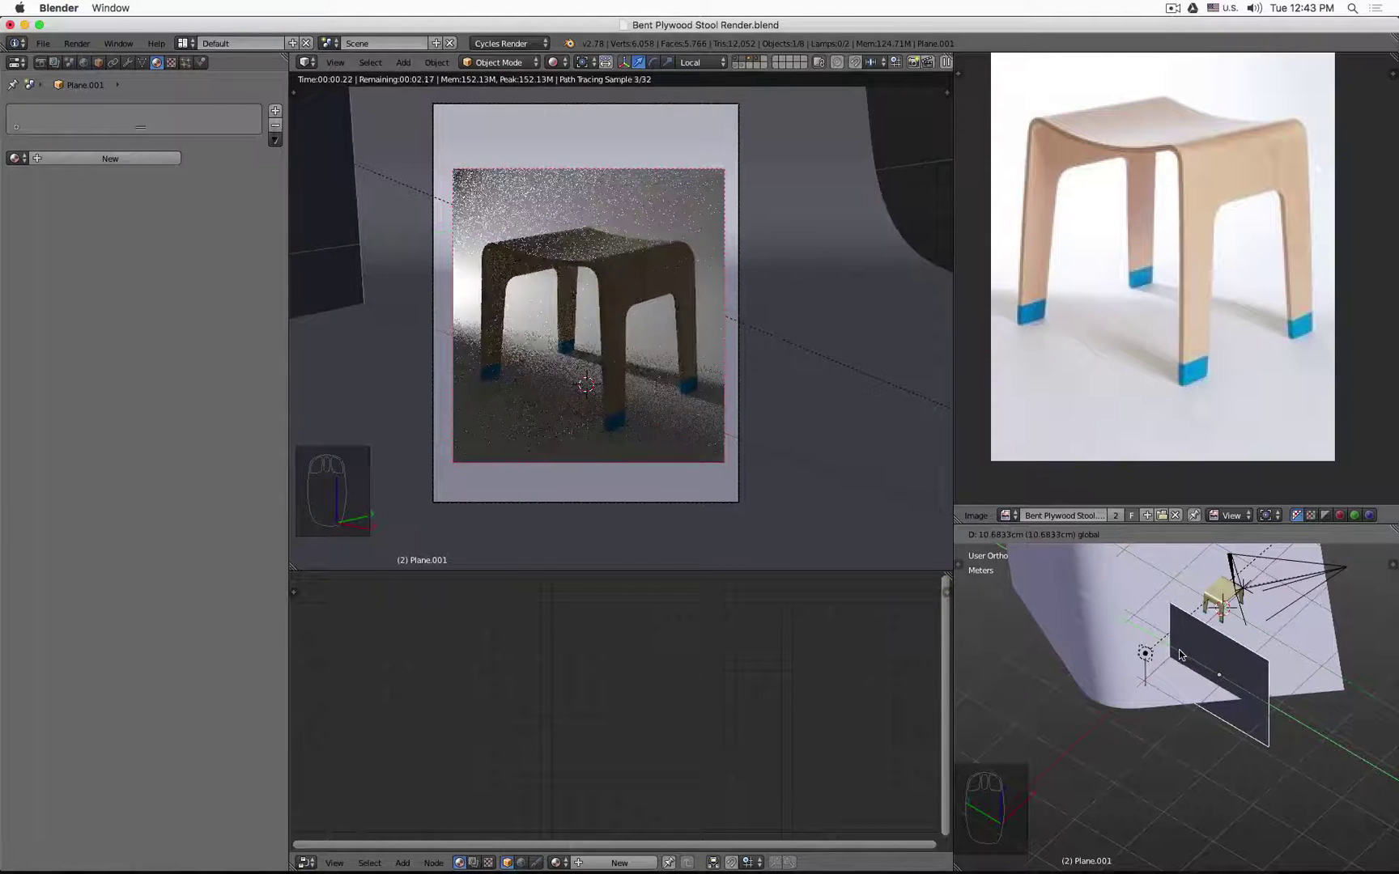
click(1182, 656)
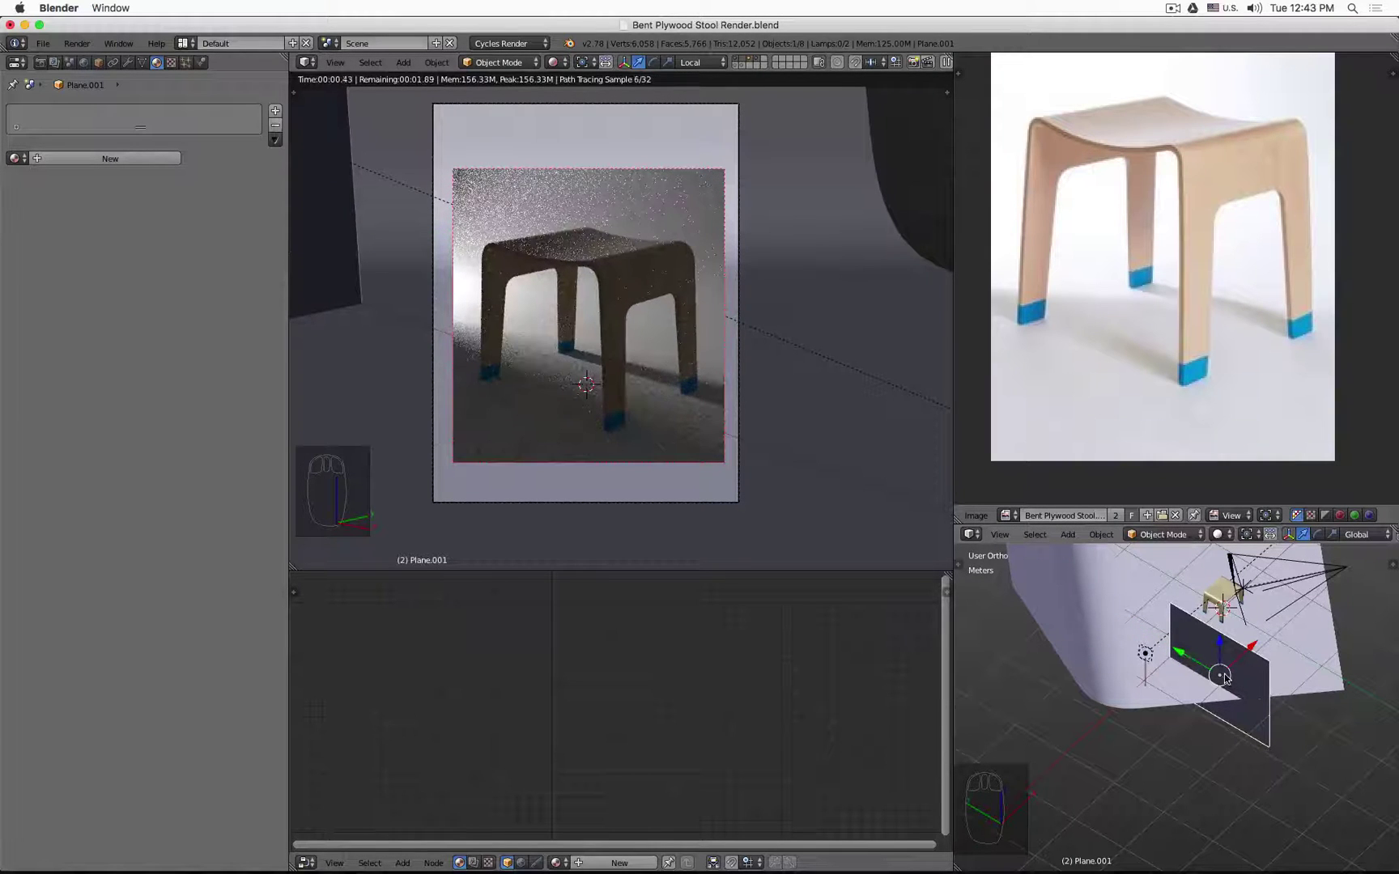
Adjust the aim of the 25 cm, strength 50 area lamp by rotating it about the global Z axis.
right_click(1148, 655)
key(r)
key(z)
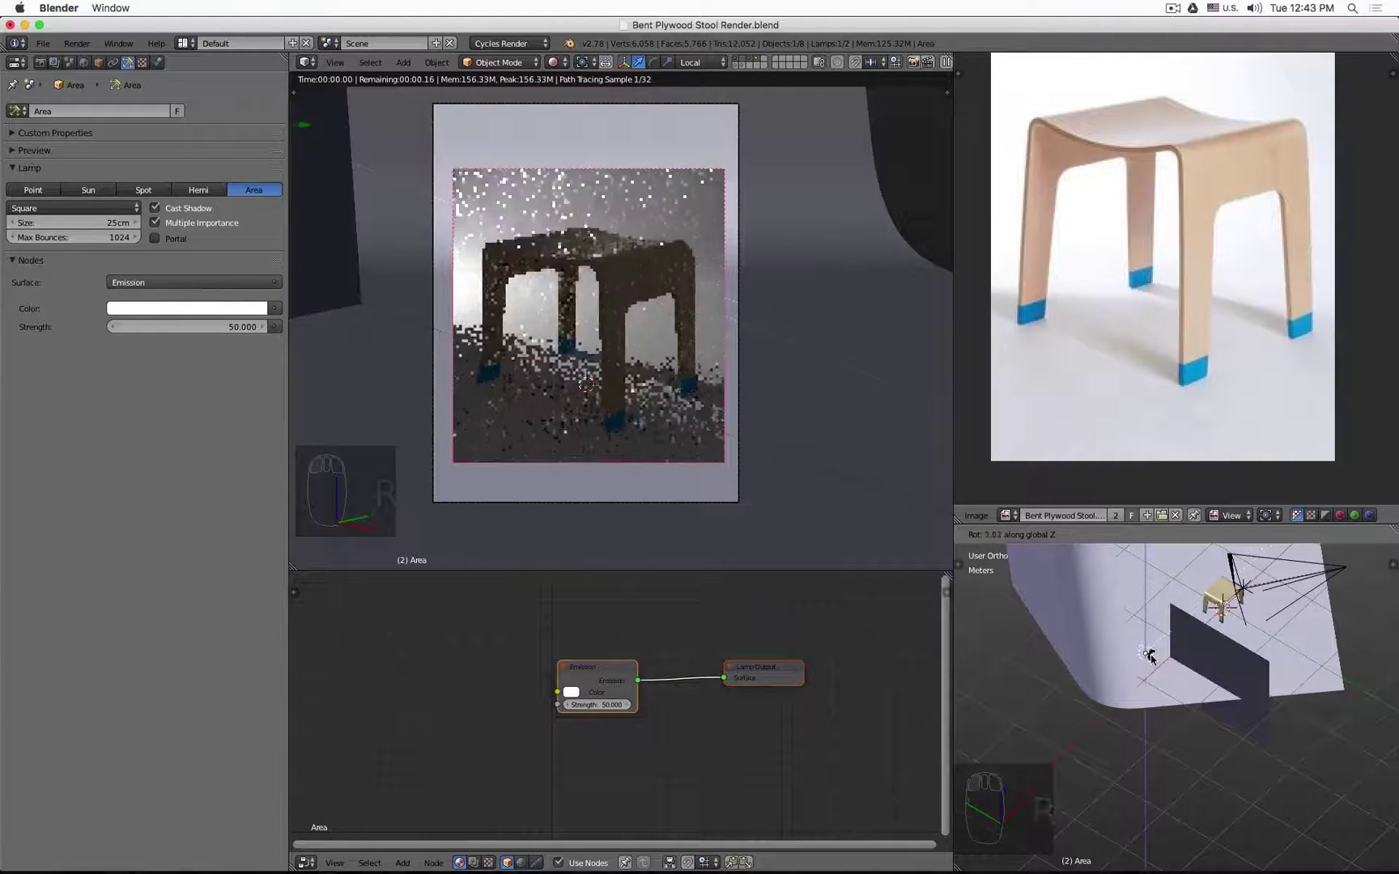
click(1156, 654)
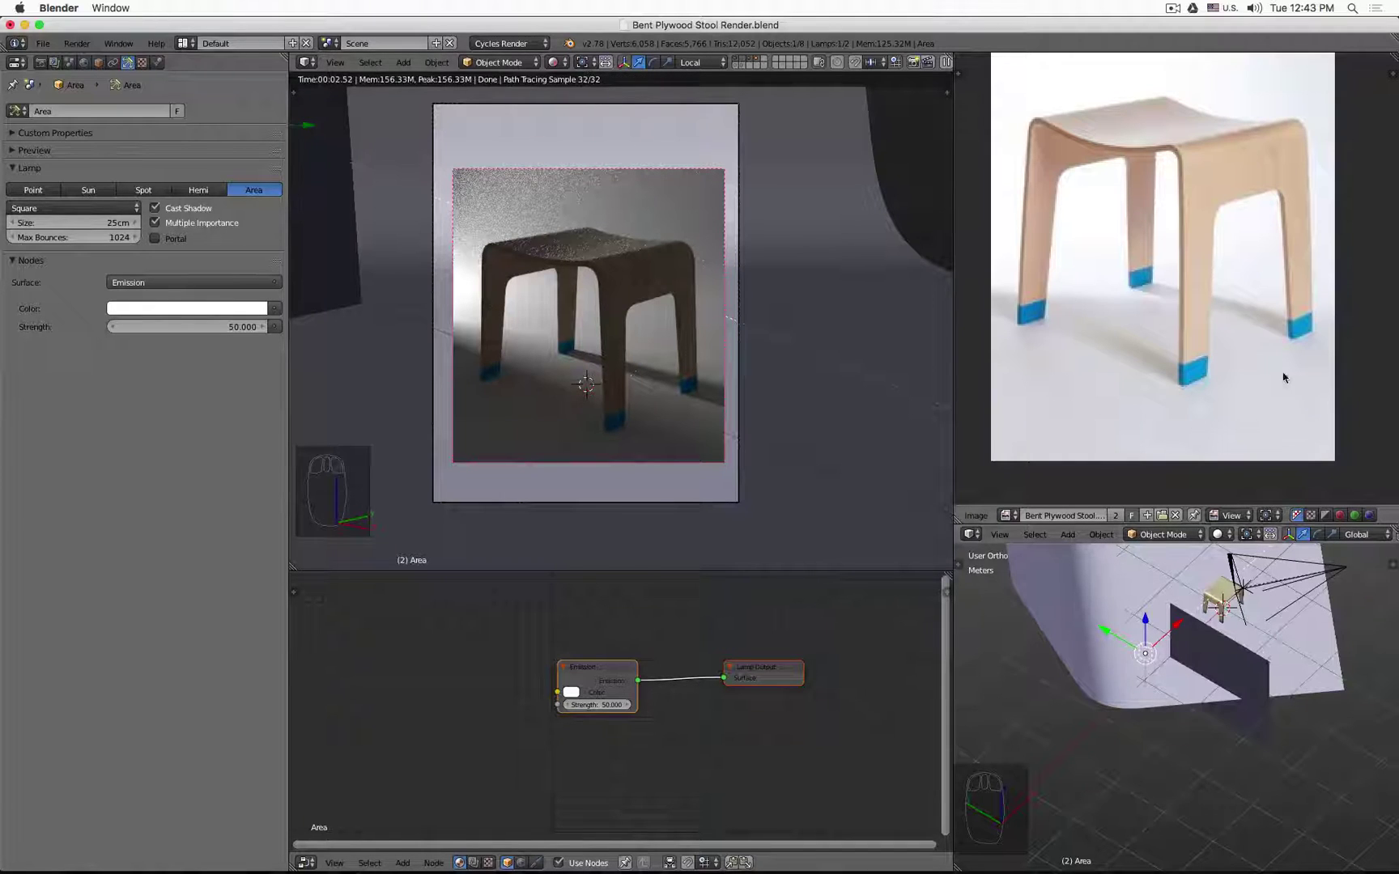
middle_drag(1319, 682, 1126, 633)
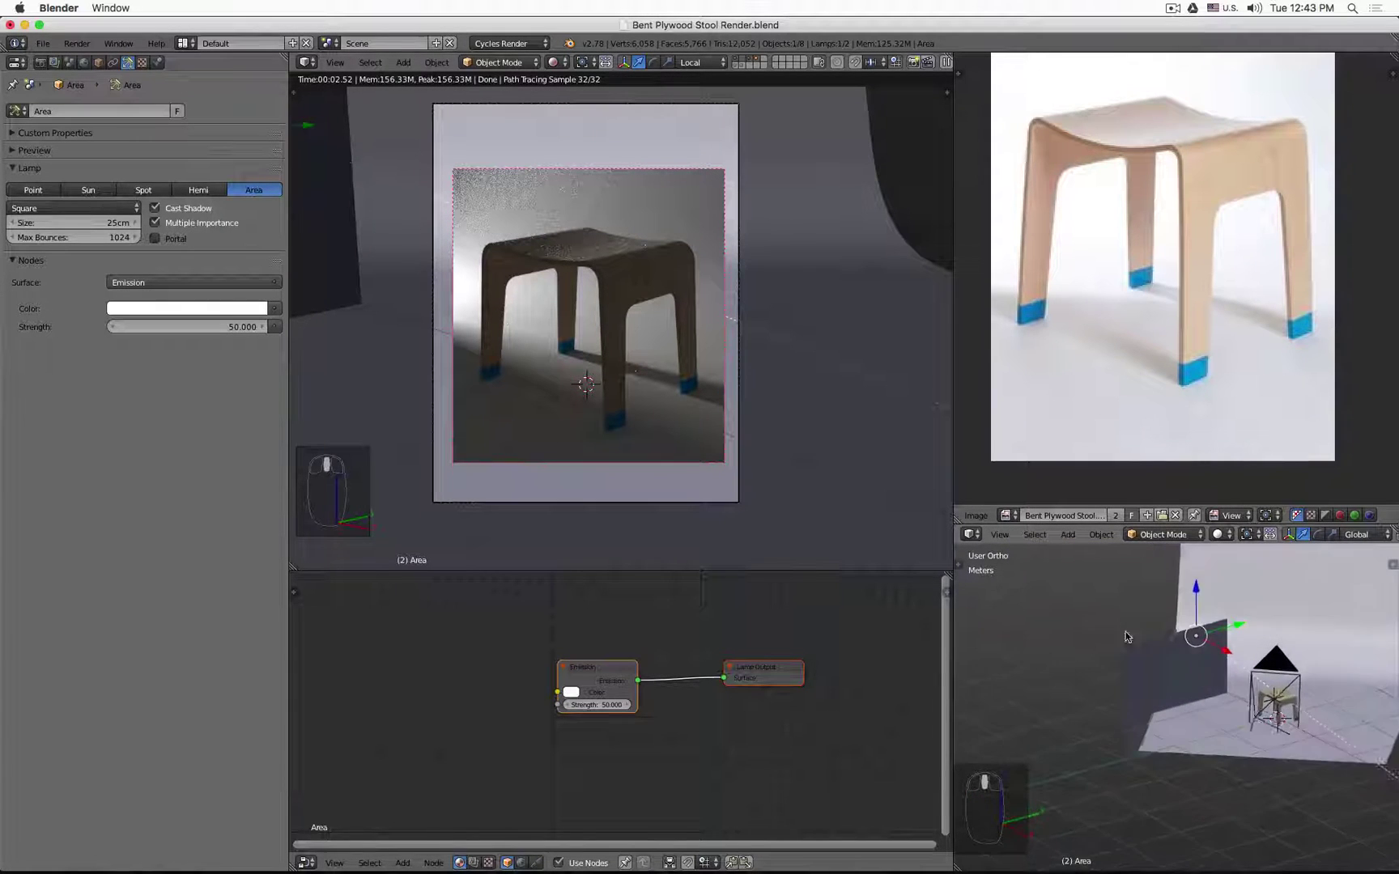
scroll(1320, 691, up, 5)
middle_drag(1320, 691, 1281, 661)
scroll(1275, 652, down, 2)
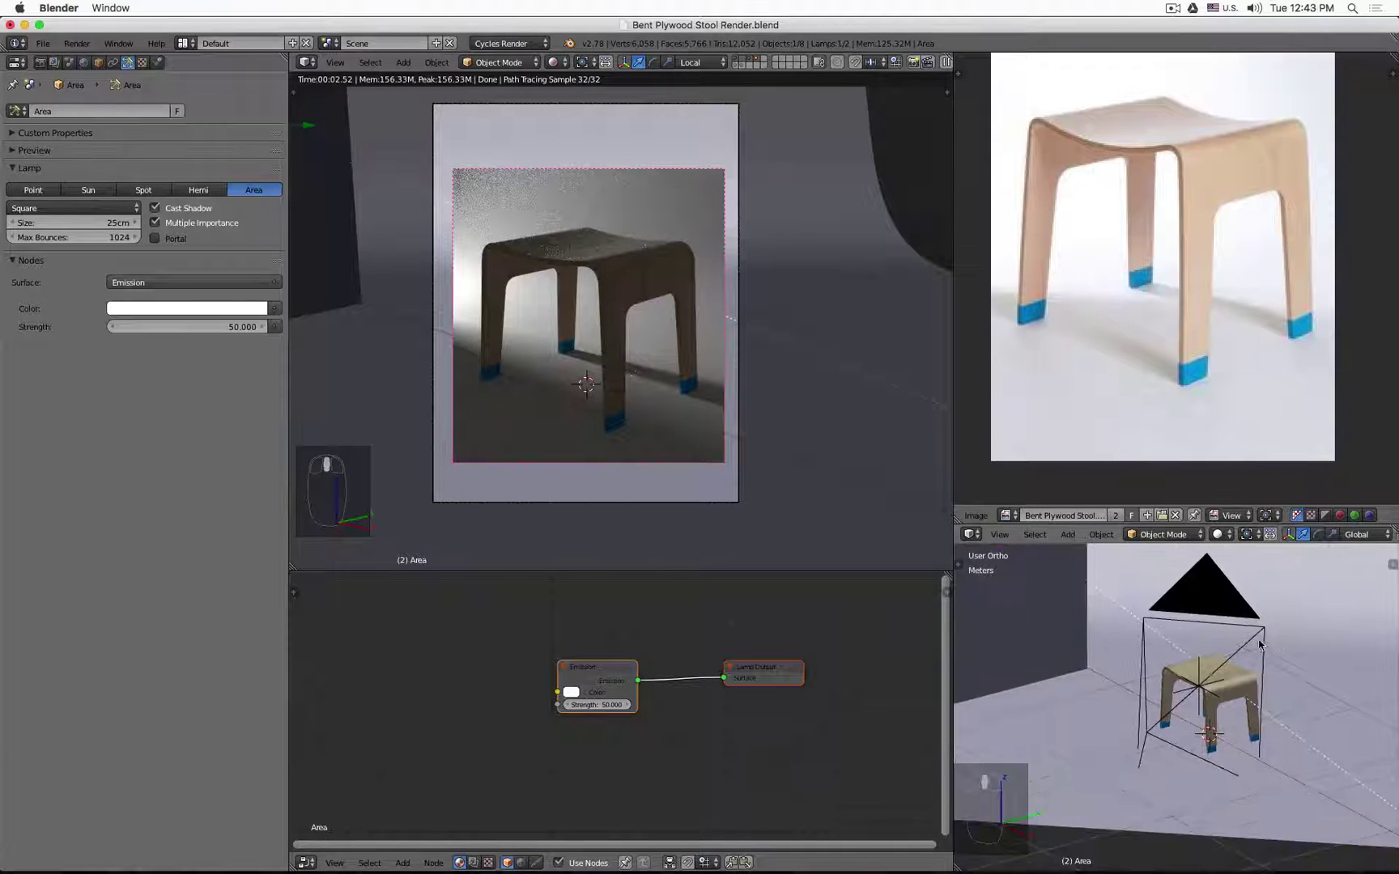
scroll(1246, 650, up, 1)
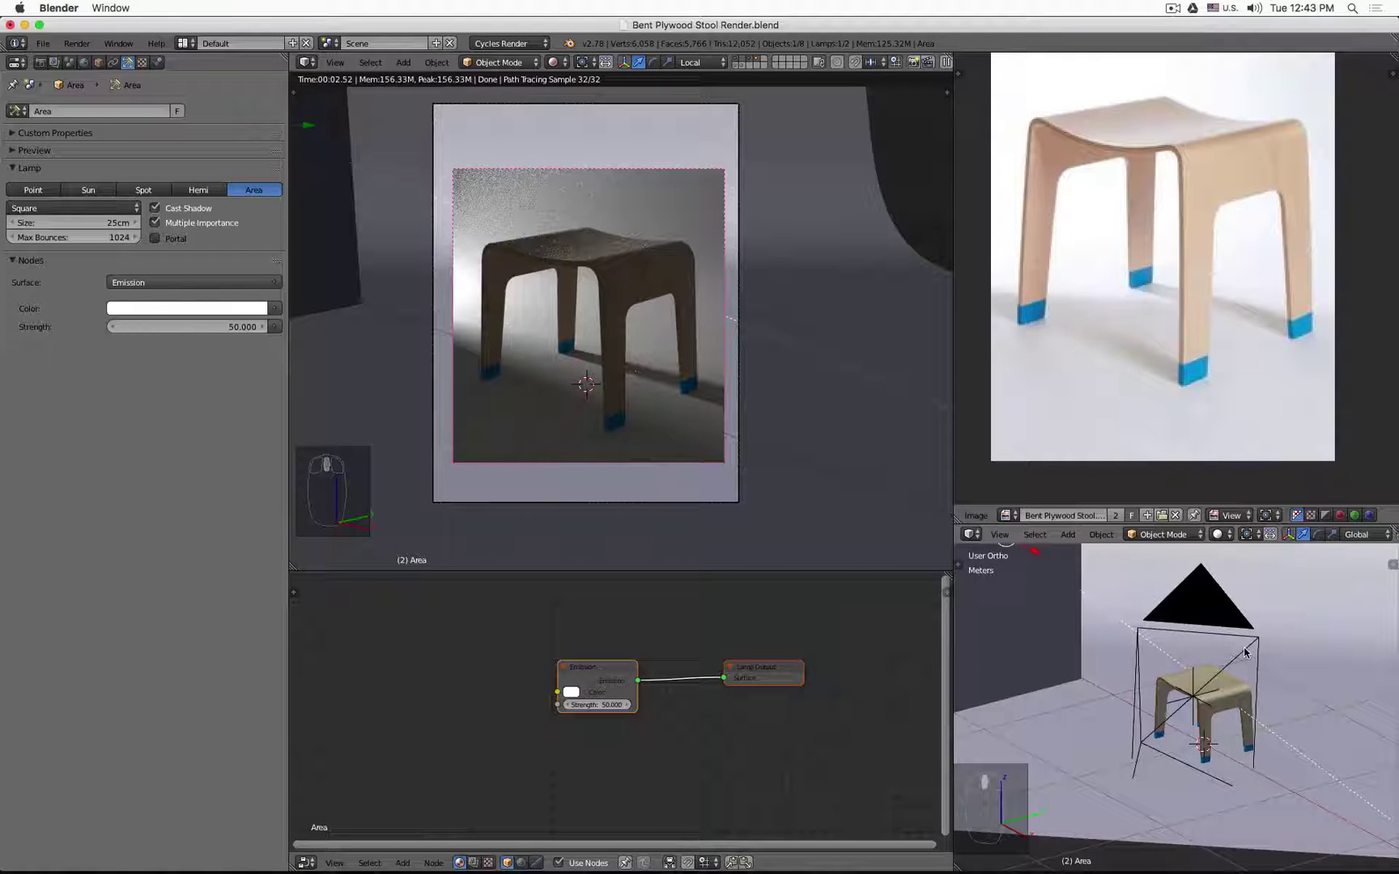
scroll(1231, 650, down, 3)
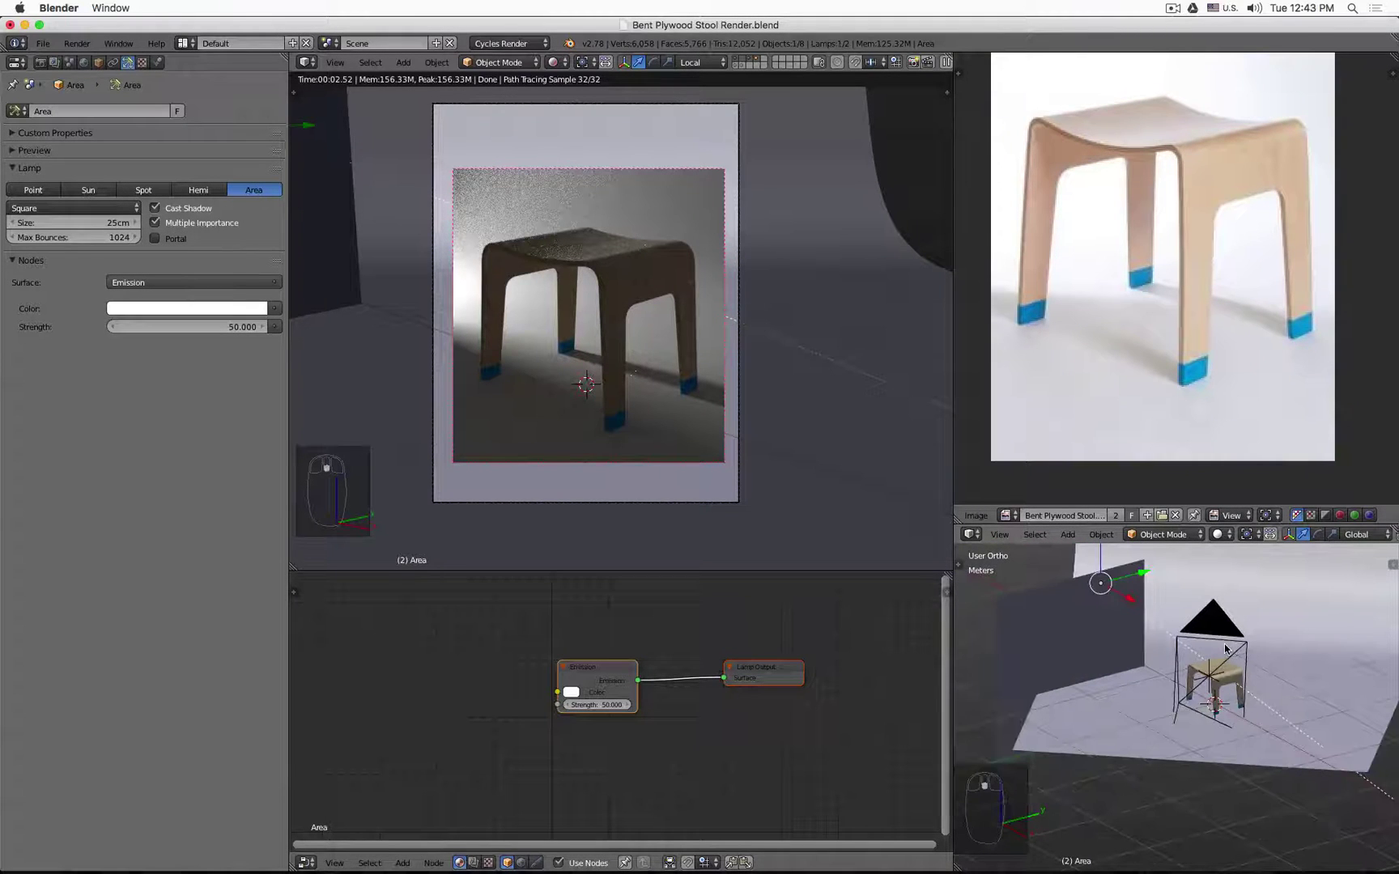
Hide the upright plane in the wireframe top view and reveal all hidden objects again, including the 1 m area lamp.
key(KP_7)
key(z)
right_click(1151, 737)
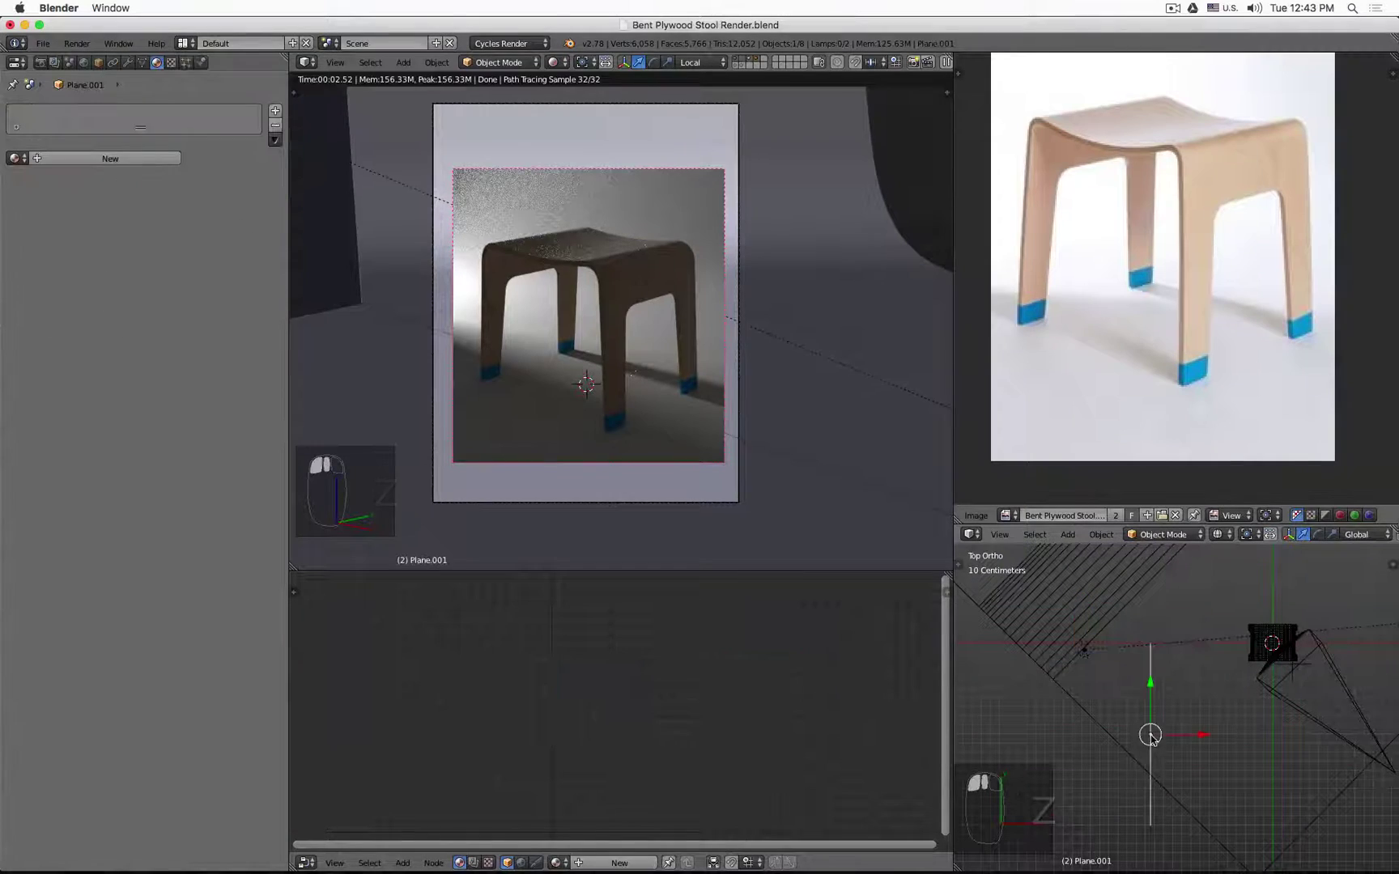
key(h)
key(alt+h)
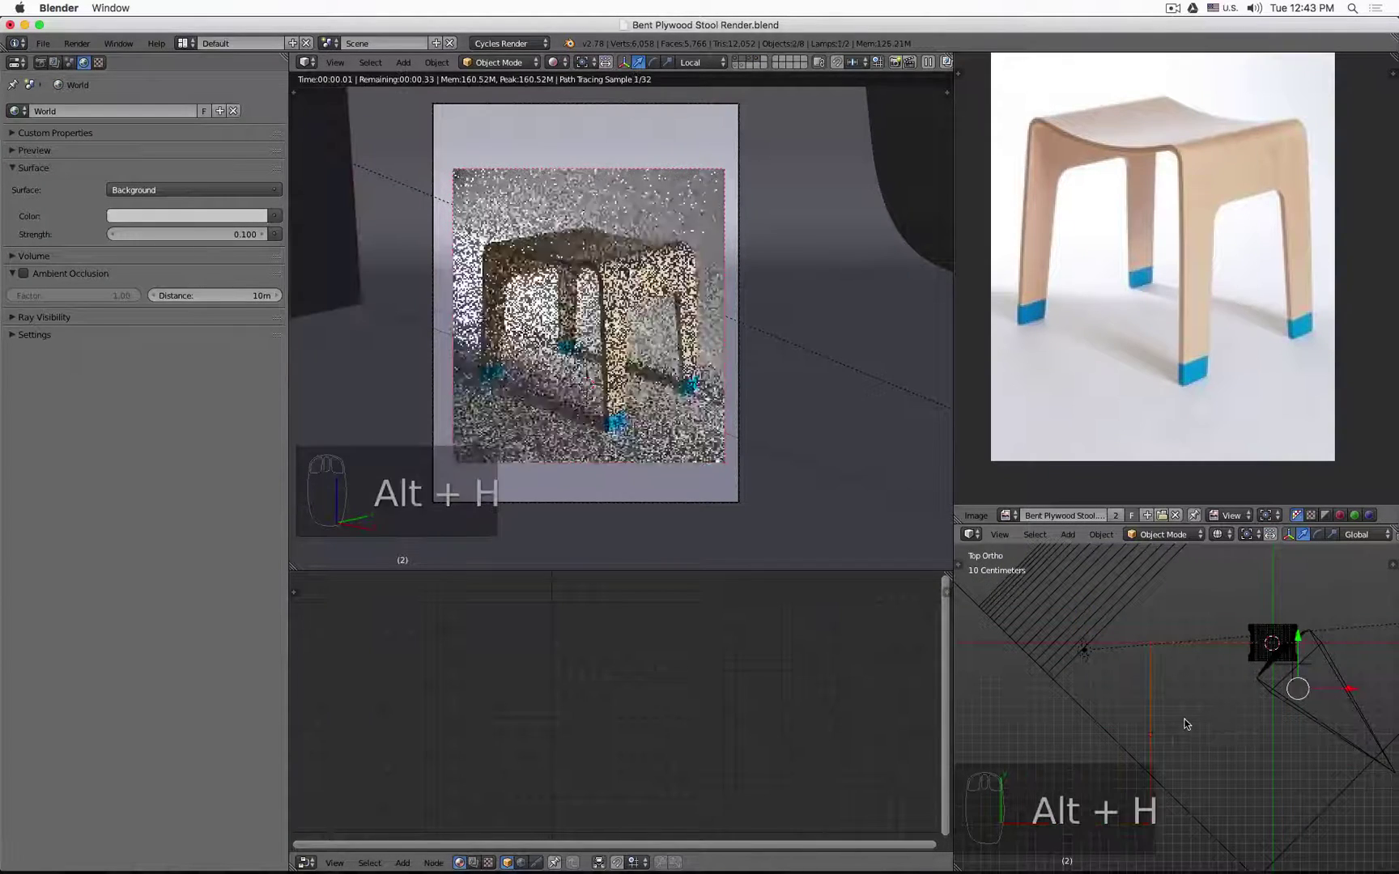
Move the upright plane about 68 cm along X, closer to the stool, and rotate its near end towards the camera.
key(g)
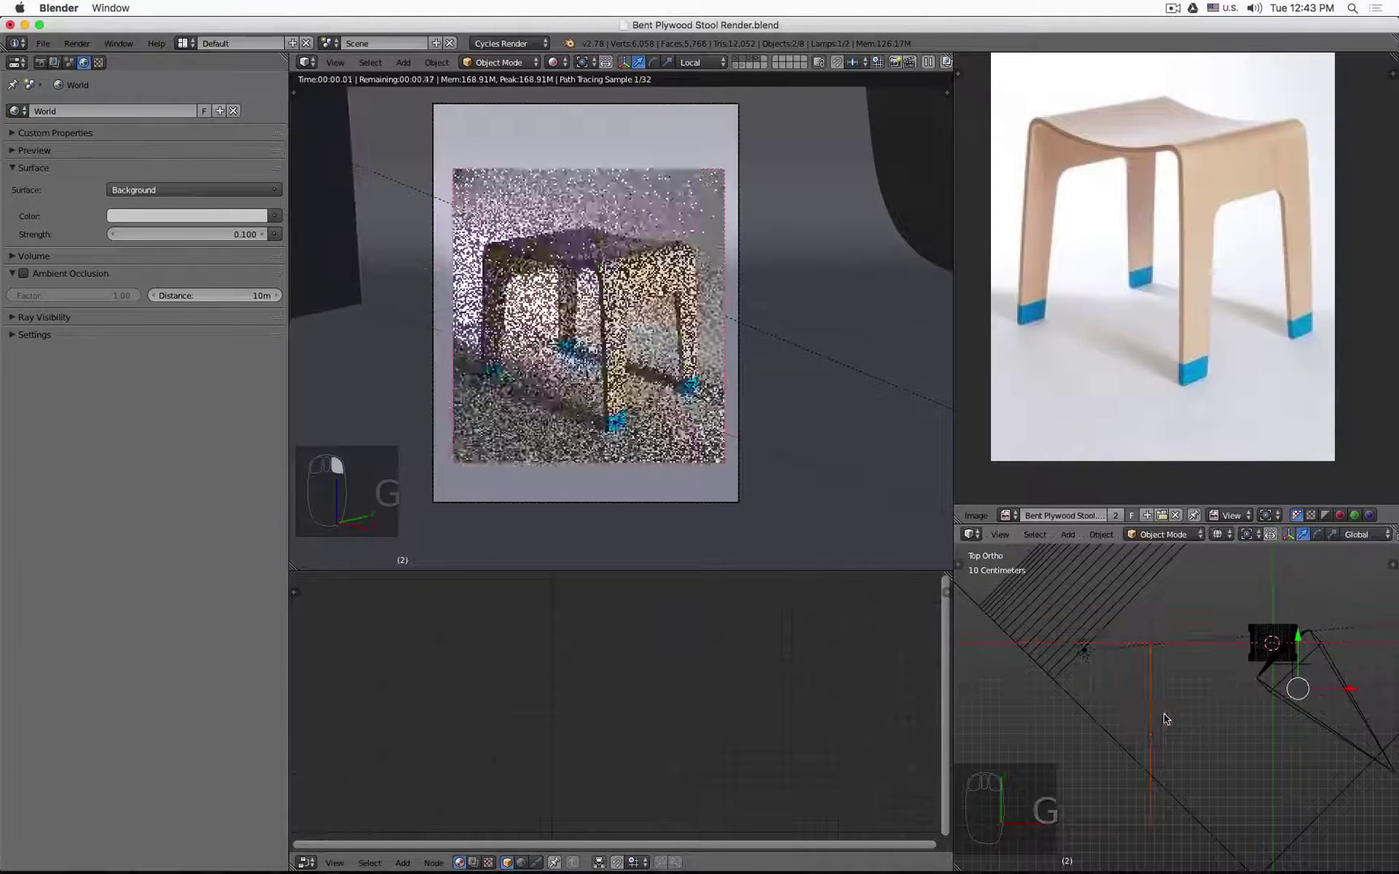
right_click(1157, 709)
key(g)
click(1218, 708)
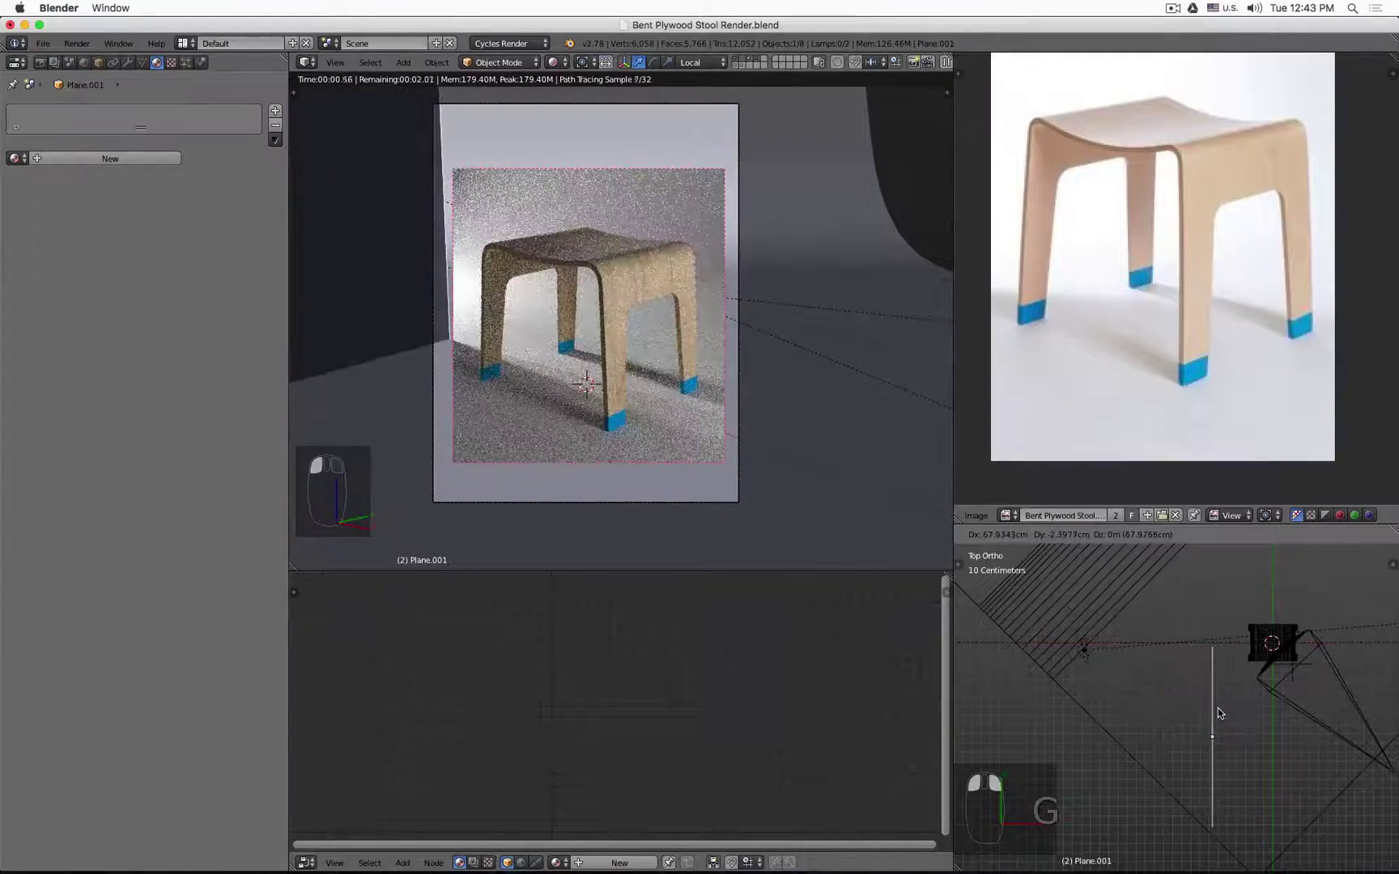
key(r)
click(1198, 611)
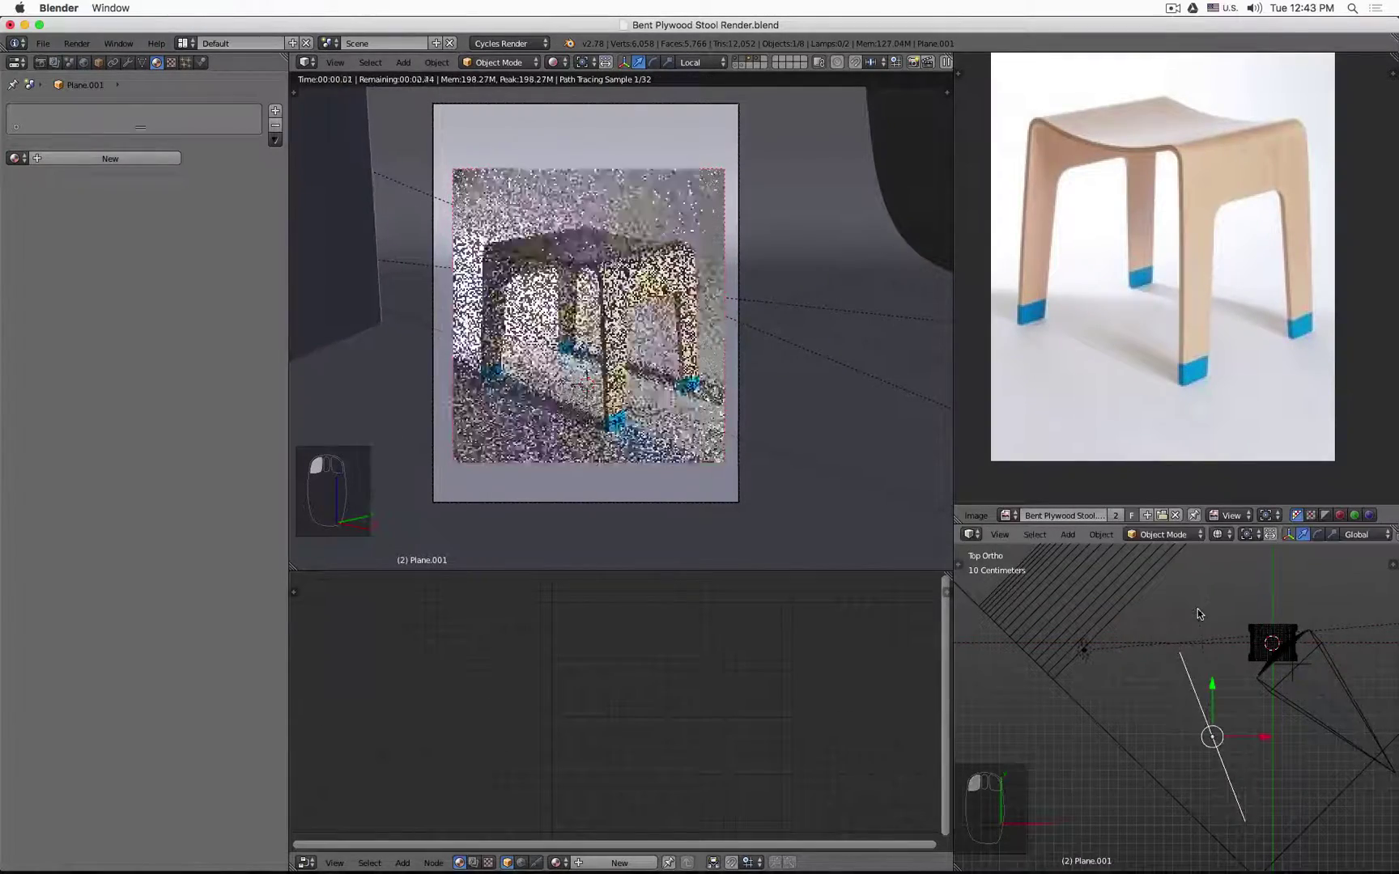
Try the angled plane still closer to the stool, and switch the top view to solid shading.
key(g)
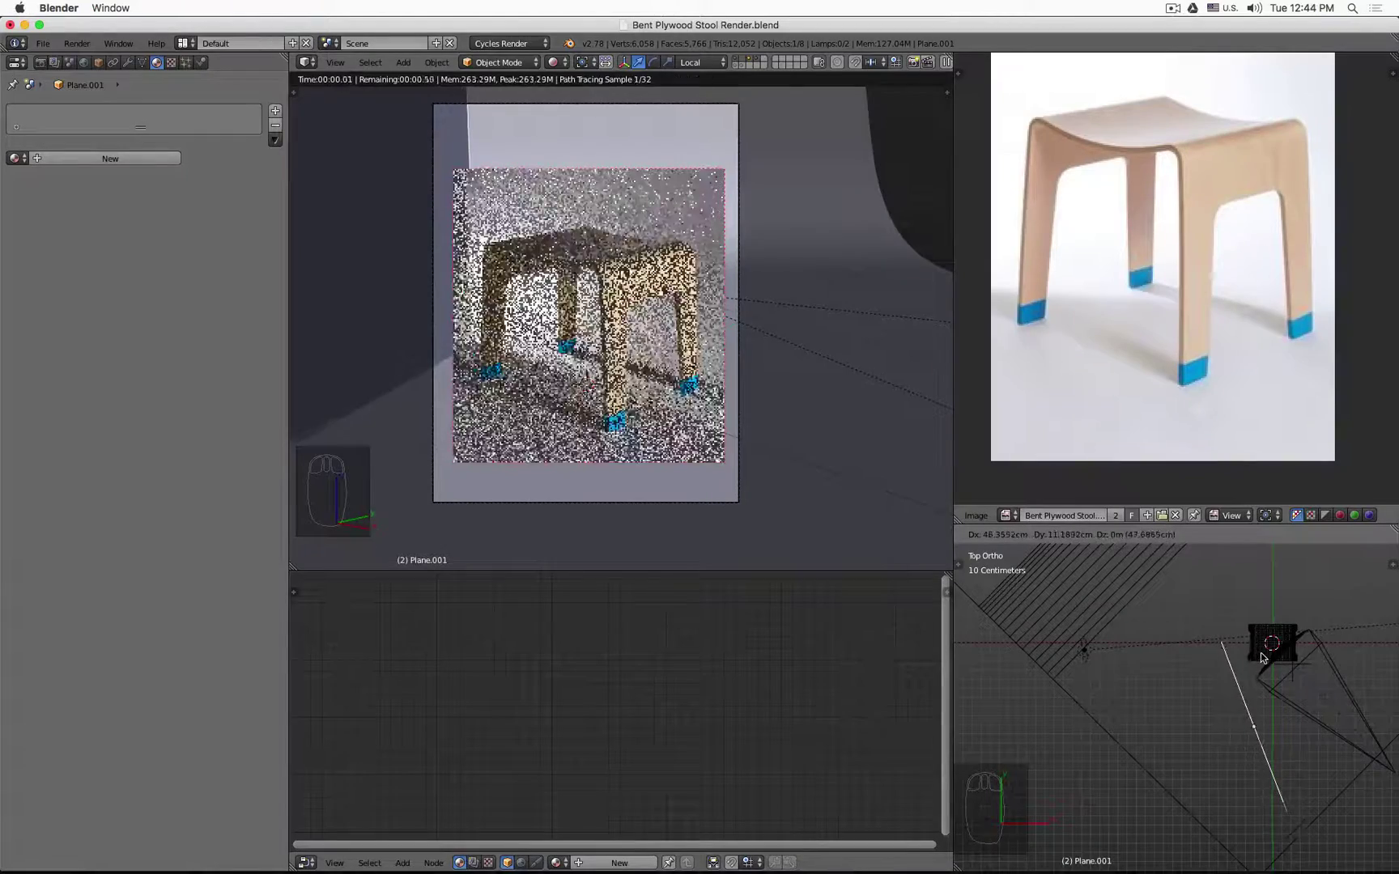
right_click(1170, 656)
key(z)
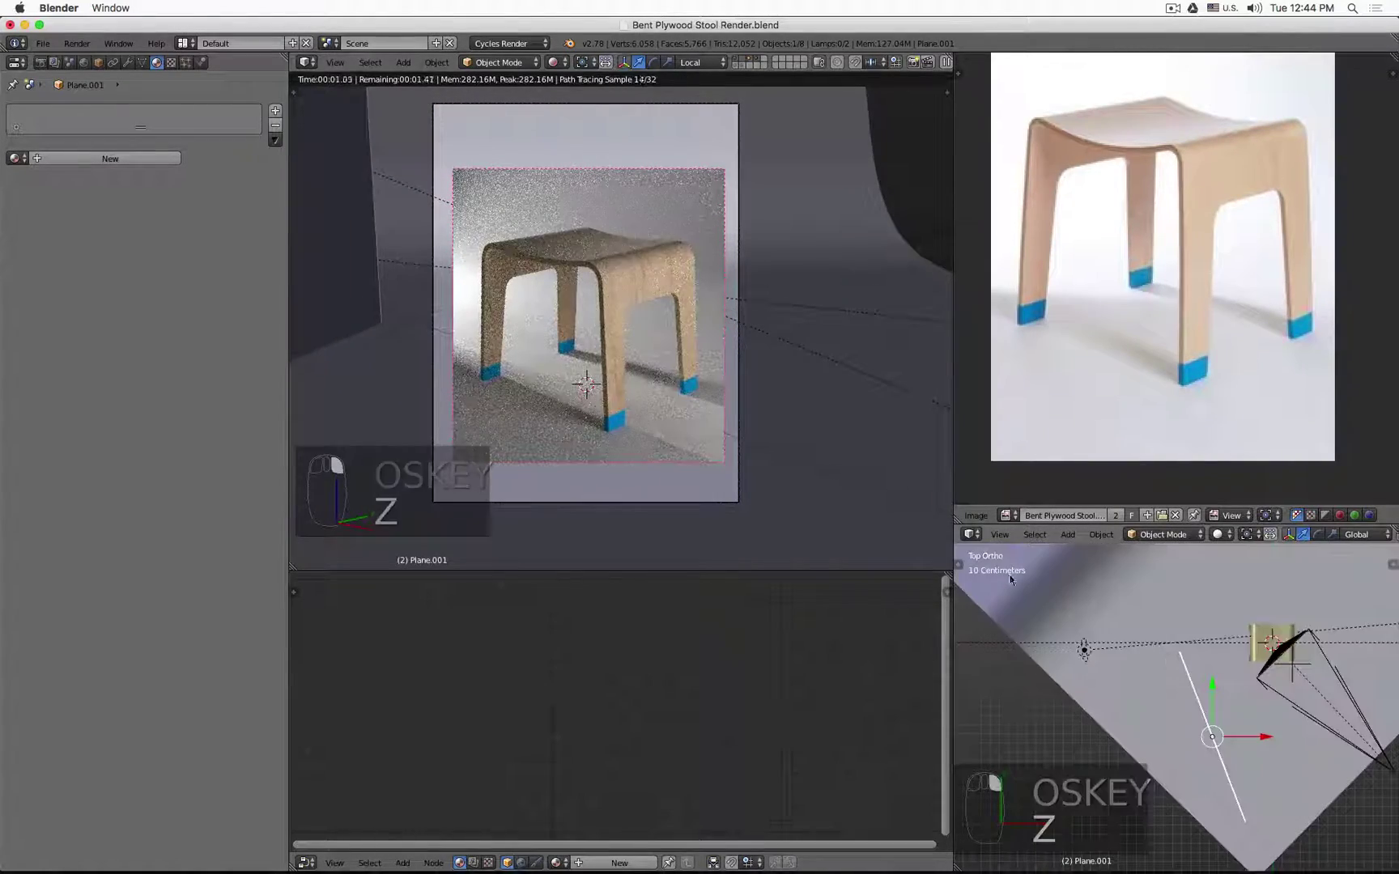
Undo the upright plane's last rotation and its last move towards the stool, and restart the rendered preview in the camera view.
key(z)
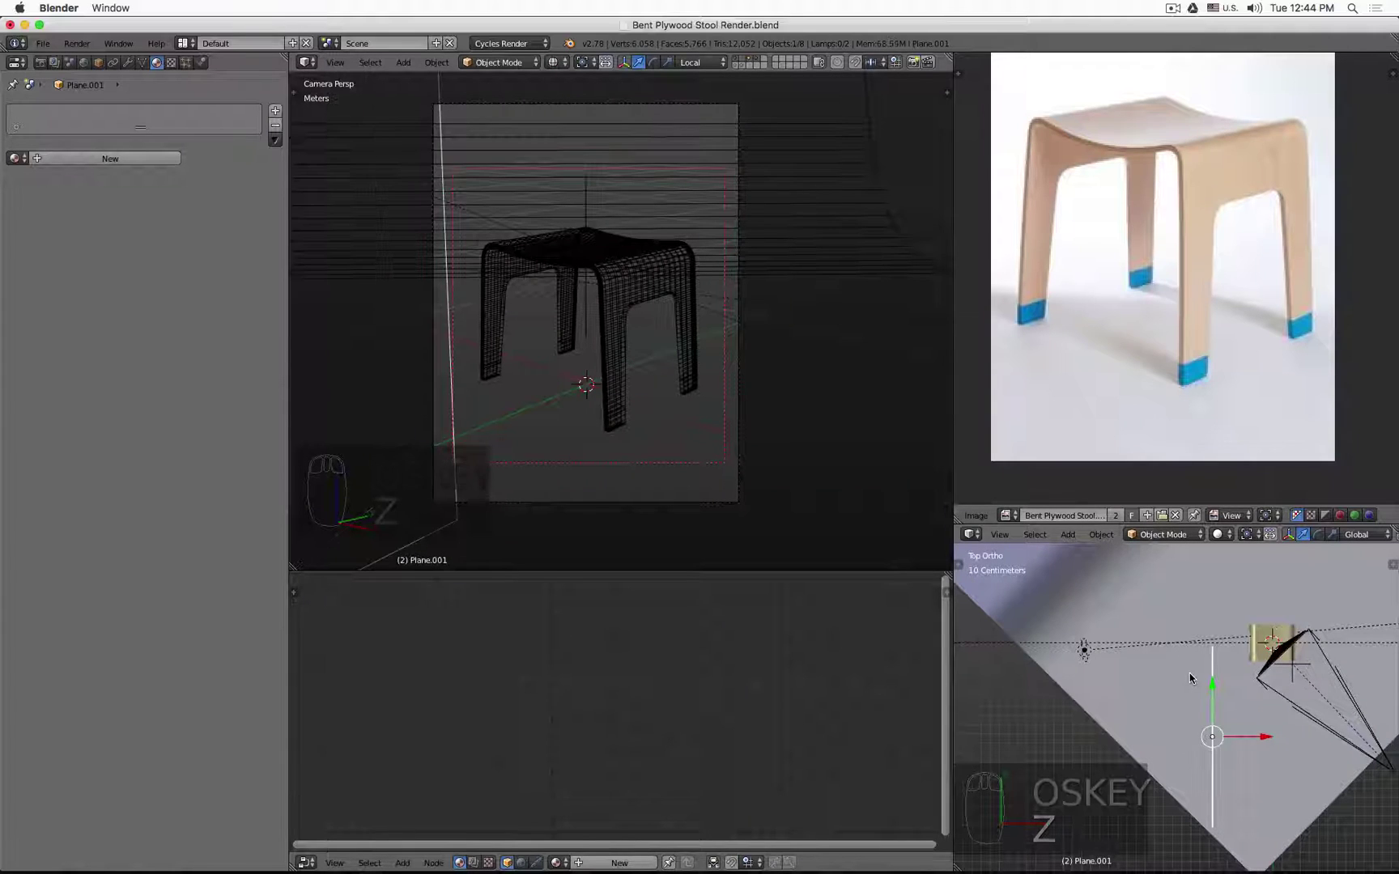
key(super+z)
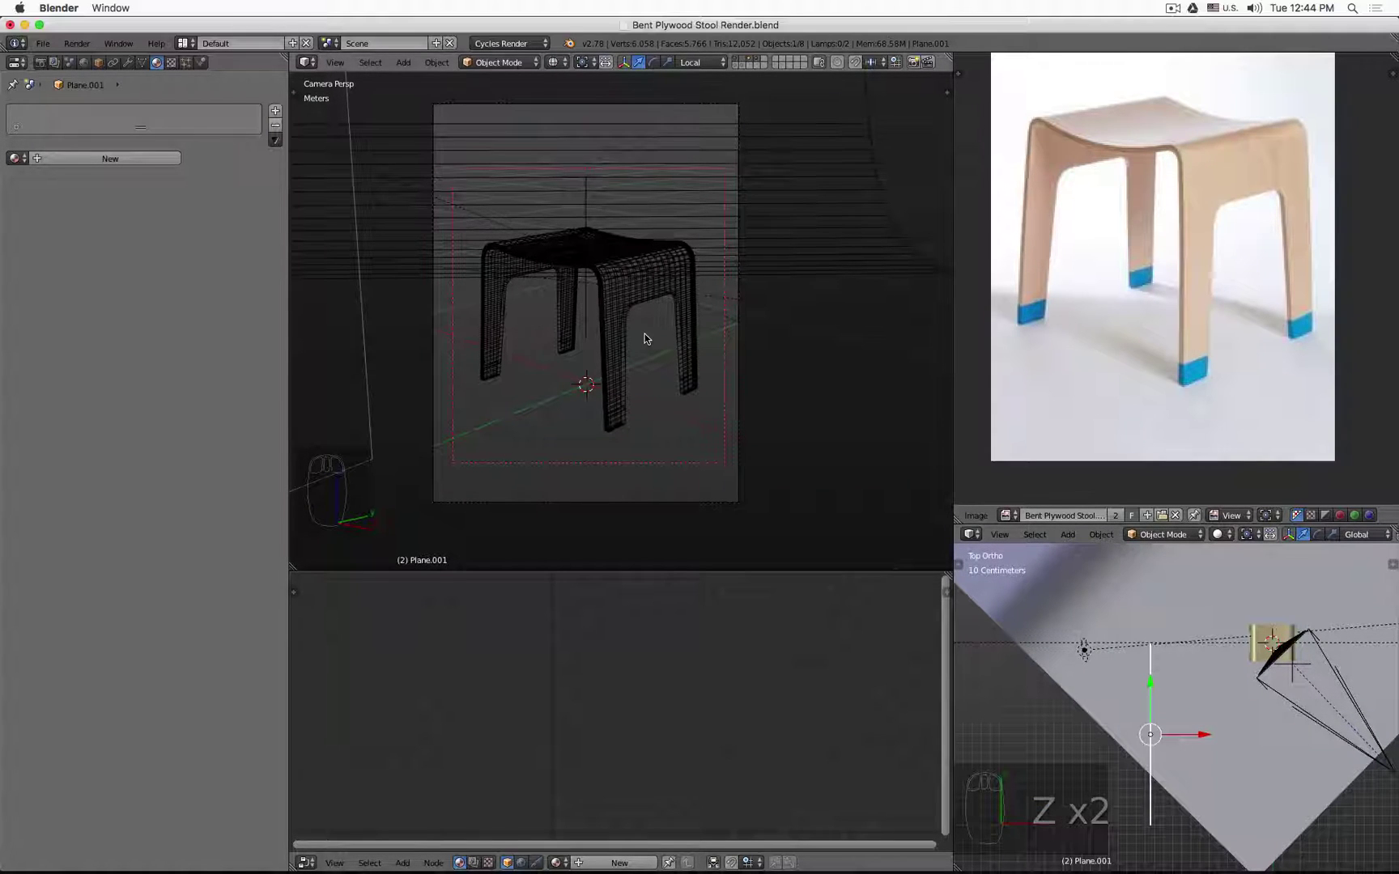
key(shift+z)
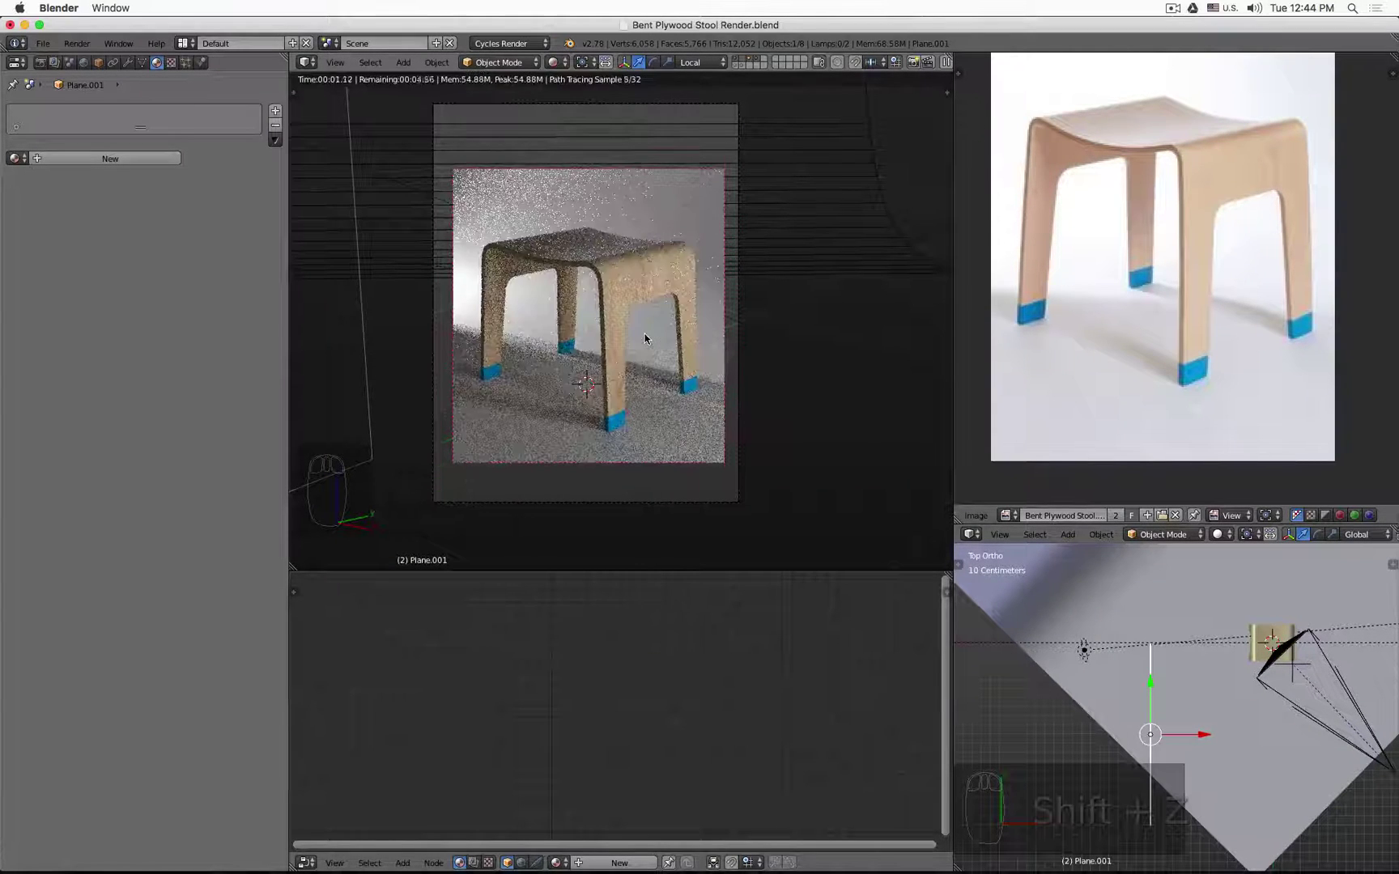
scroll(1268, 706, down, 3)
middle_drag(1268, 706, 1179, 601)
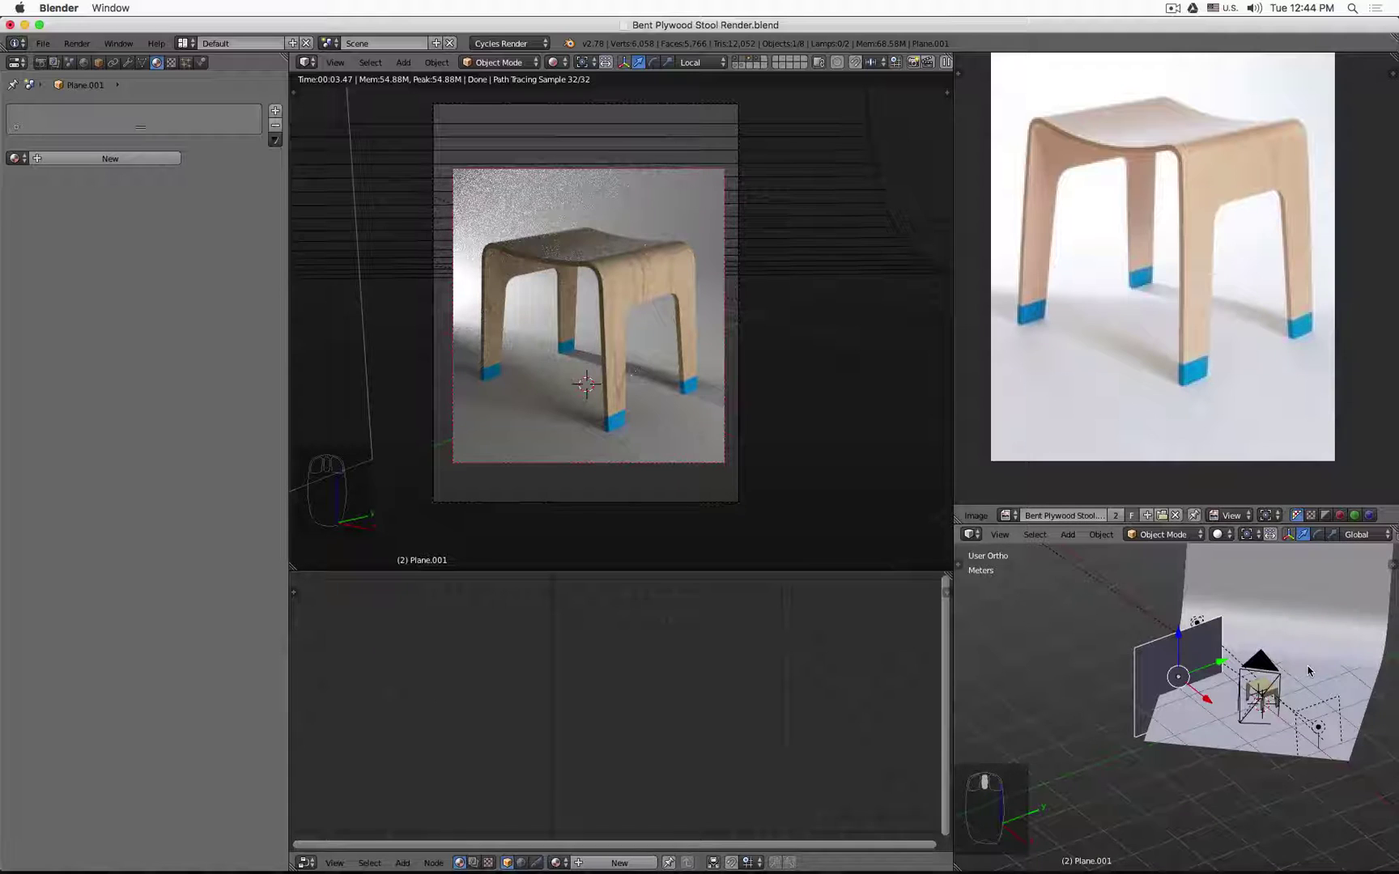
Set the render's preview samples to 64 in the Sampling settings.
click(40, 63)
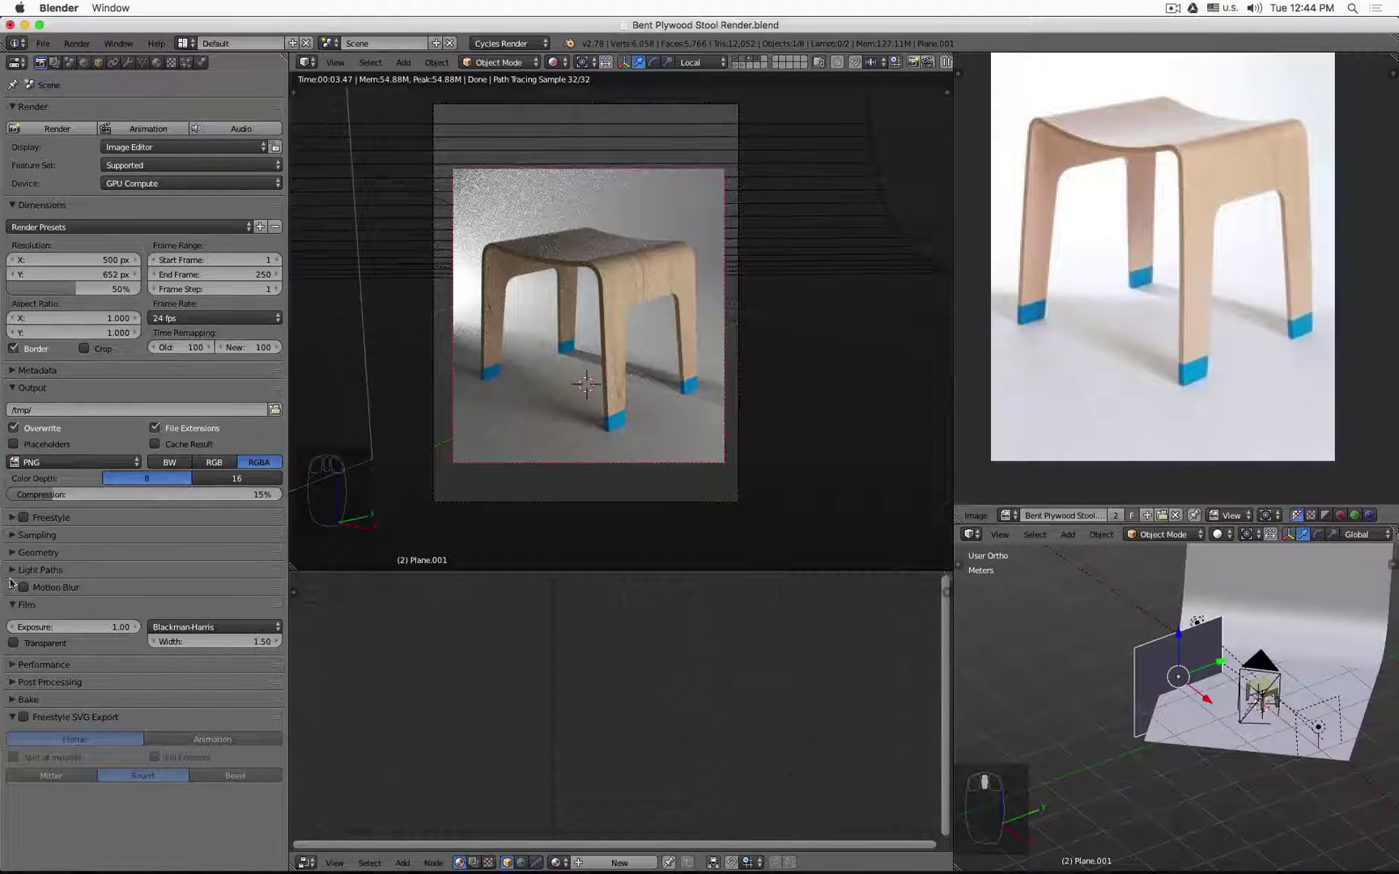
click(11, 607)
click(10, 535)
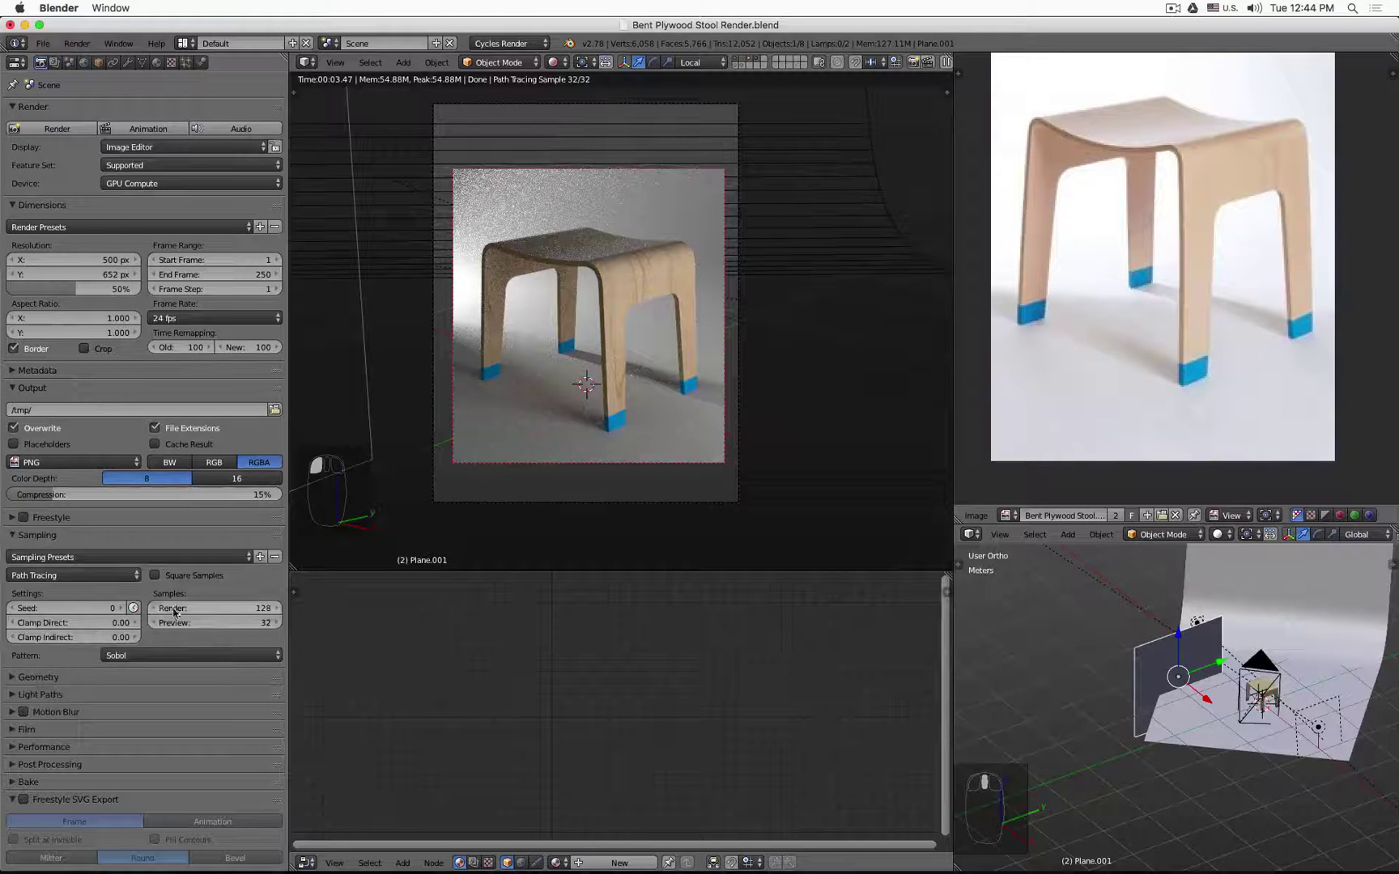
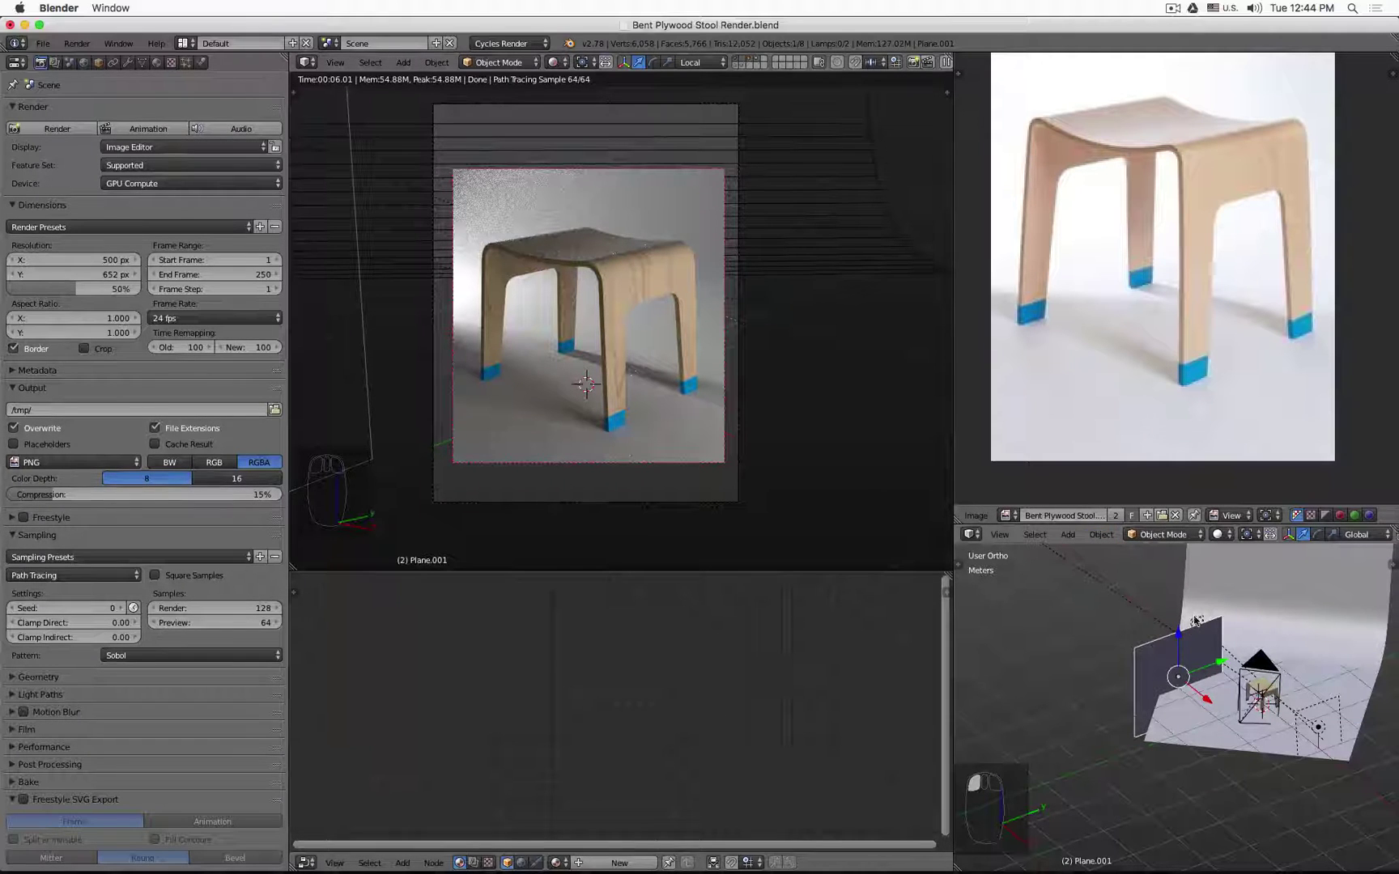
Set the emission strength of the 25 cm area lamp to 30.
right_click(1196, 624)
click(127, 62)
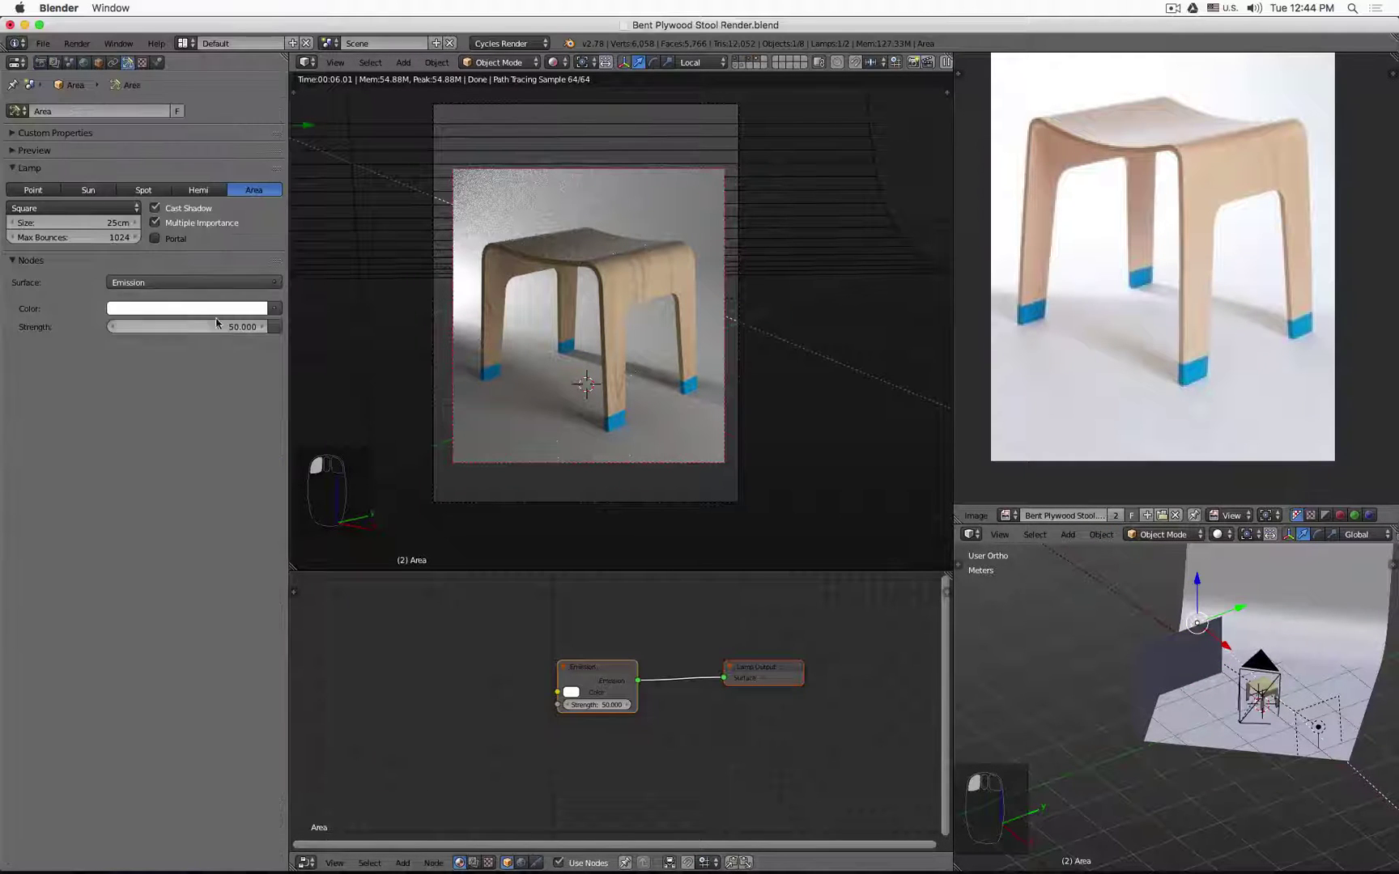
click(186, 327)
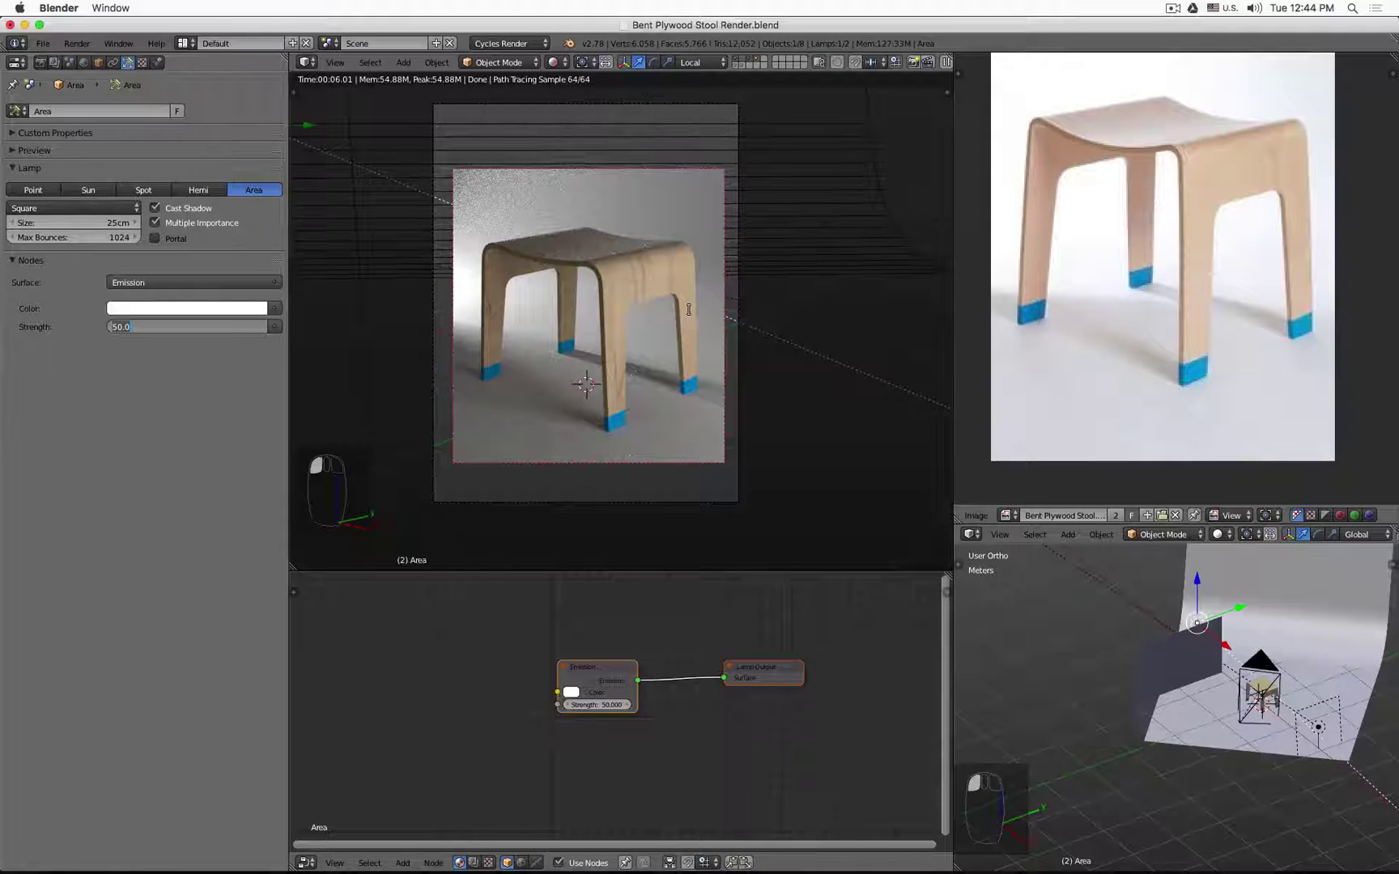
text(30)
key(Return)
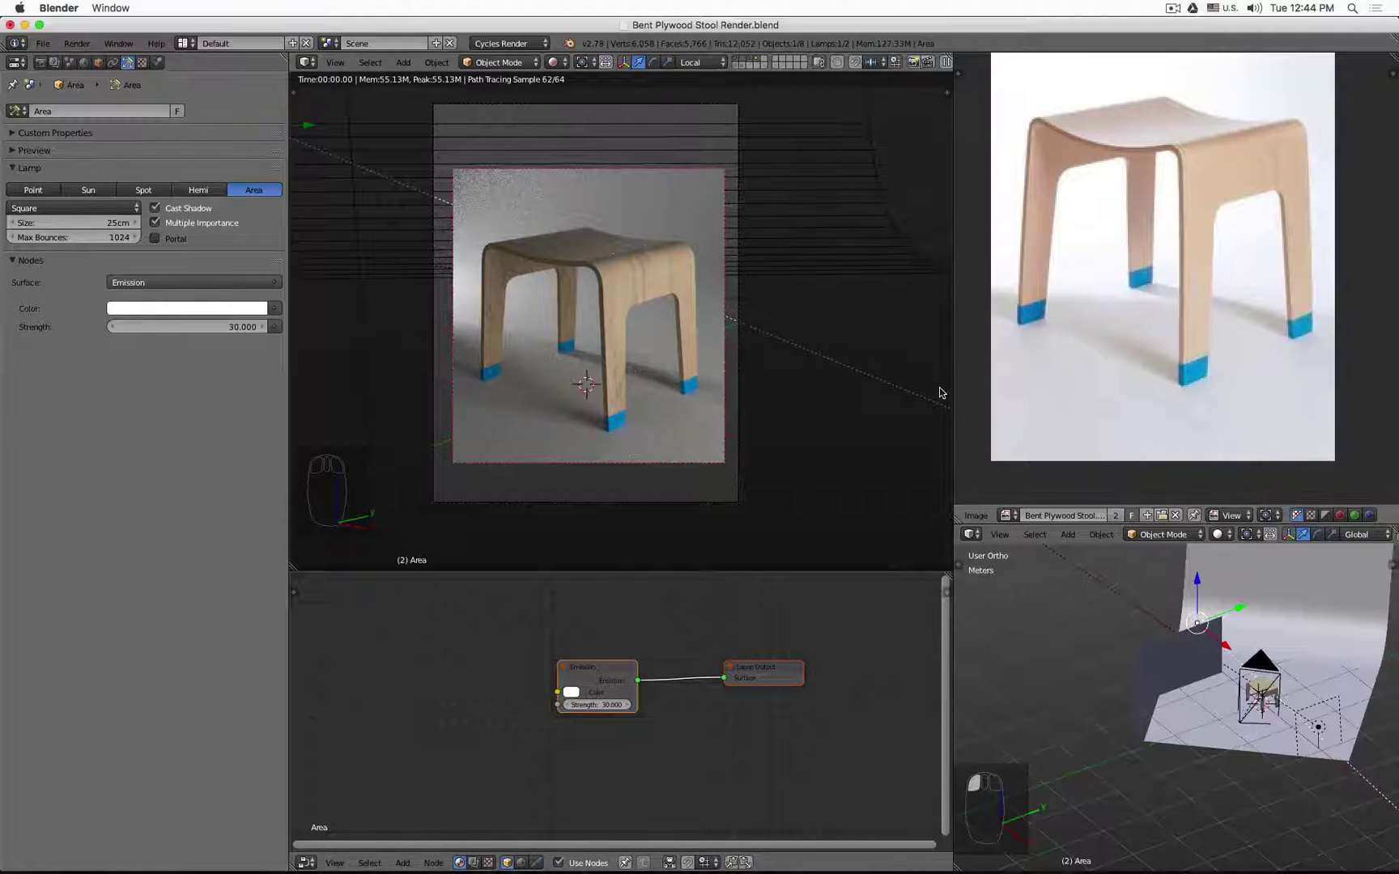
Duplicate the 1 m area lamp in the top view, place the copy behind the stool, and return the camera view to wireframe.
key(KP_7)
key(z)
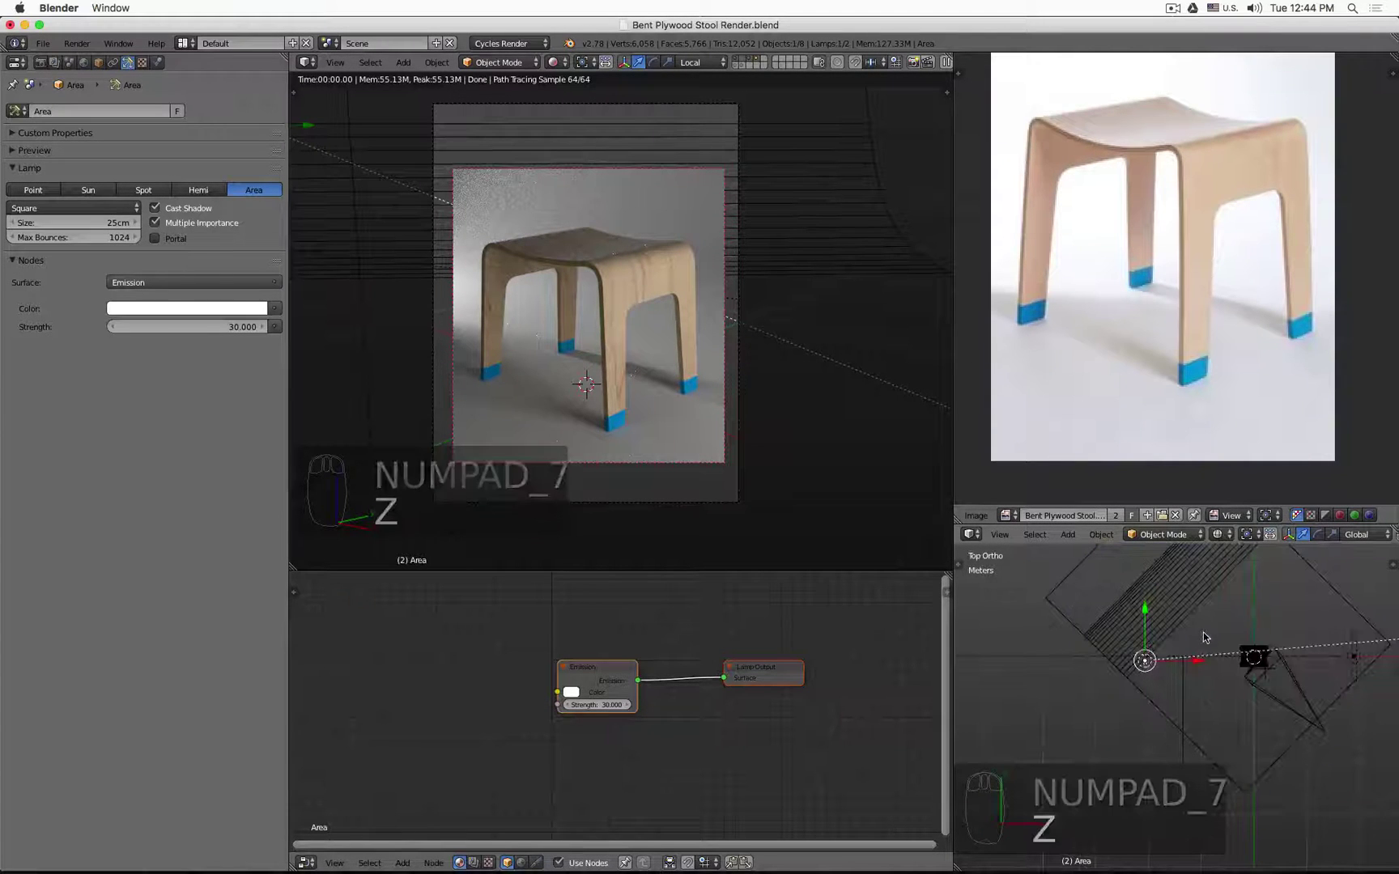
click(1351, 658)
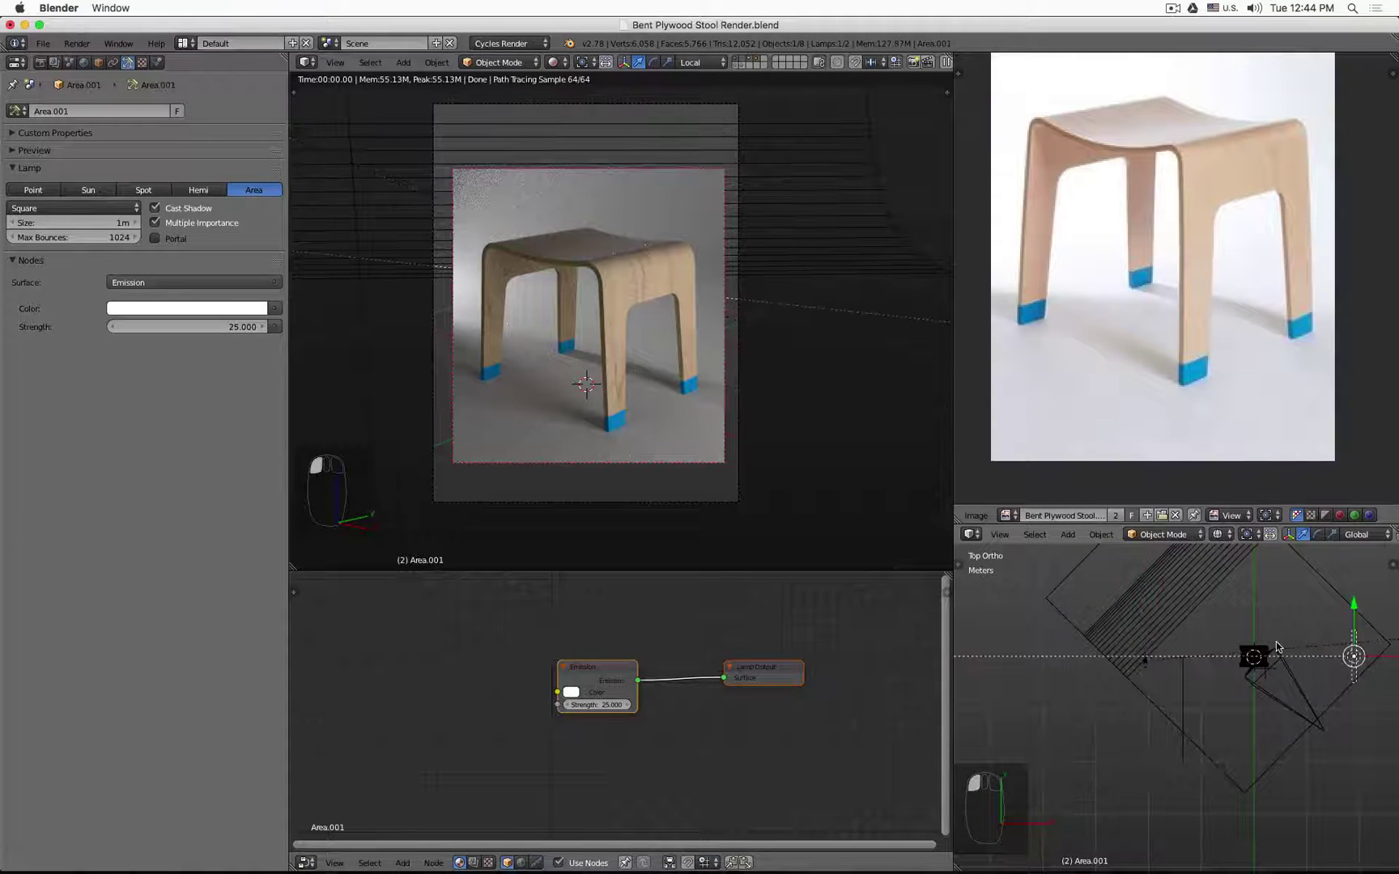
key(shift+d)
click(1288, 621)
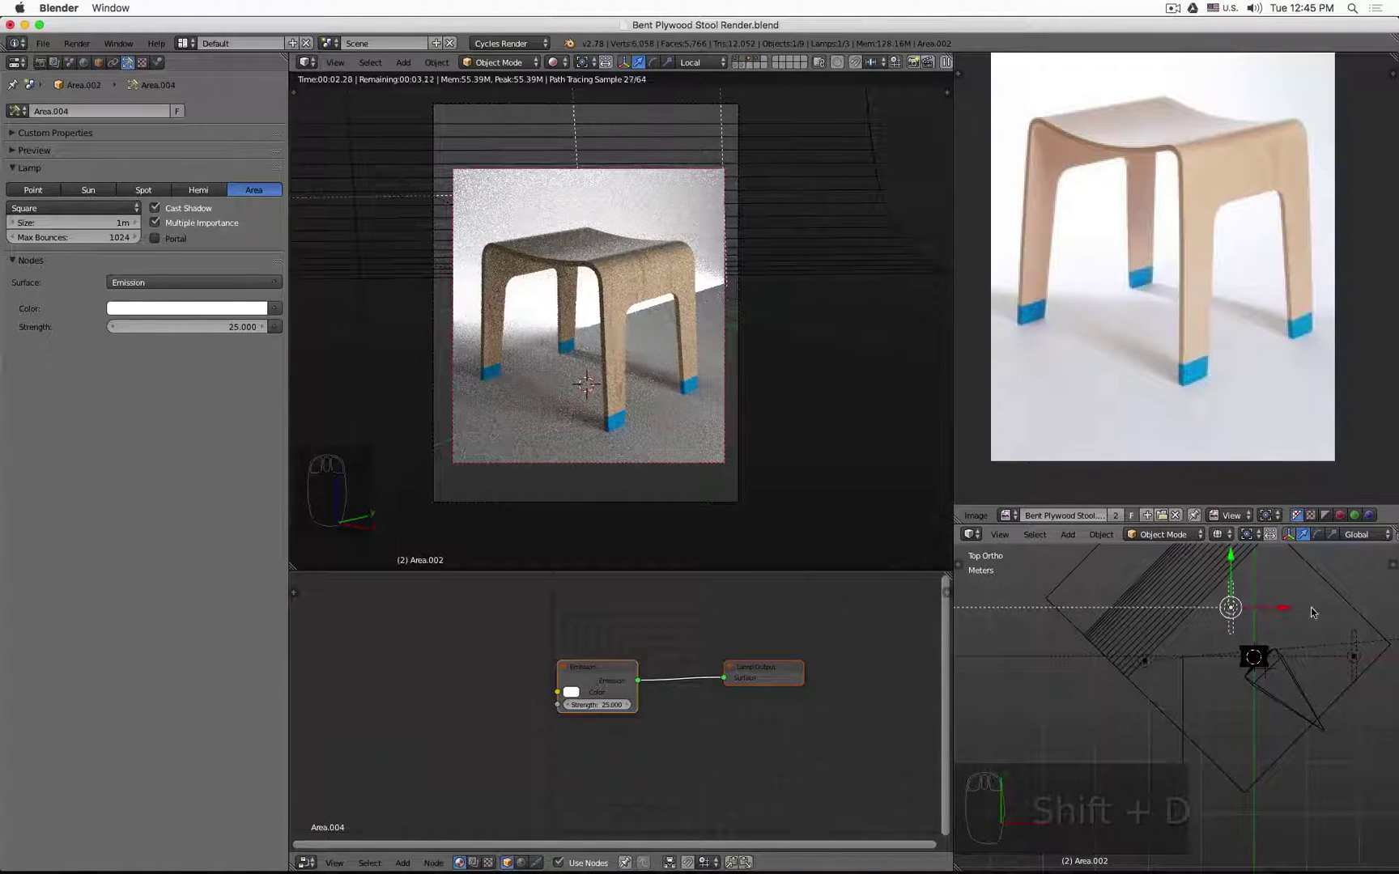
key(z)
key(z)
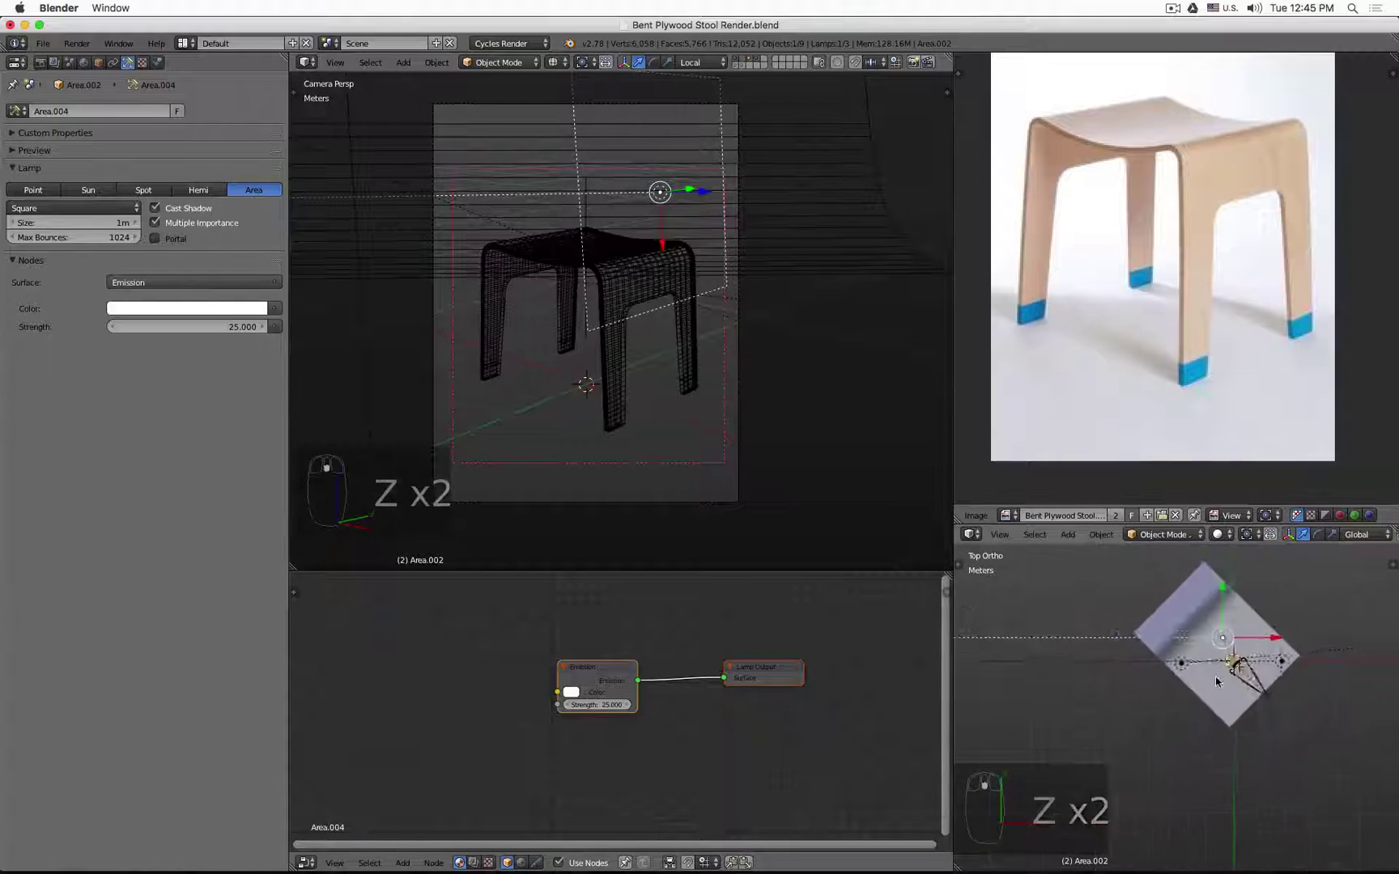
Set the curved floor backdrop's Z rotation to -45° in its transform properties.
mouse_move(1215, 677)
middle_down()
mouse_move(1254, 571)
mouse_move(1208, 650)
mouse_move(1102, 626)
middle_up()
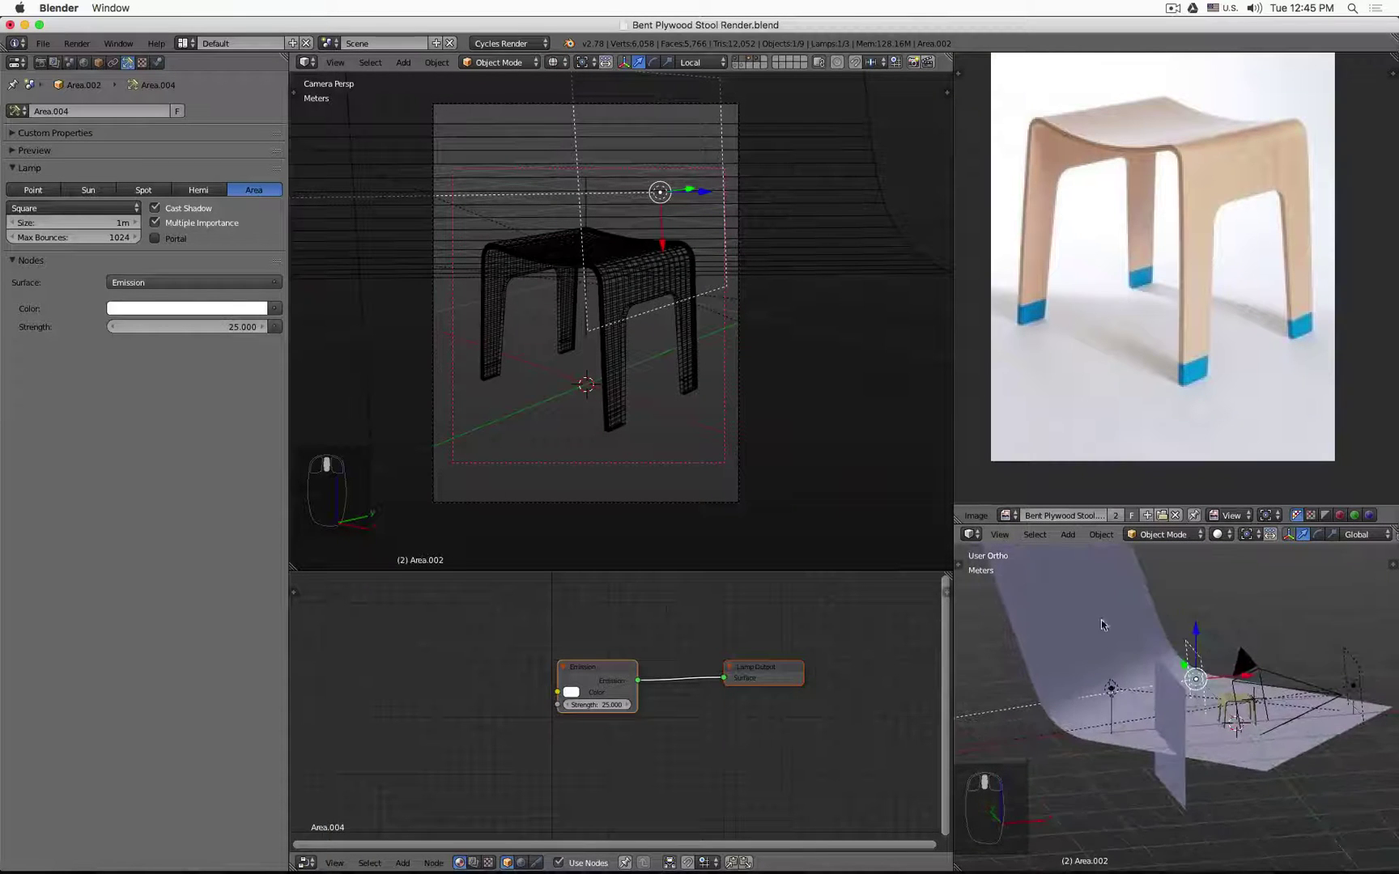
middle_drag(1233, 654, 1291, 658)
right_click(1291, 658)
key(n)
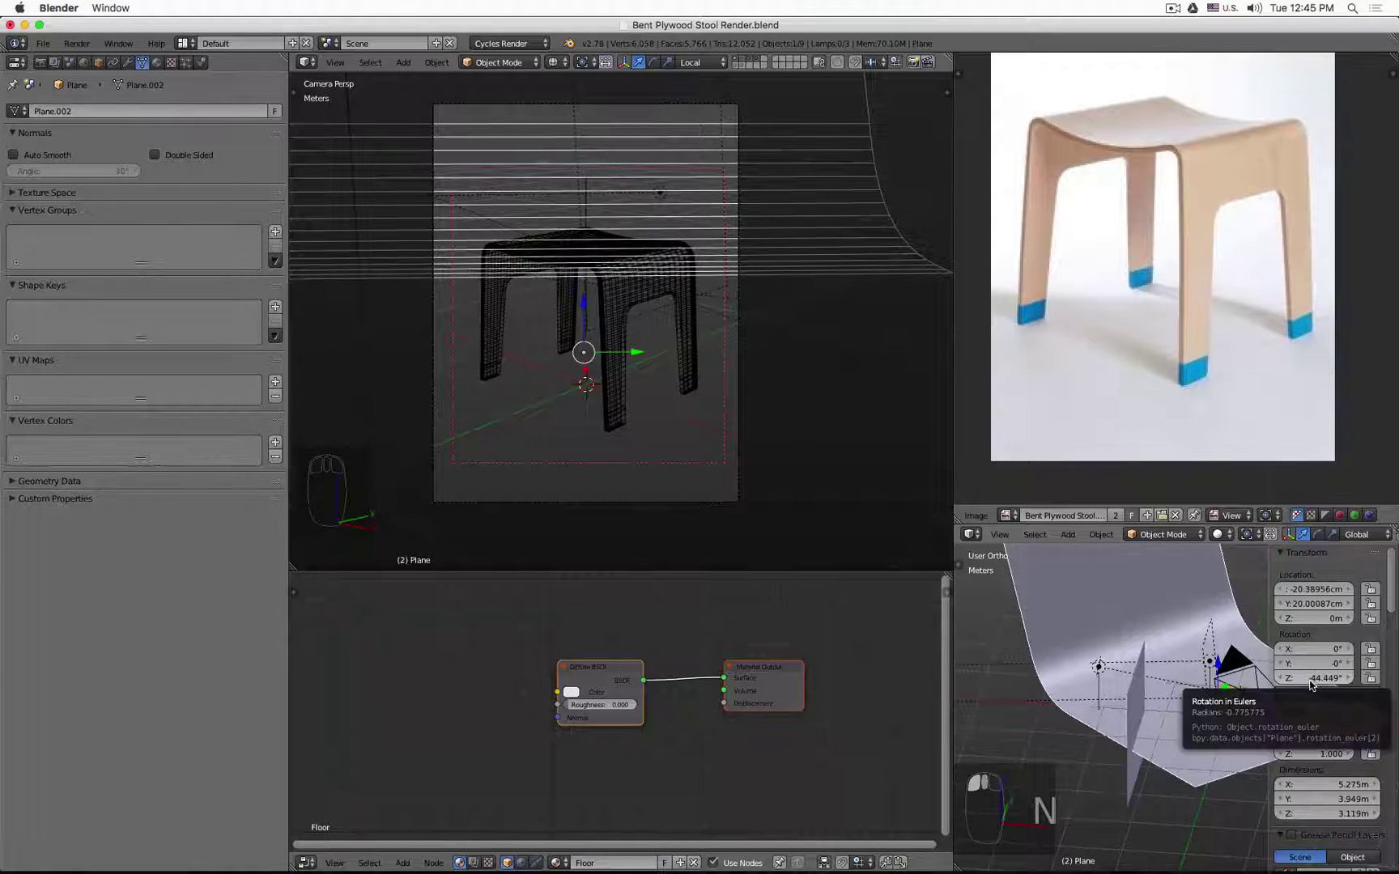
click(1315, 679)
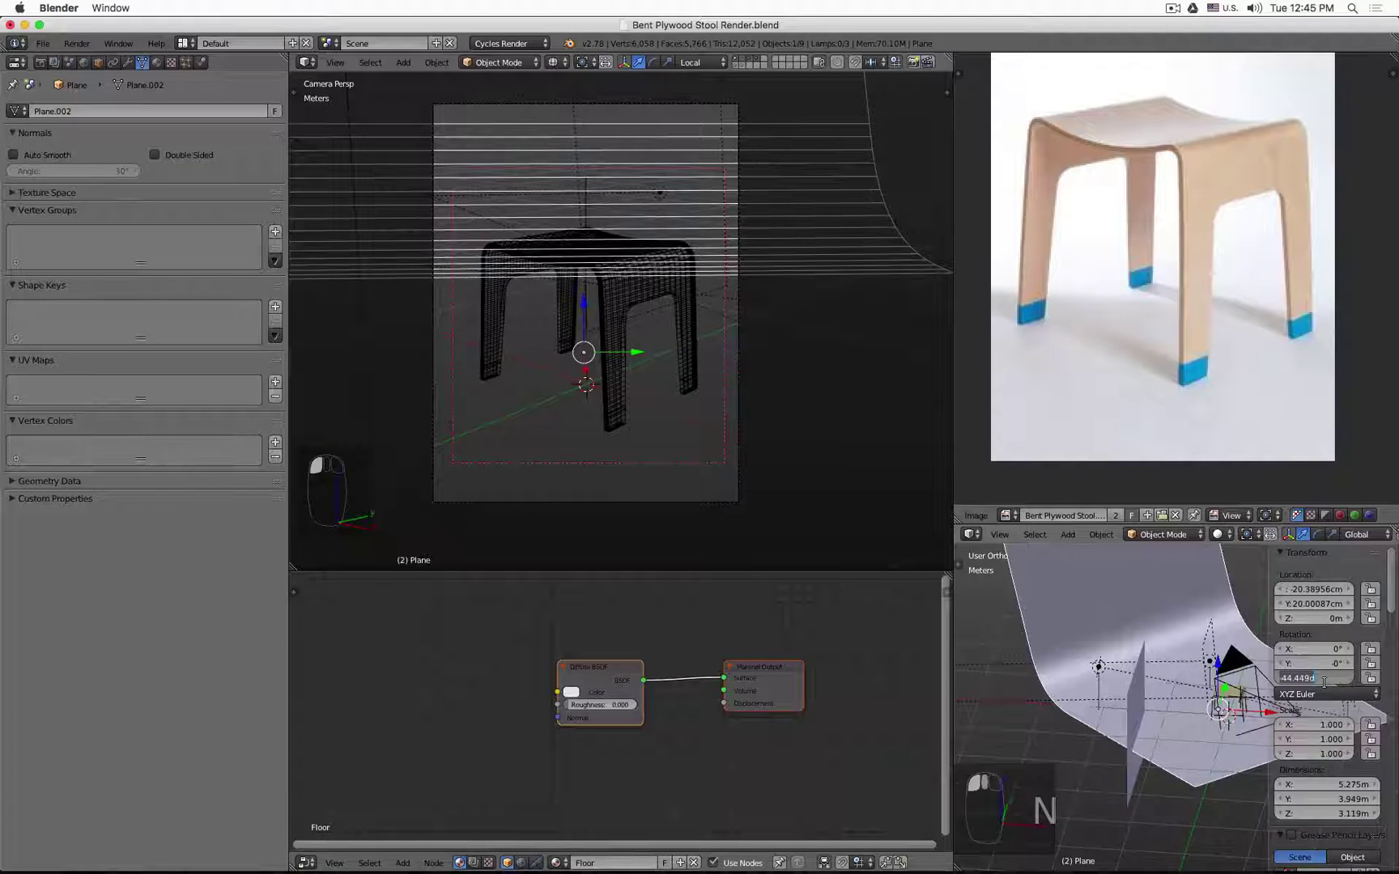
key(BackSpace)
key(BackSpace)
key(BackSpace)
key(BackSpace)
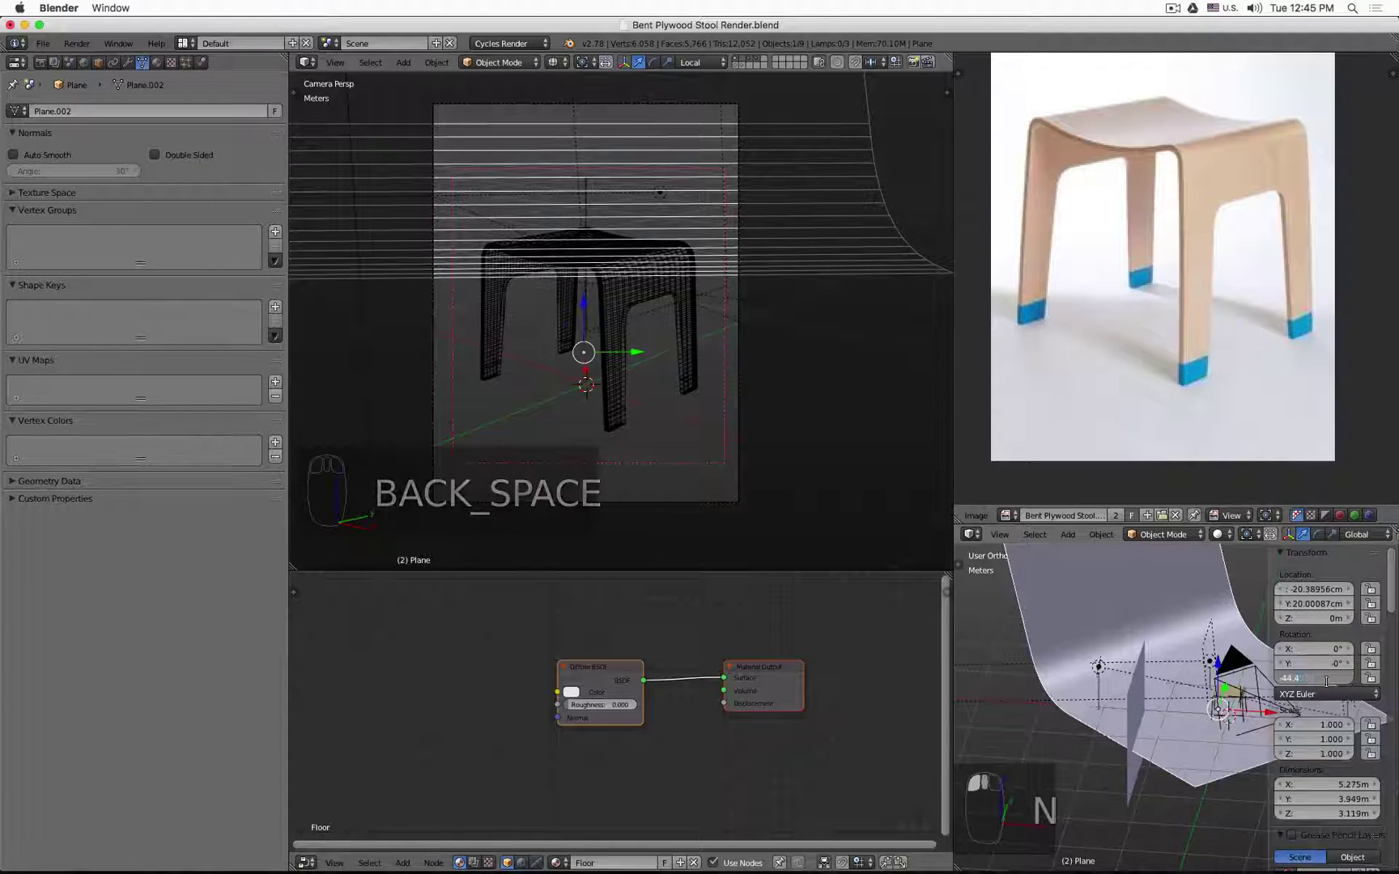
text(5)
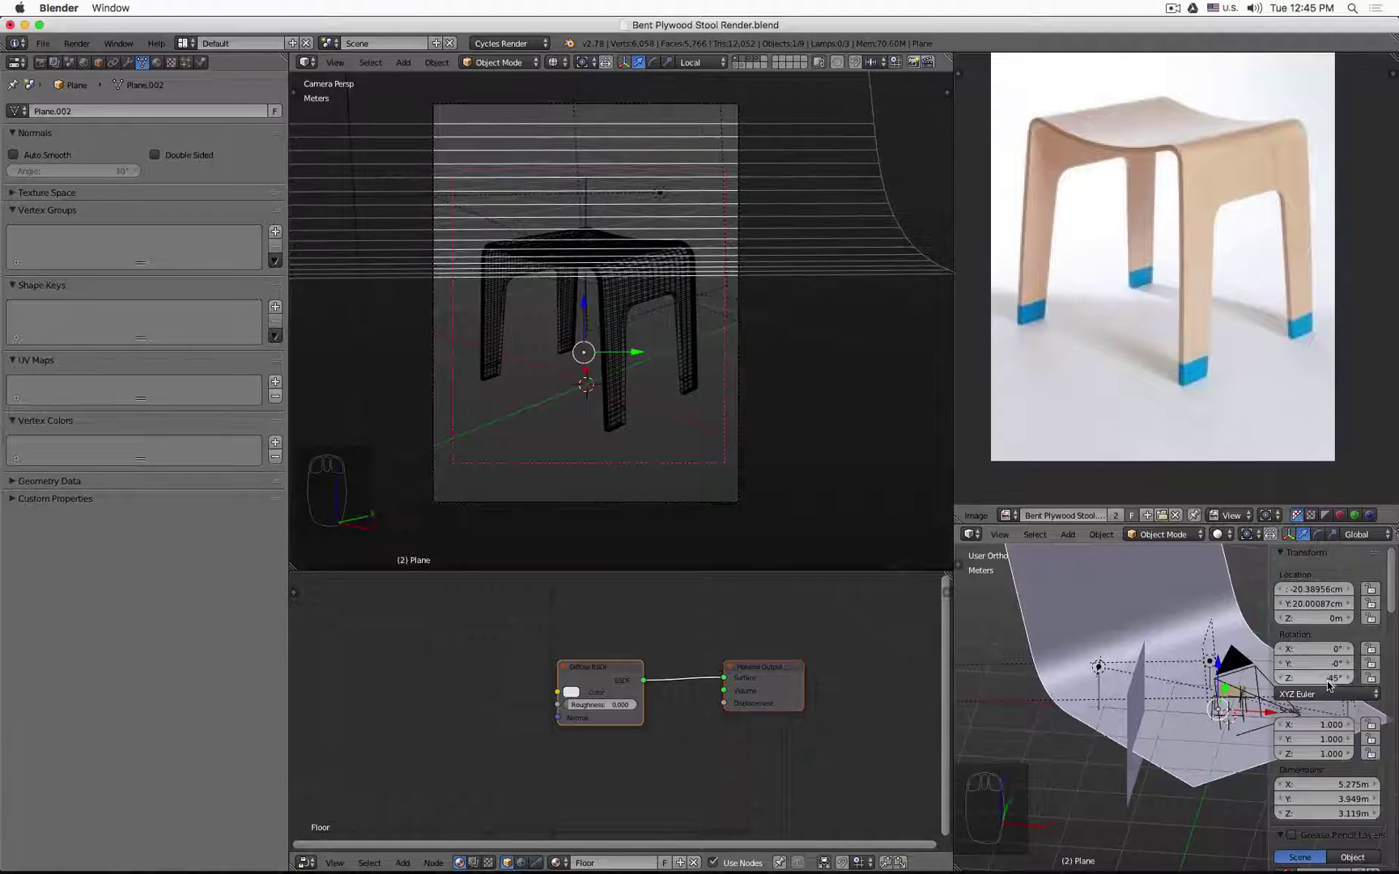
key(Return)
Set the duplicated area lamp's rotation to 90° about Y and -45° about Z so it lines up with the backdrop.
right_click(1204, 659)
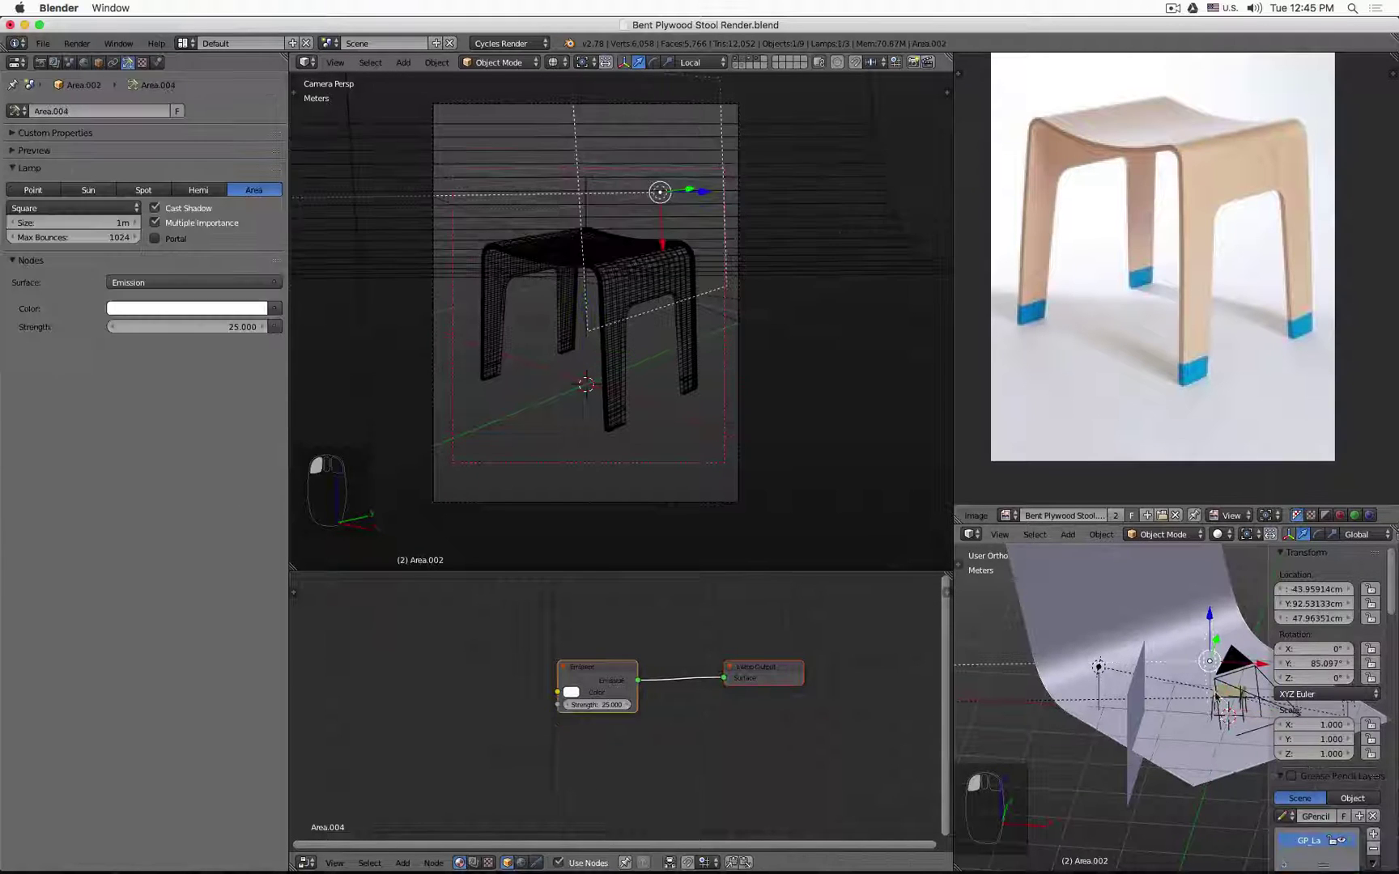
double_click(1318, 664)
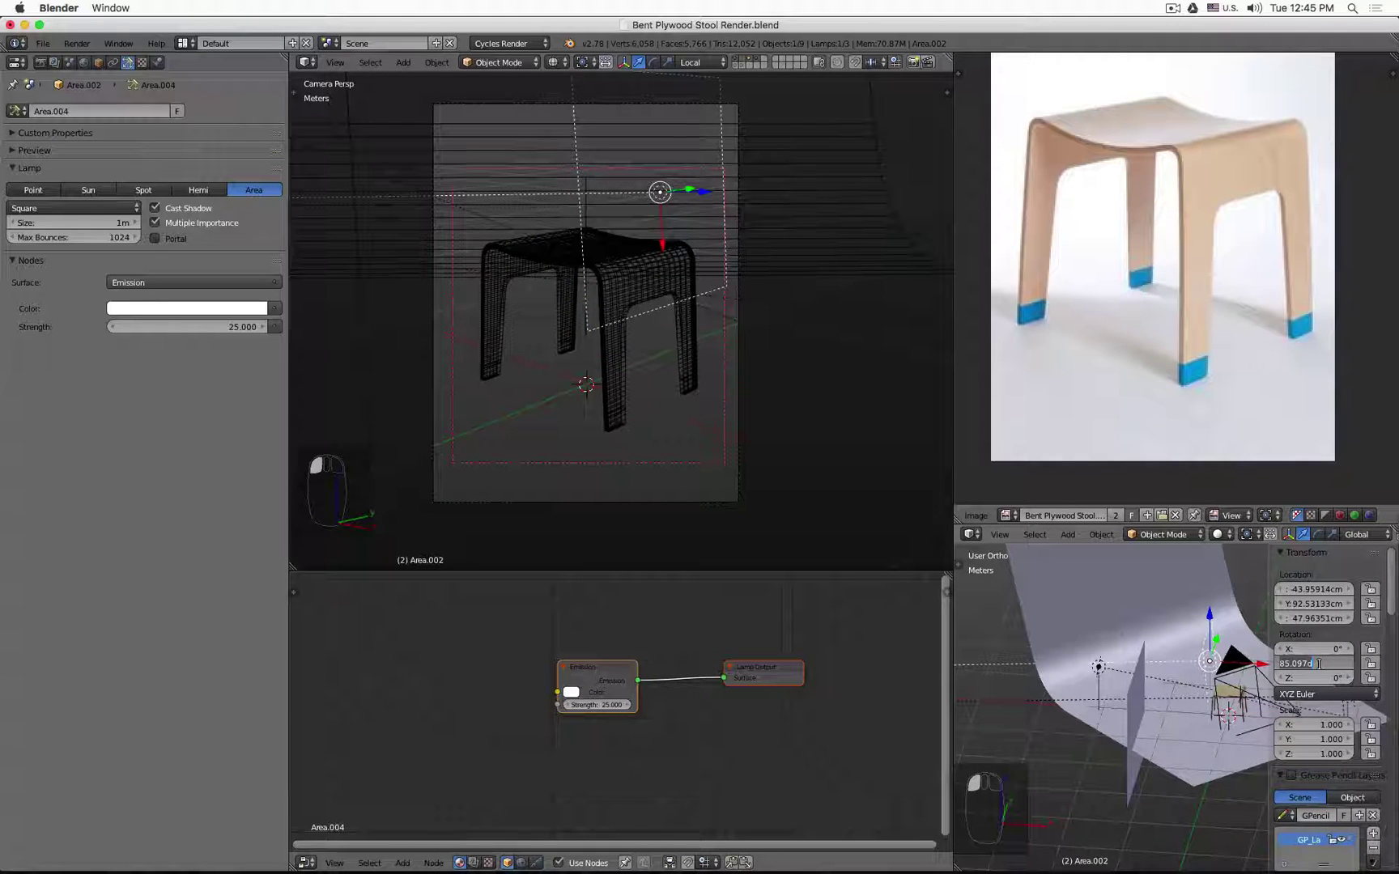
text(90)
key(Return)
double_click(1317, 678)
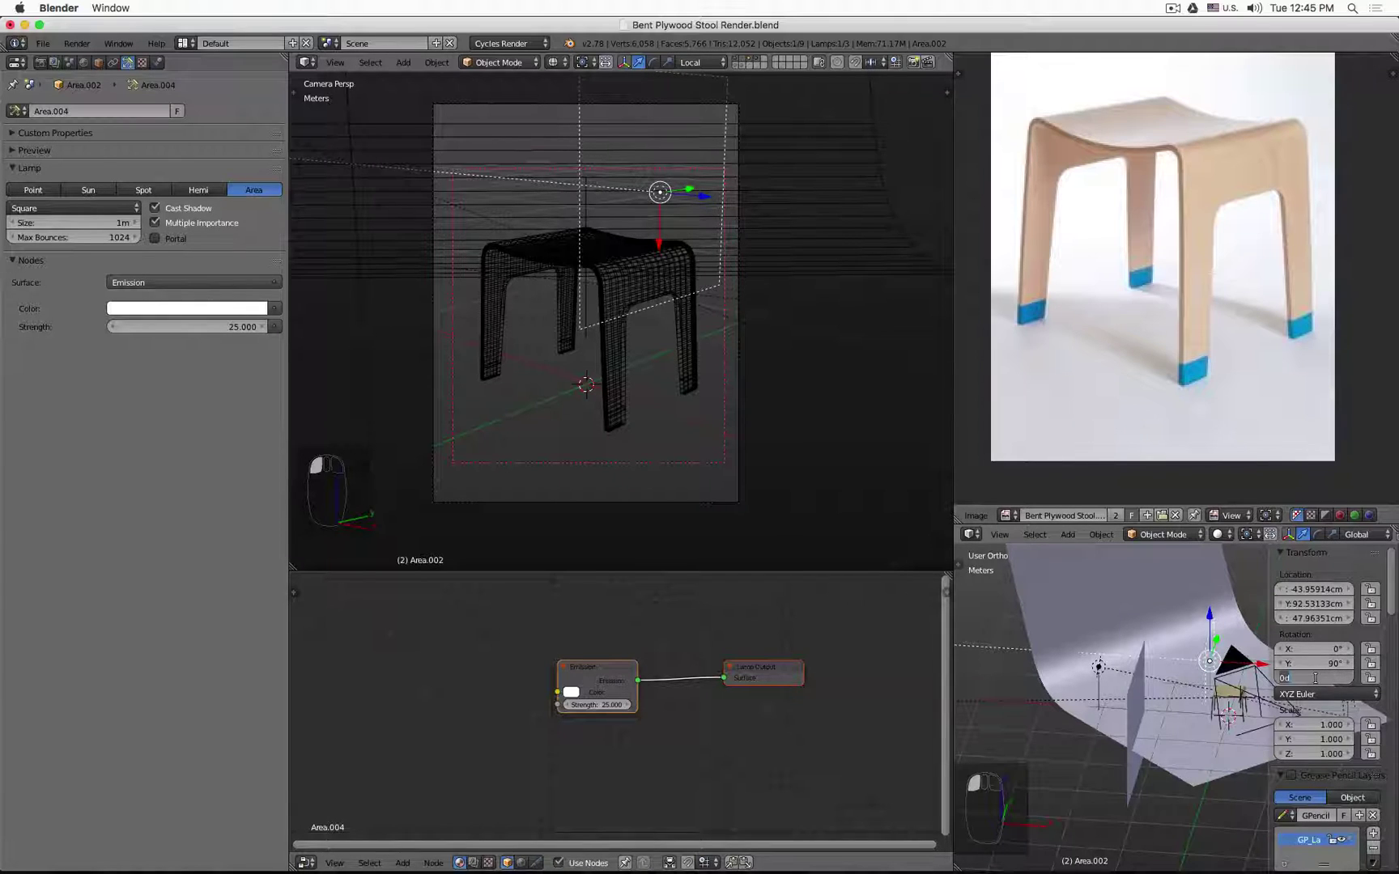
text(45)
key(Return)
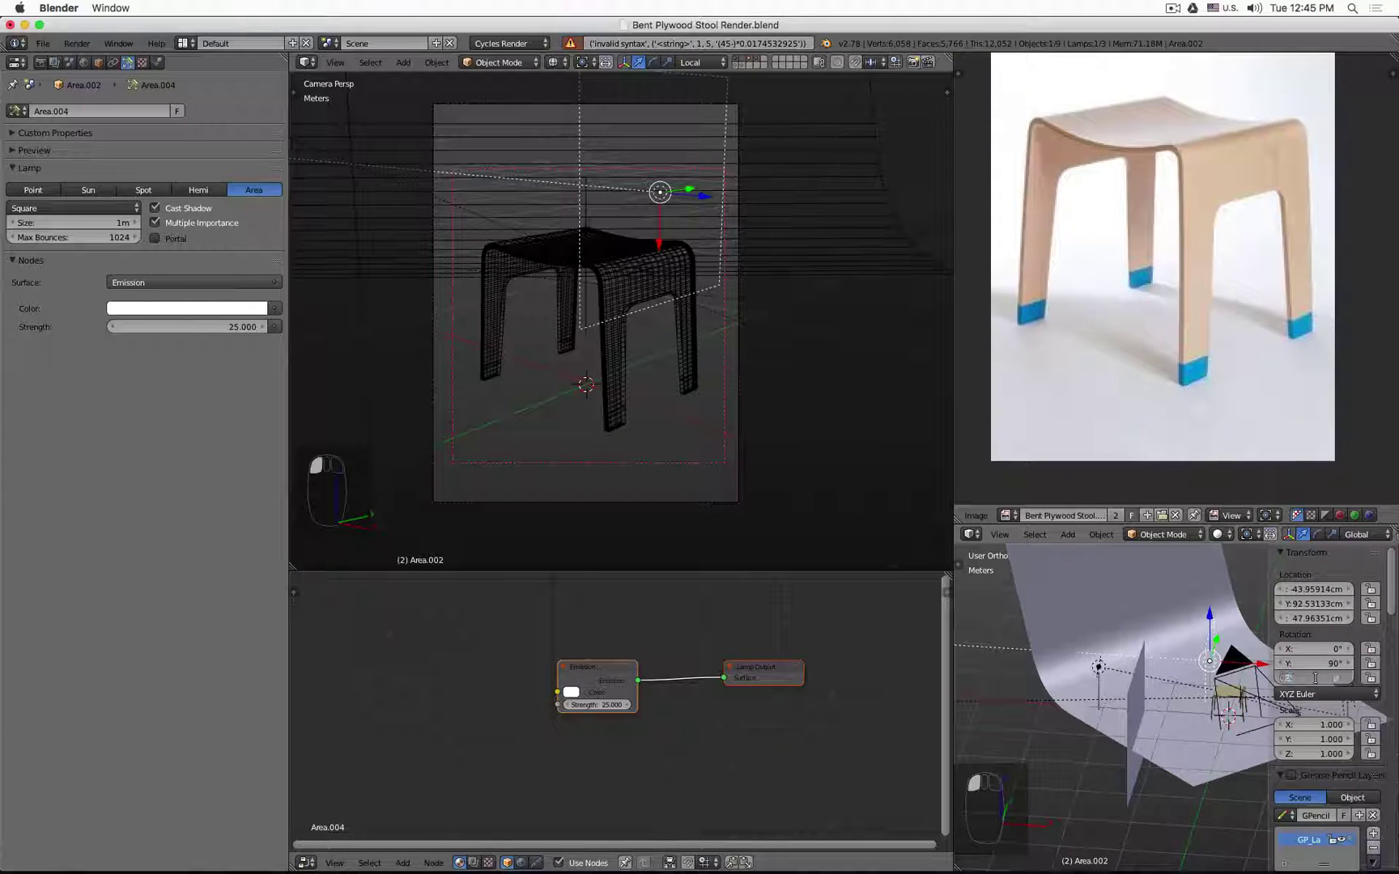
text(45)
key(Return)
double_click(1316, 678)
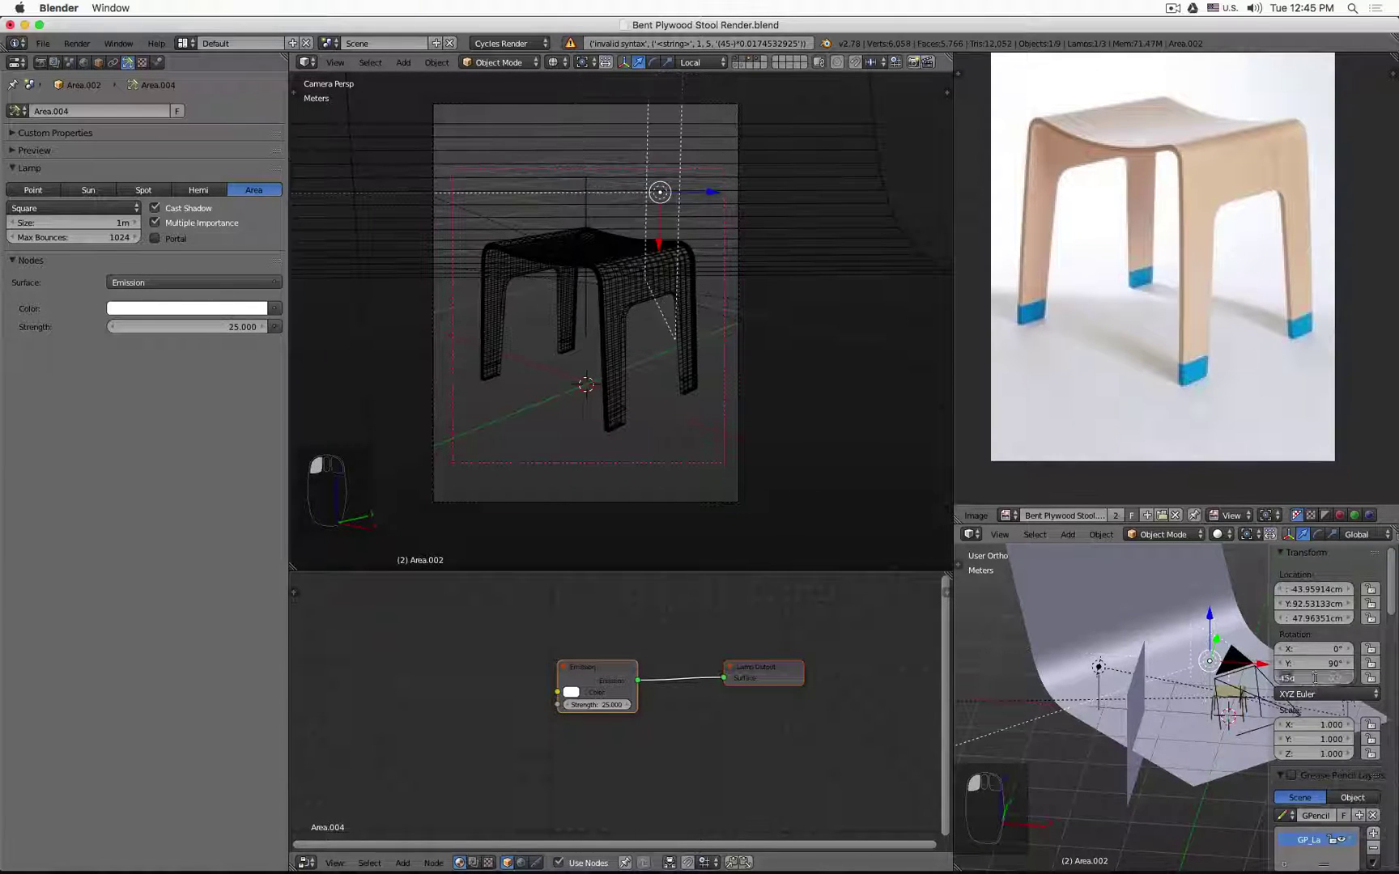
text(-45)
key(Return)
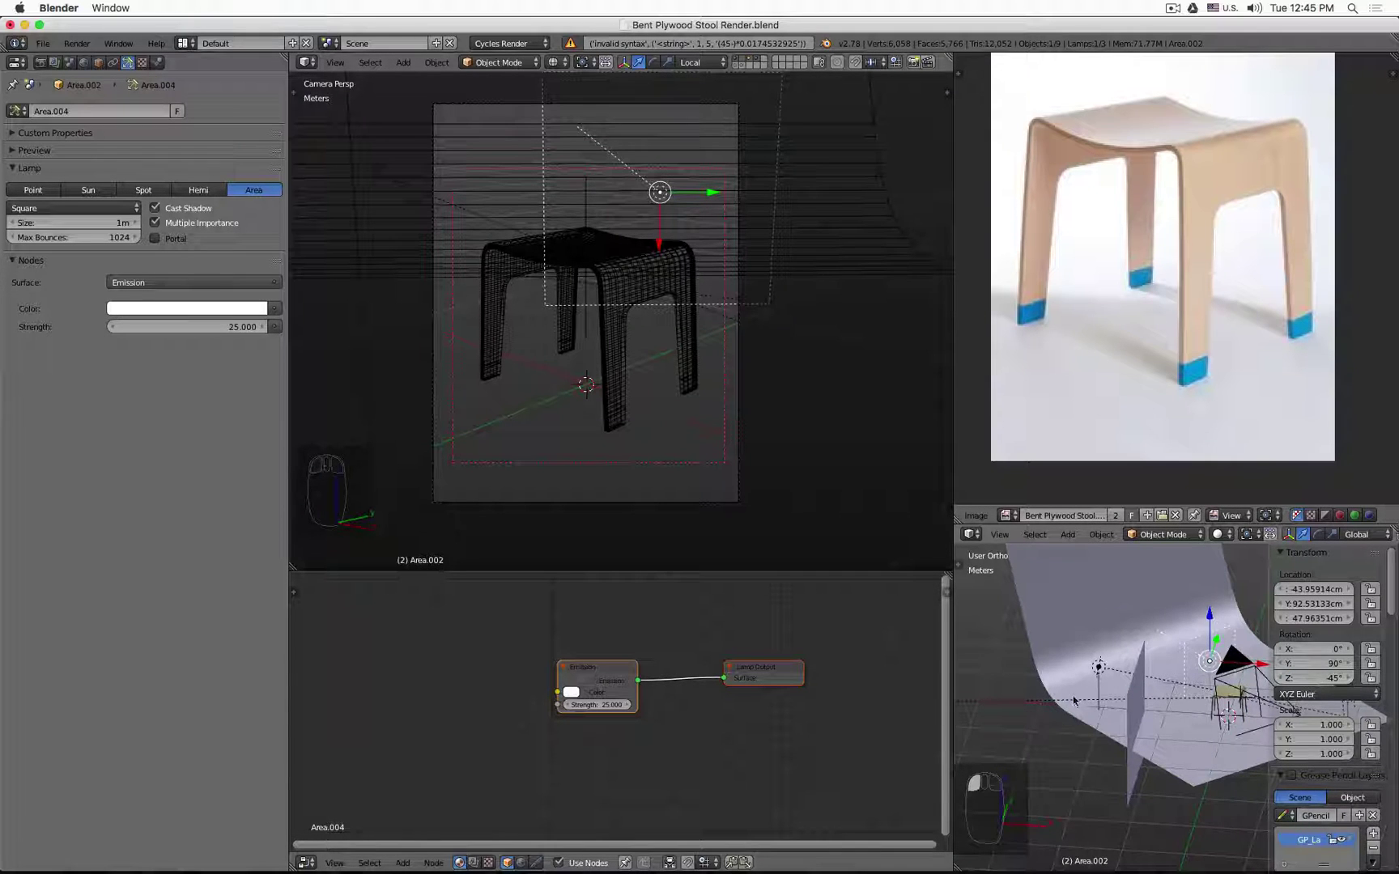
Switch the scene view's transform orientation to Local and show the camera view as a rendered preview.
scroll(1077, 699, down, 3)
middle_drag(1079, 698, 1164, 754)
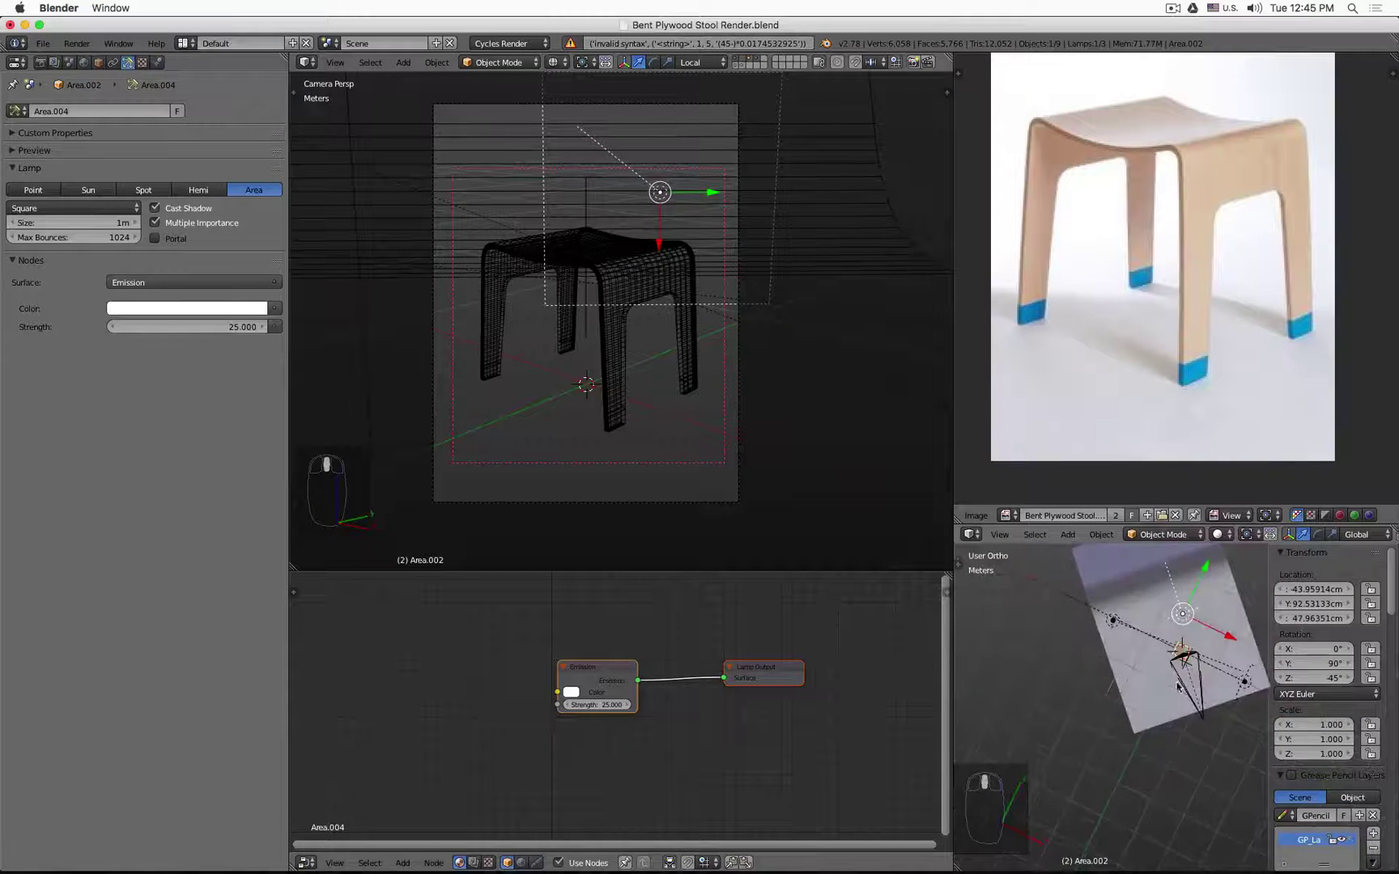
click(1354, 535)
click(1350, 506)
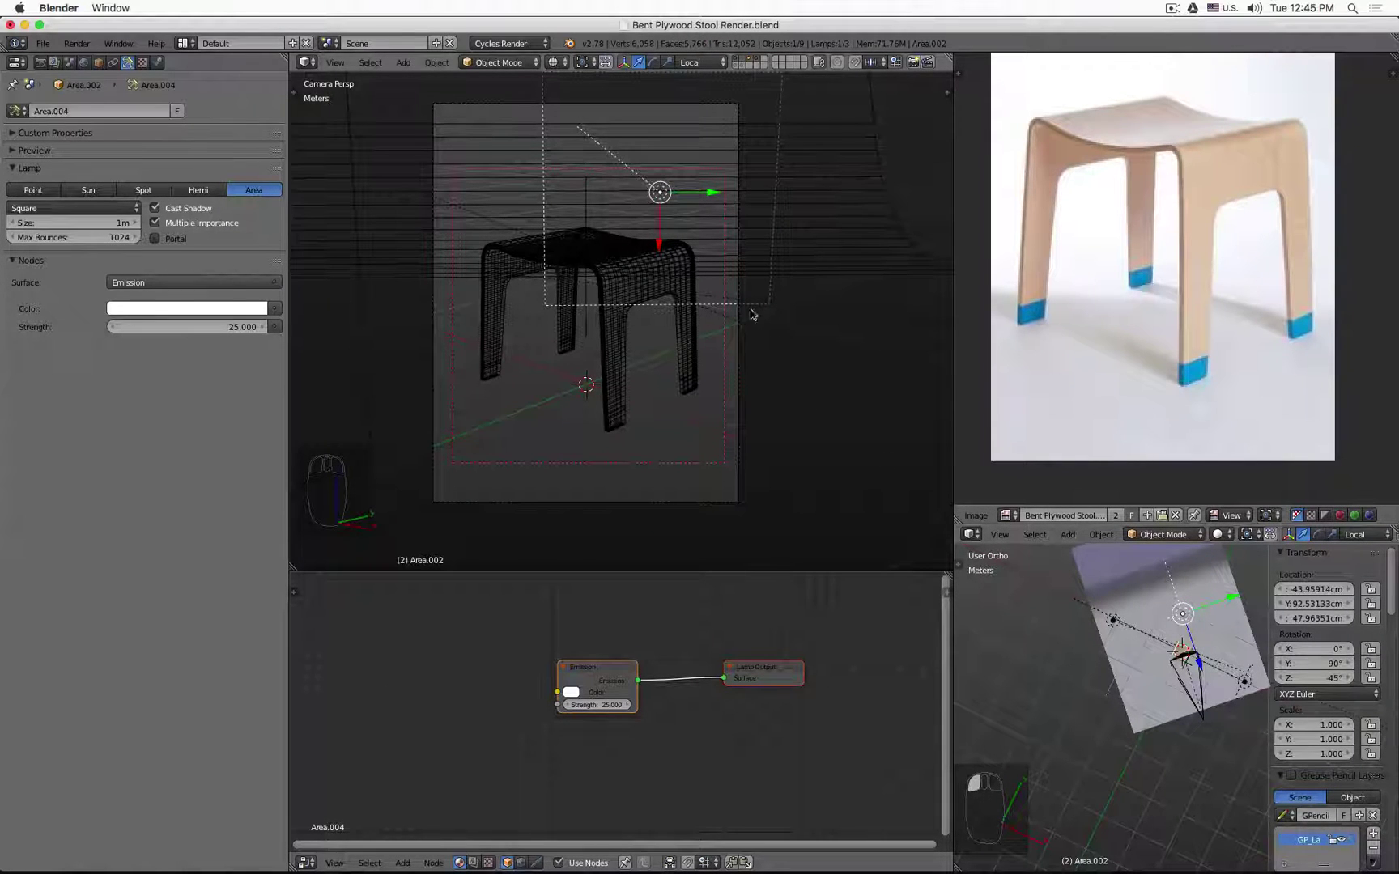
key(shift+z)
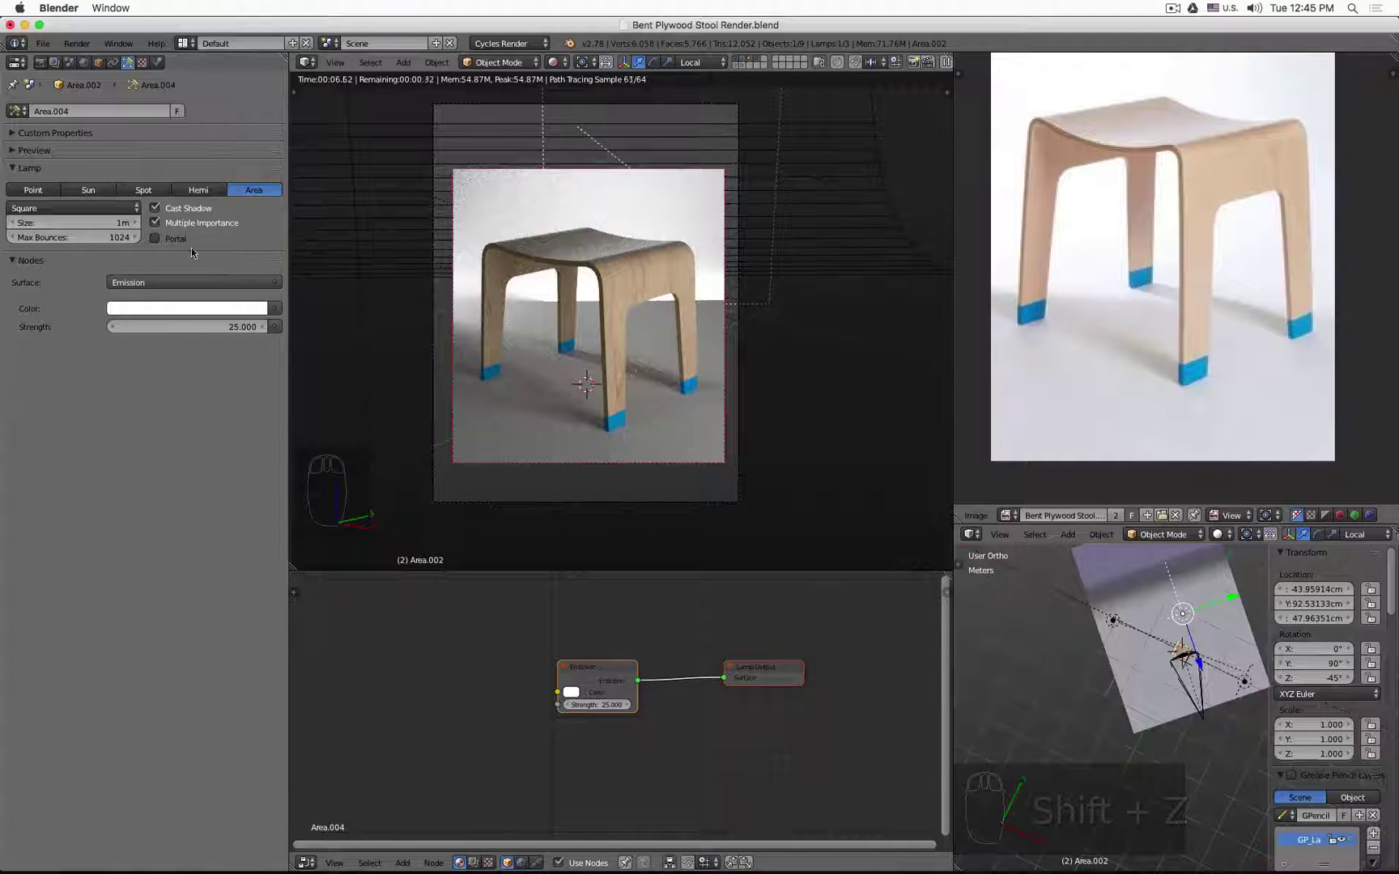
Change the duplicated area lamp's shape to Rectangle and set its Y size to 2 m.
click(94, 208)
click(87, 177)
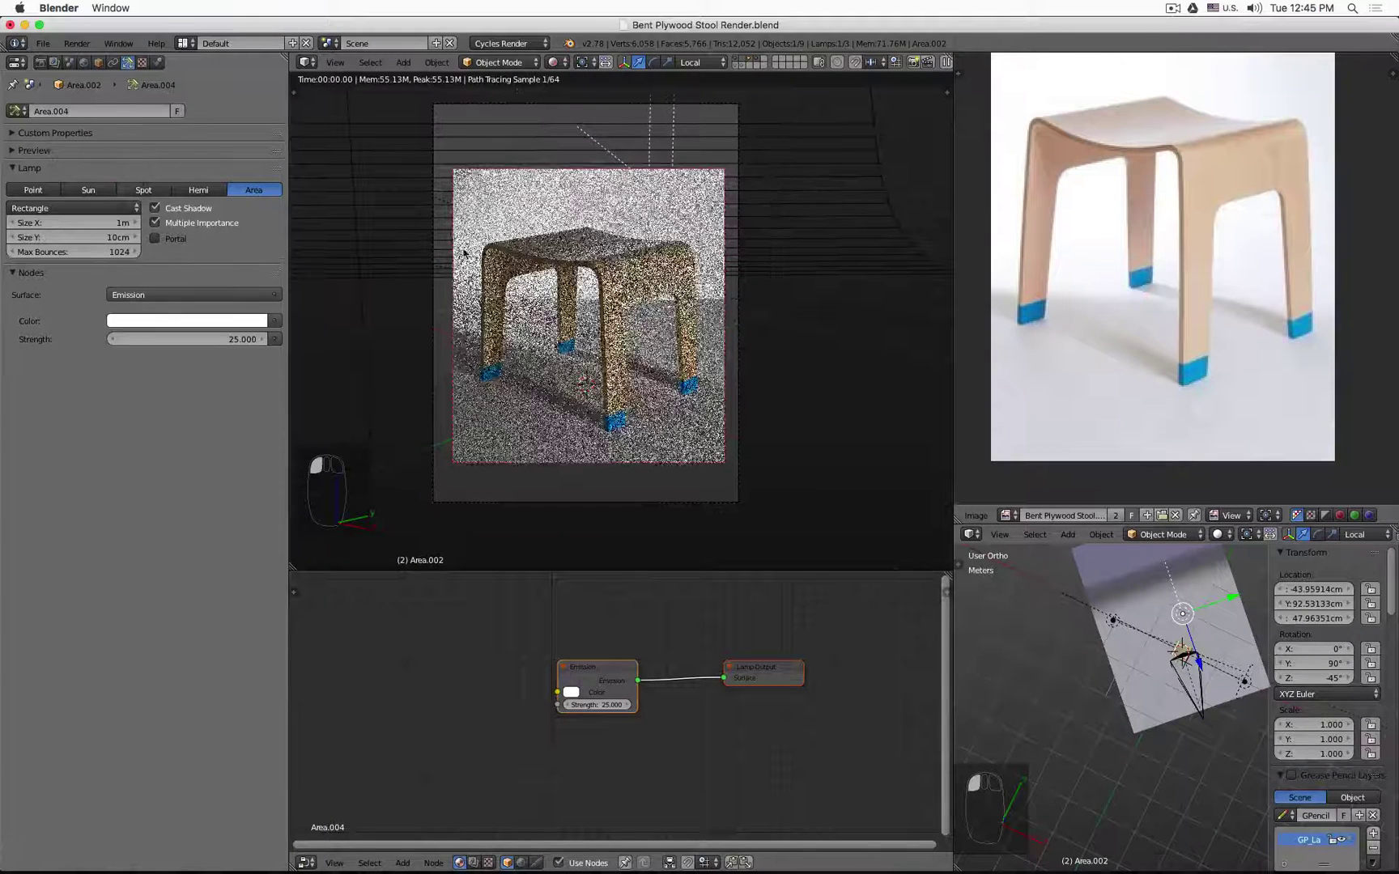
middle_drag(1197, 871, 1102, 761)
key(z)
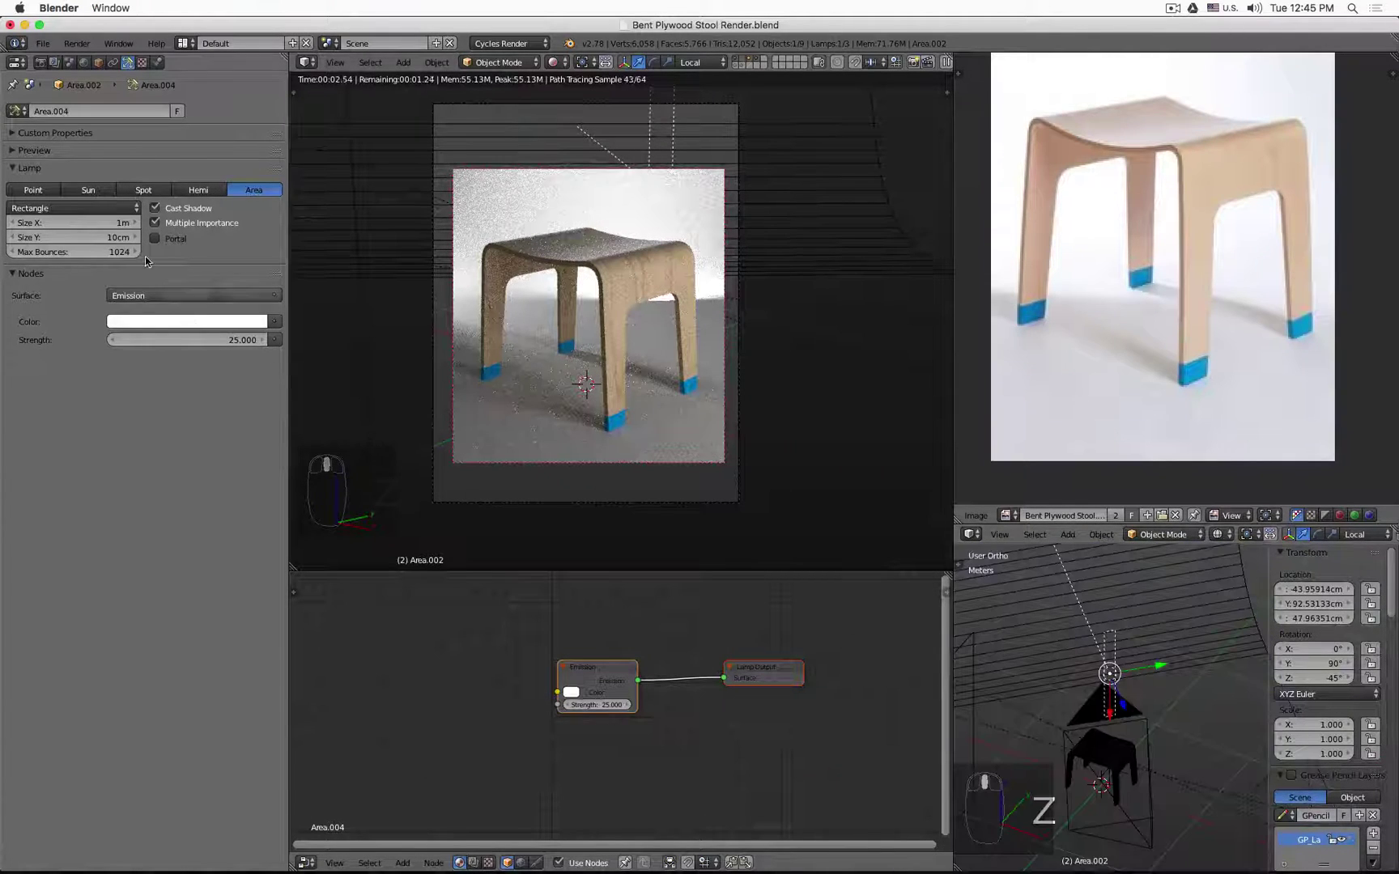
click(75, 222)
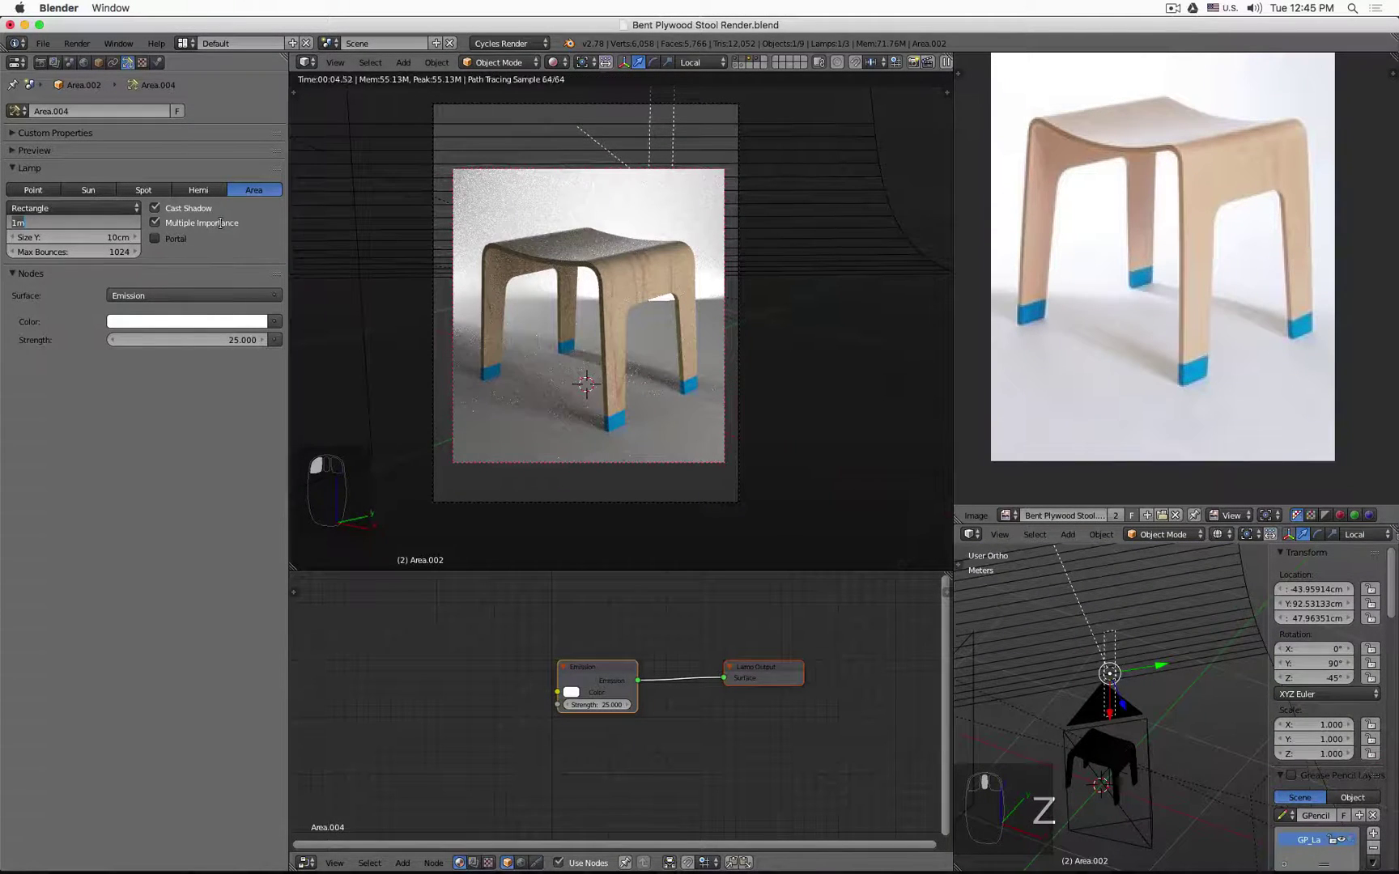
key(Tab)
text(2)
key(Return)
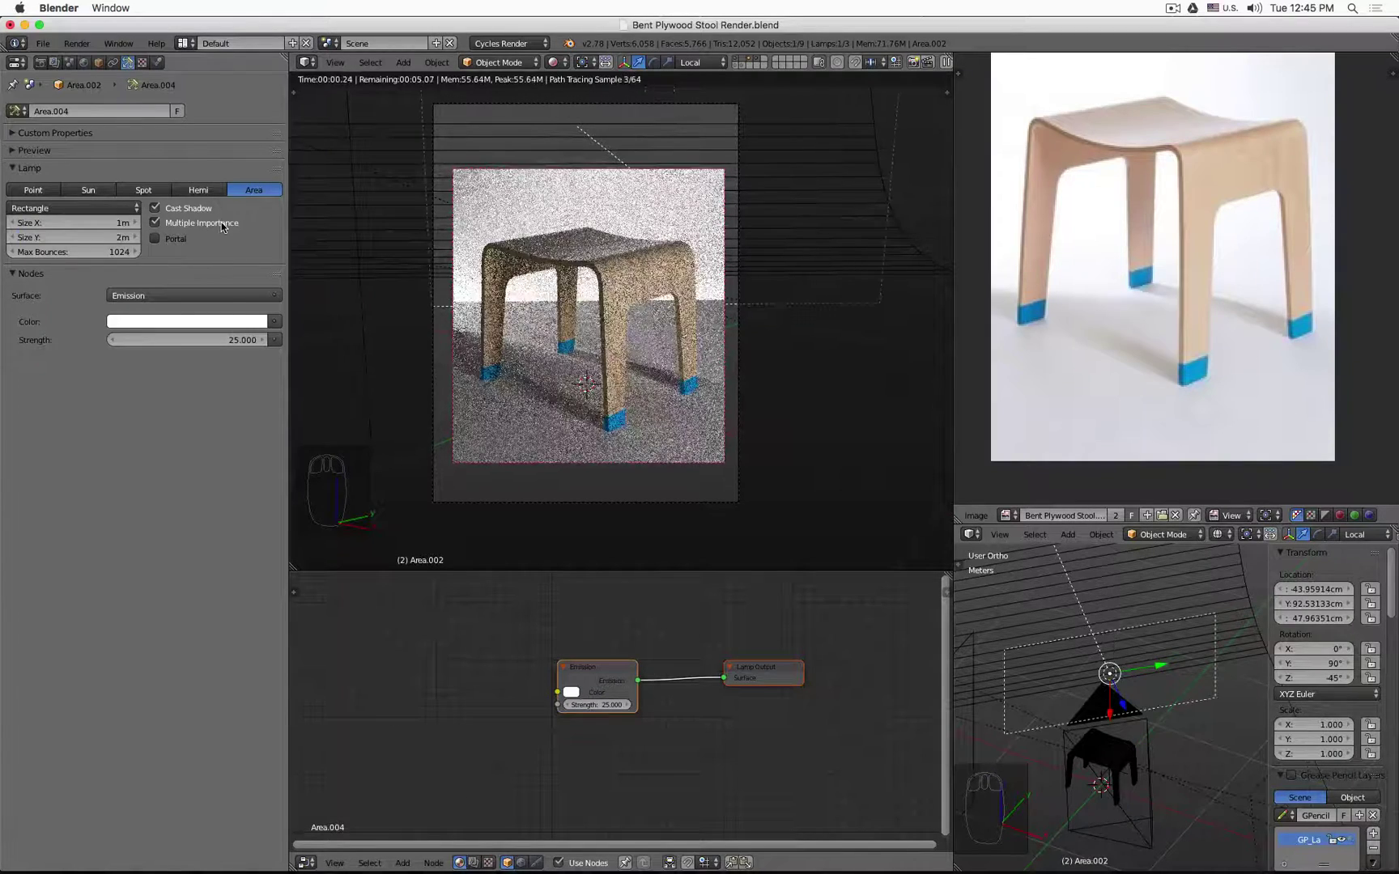
Raise the rectangular area lamp to a height of about 1.57 m, above the stool.
scroll(1047, 605, down, 2)
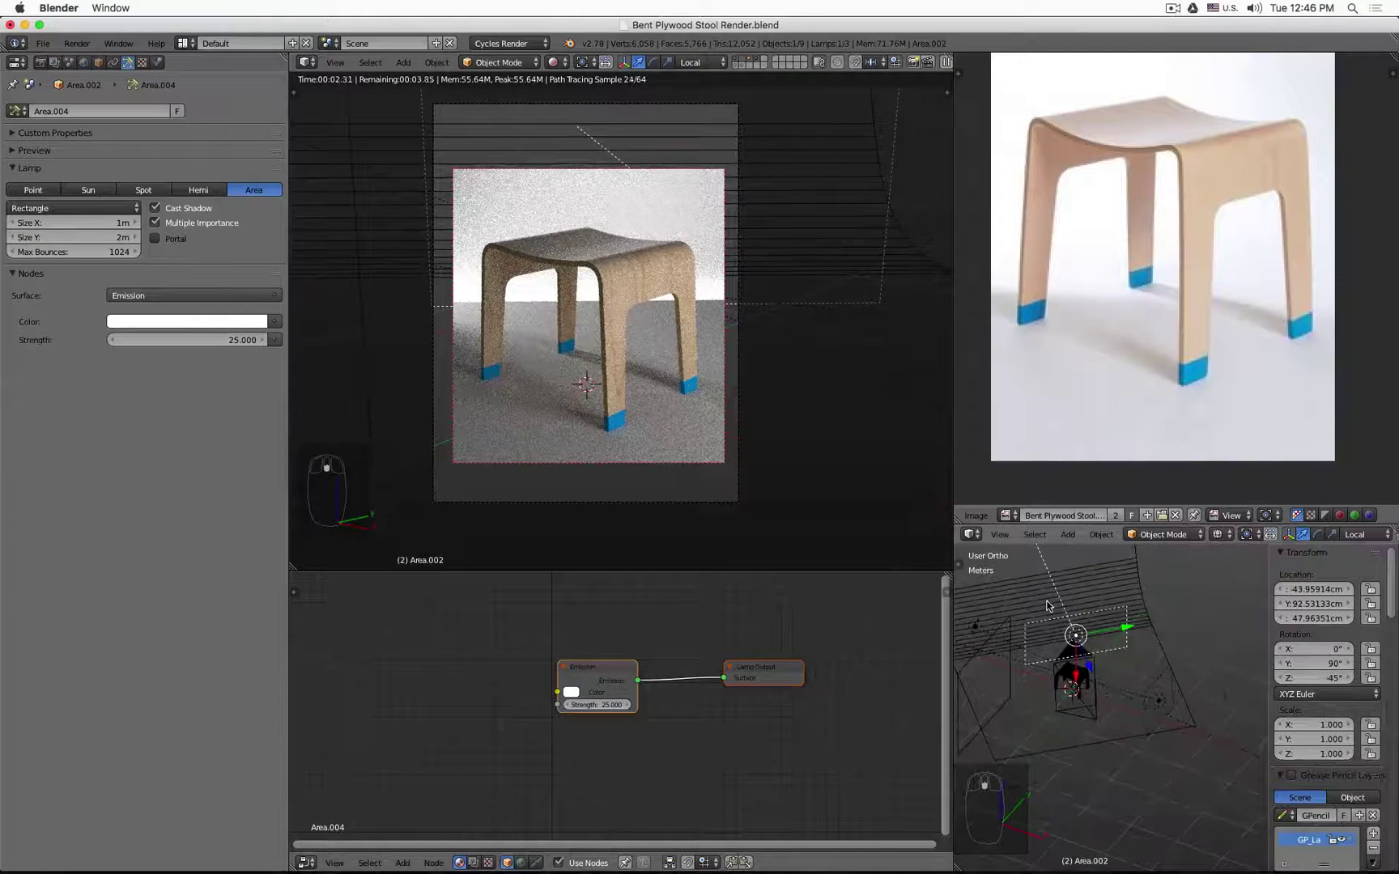
key(KP_1)
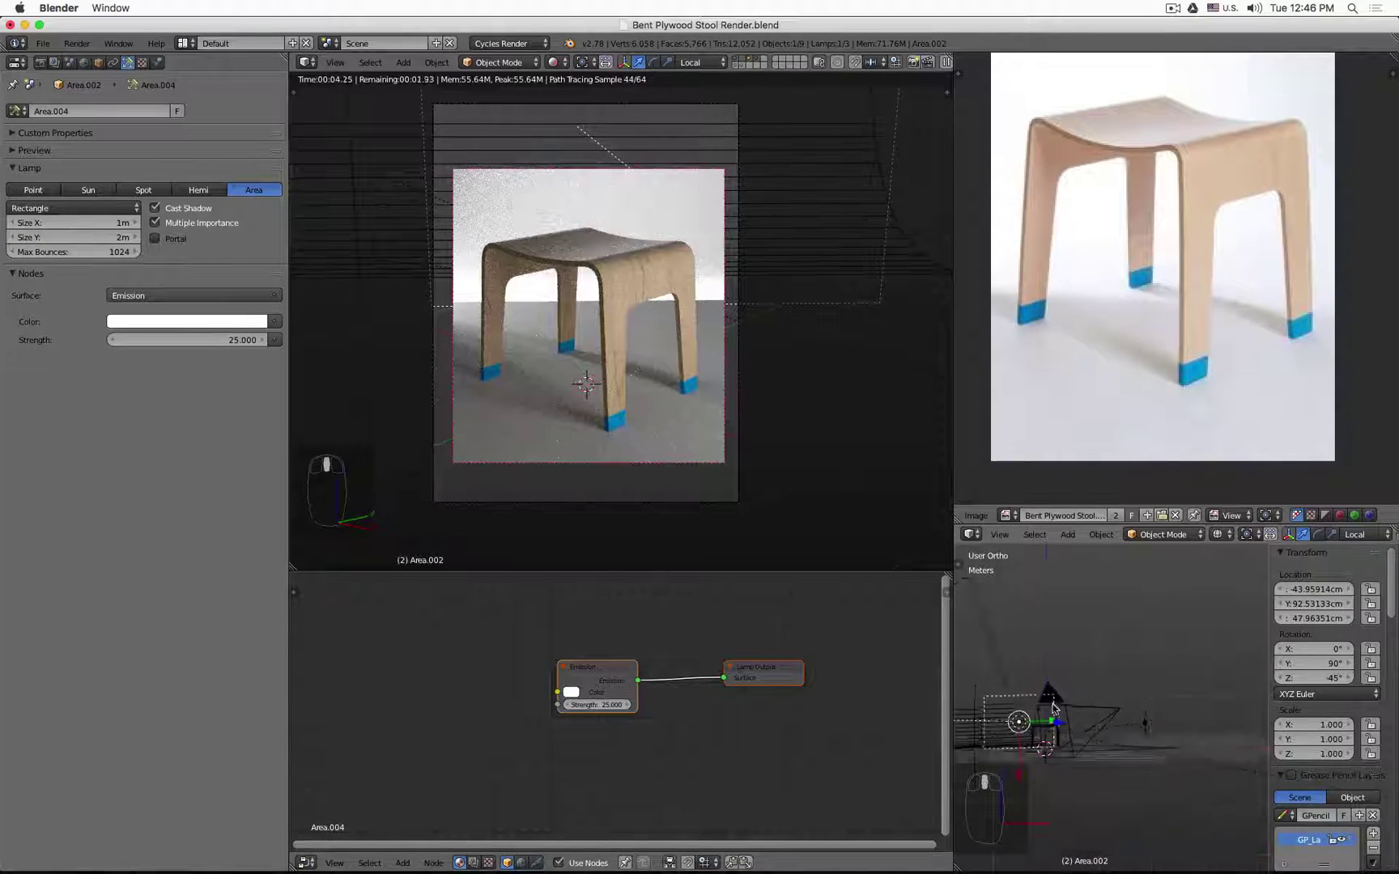
middle_drag(1043, 738, 1131, 691)
drag(1120, 689, 1118, 633)
middle_drag(1117, 633, 1098, 612)
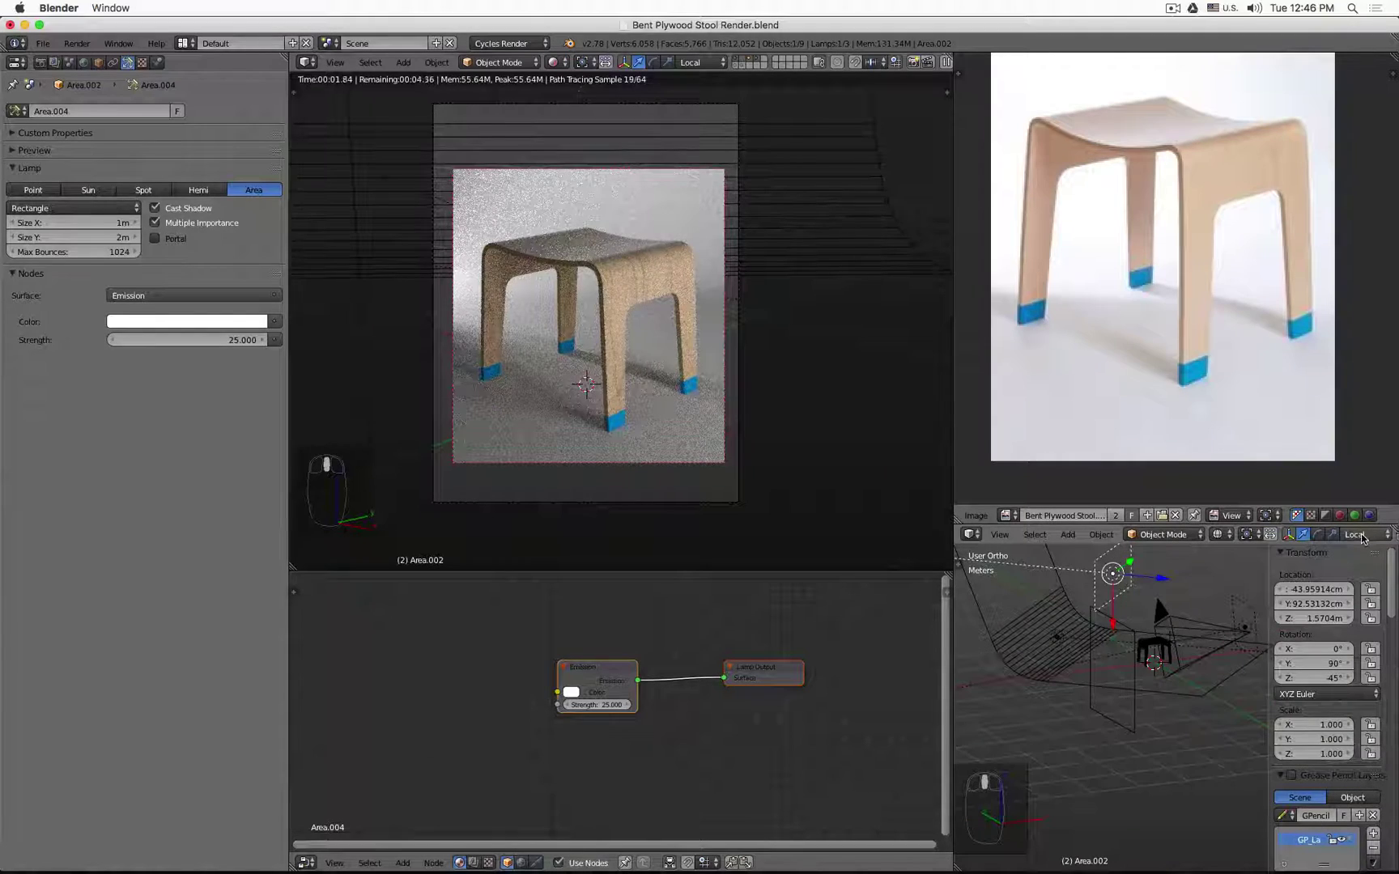
Tilt the rectangular area lamp above the stool to about 65.7° about its local Y axis.
click(1318, 534)
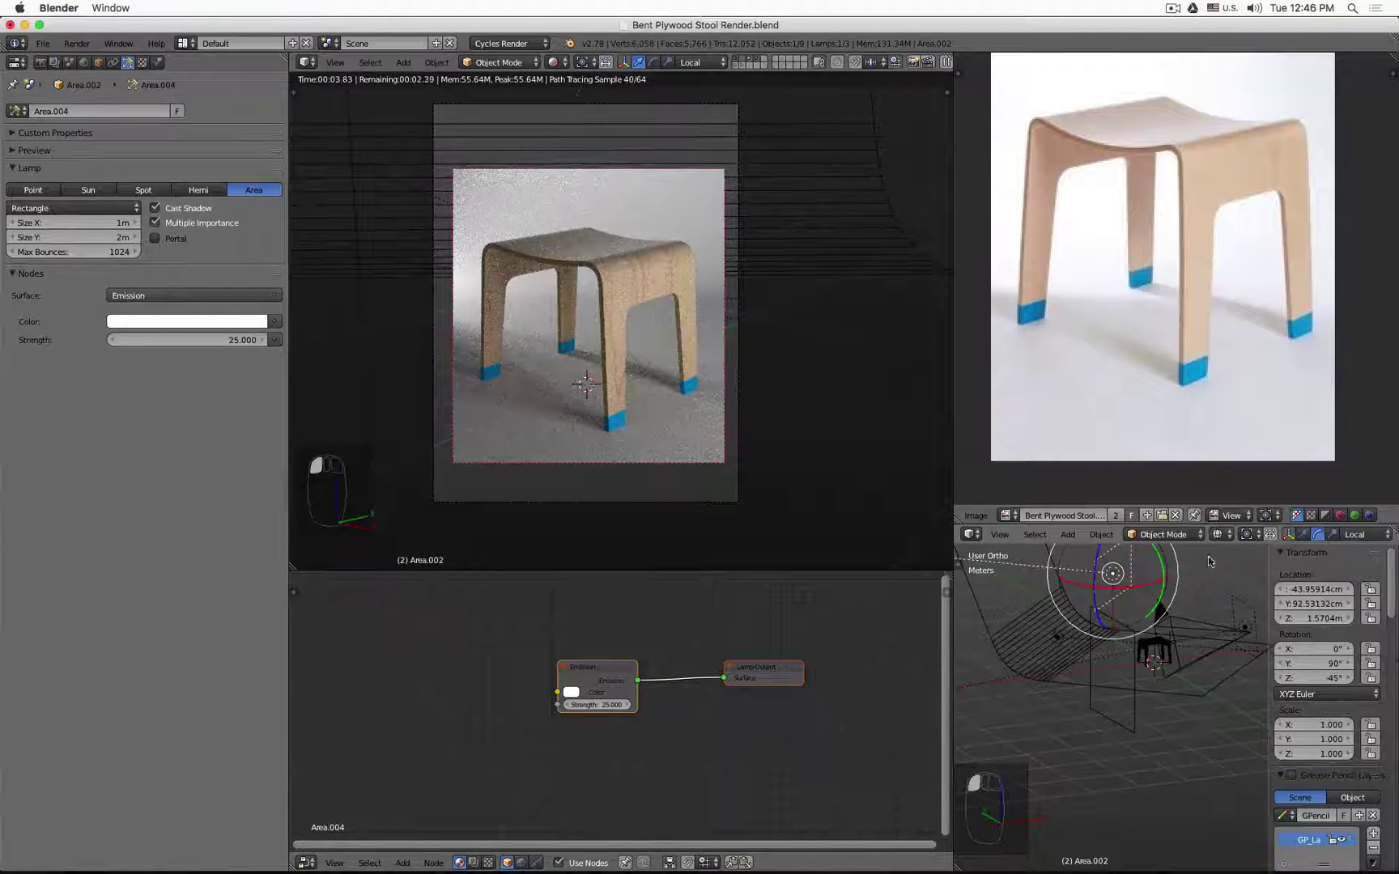
shift+middle_drag(1149, 540, 1138, 581)
drag(1134, 582, 1116, 562)
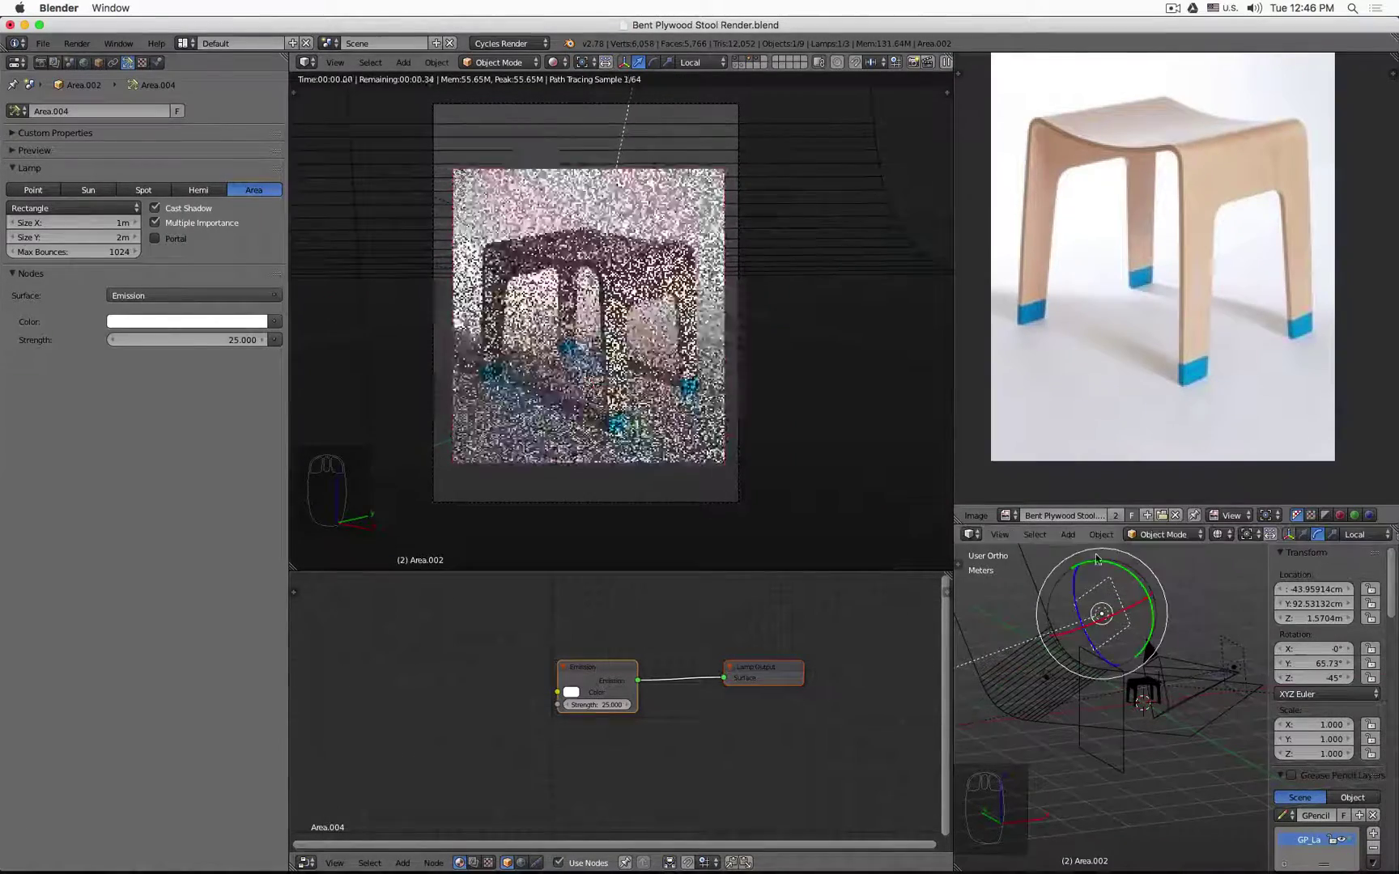
Enlarge the rectangular area lamp to 2 m in X and 3 m in Y.
click(88, 223)
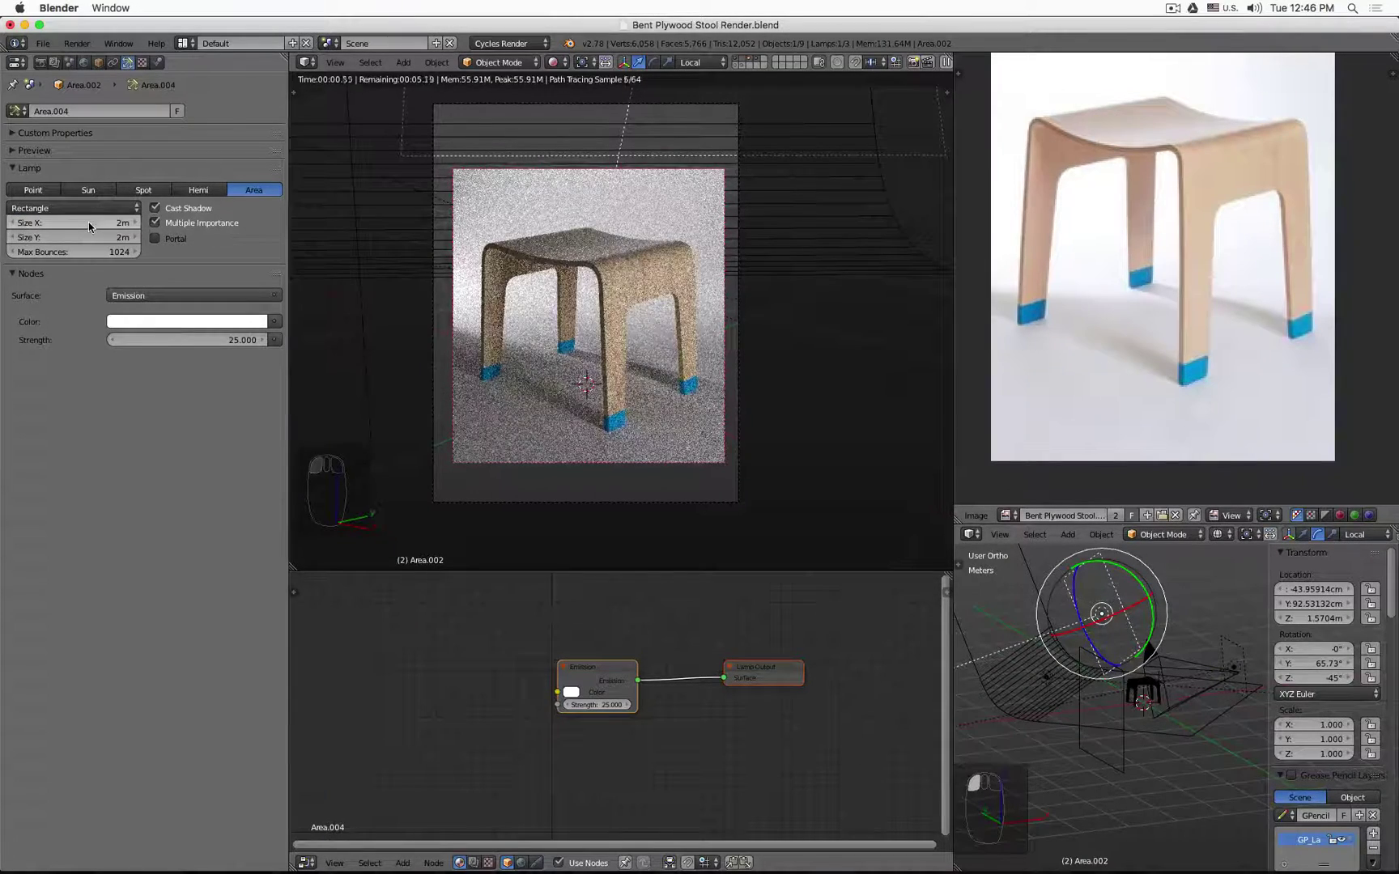
key(Return)
click(75, 237)
text(3)
key(Return)
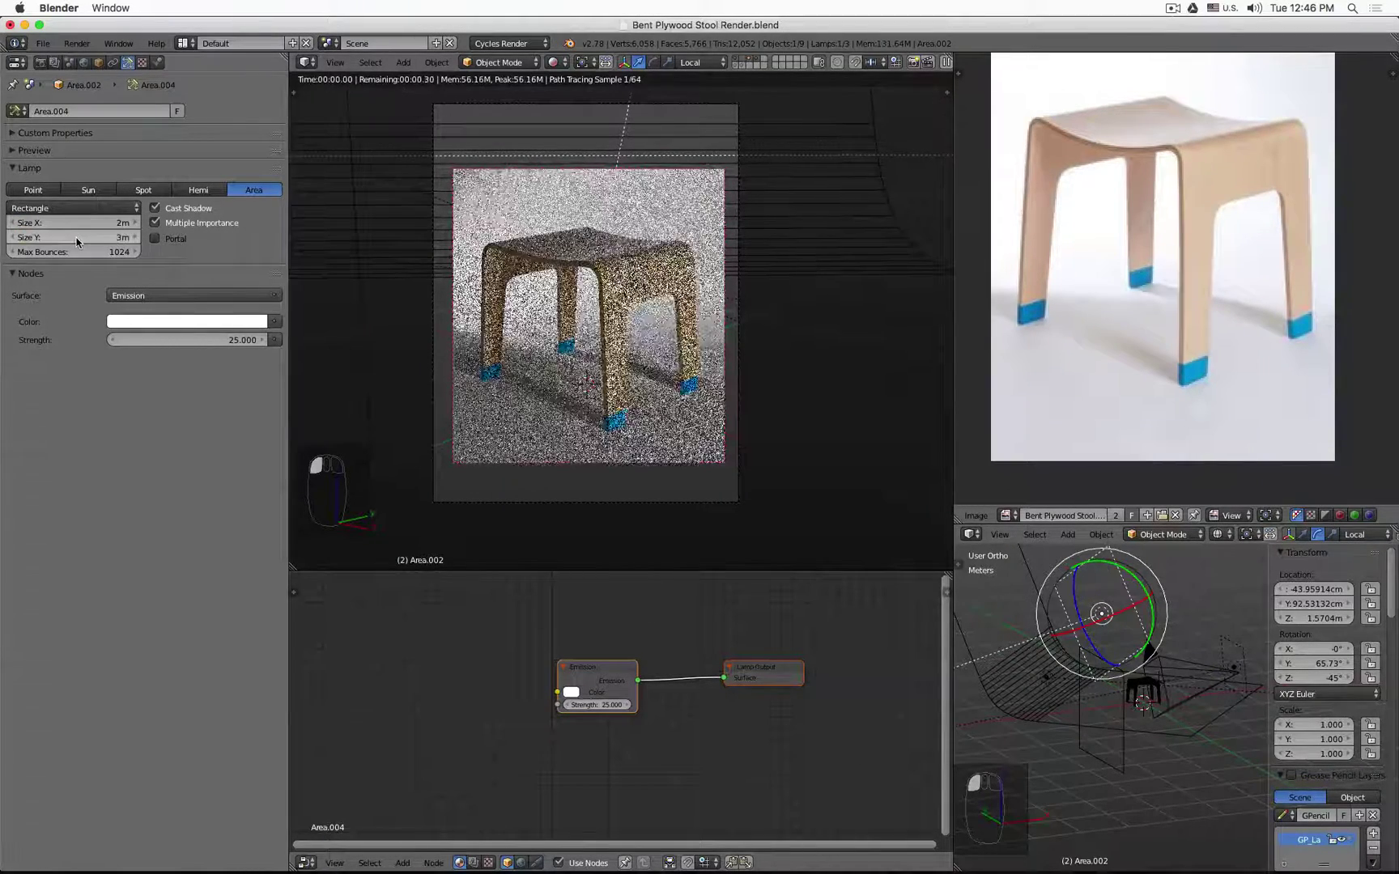
Set the rectangular area lamp's emission strength to 50.
click(202, 334)
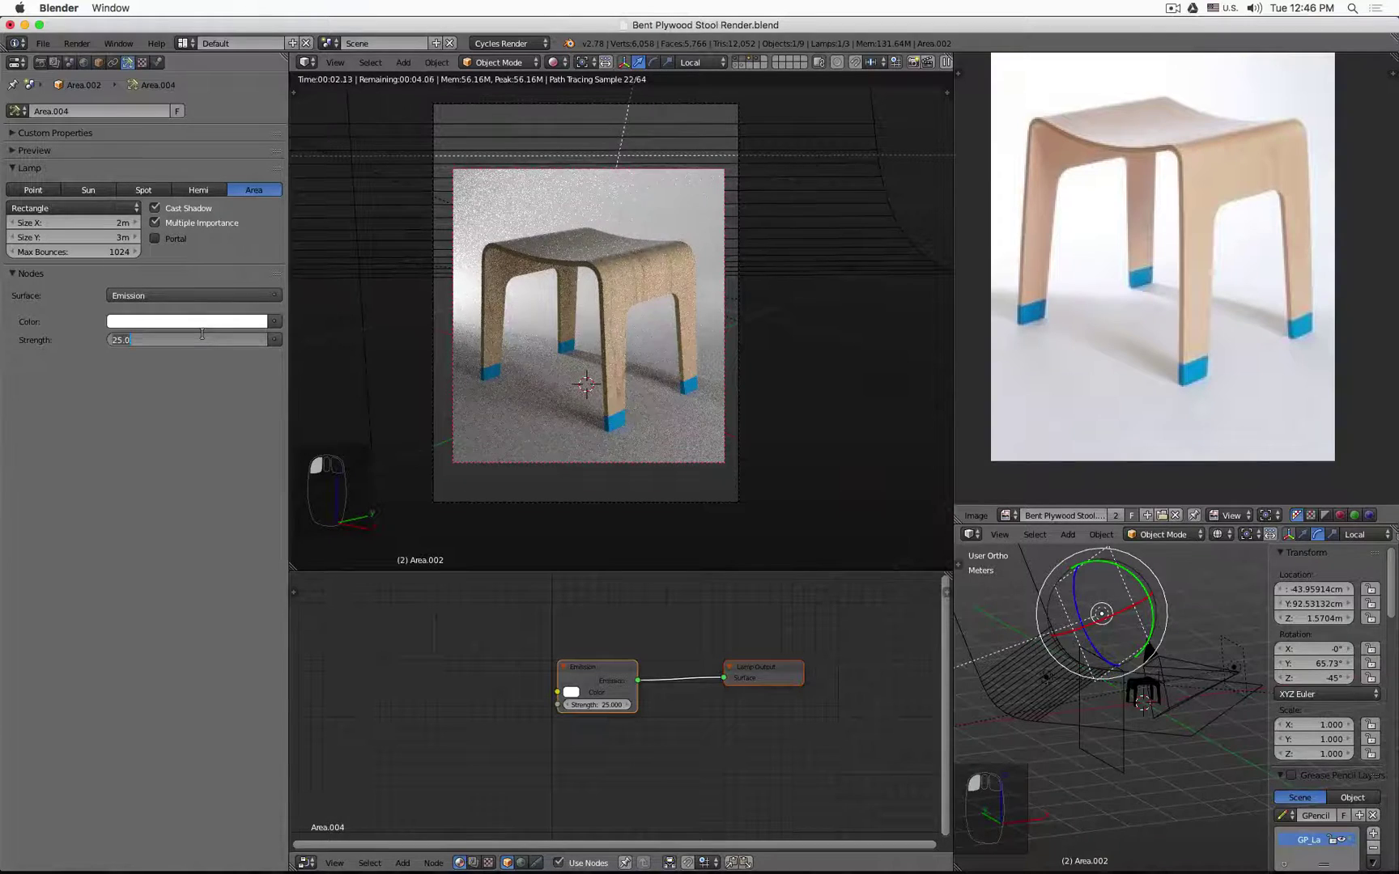
text(50)
key(Return)
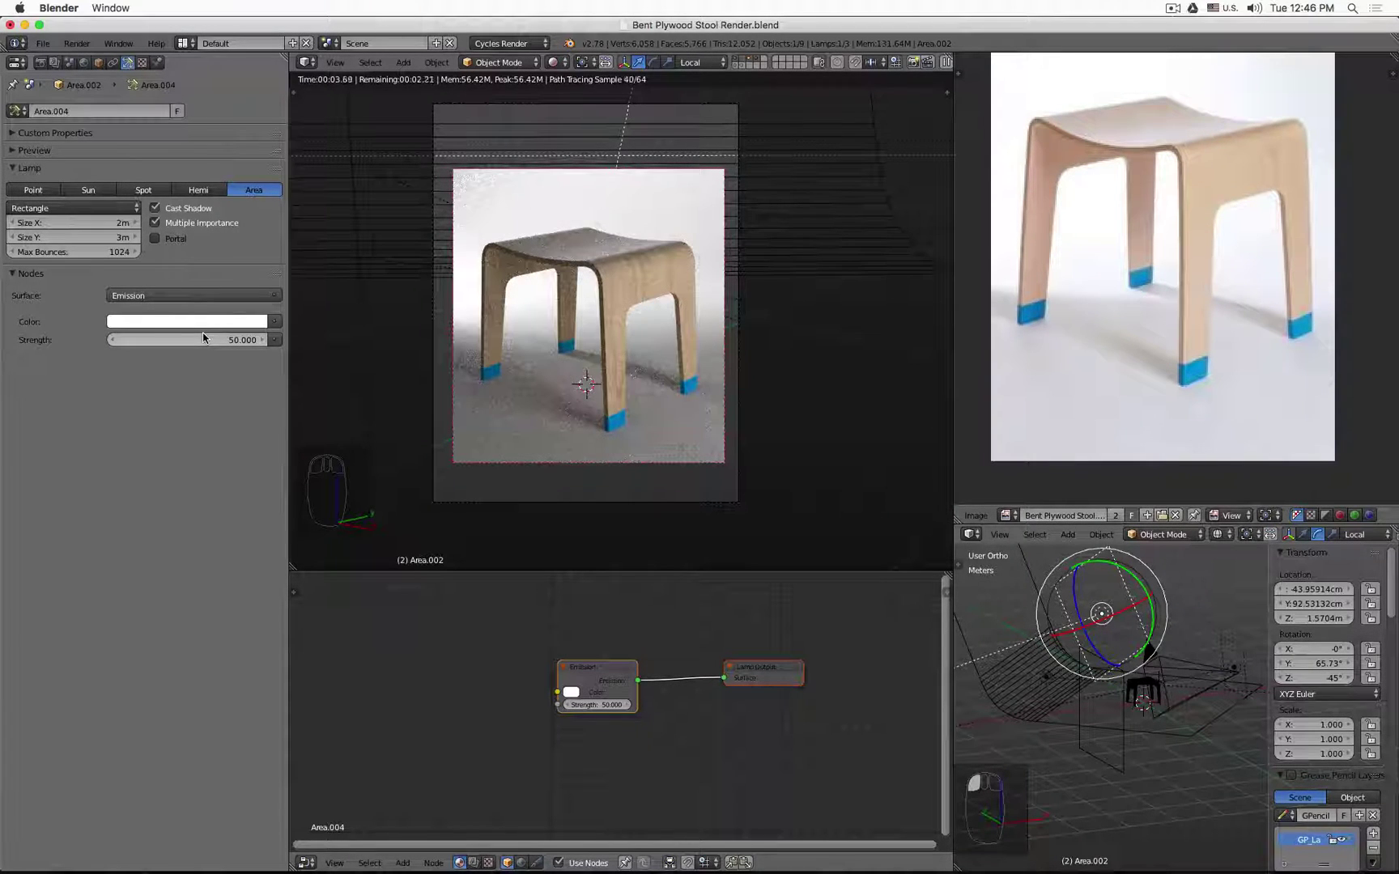
Compare the rendered preview with and without the rectangular area lamp by hiding and unhiding it twice.
key(h)
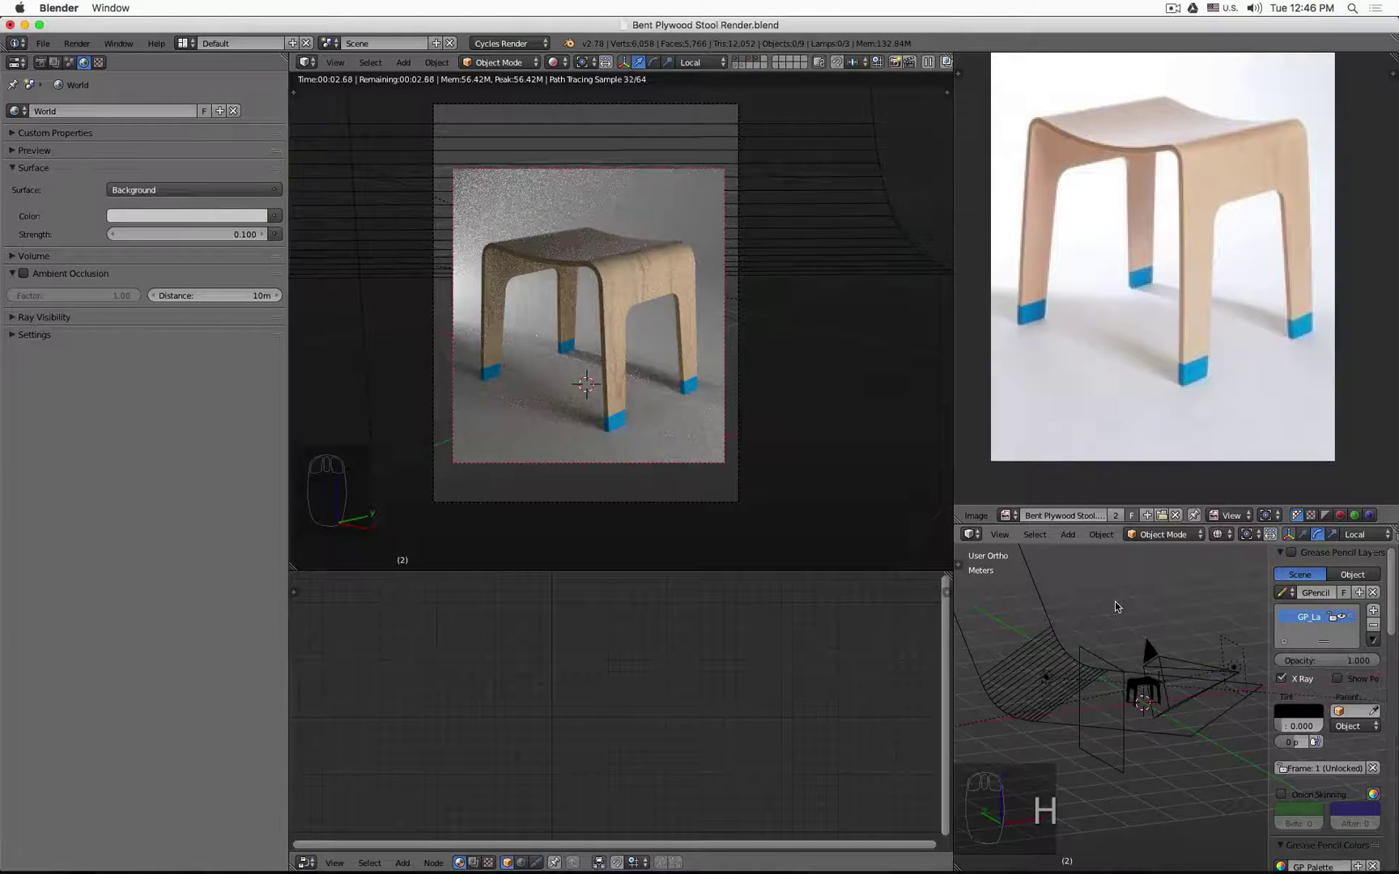
key(alt+h)
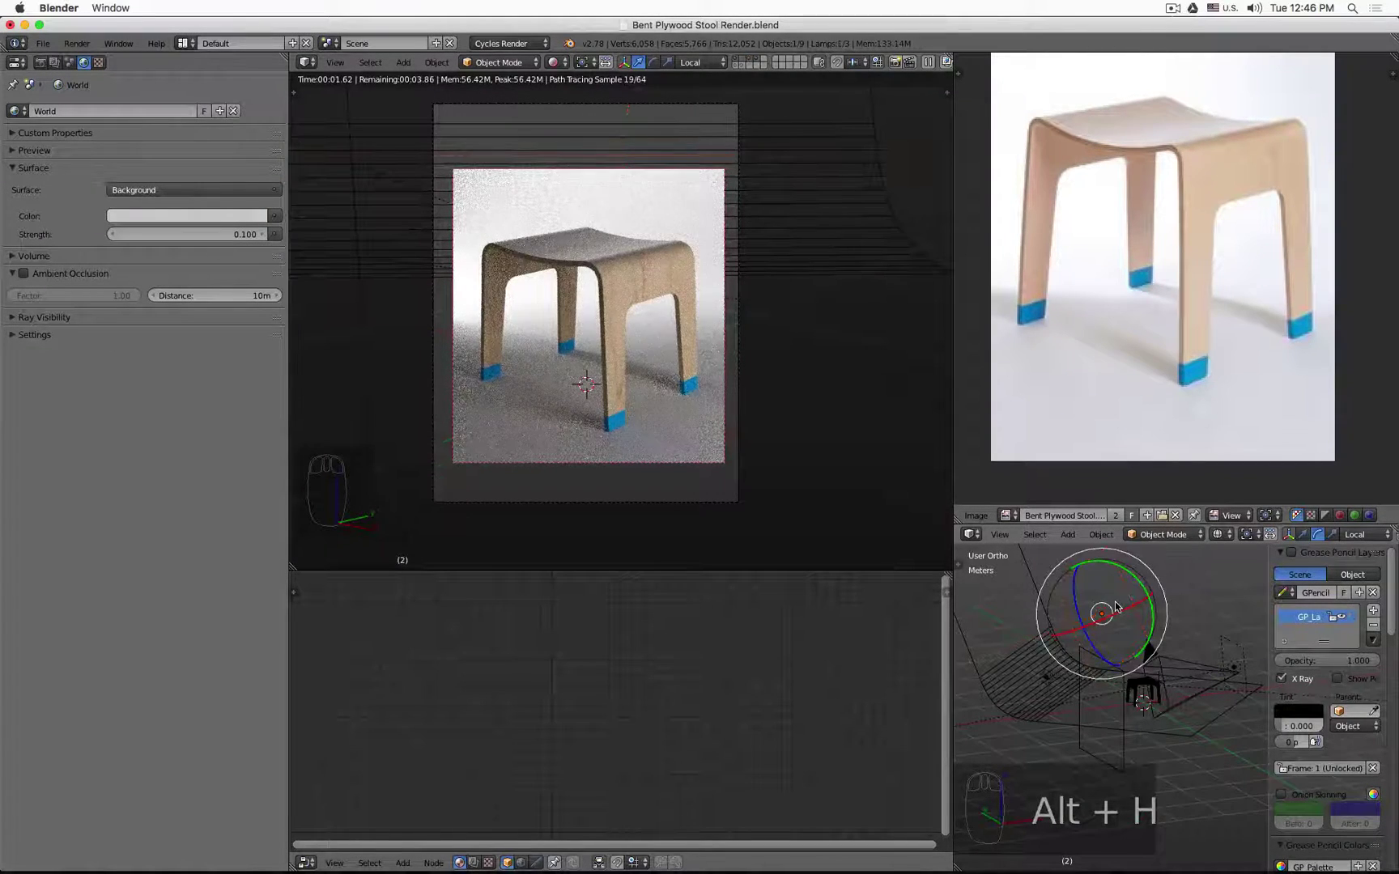
key(h)
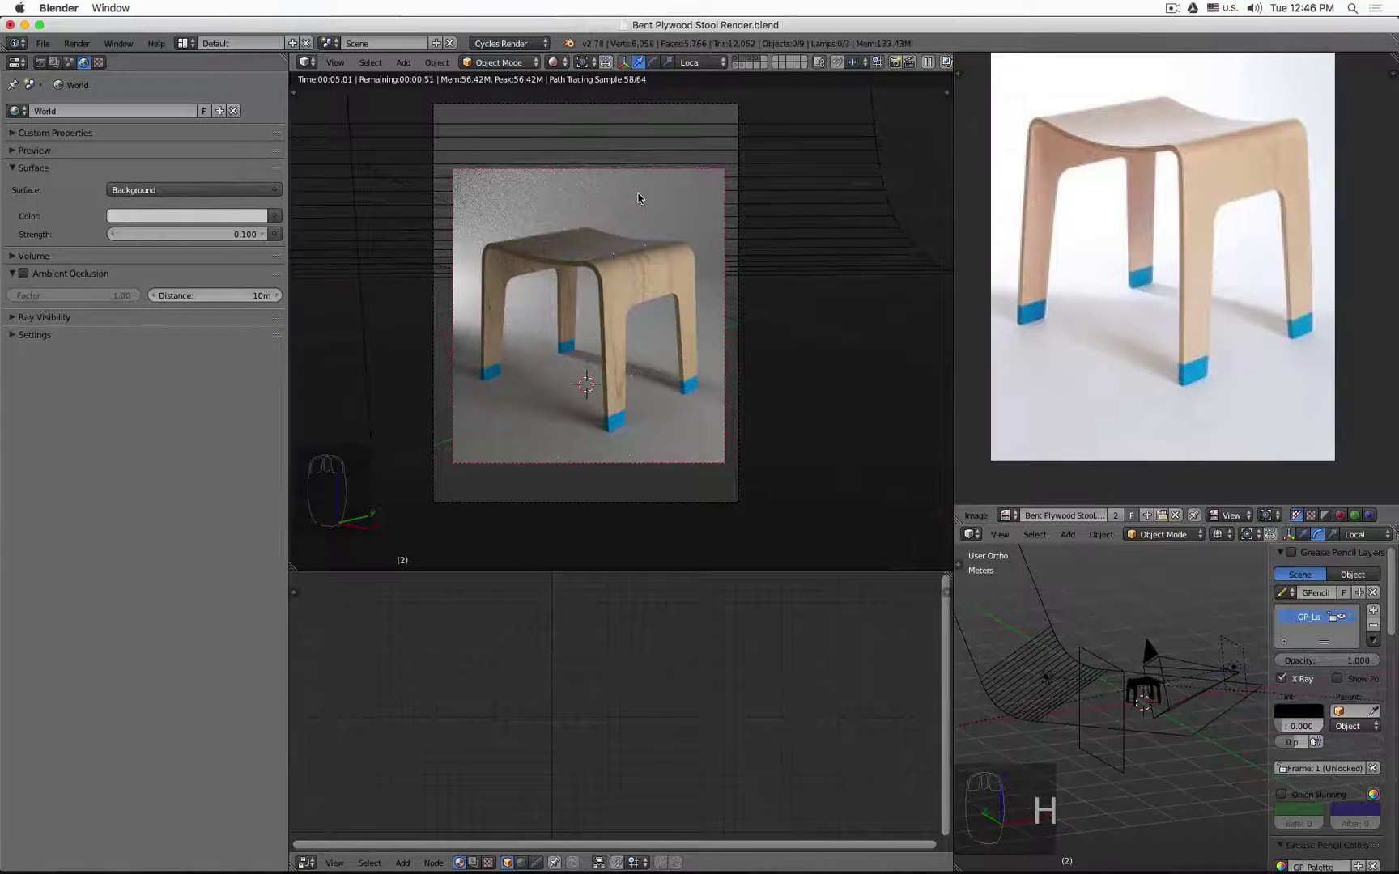
key(alt+h)
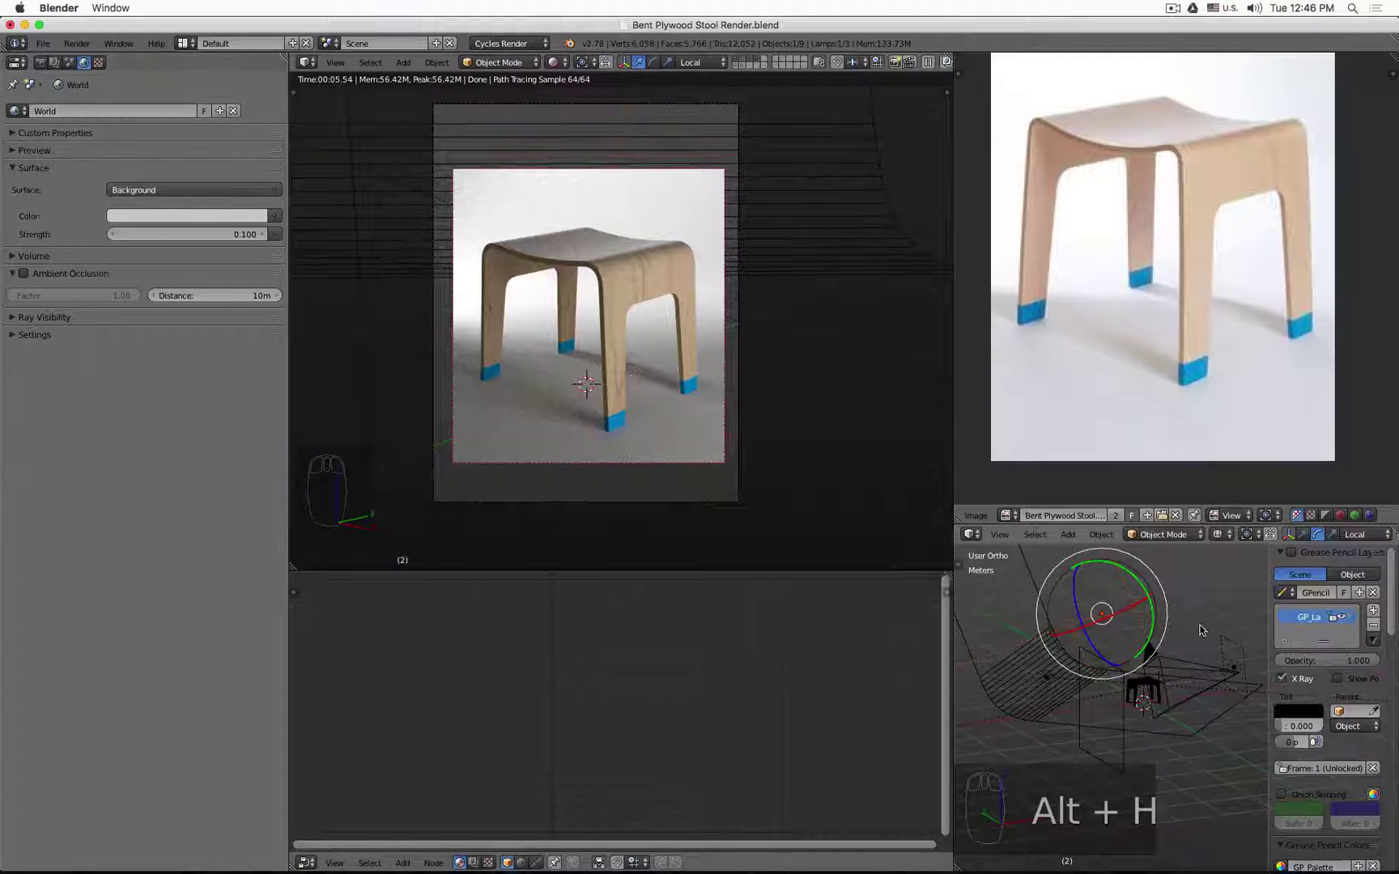
Select the rectangular area lamp again and set its emission strength to 100.
click(1122, 580)
click(216, 344)
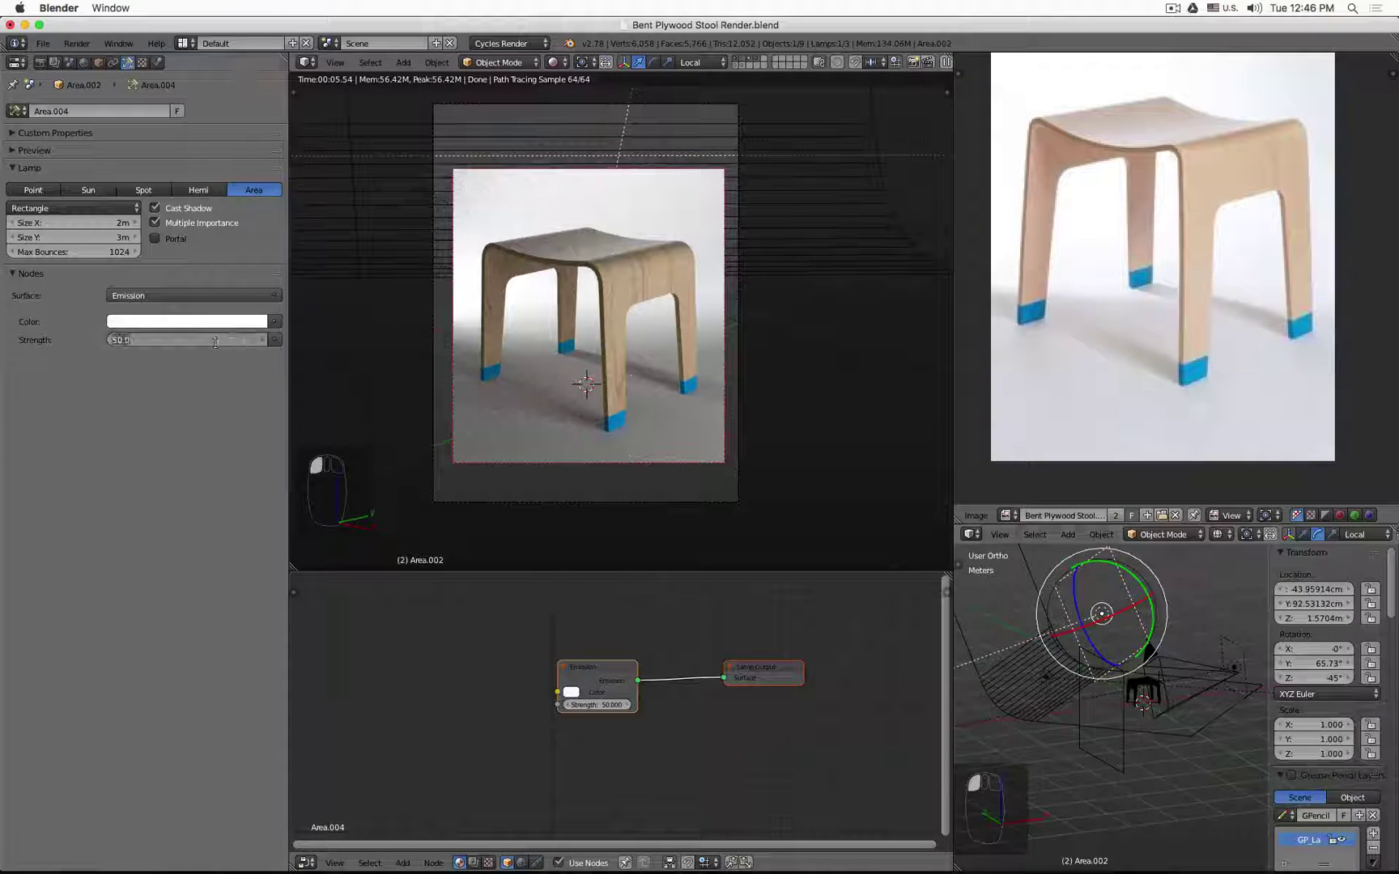
text(100)
key(Return)
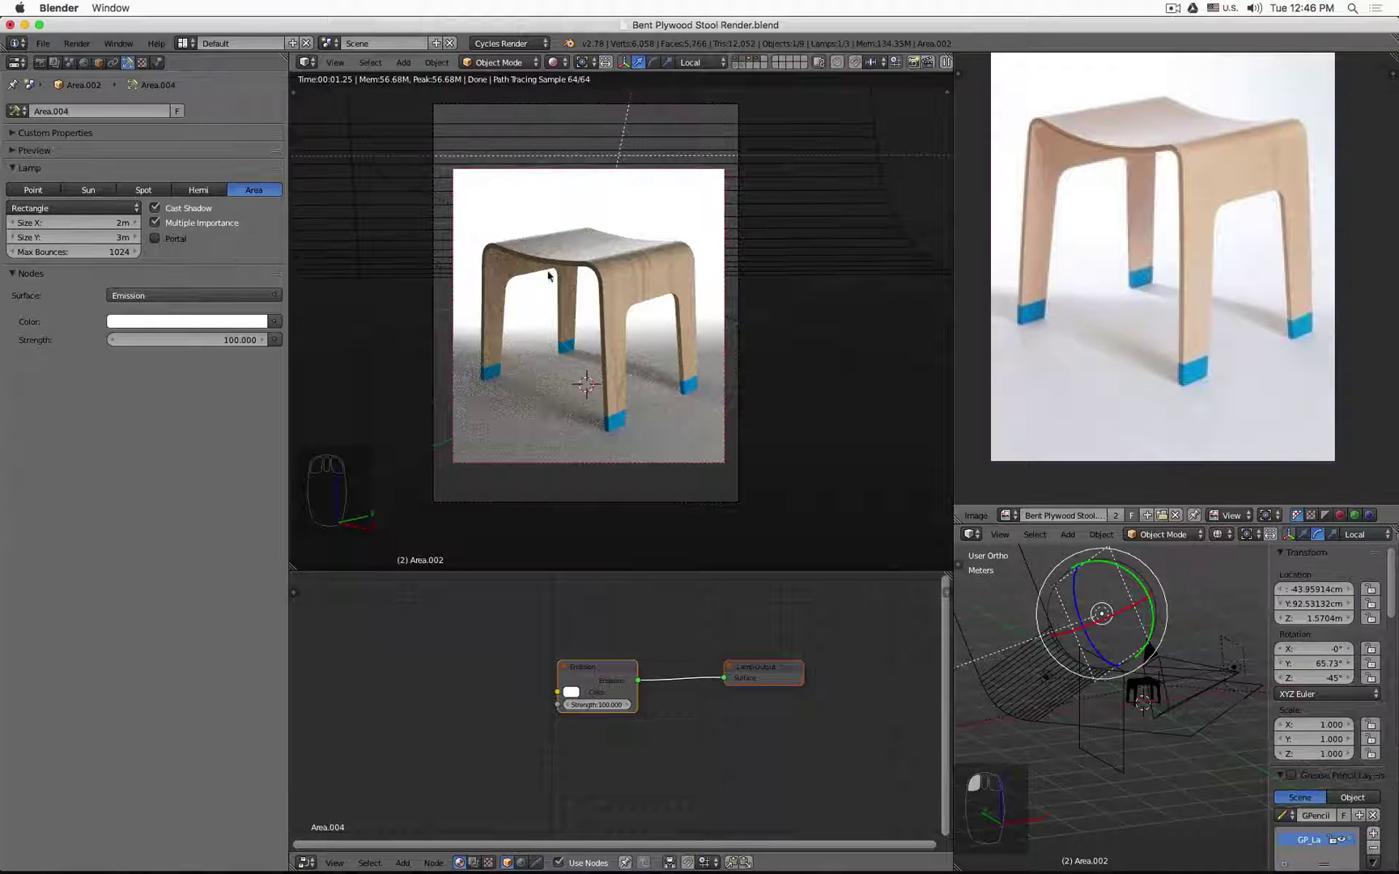
Brighten the world background color to pure white.
click(84, 62)
click(199, 215)
scroll(198, 255, up, 5)
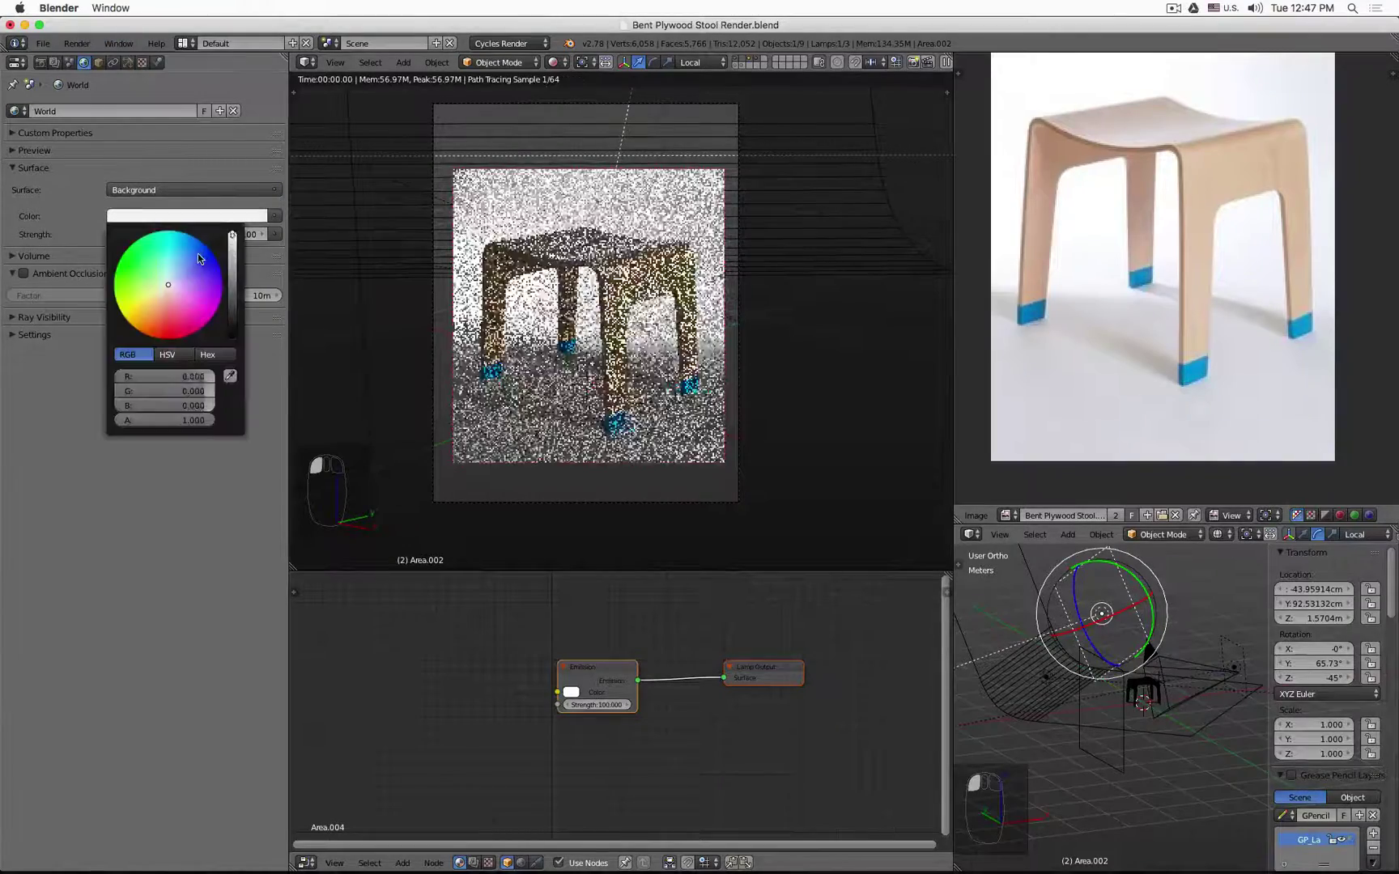
Enlarge the rendered camera preview of the stool and save the file.
scroll(784, 141, up, 10)
scroll(477, 297, down, 10)
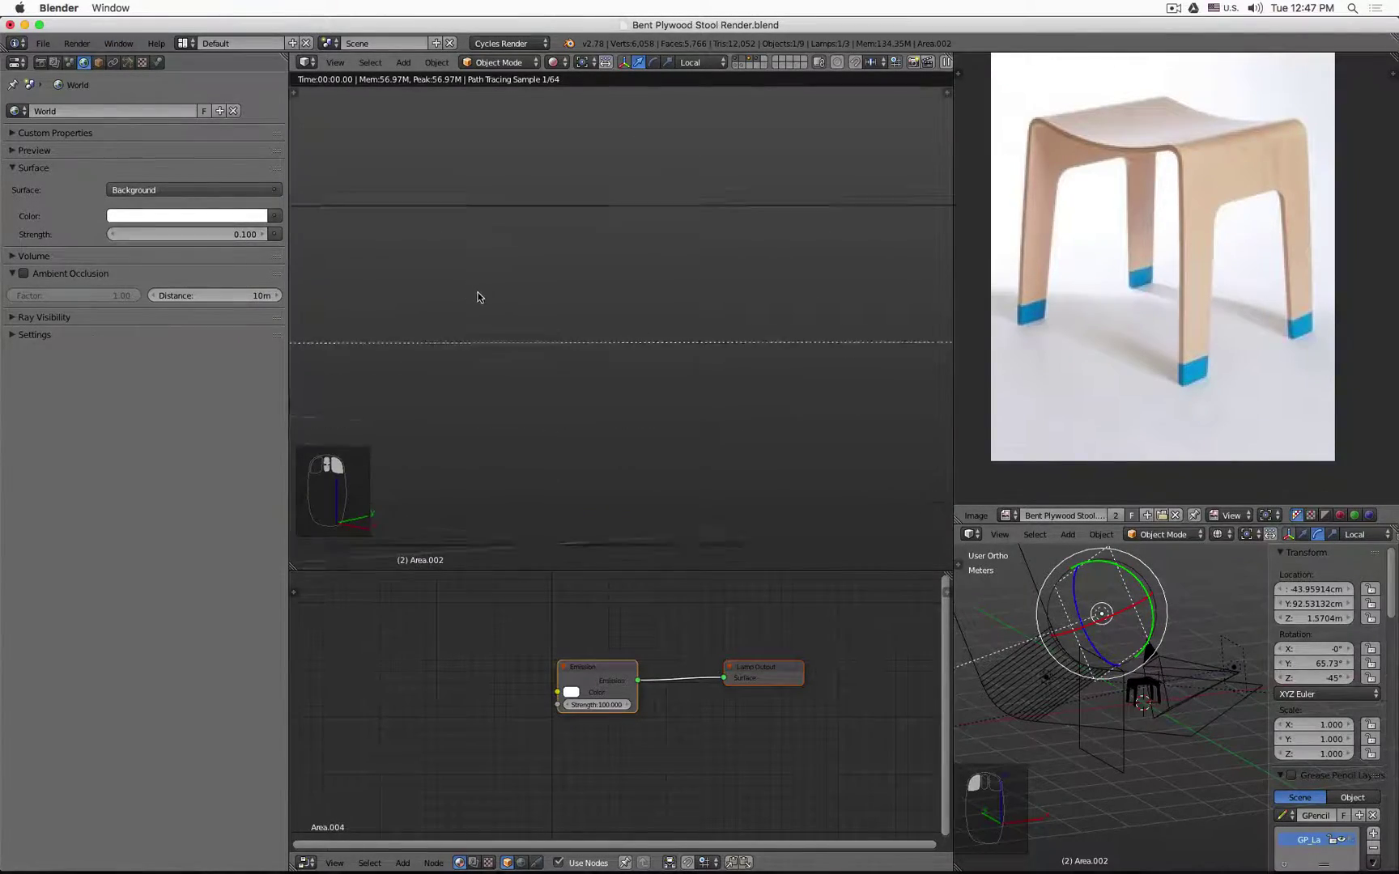
scroll(535, 324, down, 8)
shift+middle_drag(562, 356, 635, 240)
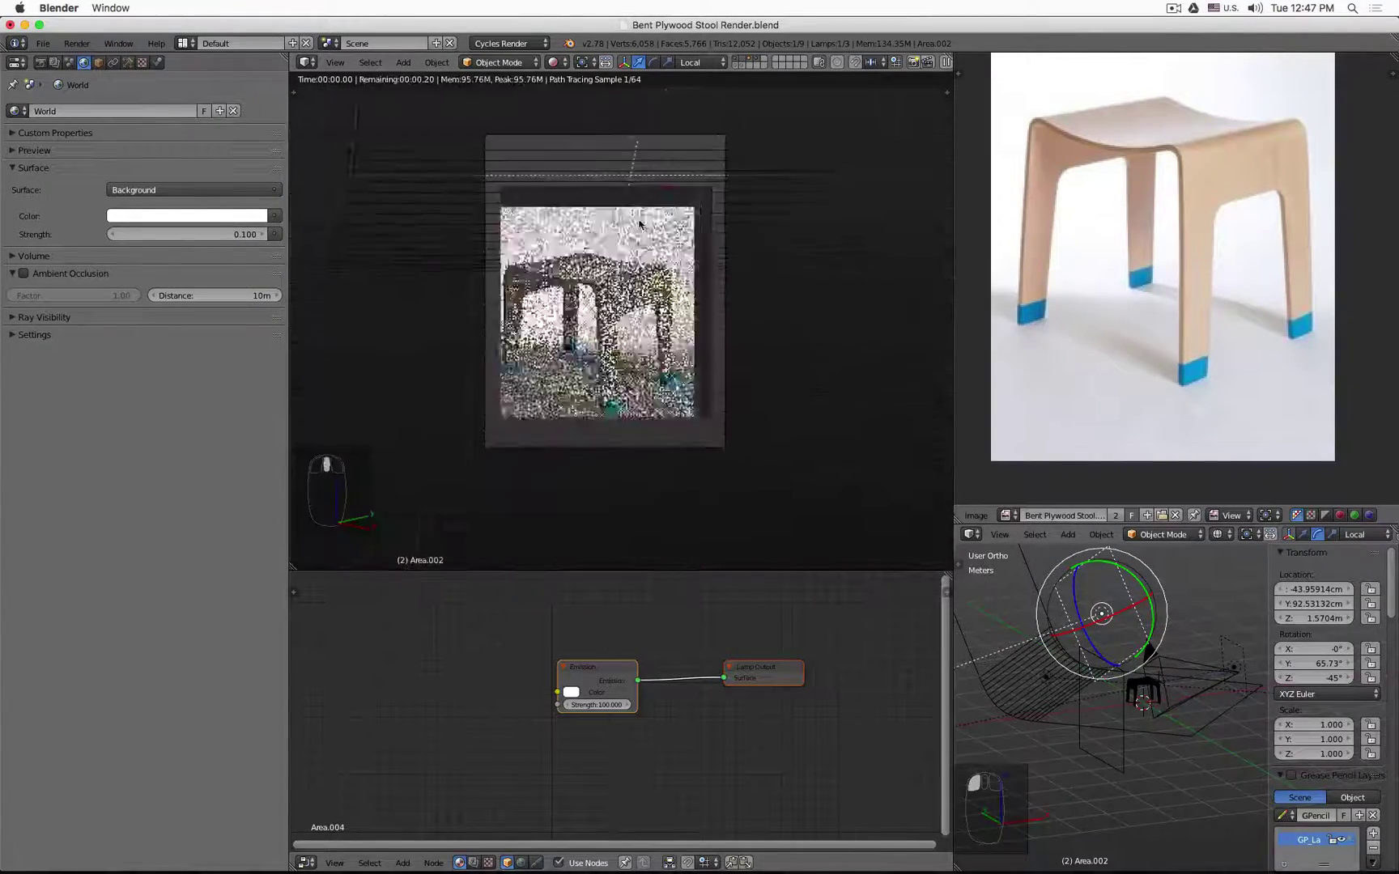
scroll(623, 259, up, 6)
key(super+s)
click(563, 256)
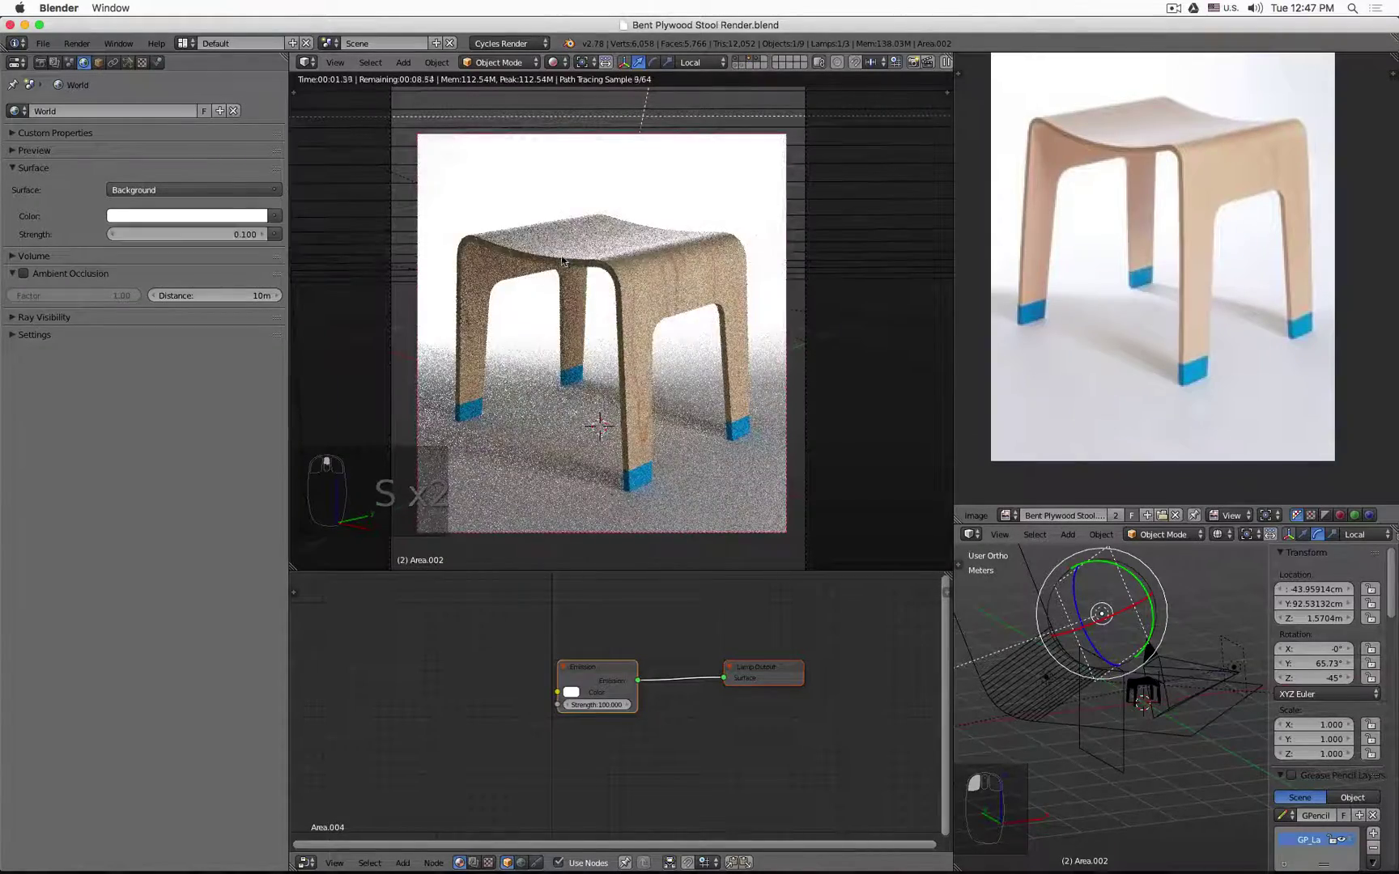
Set the world background strength to 0.25.
click(207, 234)
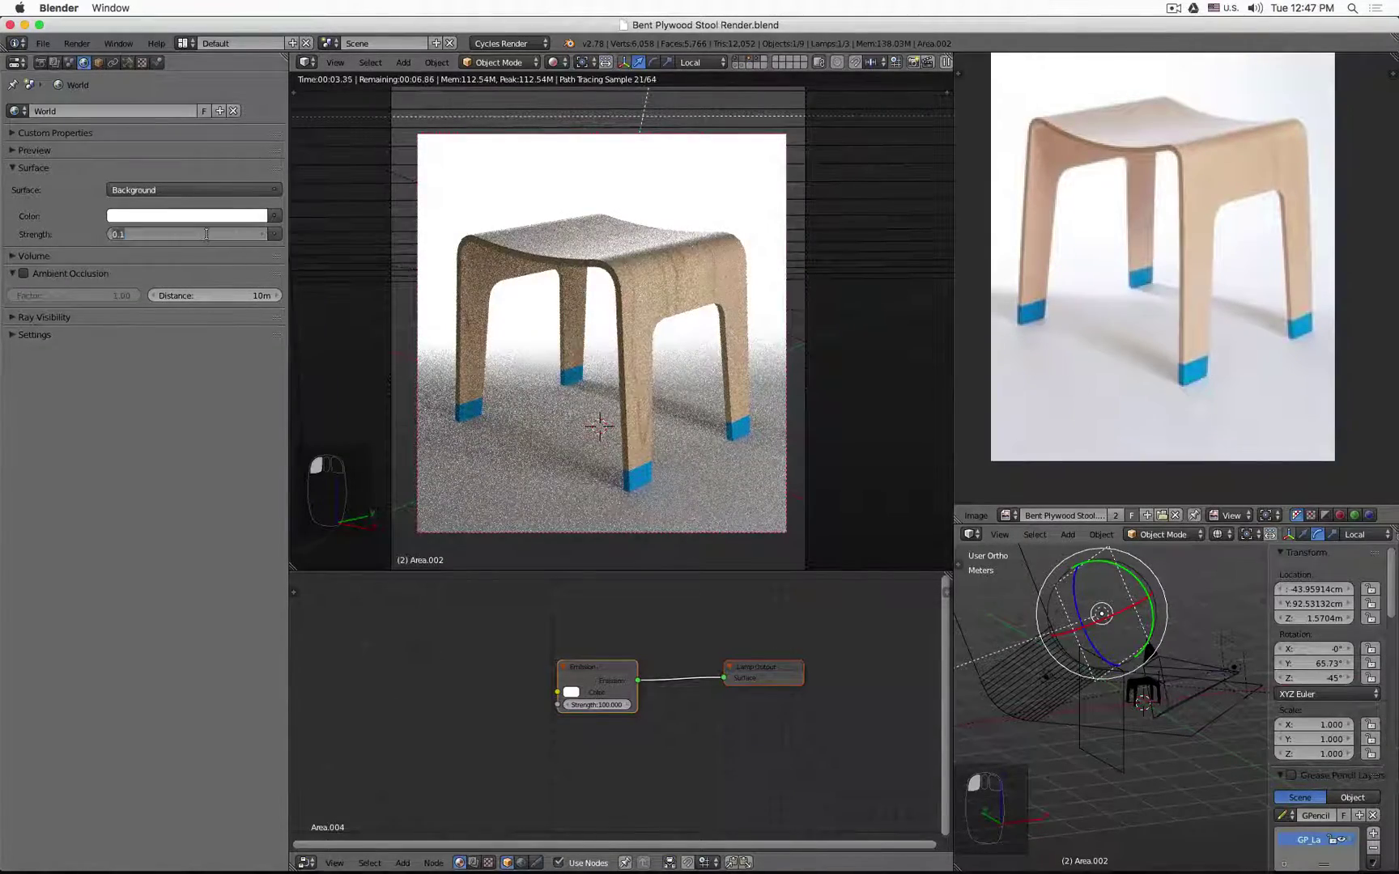
text(.25)
key(Return)
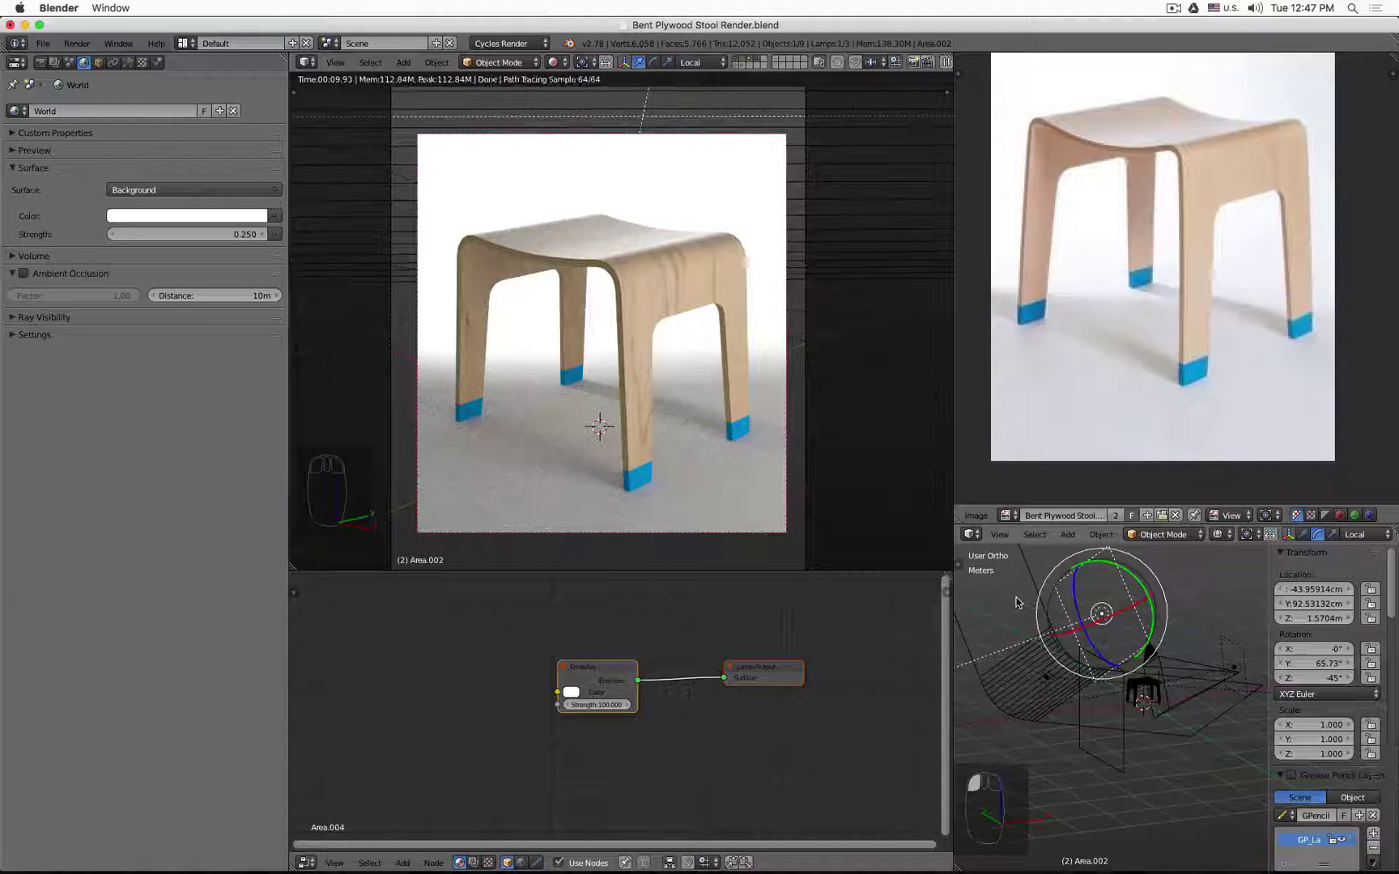
Select the square area lamp beside the stool and change its shape to Rectangle.
click(1235, 662)
middle_drag(1234, 657, 1054, 653)
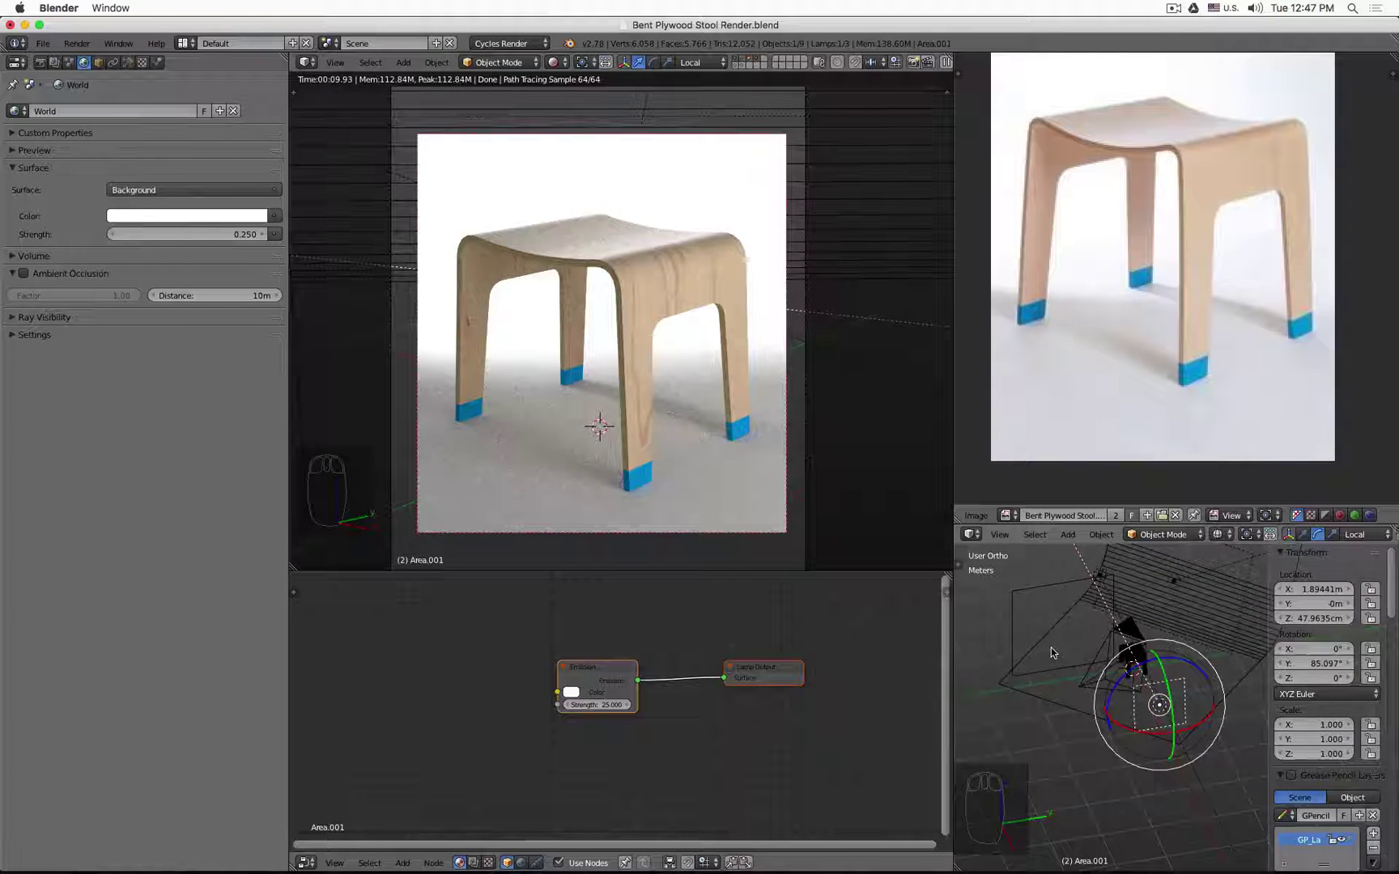
click(127, 63)
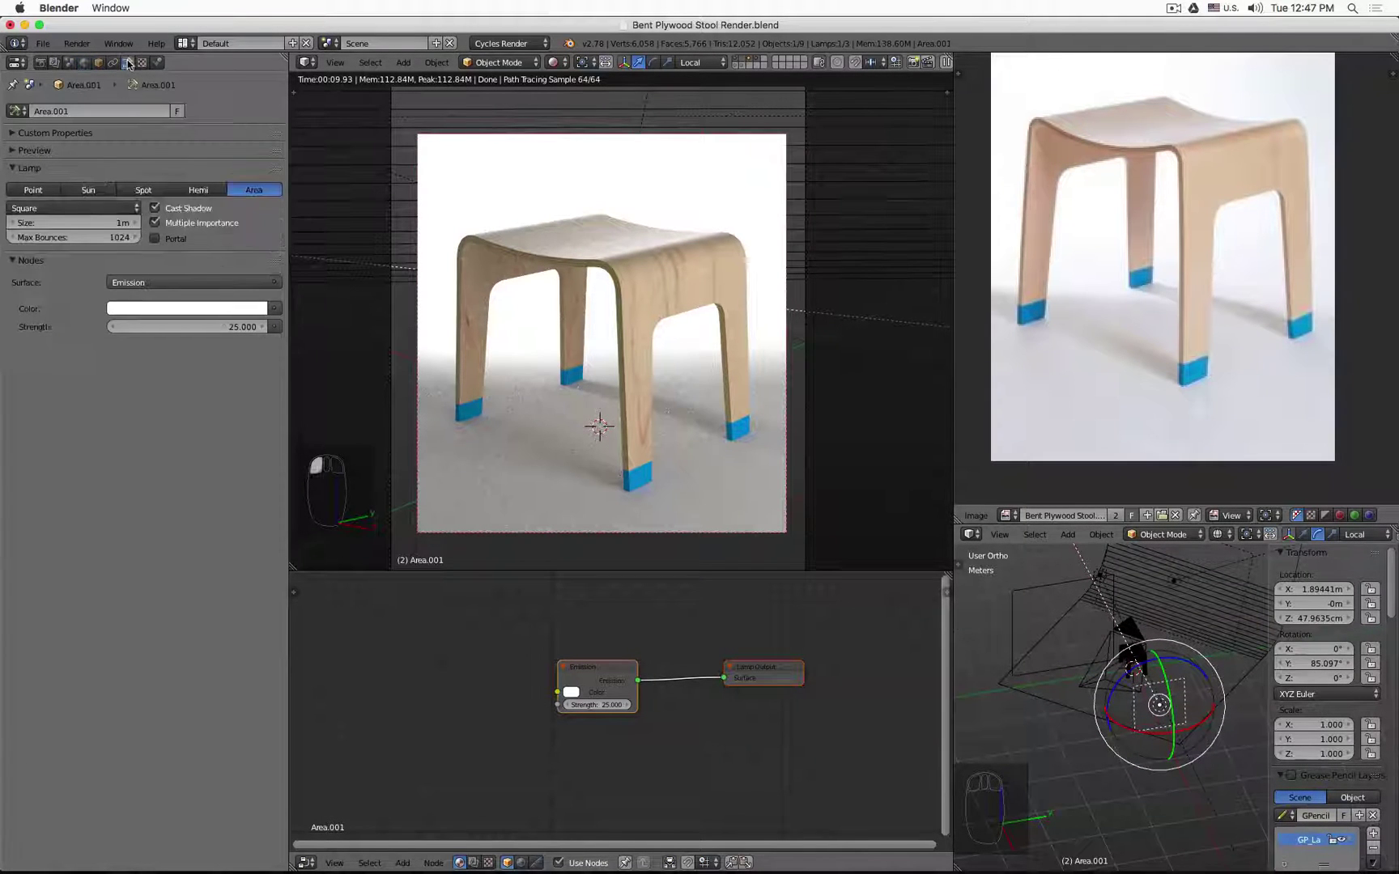
click(85, 208)
click(88, 179)
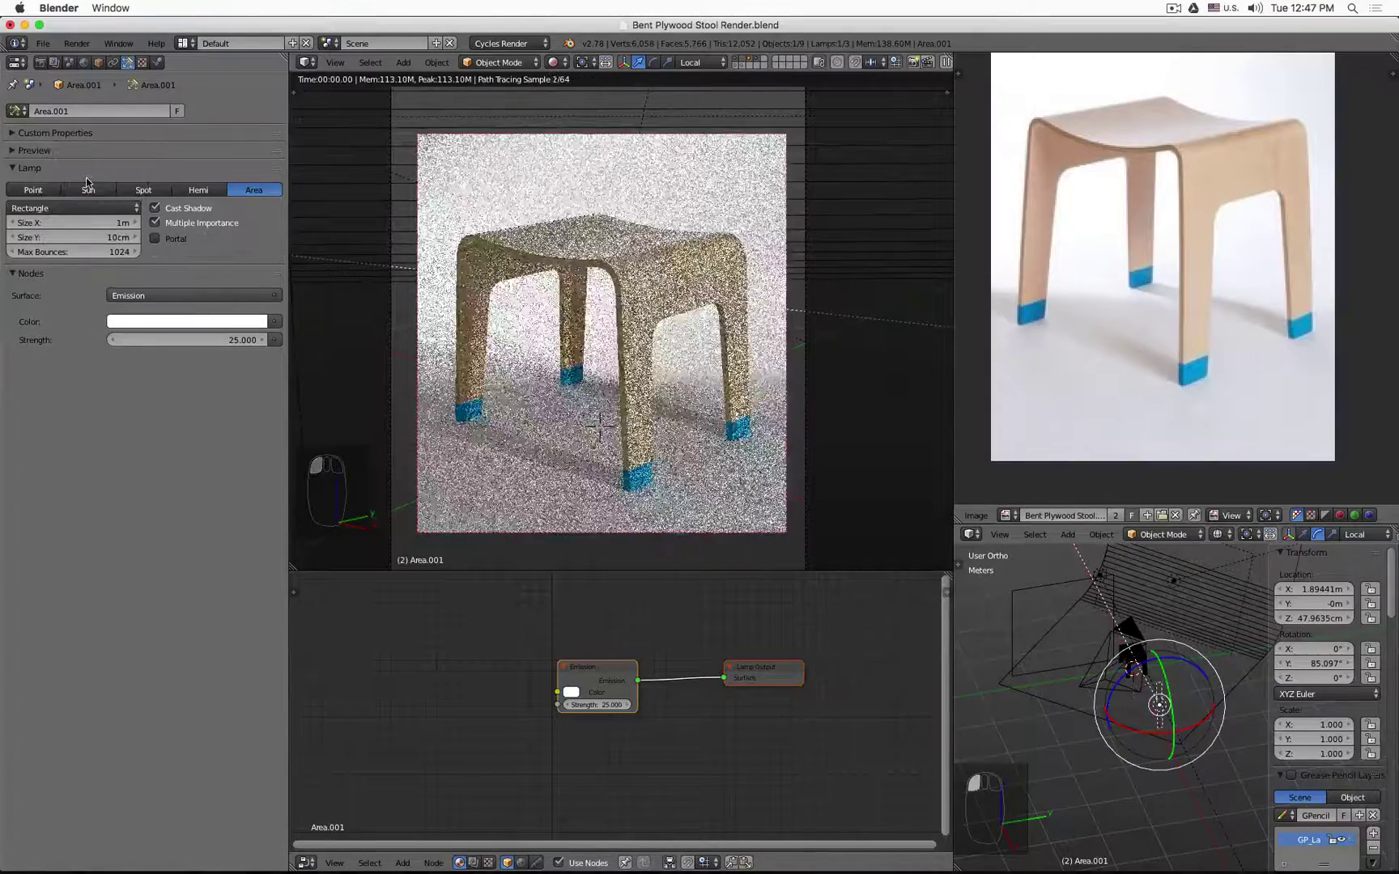
Try Y sizes of 2 m, 1 m and 1.5 m on the side area lamp and compare the stool's shadows.
click(78, 236)
text(10cm2)
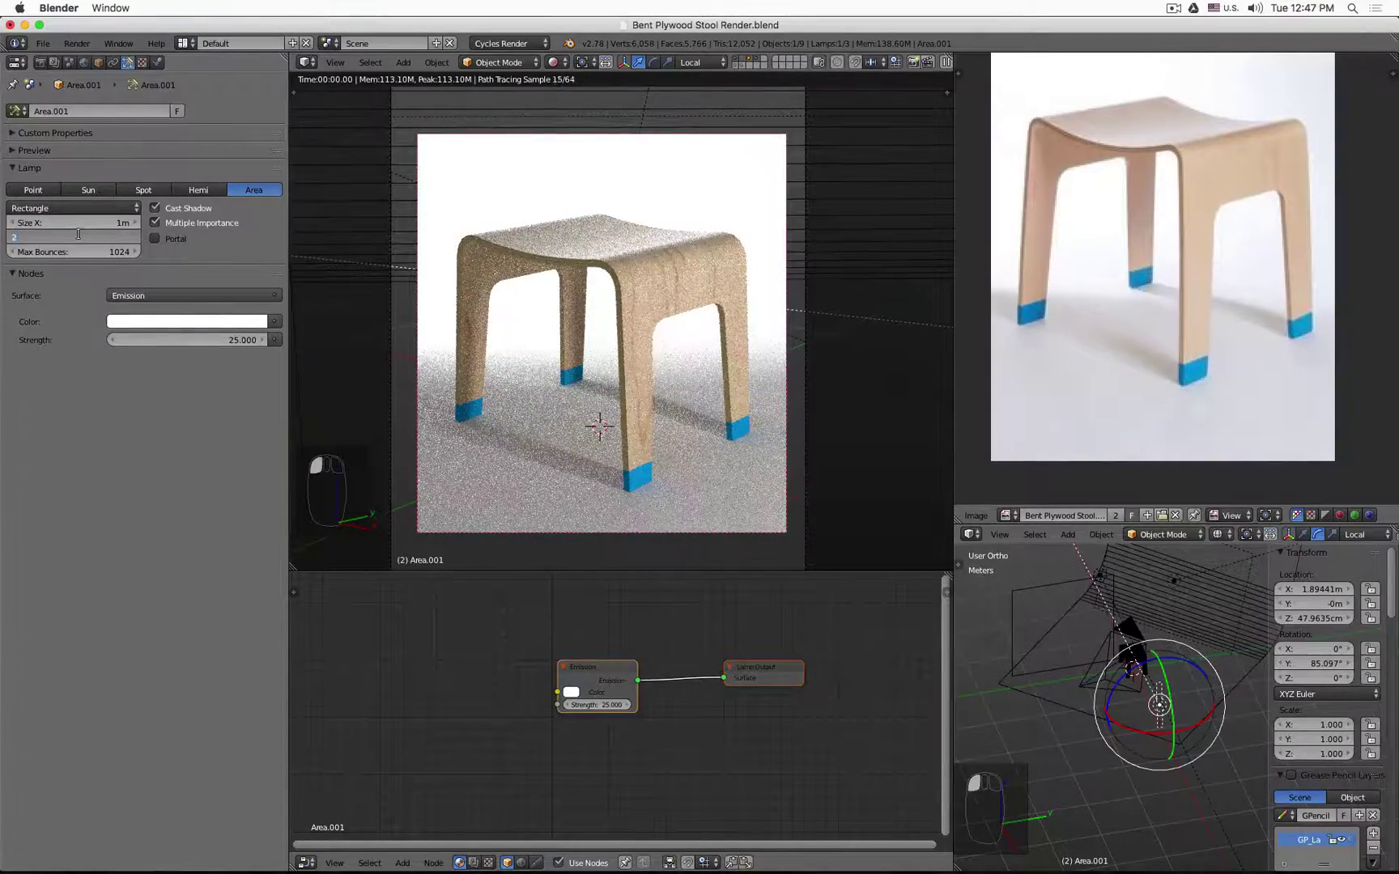
key(Return)
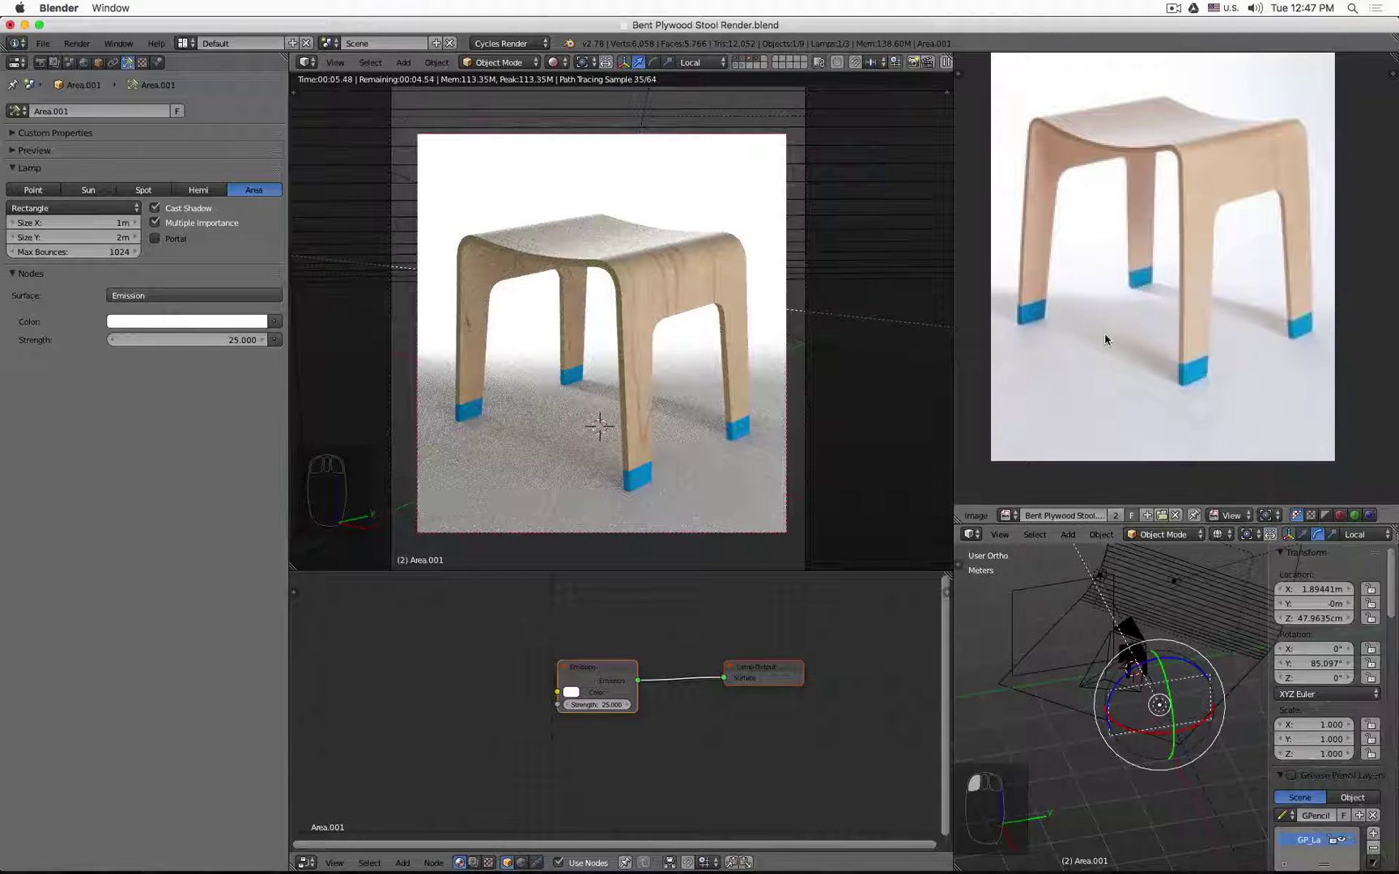
click(84, 239)
text(1)
key(Return)
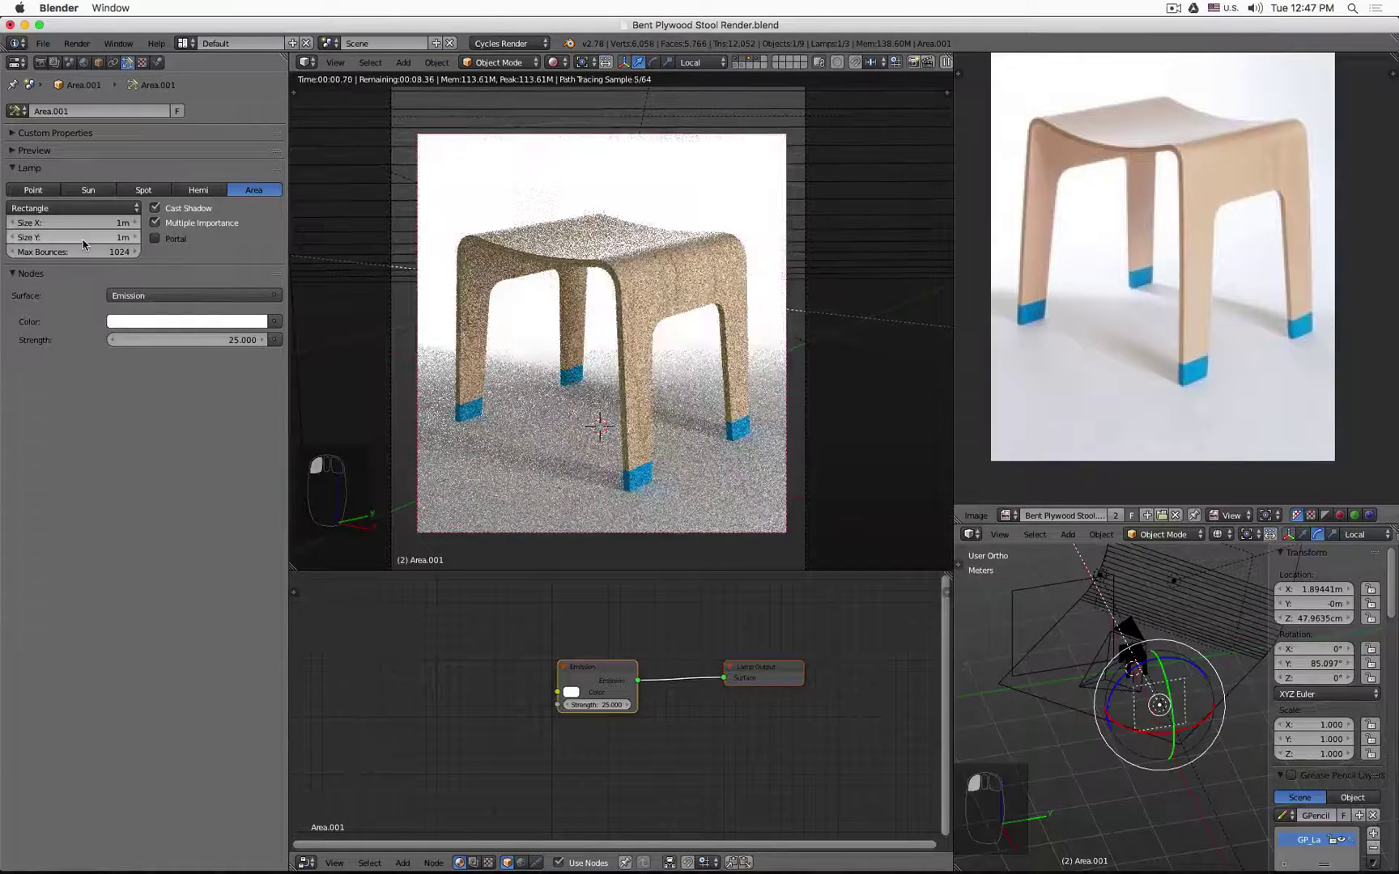
click(69, 236)
text(1.)
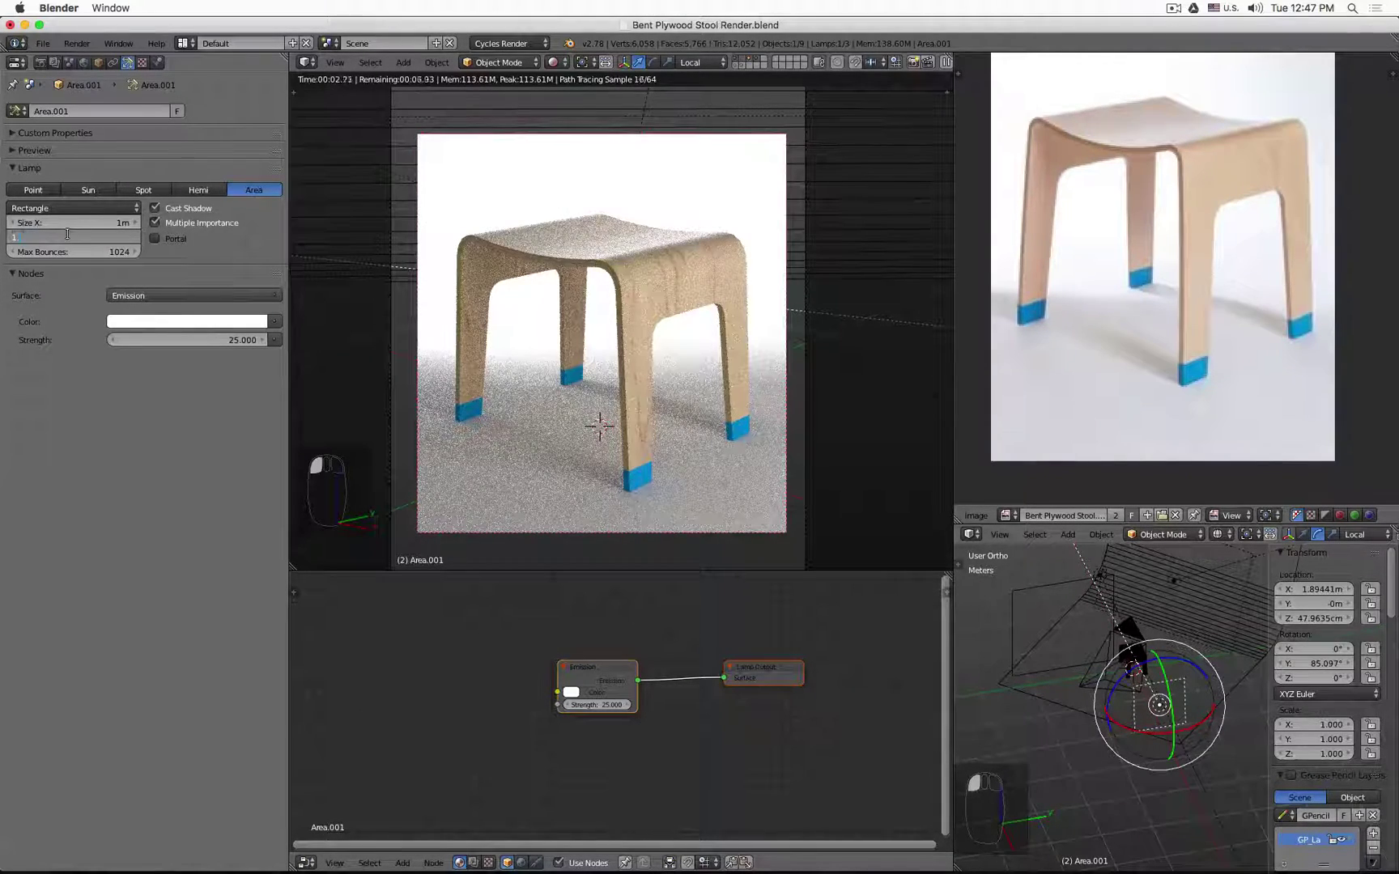
text(5)
key(Return)
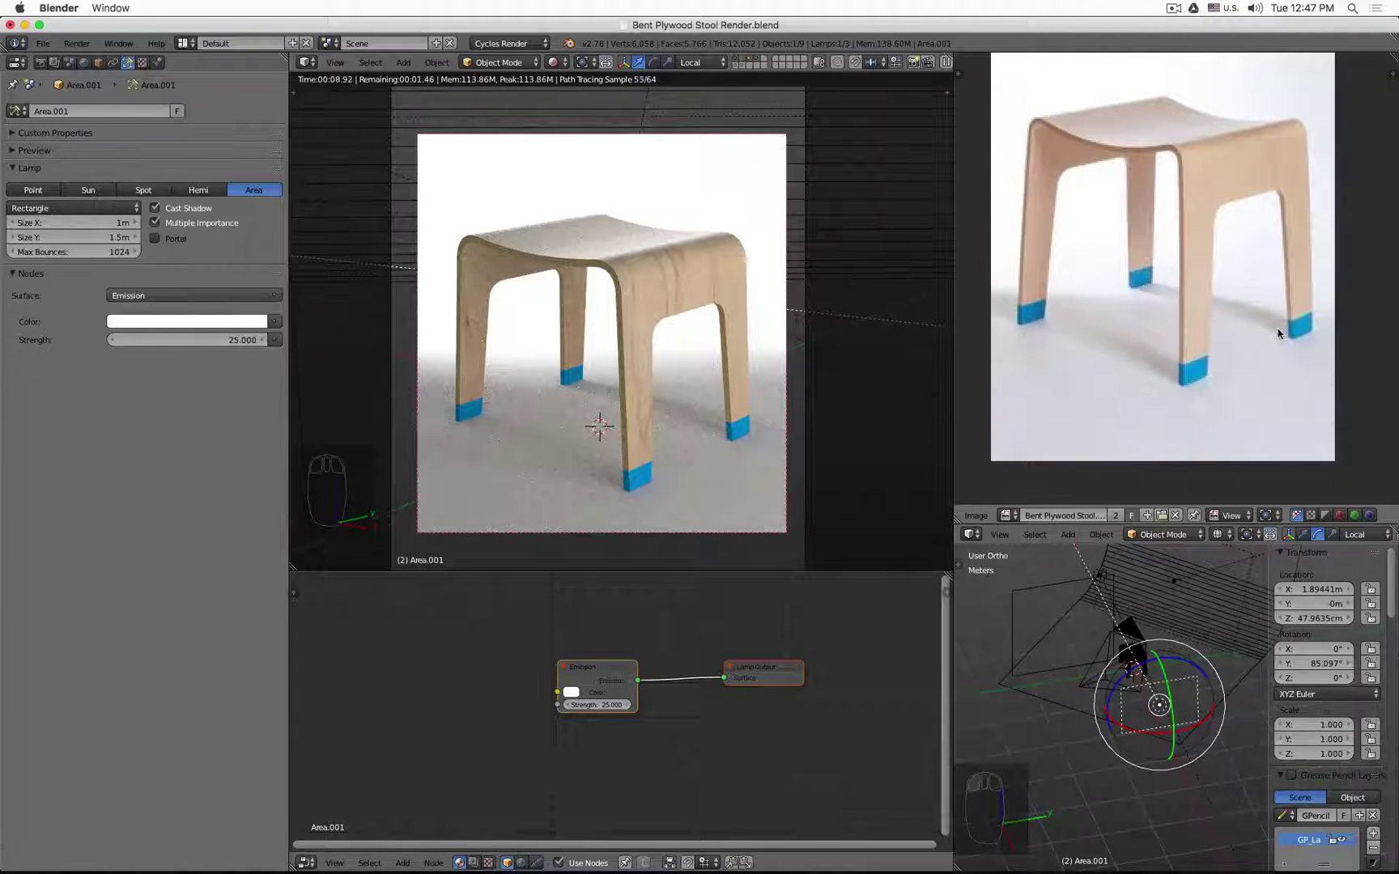
Set the side area lamp's Y size to 1 m.
click(73, 238)
text(1)
key(Return)
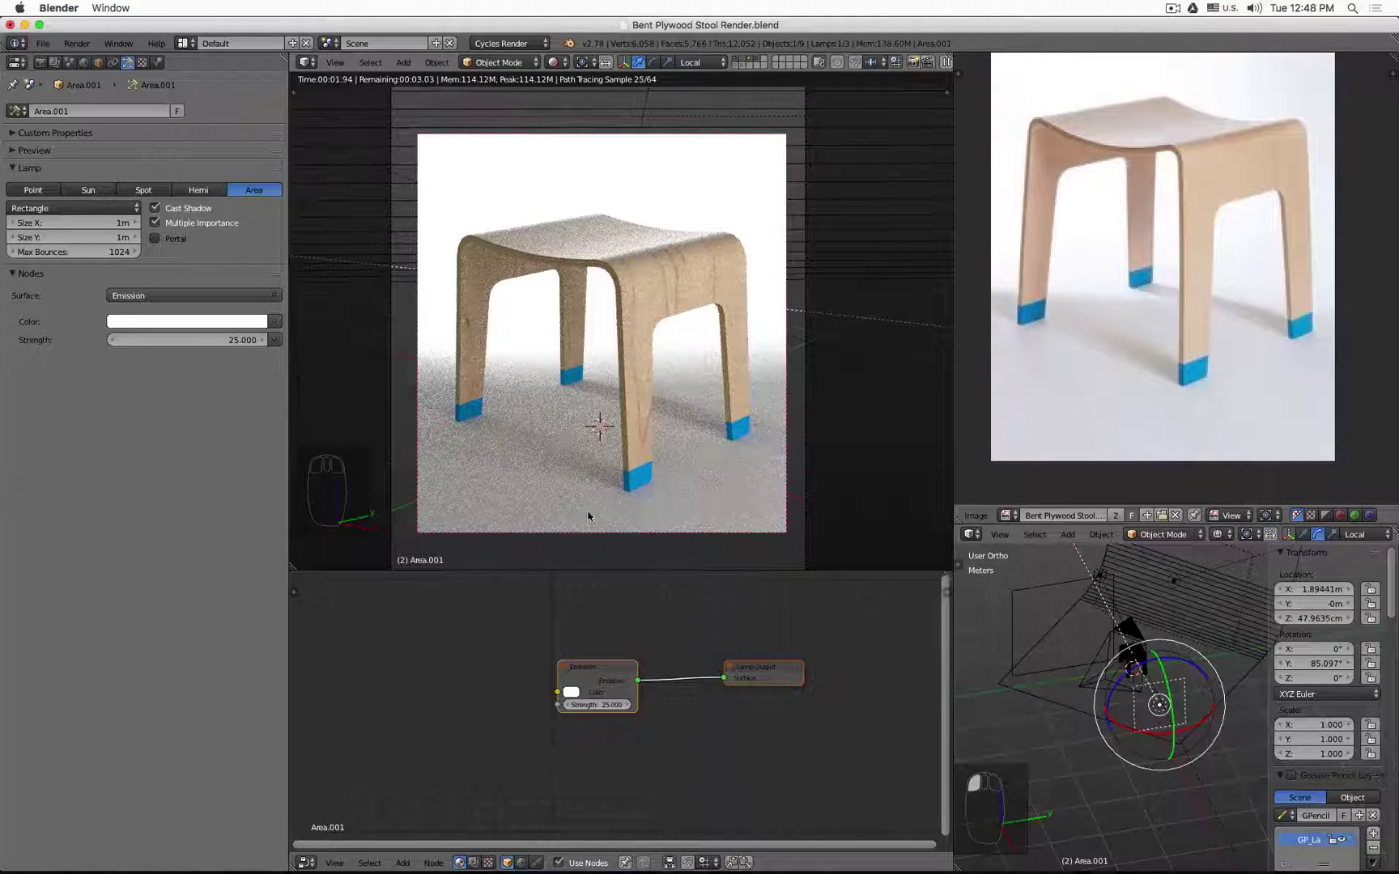
In top view, rotate the side lamp to about -14° about Z and move it to about X 1.59 m, Y -0.51 m.
key(KP_7)
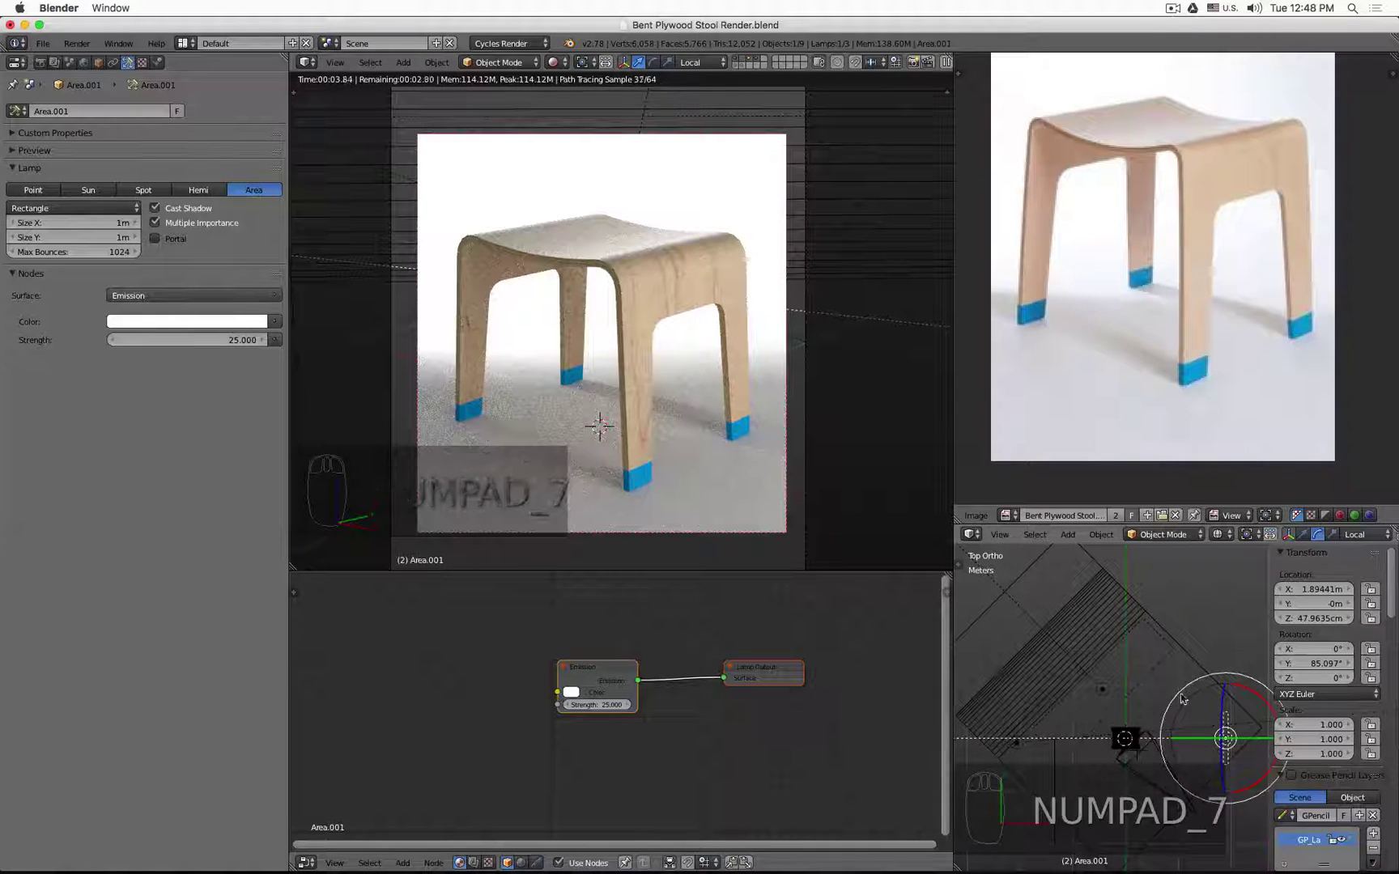
key(t)
key(t)
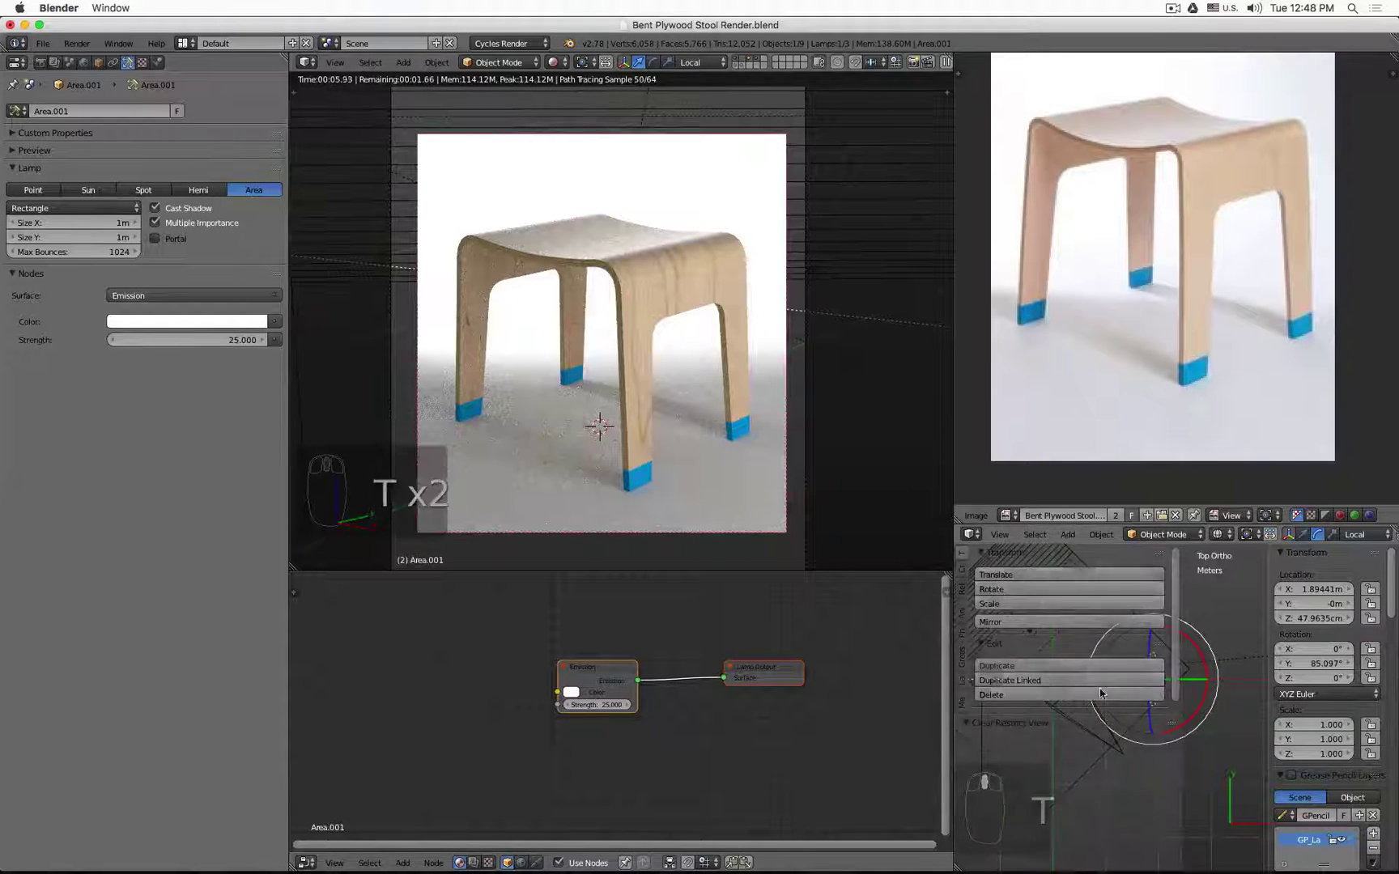
key(r)
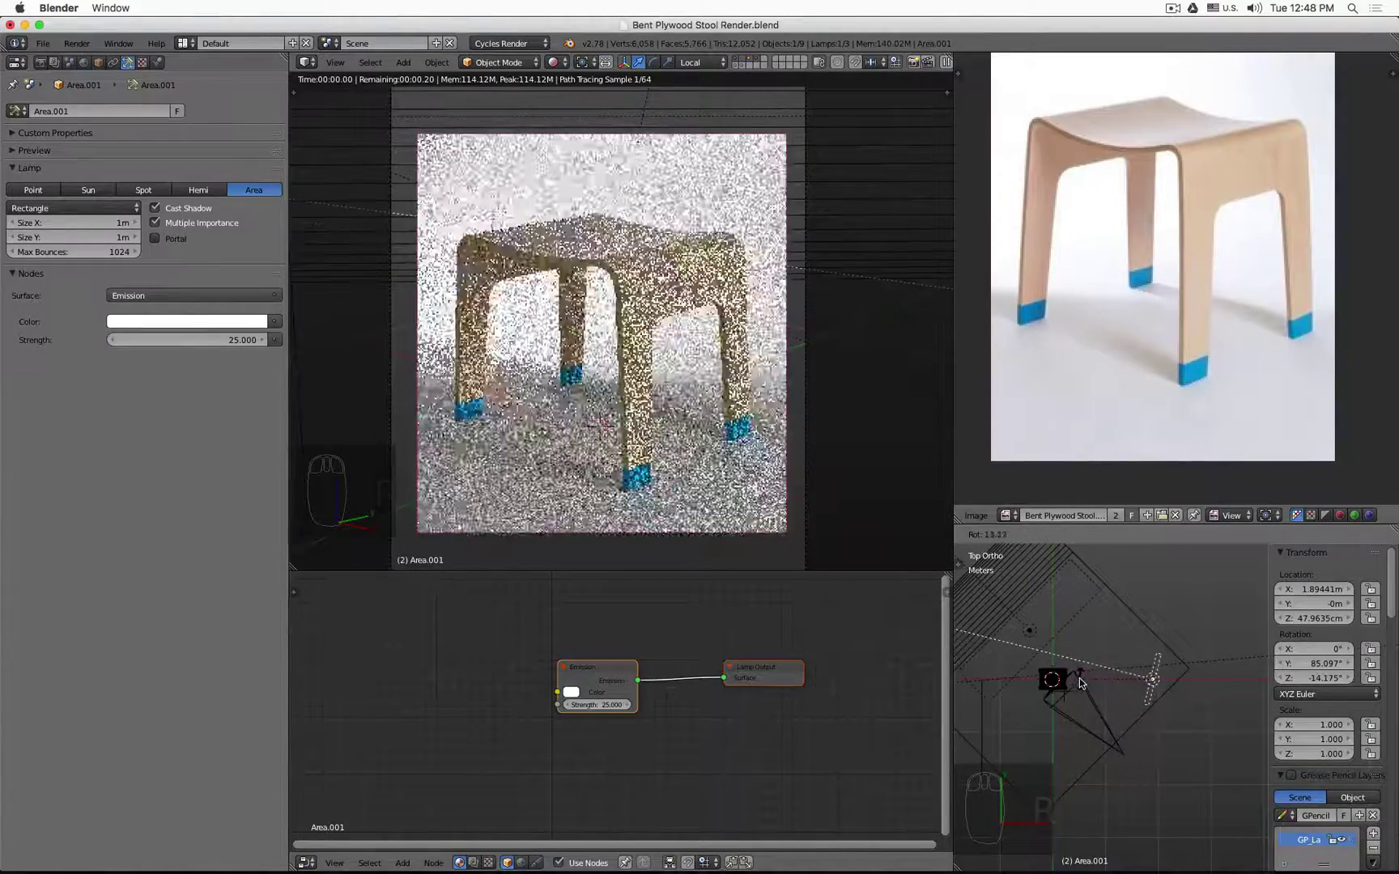
click(1081, 698)
key(g)
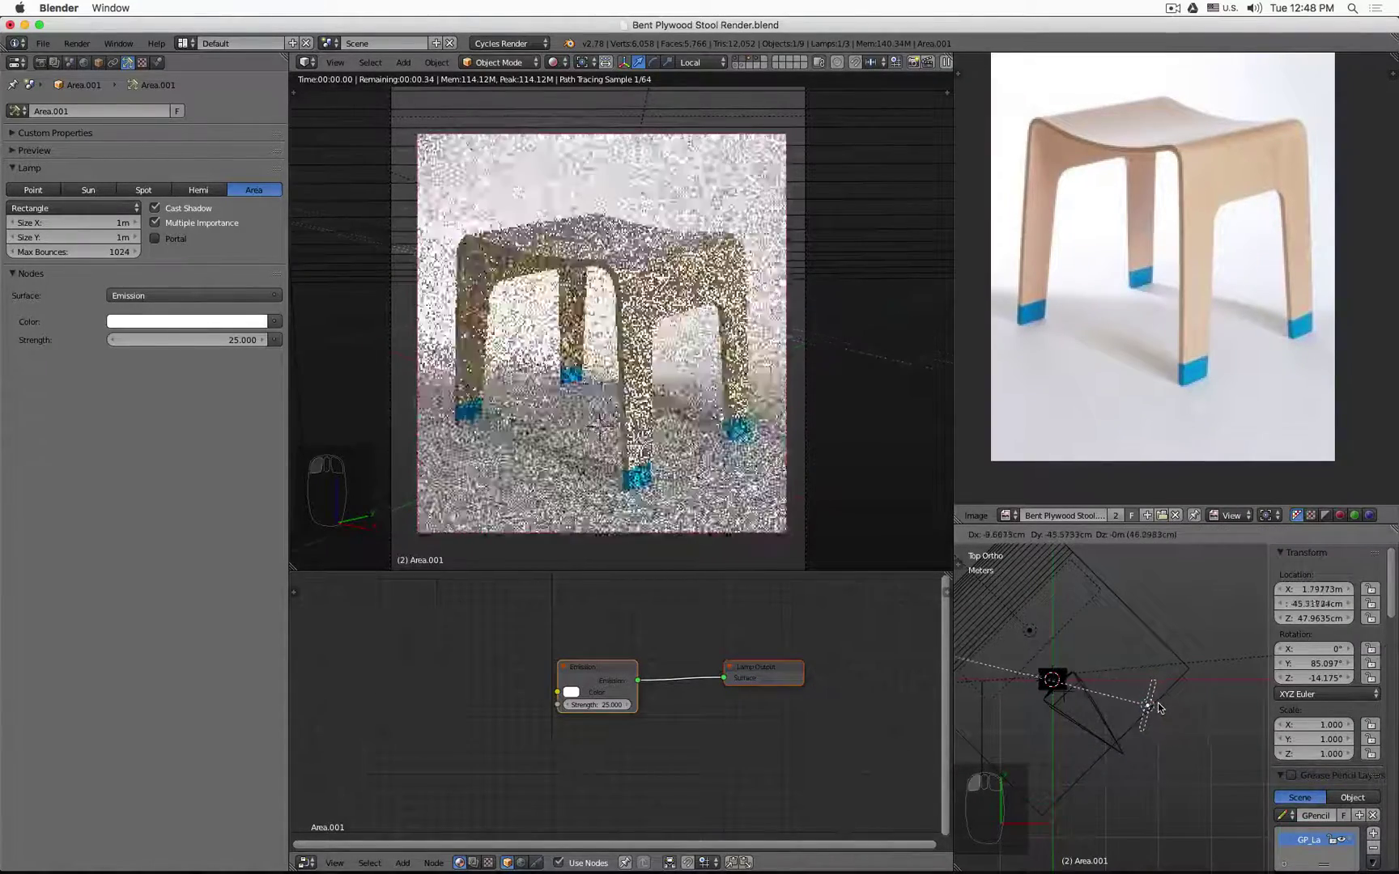
click(1143, 707)
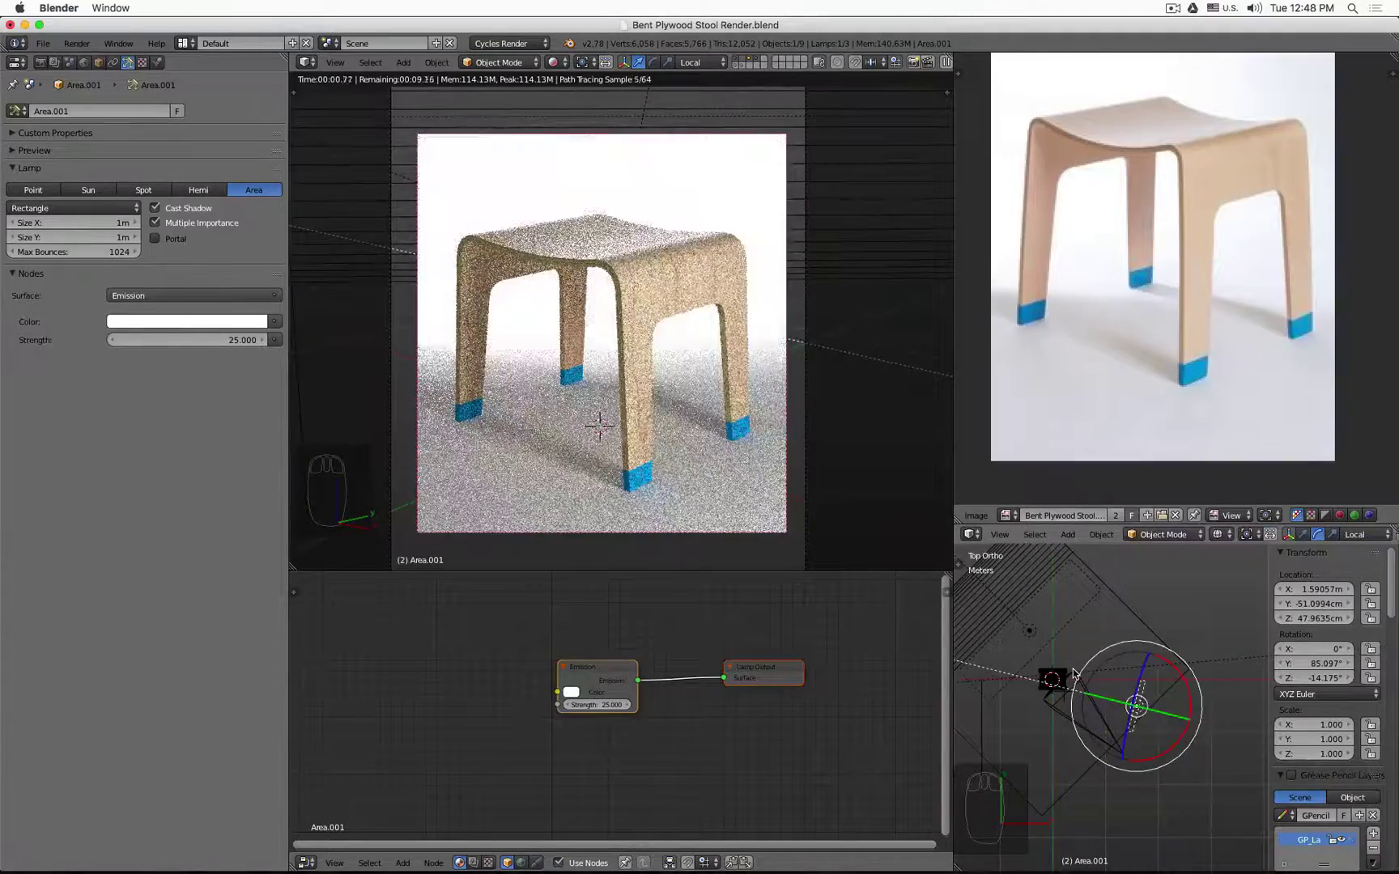
Rotate the side lamp further to about -27° about Z and shift it to about X 1.52 m, Y -0.65 m.
key(r)
click(1083, 666)
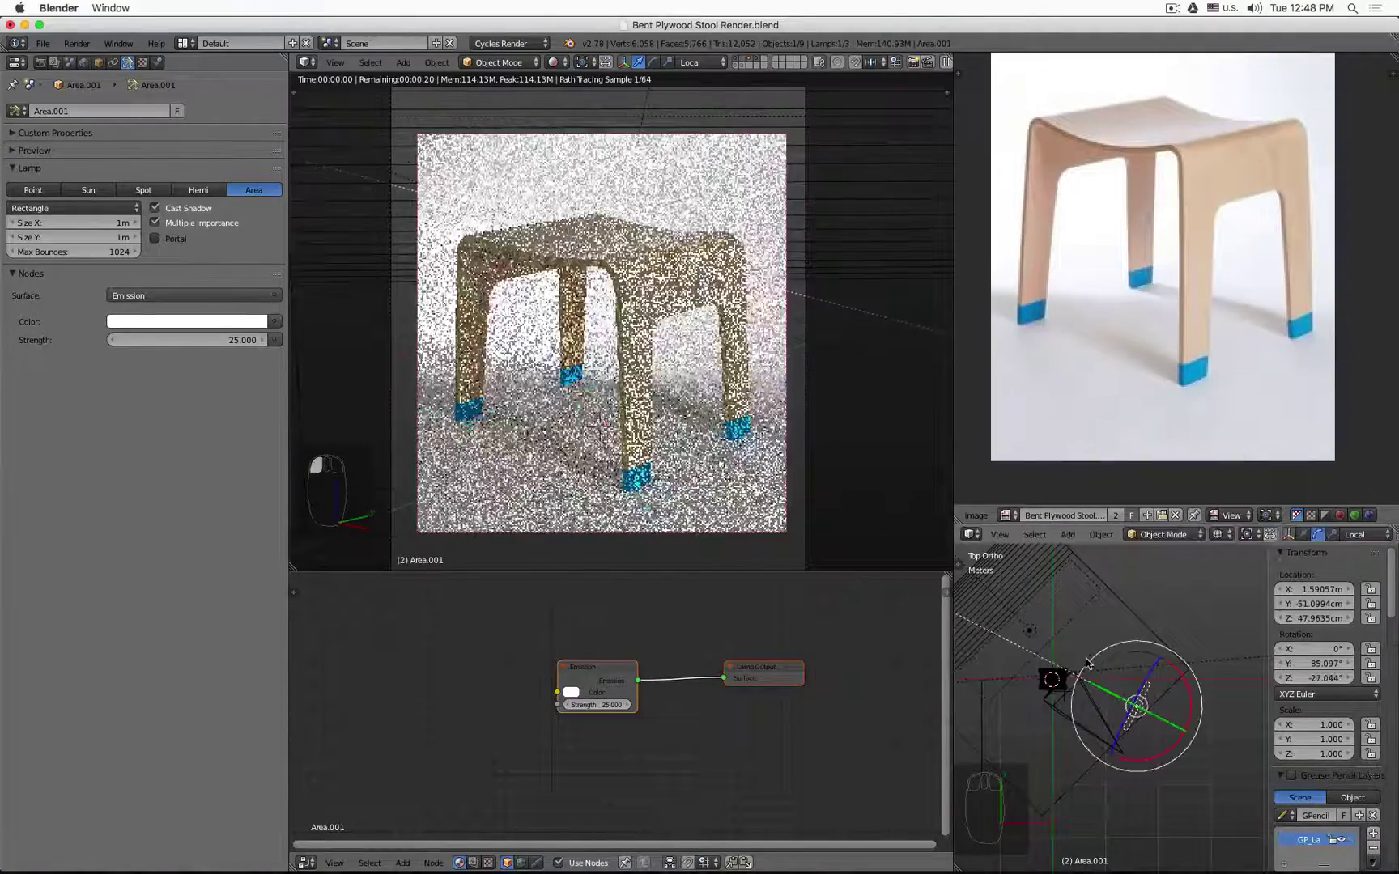
key(g)
click(1083, 670)
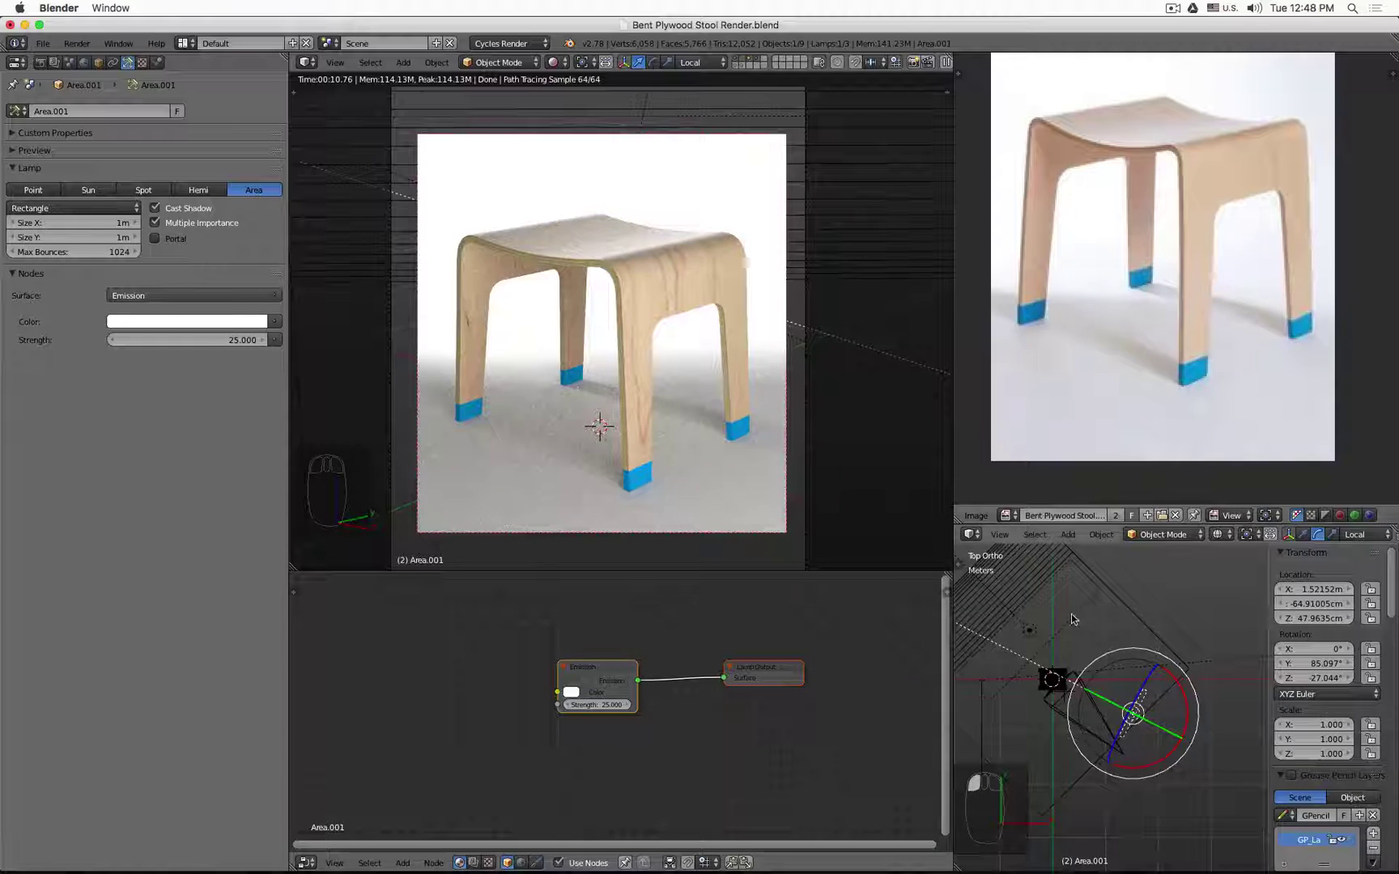
Select the large 2 m × 3 m area lamp and try emission strengths of 50 and 25.
right_click(1028, 630)
click(215, 340)
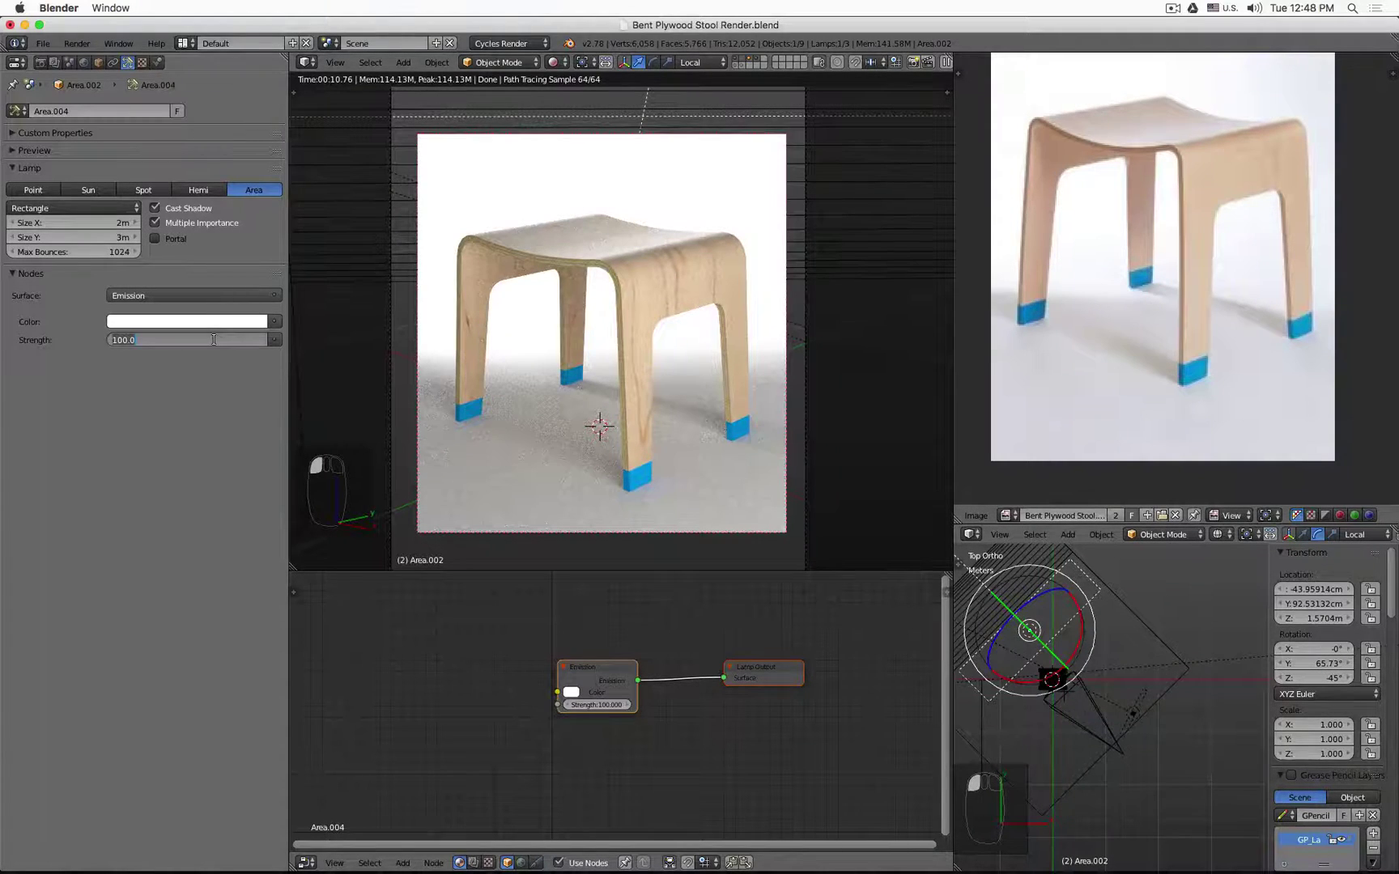
text(50)
key(Return)
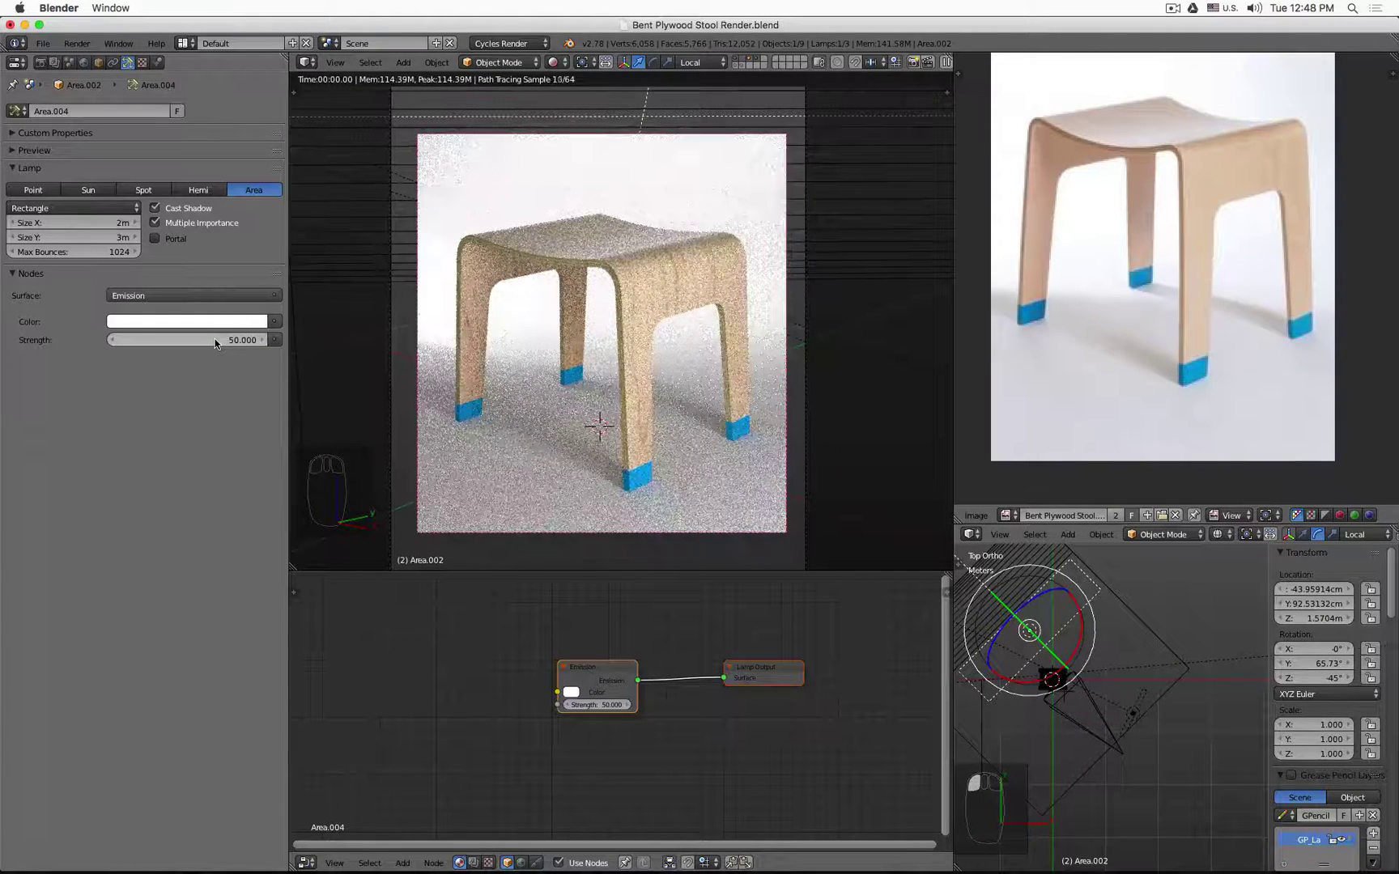
click(213, 340)
text(25)
key(Return)
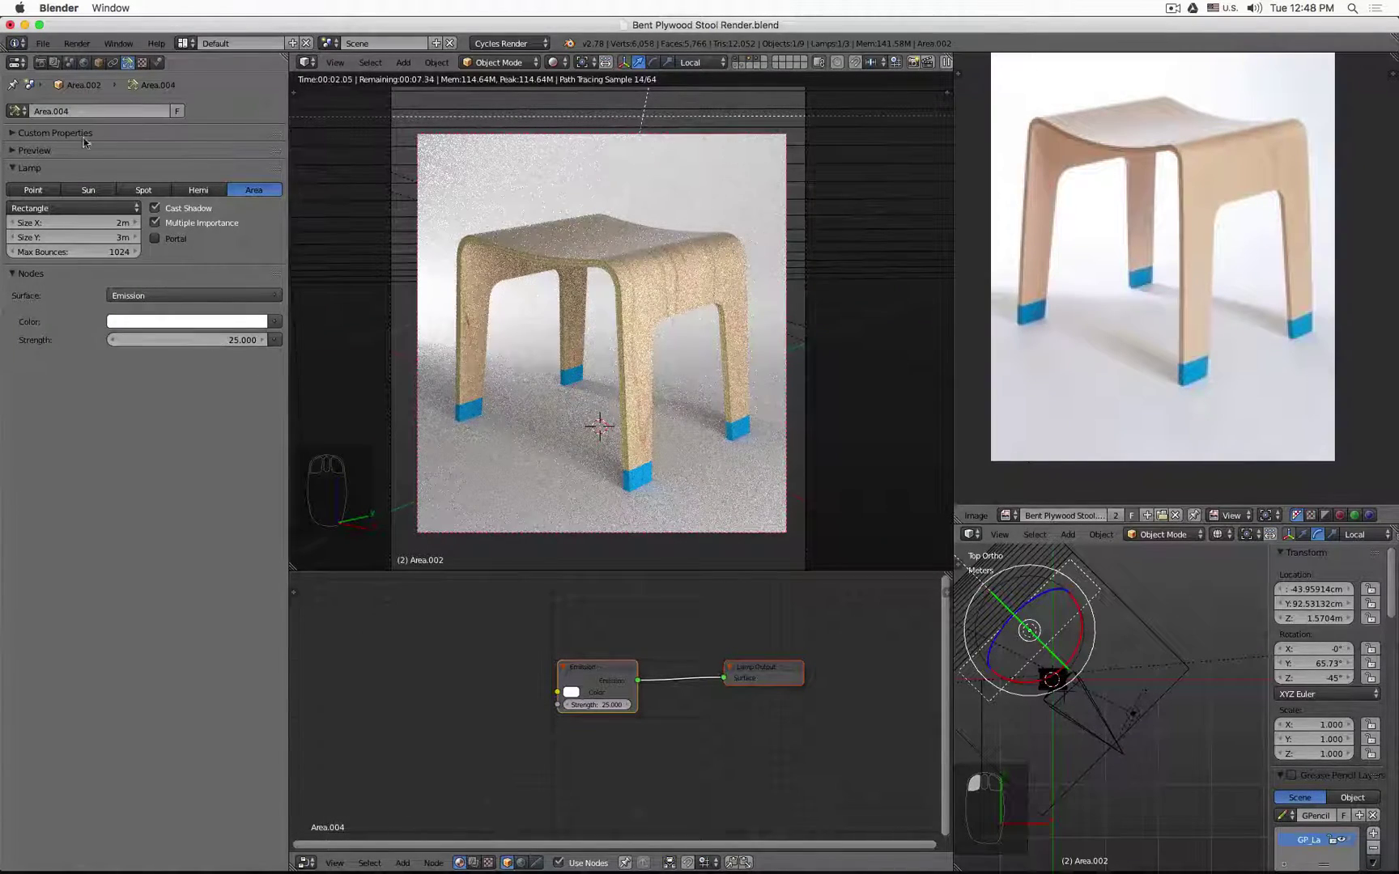
Try a world background strength of 0.5, and settle on 0.35.
click(83, 63)
click(205, 234)
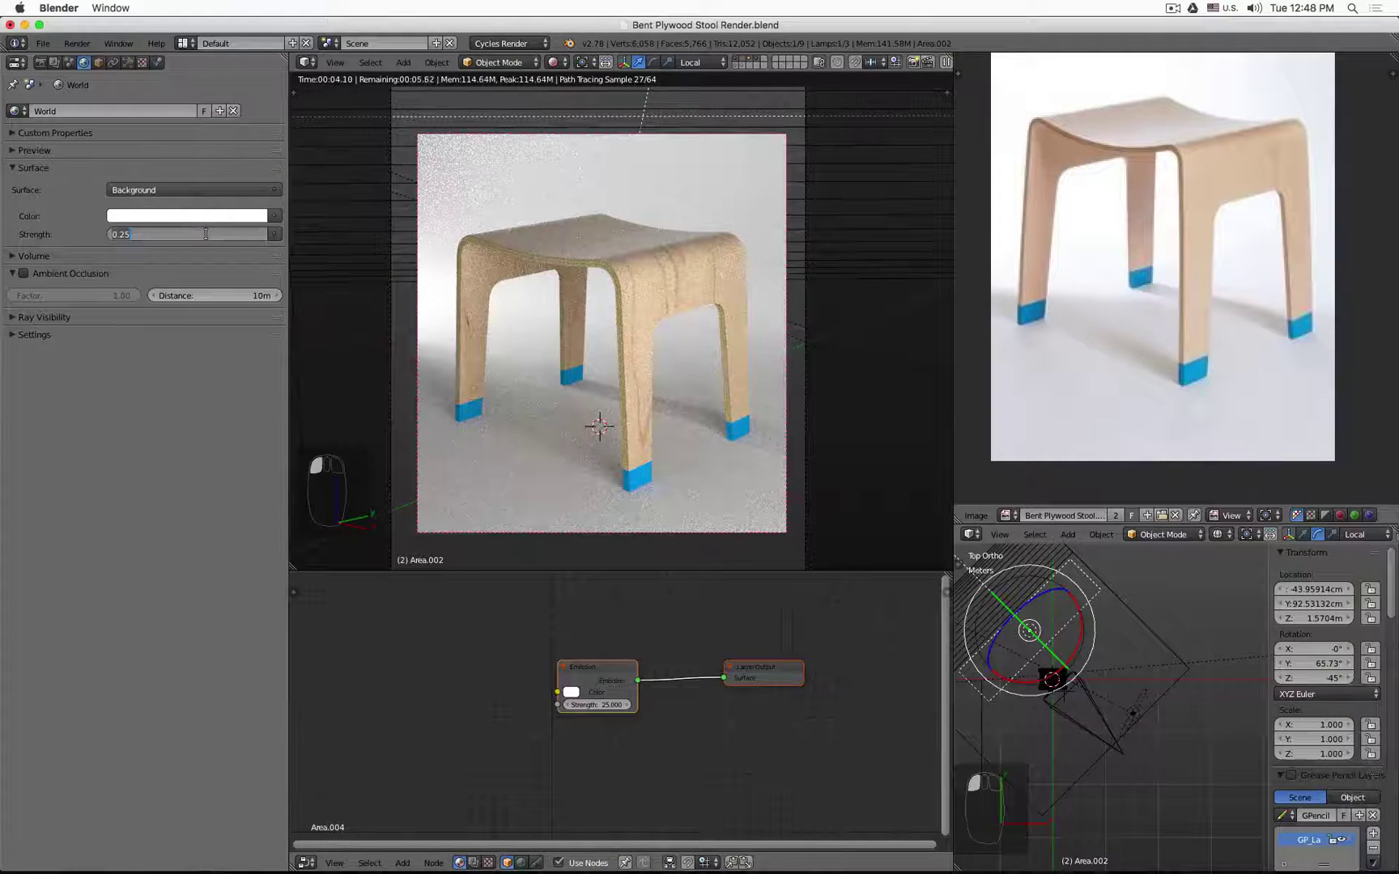
text(.5)
key(Return)
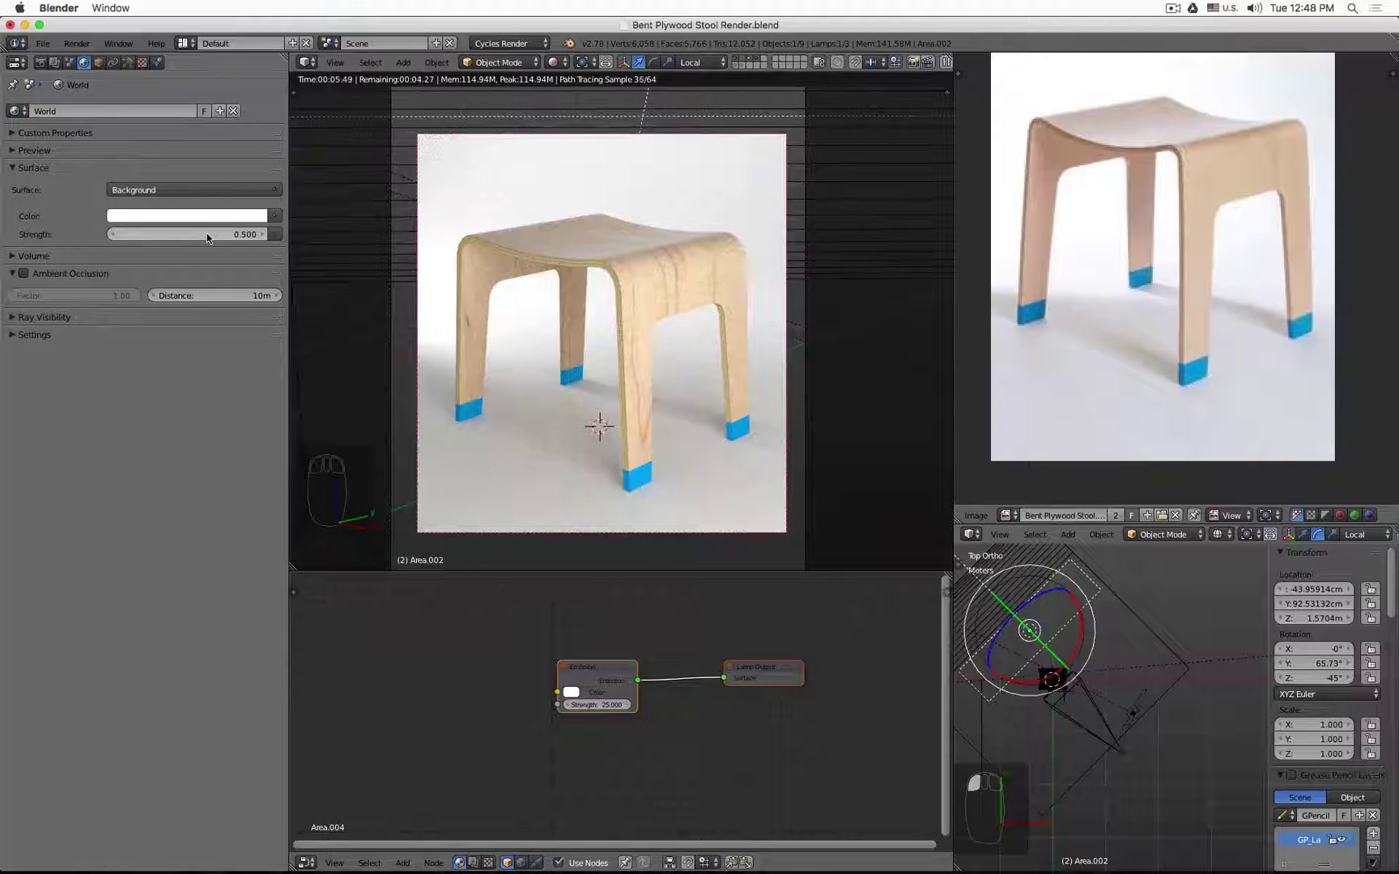
click(206, 234)
text(.35)
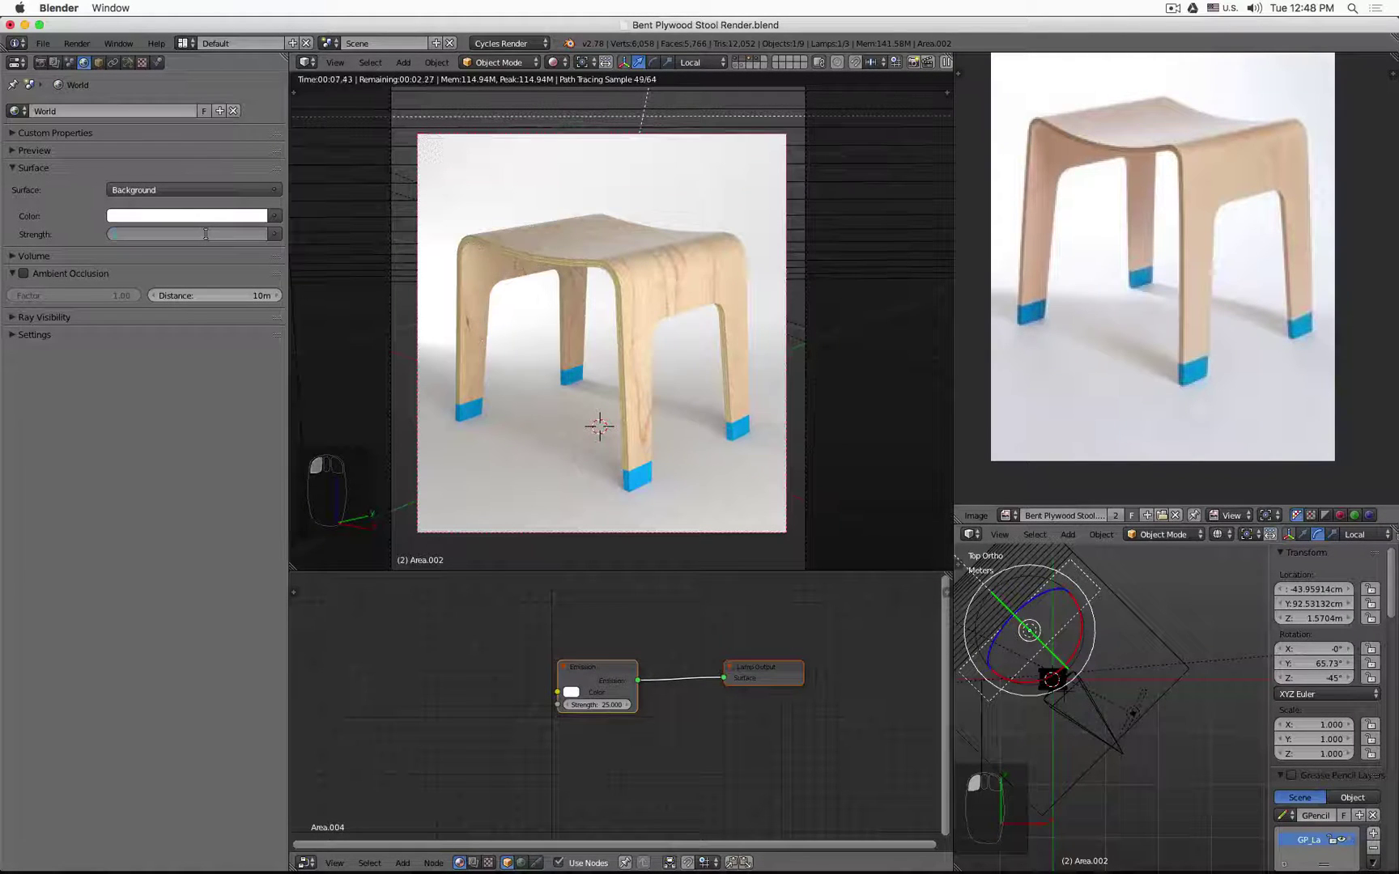
key(Return)
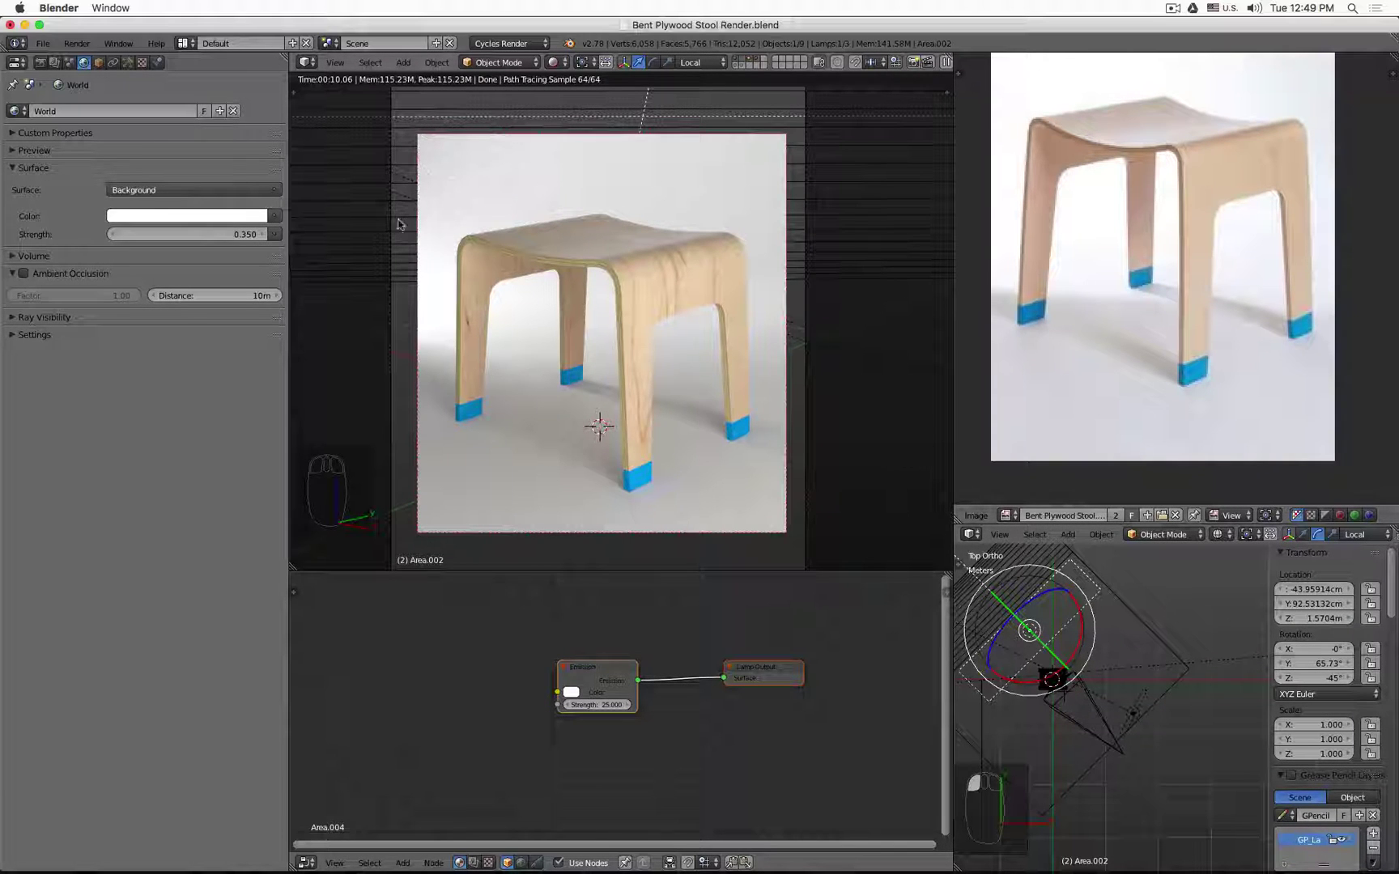
Set the emission strength of the large 2 m × 3 m area lamp to 40.
click(128, 62)
click(217, 339)
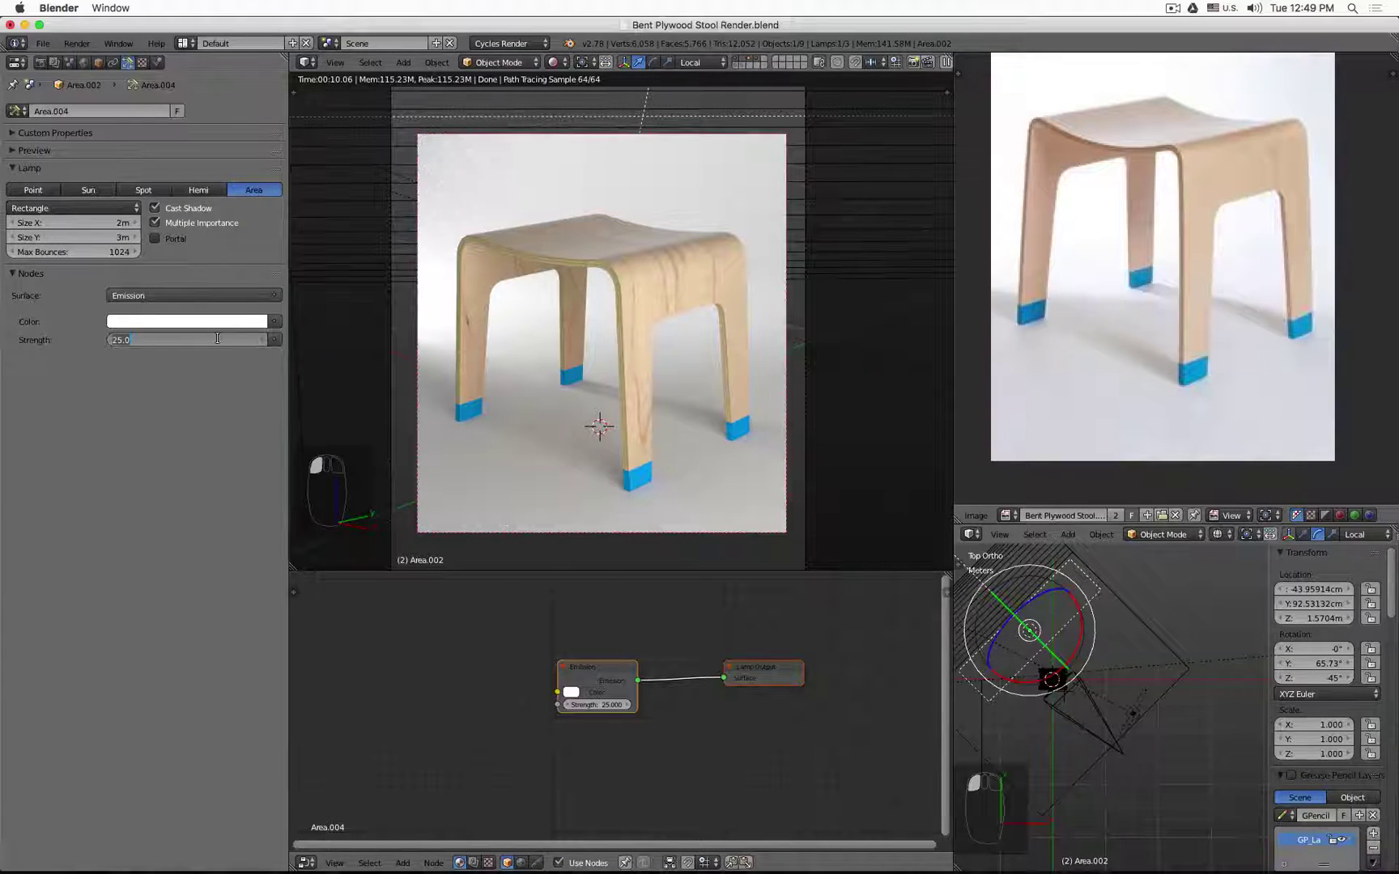
text(40)
key(Return)
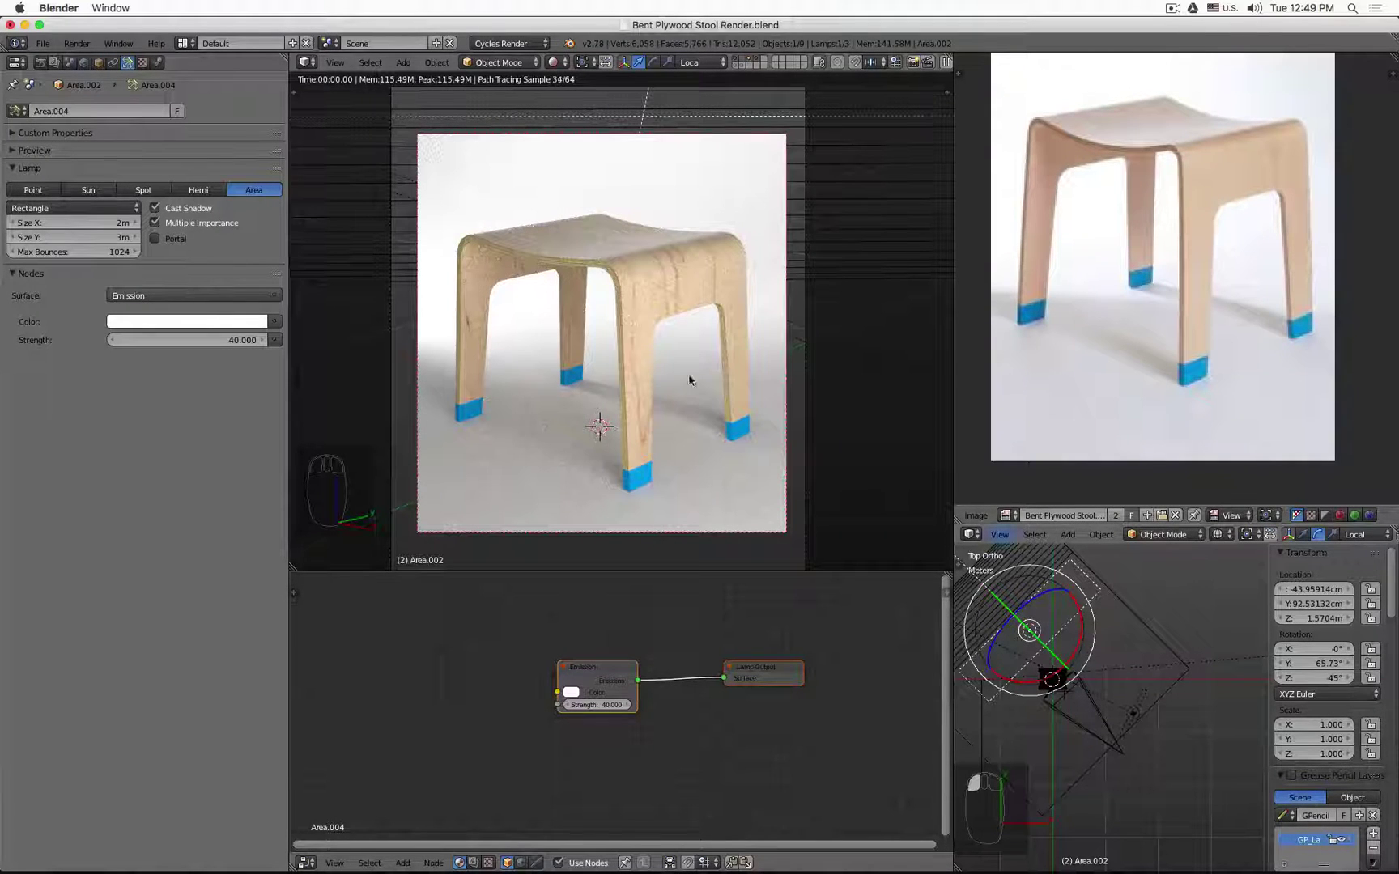
Show only the scene's Color Management settings and check the available view transforms and display devices.
click(56, 64)
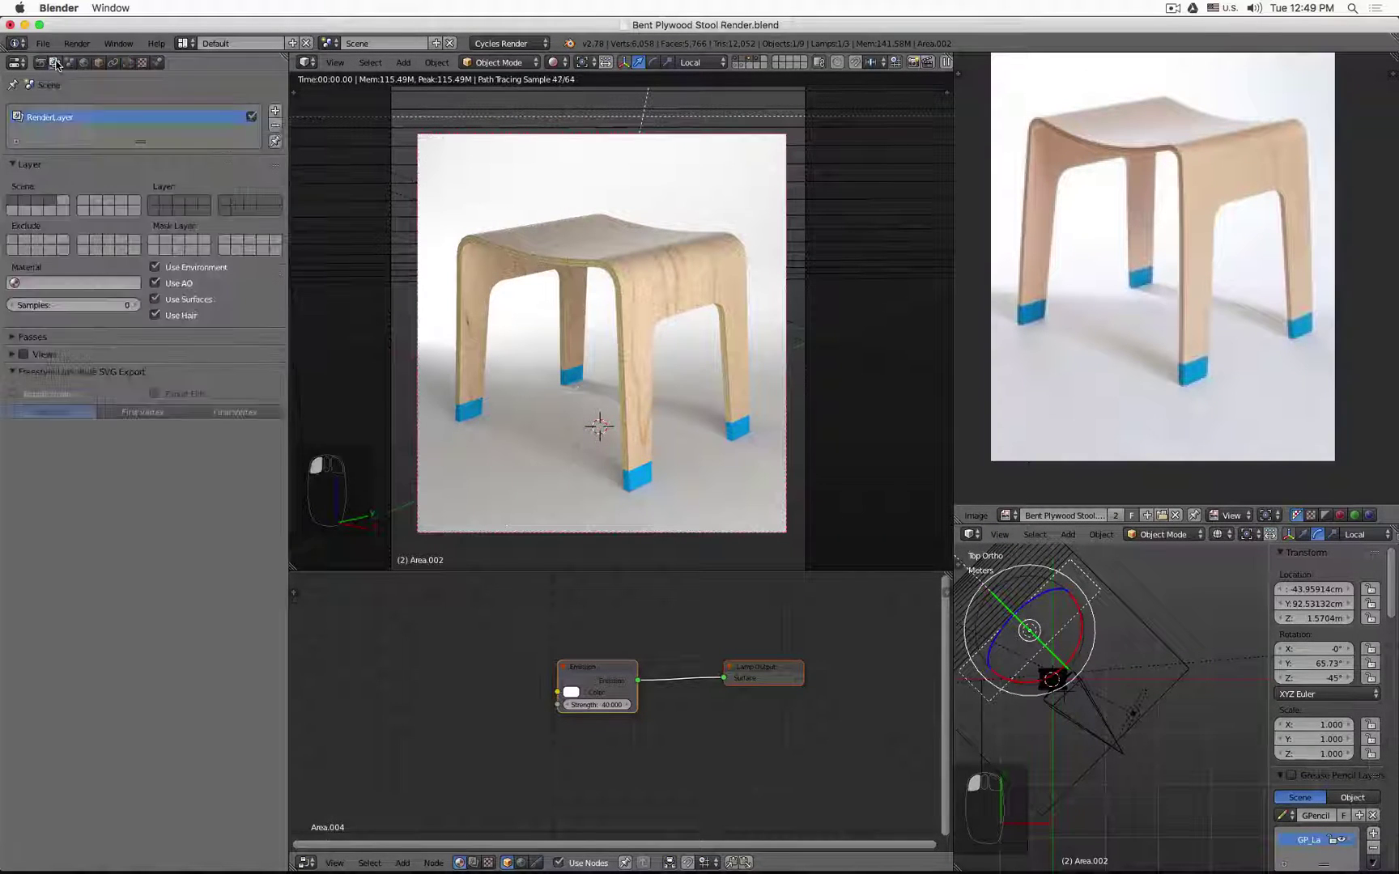
click(71, 63)
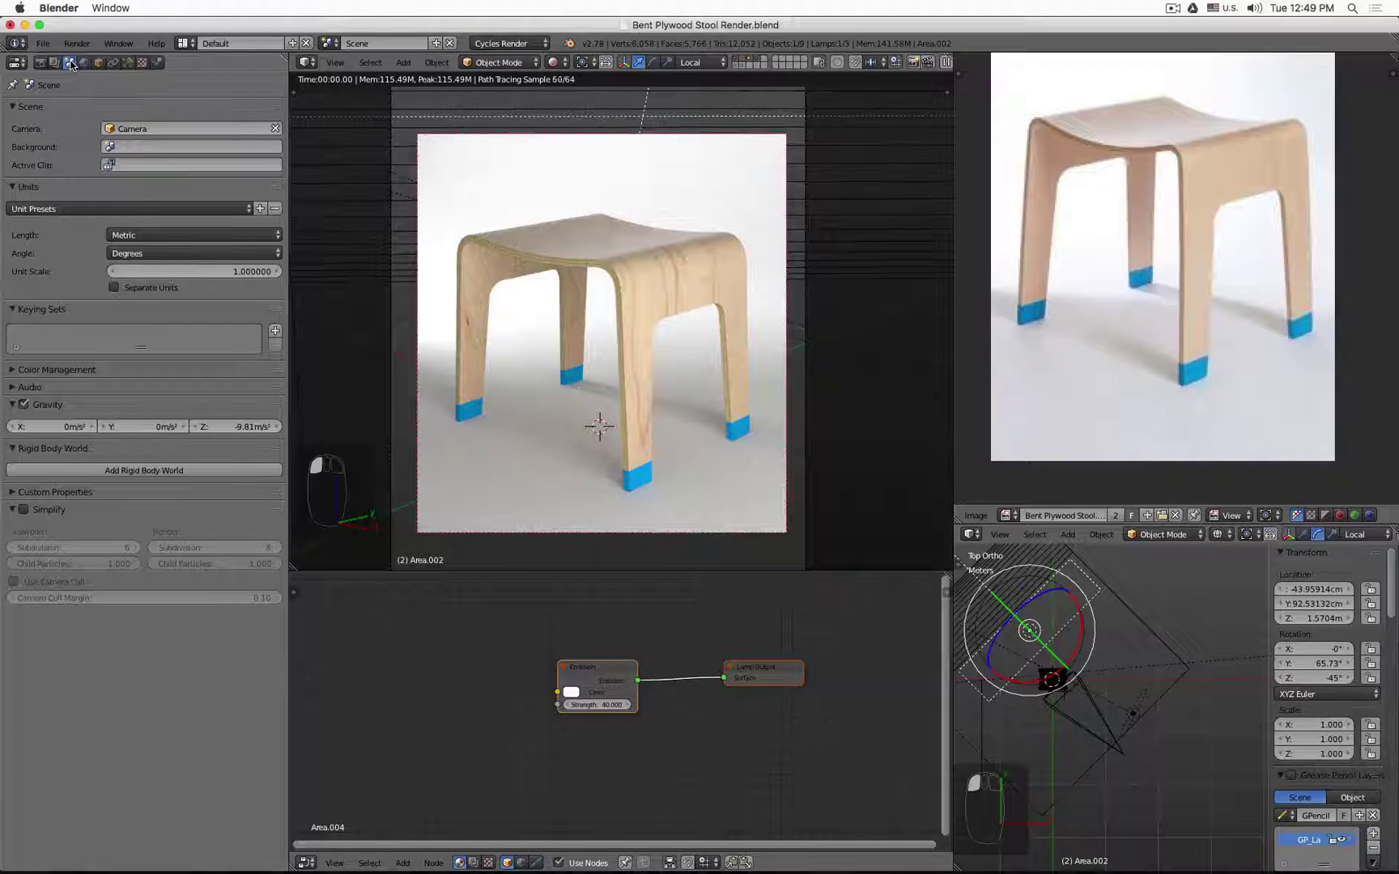
click(11, 370)
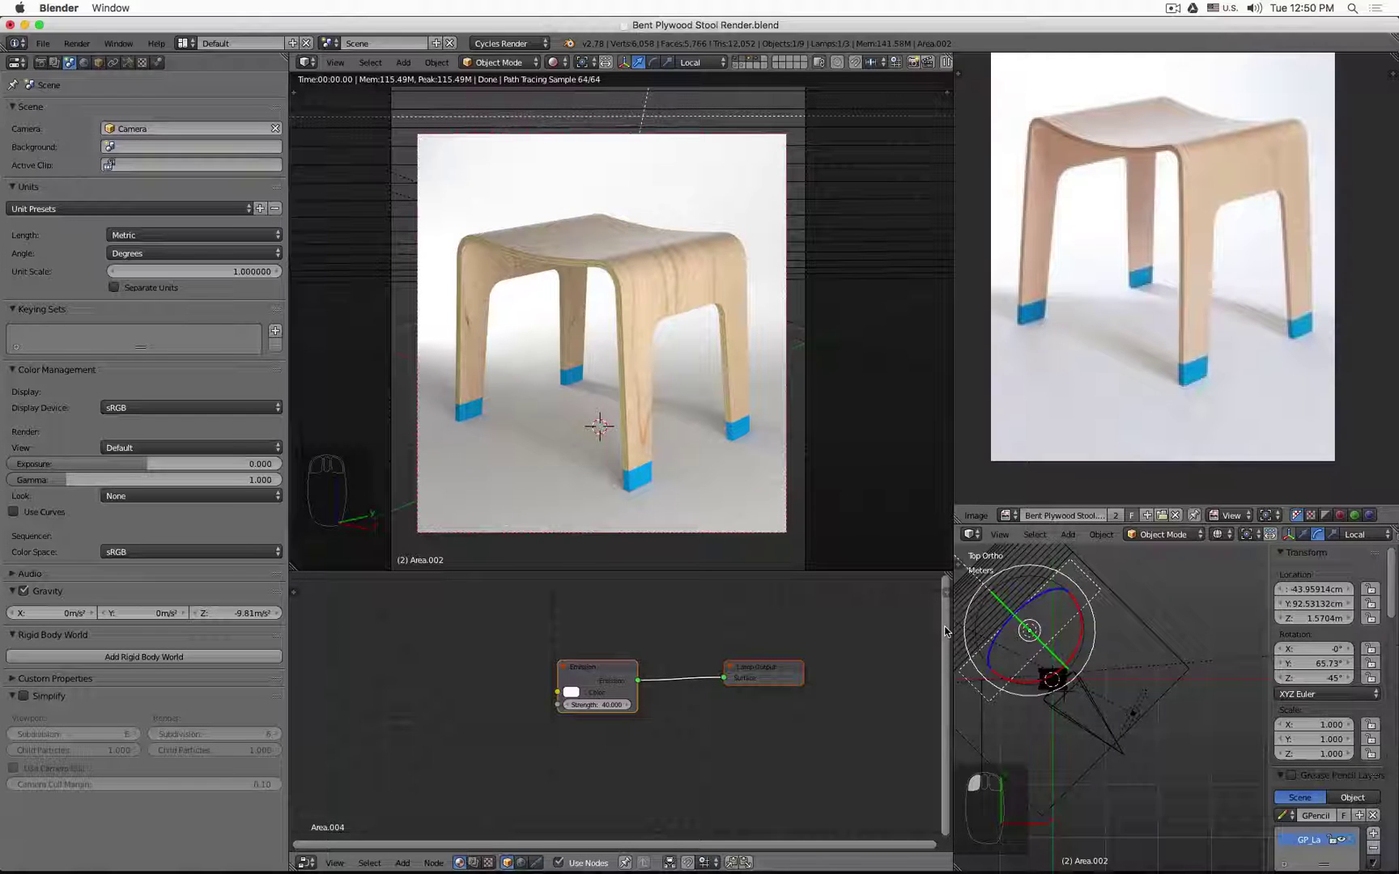
ctrl+click(24, 370)
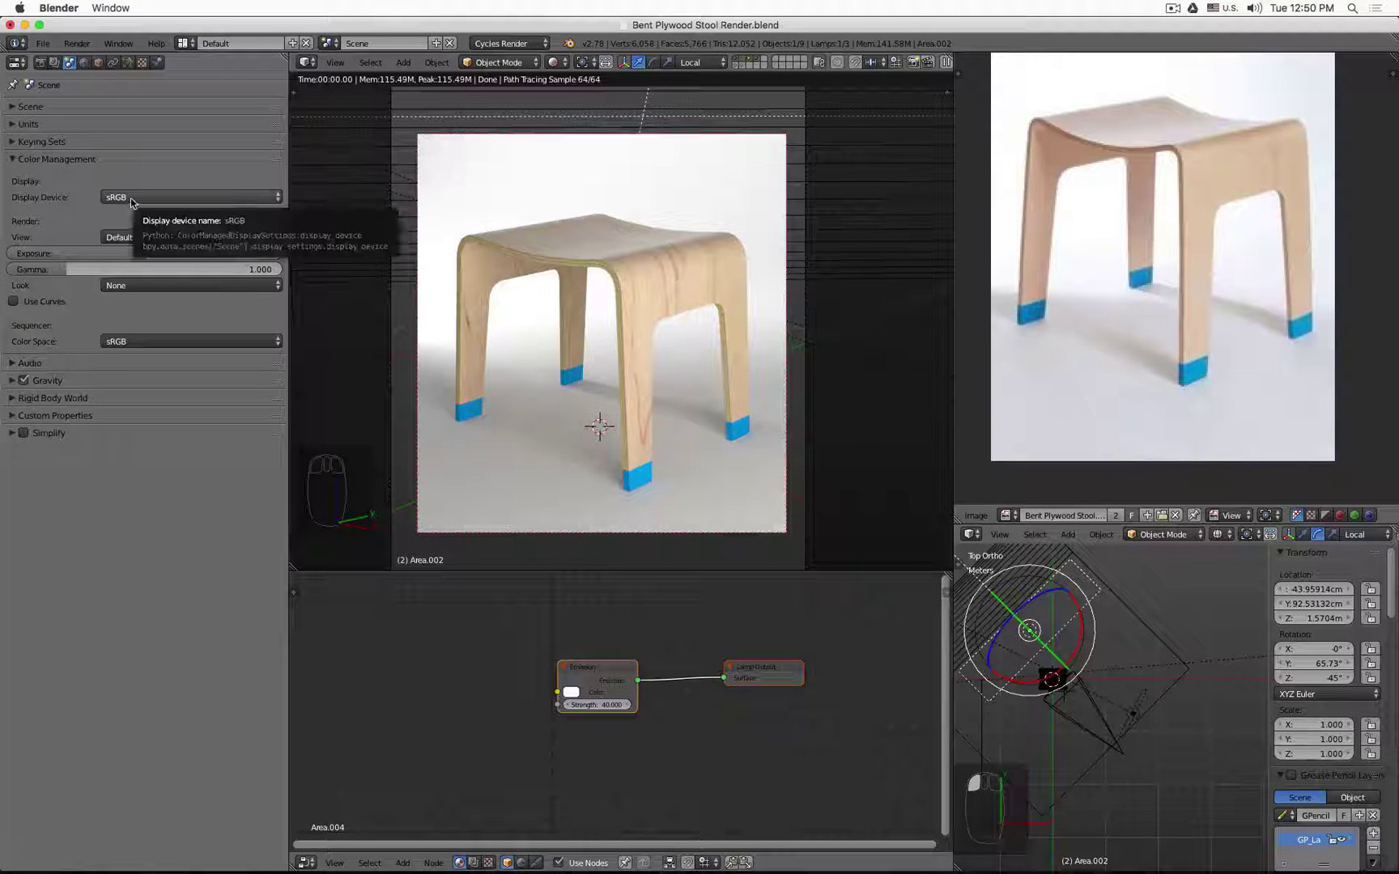
click(132, 237)
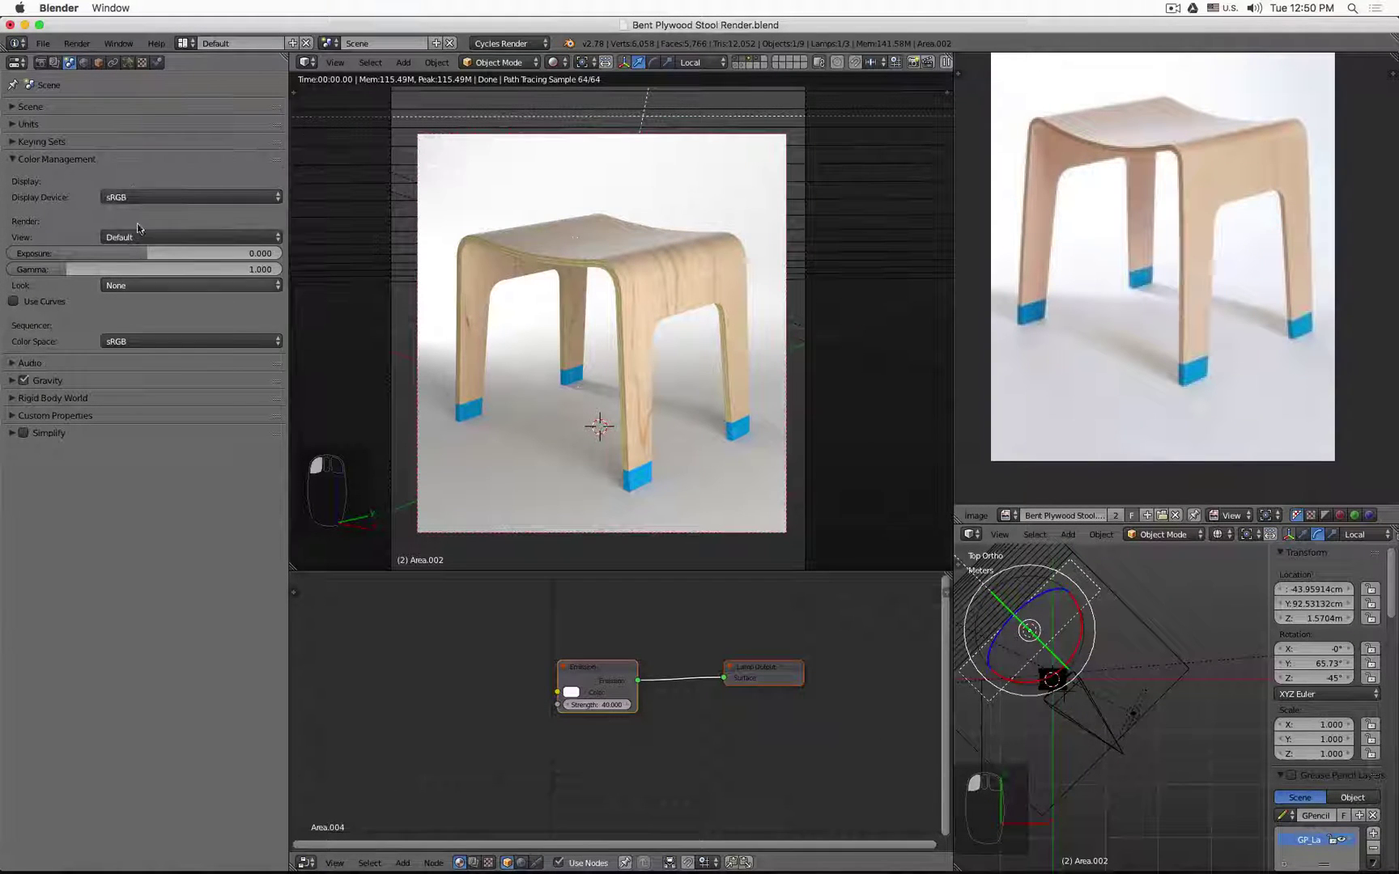
click(132, 194)
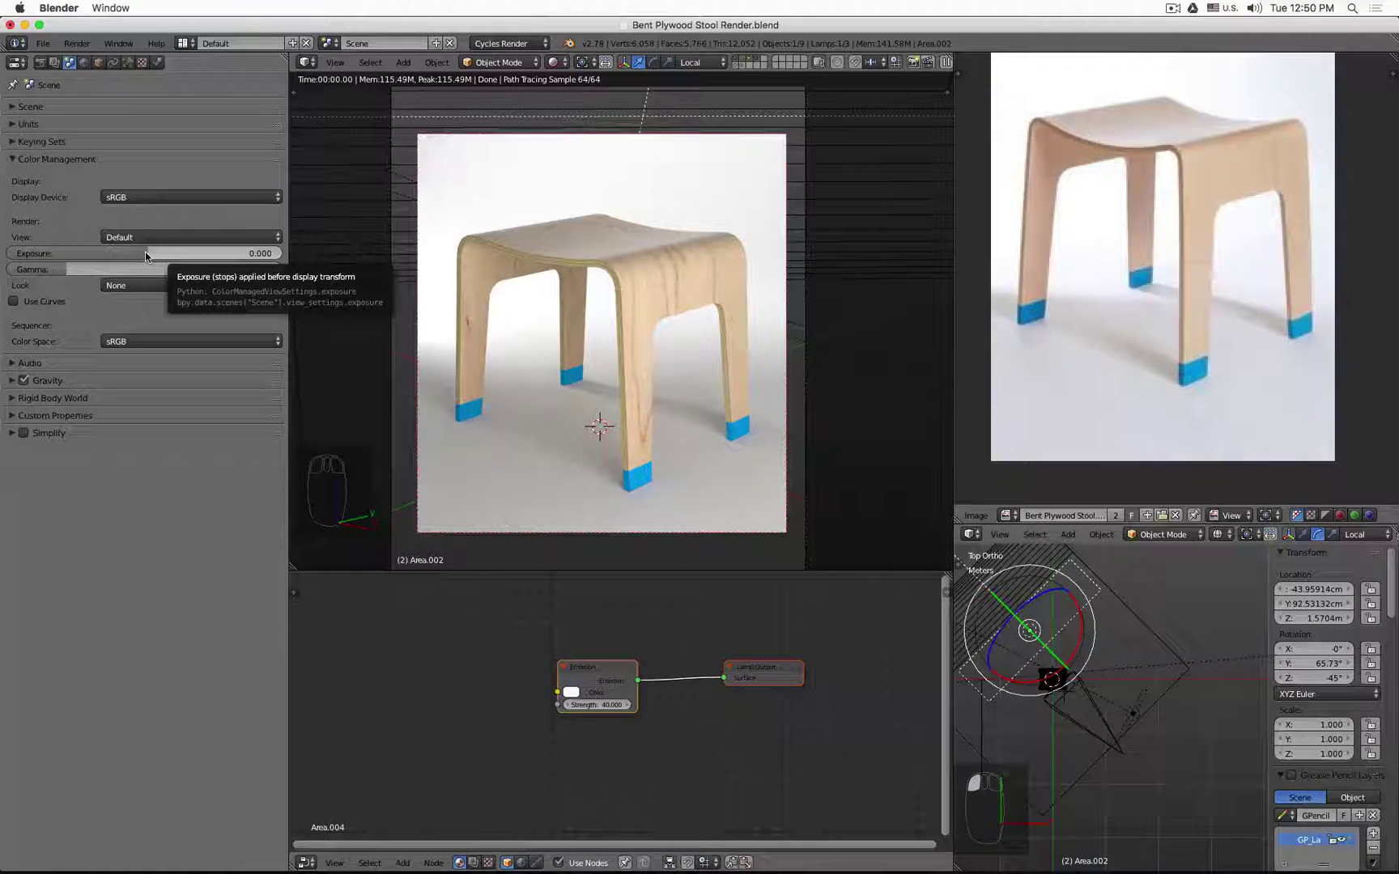
Try exposures of about 0.54 and 0.32 with a gamma of about 0.87, and restore exposure 0 and gamma 1.
drag(145, 254, 154, 253)
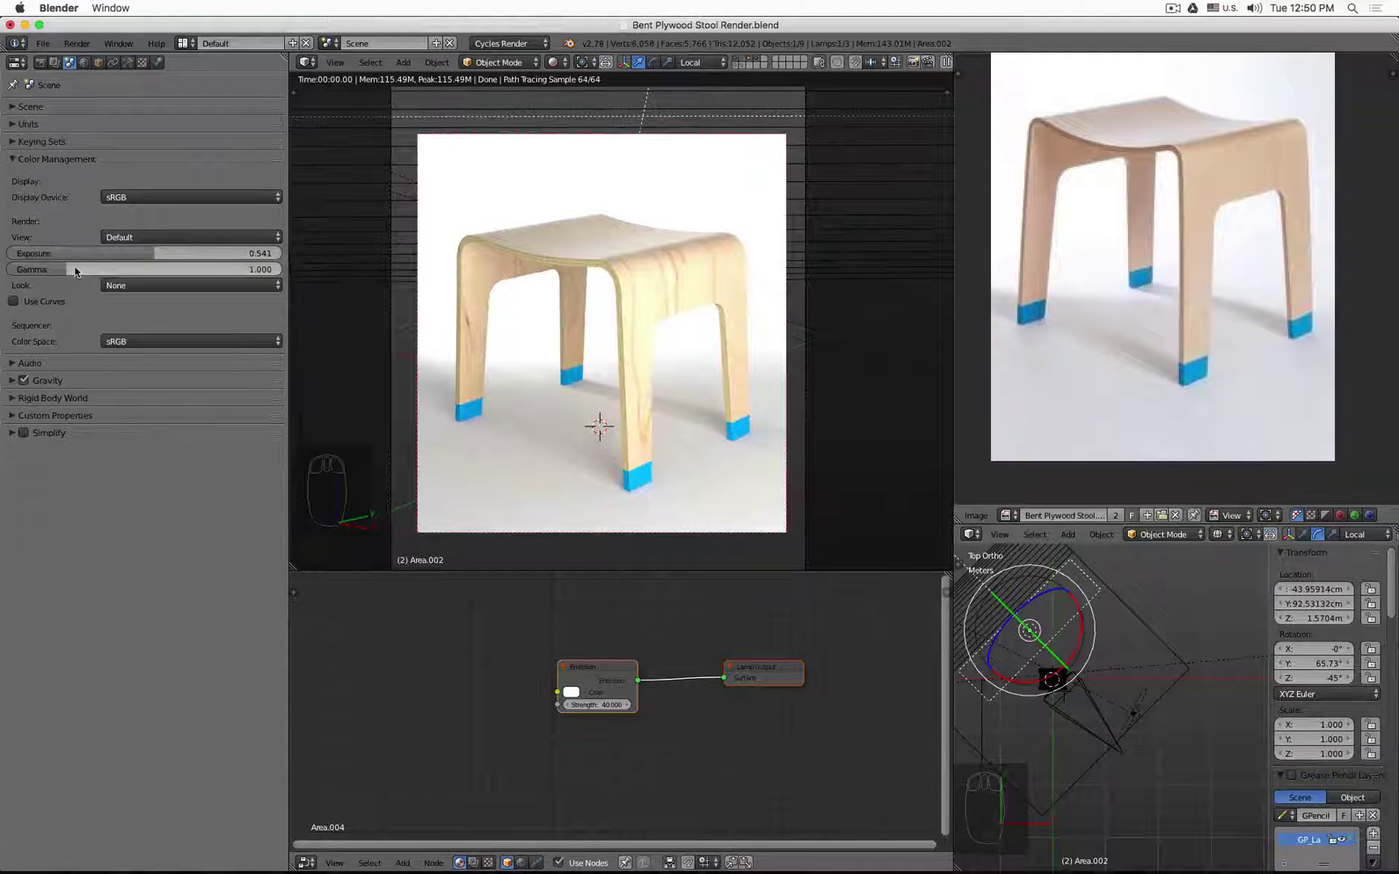
drag(69, 270, 59, 270)
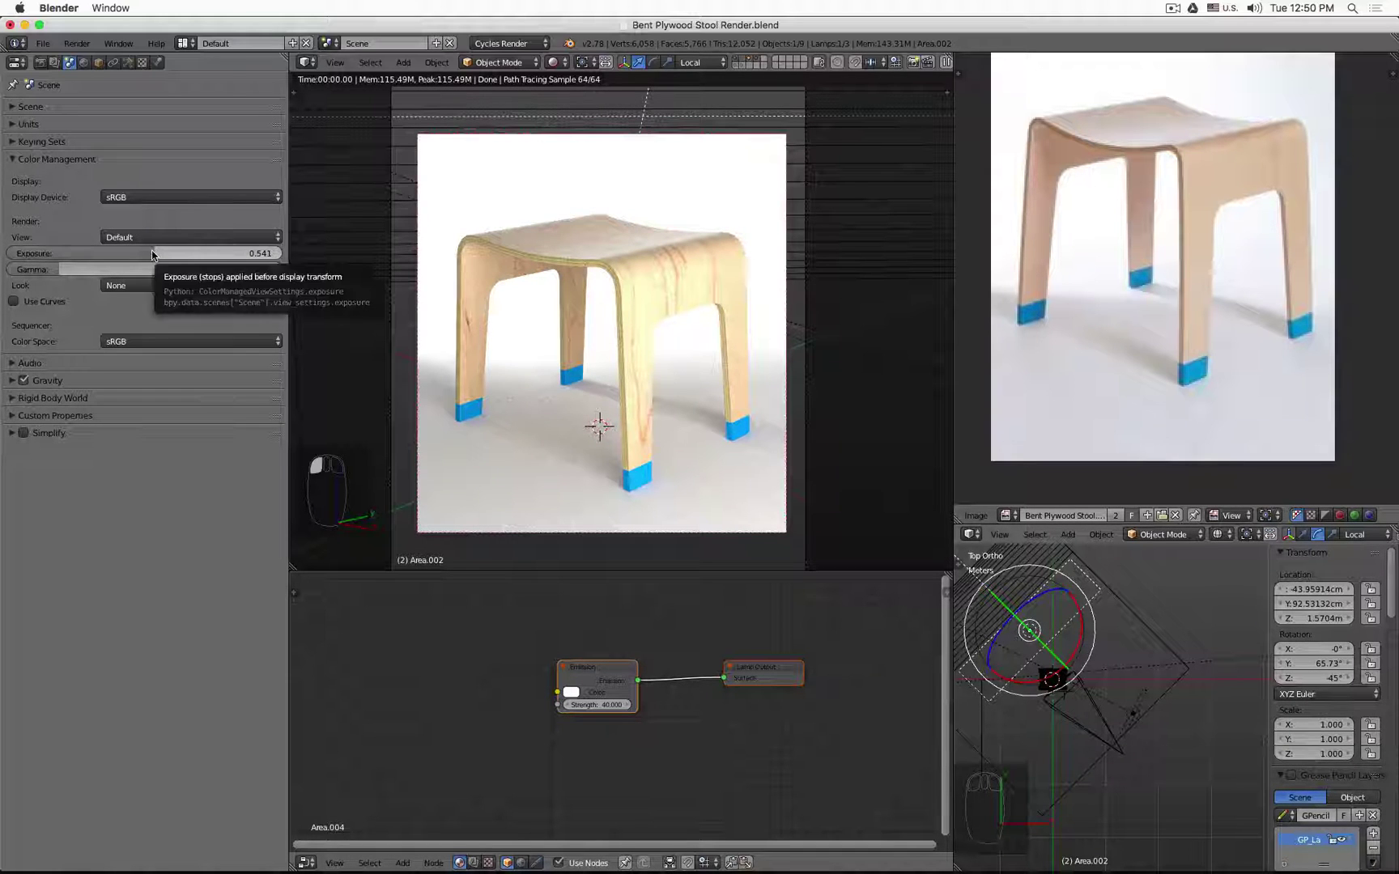
drag(152, 252, 145, 253)
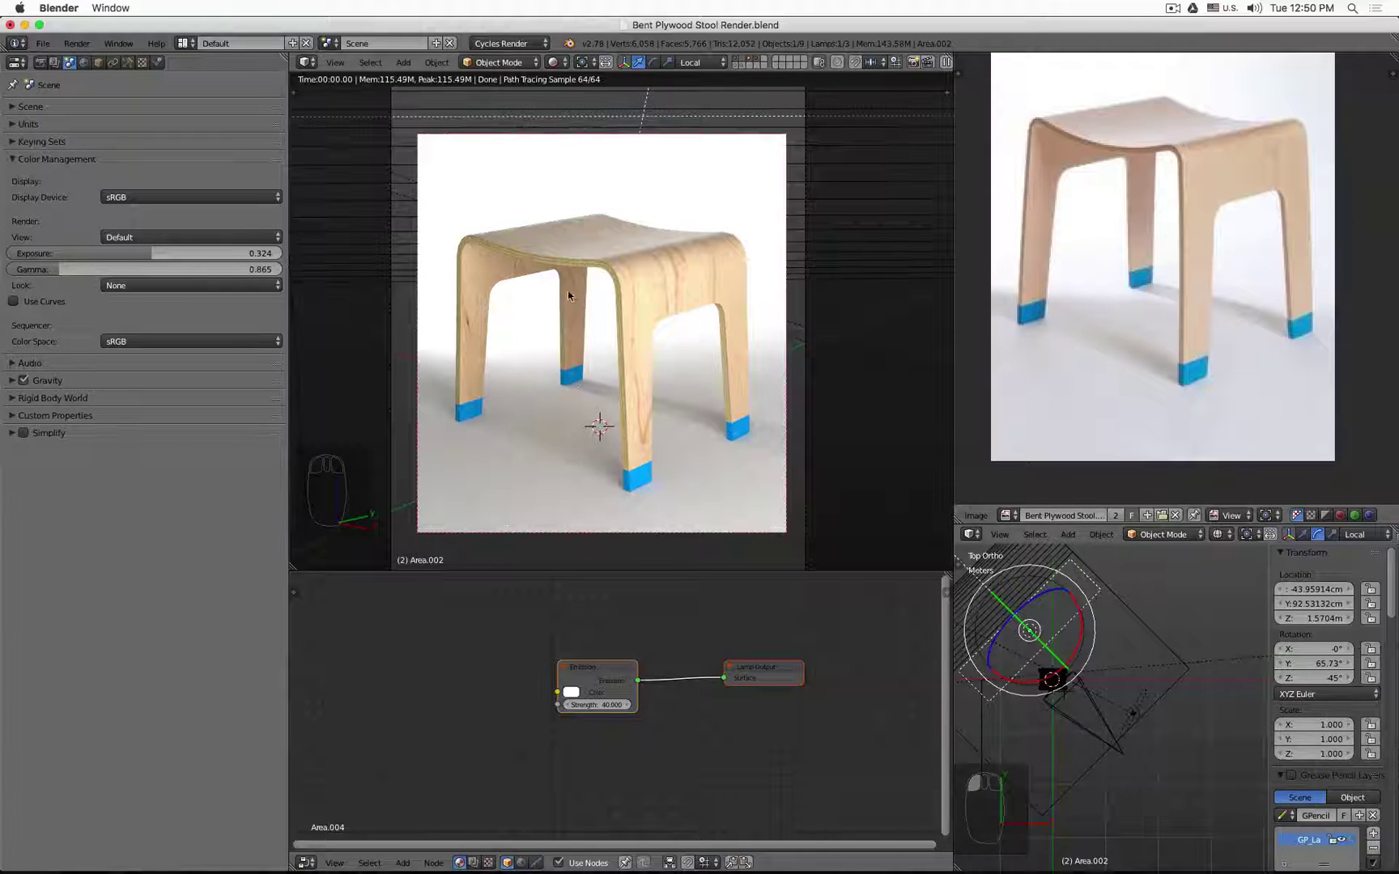
click(194, 253)
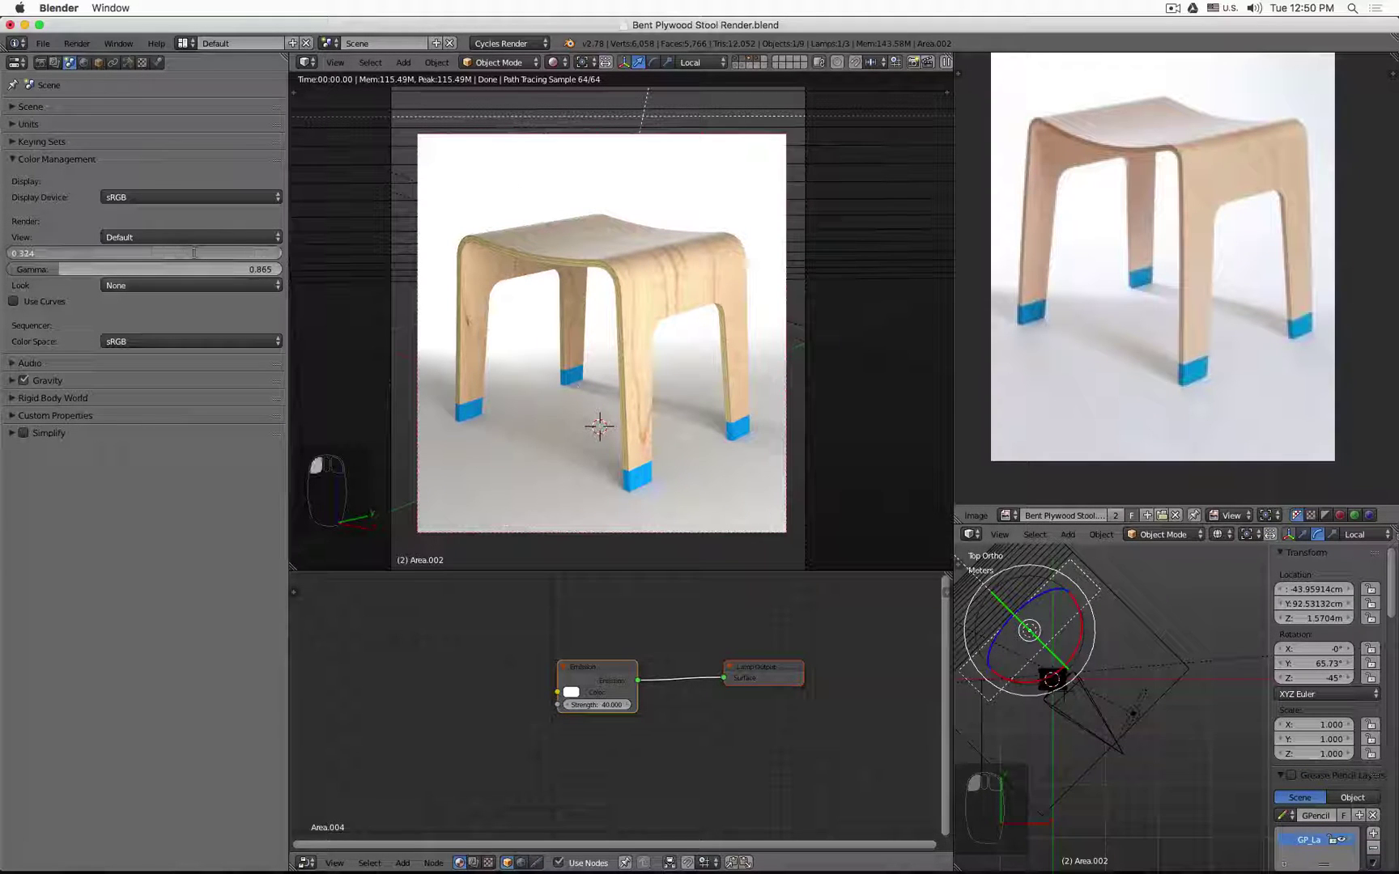
text(0)
key(Tab)
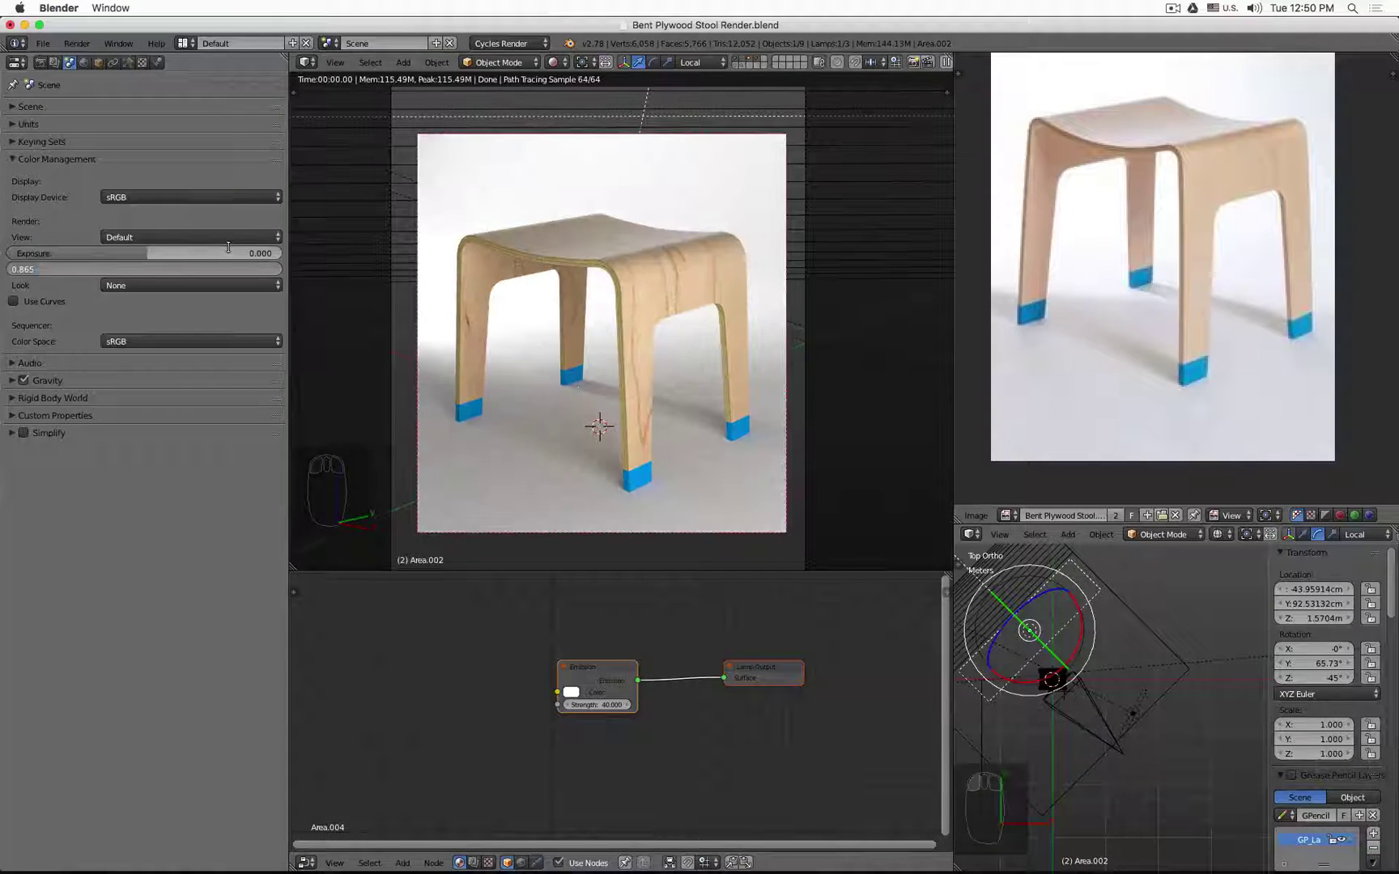
text(1)
key(Return)
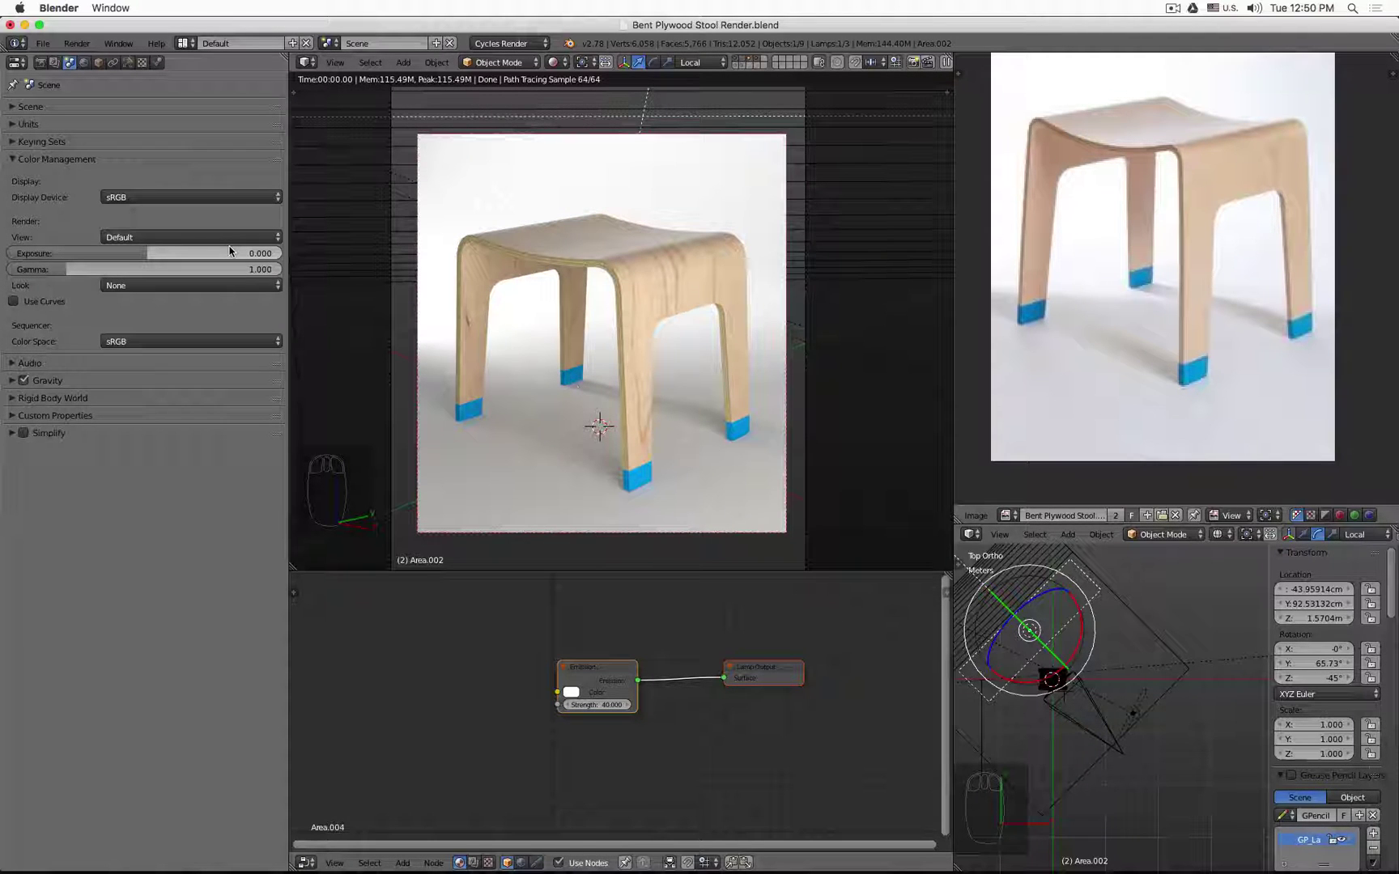
Try an exposure of about 0.11 with a gamma of about 0.91, and reset them to 0 and 1.
drag(145, 254, 146, 254)
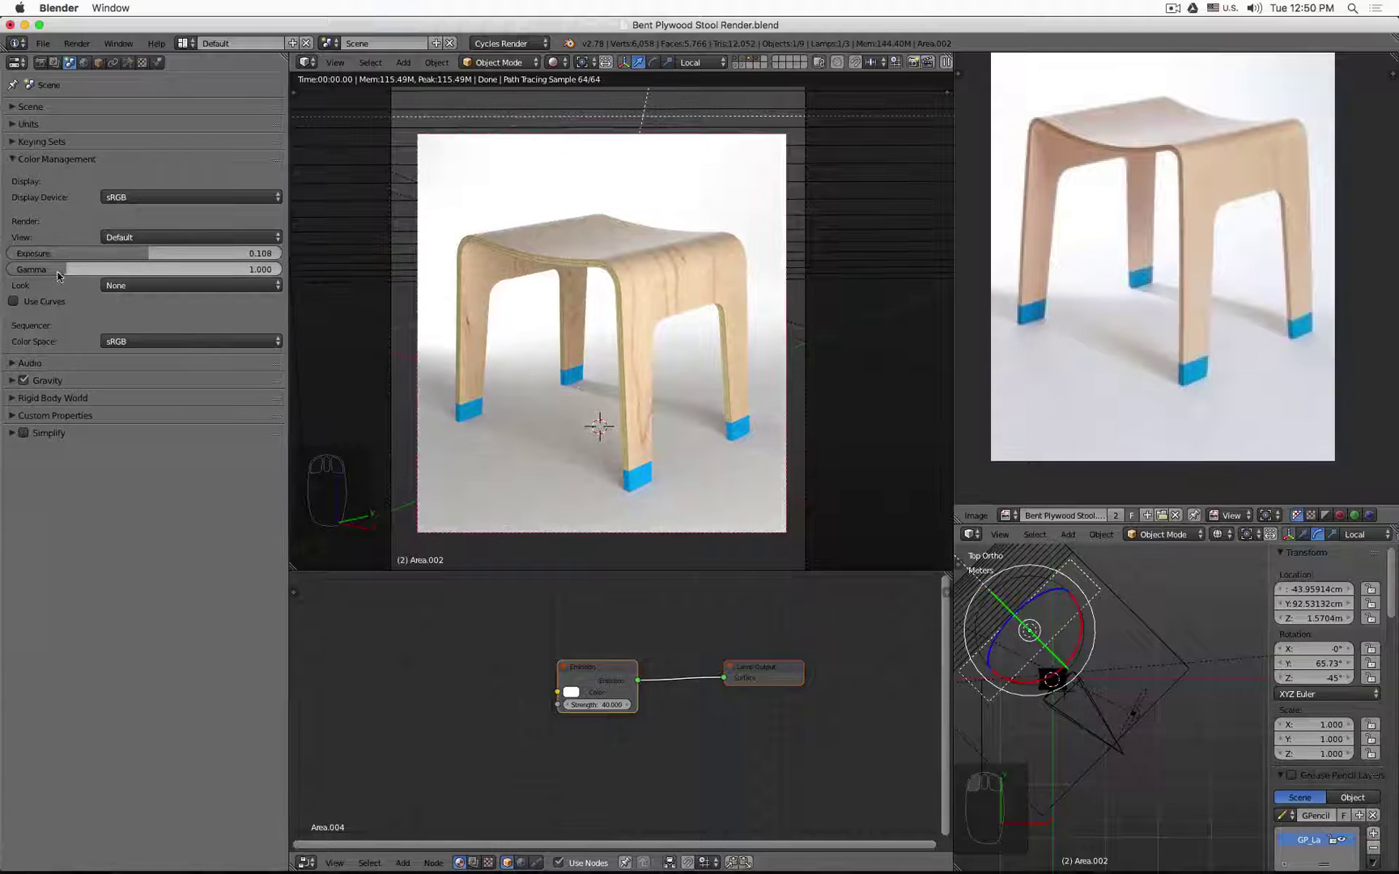
drag(63, 271, 62, 272)
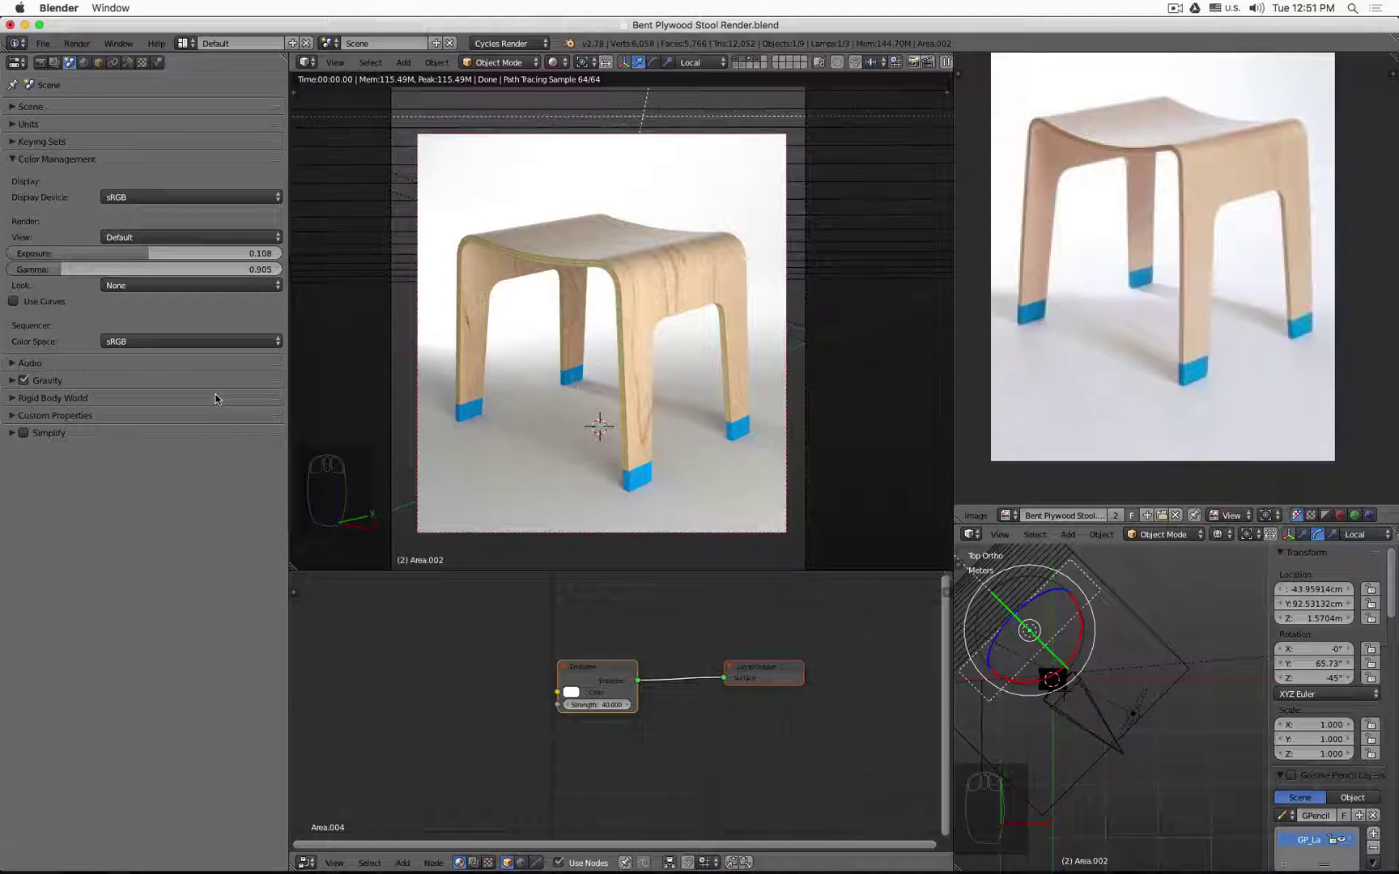
click(155, 253)
text(0)
key(Tab)
text(1)
key(Return)
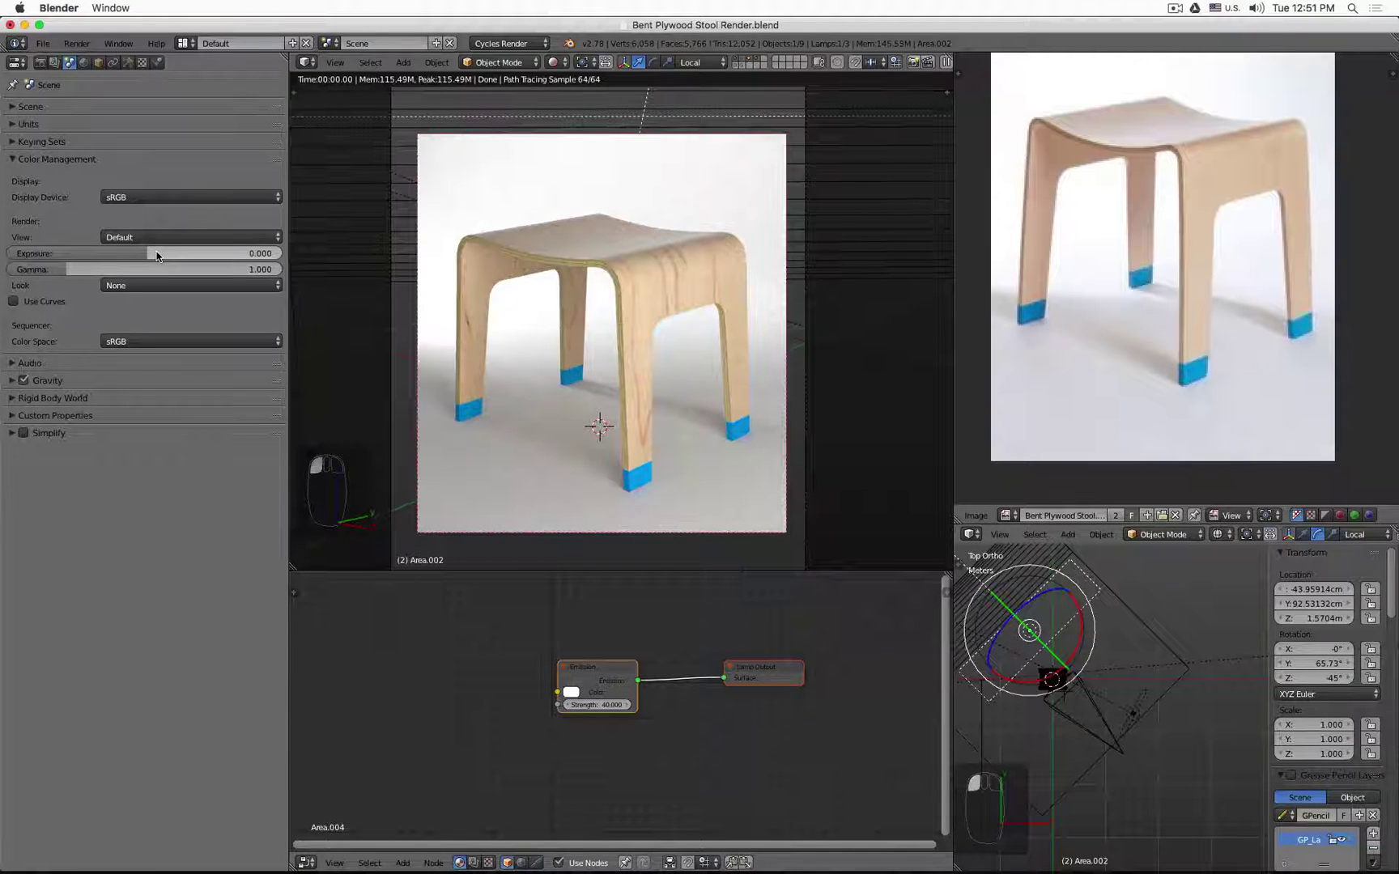
Enable color management curves and shape a gentle S-curve, lowering the shadows and raising the highlights to about X 0.81, Y 0.85.
click(44, 301)
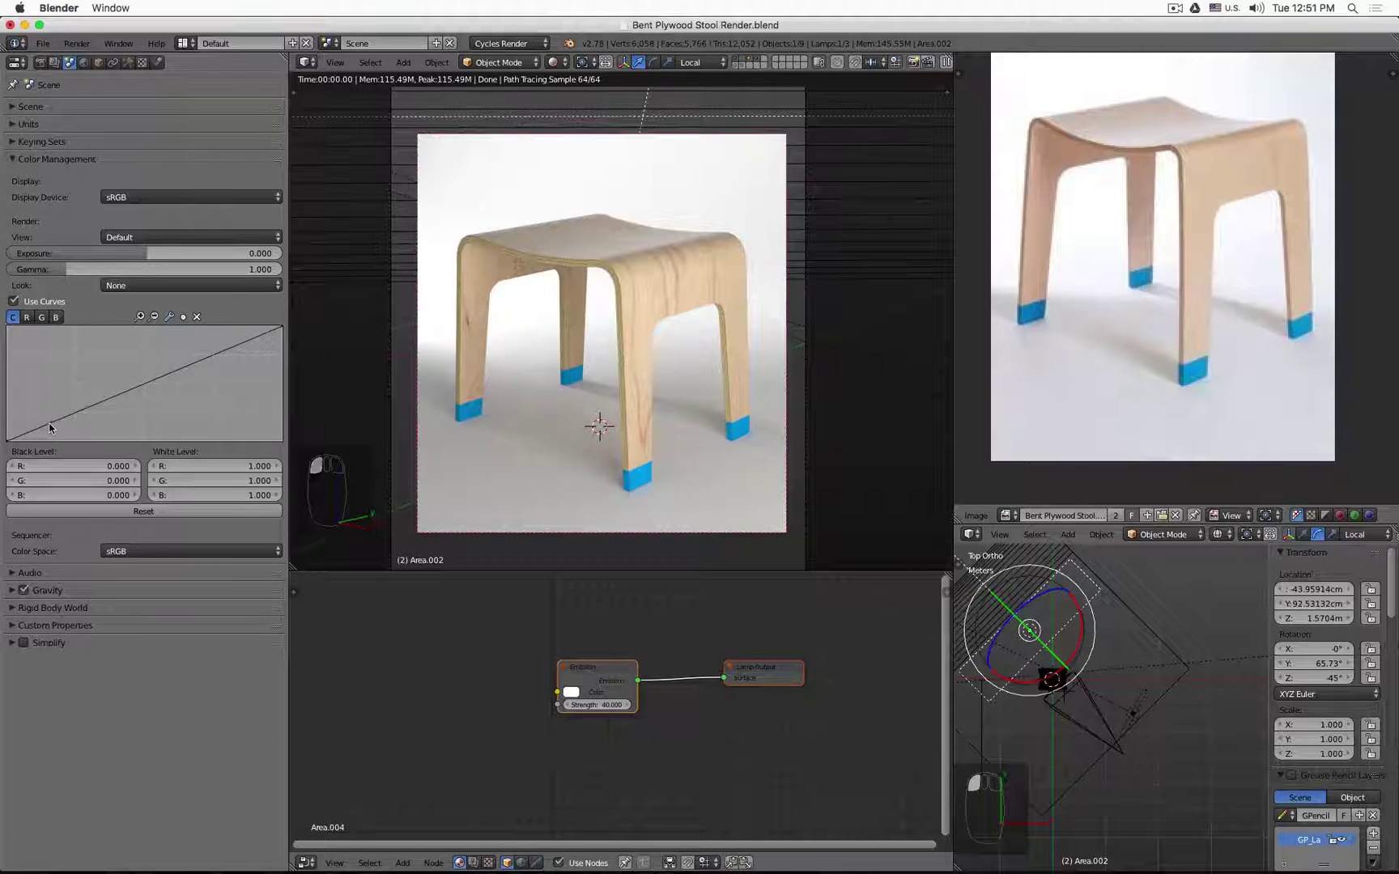
drag(53, 423, 54, 431)
drag(236, 354, 231, 343)
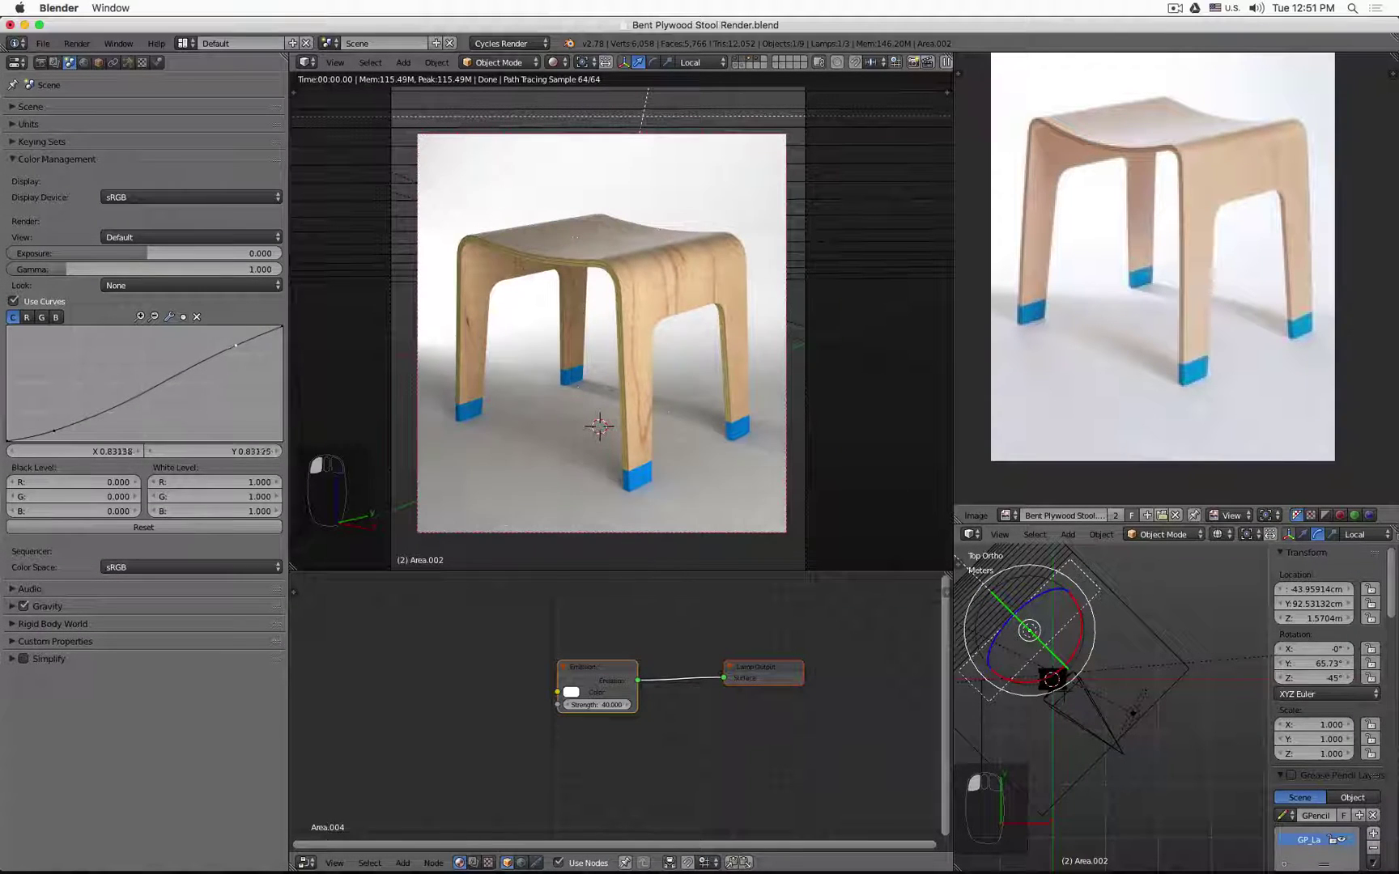
Turn the color management curves off and on repeatedly to compare the render with and without the S-curve.
click(14, 302)
click(14, 302)
click(14, 302)
click(14, 302)
click(14, 302)
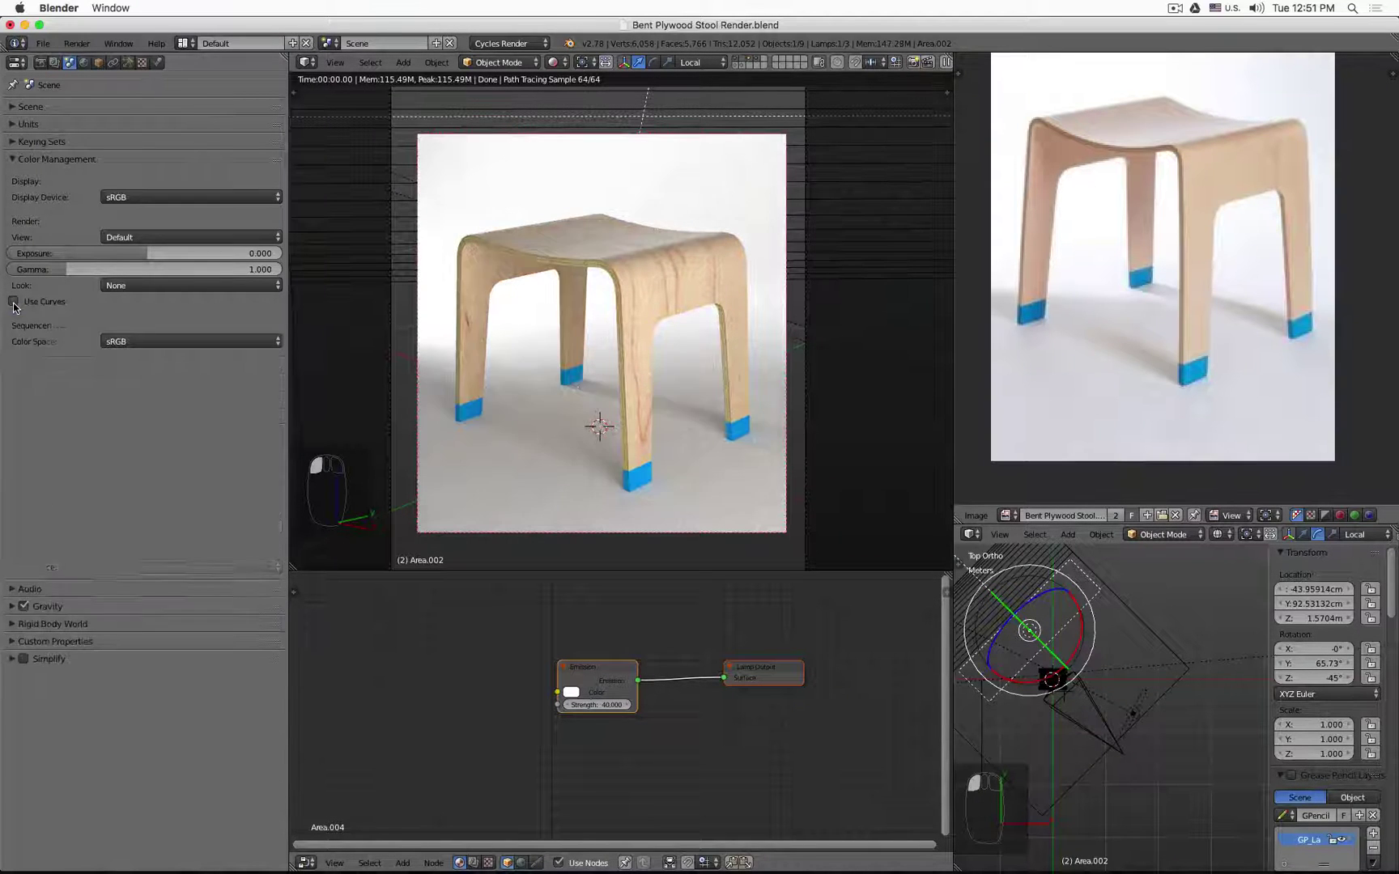
click(14, 302)
click(14, 302)
click(14, 302)
click(14, 302)
click(13, 302)
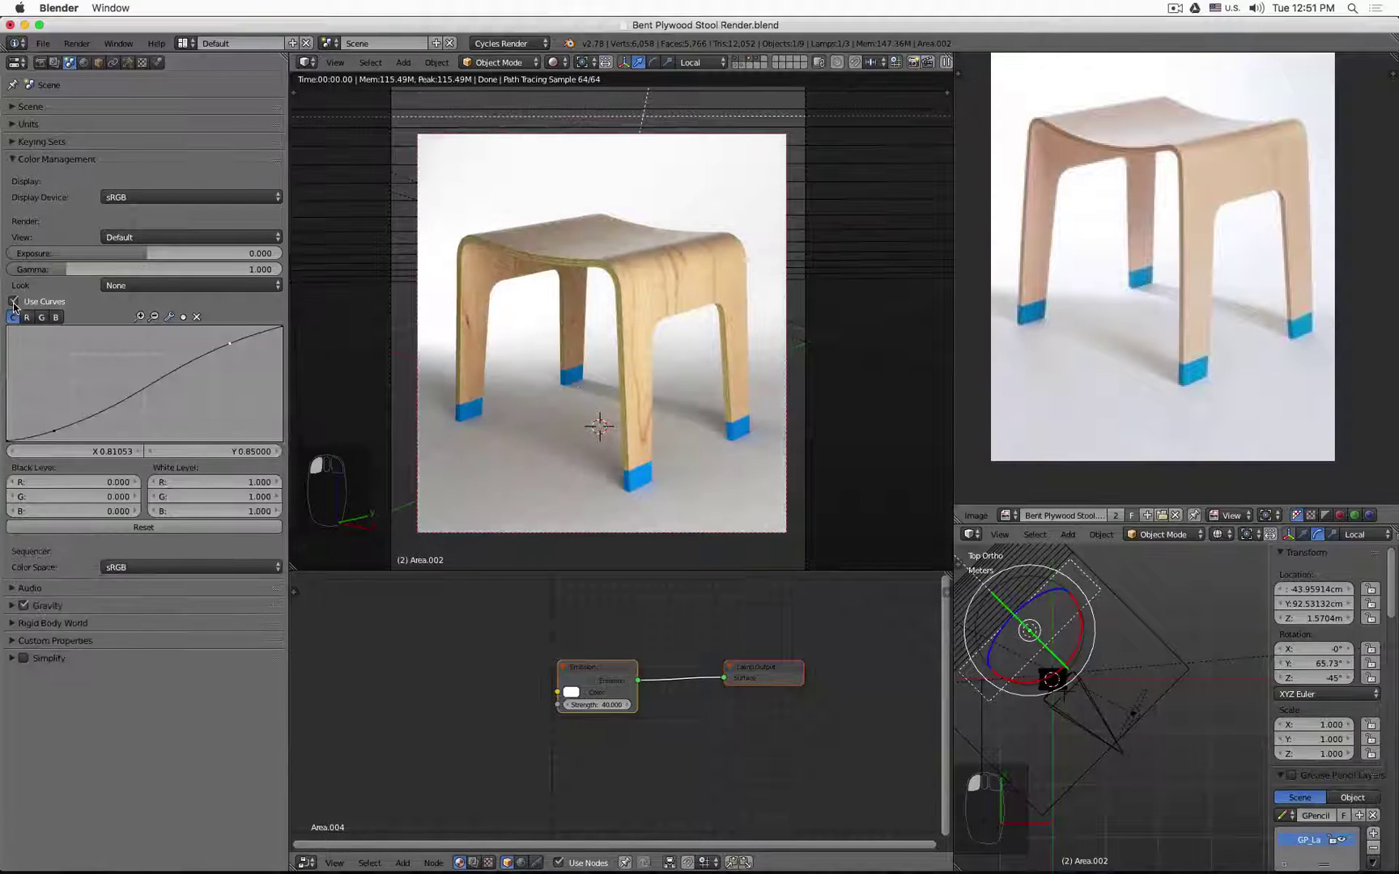
click(14, 302)
click(13, 302)
click(14, 302)
click(14, 302)
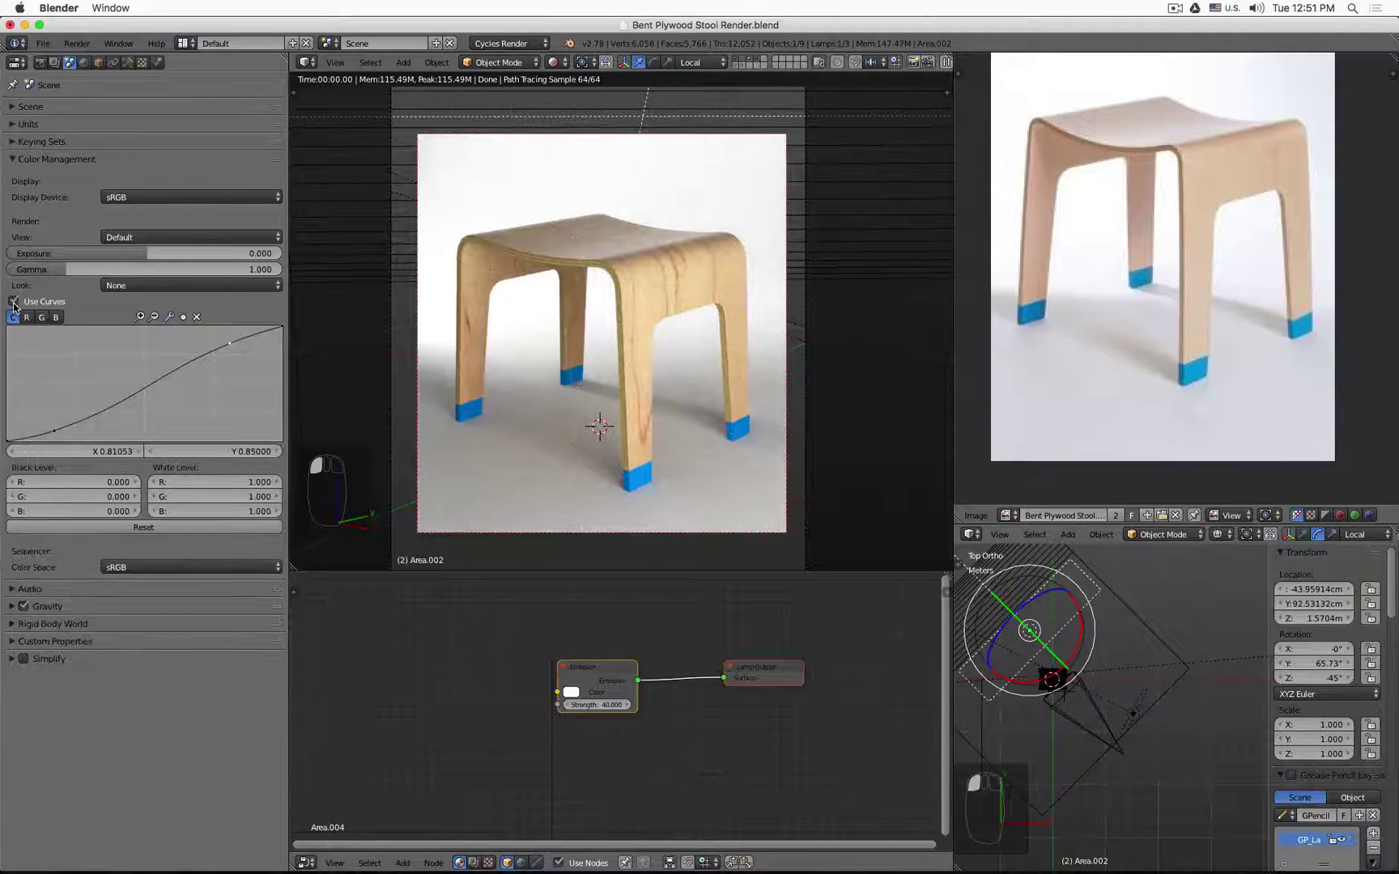
click(14, 302)
click(13, 302)
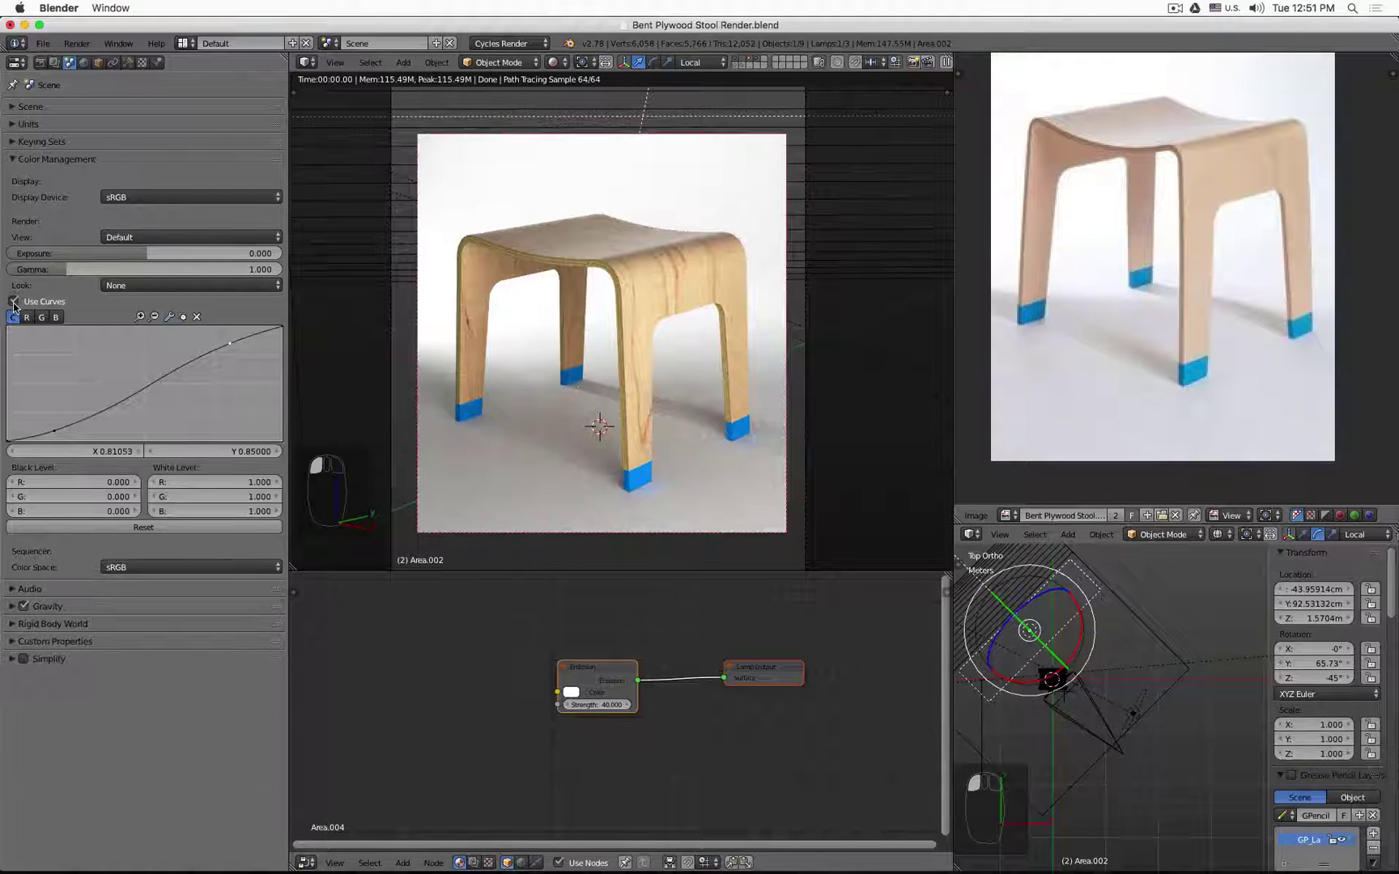
Delete the curve's shadow point, move the highlight point to about X 0.76, Y 0.78, and delete it too.
click(56, 430)
click(197, 316)
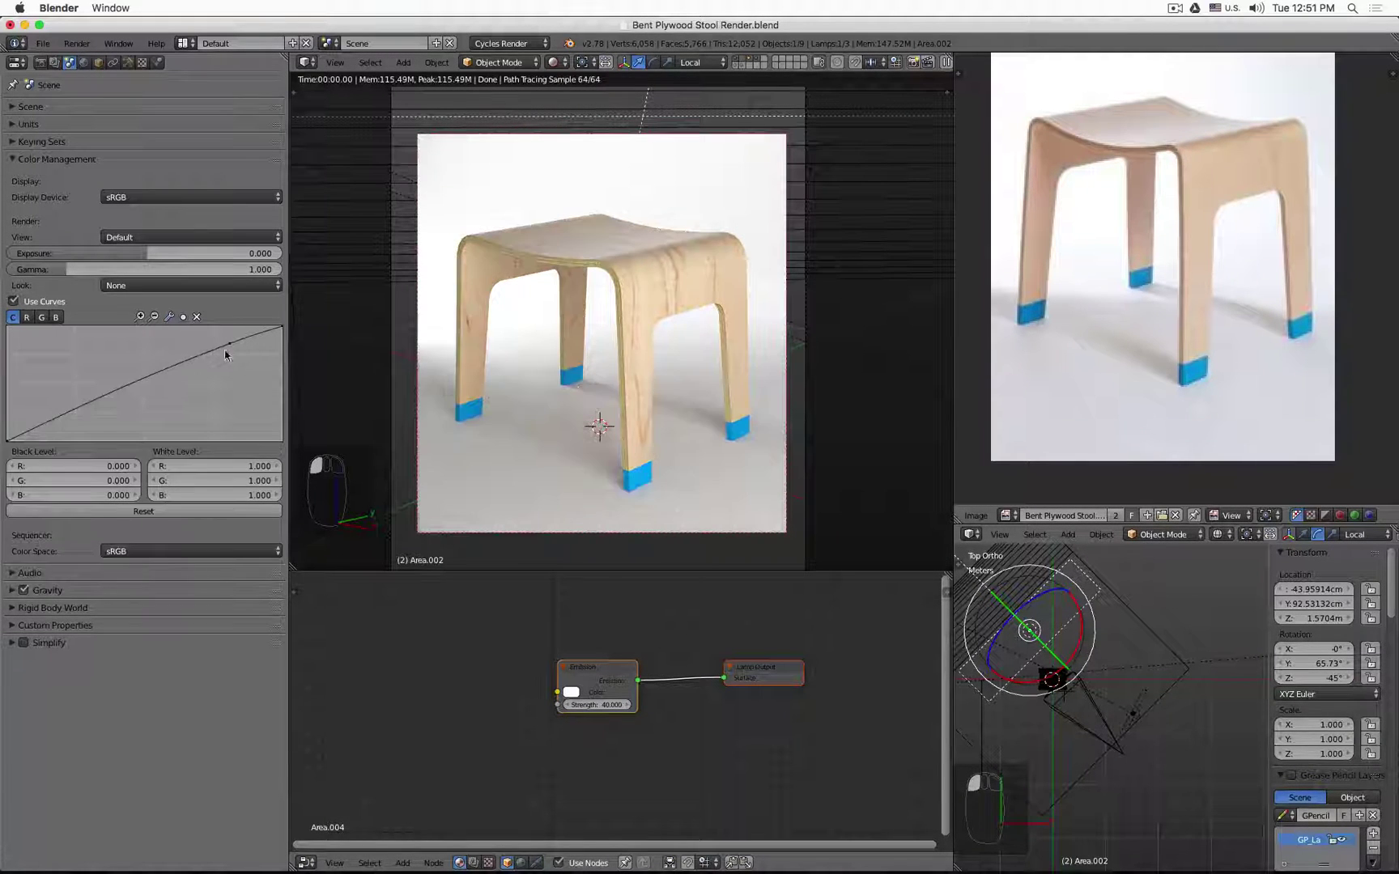
drag(230, 343, 214, 352)
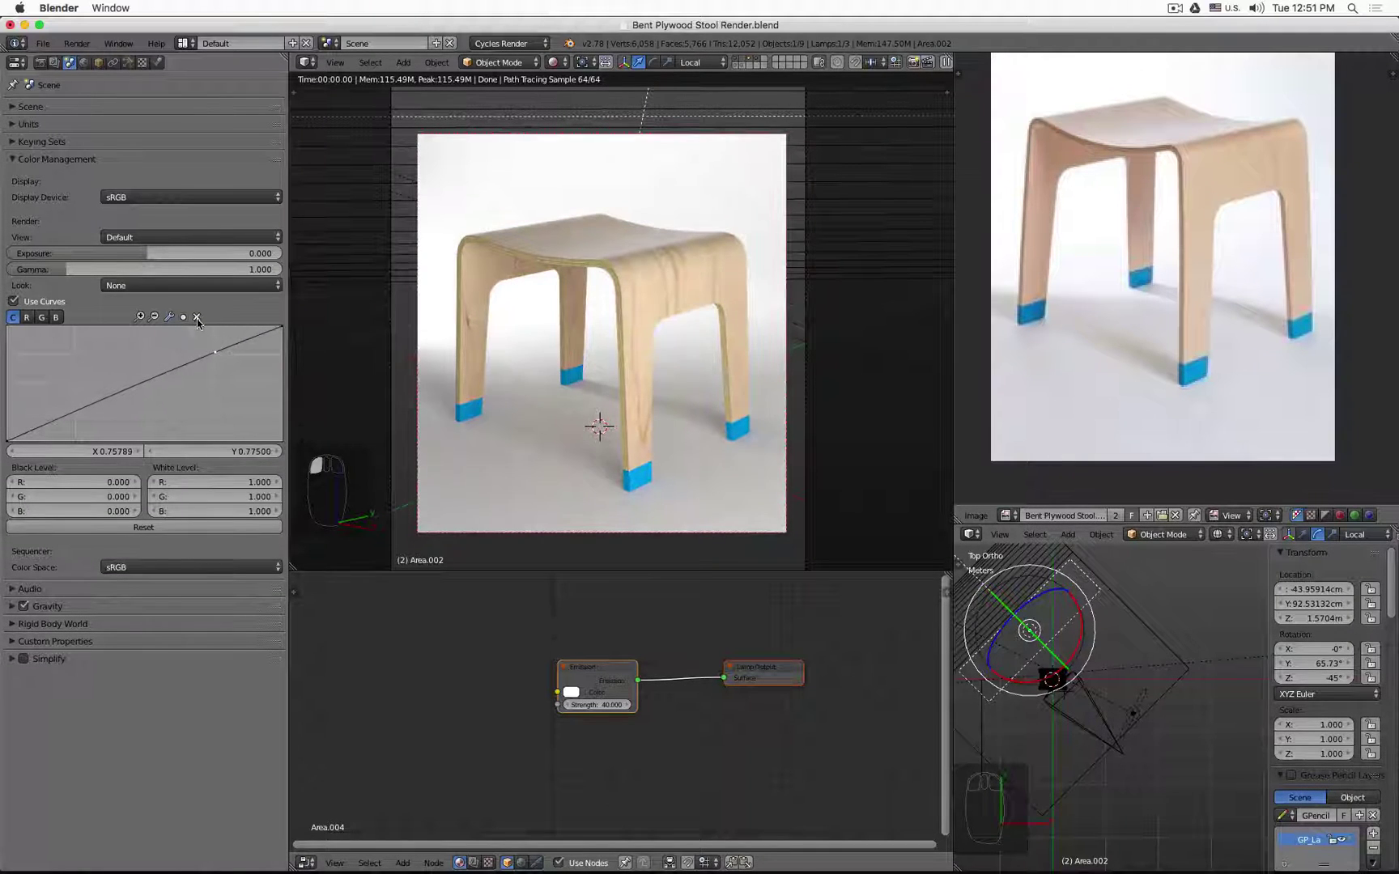
click(196, 317)
Try a wavy curve through about X 0.24, Y 0.50 and X 0.67, Y 0.26, delete both points and disable curves.
drag(50, 424, 73, 383)
drag(152, 361, 190, 410)
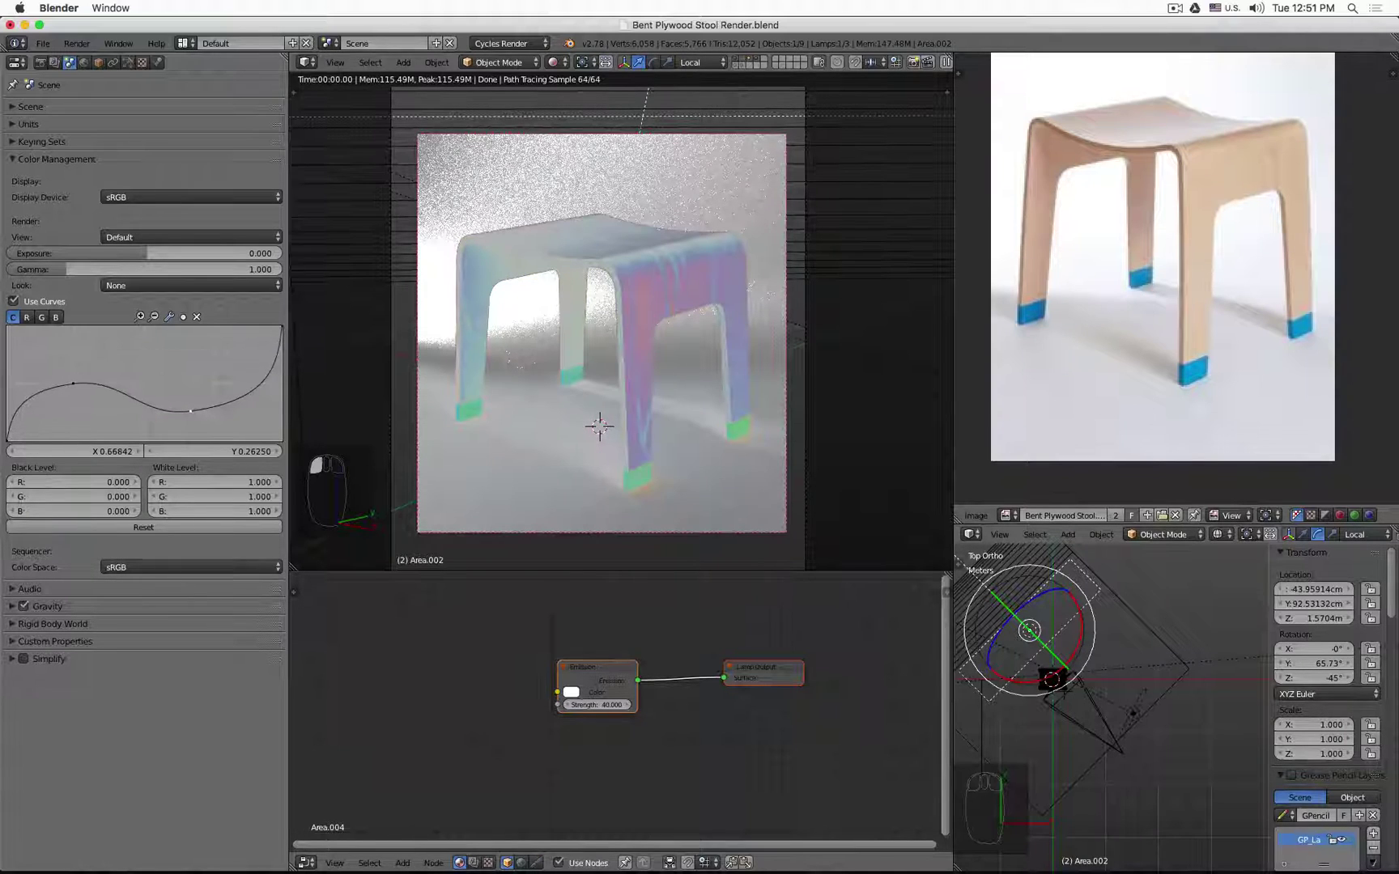
click(196, 316)
click(81, 388)
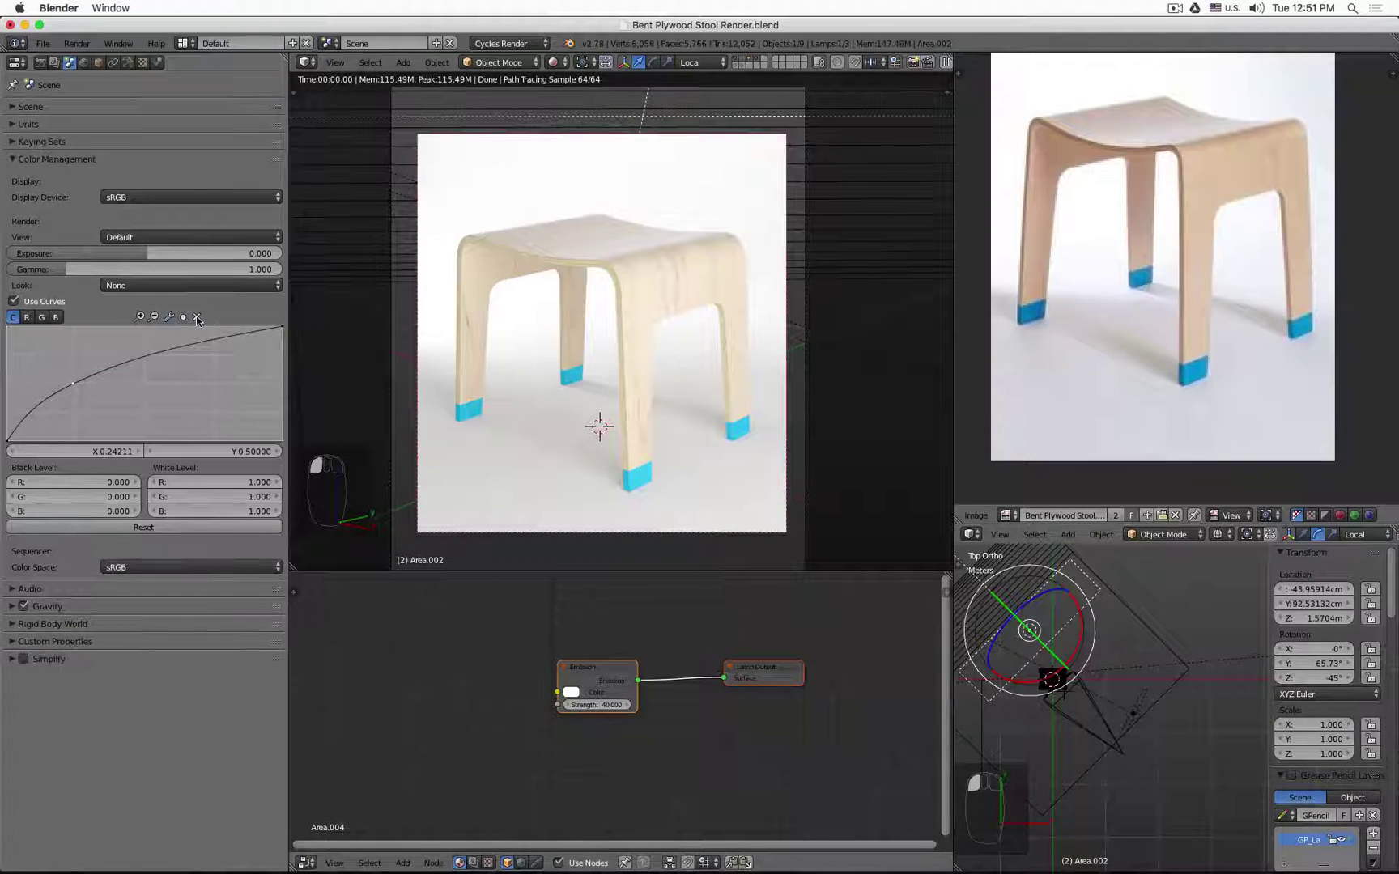
click(197, 317)
click(13, 302)
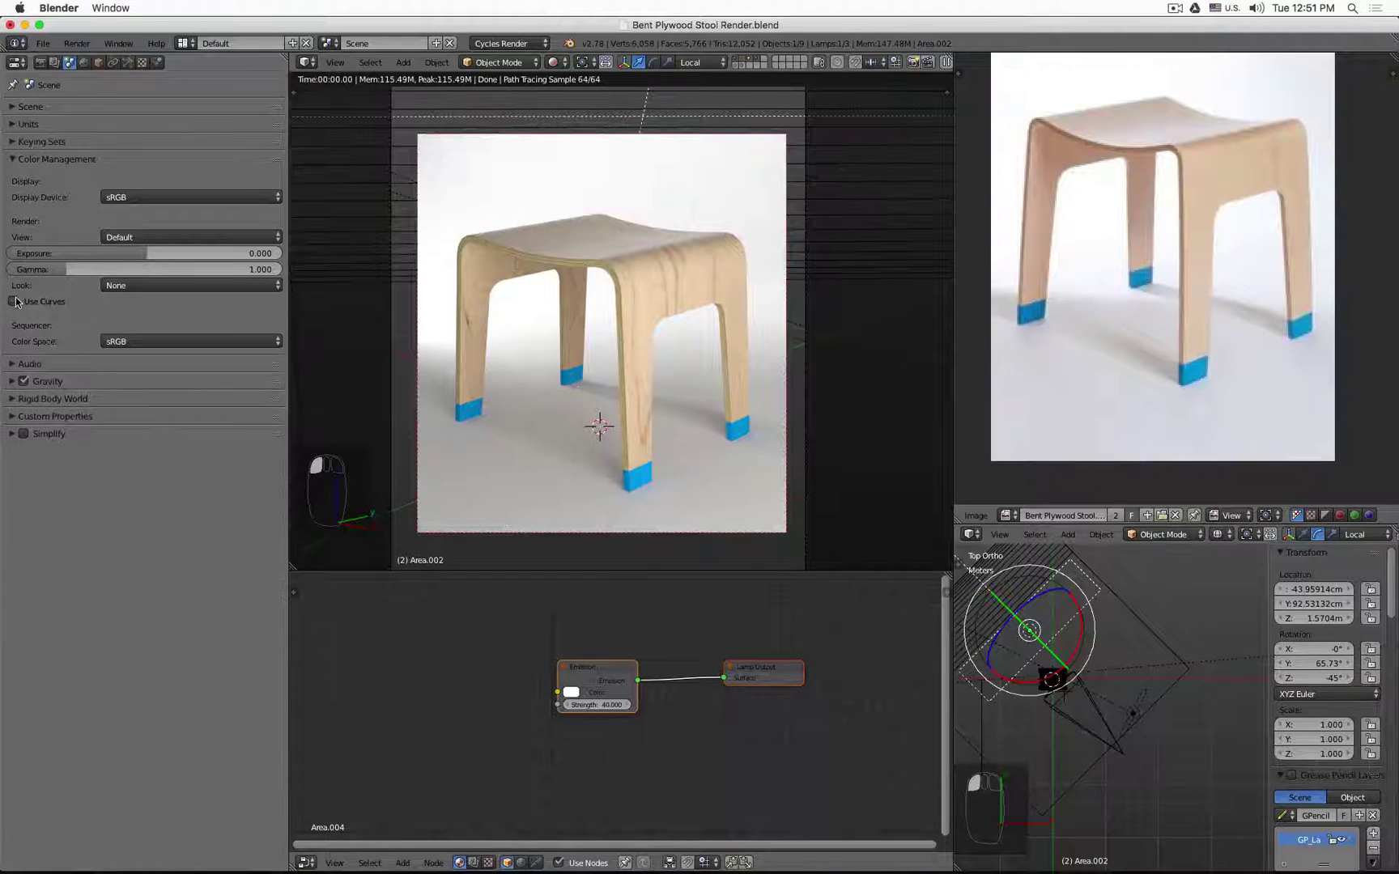
Try the Kodak DSCS 3155, Agfa Agfachrome RSX2 050 and Agfa Agfacolor Futura 400 color management looks on the render.
click(125, 285)
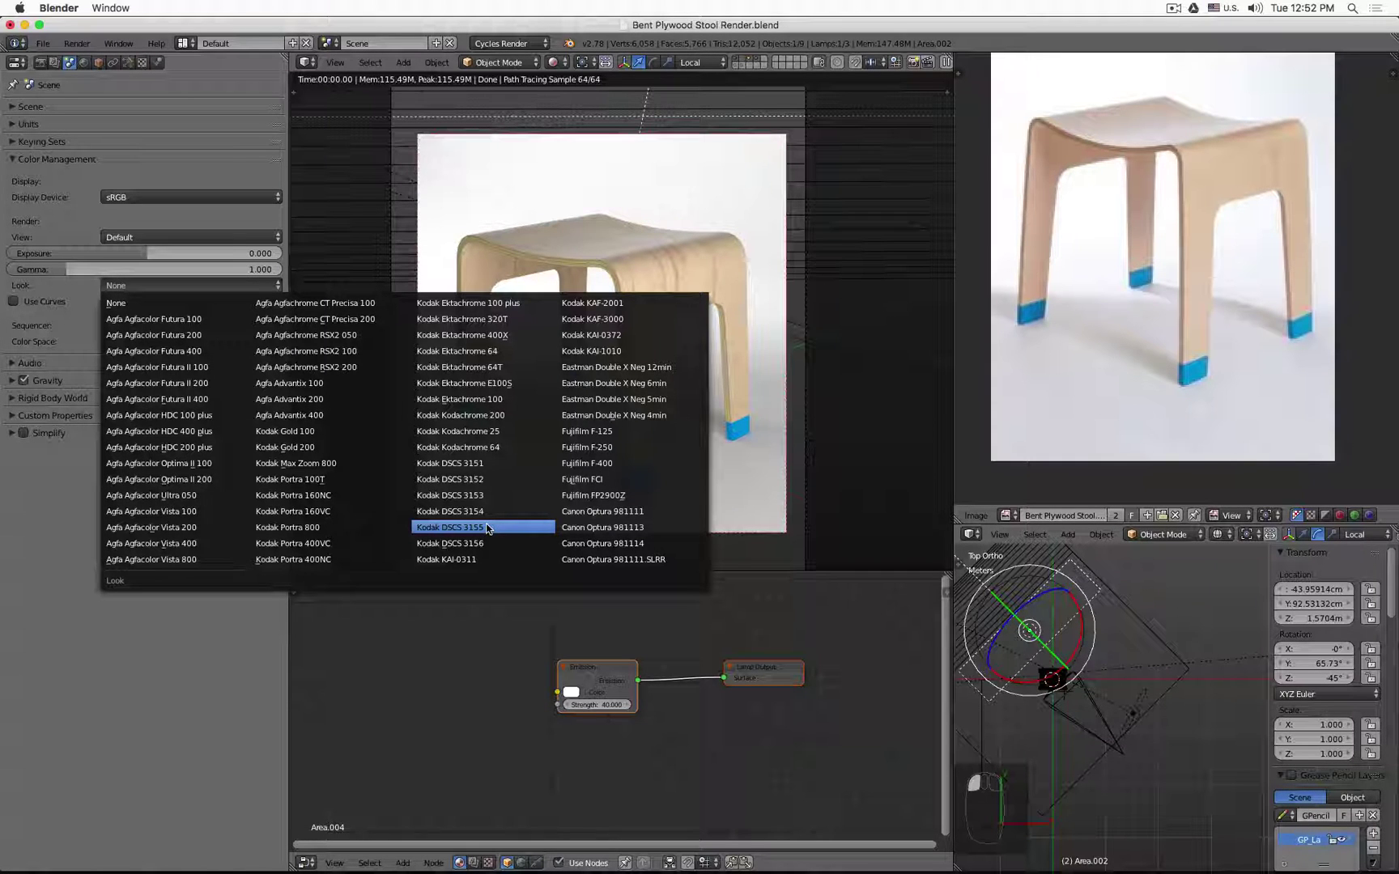
click(487, 528)
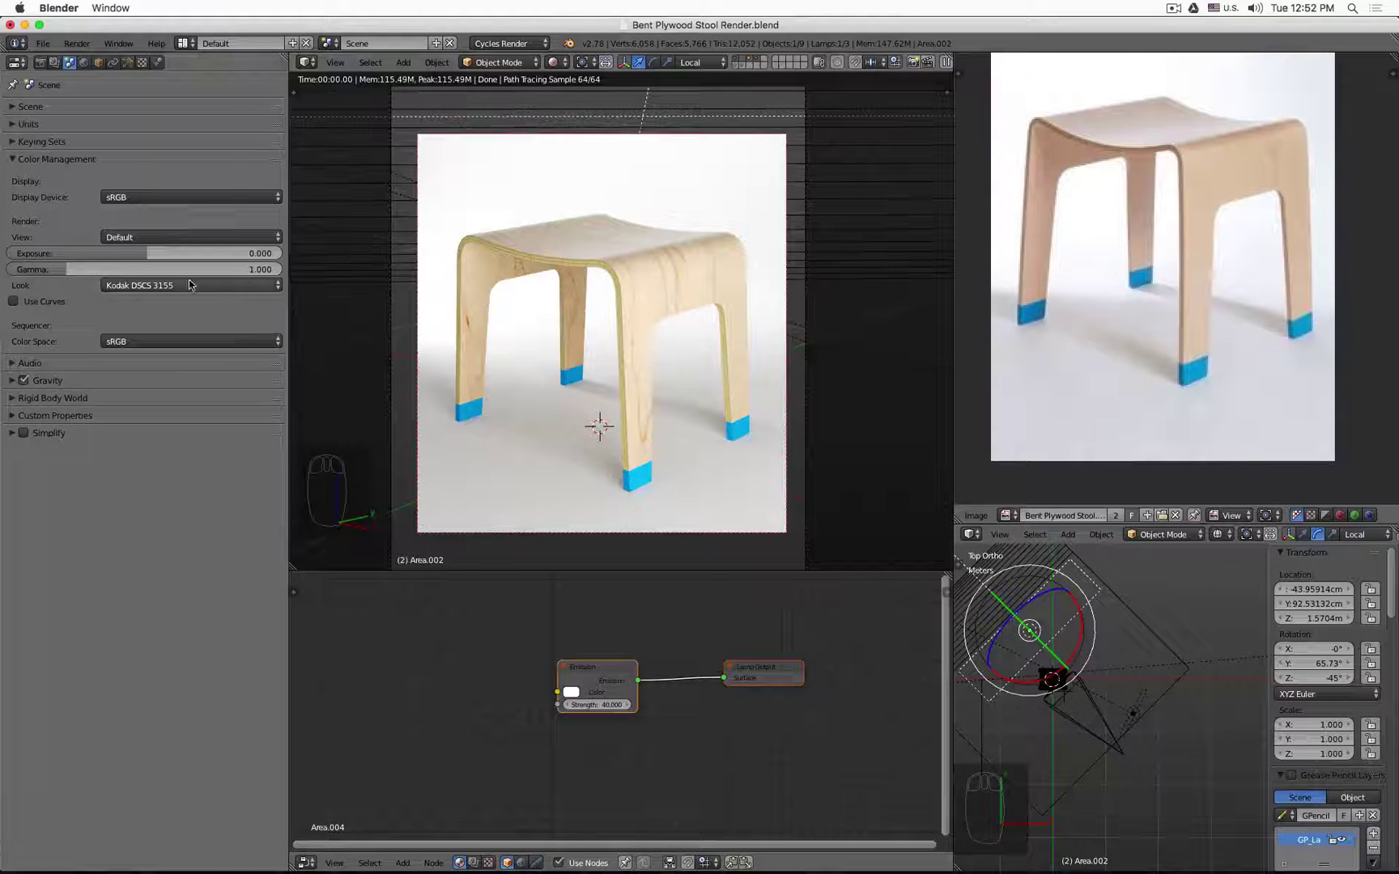
click(194, 285)
click(278, 335)
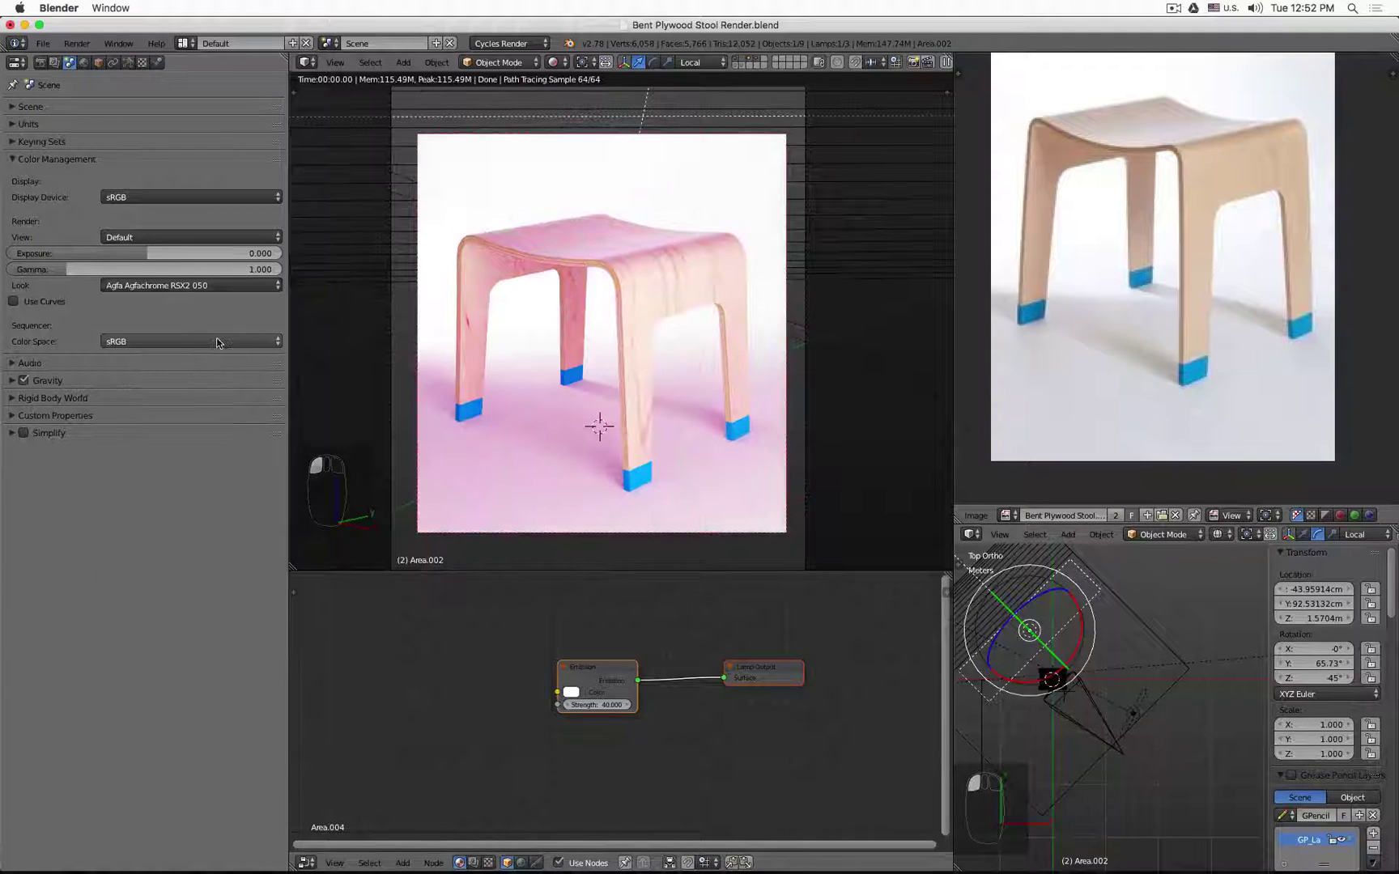
click(186, 285)
click(156, 351)
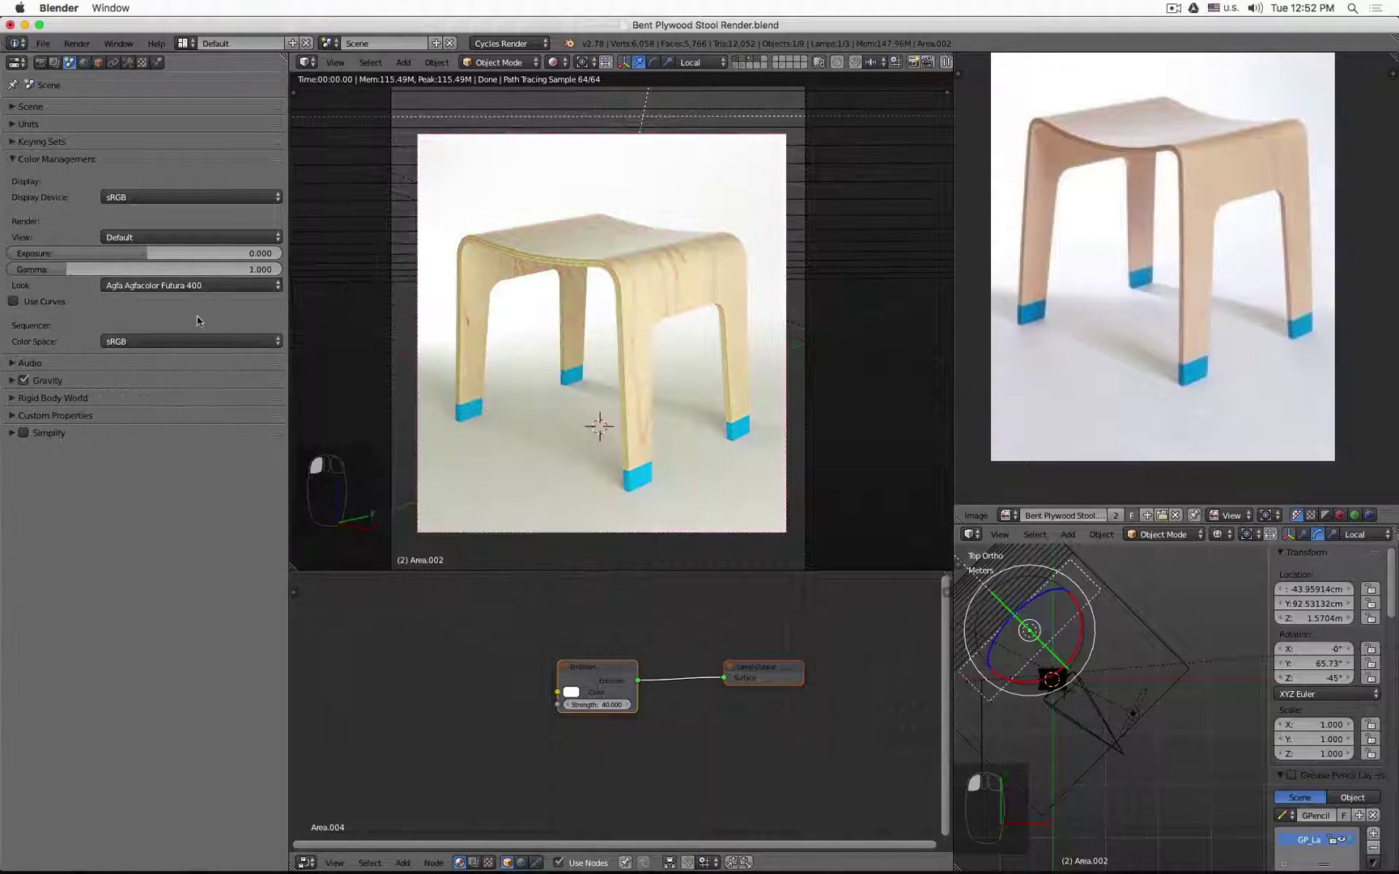
Try the Agfa Agfacolor HDC 200 plus, Agfa Agfachrome CT Precisa 200 and Kodak KAF-2001 looks on the render.
click(189, 285)
click(179, 446)
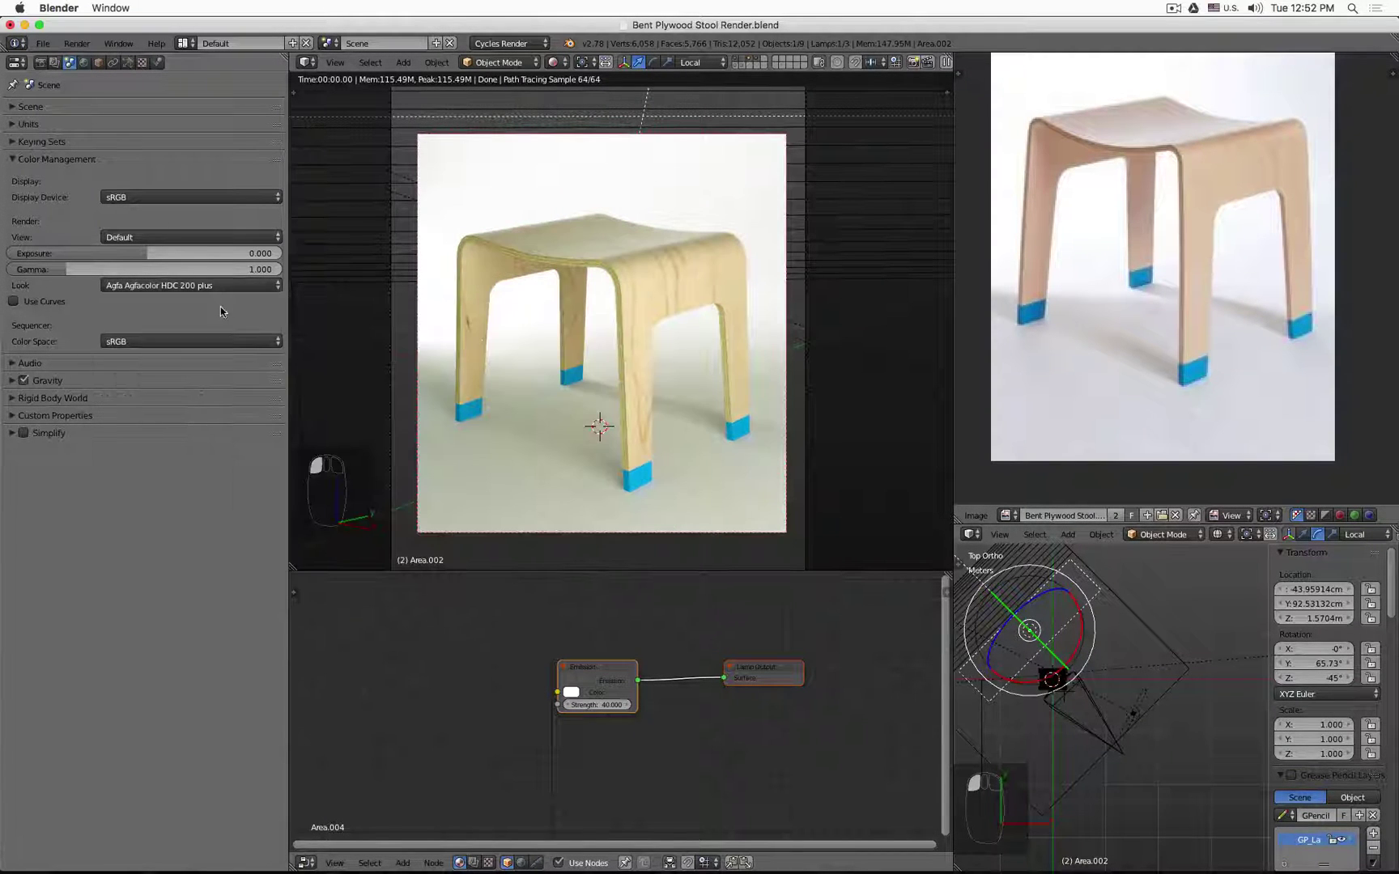
click(220, 285)
click(336, 311)
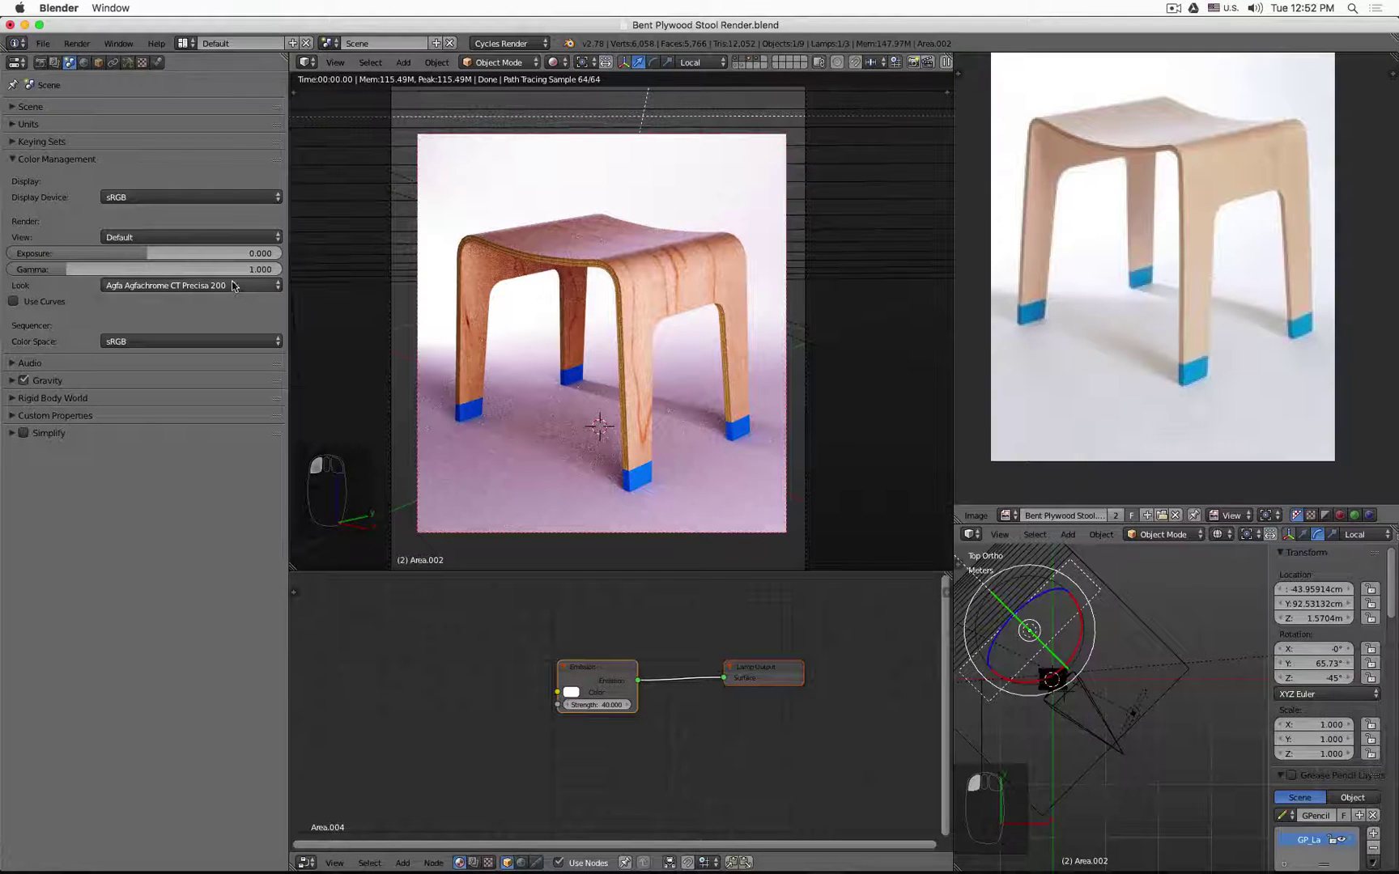
click(239, 288)
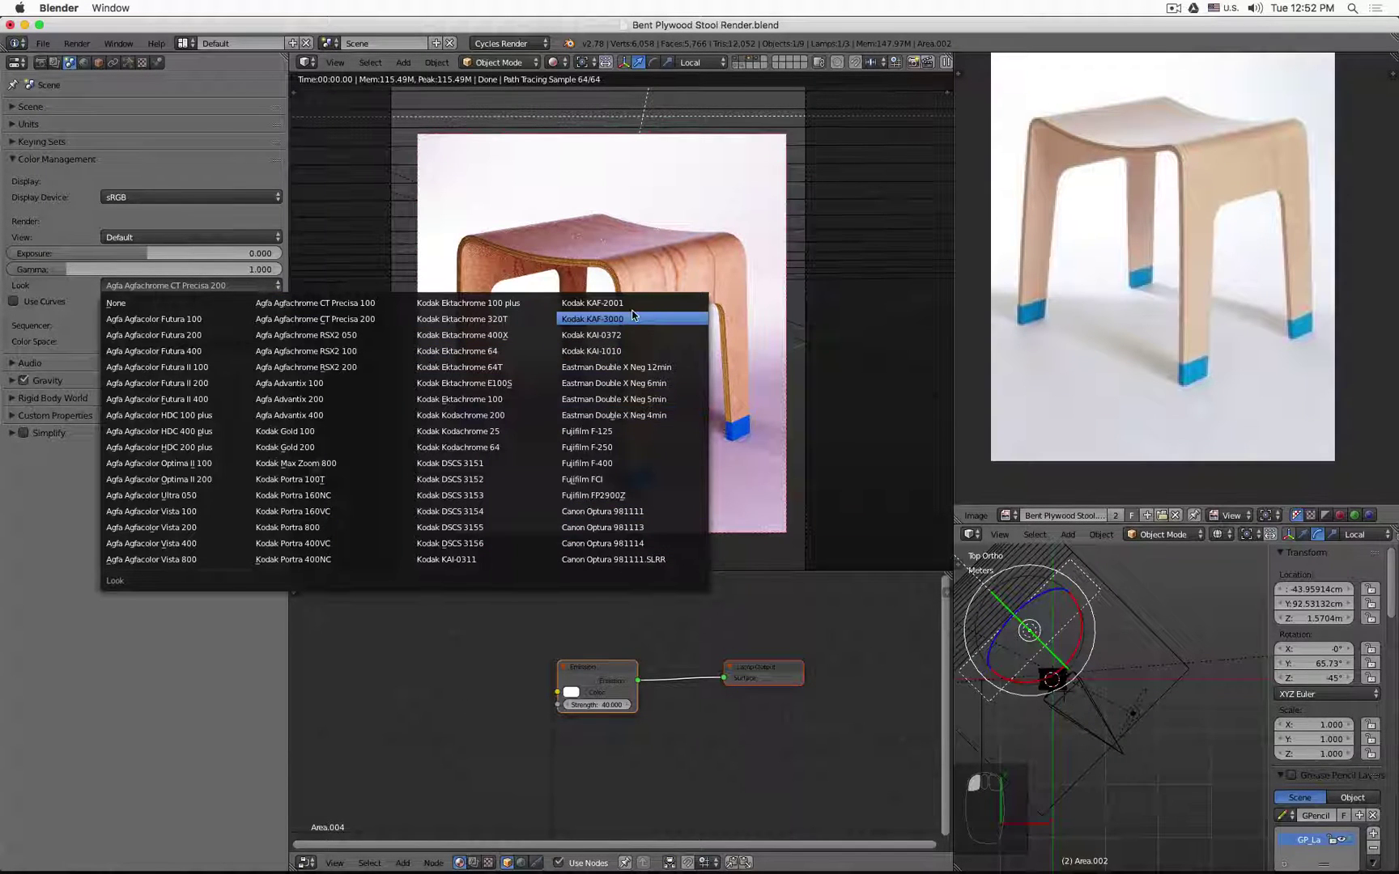
click(599, 304)
Try the Kodak DSCS 3154 and Canon Optura 981111 looks, and reset the look to None.
click(261, 285)
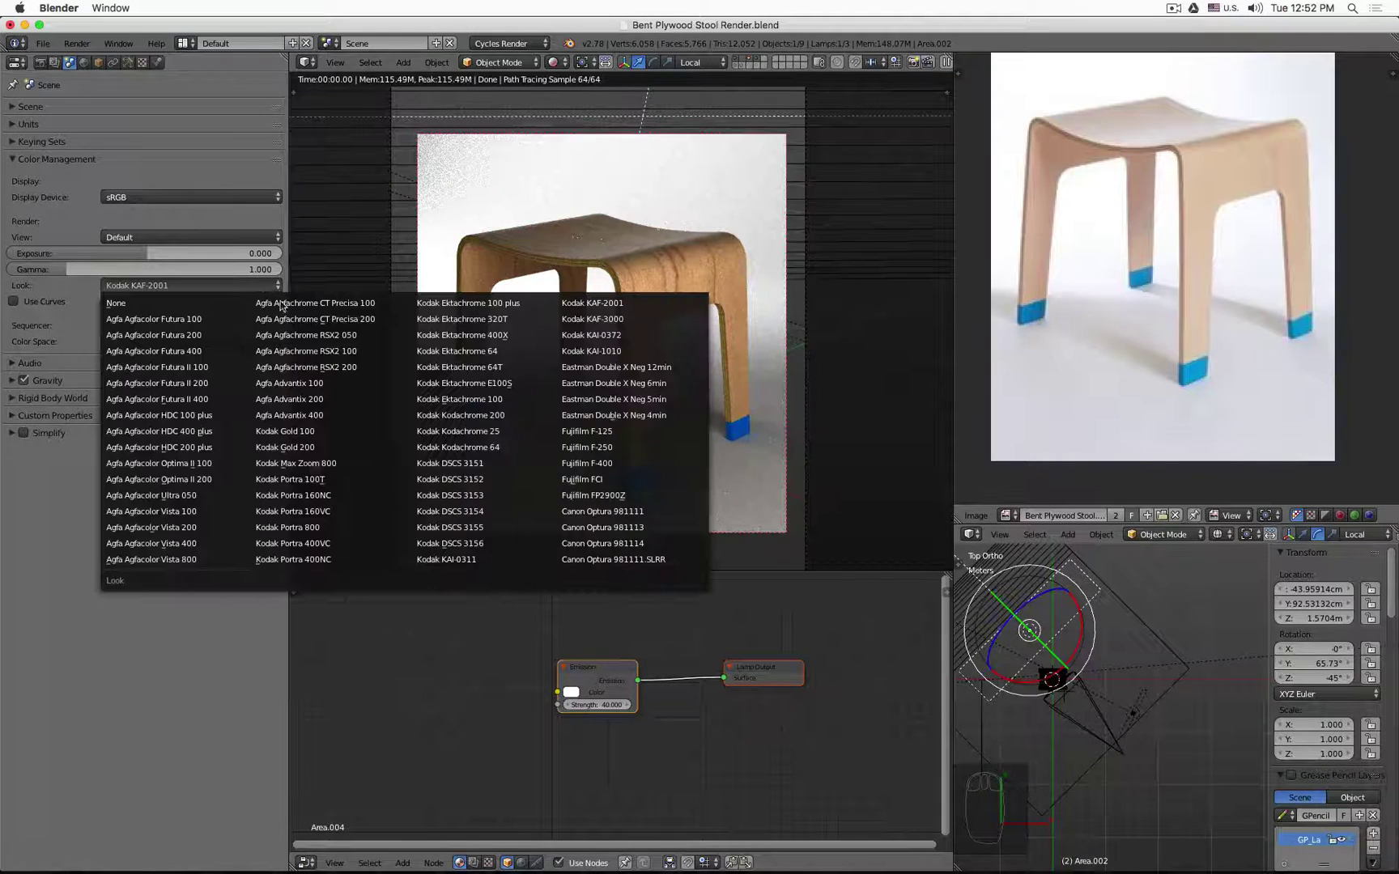
click(453, 512)
click(203, 286)
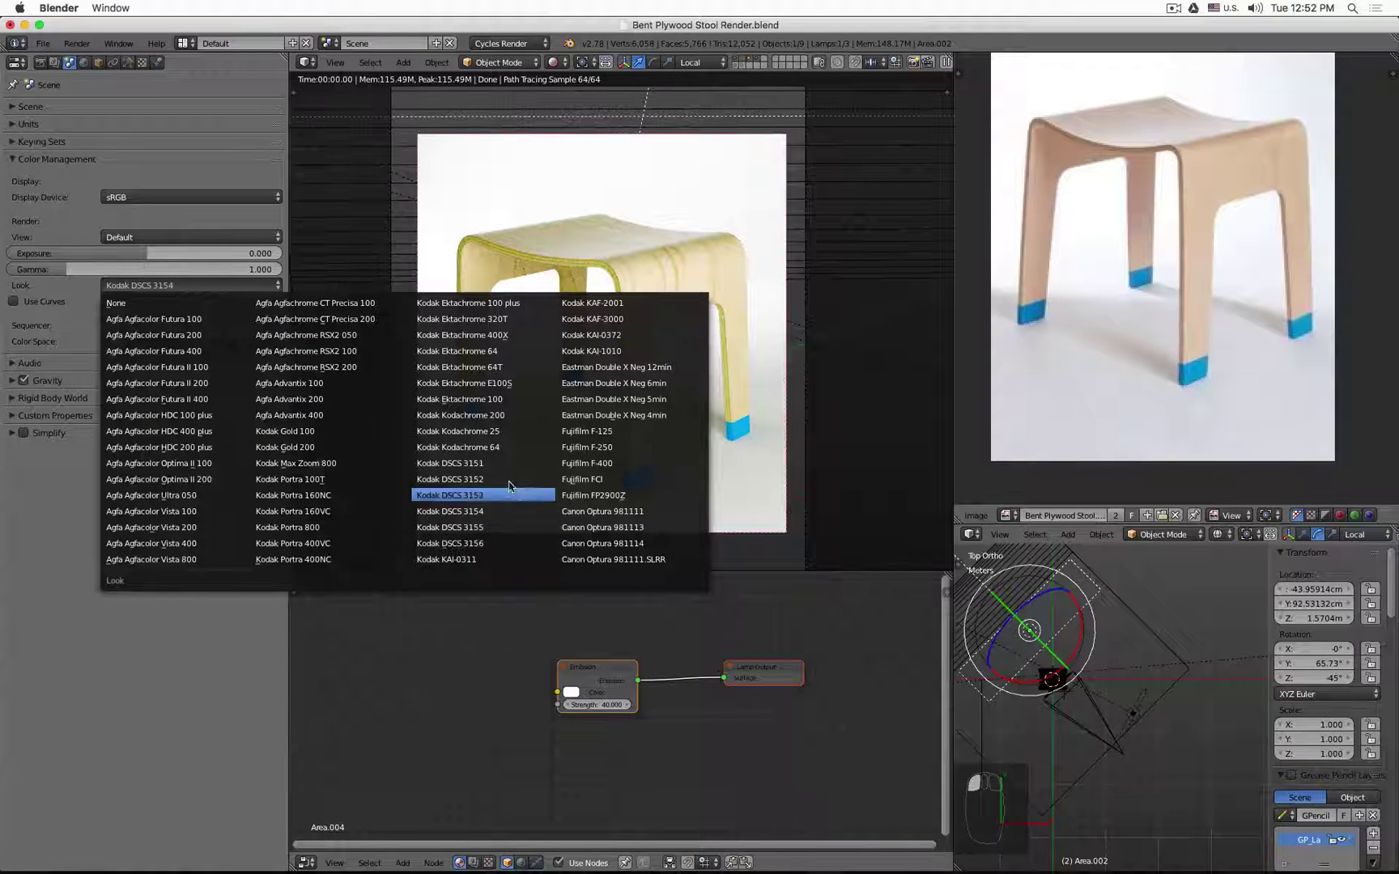
click(596, 512)
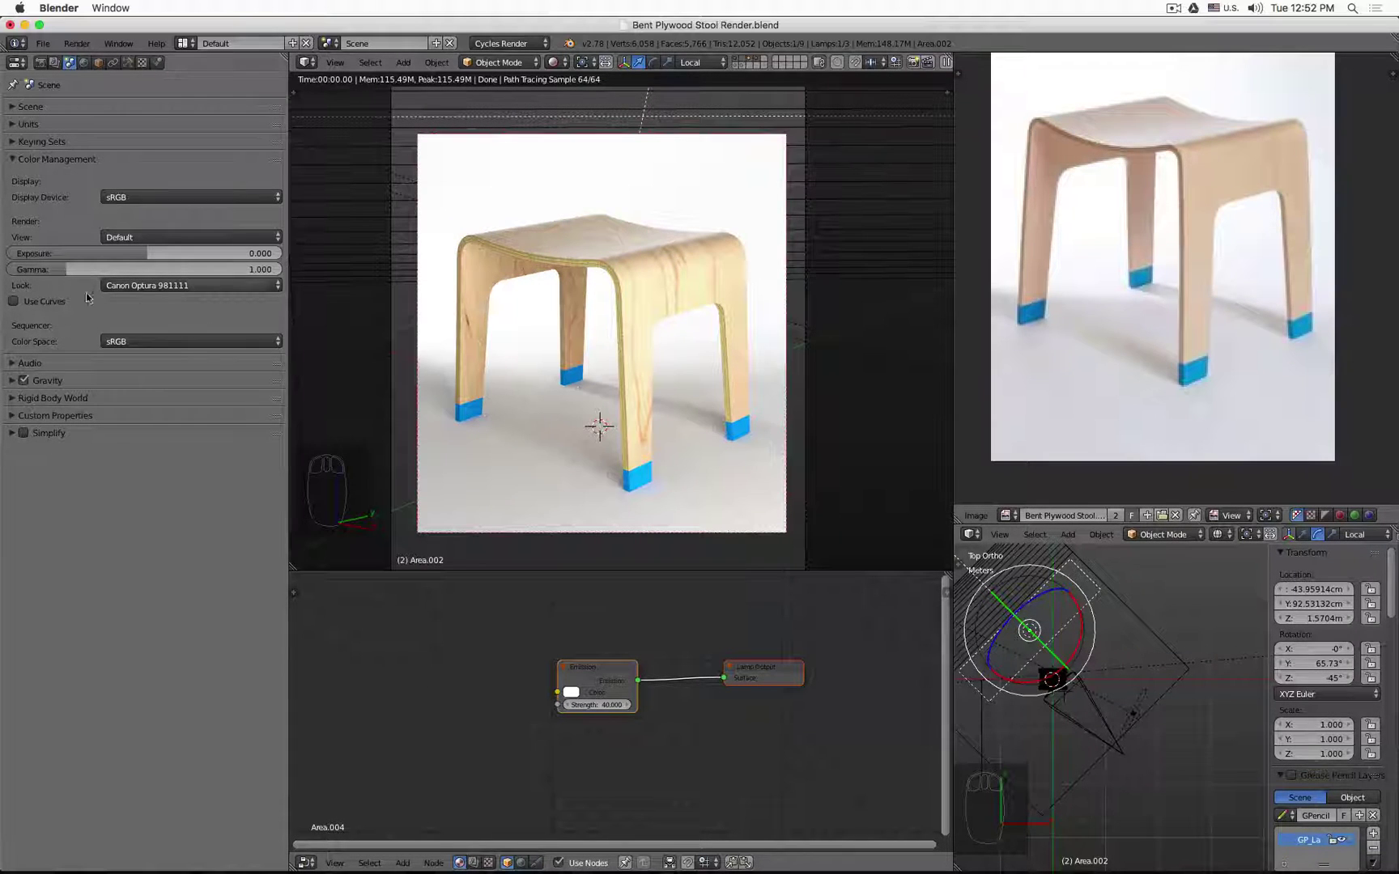
click(134, 285)
click(125, 302)
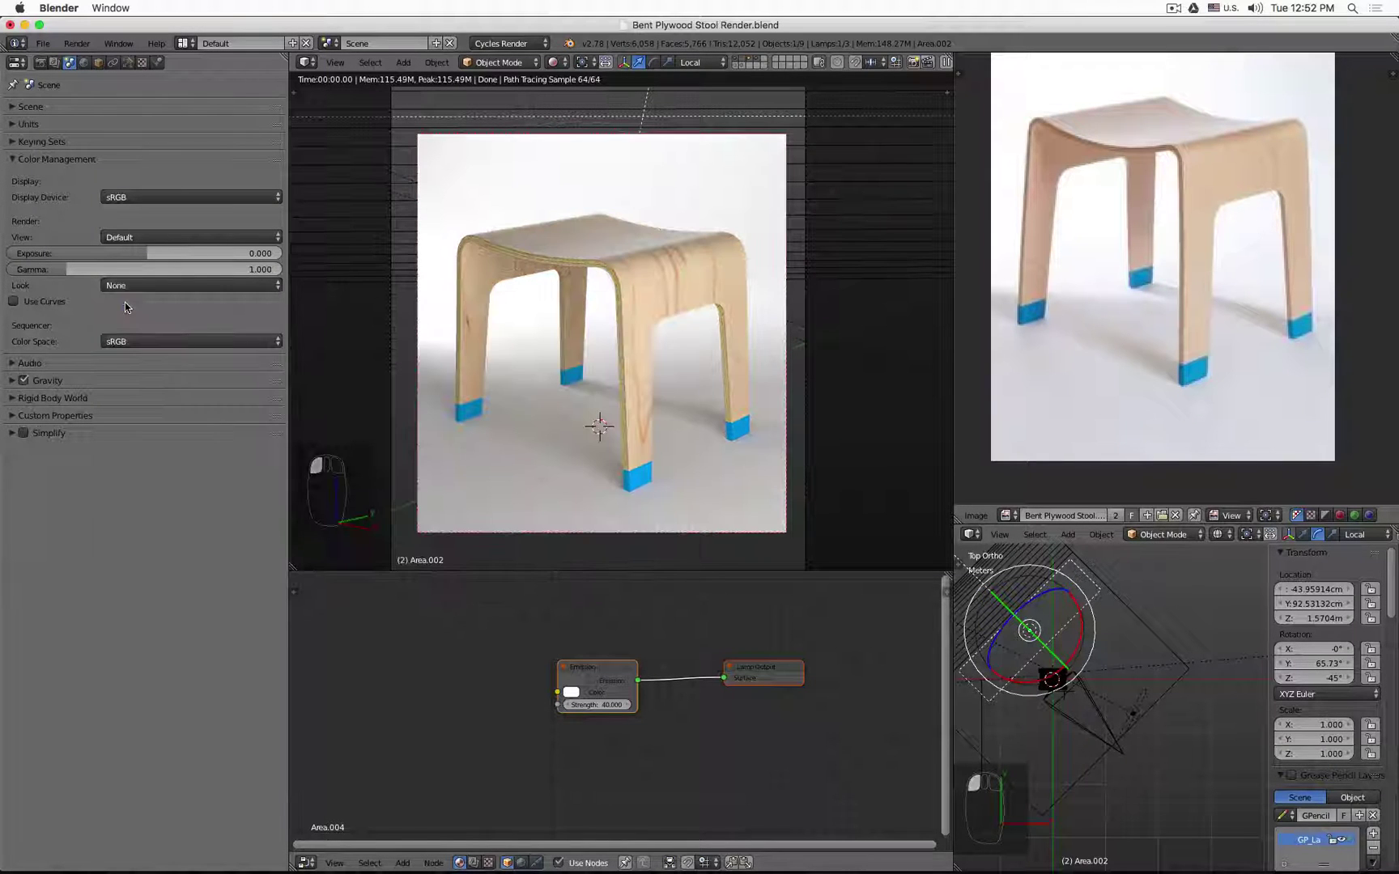
Compare the Canon Optura 981111 and Kodak DSCS 3155 looks, and return the look to None.
click(160, 289)
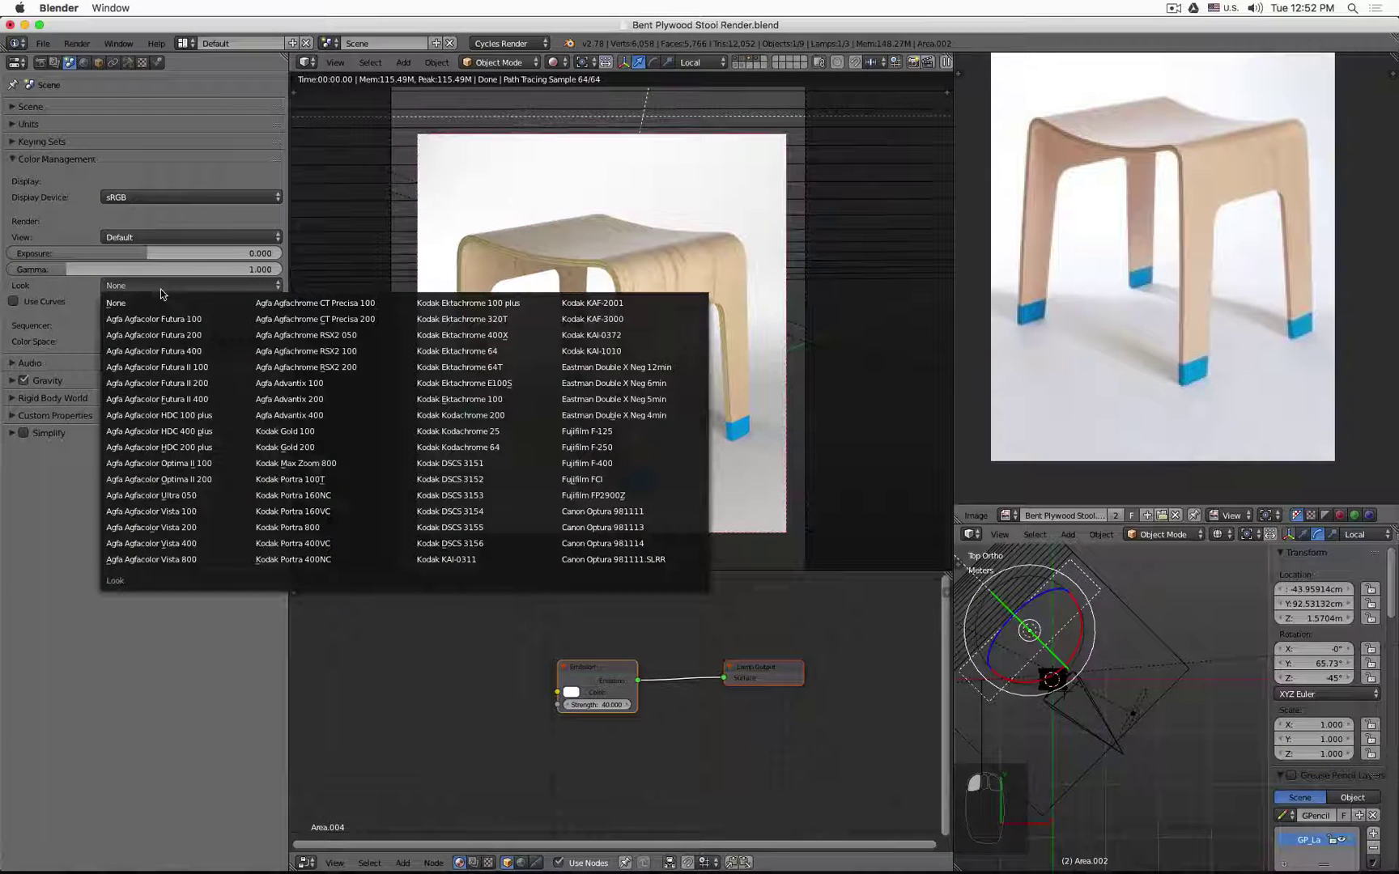
click(598, 512)
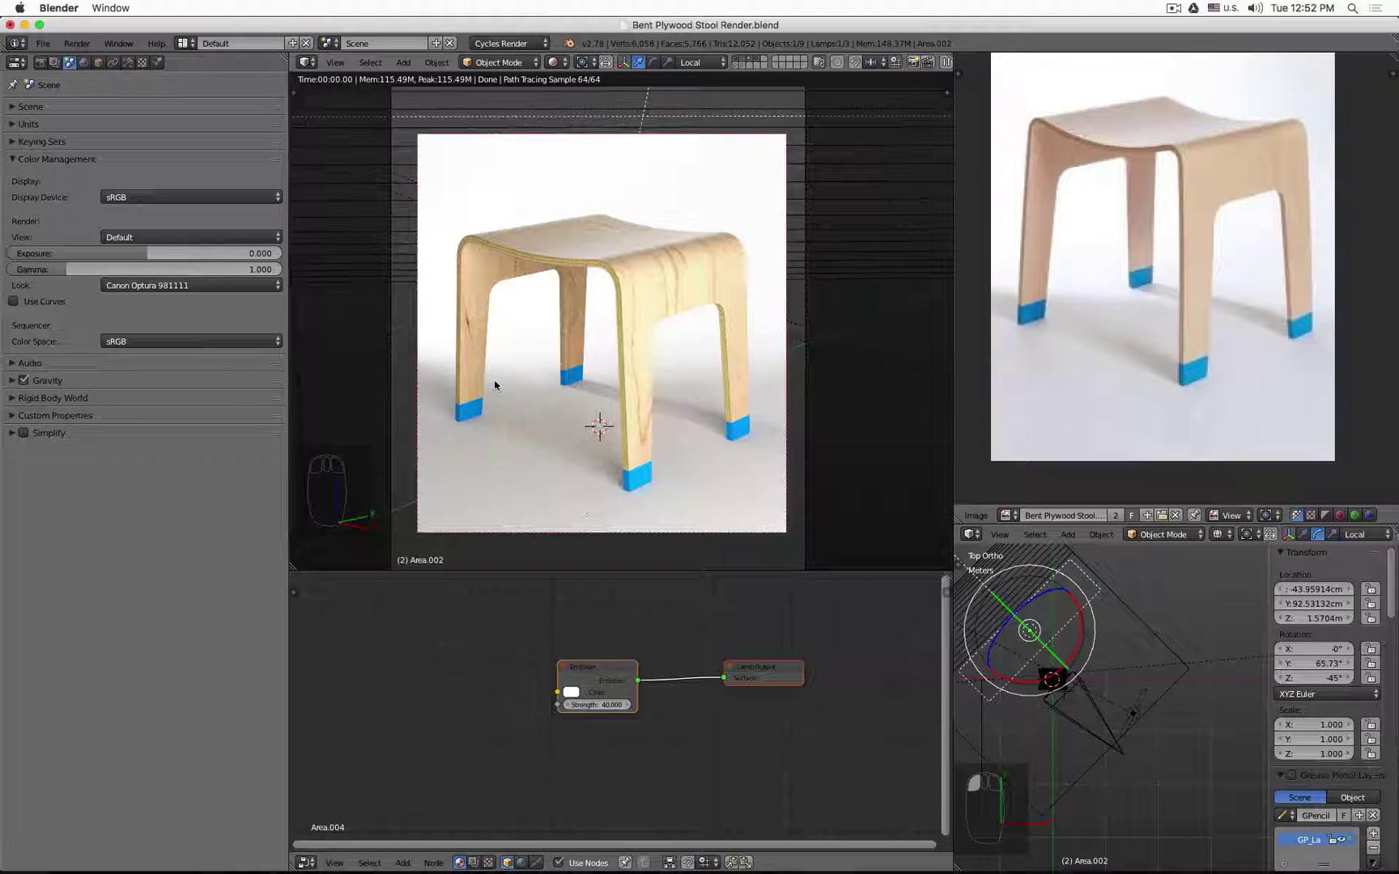
click(195, 286)
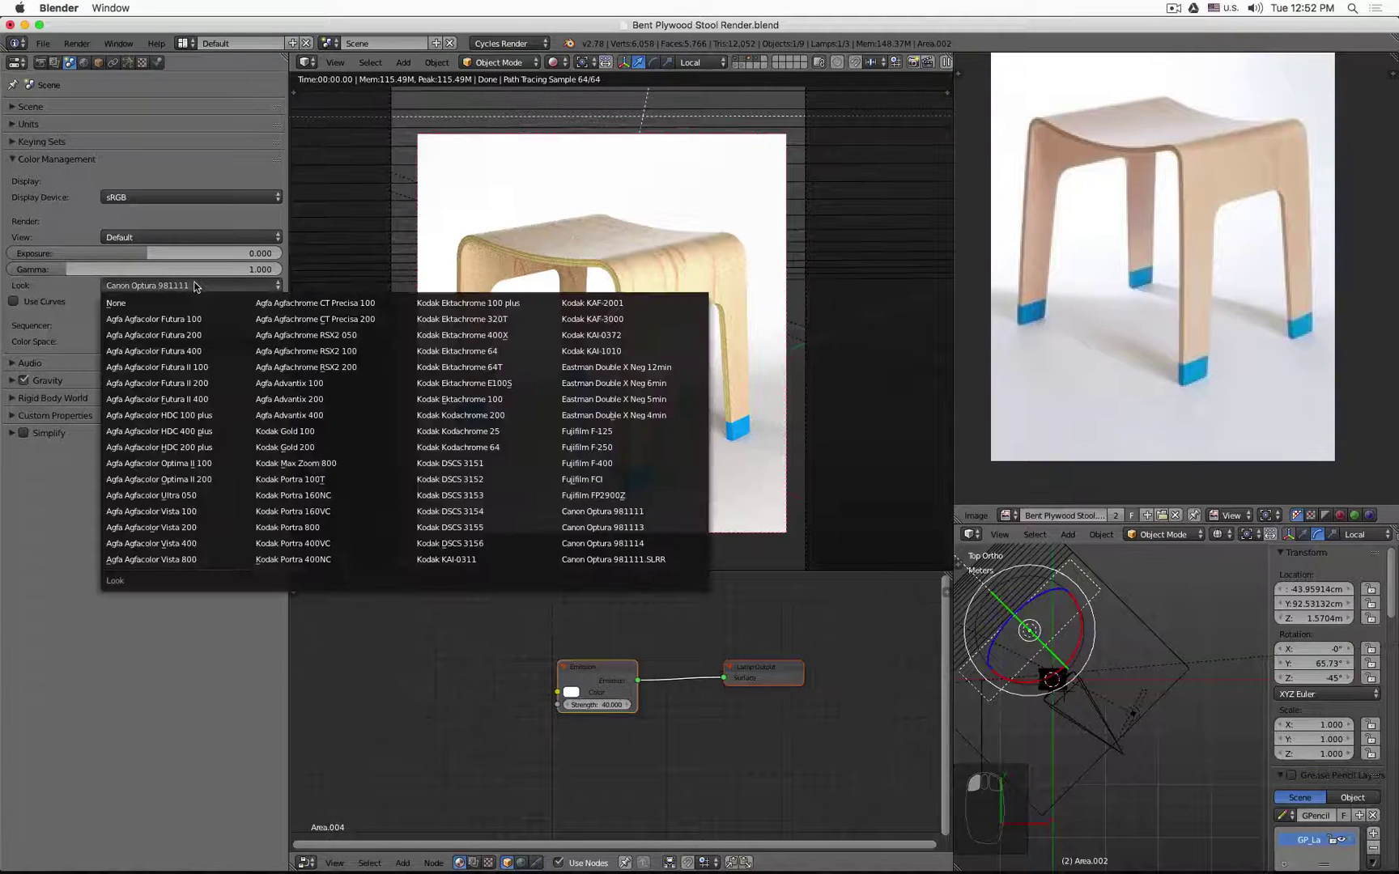
click(511, 526)
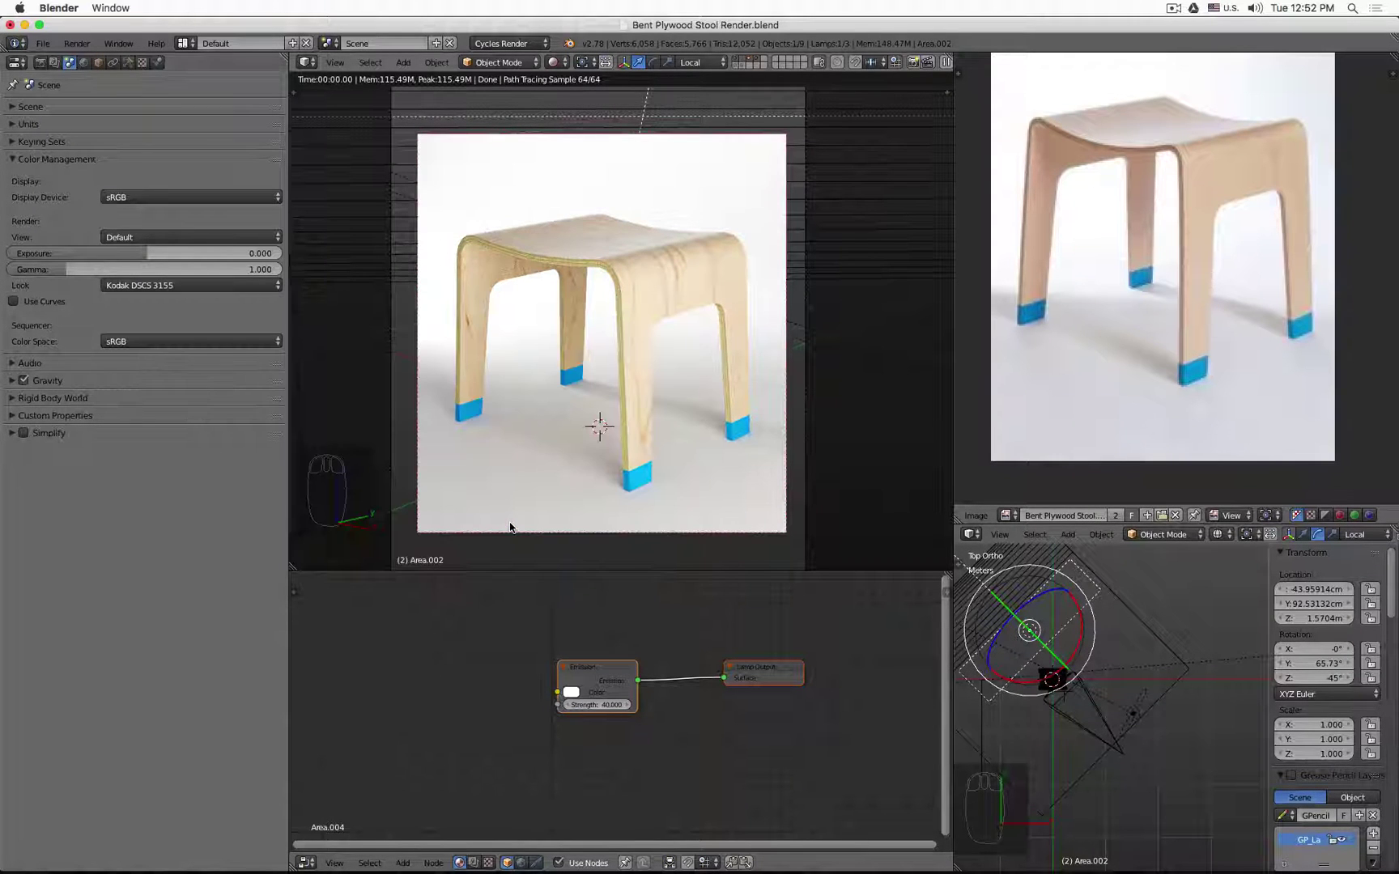
click(248, 287)
click(175, 302)
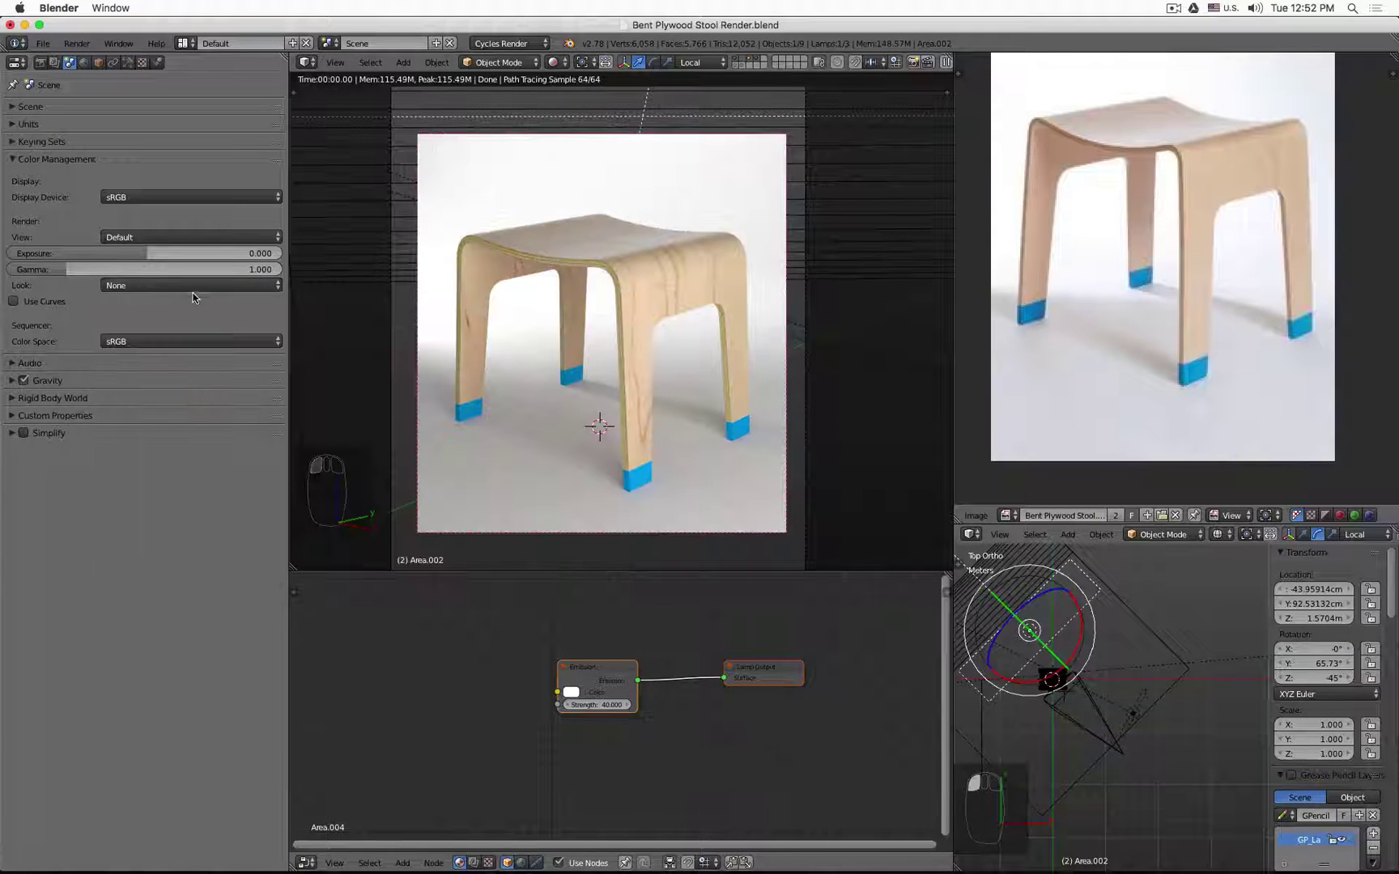
Compare Kodak DSCS 3155, Canon Optura 981111 and no look once more, and settle on the Canon Optura 981111 look.
click(194, 286)
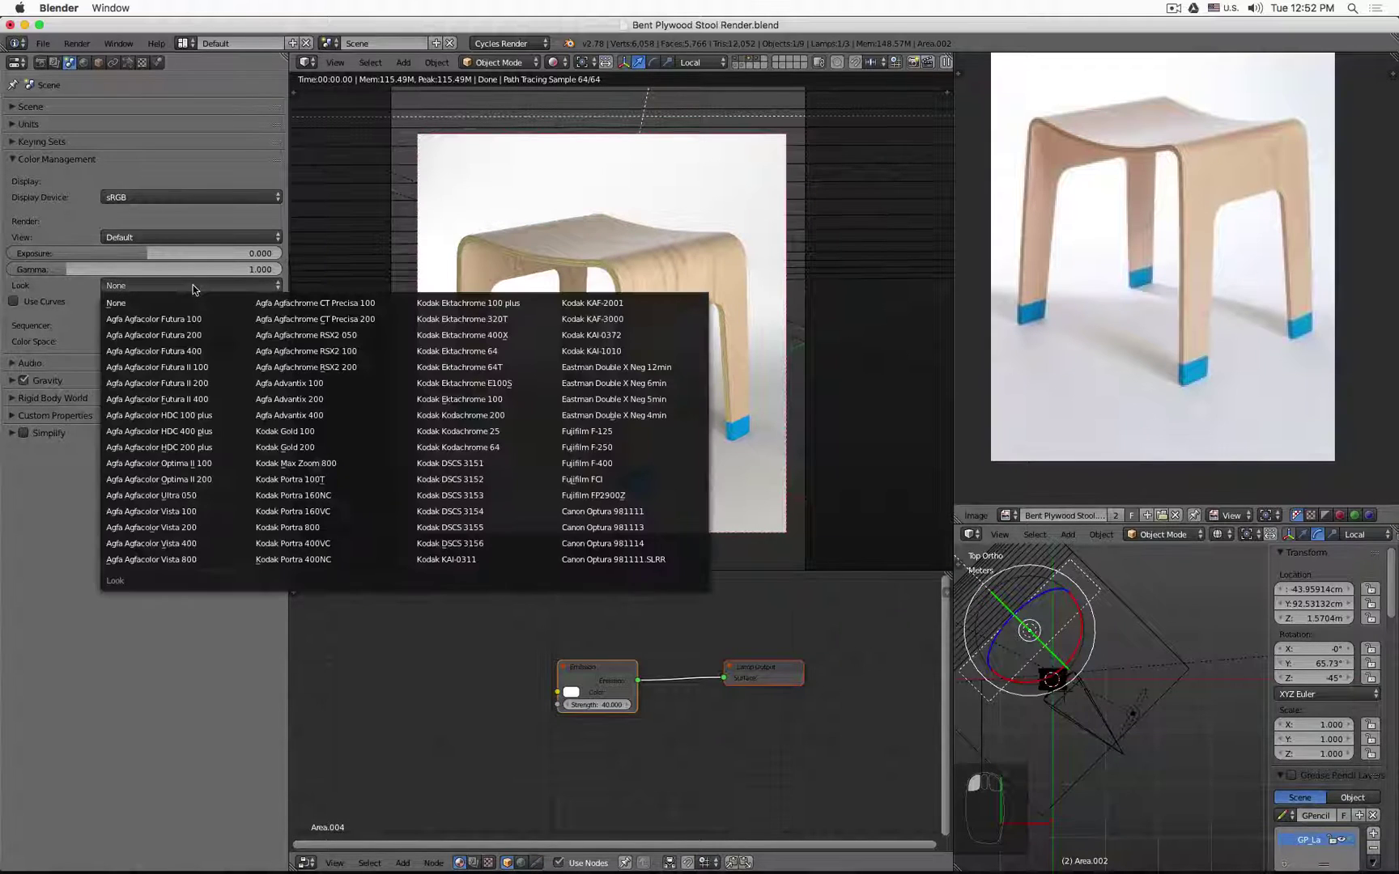
click(459, 528)
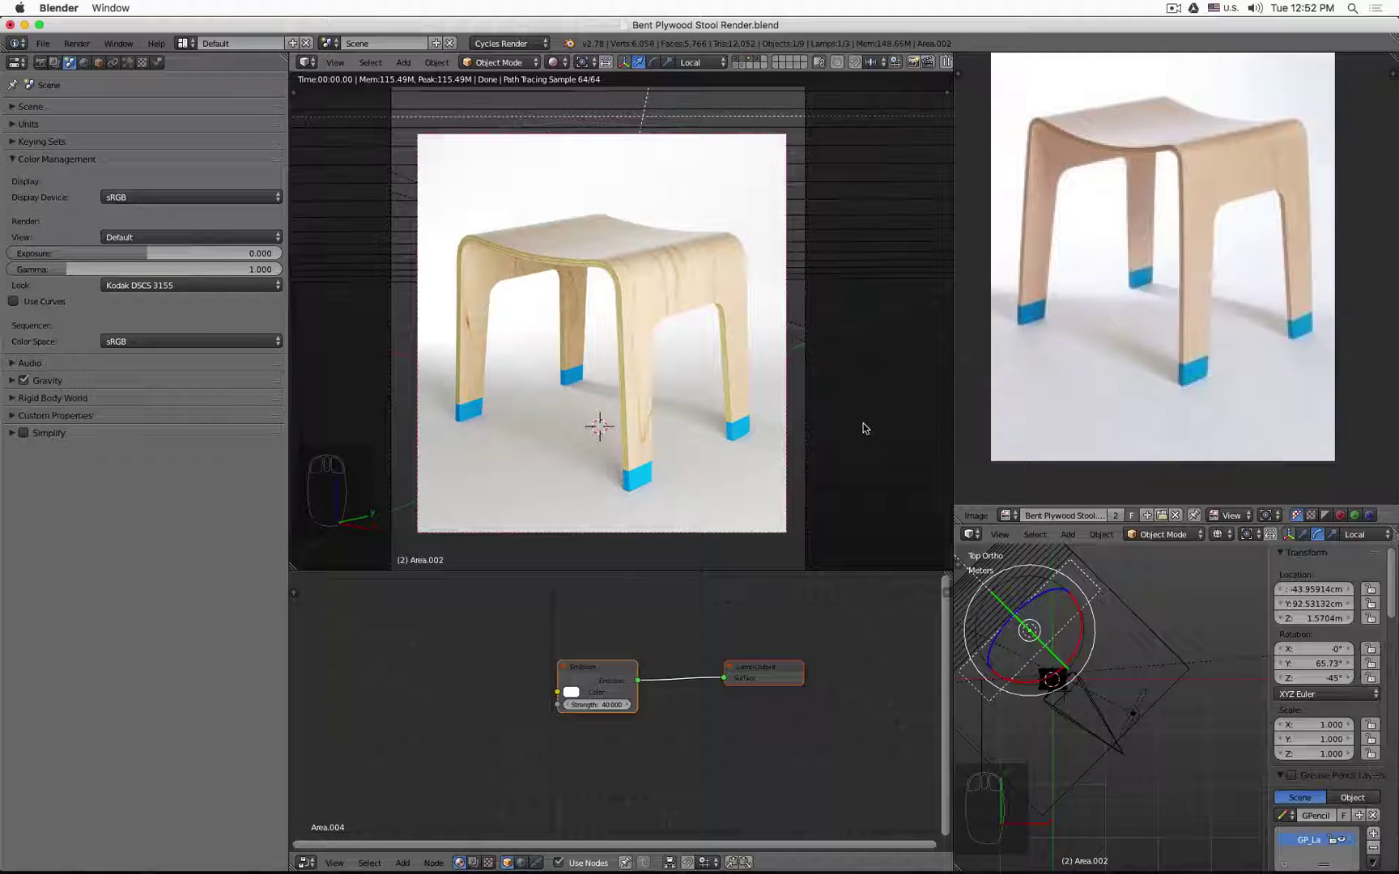
click(234, 286)
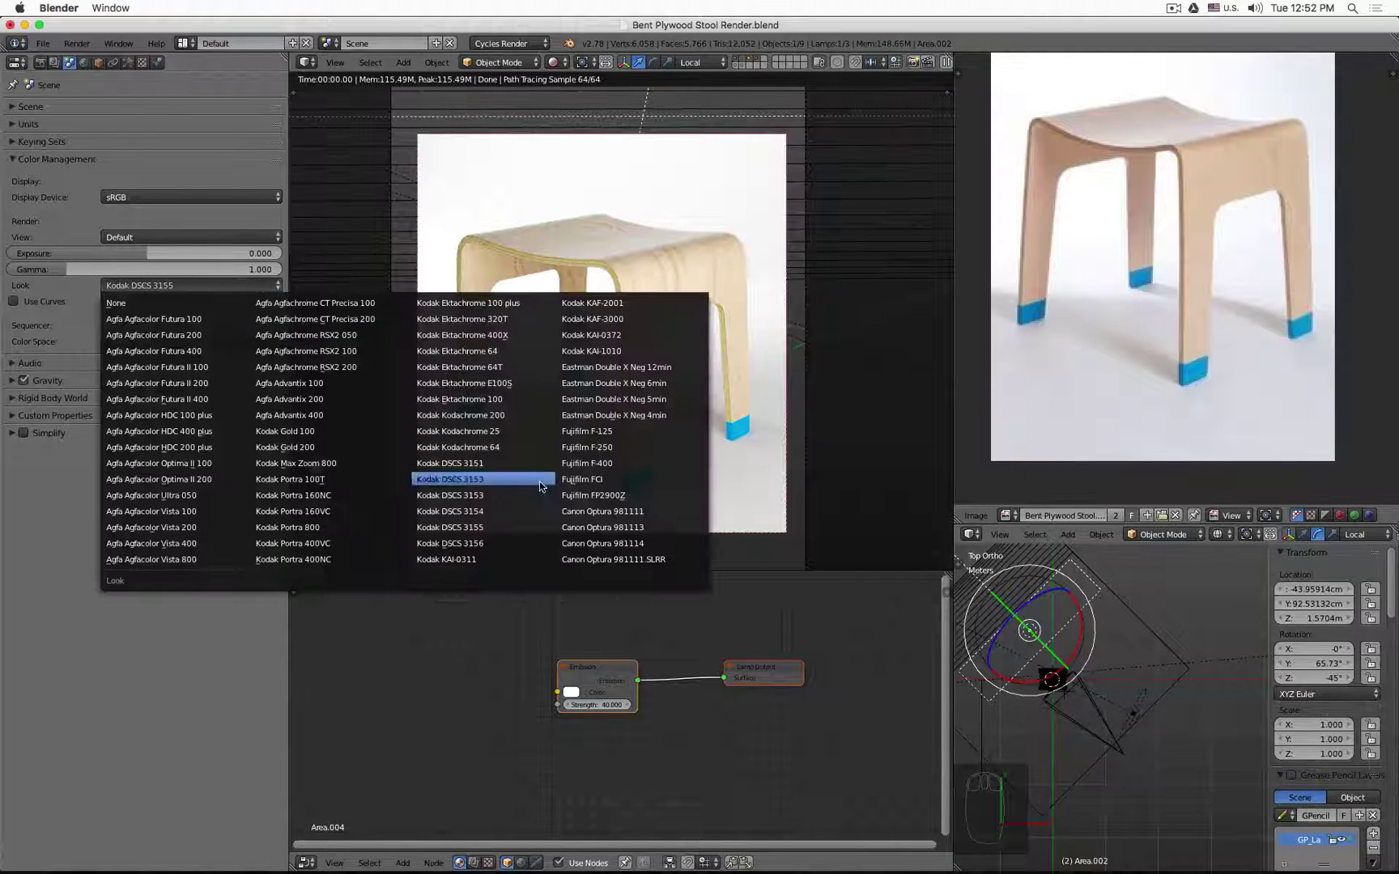
click(588, 512)
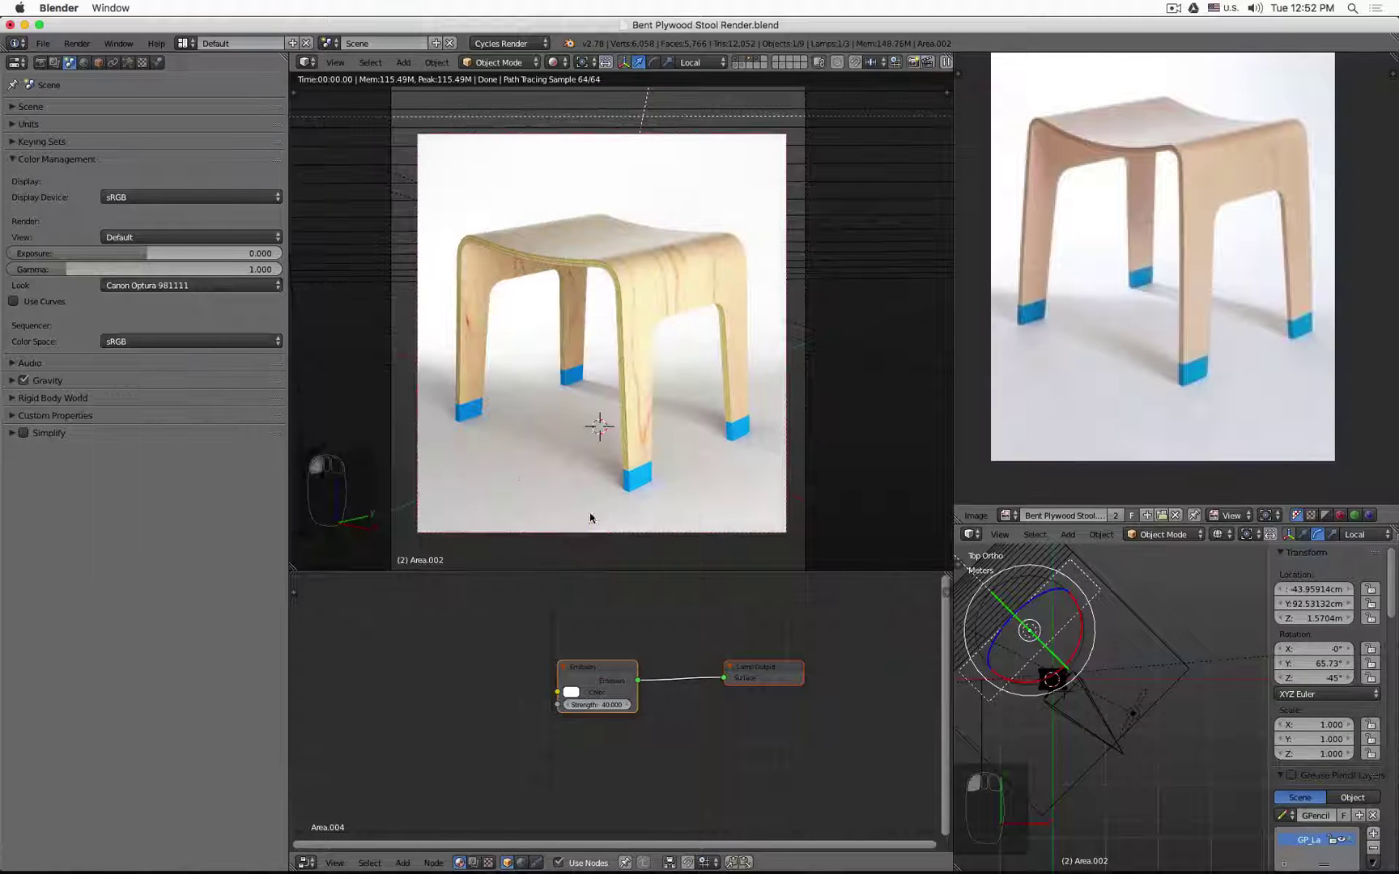
click(218, 285)
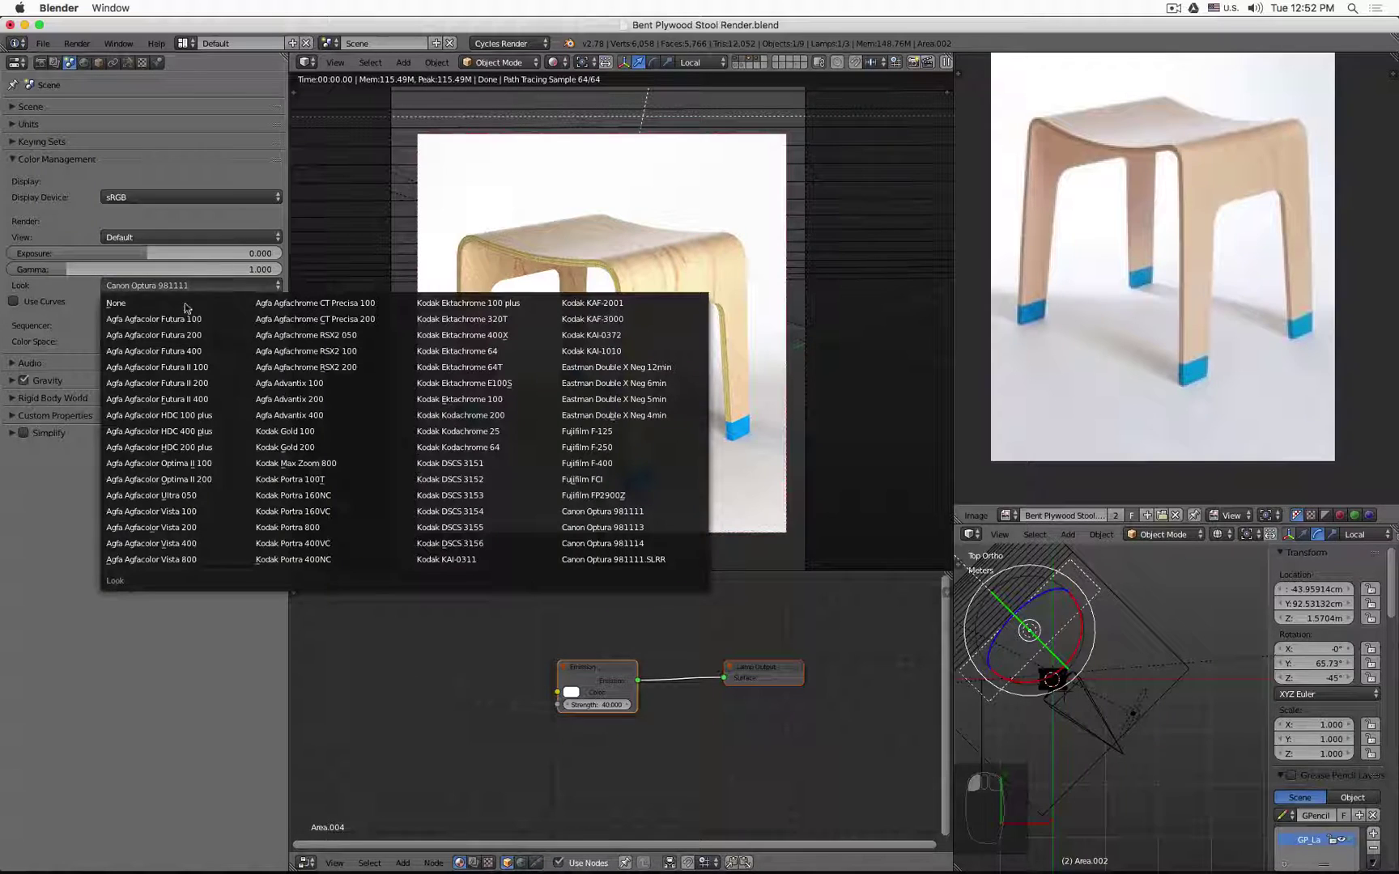
click(127, 302)
click(169, 283)
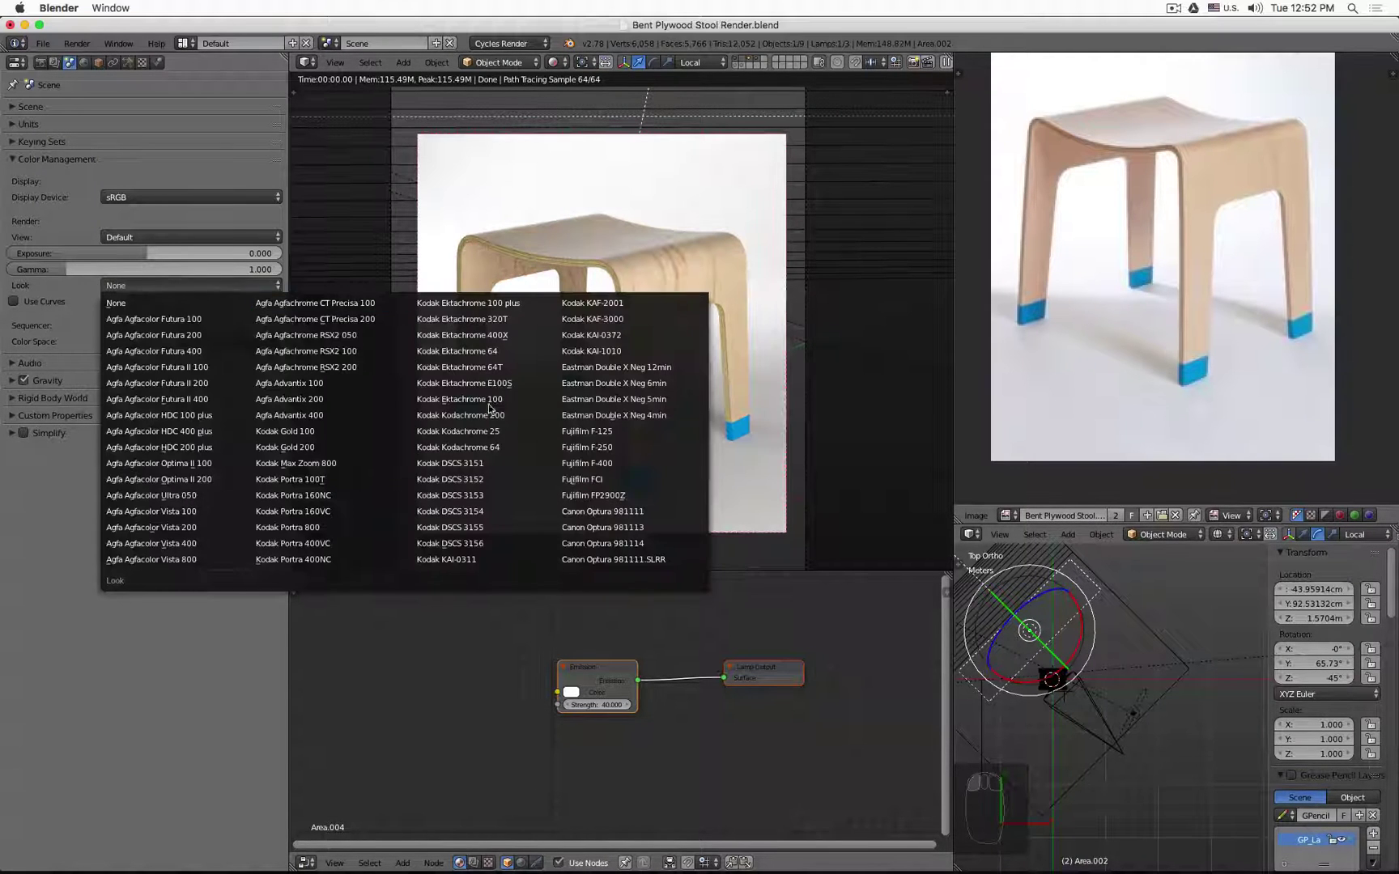
click(604, 511)
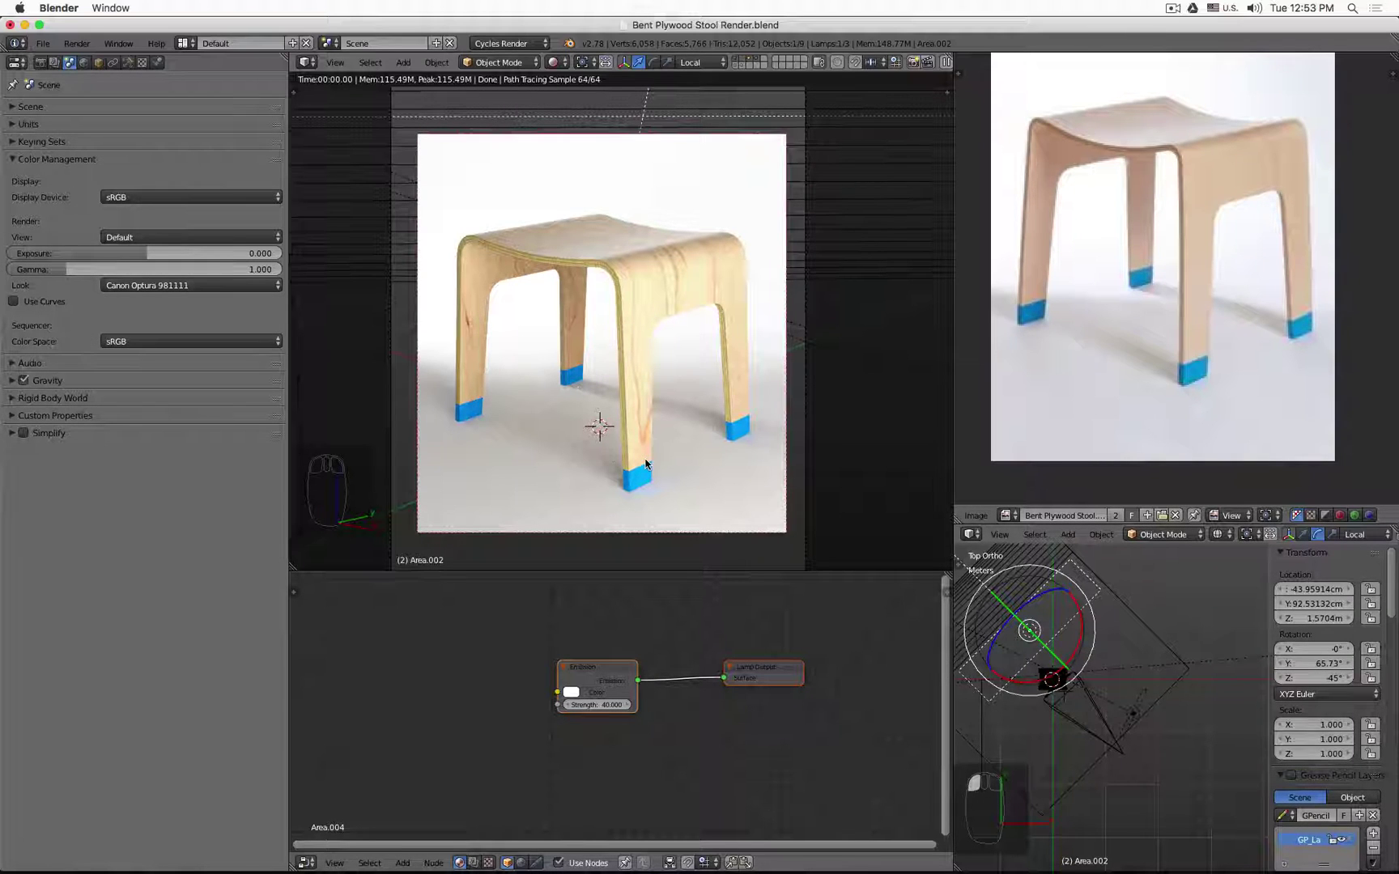
Set the emission strength of the 1 m area lamp Area.001 to 15.
click(1132, 710)
click(127, 62)
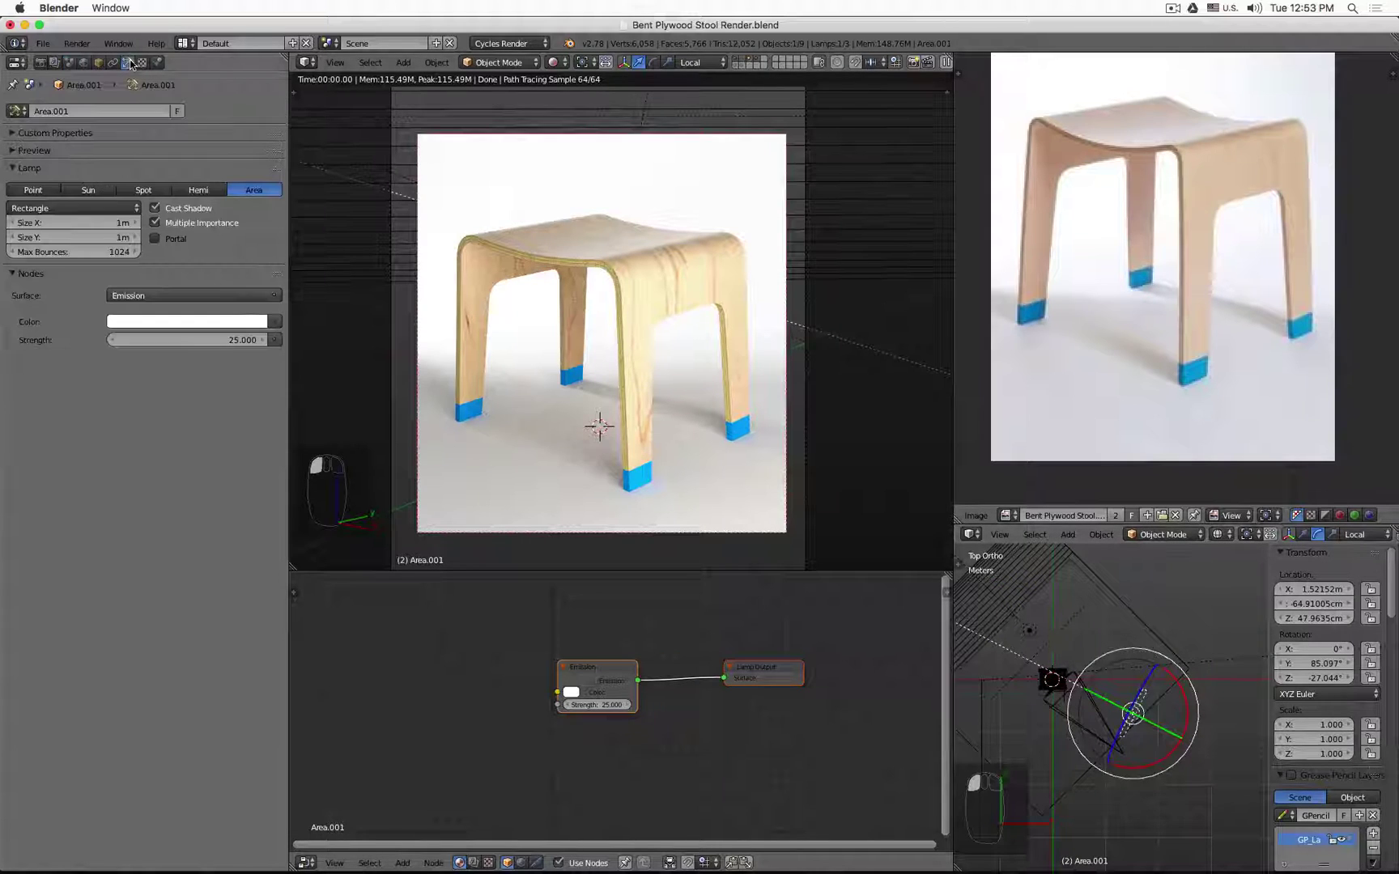
click(222, 340)
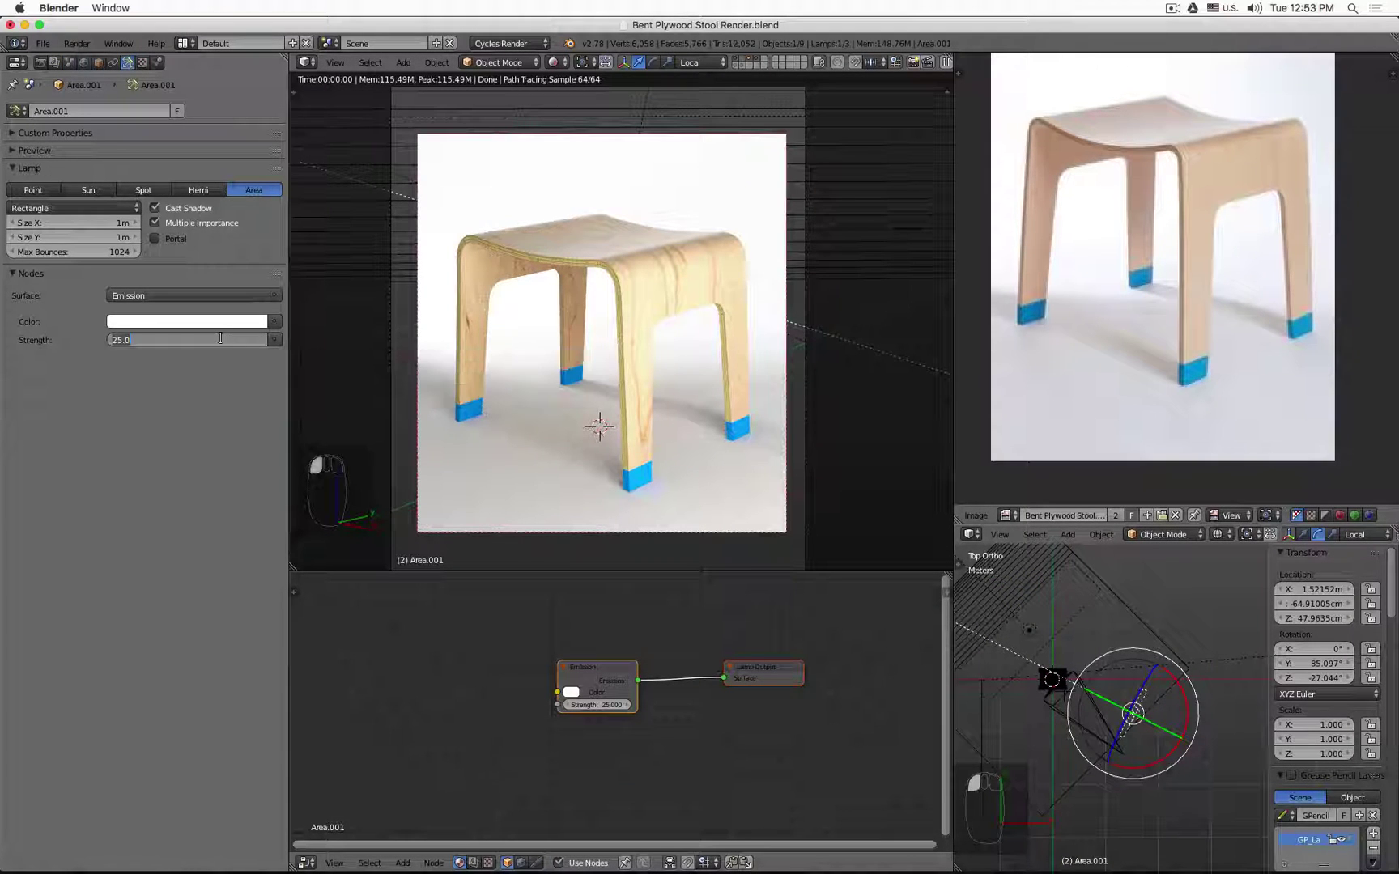
text(15)
key(Return)
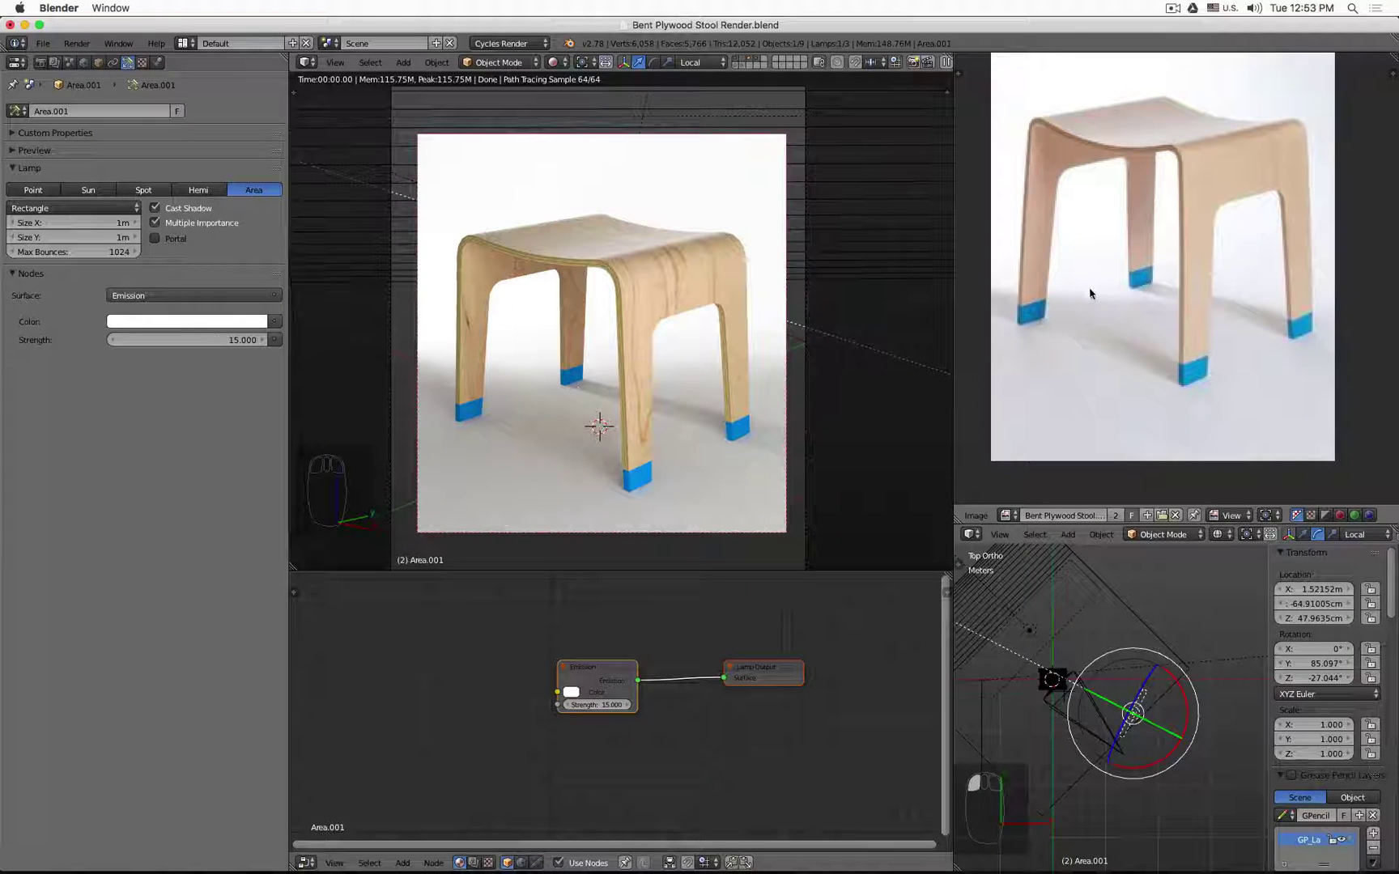
Try emission strengths of 20 and 10 on the large 2 m by 3 m area lamp Area.002, and settle on 25.
click(1066, 624)
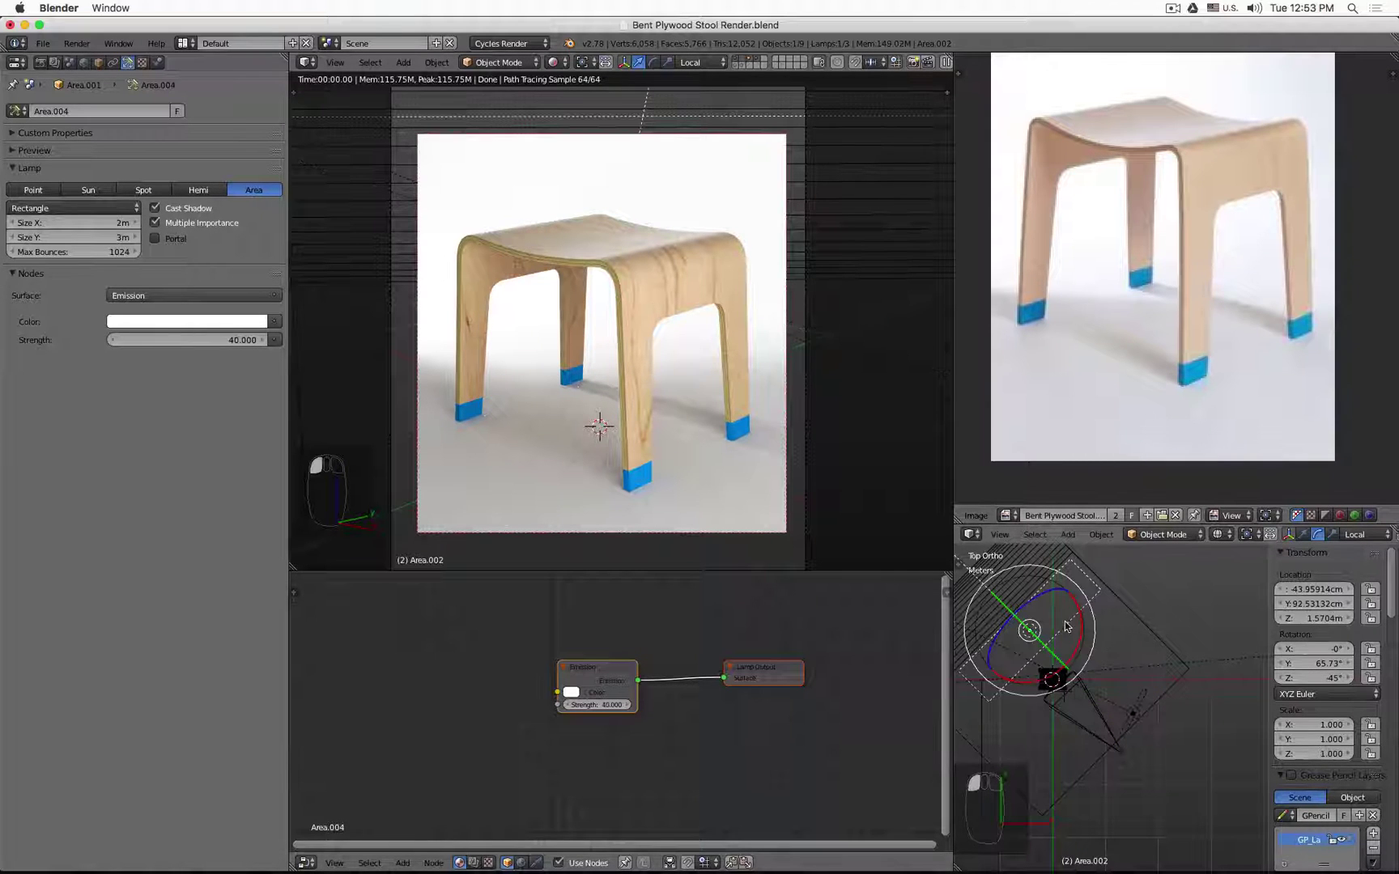
click(221, 340)
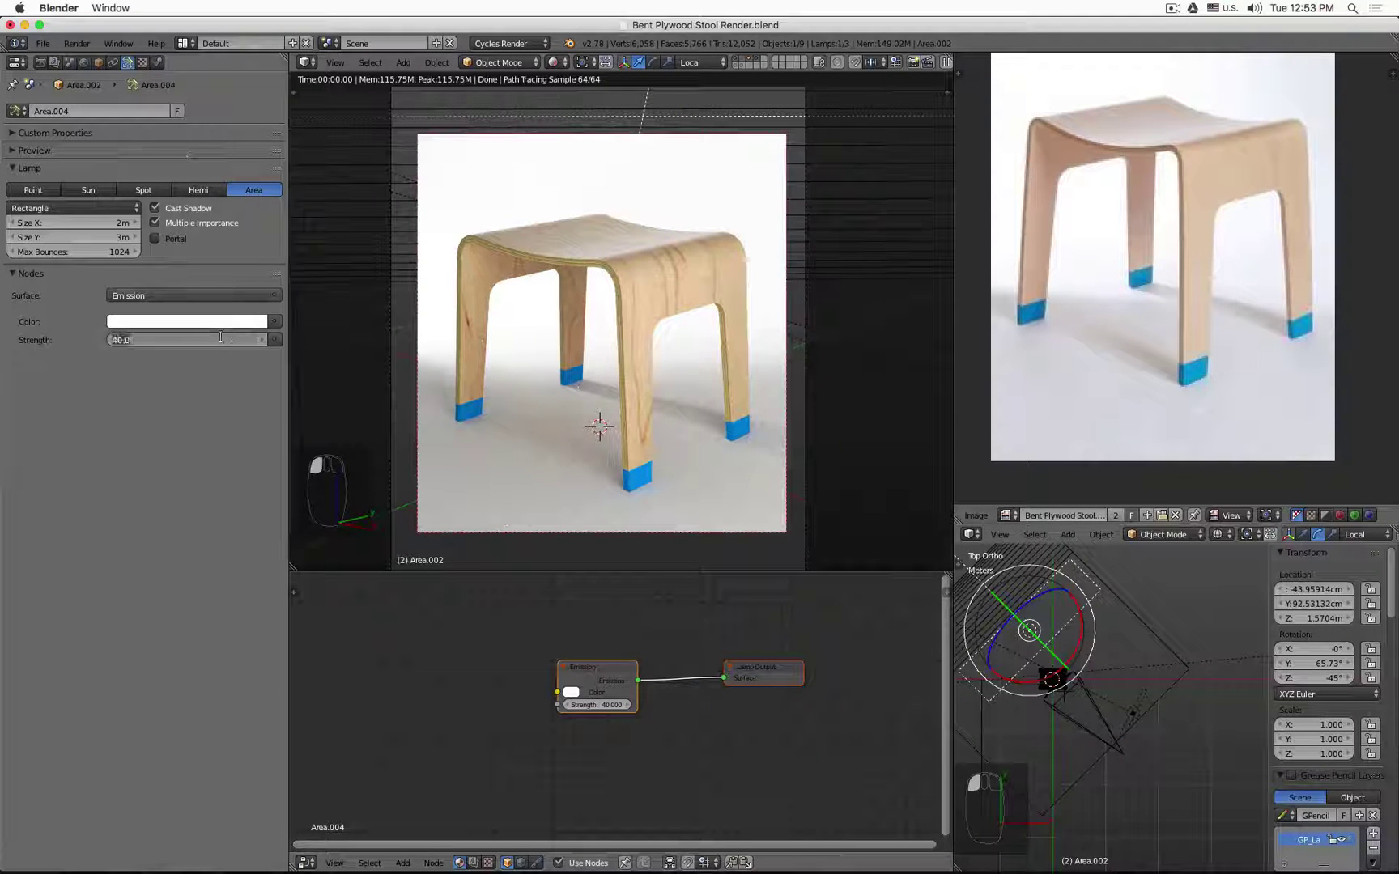
text(20)
key(Return)
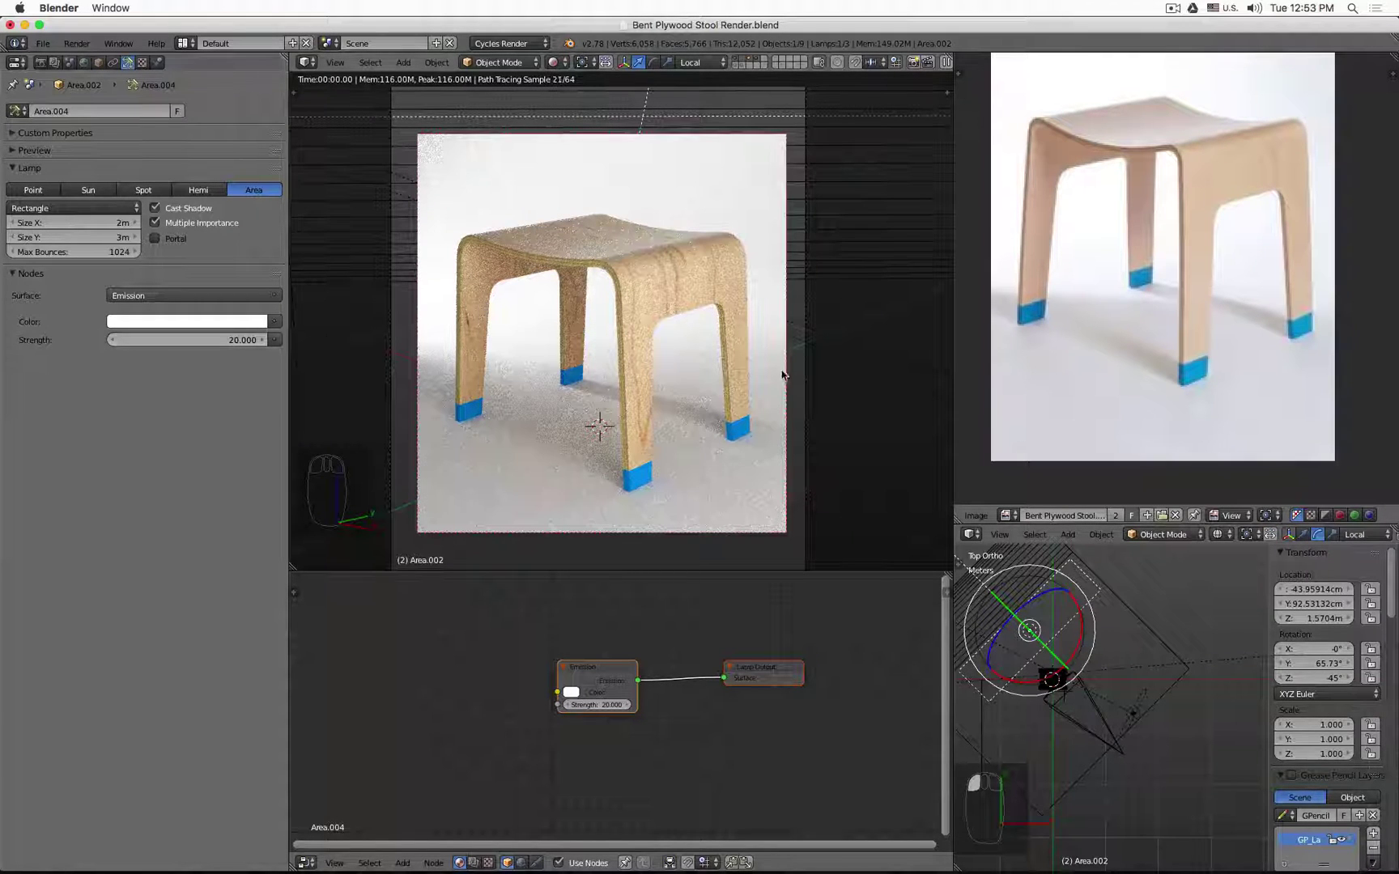
click(220, 340)
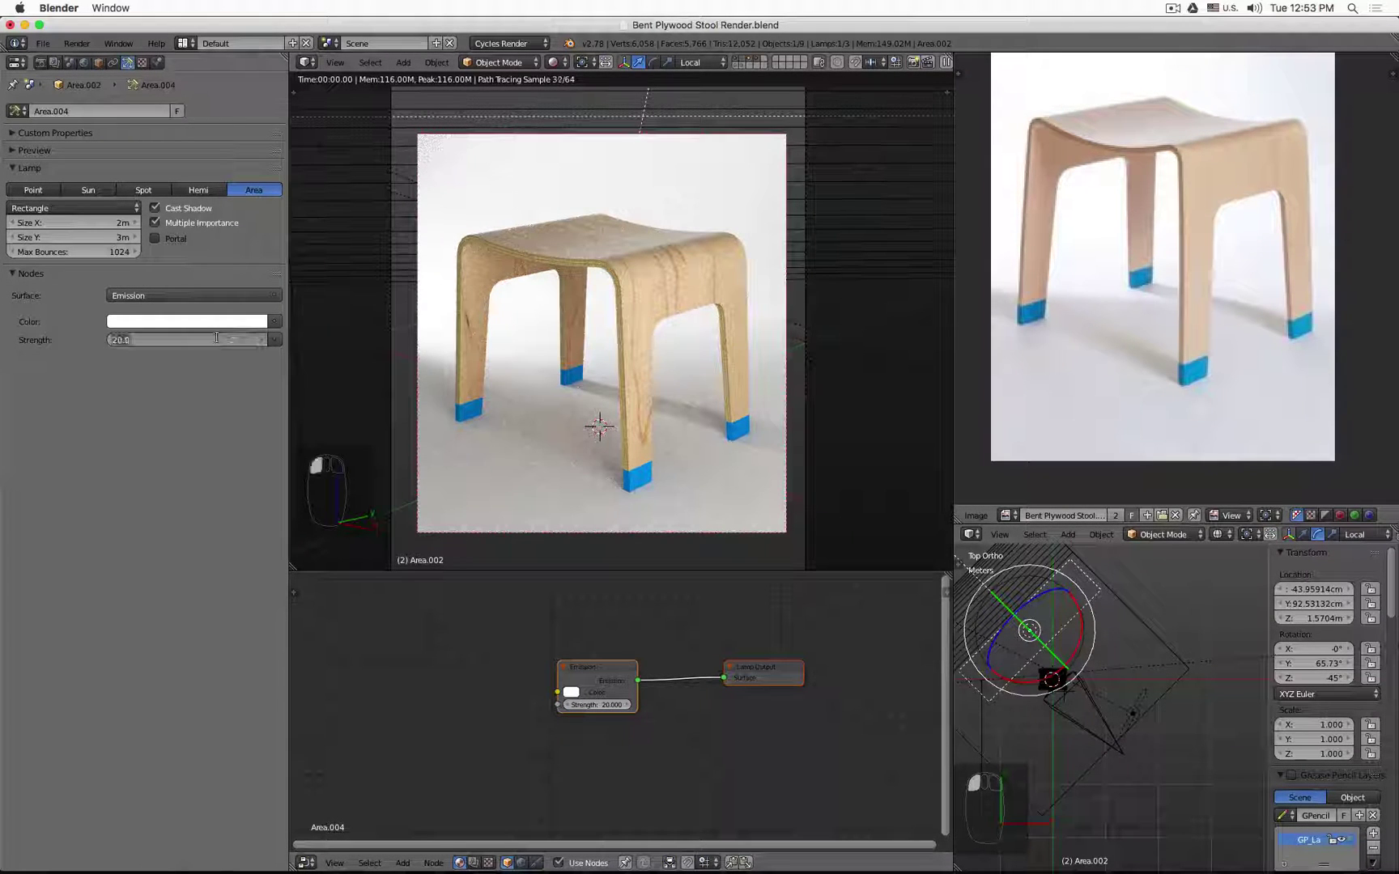
text(10)
key(Return)
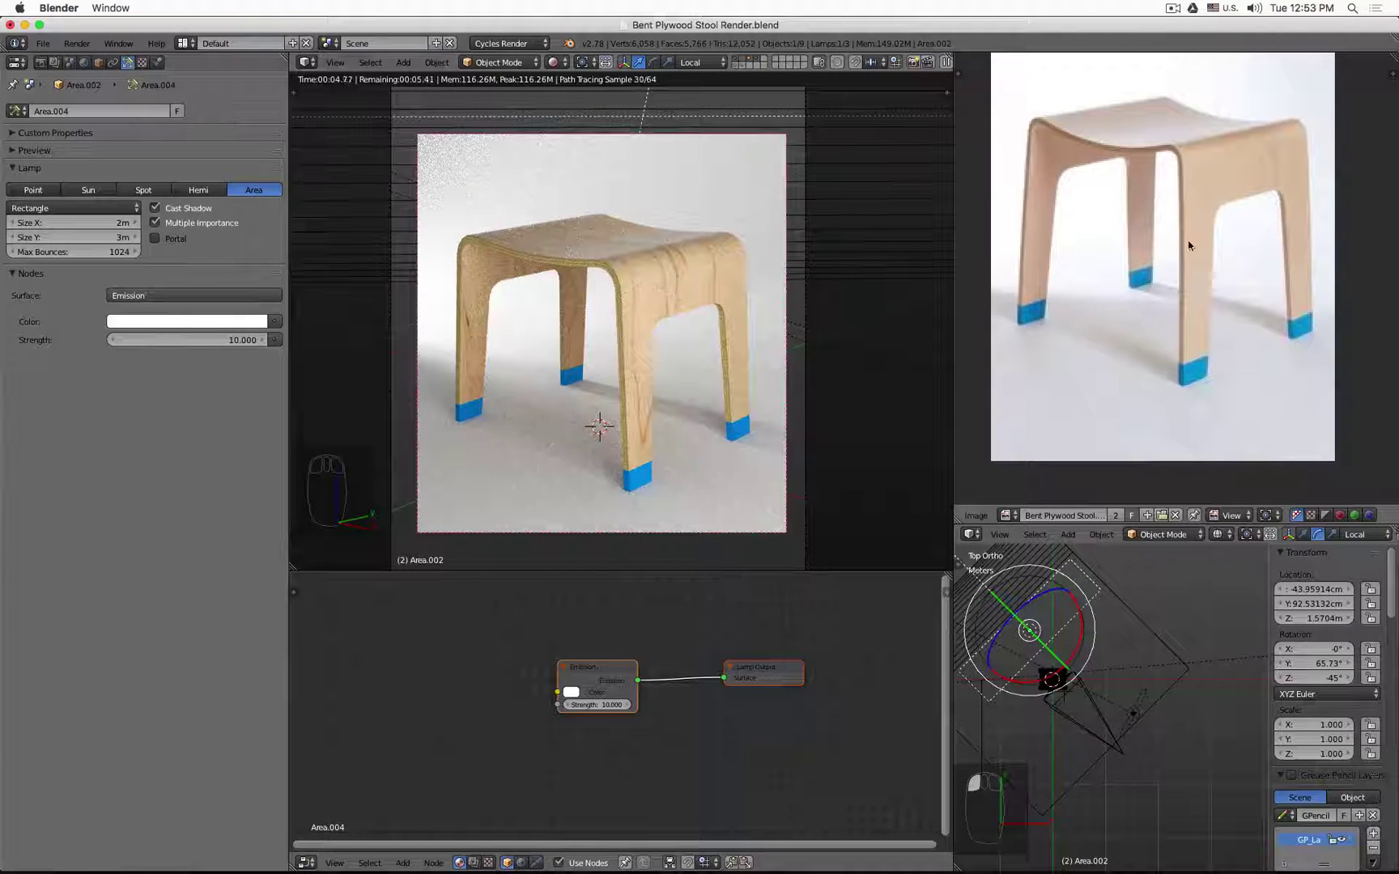
click(208, 338)
text(25)
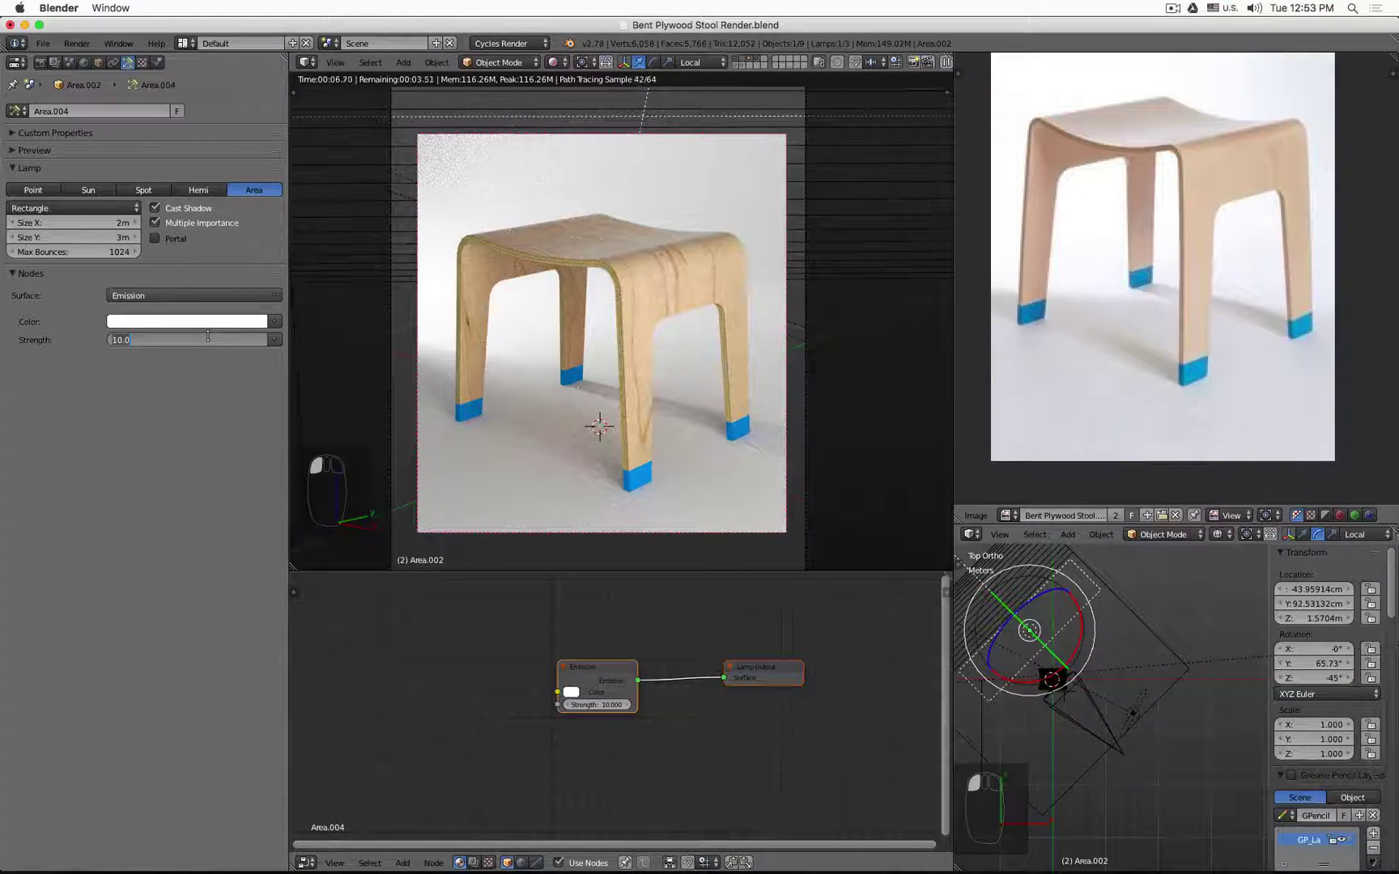
key(Return)
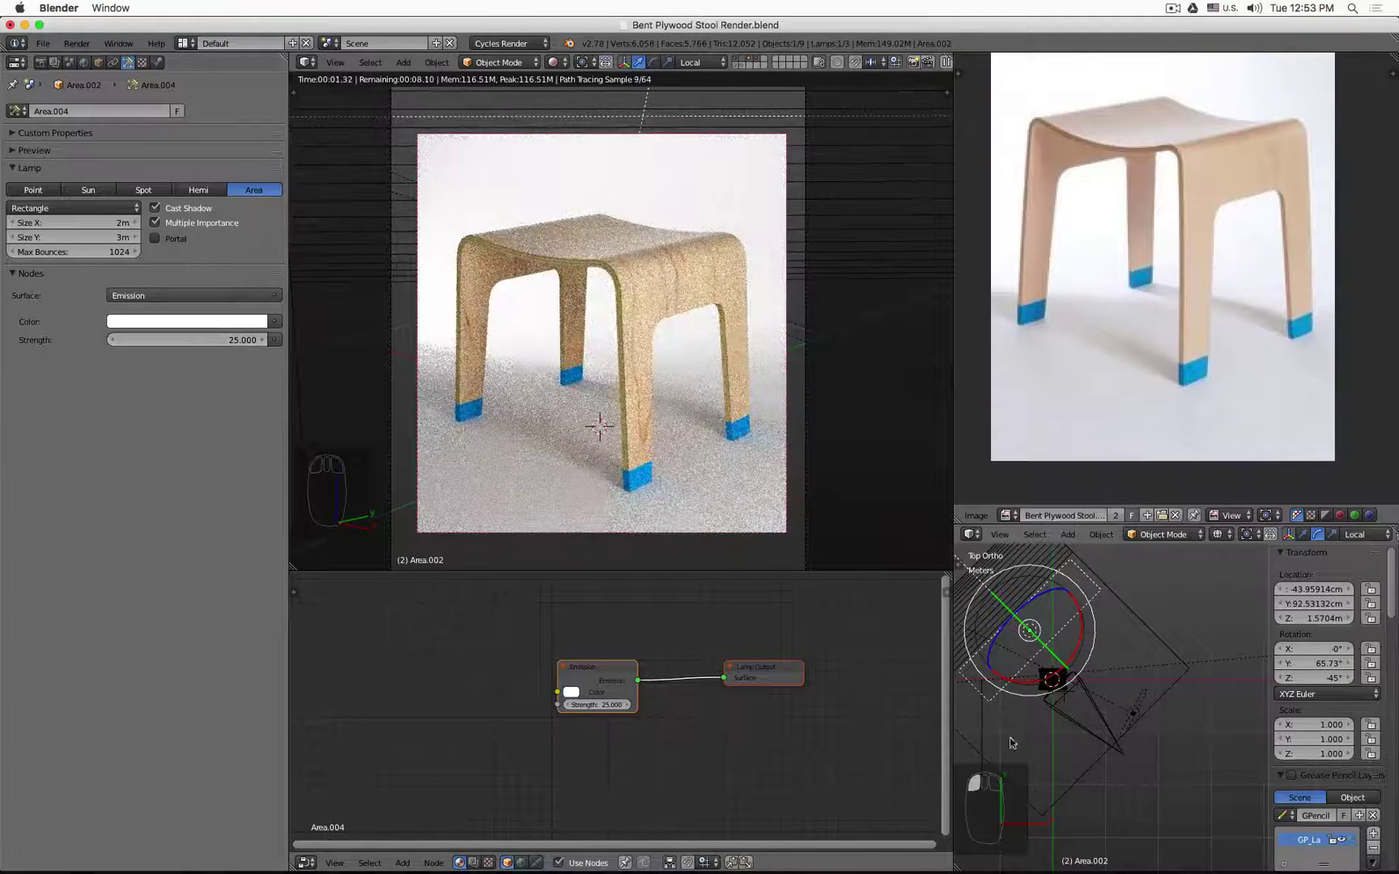
Try emission strengths of 0 and 10 on the small 25 cm area lamp Area, and settle on 15.
scroll(1032, 703, down, 2)
shift+middle_drag(1033, 685, 1142, 642)
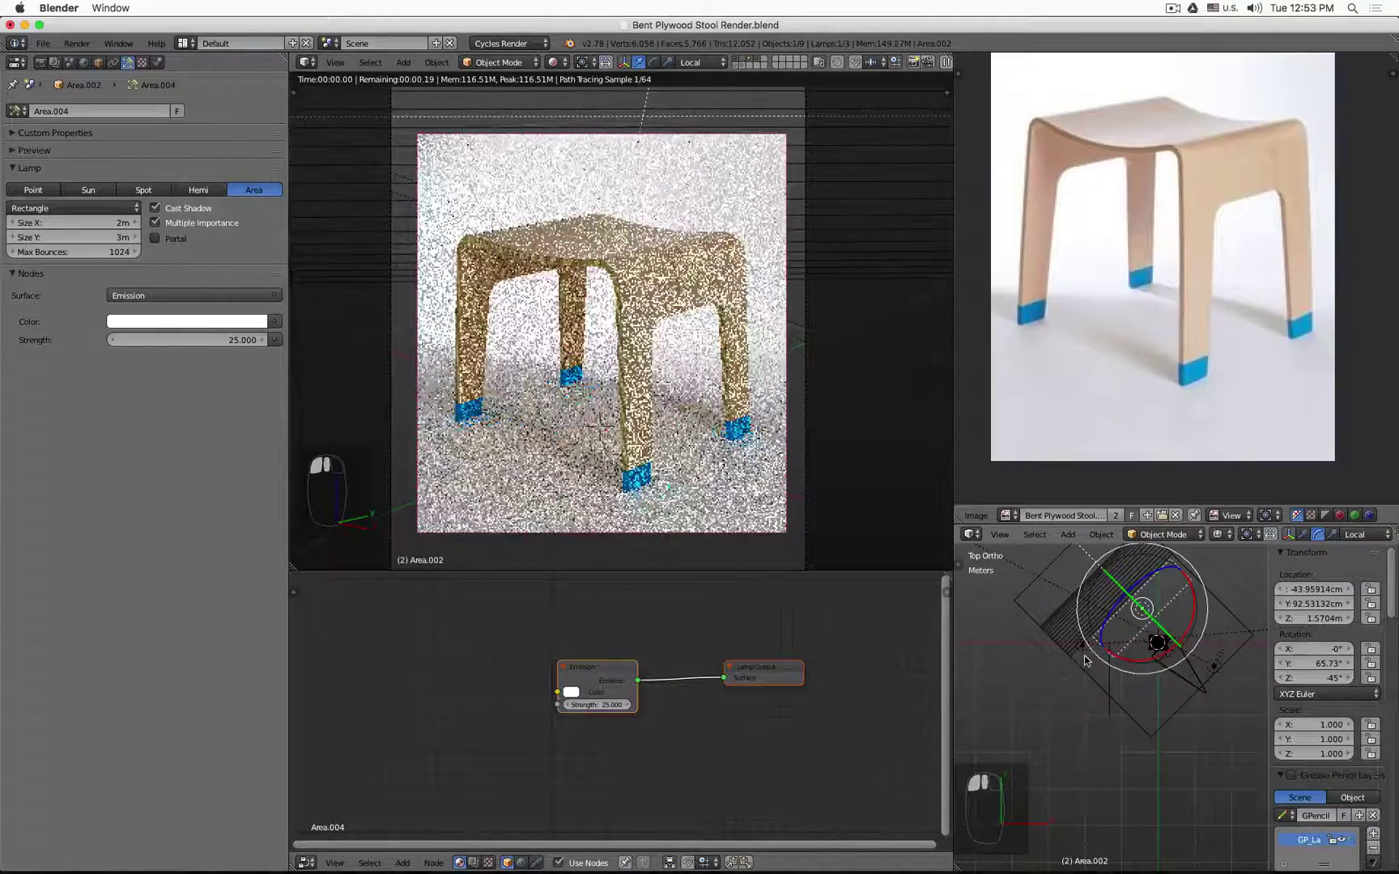
scroll(1087, 657, up, 5)
click(1079, 641)
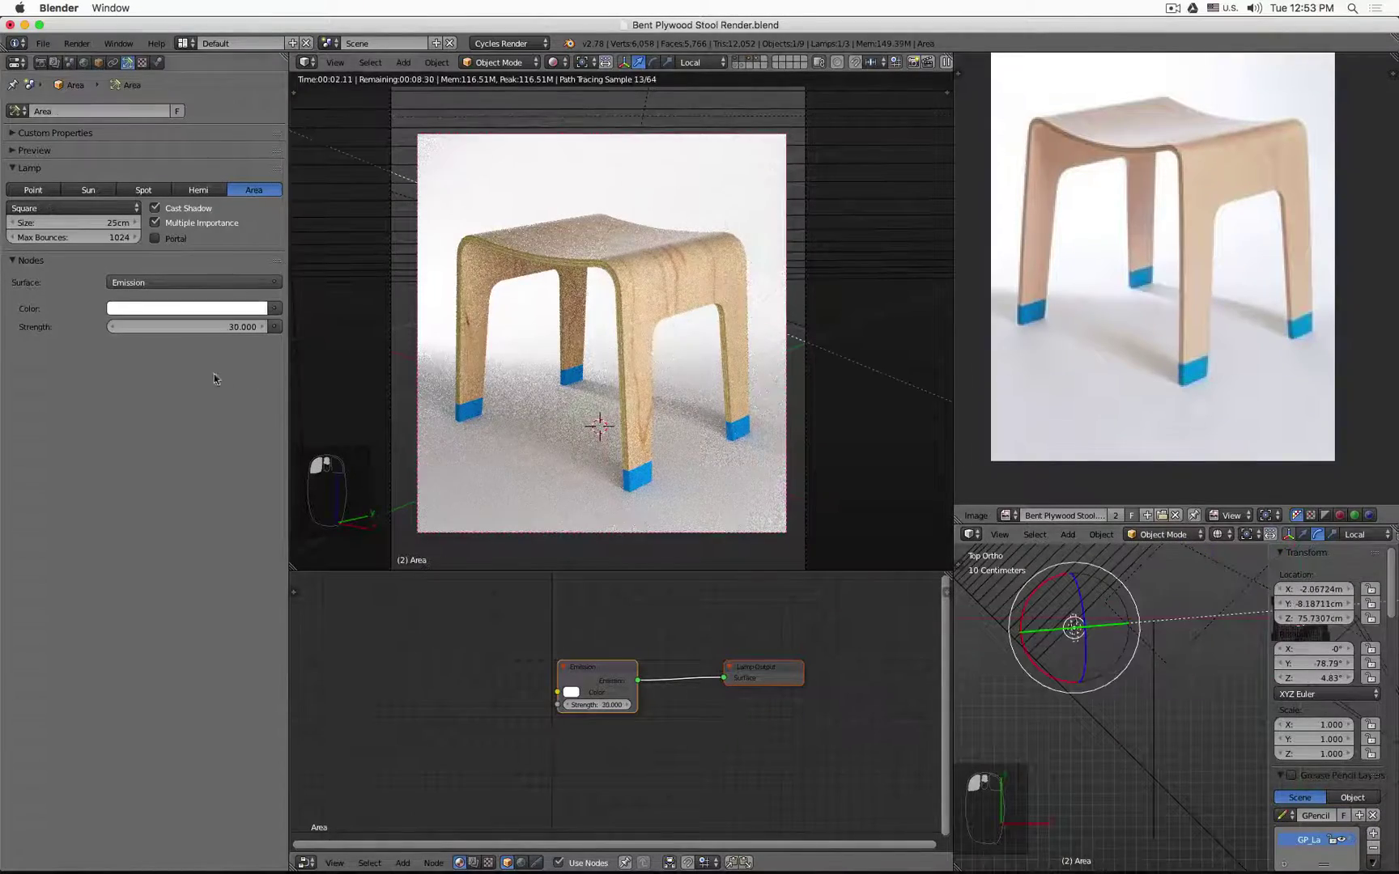
click(219, 330)
text(0)
key(Return)
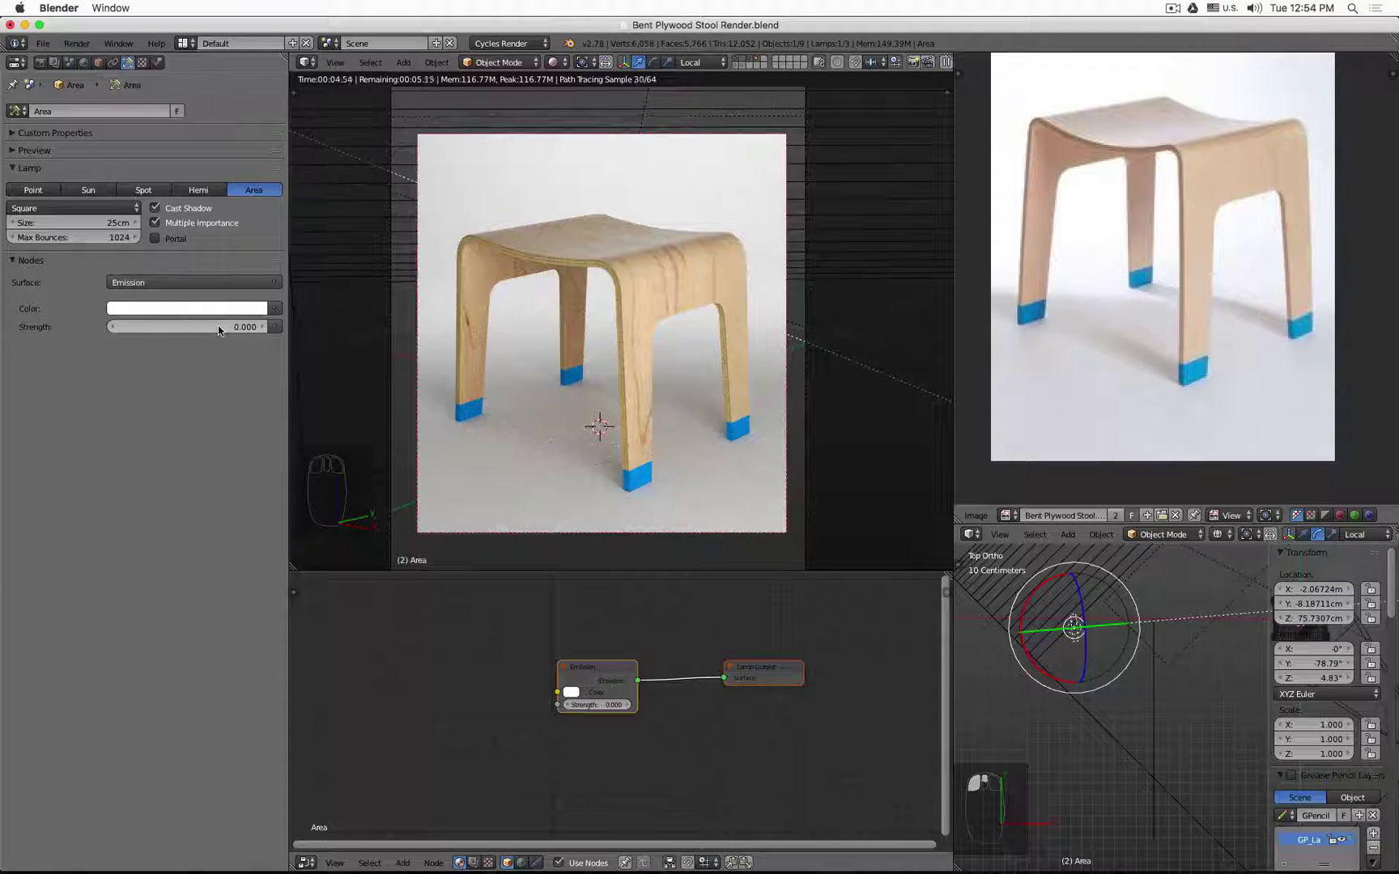
click(218, 325)
text(10)
key(Return)
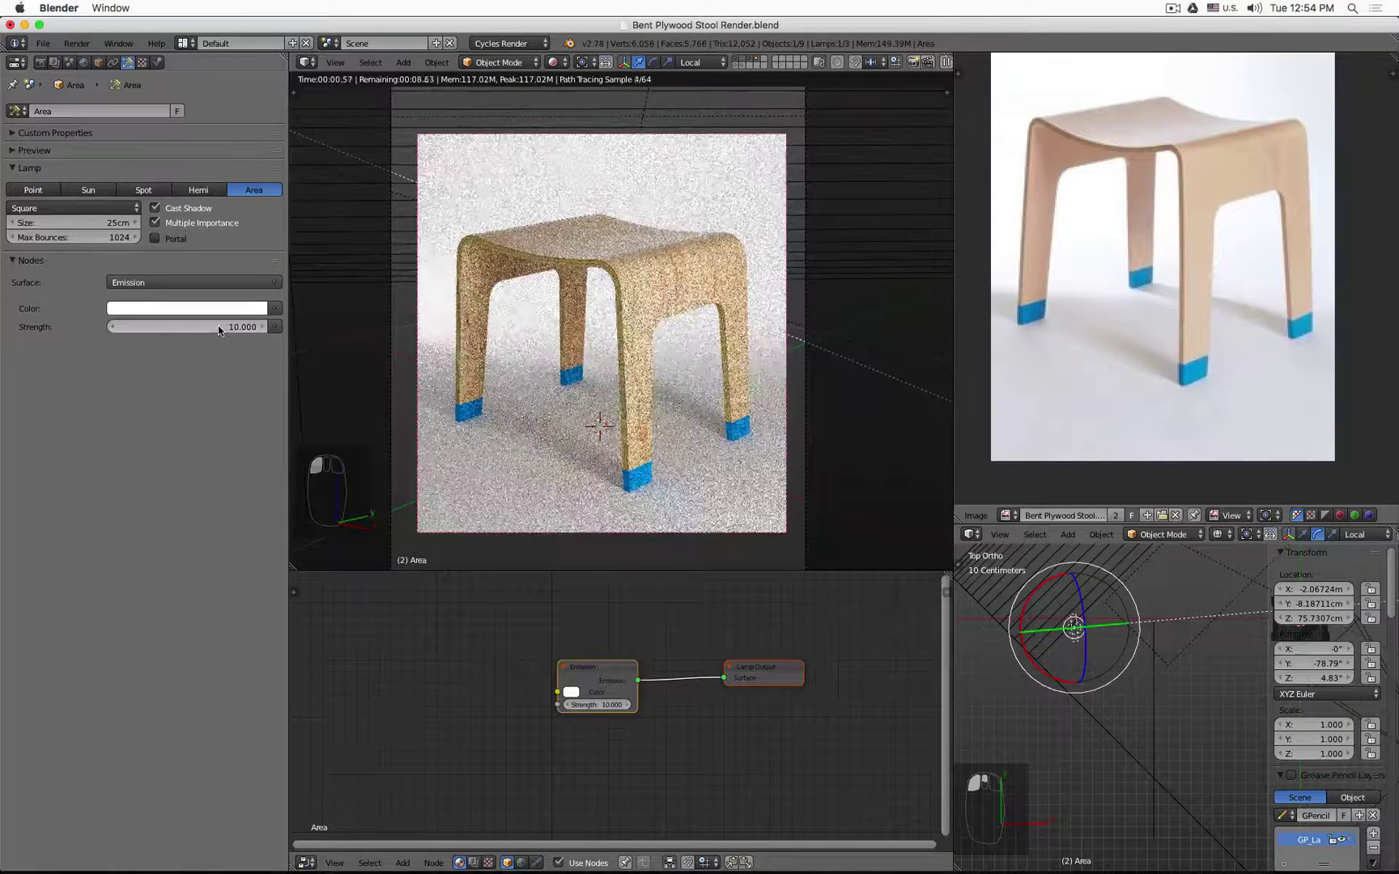
click(194, 324)
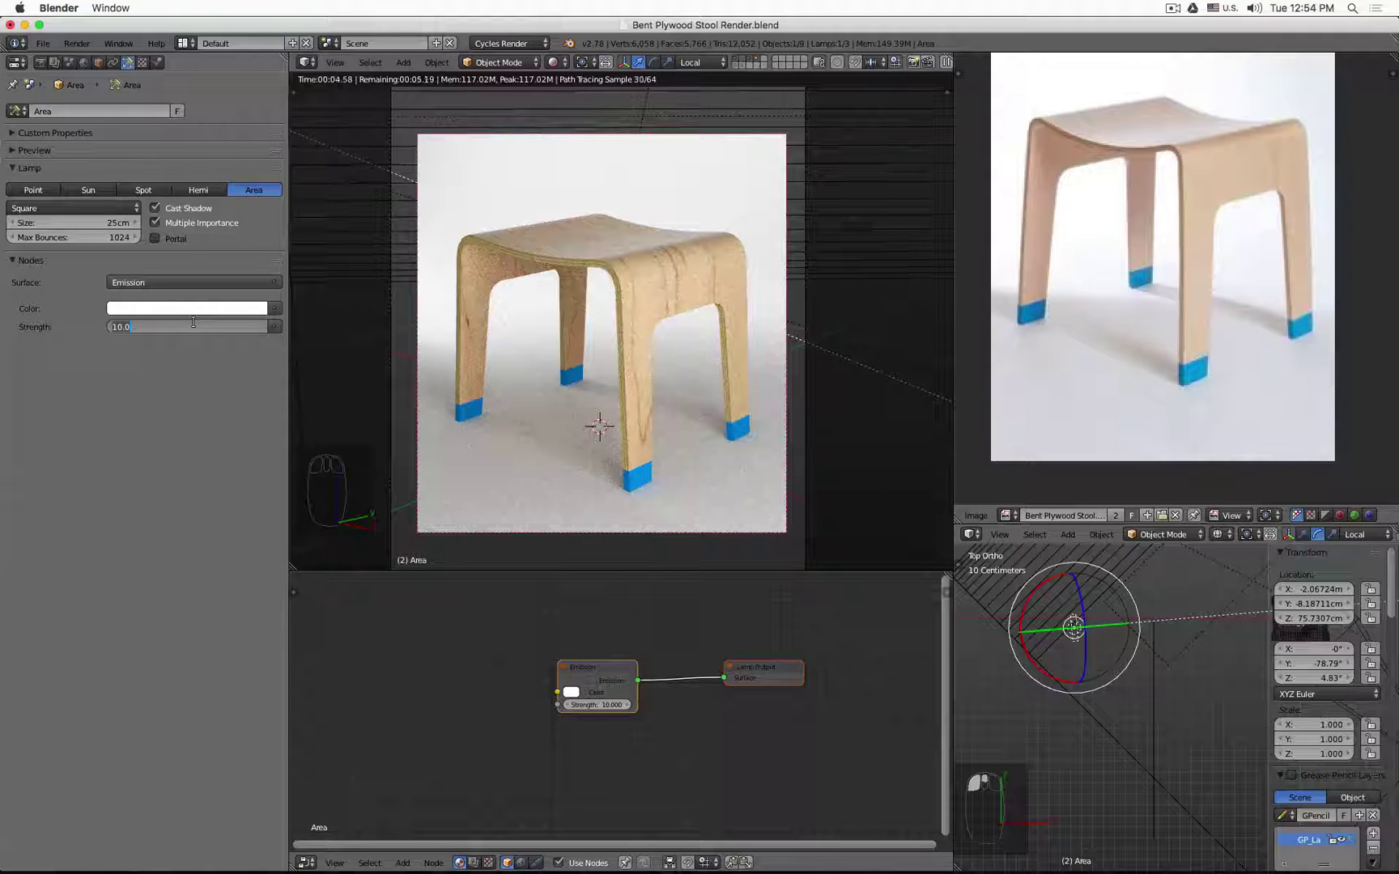
text(15)
key(Return)
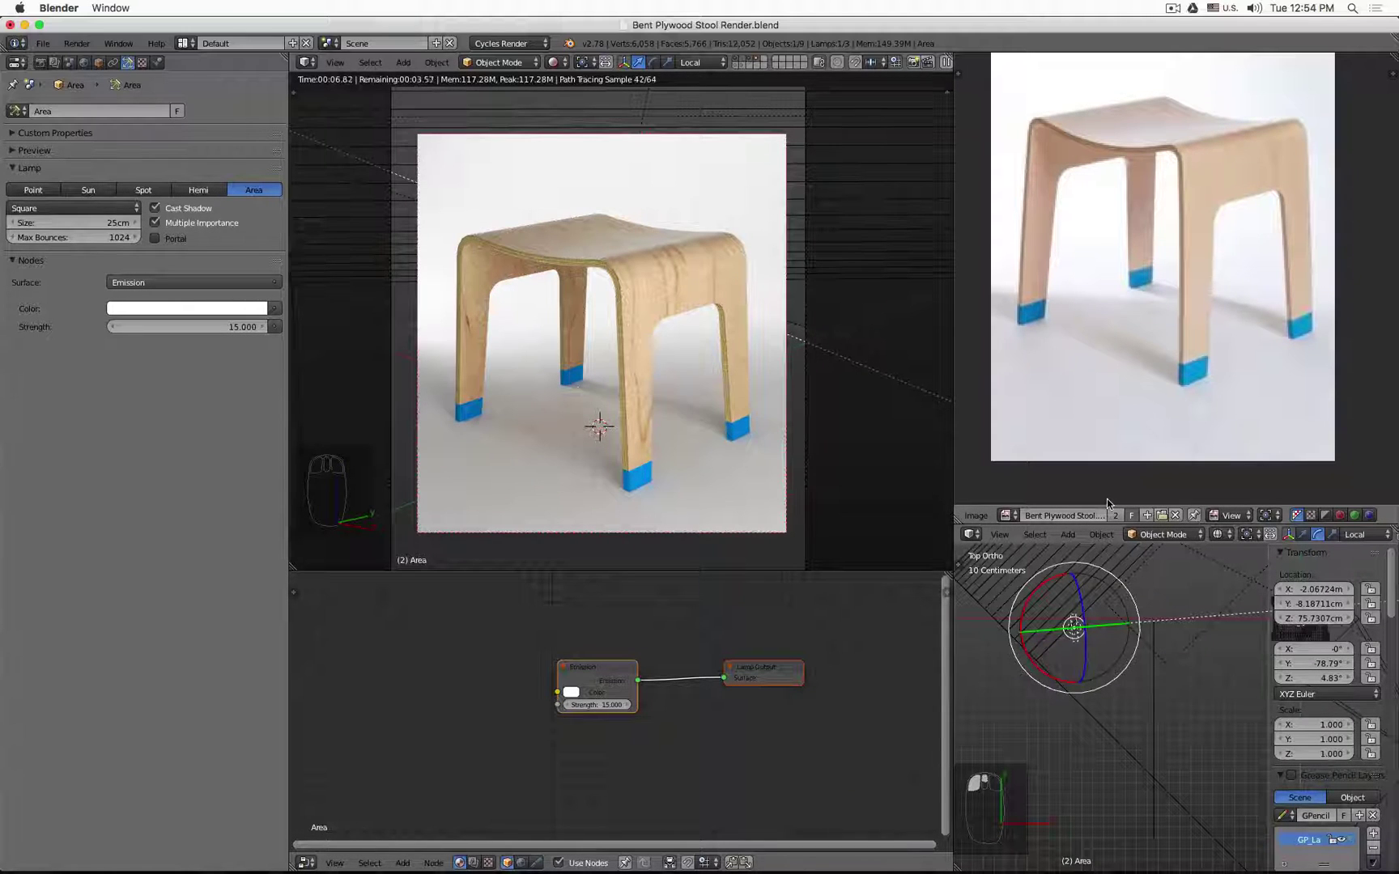
scroll(474, 334, down, 2)
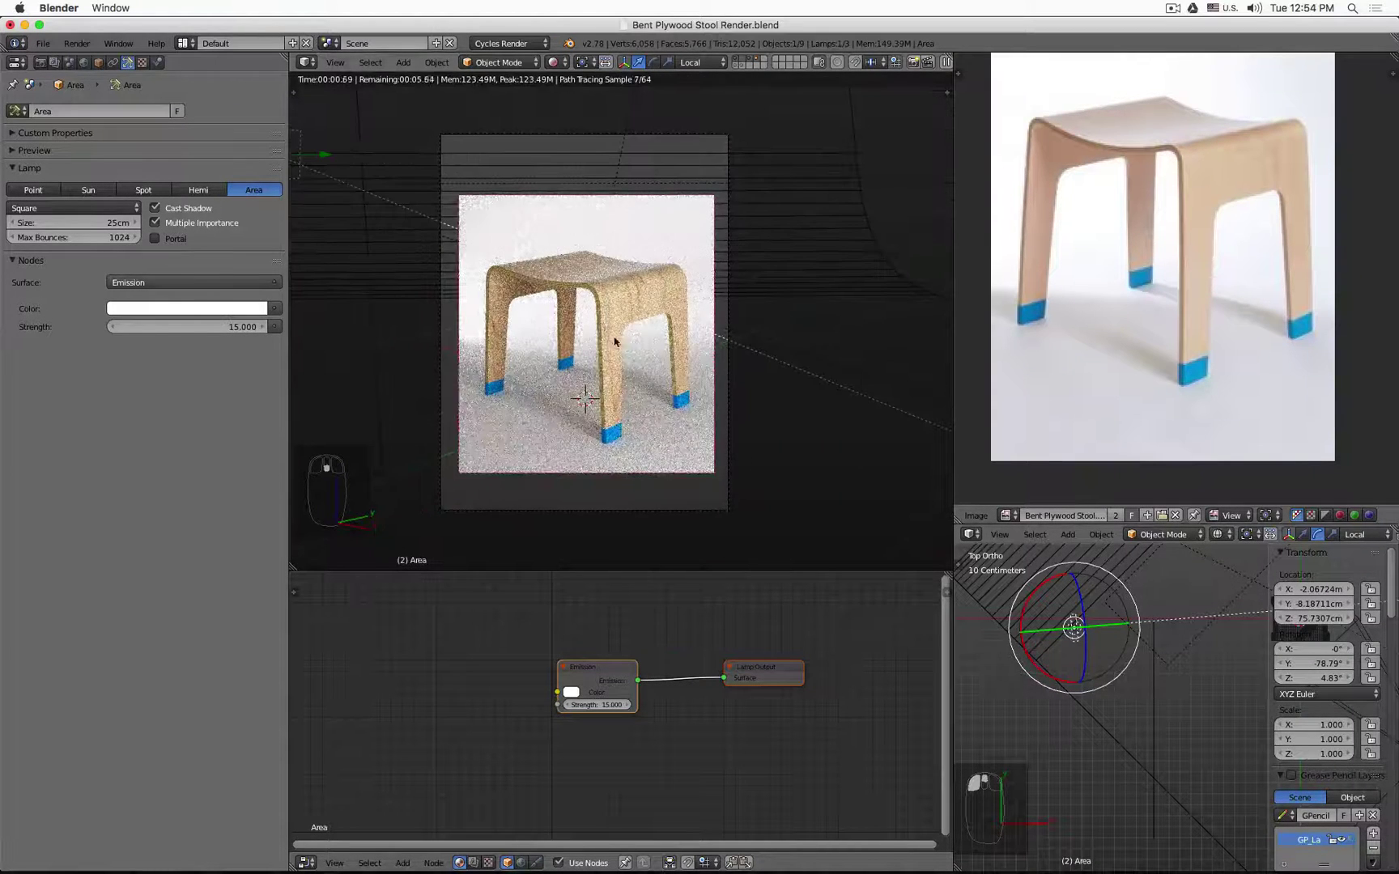
scroll(615, 341, up, 5)
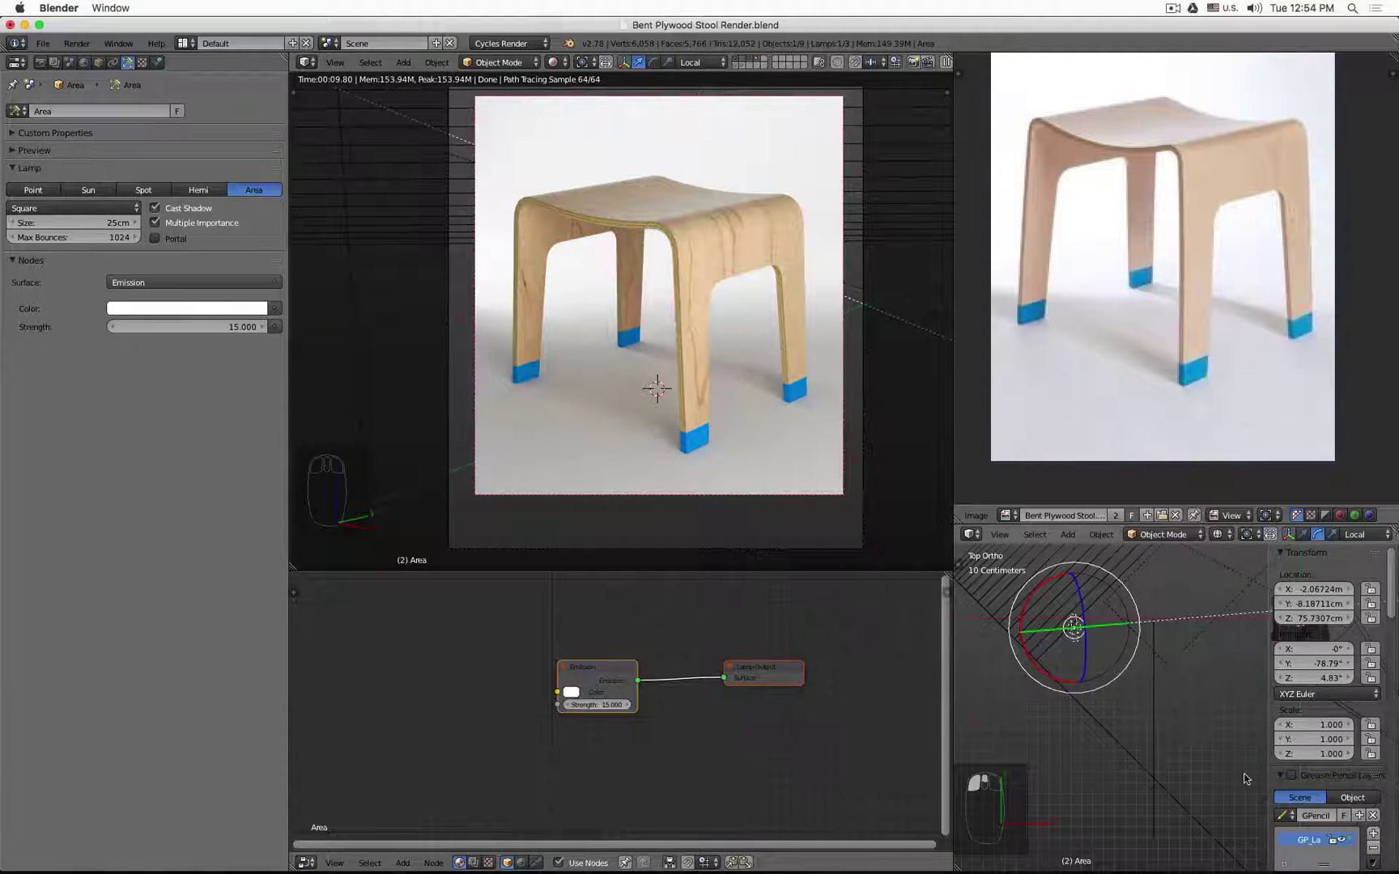
Turn the top view of the scene into a solid-shaded 3D view and select the vertical 2 m by 2 m plane.
mouse_move(1134, 688)
middle_down()
mouse_move(1186, 723)
mouse_move(1165, 774)
mouse_move(1090, 762)
middle_up()
key(z)
right_click(1150, 775)
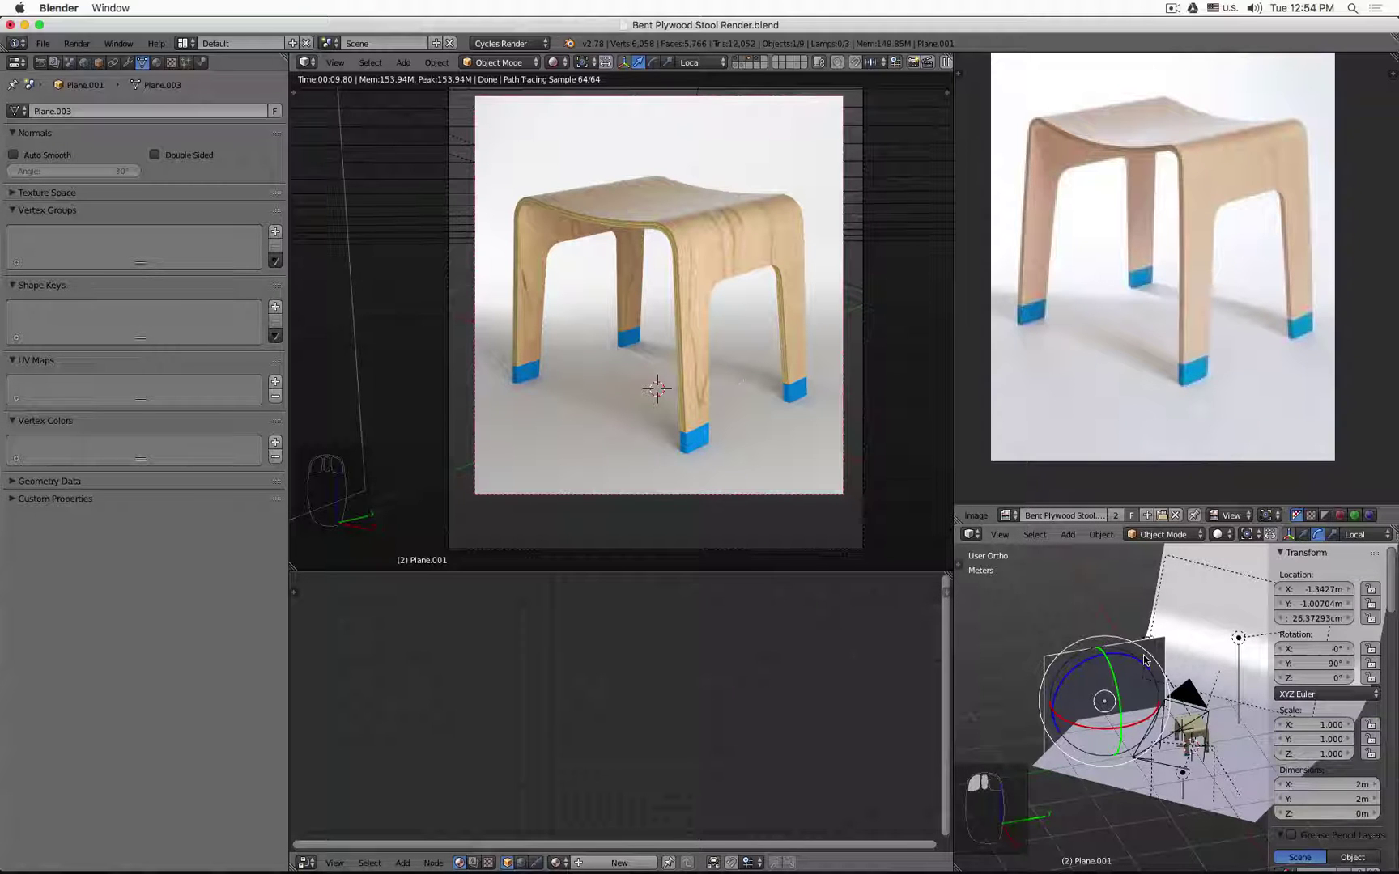
key(super)
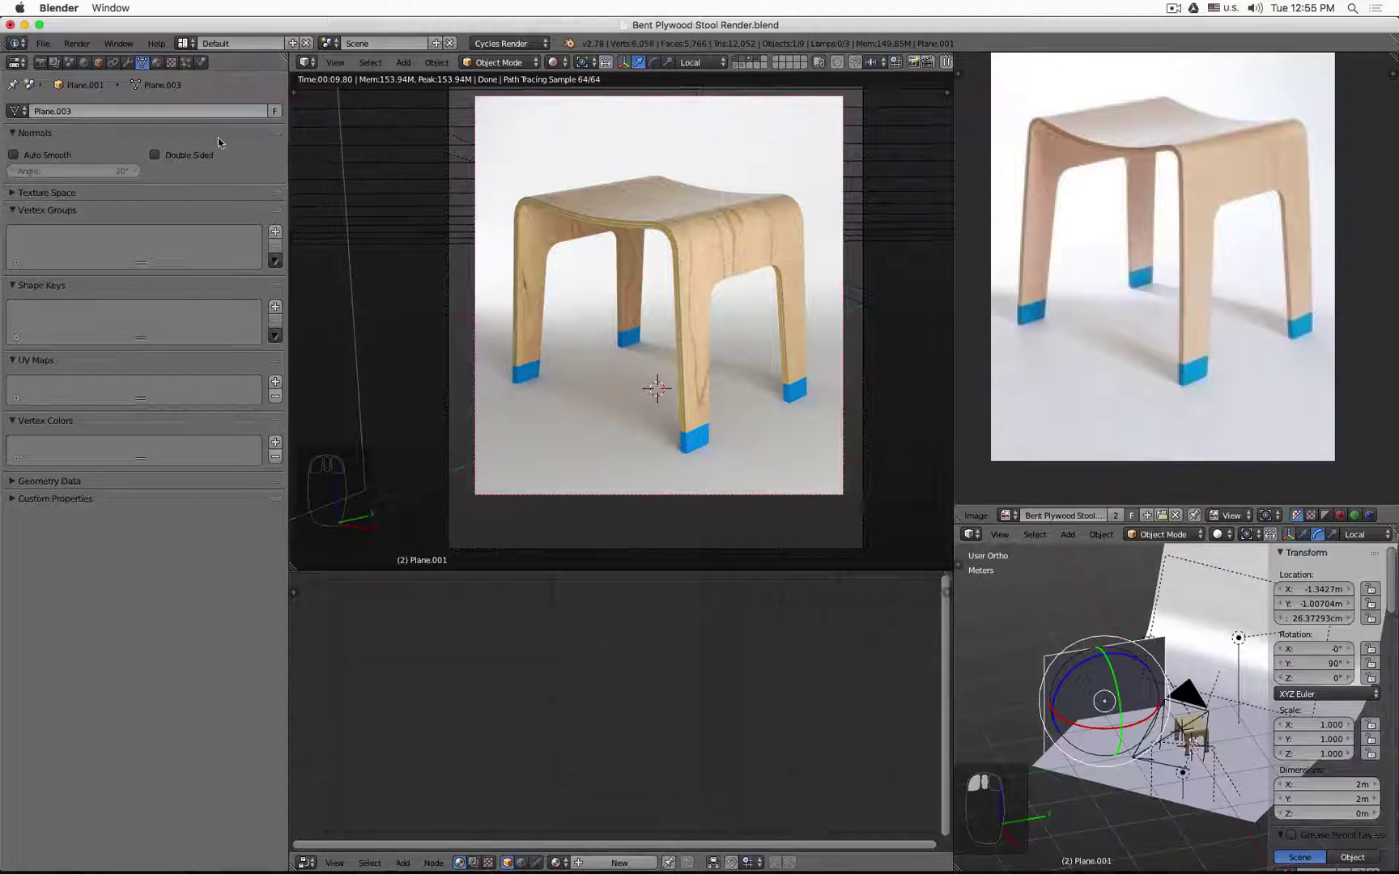
Set the preview sample count to 2000 in the render sampling settings.
click(41, 62)
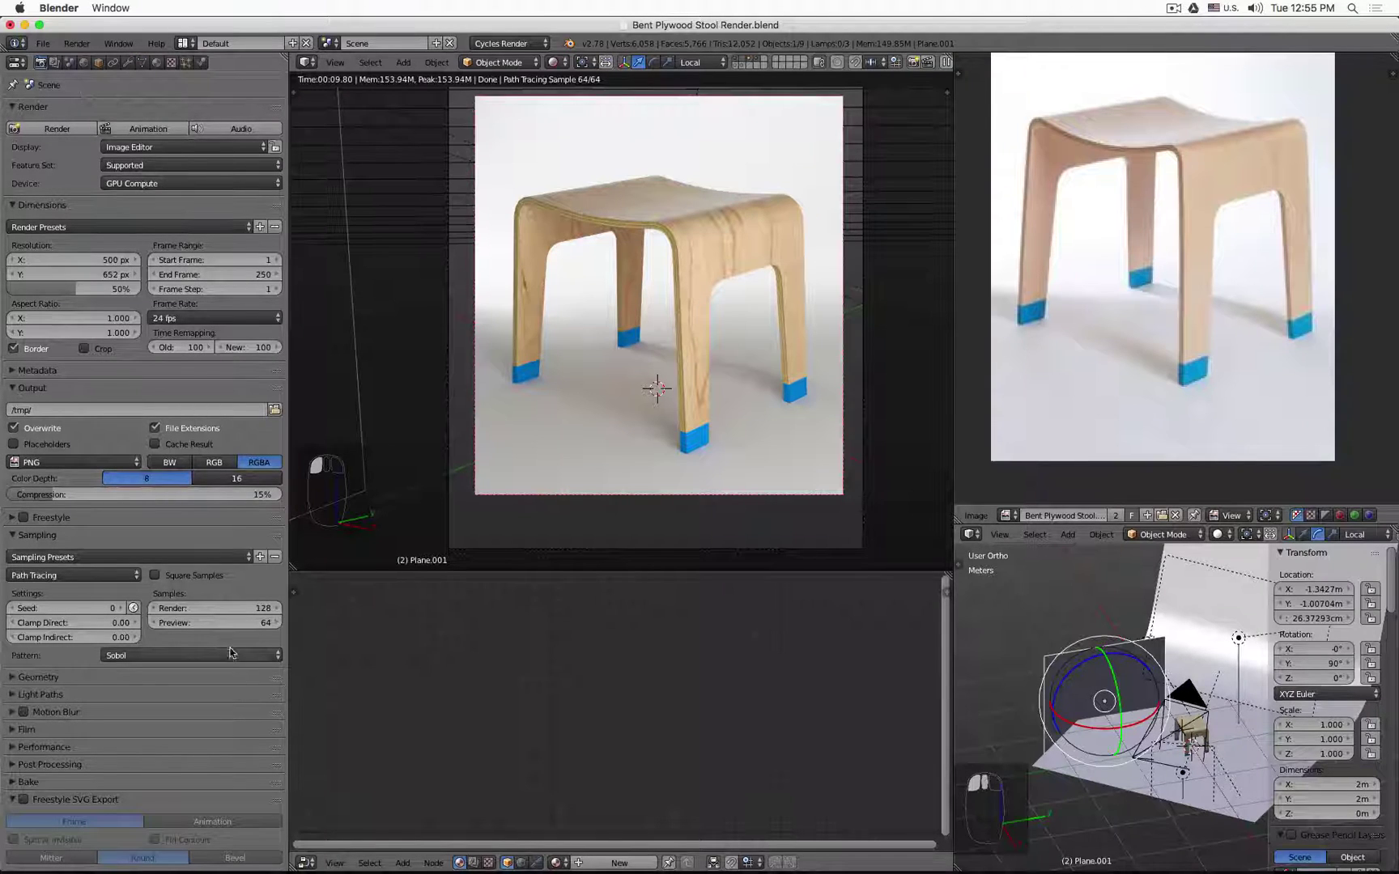
click(231, 623)
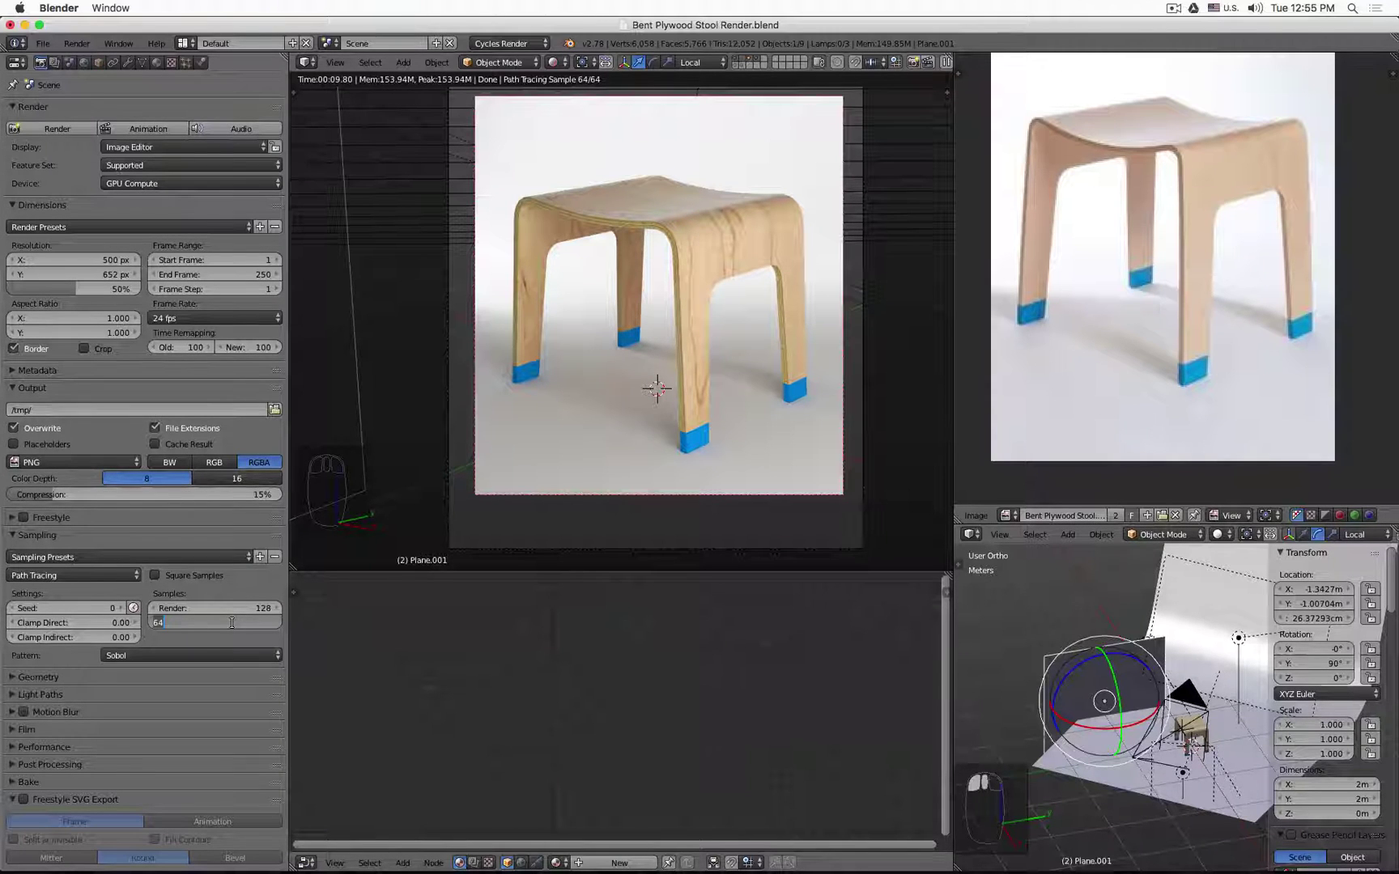
text(2000)
key(Return)
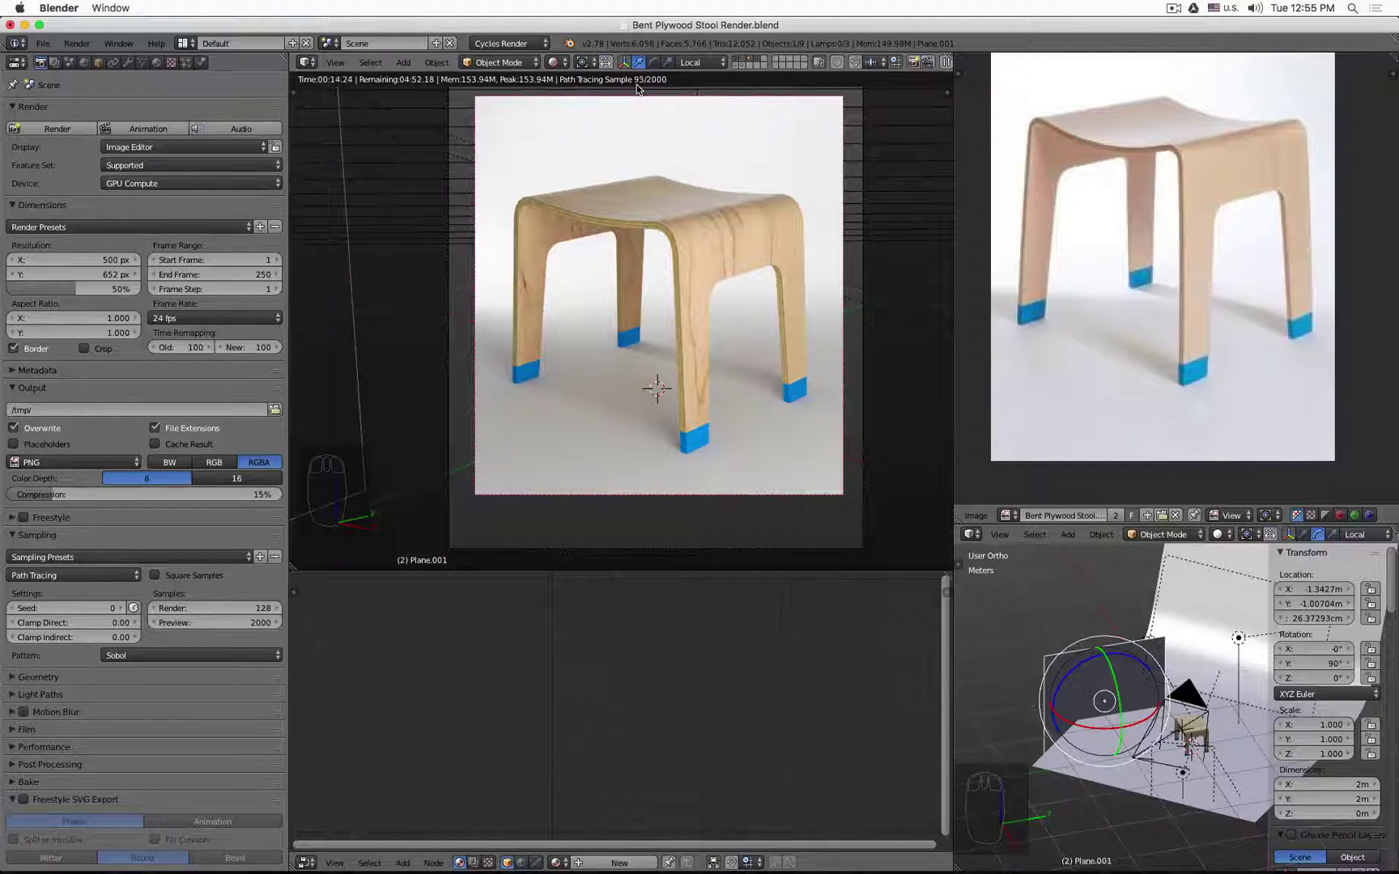
Limit the render border to a small region around the front leg's blue foot and preview it rendered.
key(z)
key(z)
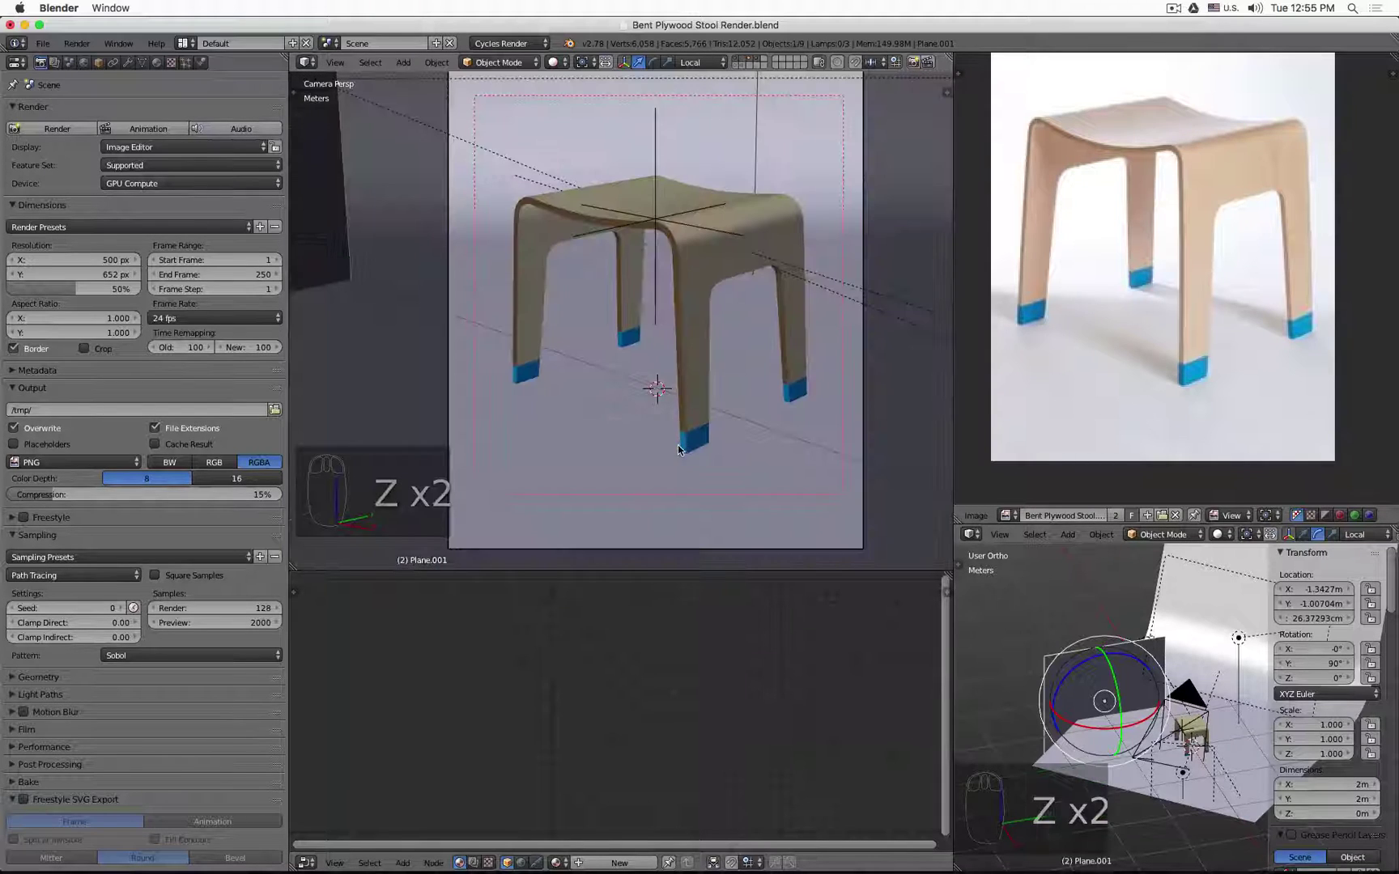
scroll(677, 444, up, 5)
key(shift+b)
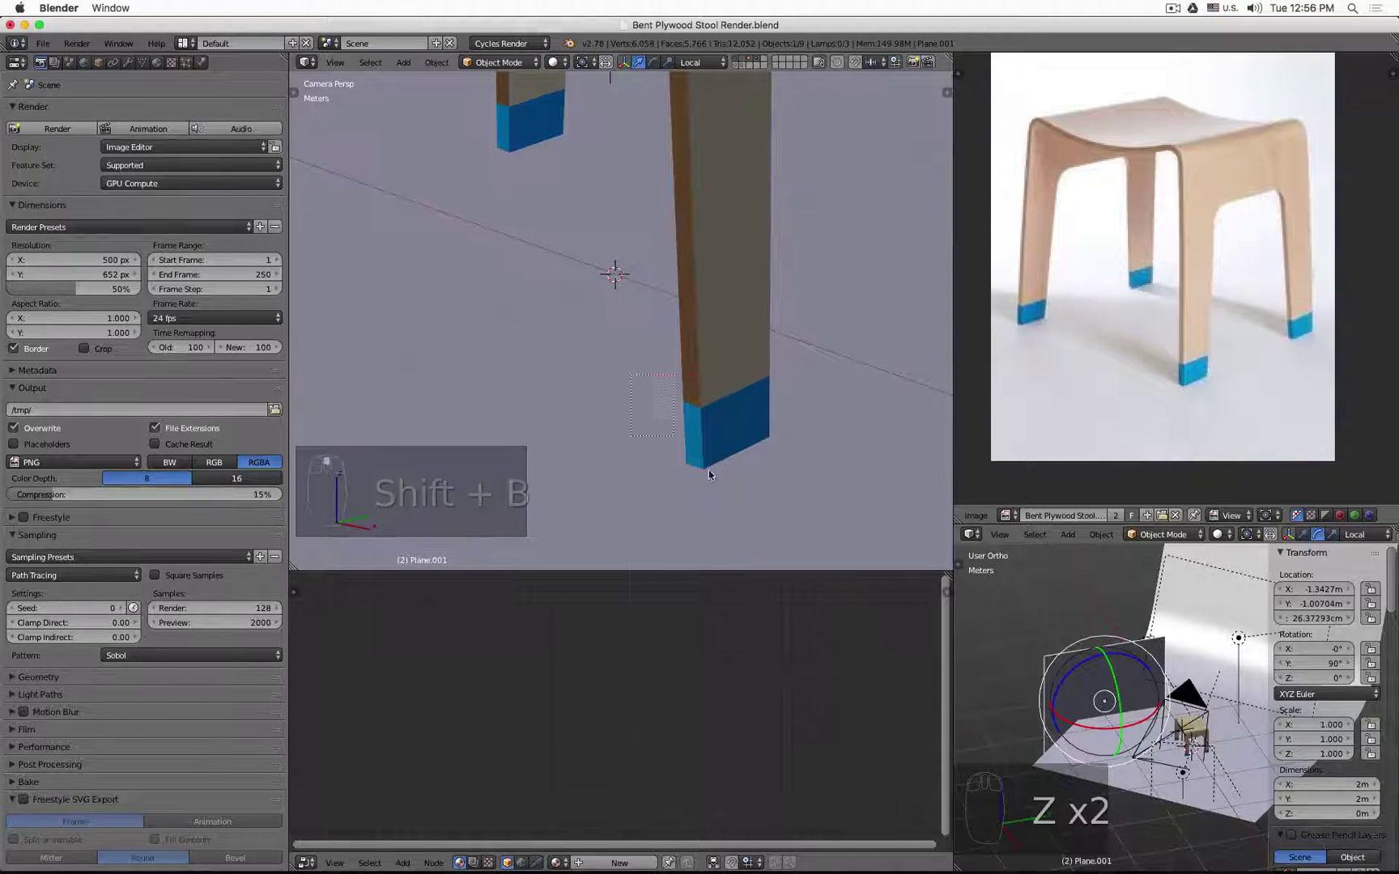
key(shift+z)
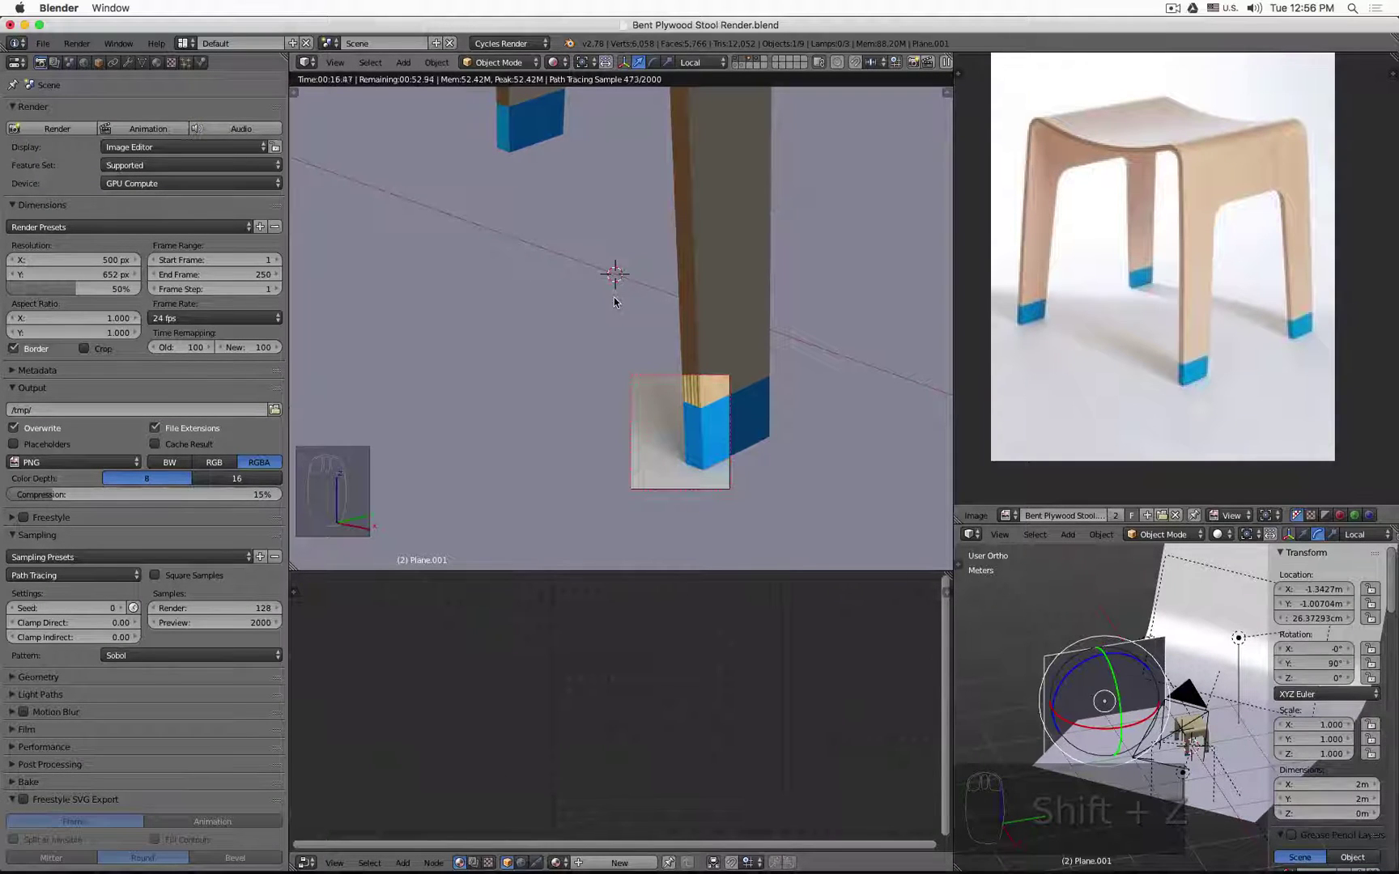
Return the camera view to solid shading and turn off the render border so the full frame is used.
key(z)
key(z)
key(z)
scroll(616, 303, down, 5)
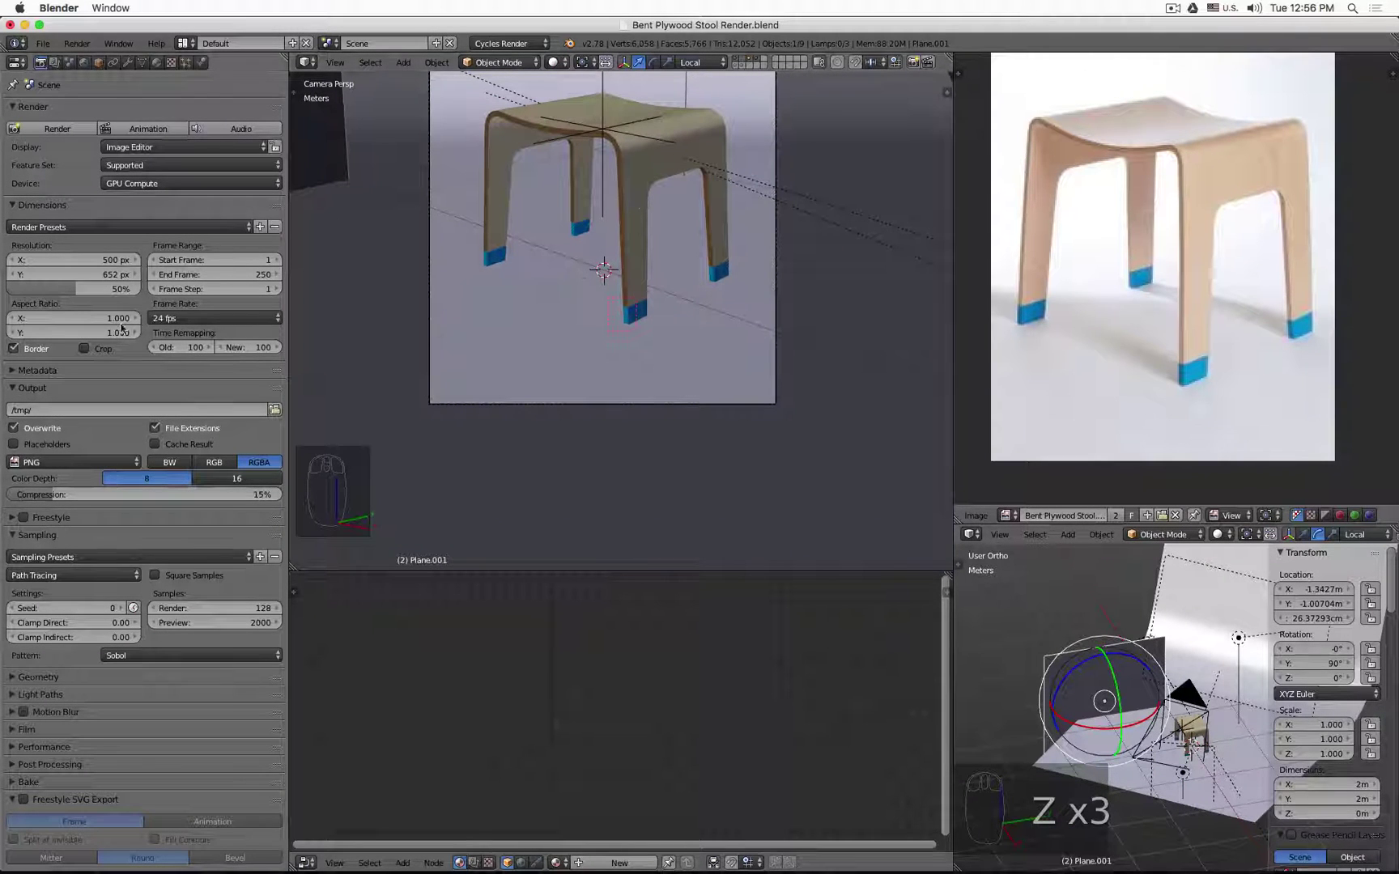
click(40, 352)
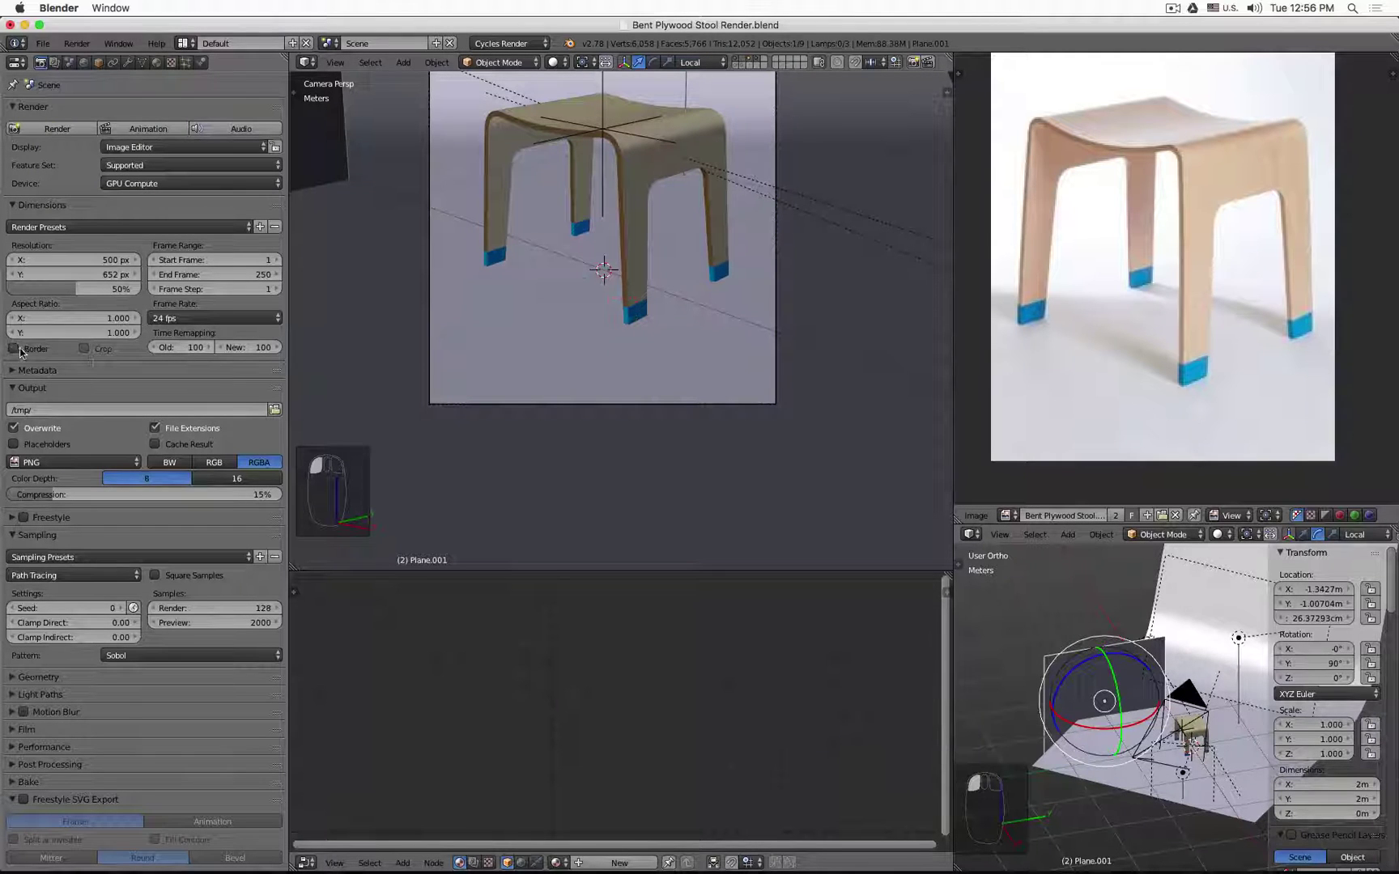
click(13, 349)
scroll(501, 355, down, 3)
shift+middle_drag(502, 354, 510, 374)
click(34, 350)
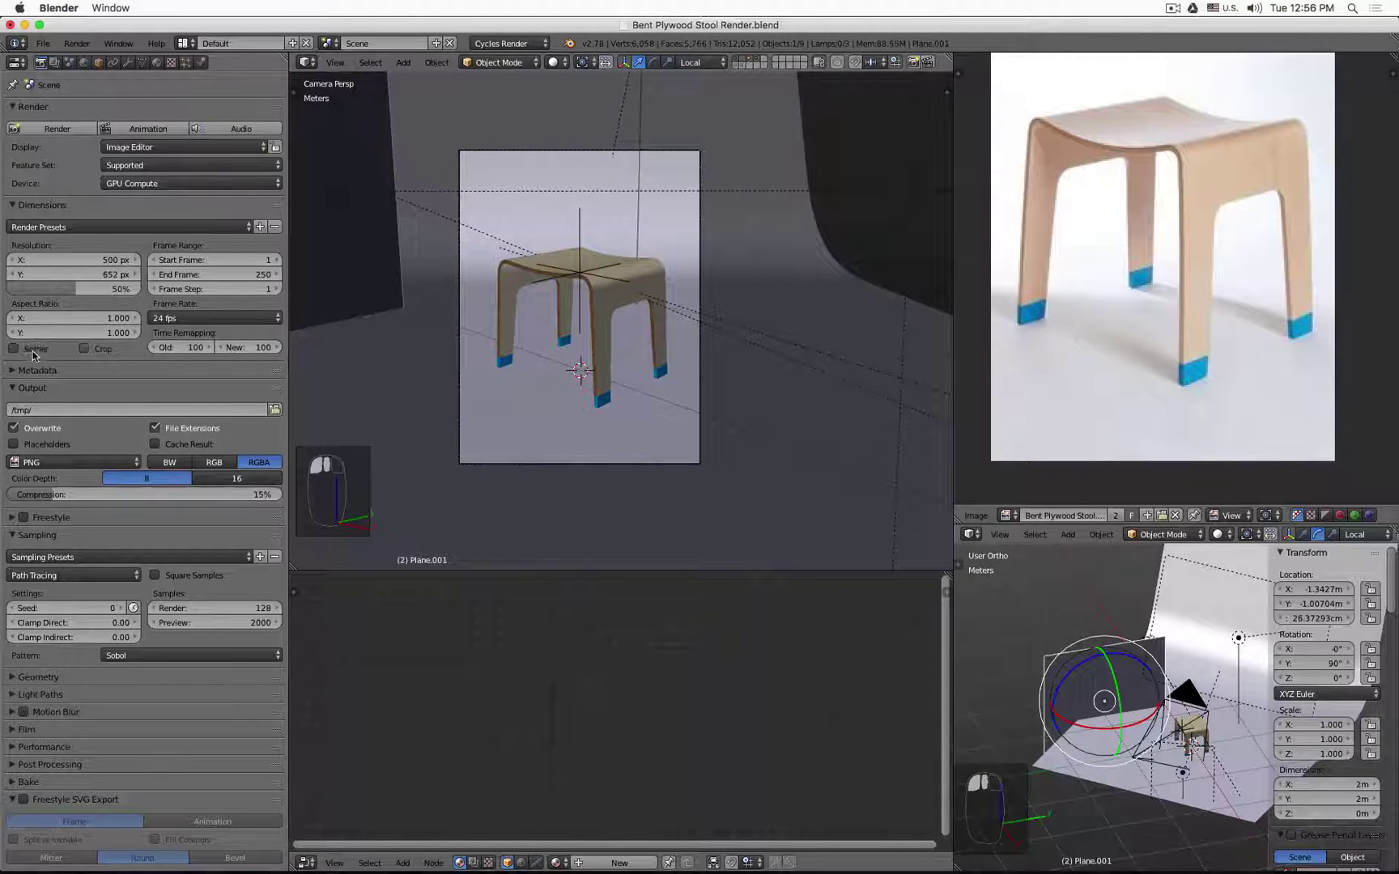
Show the camera view's properties sidebar and collapse its Transform and Transform Orientations sections, leaving the View settings expanded.
key(n)
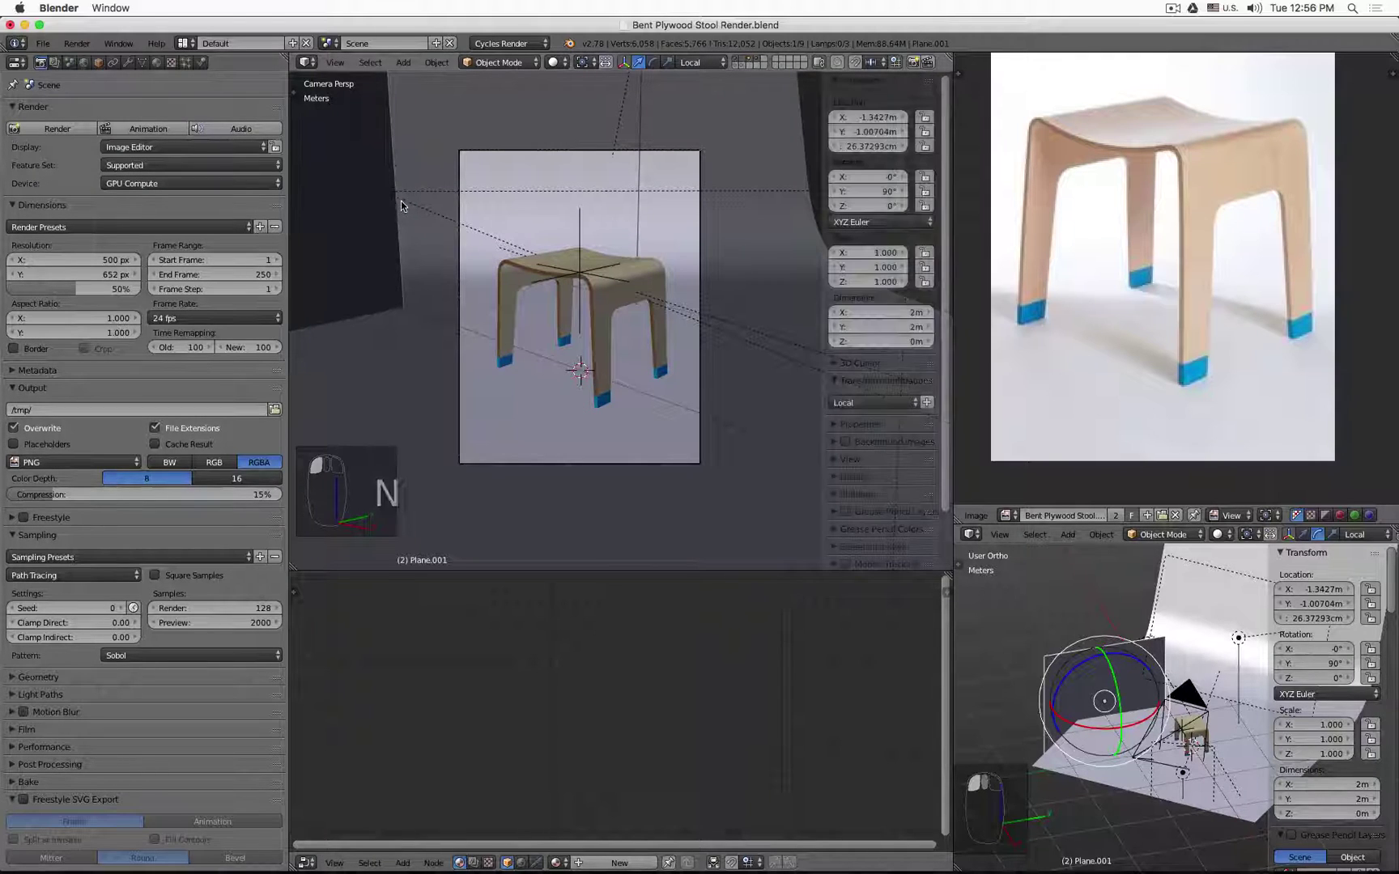
click(842, 458)
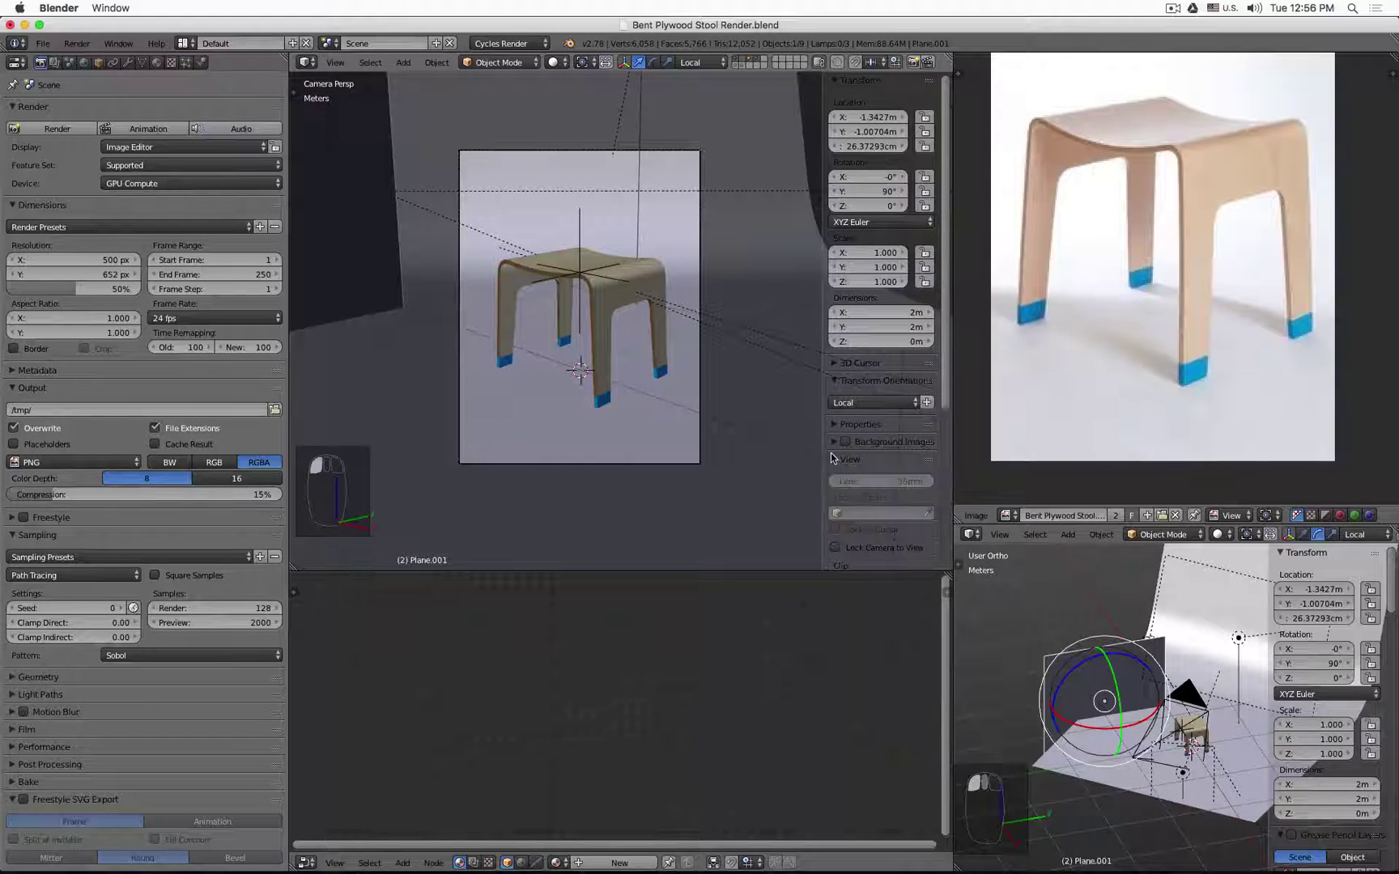
scroll(833, 453, down, 5)
click(839, 326)
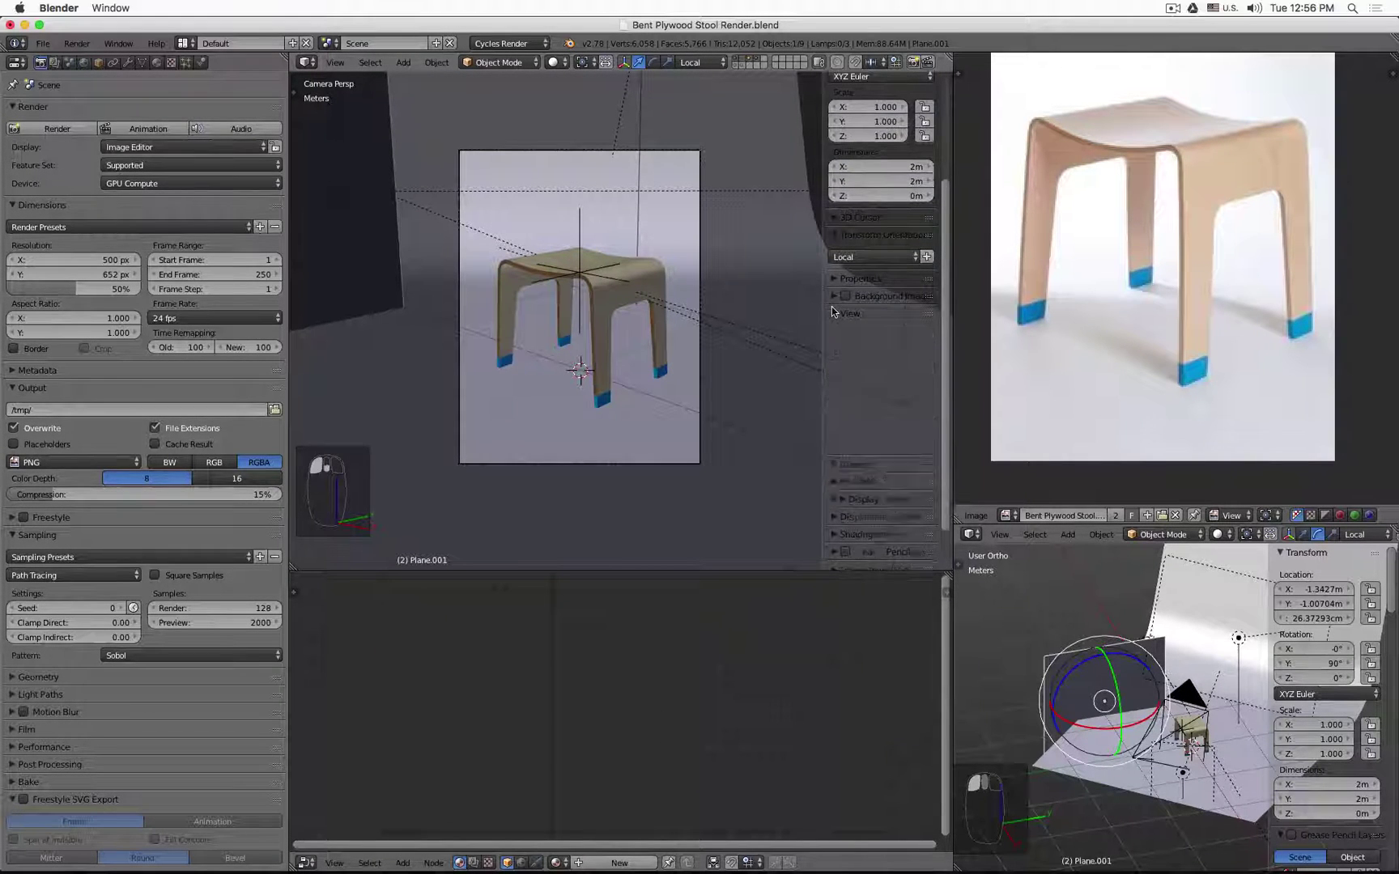
scroll(842, 324, up, 5)
click(837, 81)
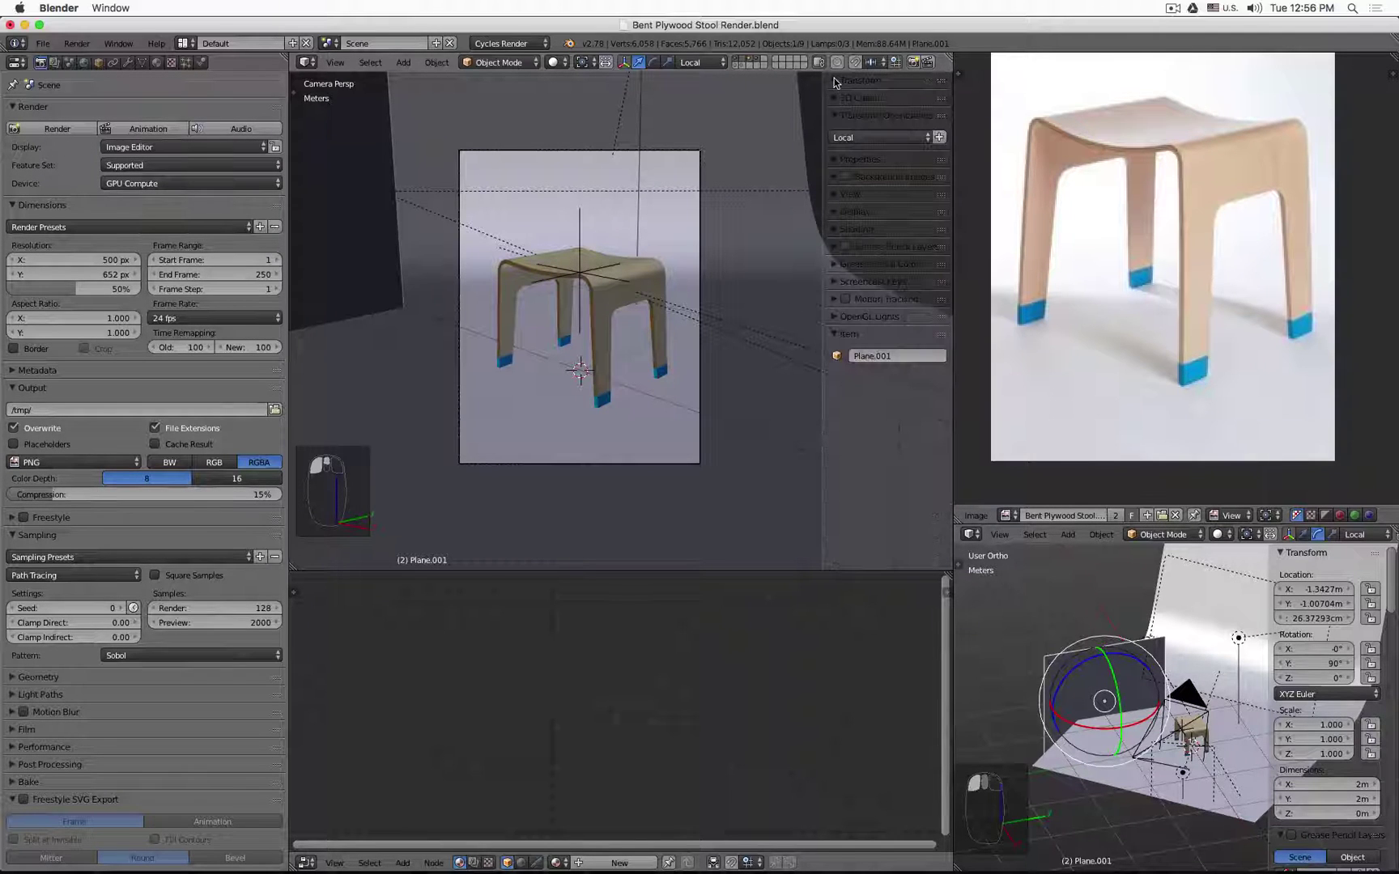
click(830, 115)
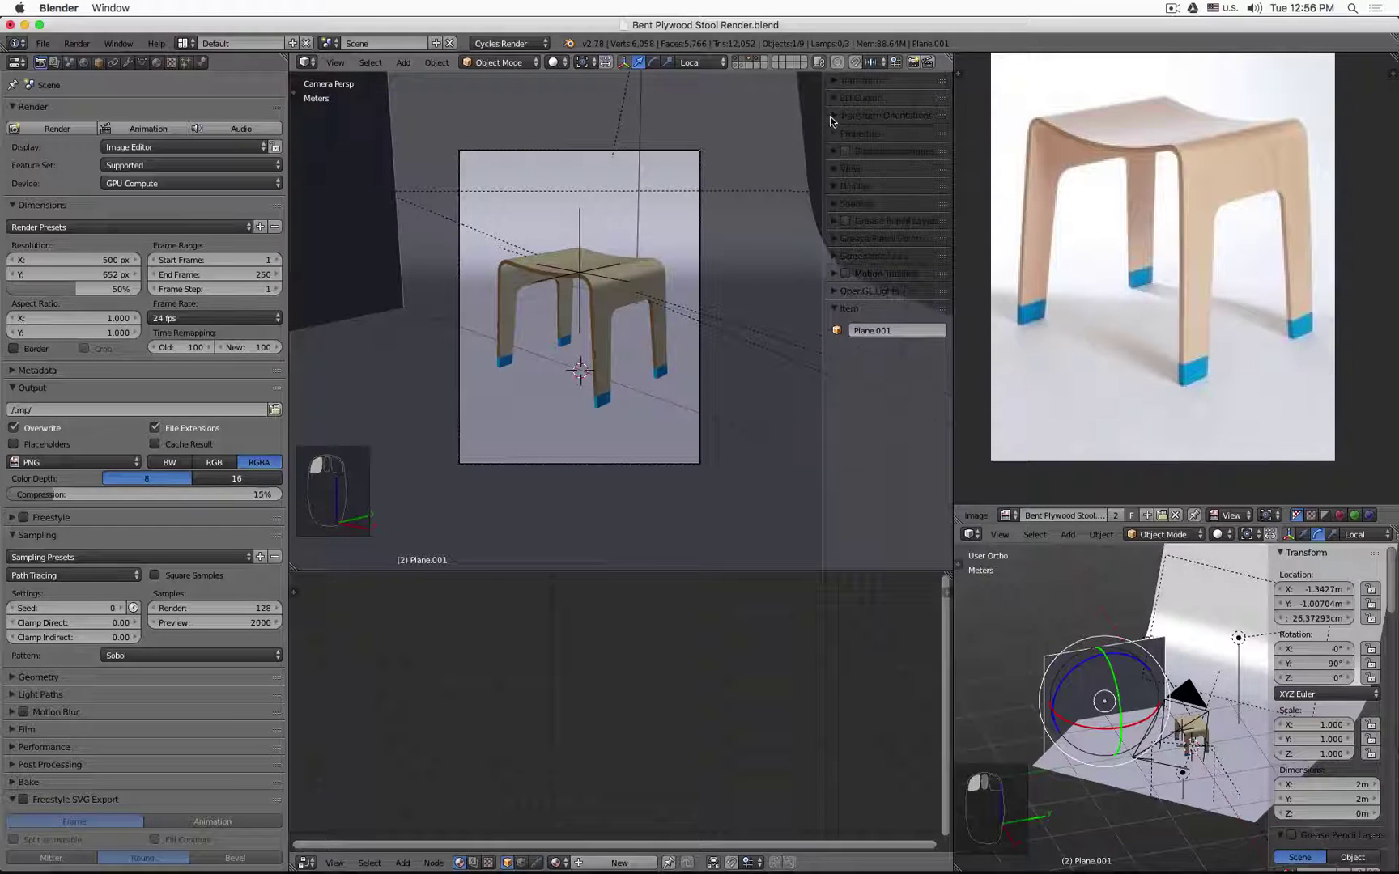
click(833, 188)
ctrl+click(834, 168)
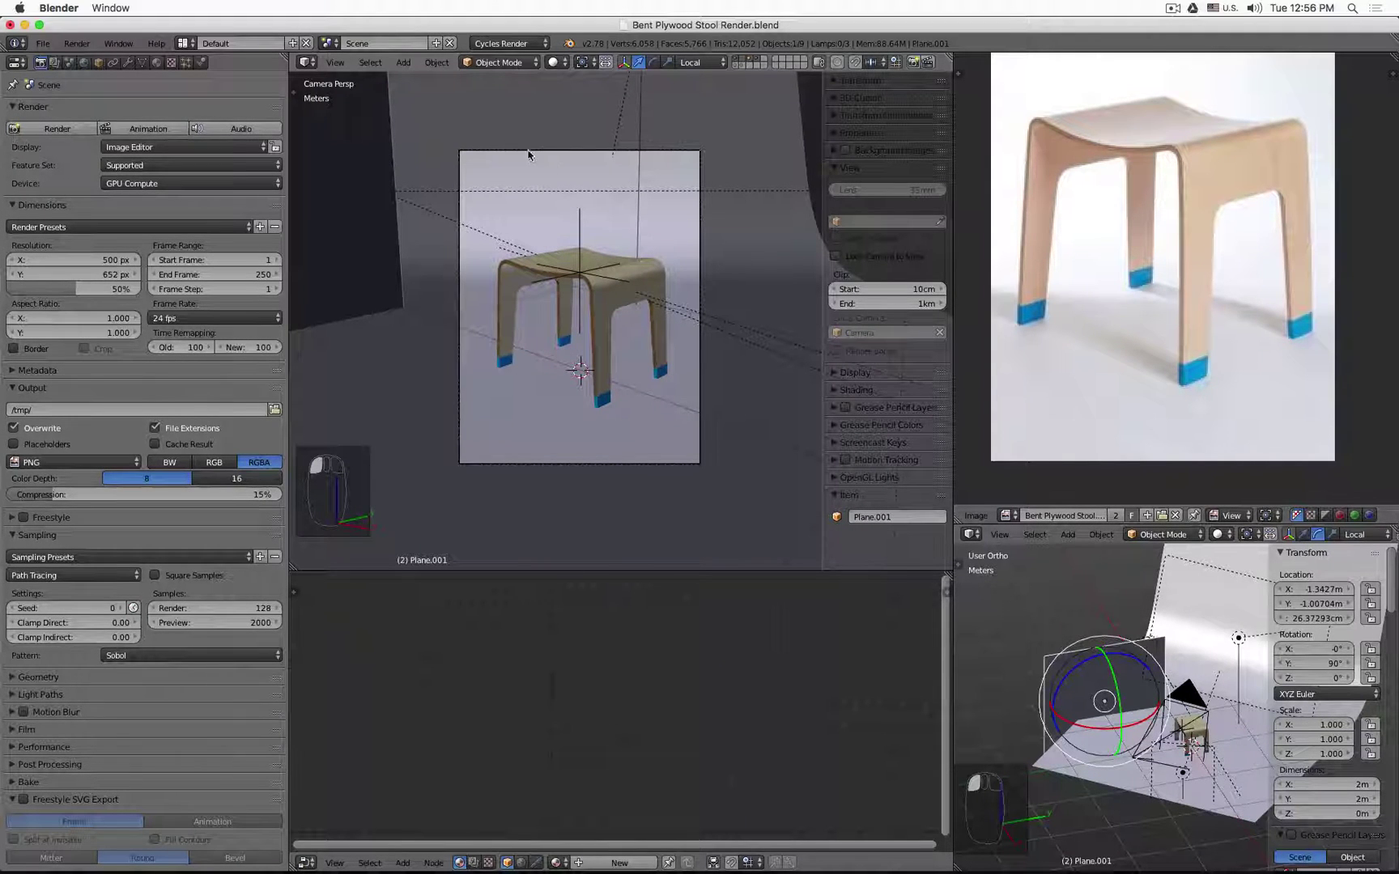
Draw a render border around the entire camera frame and switch the camera view to rendered shading.
key(shift+b)
drag(449, 117, 697, 476)
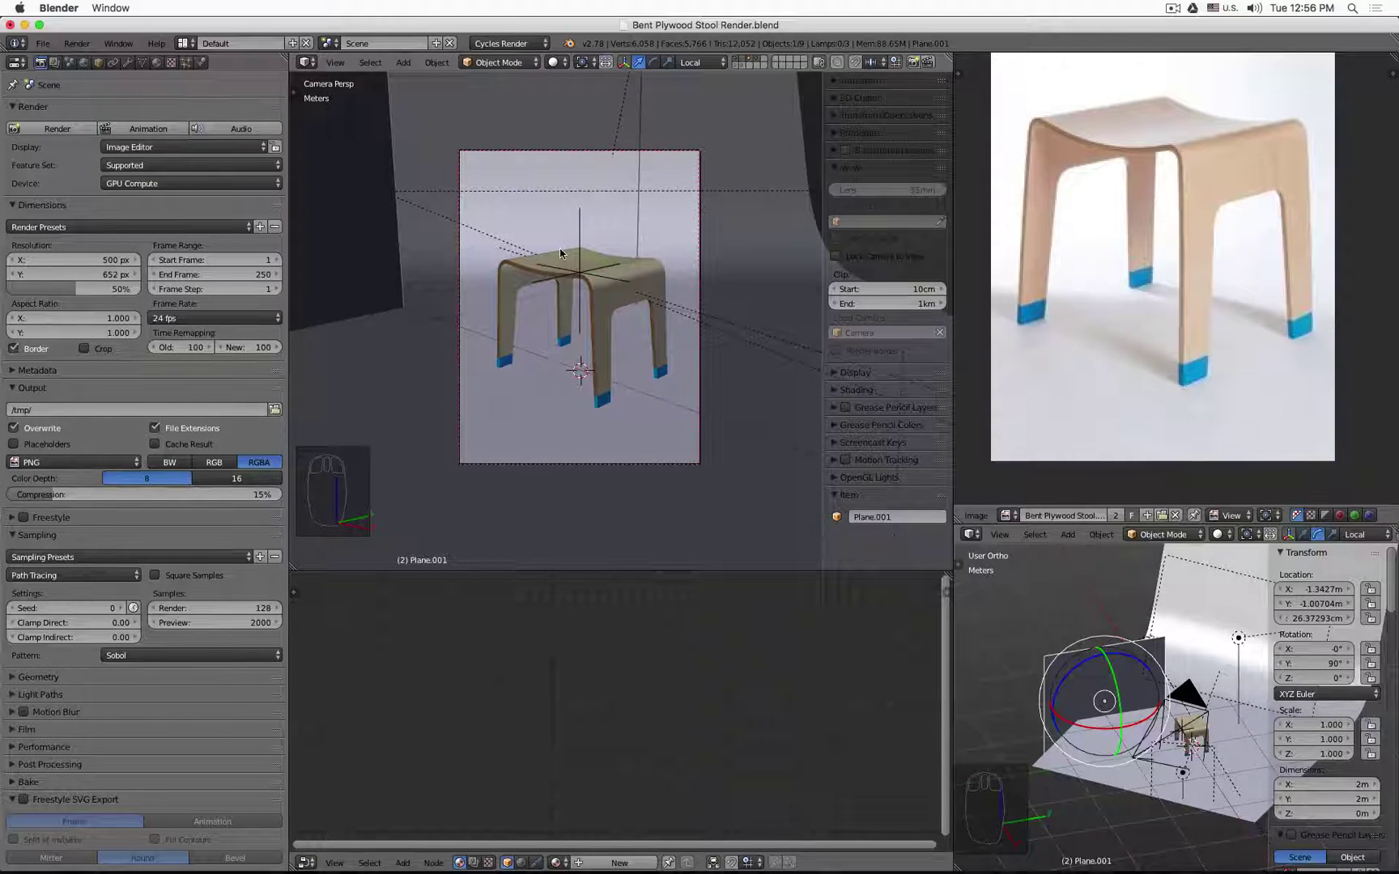
key(shift+z)
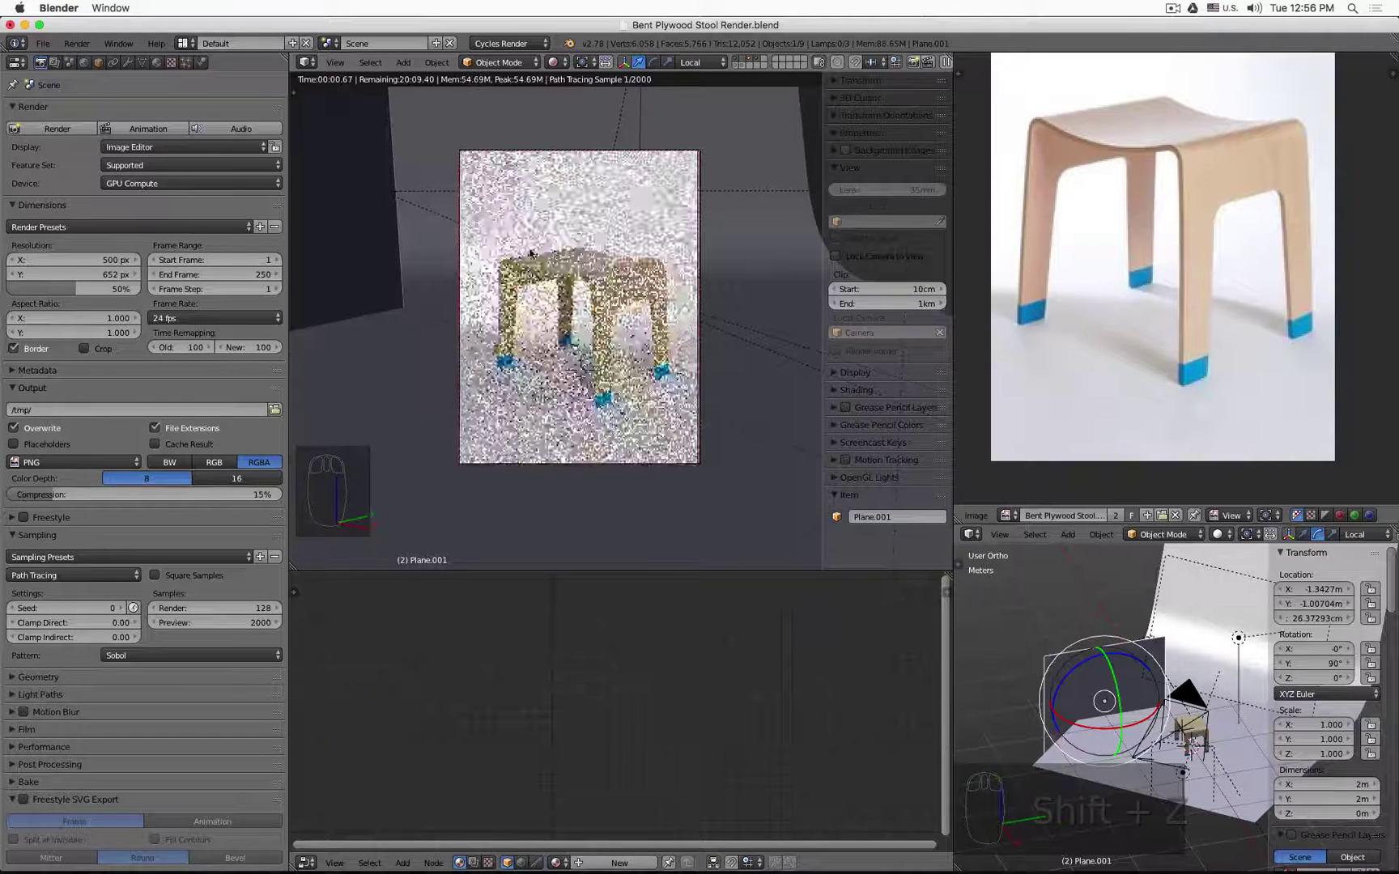
Set the preview sample count to 400 for the rendered viewport.
click(223, 617)
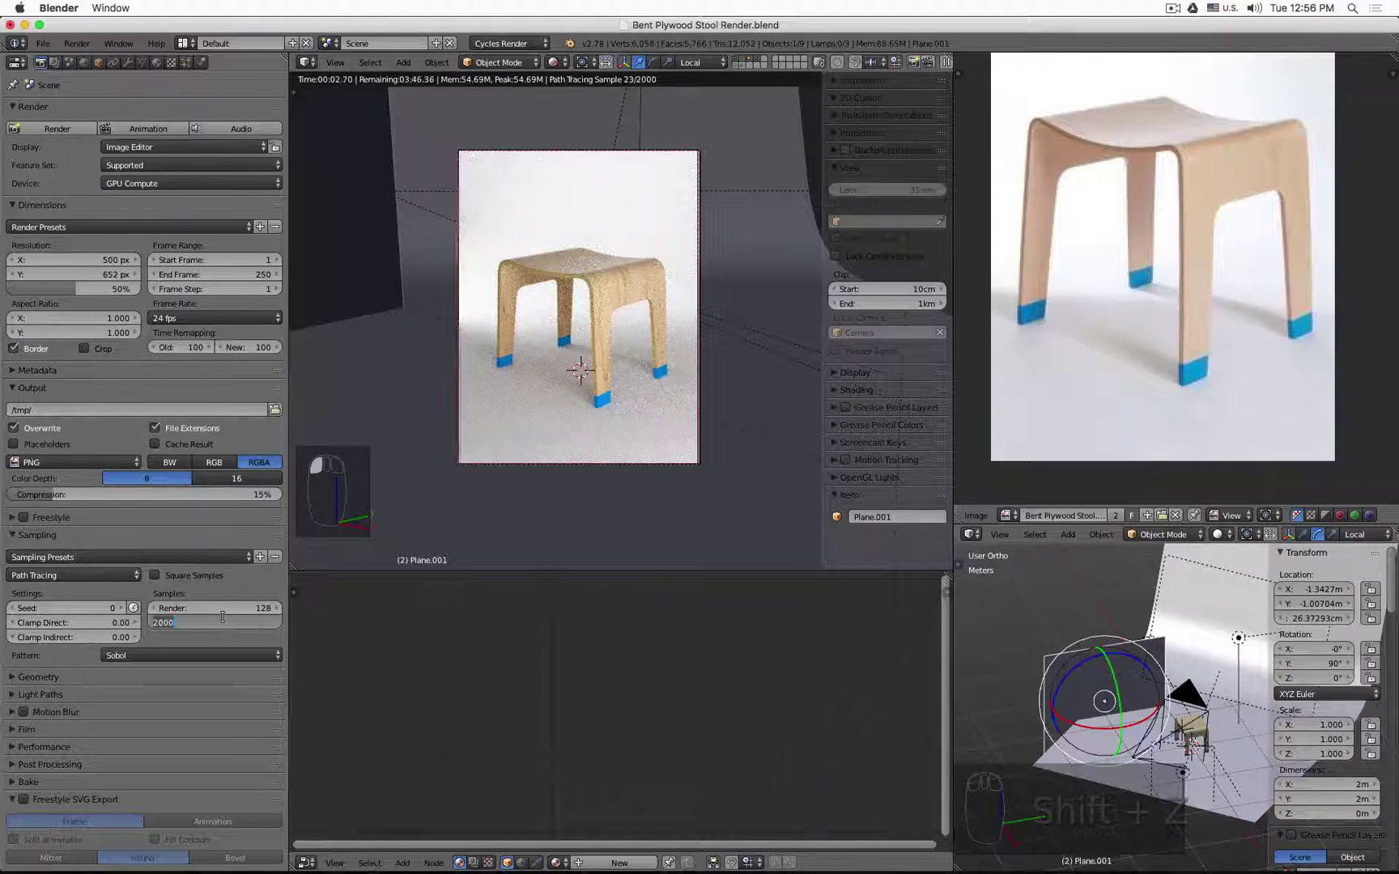
text(400)
key(Return)
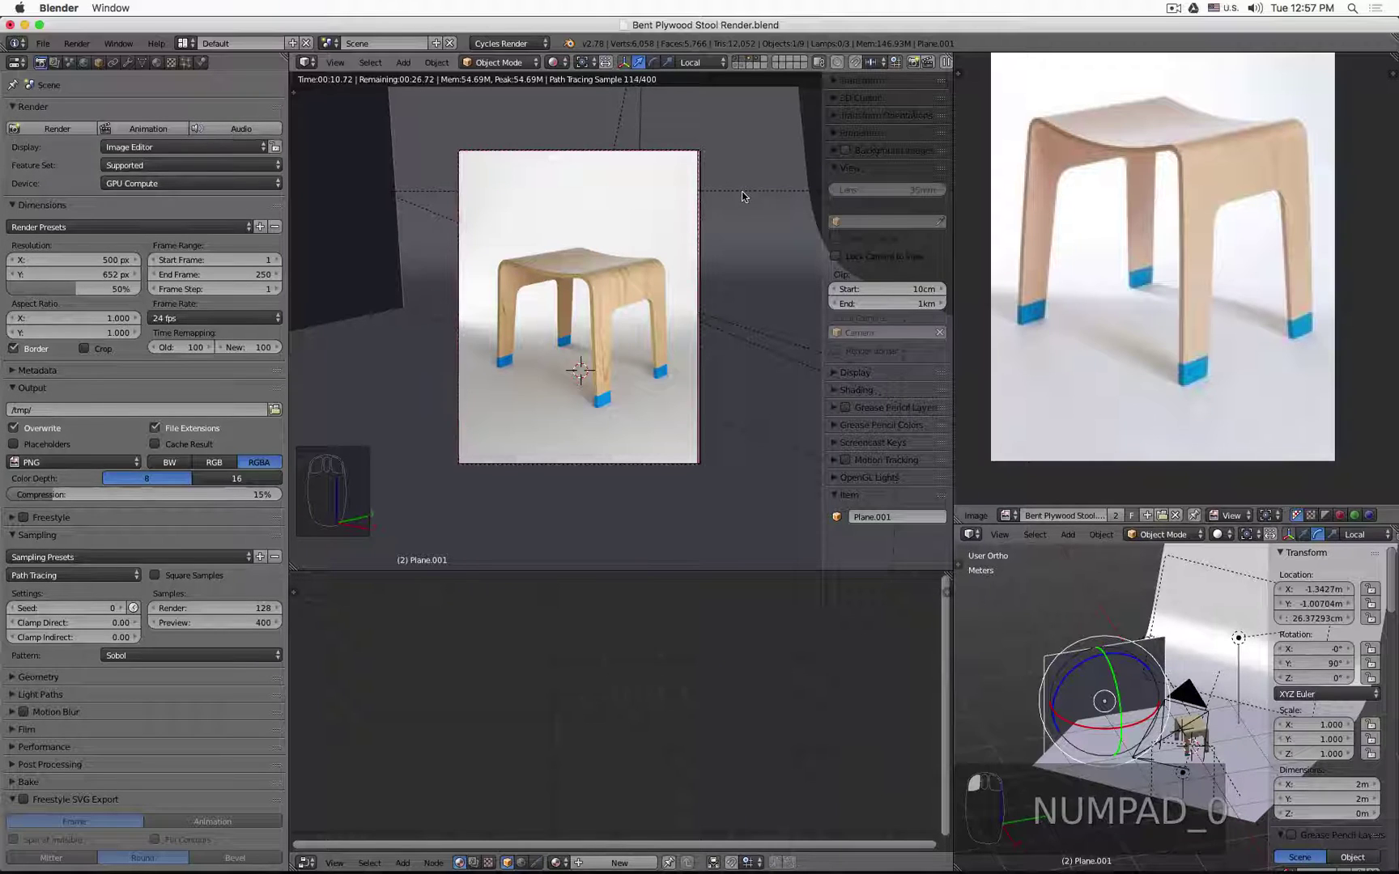
Leave the rendered preview for solid shading and disable the border around the camera frame.
key(z)
key(z)
key(z)
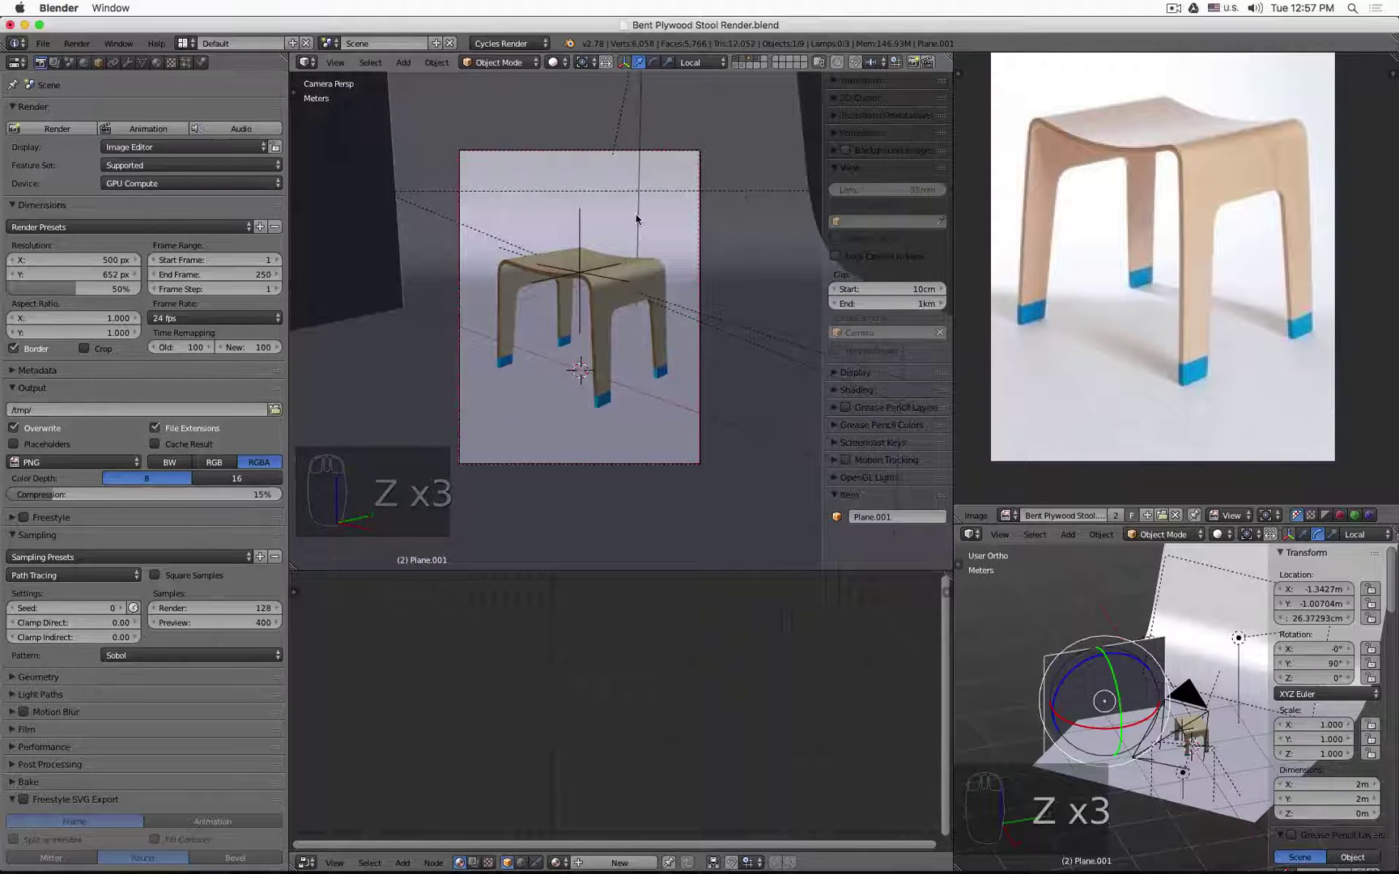
click(44, 347)
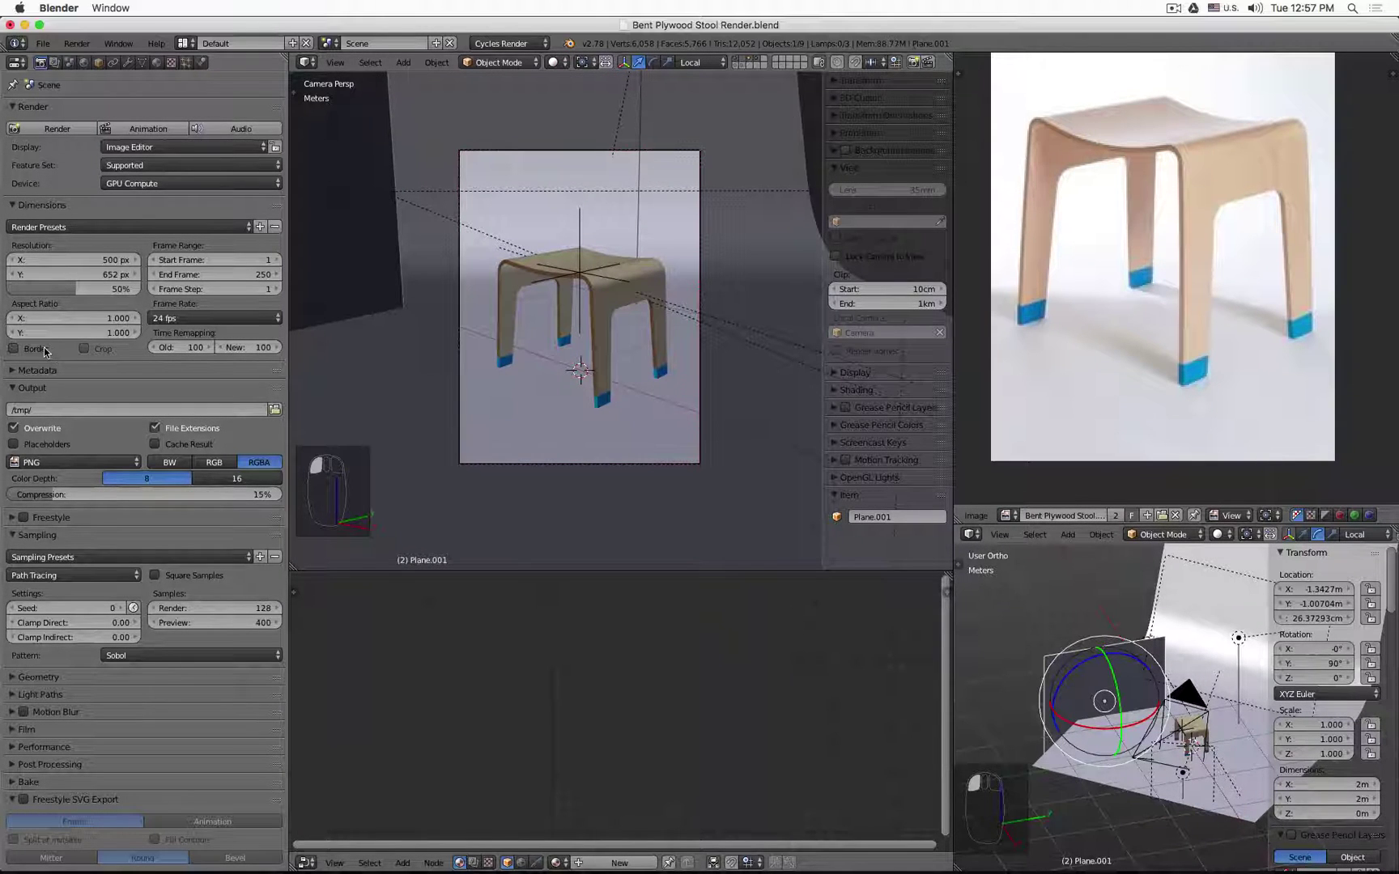
Try a render resolution scale of 200%, and settle on 100% of 500 by 652 px.
drag(120, 289, 188, 289)
click(83, 285)
text(200)
key(Return)
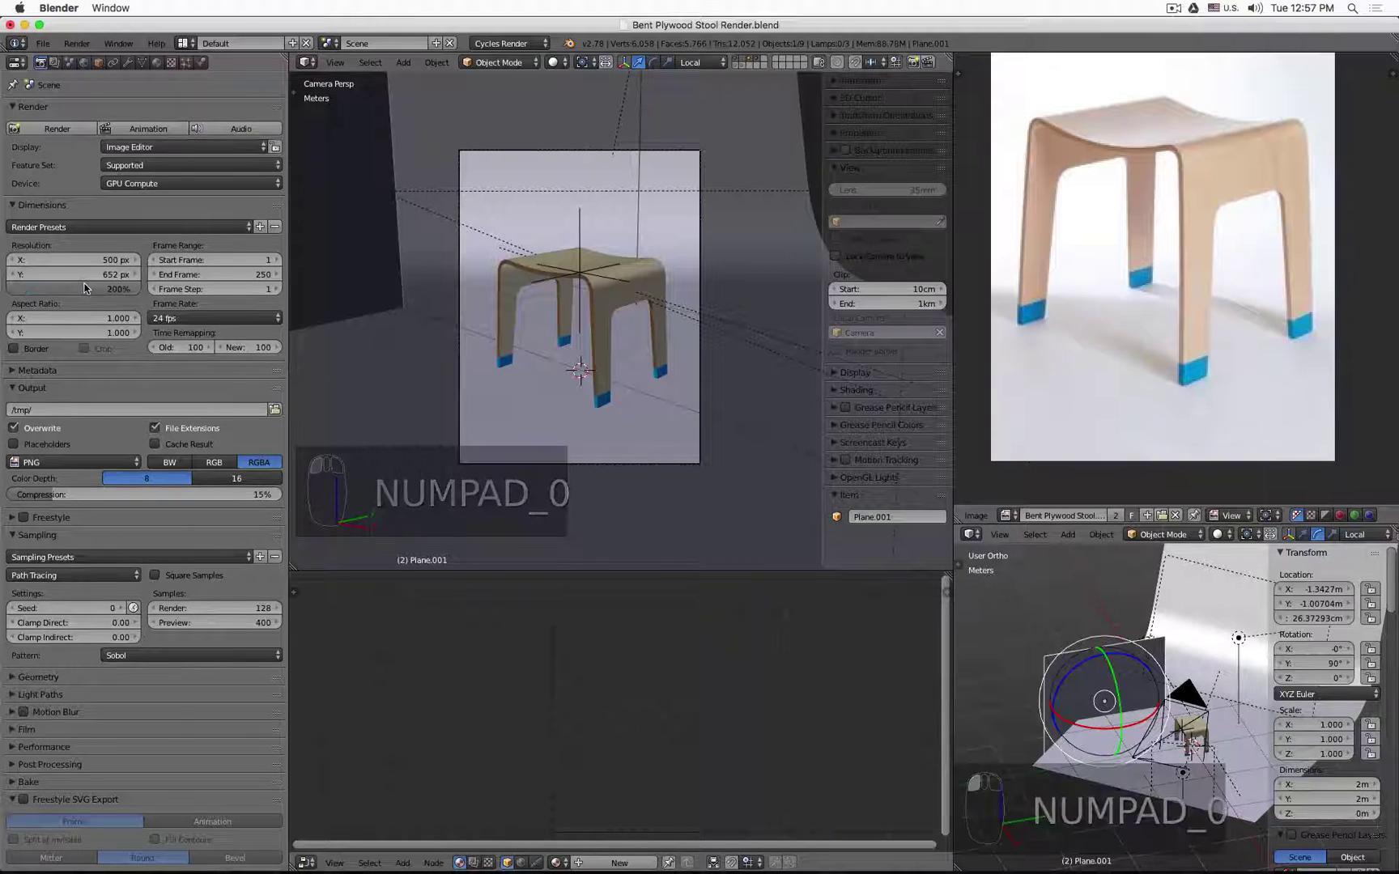
click(78, 287)
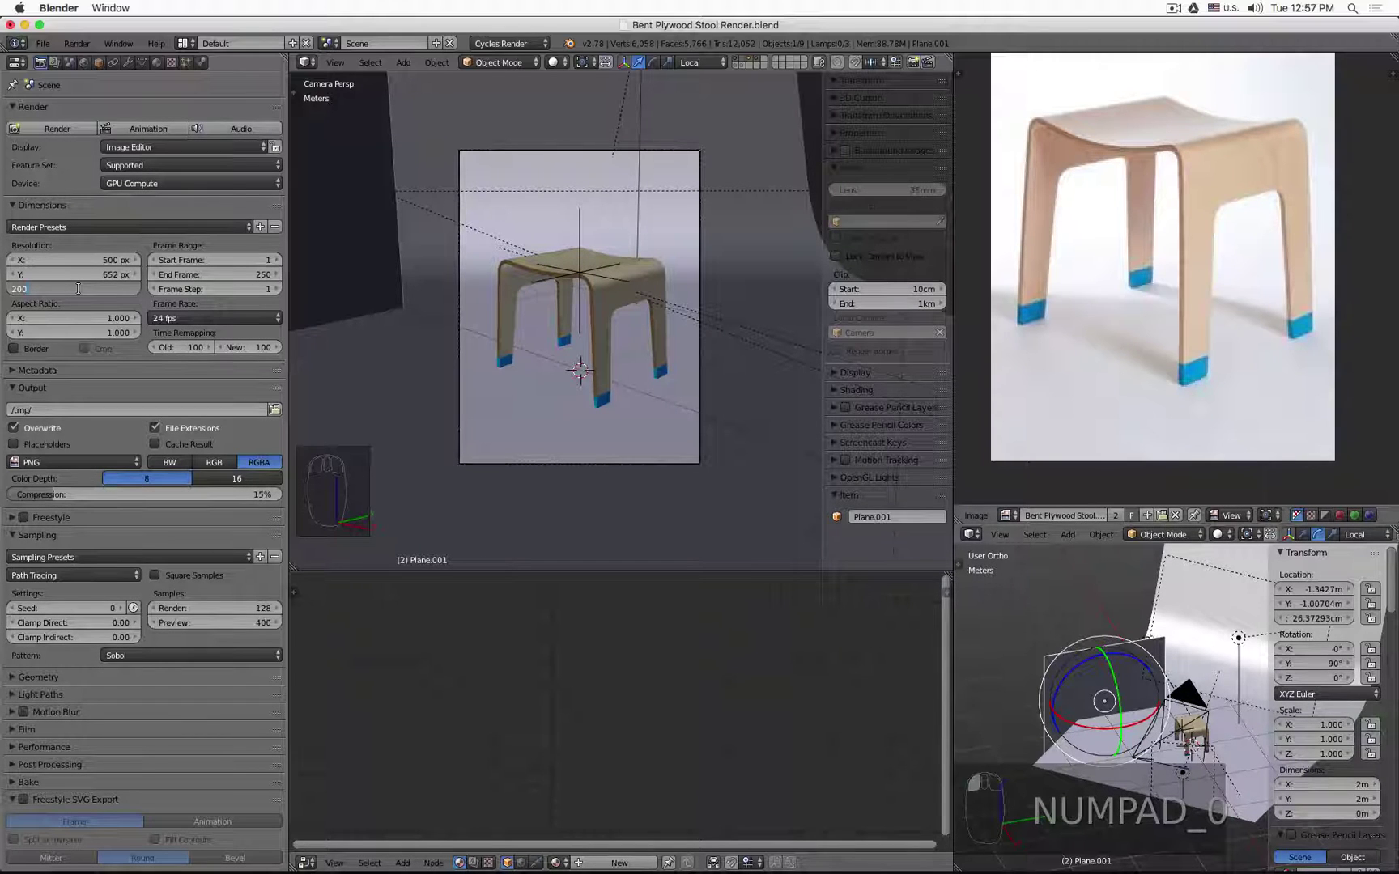
text(100)
key(Return)
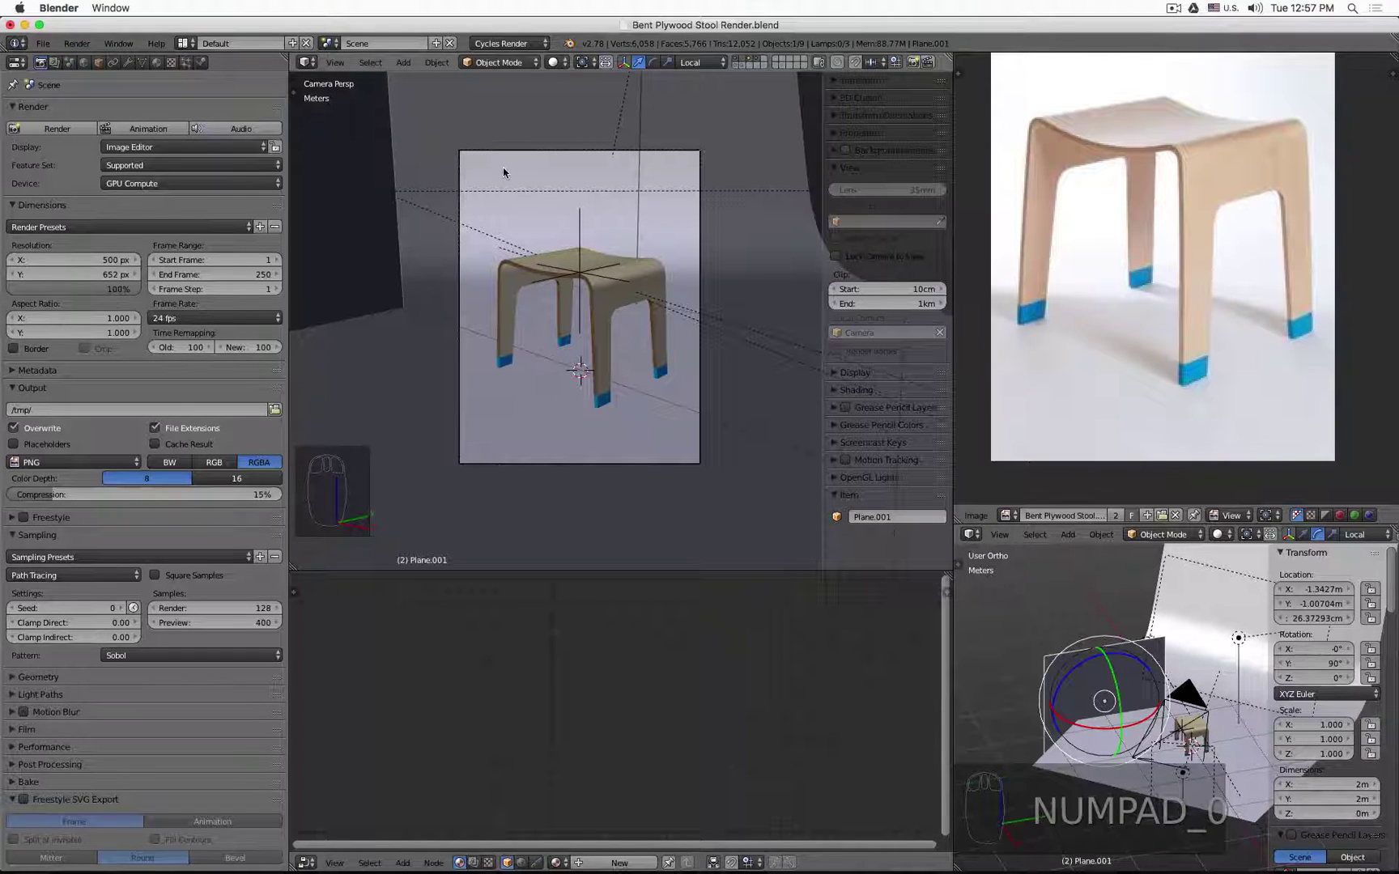
key(super)
key(super)
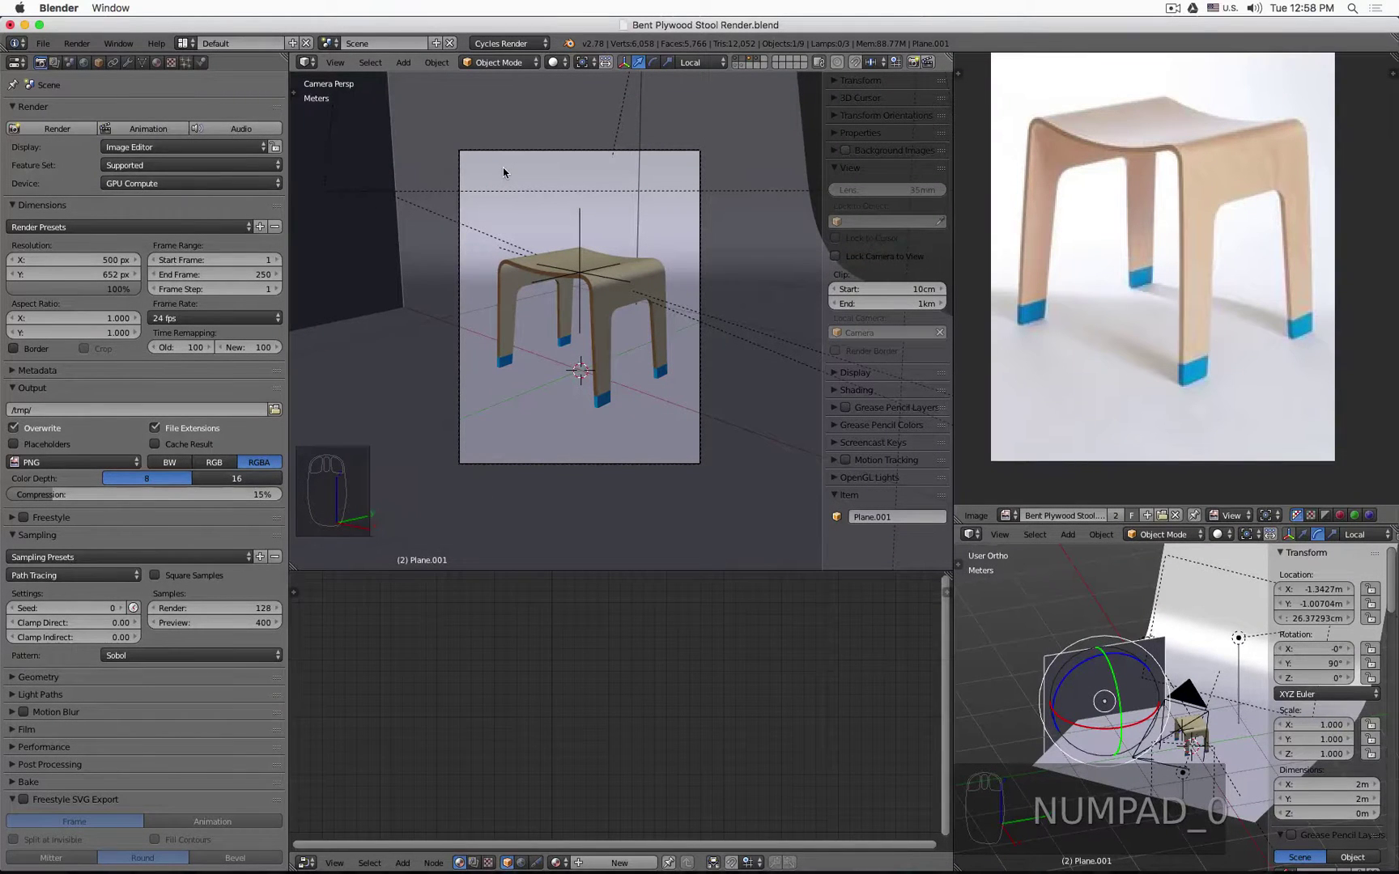